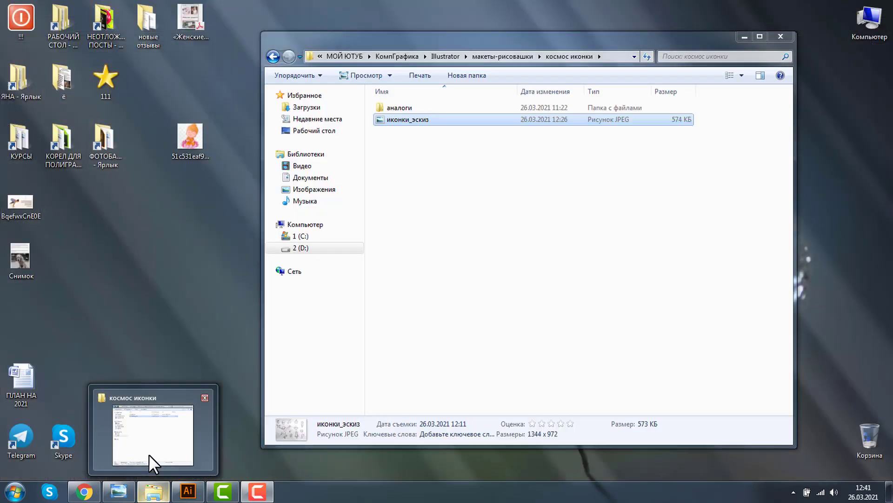
Step: Place иконки_эскиз.jpg from the космос иконки folder onto the Illustrator canvas
{"action": "left_click", "coordinate": [149, 454]}
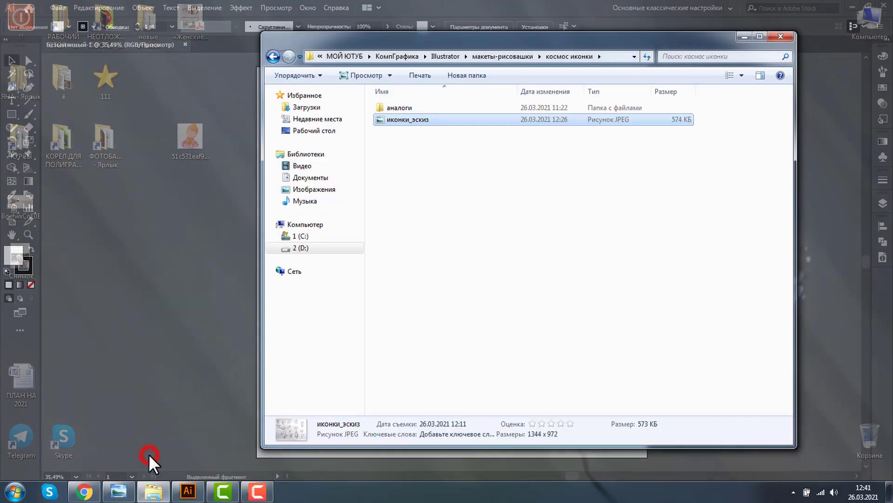
{"action": "left_click_drag", "start_coordinate": [420, 121], "coordinate": [155, 188]}
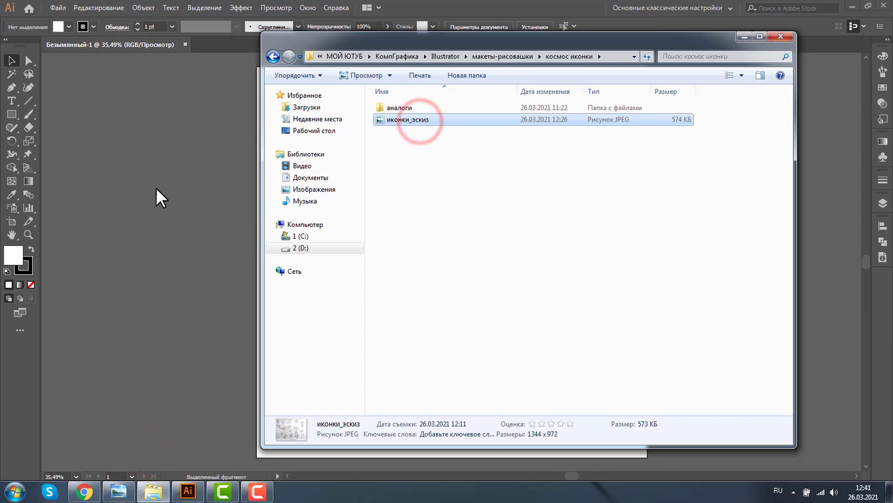
{"action": "left_click", "coordinate": [745, 37]}
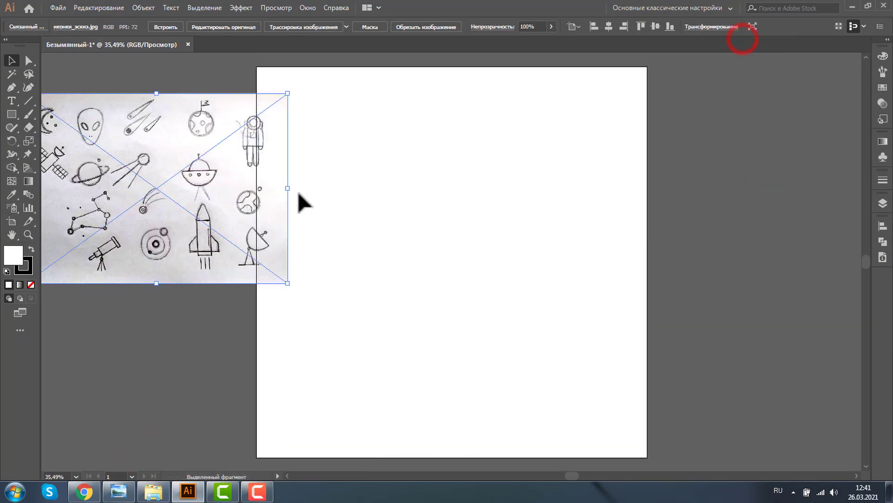
Step: Scale up the placed sketch and move it over the artboard
{"action": "left_click_drag", "start_coordinate": [288, 190], "coordinate": [475, 193]}
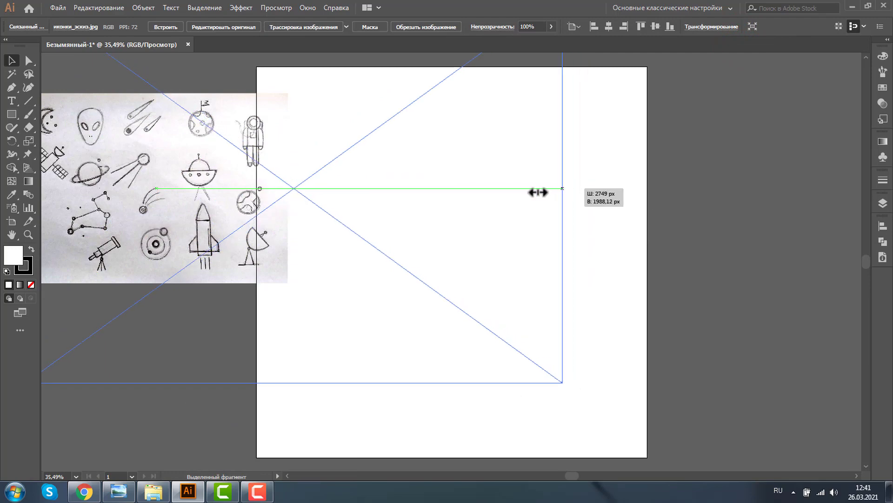
{"action": "left_click_drag", "start_coordinate": [476, 193], "coordinate": [436, 189]}
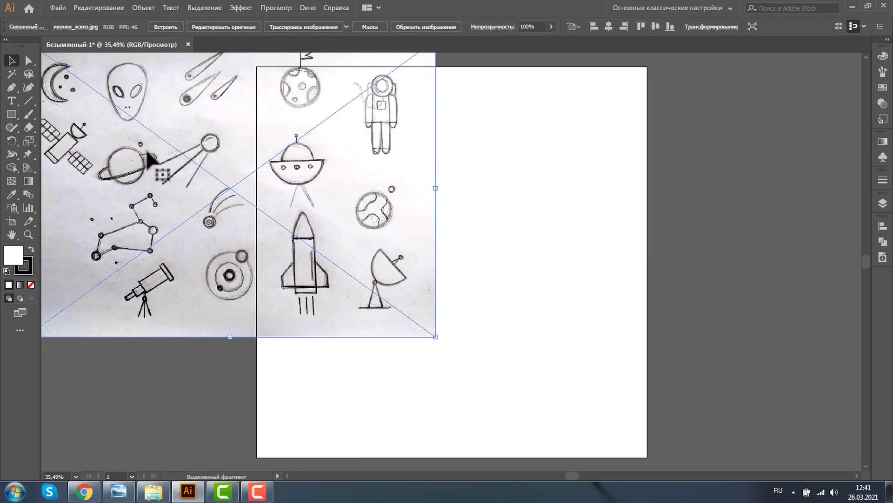
{"action": "left_click_drag", "start_coordinate": [163, 164], "coordinate": [371, 227]}
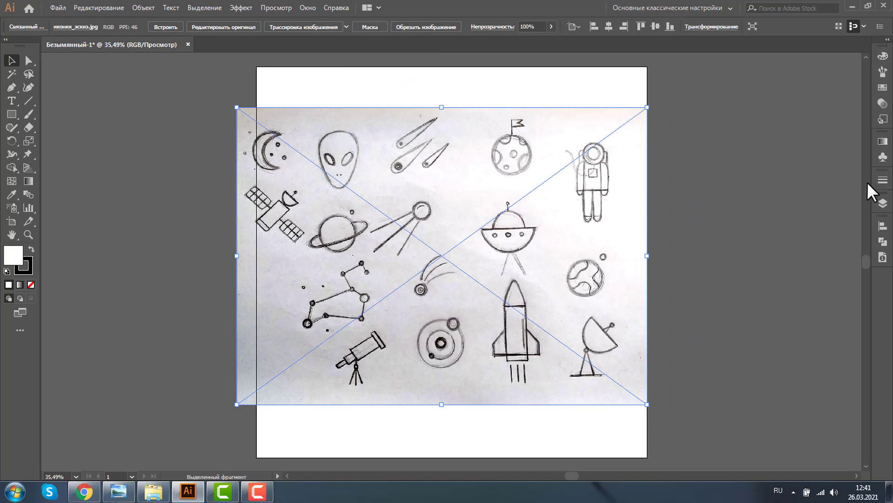
Step: Add a new empty layer, Слой 2, above the sketch layer
{"action": "left_click", "coordinate": [882, 203]}
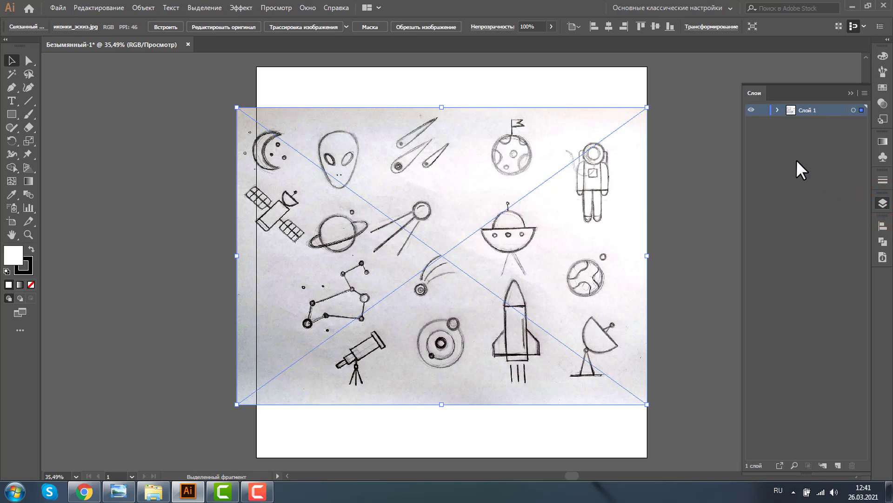
{"action": "left_click", "coordinate": [308, 7]}
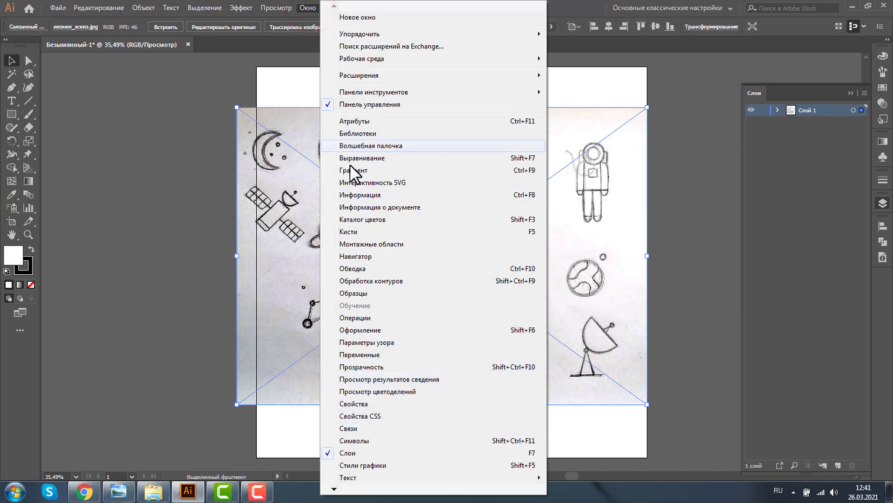
{"action": "left_click", "coordinate": [764, 110]}
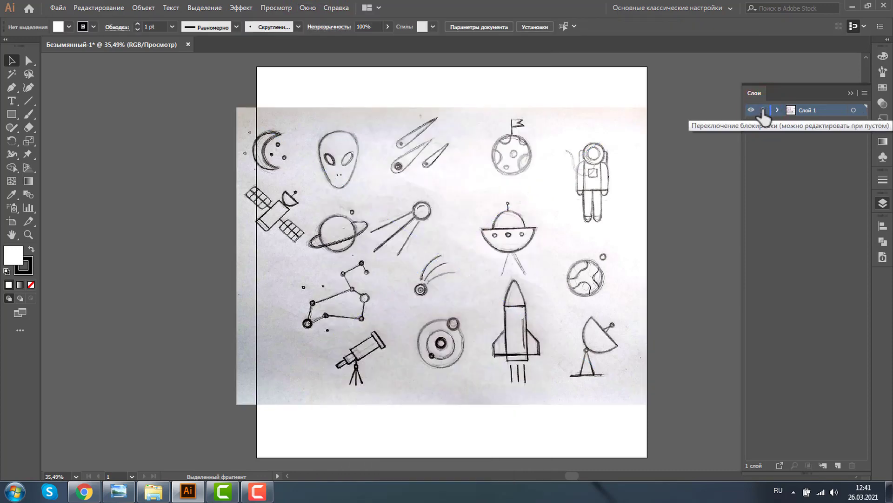
{"action": "left_click", "coordinate": [837, 464]}
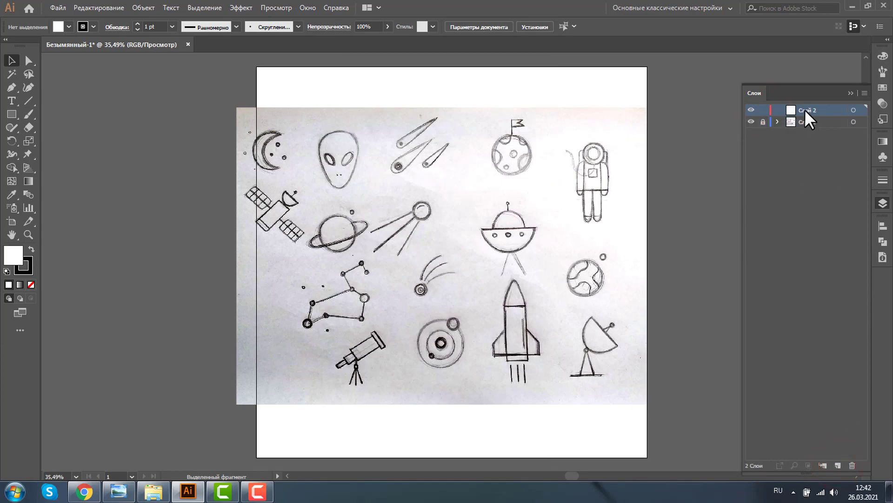
Step: Set the sketch image's opacity to 70% in Transparency
{"action": "left_click", "coordinate": [763, 122]}
{"action": "left_click", "coordinate": [805, 122]}
{"action": "left_click", "coordinate": [335, 202]}
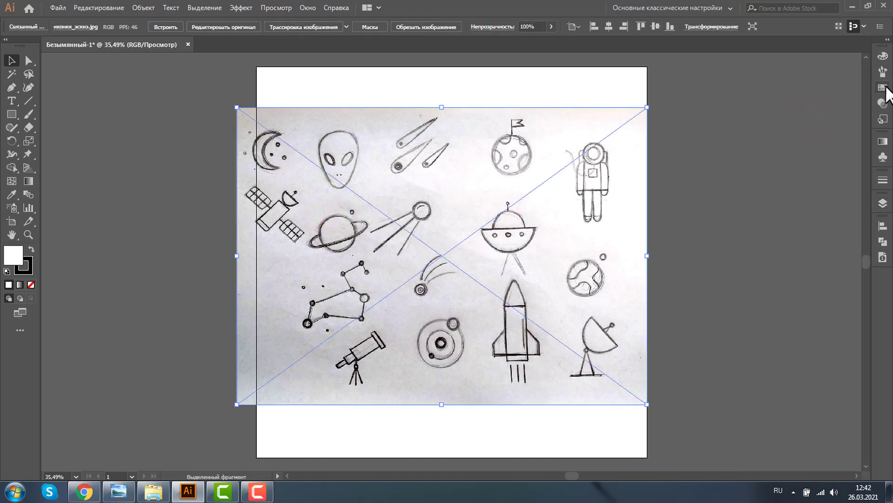
{"action": "left_click", "coordinate": [883, 103]}
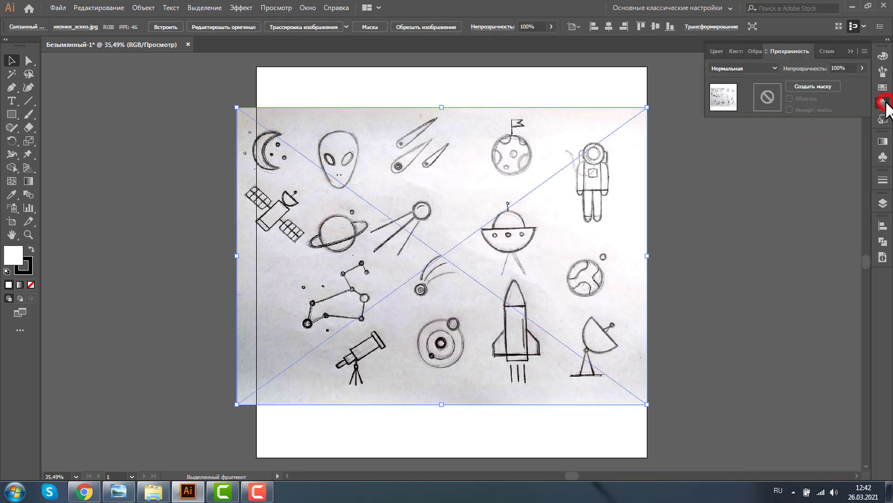
{"action": "left_click", "coordinate": [835, 68]}
{"action": "type", "text": "50"}
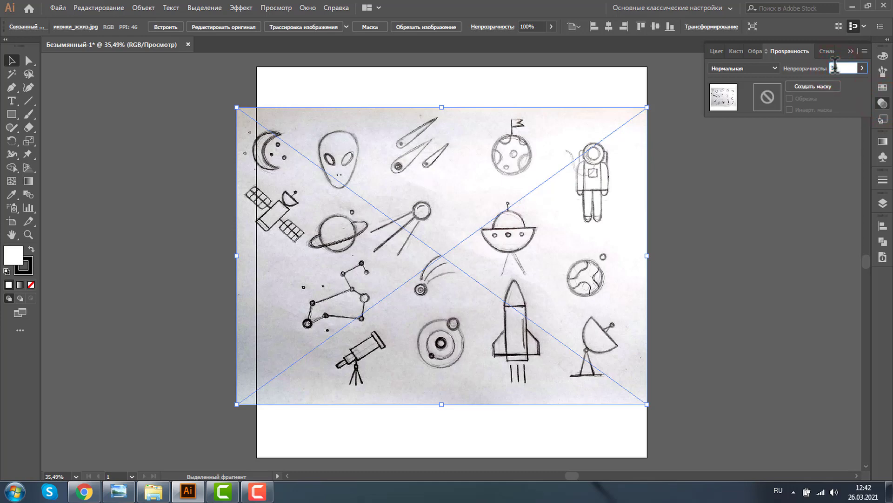
{"action": "key", "text": "Return"}
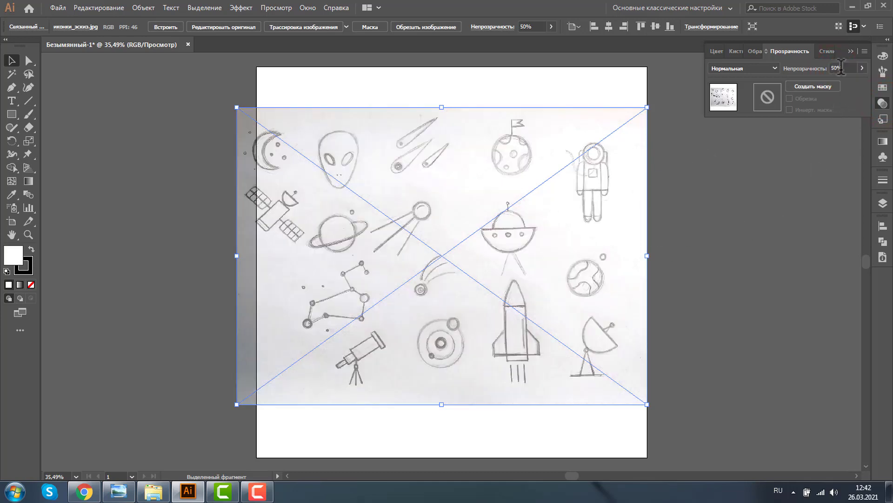
{"action": "left_click", "coordinate": [837, 68]}
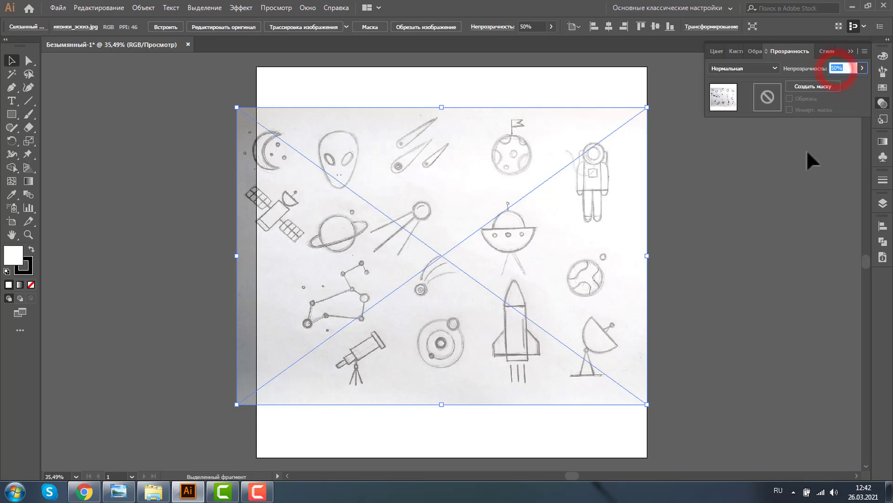
{"action": "type", "text": "70"}
{"action": "key", "text": "Return"}
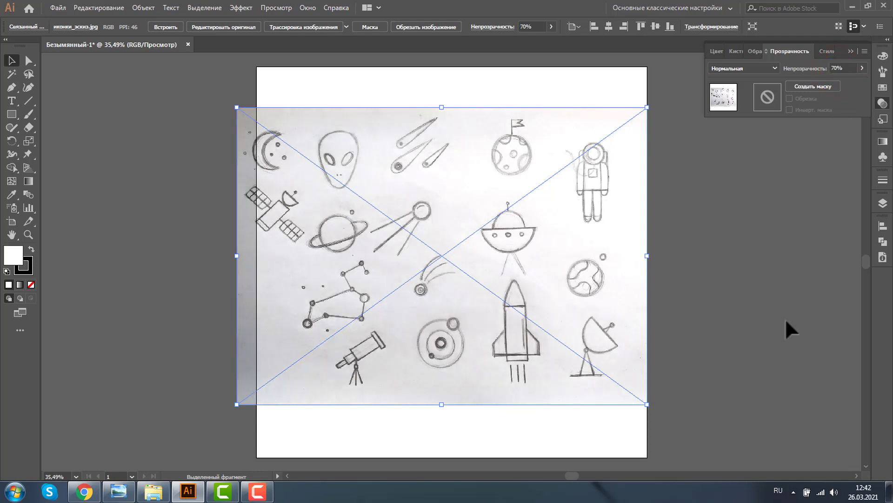
{"action": "left_click", "coordinate": [883, 226]}
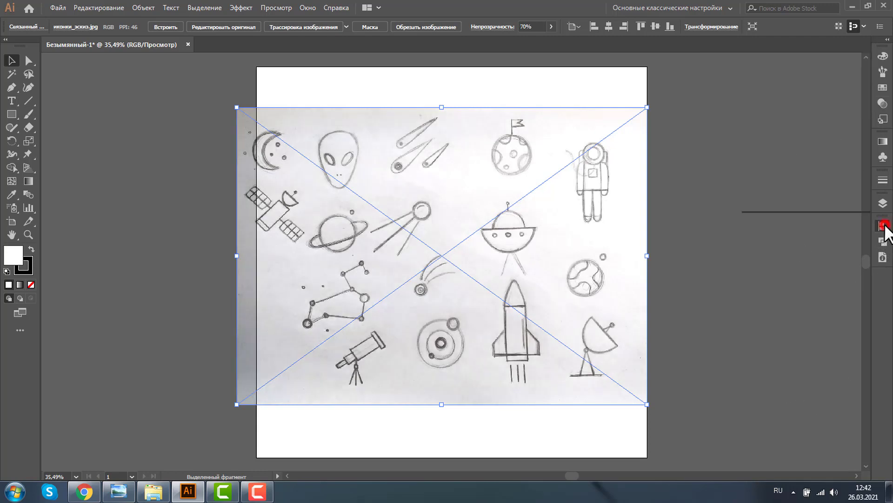
Step: Lock Слой 1 and make Слой 2 the active drawing layer
{"action": "left_click", "coordinate": [883, 204]}
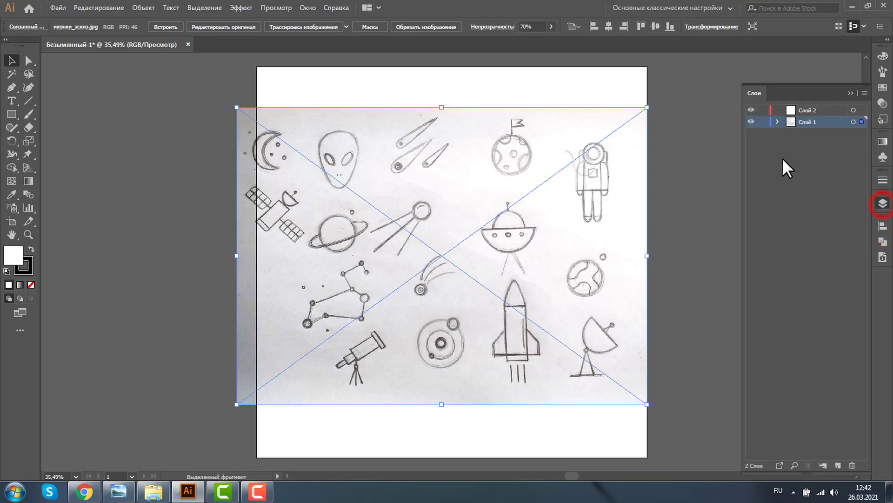
{"action": "left_click", "coordinate": [763, 121]}
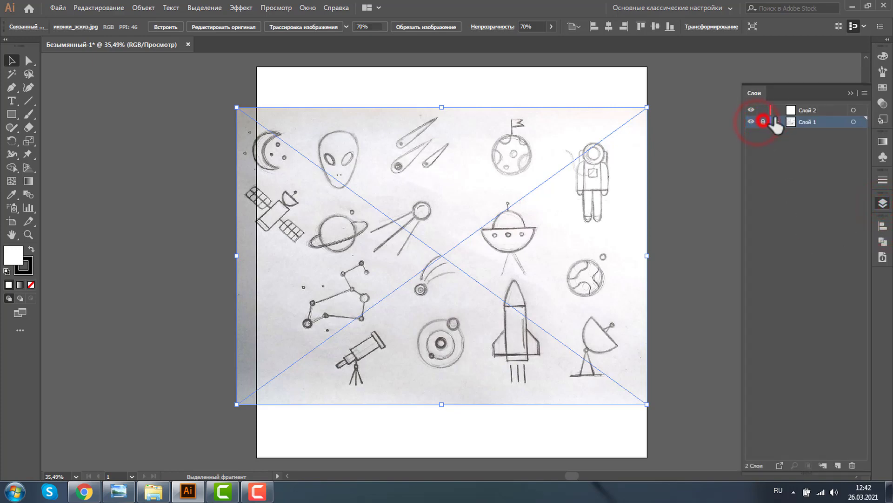
{"action": "left_click", "coordinate": [829, 109]}
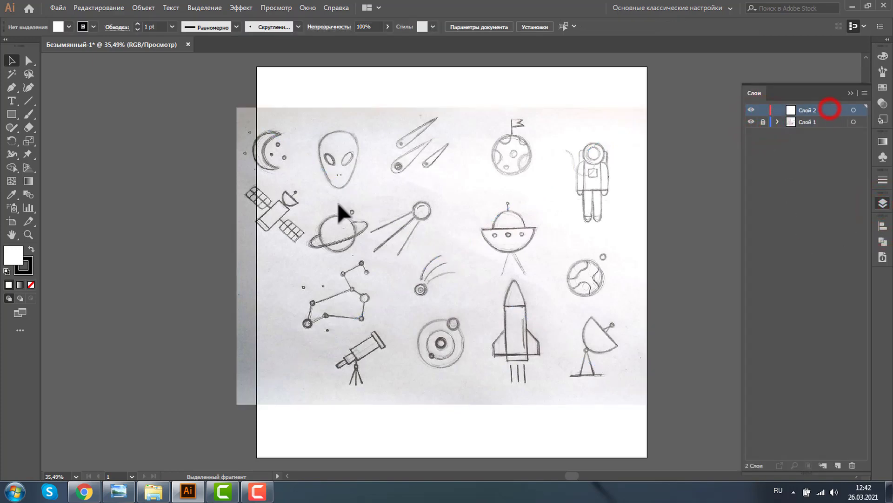
{"action": "left_click", "coordinate": [28, 234]}
Step: Zoom in and draw a 206×206 px circle over the crescent moon
{"action": "left_click_drag", "start_coordinate": [219, 114], "coordinate": [318, 213]}
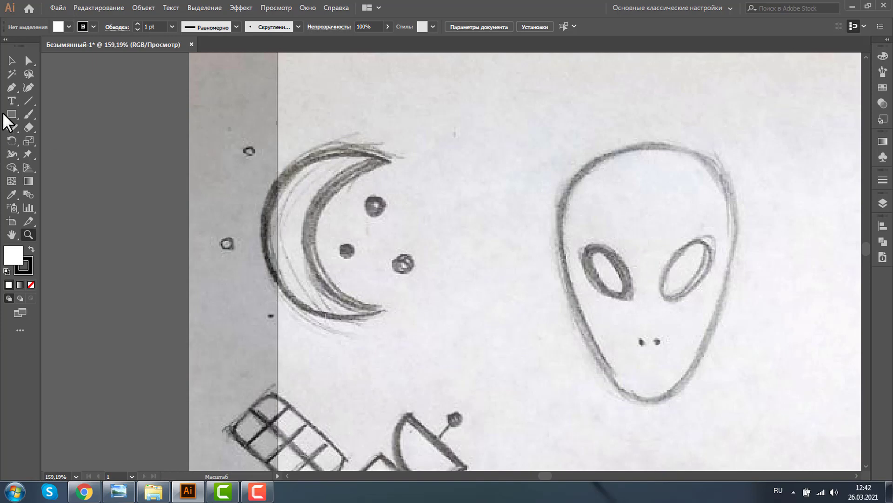
{"action": "key", "text": "l"}
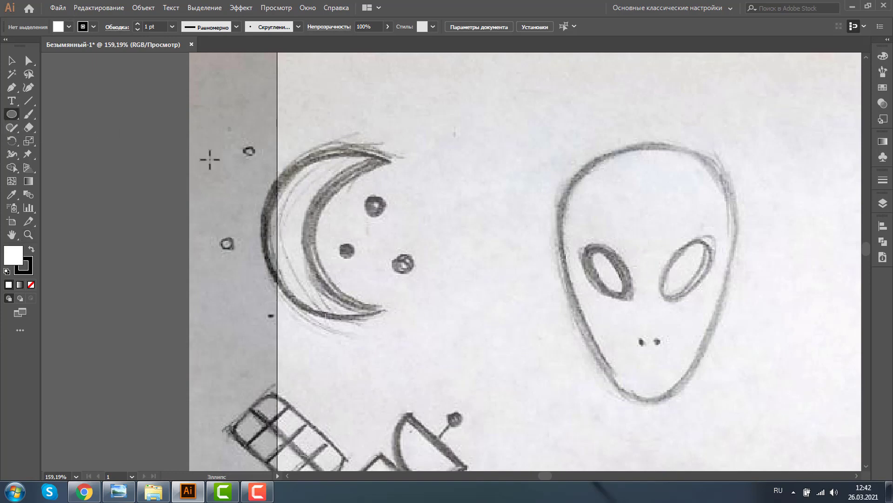
{"action": "left_click_drag", "start_coordinate": [251, 174], "coordinate": [431, 273]}
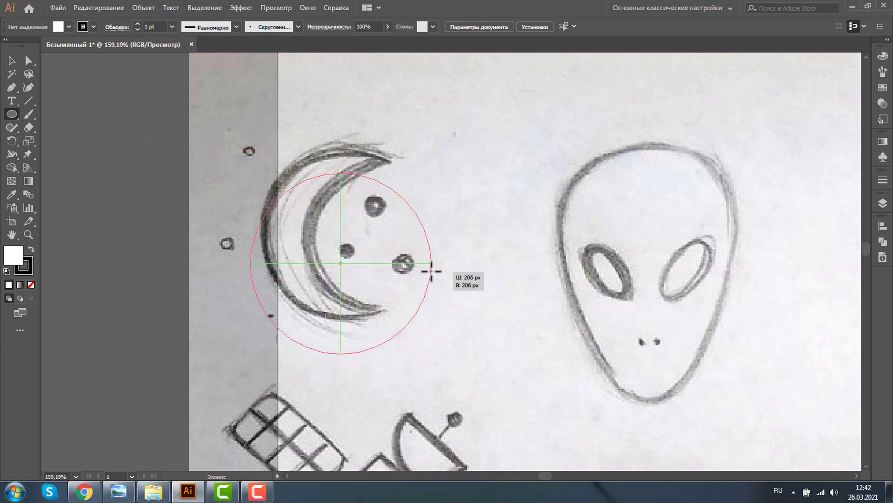
{"action": "left_click_drag", "start_coordinate": [431, 272], "coordinate": [440, 239]}
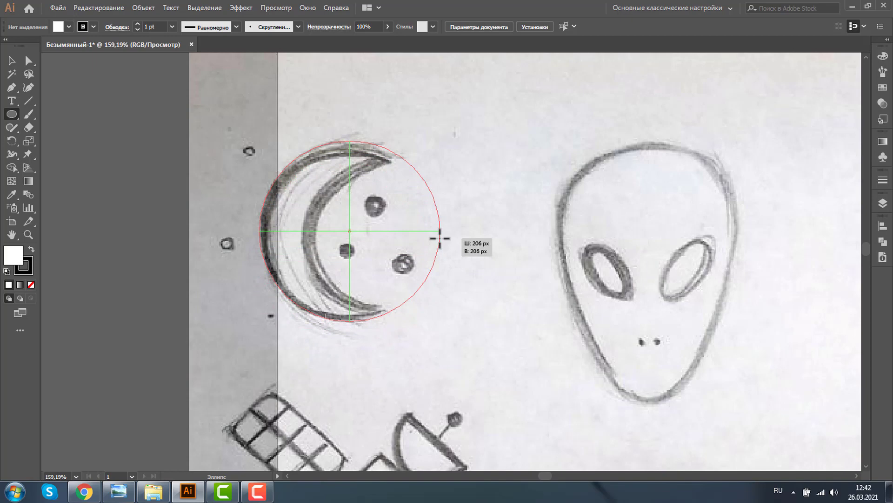
{"action": "left_click_drag", "start_coordinate": [440, 238], "coordinate": [439, 237]}
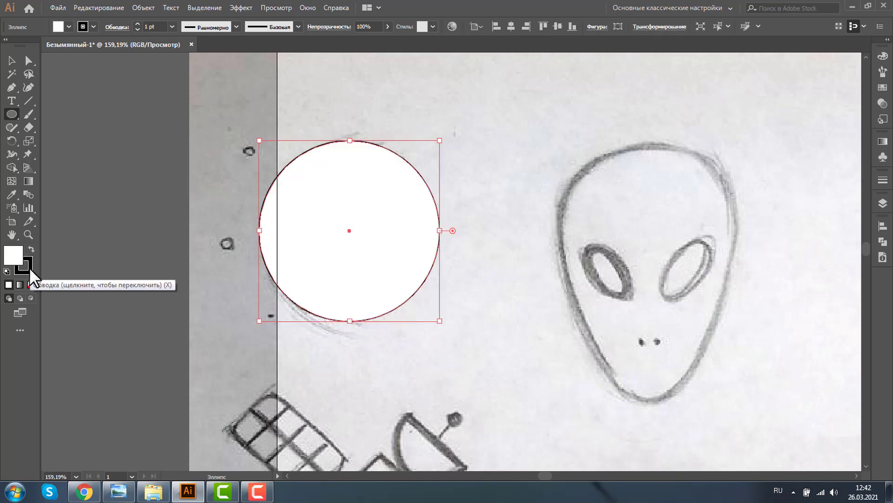
Step: Give the moon circle a 6 pt blue stroke and no fill
{"action": "left_click", "coordinate": [95, 26]}
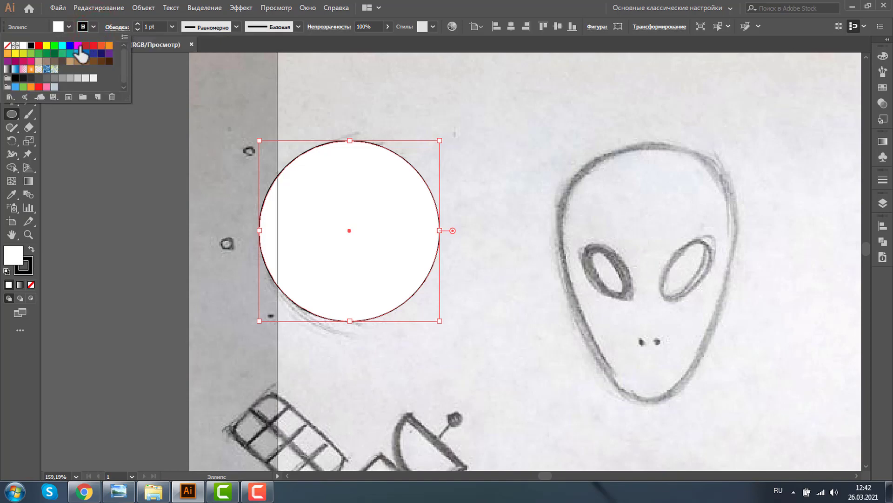
{"action": "left_click", "coordinate": [52, 46]}
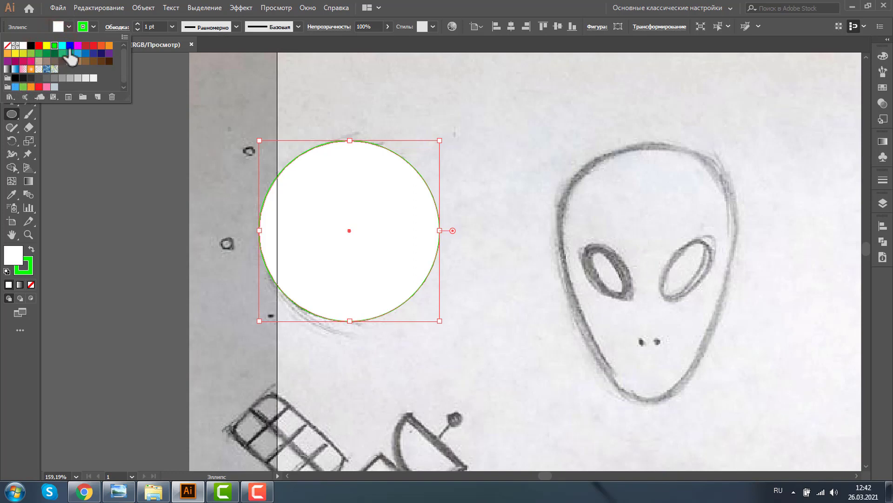
{"action": "left_click", "coordinate": [70, 45]}
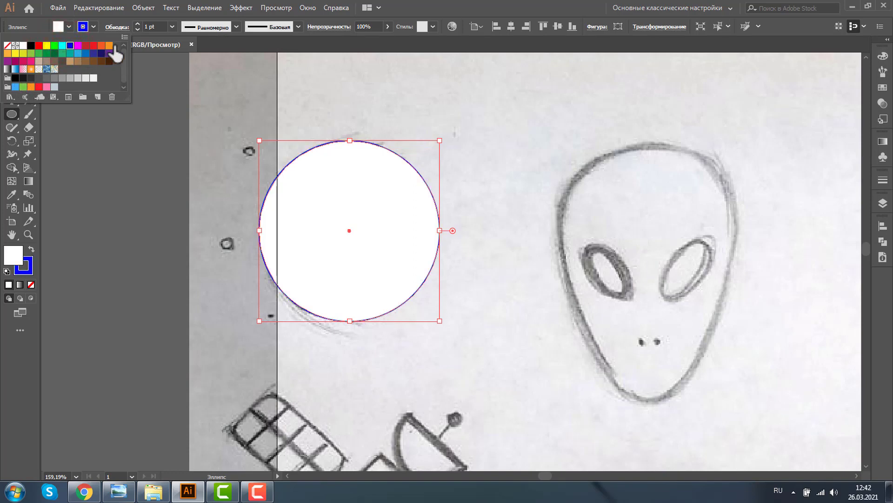
{"action": "left_click", "coordinate": [138, 22]}
{"action": "left_click", "coordinate": [138, 23]}
{"action": "left_click", "coordinate": [138, 22]}
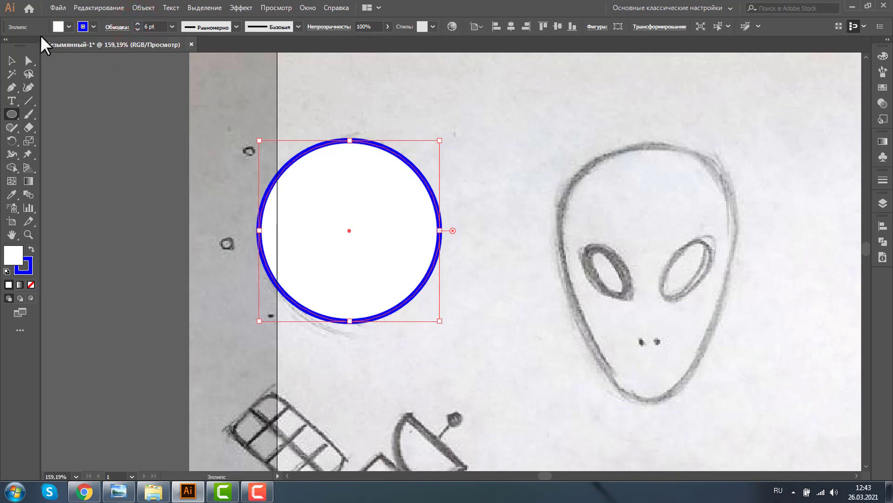
{"action": "left_click", "coordinate": [69, 26]}
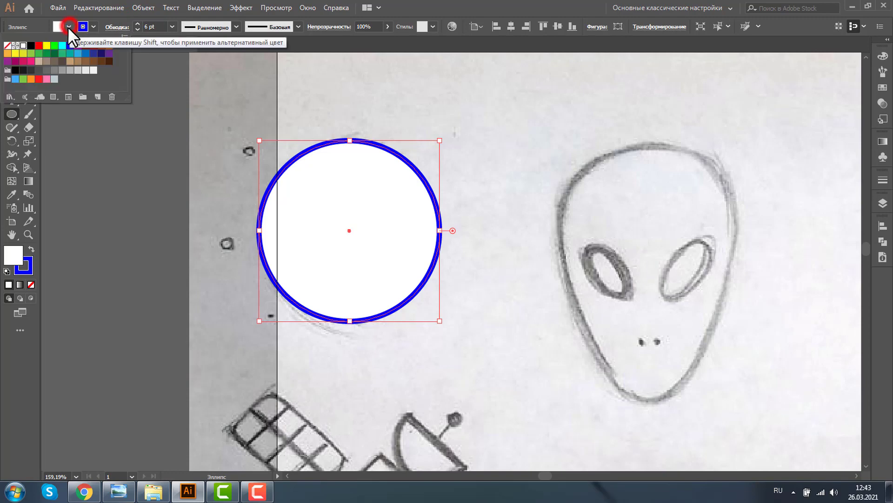
{"action": "left_click", "coordinate": [7, 46]}
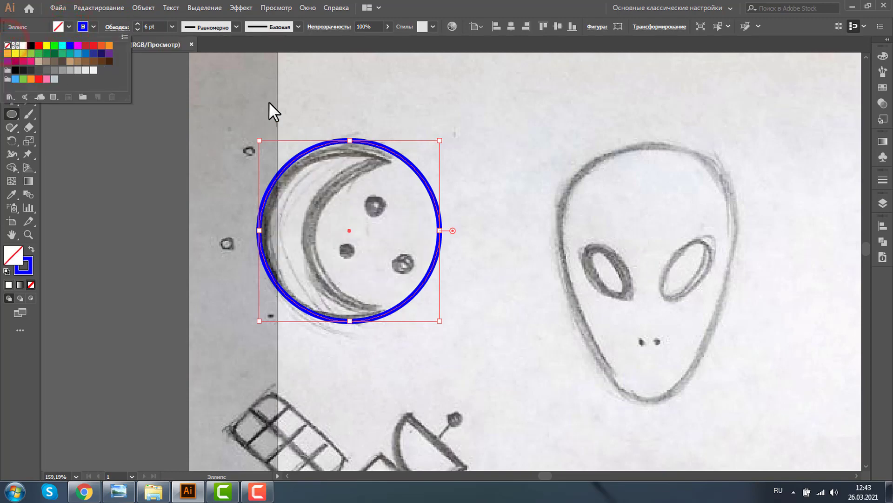
{"action": "left_click", "coordinate": [175, 98]}
{"action": "left_click", "coordinate": [12, 60]}
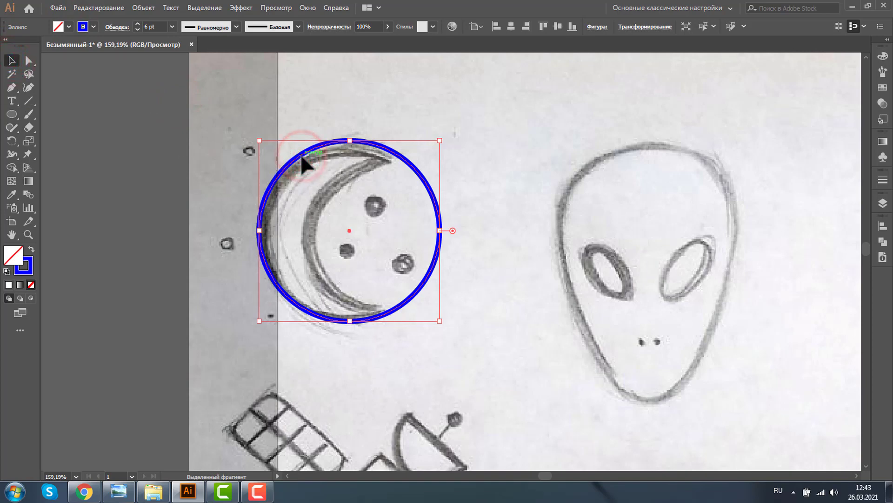
Step: Duplicate the circle smaller onto the crescent's inner curve and select both circles
{"action": "mouse_move", "coordinate": [302, 158]}
{"action": "left_mouse_down"}
{"action": "mouse_move", "coordinate": [335, 176]}
{"action": "mouse_move", "coordinate": [354, 166]}
{"action": "left_mouse_up"}
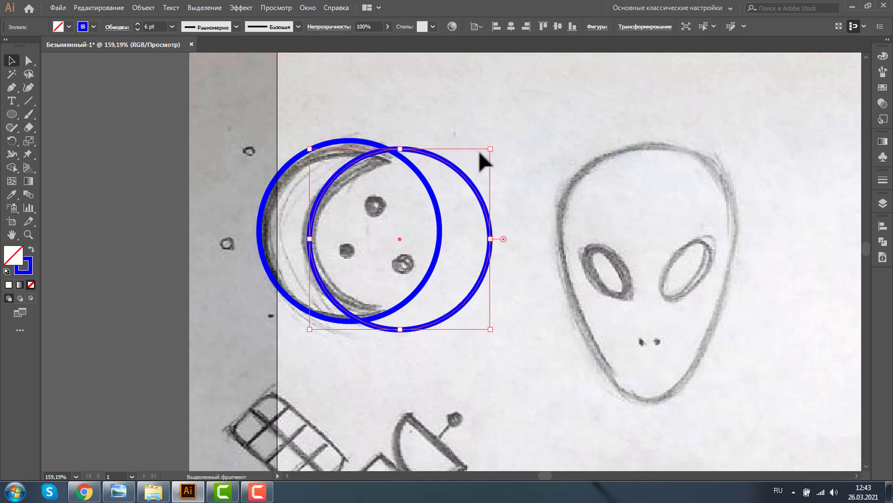
{"action": "left_click_drag", "start_coordinate": [490, 149], "coordinate": [468, 171]}
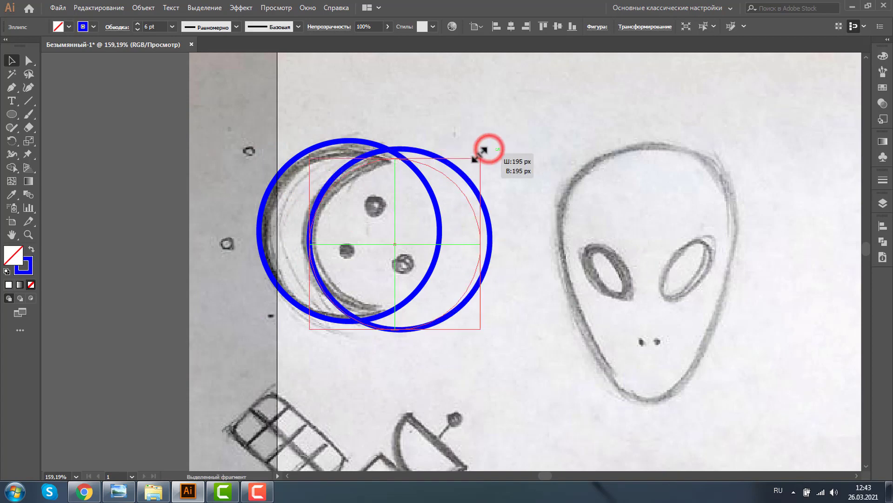
{"action": "left_click_drag", "start_coordinate": [387, 252], "coordinate": [381, 234]}
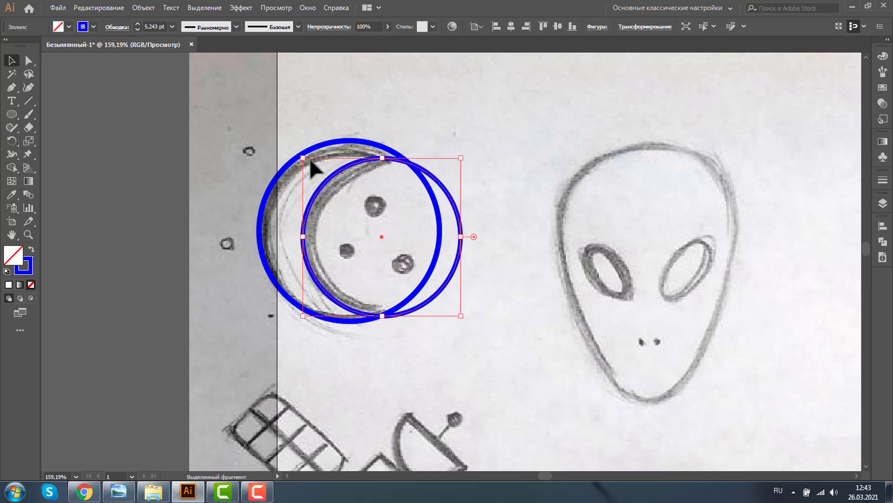
{"action": "left_click", "coordinate": [319, 146], "text": "shift"}
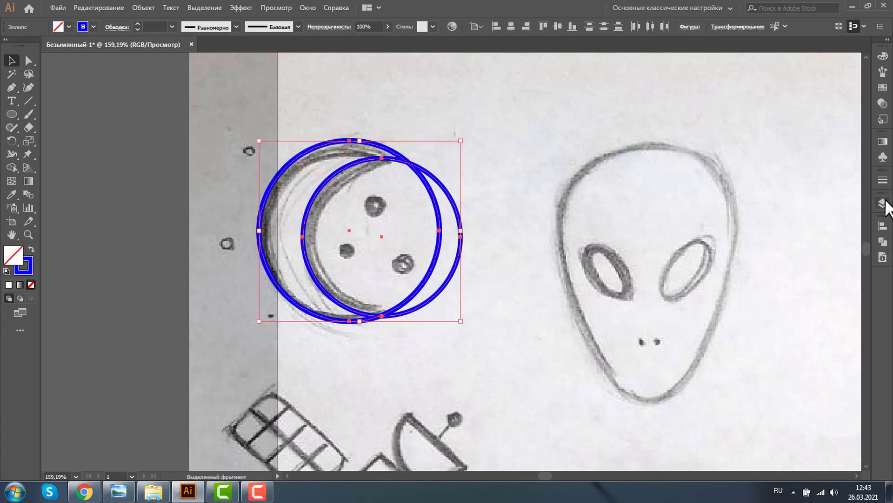
Step: Subtract the front circle with Minus Front and give the crescent round caps and joins
{"action": "left_click", "coordinate": [884, 240]}
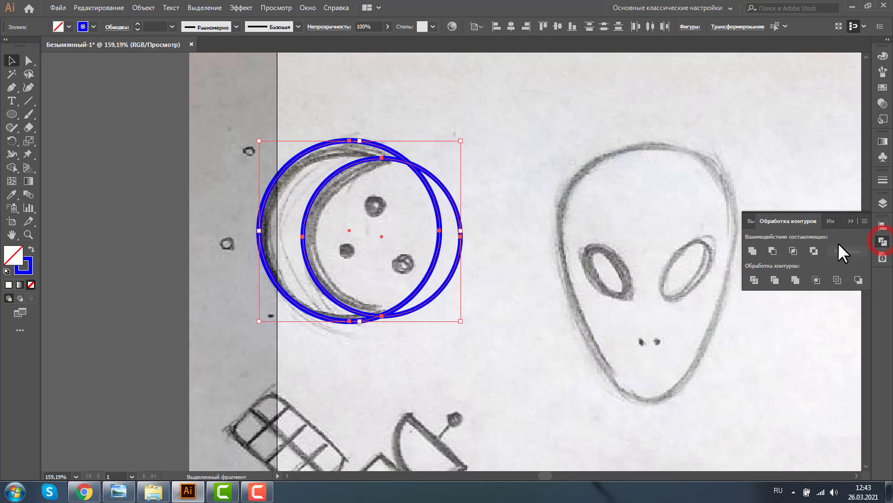
{"action": "left_click", "coordinate": [772, 251]}
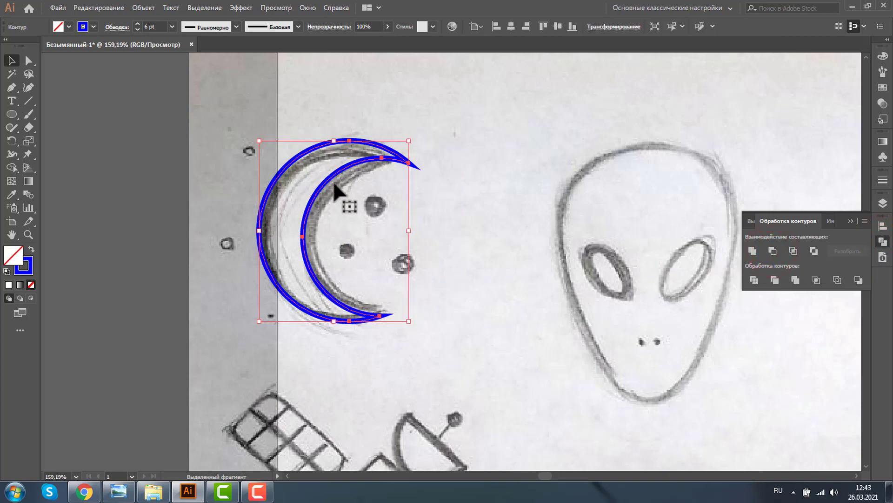
{"action": "left_click", "coordinate": [883, 181]}
{"action": "left_click", "coordinate": [795, 208]}
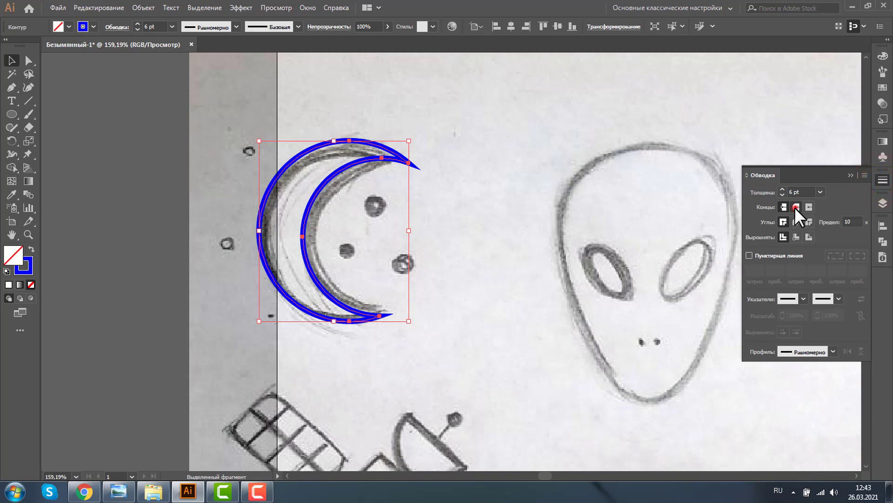
{"action": "left_click", "coordinate": [796, 219]}
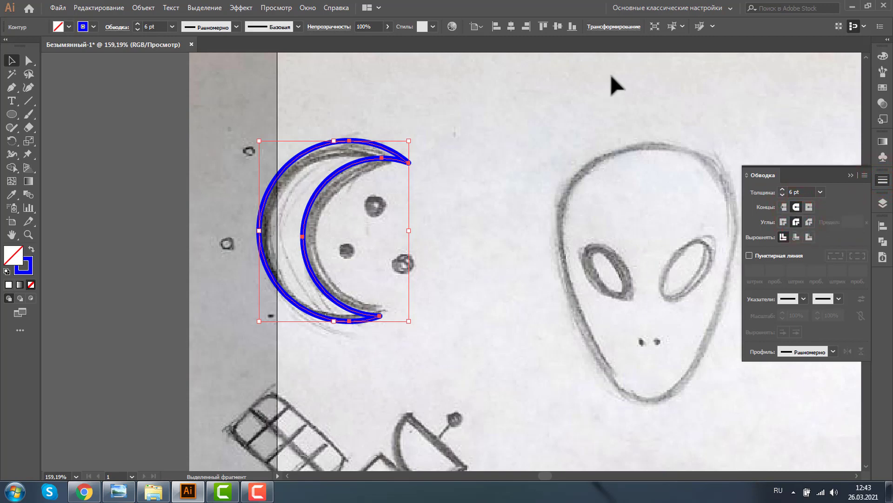
Step: Turn off Scale Strokes & Effects in the Transform options
{"action": "left_click", "coordinate": [597, 26]}
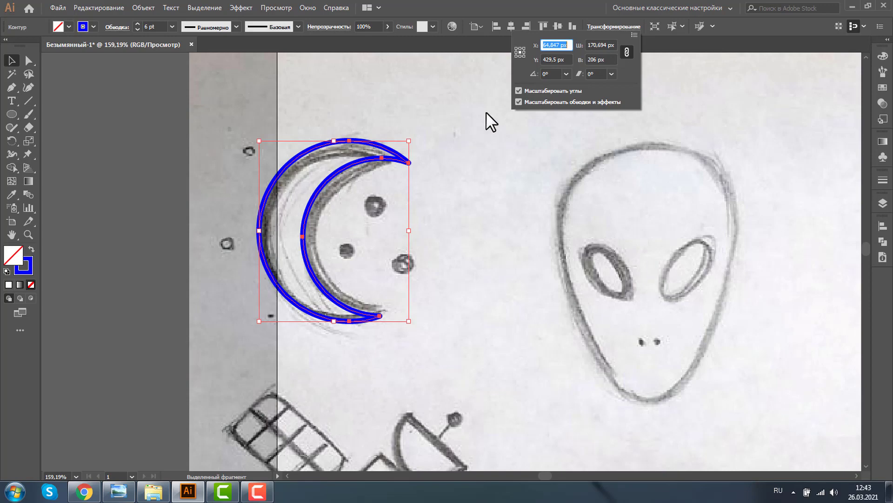
{"action": "left_click", "coordinate": [518, 102]}
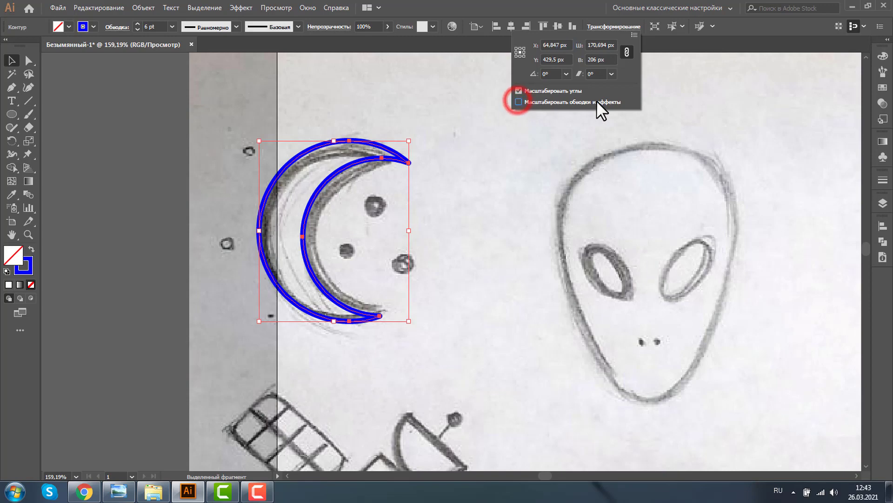
{"action": "left_click", "coordinate": [165, 159]}
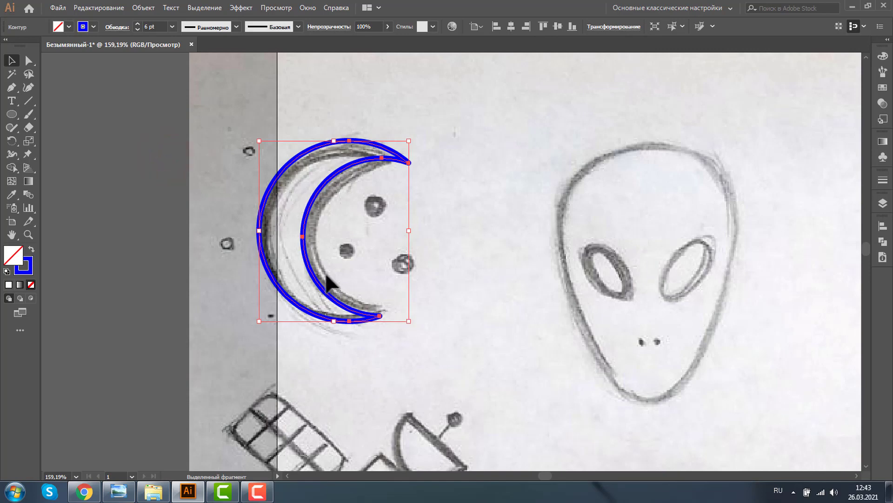
Step: Draw a small ring and place copies on a crater dot and the dot left of the moon
{"action": "key", "text": "l"}
{"action": "left_click_drag", "start_coordinate": [440, 230], "coordinate": [462, 252]}
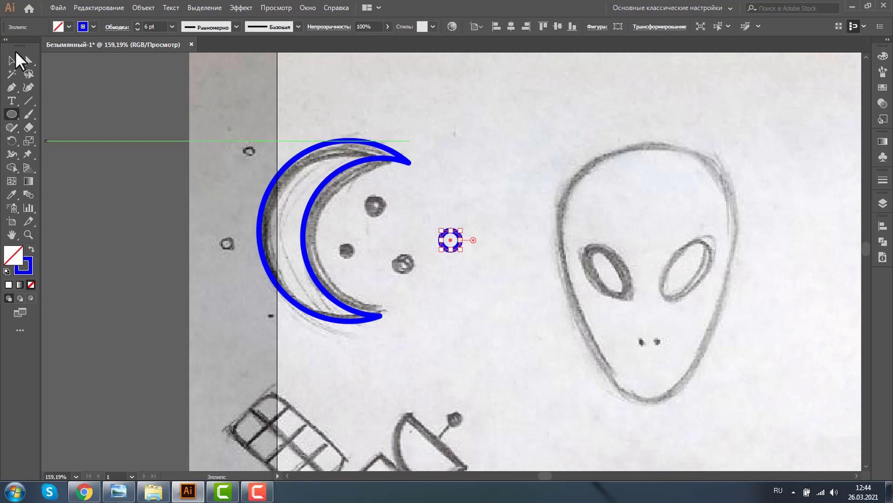
{"action": "left_click", "coordinate": [12, 60]}
{"action": "mouse_move", "coordinate": [450, 240]}
{"action": "left_mouse_down"}
{"action": "mouse_move", "coordinate": [421, 264]}
{"action": "mouse_move", "coordinate": [397, 252]}
{"action": "mouse_move", "coordinate": [372, 201]}
{"action": "mouse_move", "coordinate": [342, 254]}
{"action": "left_mouse_up"}
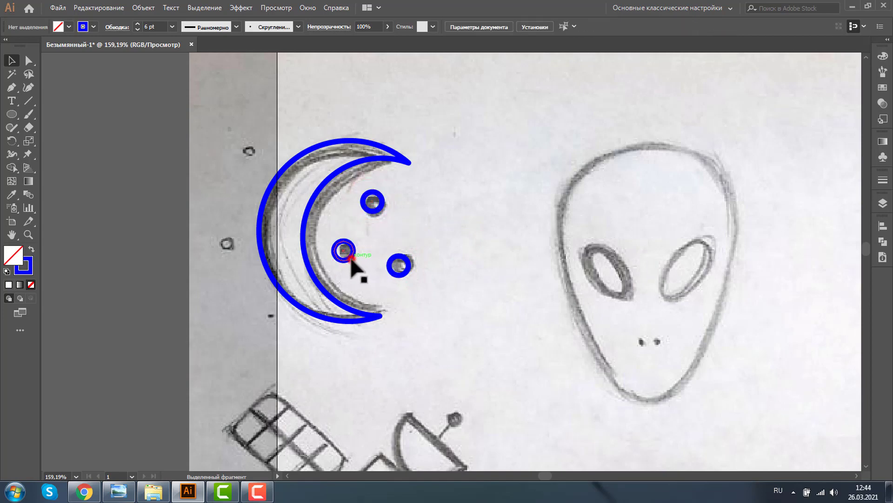
{"action": "left_click_drag", "start_coordinate": [350, 259], "coordinate": [249, 158]}
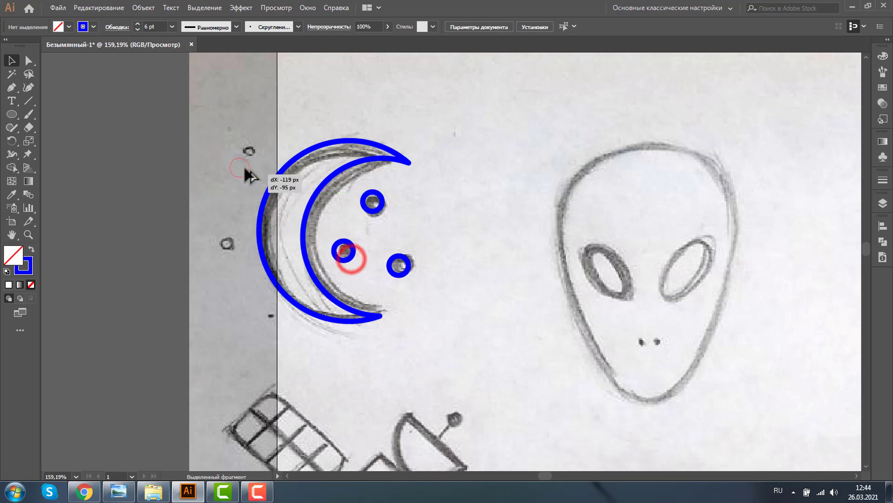
Step: Shrink one ring to fit a tiny dot beside the moon
{"action": "left_click", "coordinate": [28, 234]}
{"action": "left_click", "coordinate": [218, 116]}
{"action": "left_click", "coordinate": [12, 60]}
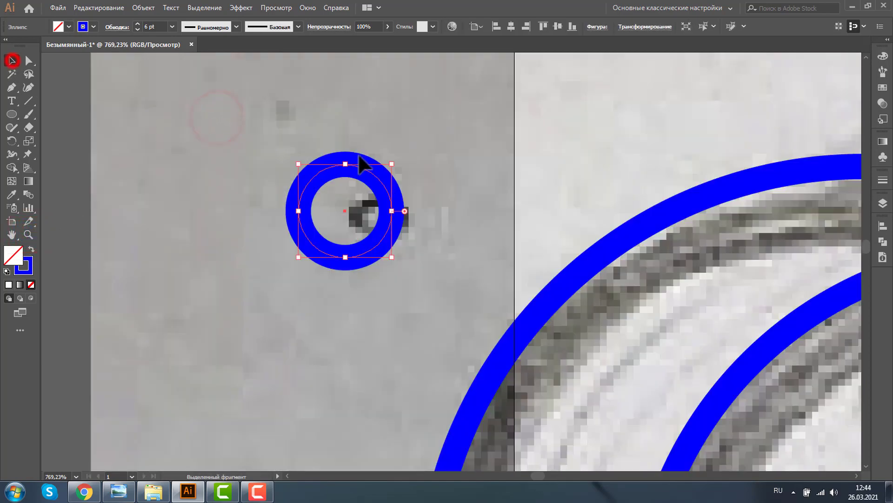
{"action": "left_click_drag", "start_coordinate": [393, 164], "coordinate": [345, 211]}
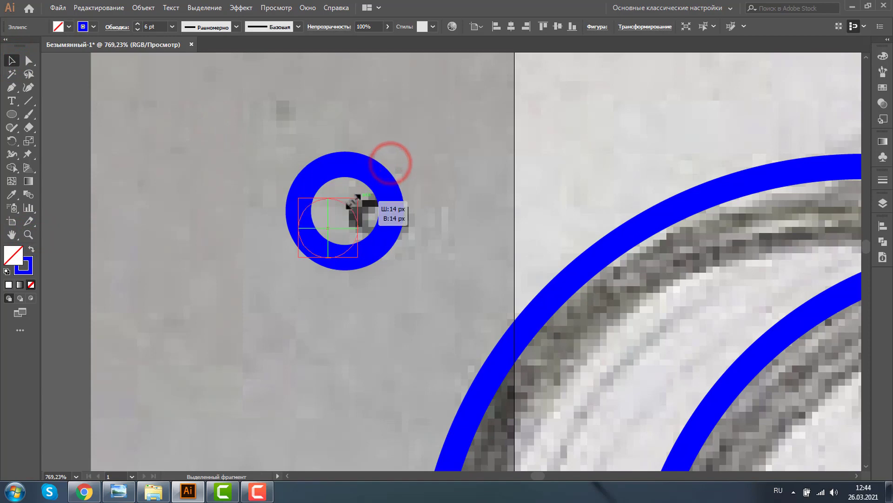
{"action": "left_click", "coordinate": [28, 234]}
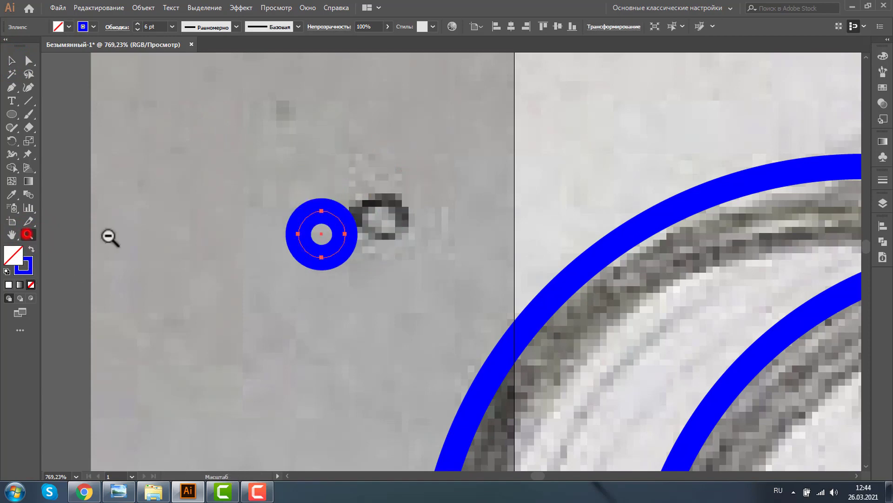
{"action": "left_click", "coordinate": [469, 236], "text": "alt"}
{"action": "left_click", "coordinate": [470, 236], "text": "alt"}
{"action": "left_click", "coordinate": [467, 264], "text": "alt"}
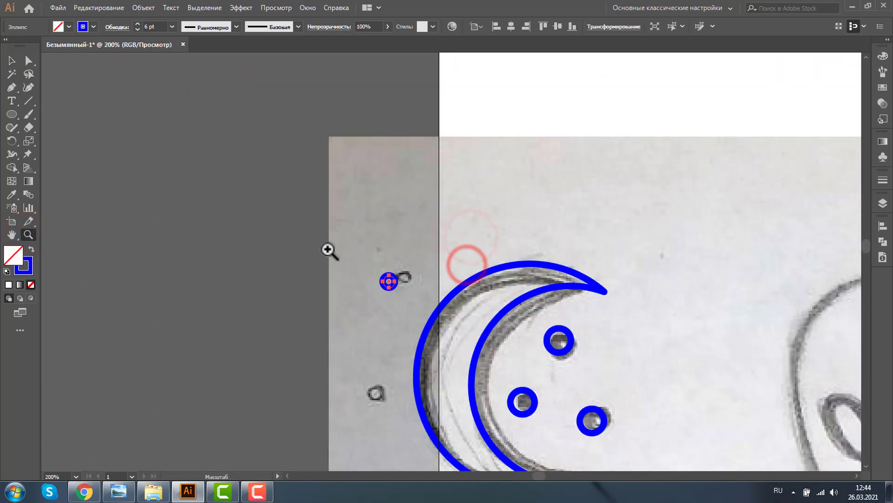
Step: Place rings on the remaining dots left of, inside and below the moon
{"action": "left_click_drag", "start_coordinate": [328, 249], "coordinate": [680, 410]}
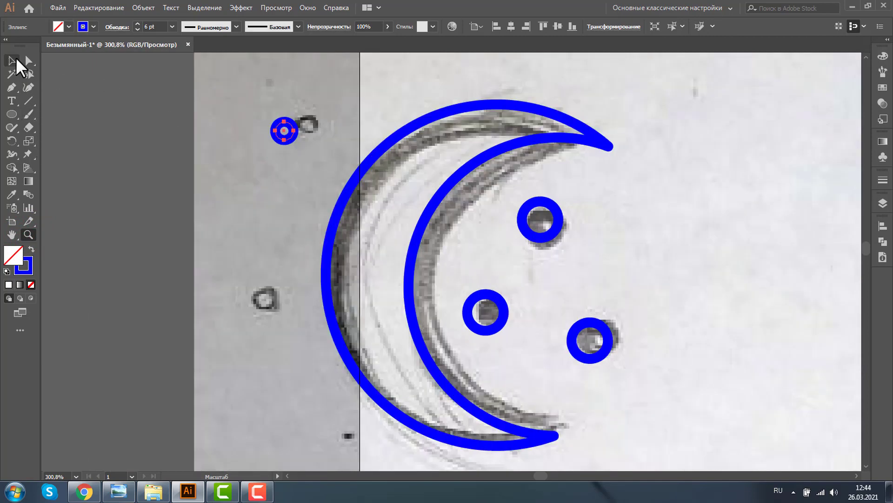
{"action": "left_click", "coordinate": [12, 60]}
{"action": "mouse_move", "coordinate": [486, 305]}
{"action": "left_mouse_down"}
{"action": "mouse_move", "coordinate": [263, 295]}
{"action": "mouse_move", "coordinate": [266, 286]}
{"action": "left_mouse_up"}
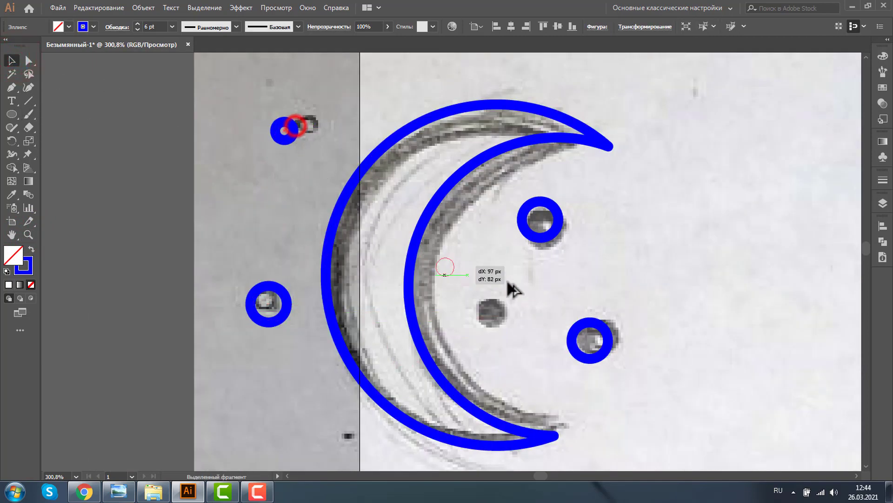
{"action": "left_click_drag", "start_coordinate": [508, 282], "coordinate": [503, 312]}
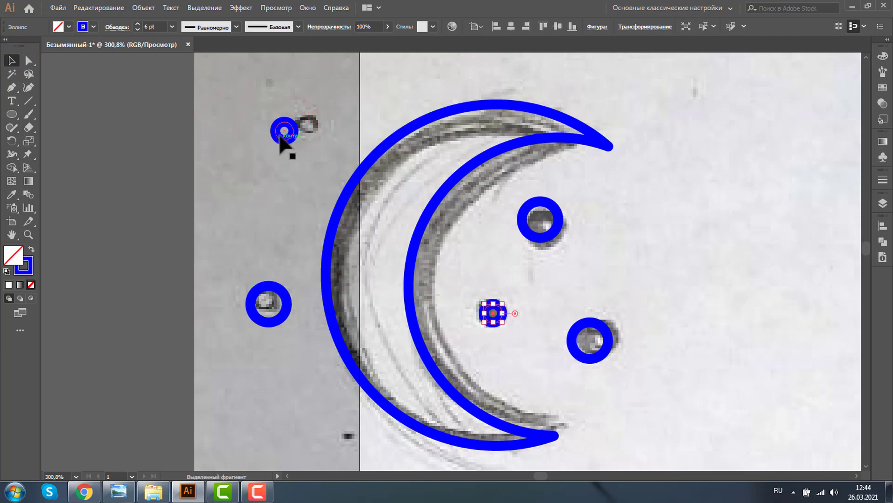
{"action": "left_click_drag", "start_coordinate": [280, 138], "coordinate": [348, 445]}
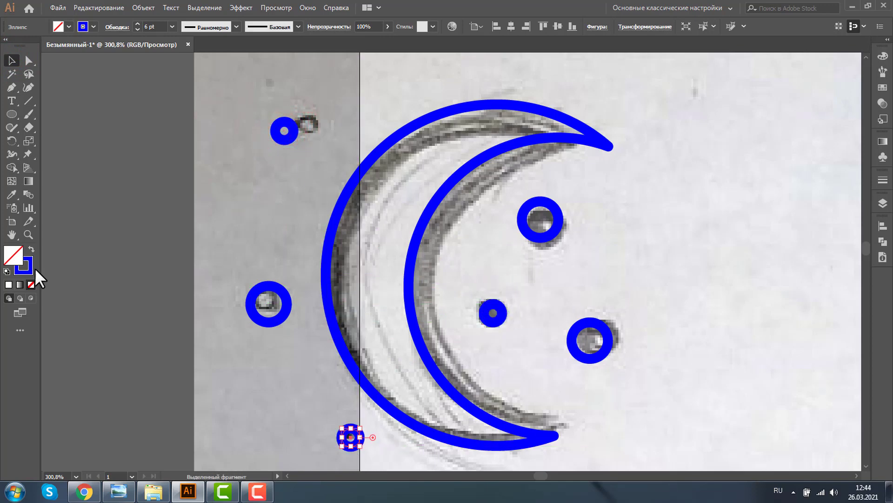
{"action": "left_click", "coordinate": [28, 235]}
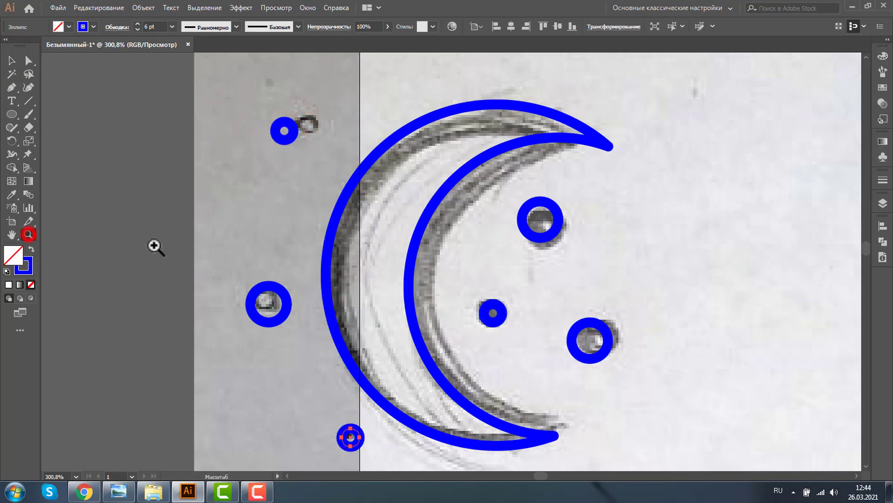
{"action": "left_click", "coordinate": [550, 261], "text": "alt"}
{"action": "left_click", "coordinate": [542, 277], "text": "alt"}
Step: Zoom to the alien and draw a 208 px circle over its head
{"action": "left_click", "coordinate": [356, 256], "text": "alt"}
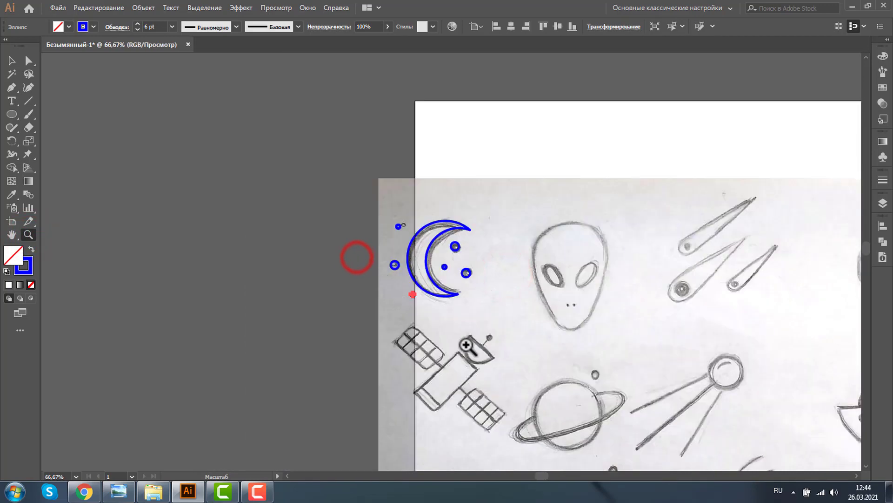
{"action": "left_click_drag", "start_coordinate": [489, 185], "coordinate": [671, 379]}
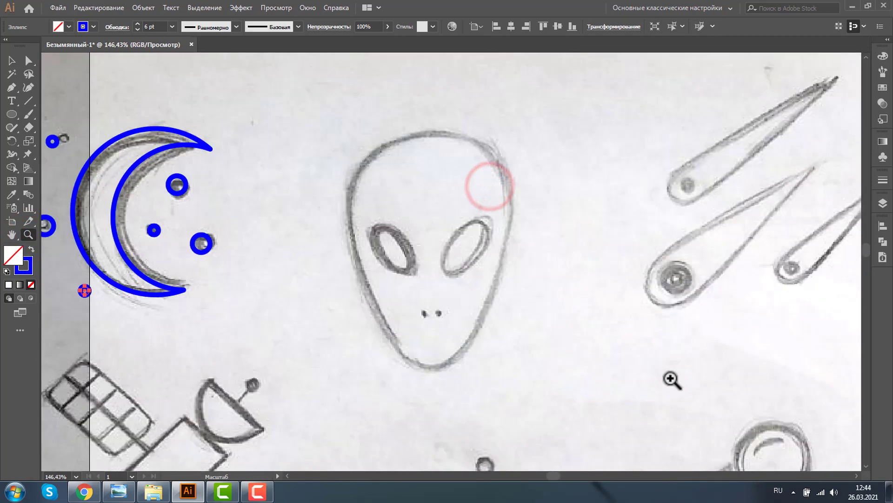
{"action": "key", "text": "l"}
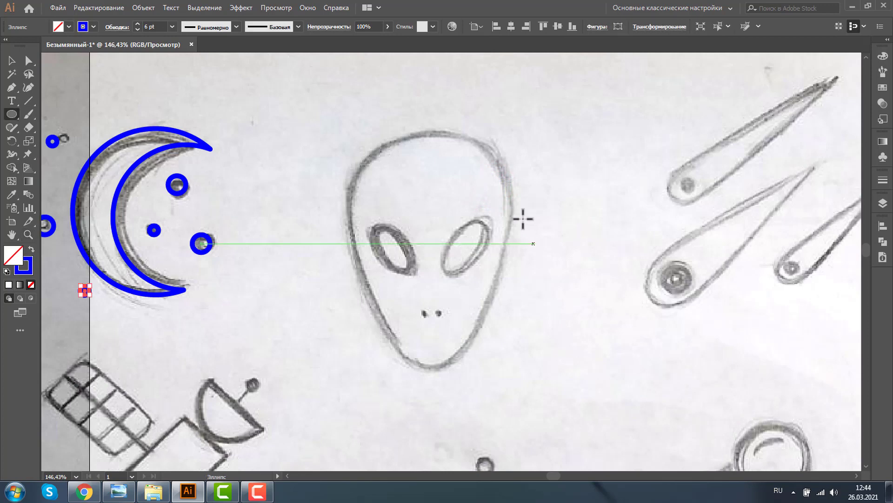
{"action": "mouse_move", "coordinate": [366, 160]}
{"action": "left_mouse_down"}
{"action": "mouse_move", "coordinate": [533, 284]}
{"action": "mouse_move", "coordinate": [516, 261]}
{"action": "left_mouse_up"}
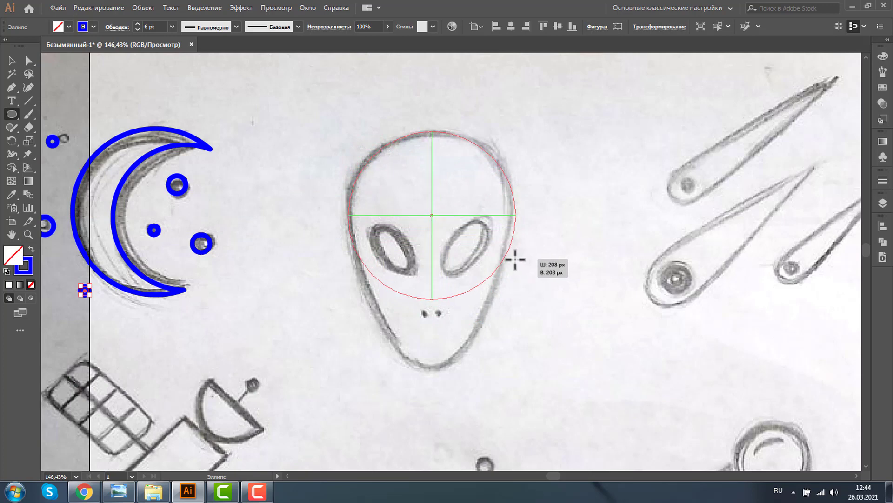
{"action": "left_click_drag", "start_coordinate": [516, 260], "coordinate": [516, 260]}
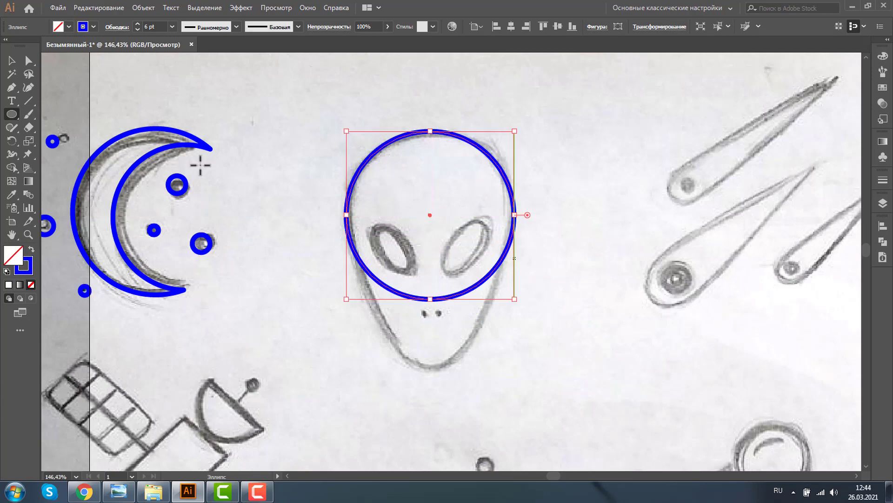
Step: Drag the circle's bottom anchor down to form the alien's pointed chin
{"action": "left_click", "coordinate": [29, 60]}
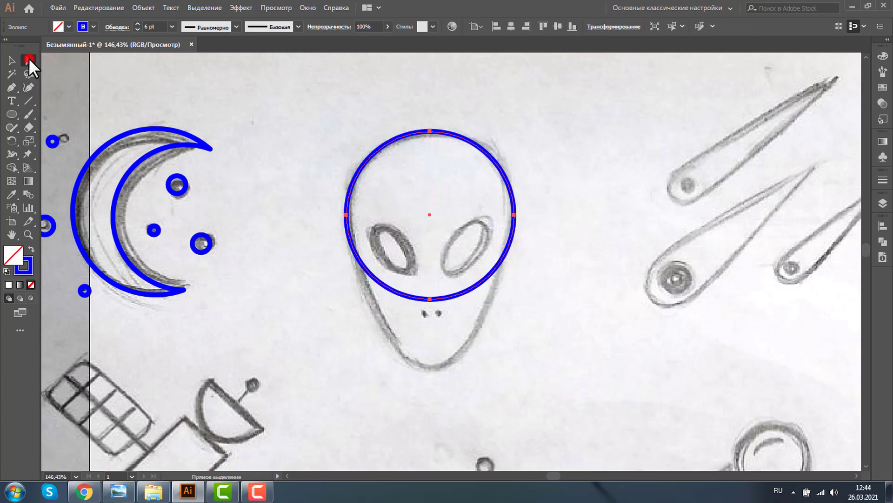
{"action": "left_click", "coordinate": [429, 299]}
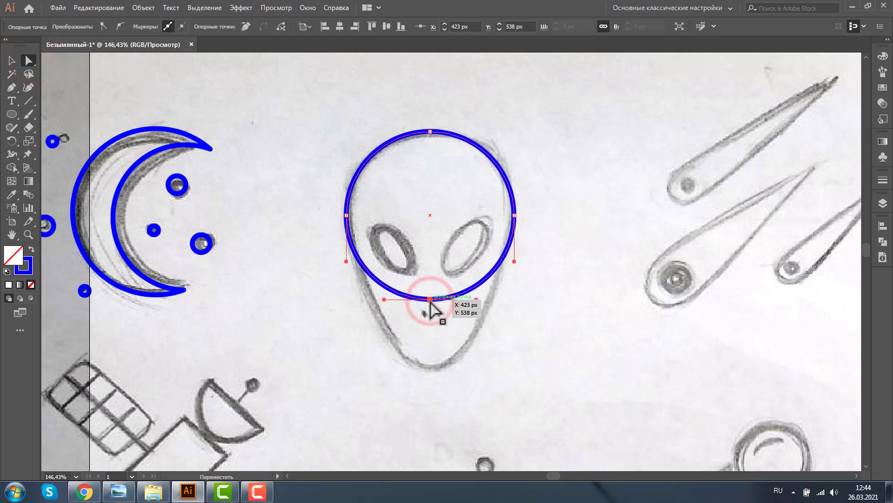
{"action": "left_click_drag", "start_coordinate": [430, 300], "coordinate": [425, 370]}
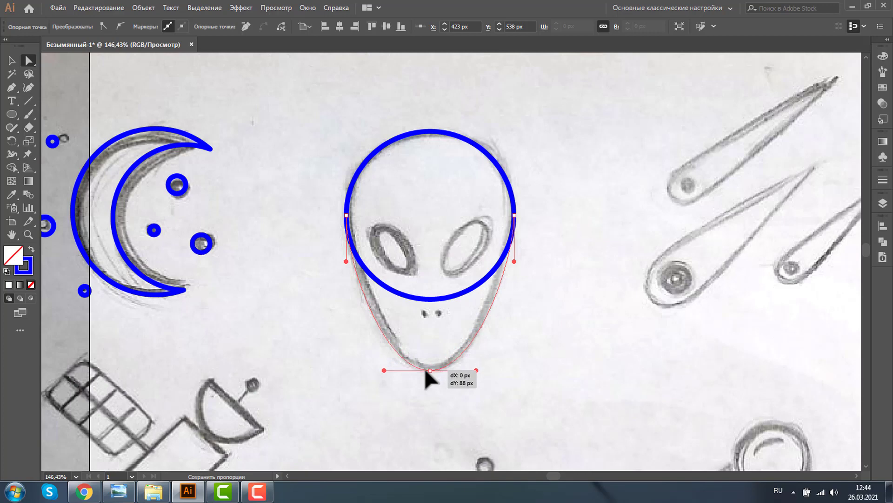
{"action": "left_click_drag", "start_coordinate": [425, 370], "coordinate": [425, 370]}
{"action": "left_click", "coordinate": [11, 60]}
{"action": "left_click", "coordinate": [263, 88]}
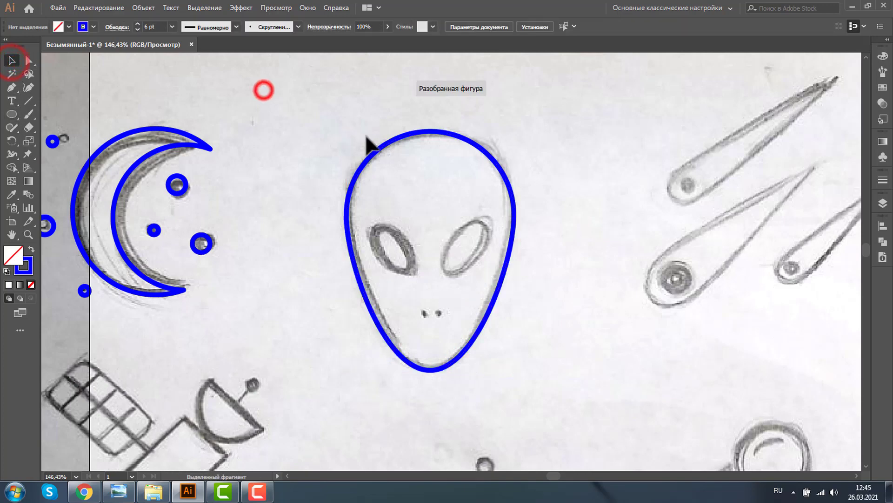
{"action": "left_click", "coordinate": [377, 151]}
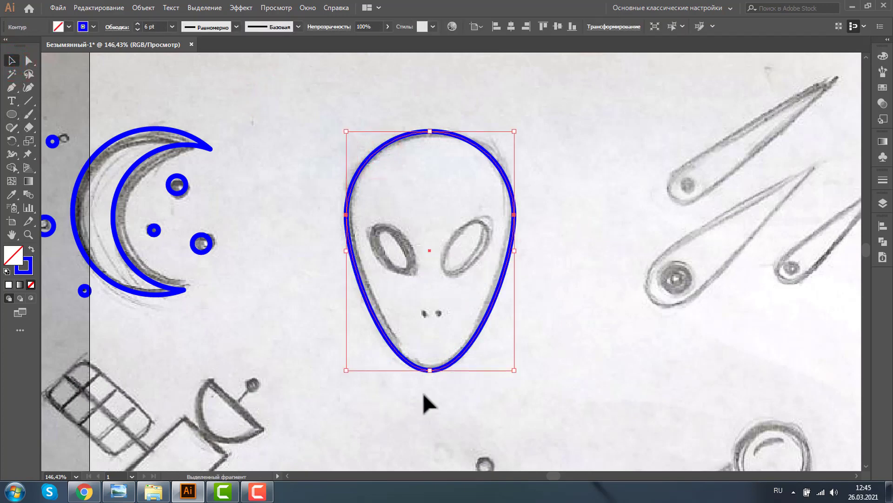
Step: Turn a scaled-down copy of the head into a tilted oval over the left eye
{"action": "left_click_drag", "start_coordinate": [378, 150], "coordinate": [427, 202]}
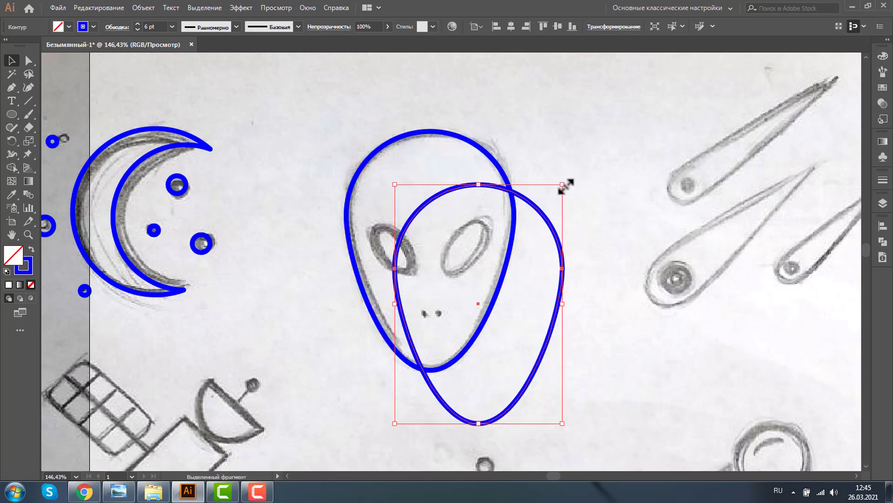
{"action": "left_click_drag", "start_coordinate": [563, 185], "coordinate": [445, 285]}
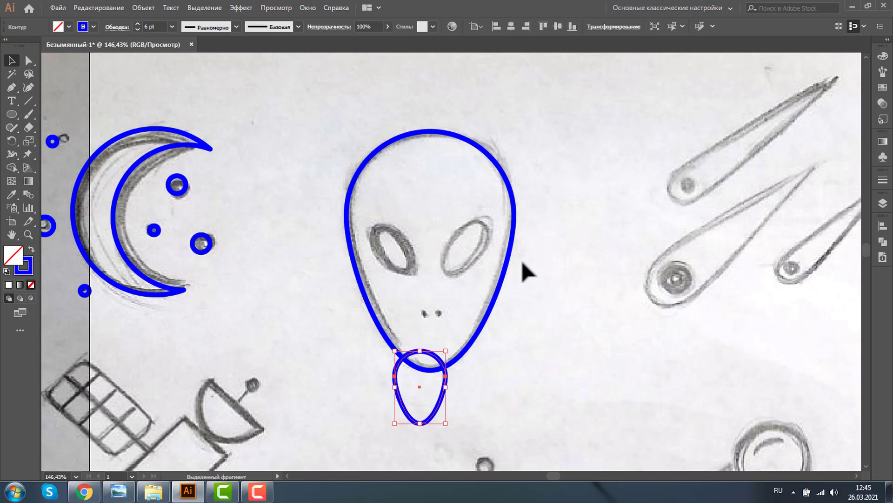
{"action": "left_click_drag", "start_coordinate": [430, 351], "coordinate": [414, 216]}
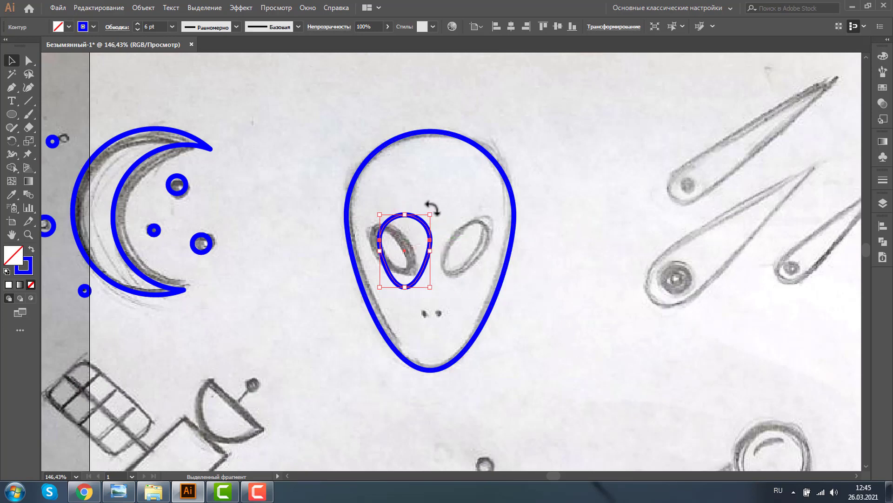
{"action": "left_click_drag", "start_coordinate": [377, 210], "coordinate": [418, 233]}
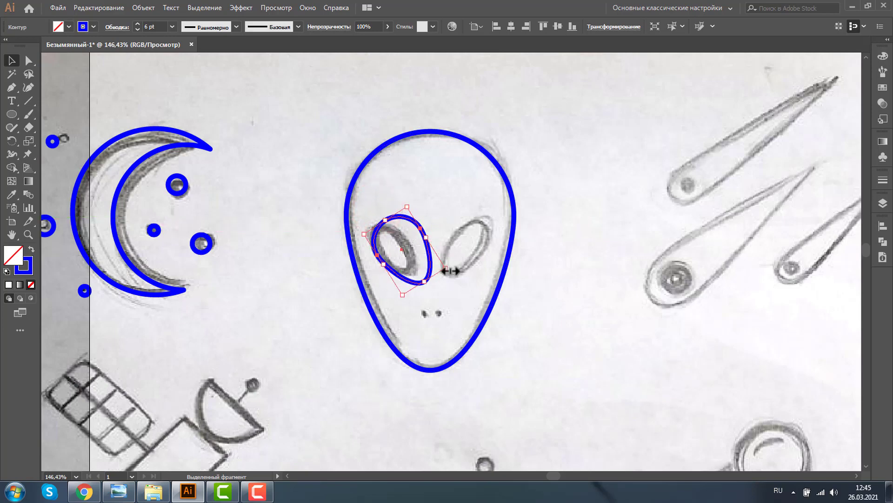
{"action": "left_click_drag", "start_coordinate": [447, 270], "coordinate": [442, 272]}
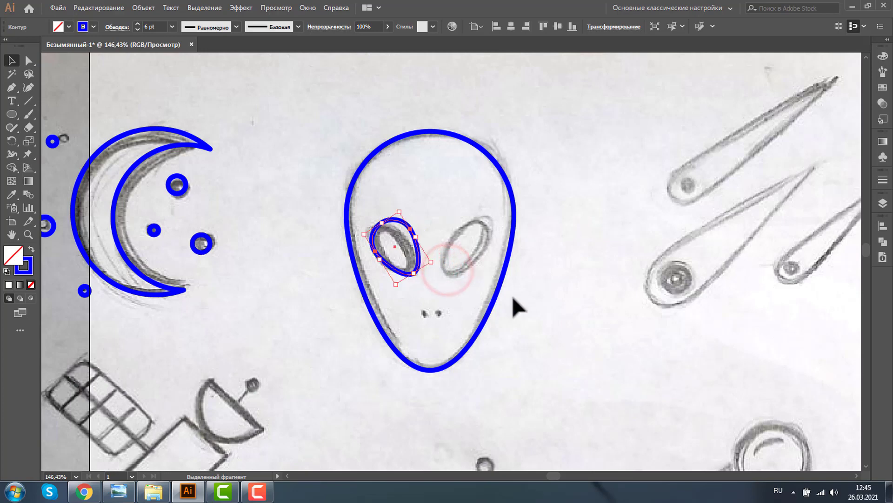
{"action": "left_click", "coordinate": [557, 302]}
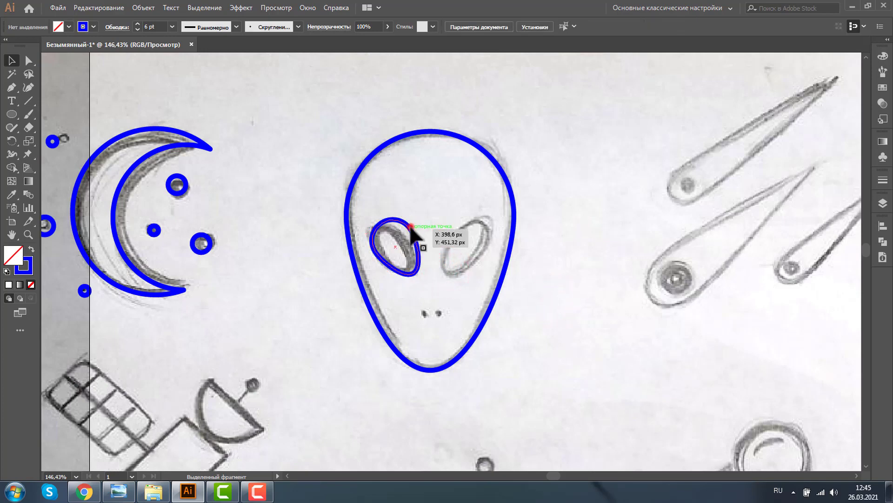
{"action": "left_click", "coordinate": [409, 226]}
Step: Reflect a vertical copy of the left-eye oval onto the alien's right eye
{"action": "right_click", "coordinate": [401, 223]}
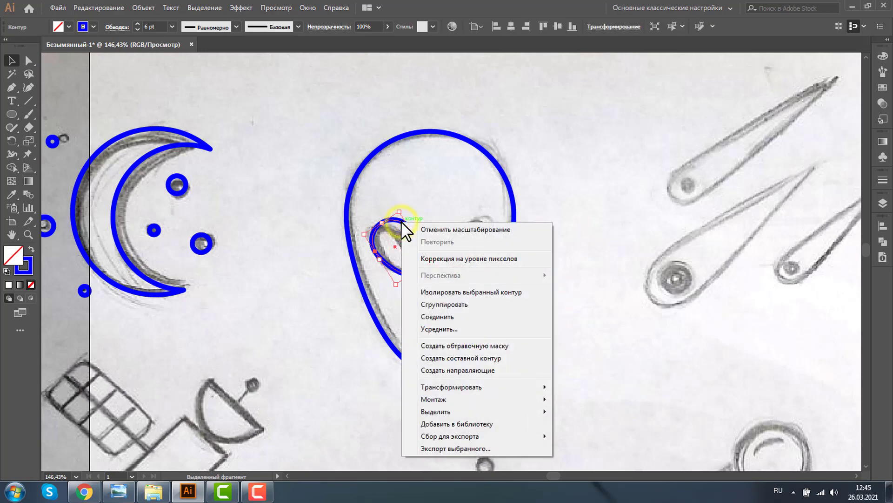
{"action": "mouse_move", "coordinate": [451, 387]}
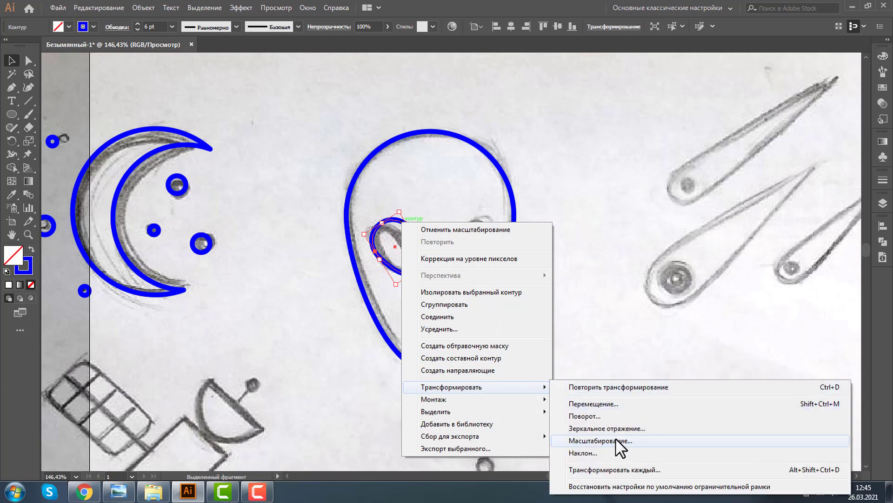
{"action": "left_click", "coordinate": [603, 424]}
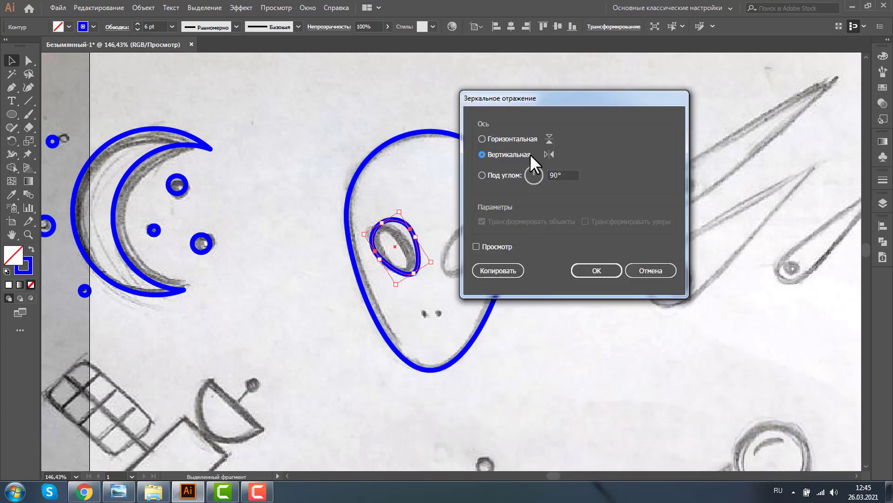
{"action": "left_click", "coordinate": [499, 271]}
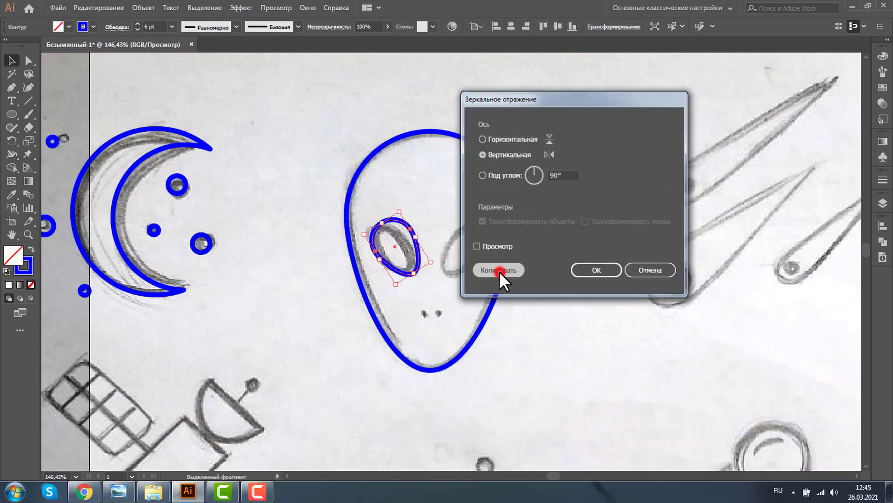
{"action": "left_click_drag", "start_coordinate": [393, 223], "coordinate": [466, 249]}
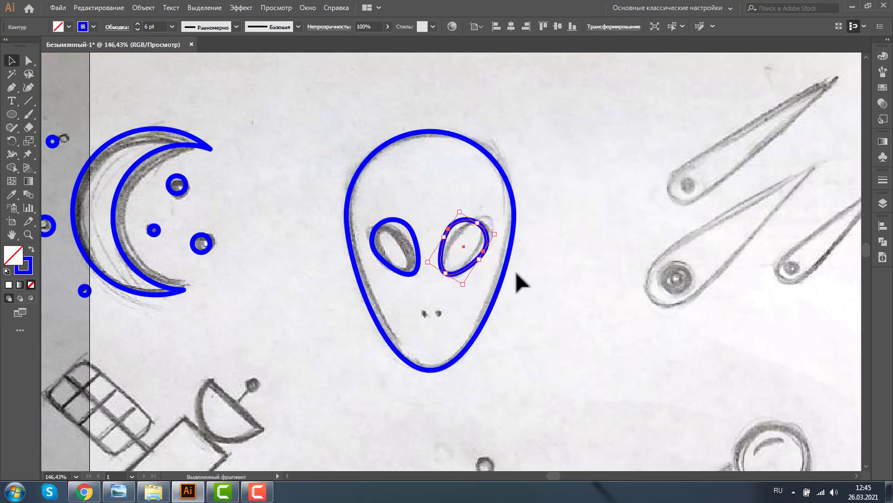
Step: Select both eye ovals and group them
{"action": "left_click", "coordinate": [525, 278]}
{"action": "left_click", "coordinate": [467, 219]}
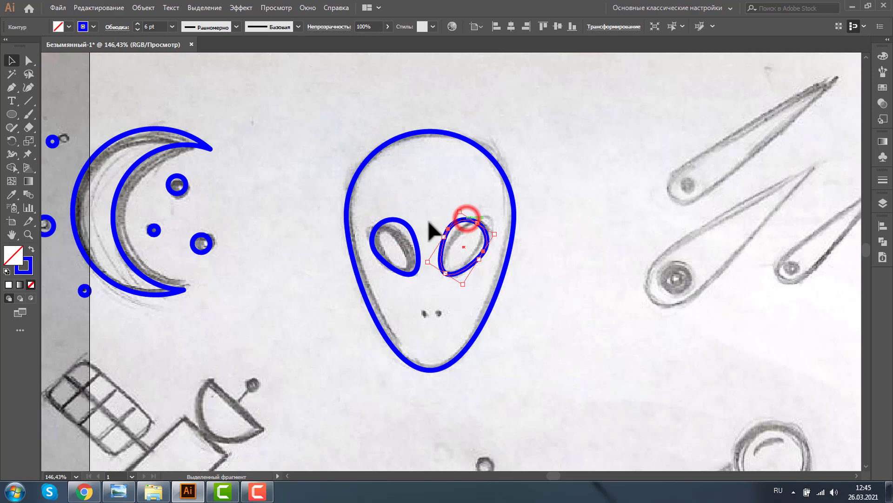
{"action": "left_click", "coordinate": [379, 219], "text": "shift"}
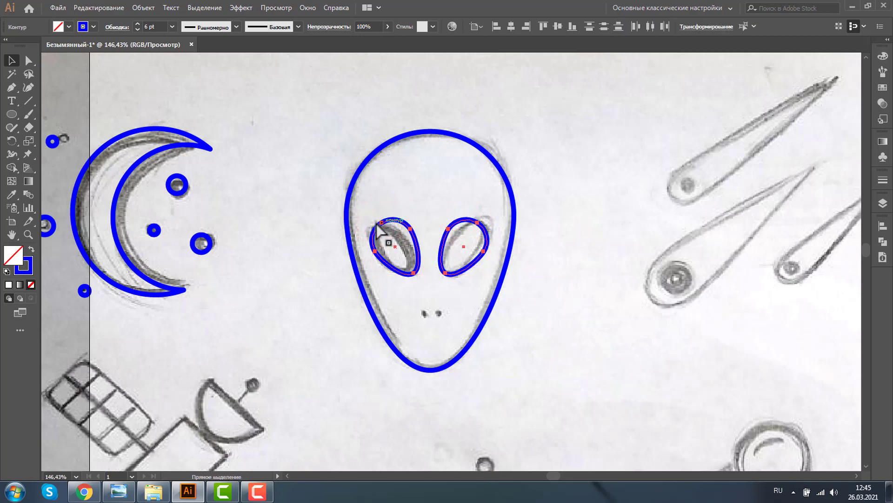
{"action": "key", "text": "ctrl+g"}
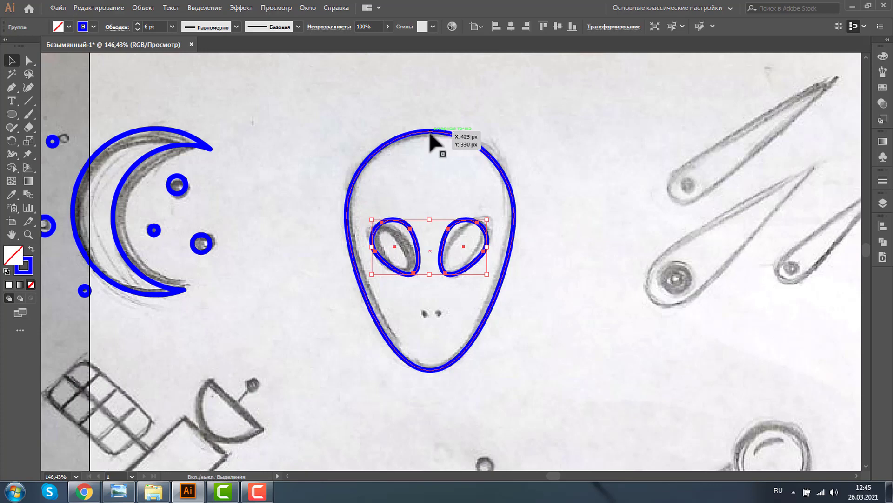
Step: Select head and eyes, undo the artboard centring, and set Align To: Selection
{"action": "left_click", "coordinate": [430, 134], "text": "shift"}
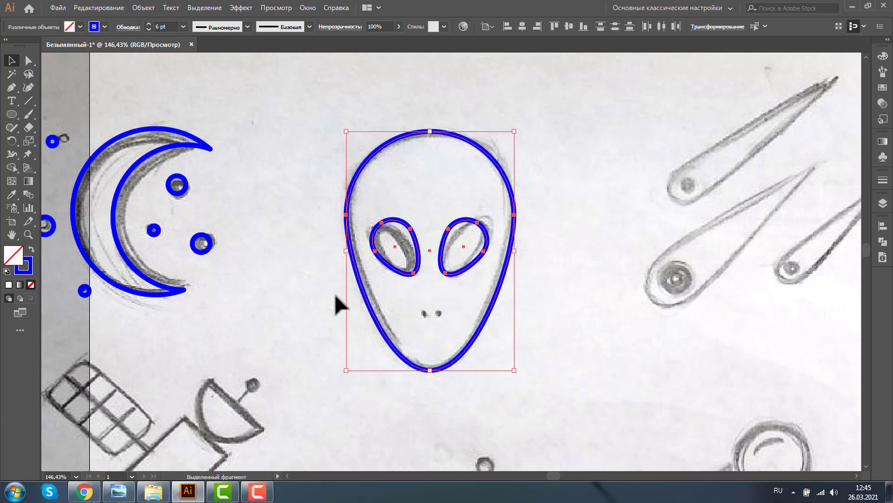
{"action": "left_click", "coordinate": [882, 226]}
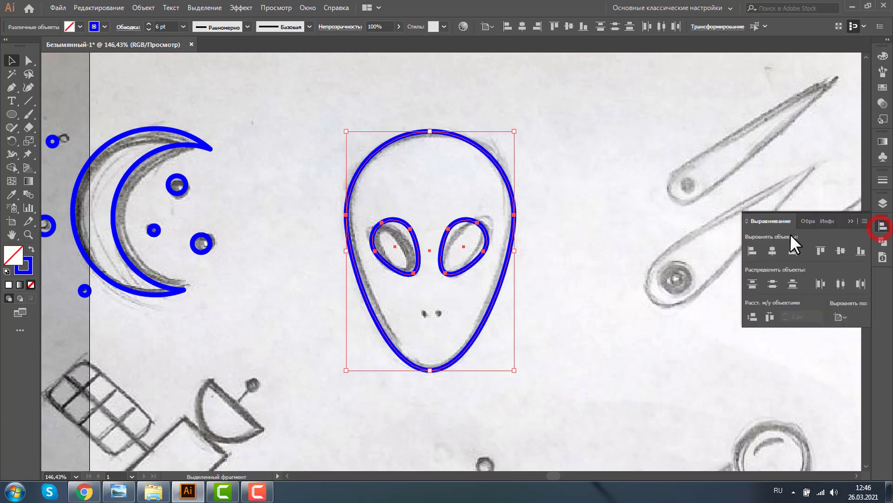
{"action": "left_click", "coordinate": [770, 249]}
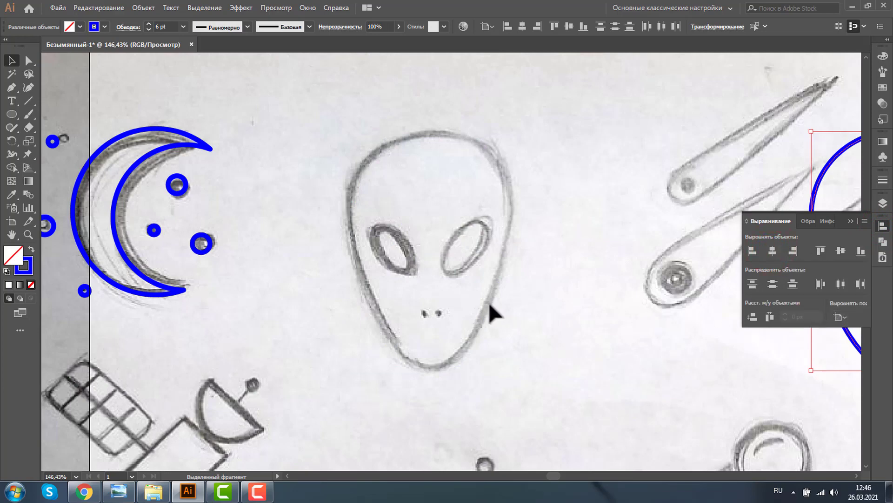
{"action": "key", "text": "ctrl+z"}
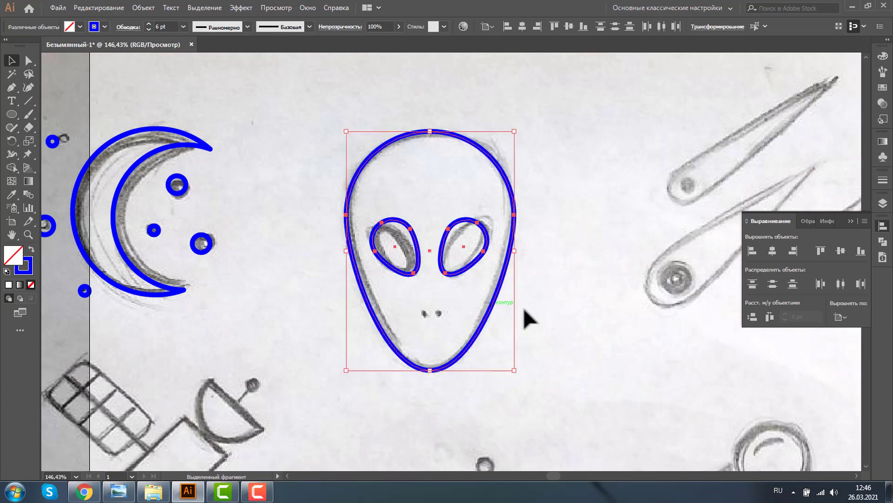
{"action": "left_click", "coordinate": [845, 317]}
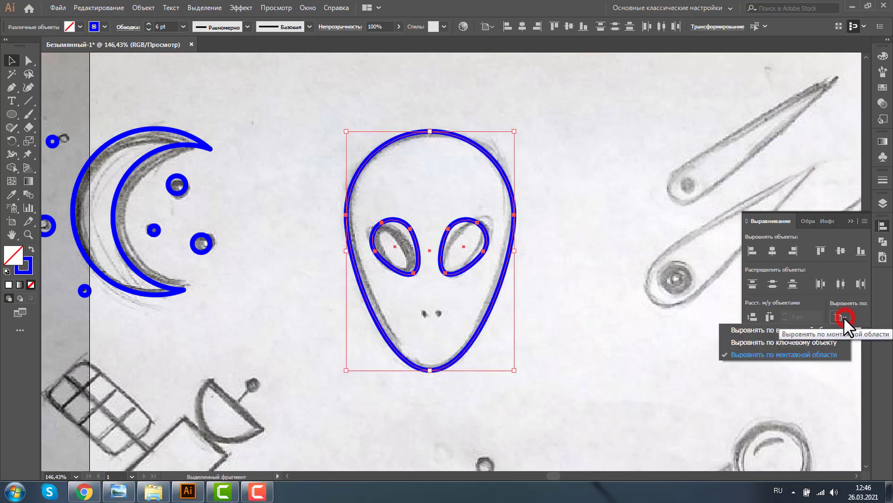
{"action": "left_click", "coordinate": [771, 331]}
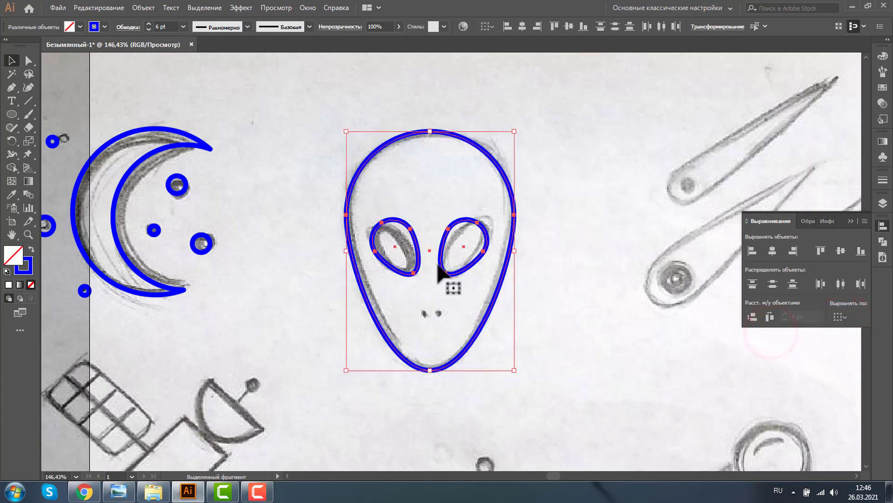
Step: Centre the eyes horizontally in the head and draw a small circle over the left nostril
{"action": "left_click", "coordinate": [770, 249]}
{"action": "left_click_drag", "start_coordinate": [52, 140], "coordinate": [426, 314]}
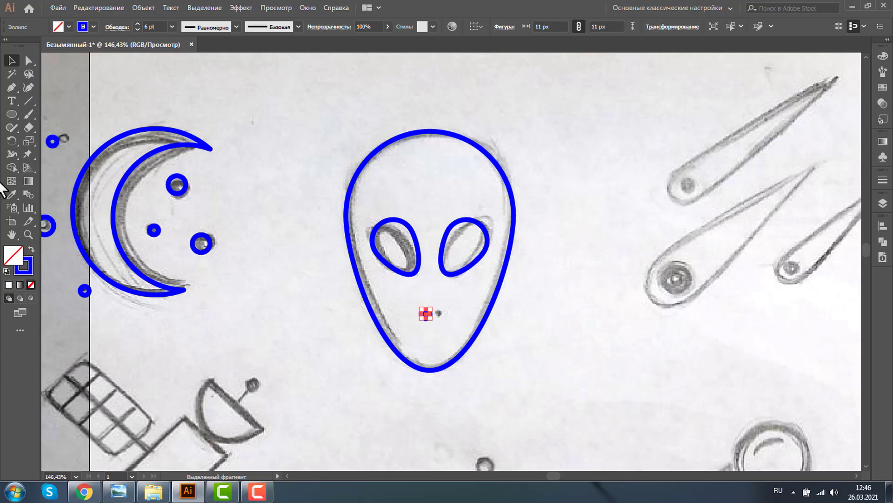
{"action": "left_click", "coordinate": [28, 234]}
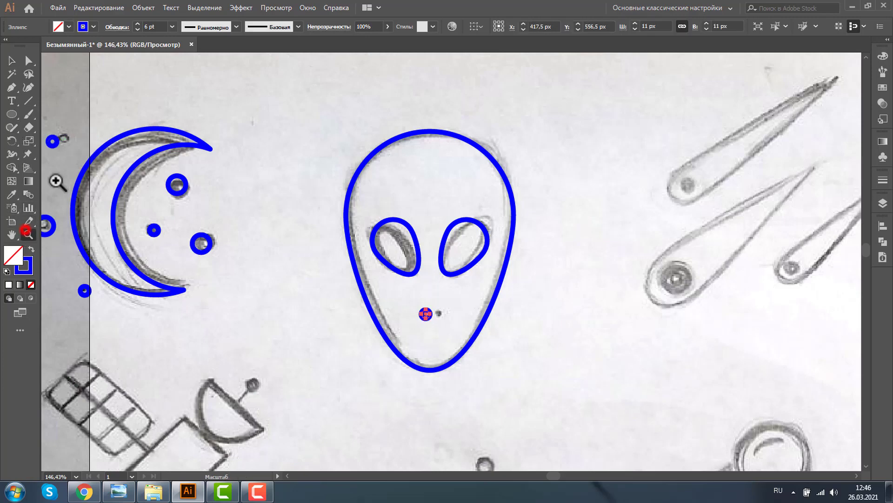
{"action": "left_click_drag", "start_coordinate": [293, 184], "coordinate": [603, 358]}
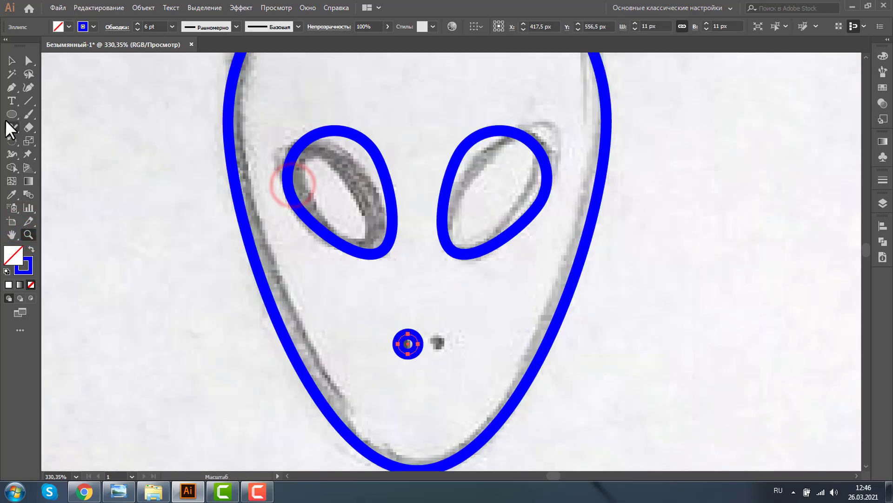
{"action": "left_click", "coordinate": [11, 61]}
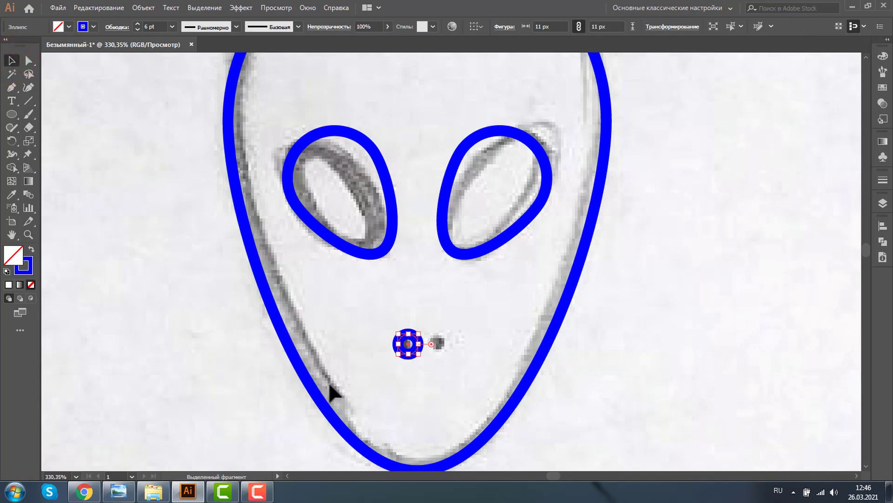
Step: Make the nostril dot solid blue, group it with its copy, and key the face outline
{"action": "key", "text": "shift+x"}
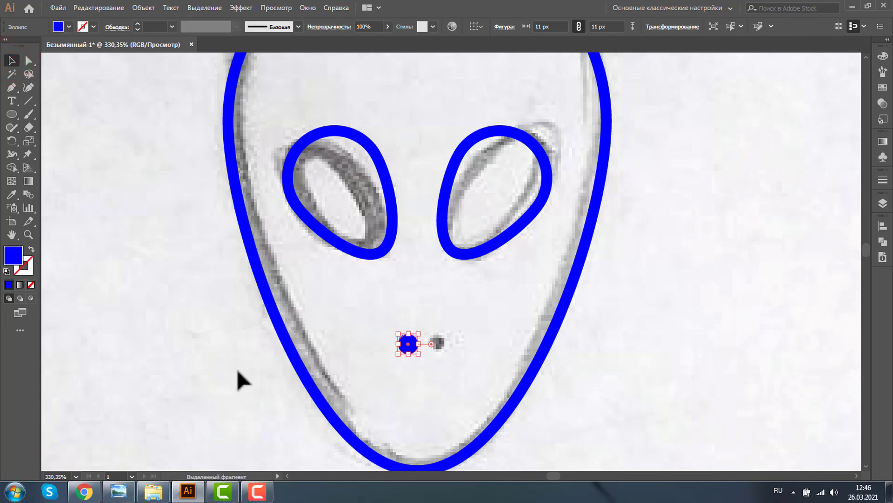
{"action": "left_click", "coordinate": [203, 355]}
{"action": "mouse_move", "coordinate": [408, 344]}
{"action": "left_mouse_down"}
{"action": "mouse_move", "coordinate": [397, 333]}
{"action": "mouse_move", "coordinate": [436, 333]}
{"action": "left_mouse_up"}
{"action": "left_click", "coordinate": [398, 335], "text": "shift"}
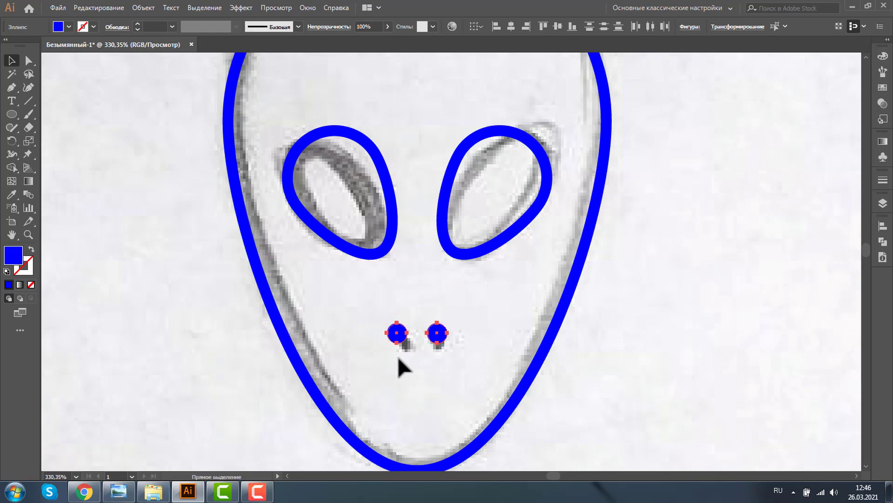
{"action": "key", "text": "ctrl+g"}
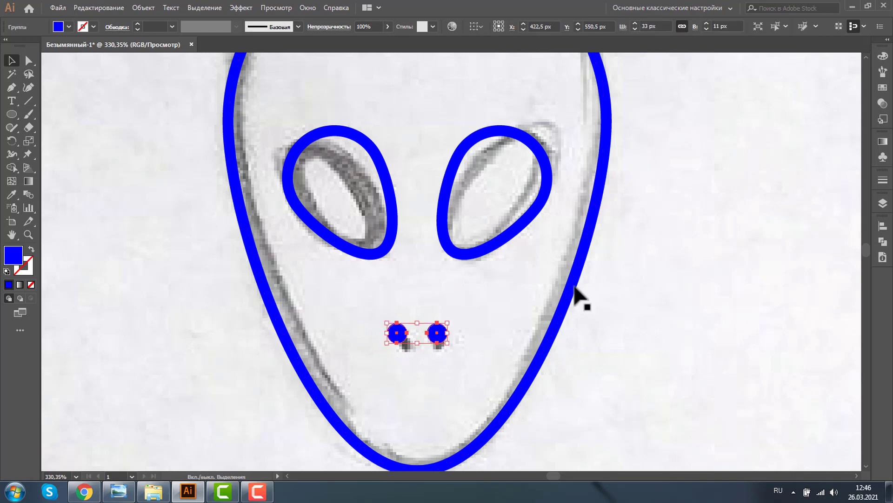
{"action": "left_click", "coordinate": [575, 287], "text": "shift"}
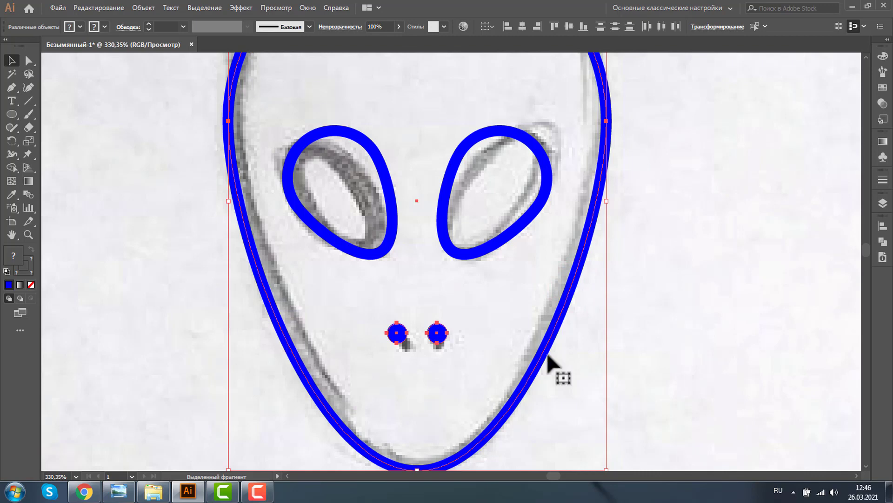
{"action": "left_click", "coordinate": [584, 250]}
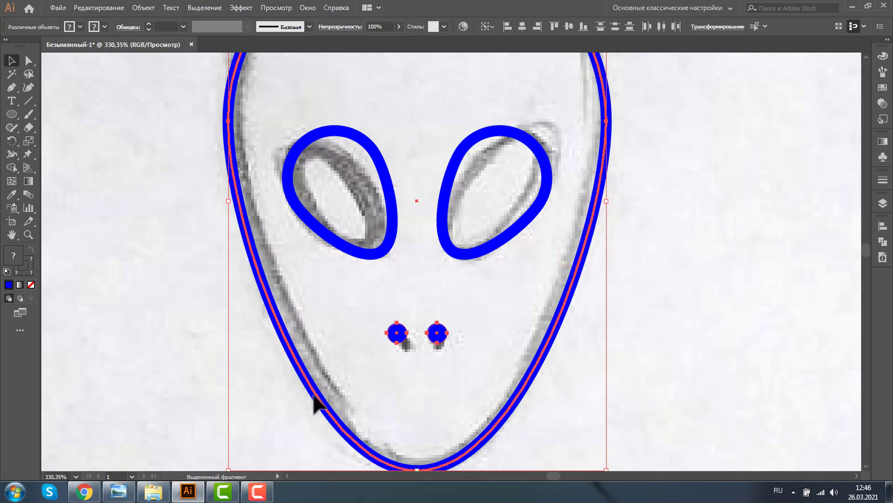
Step: Align the nostril dots to the face outline using Align To: Key Object
{"action": "left_click", "coordinate": [883, 227]}
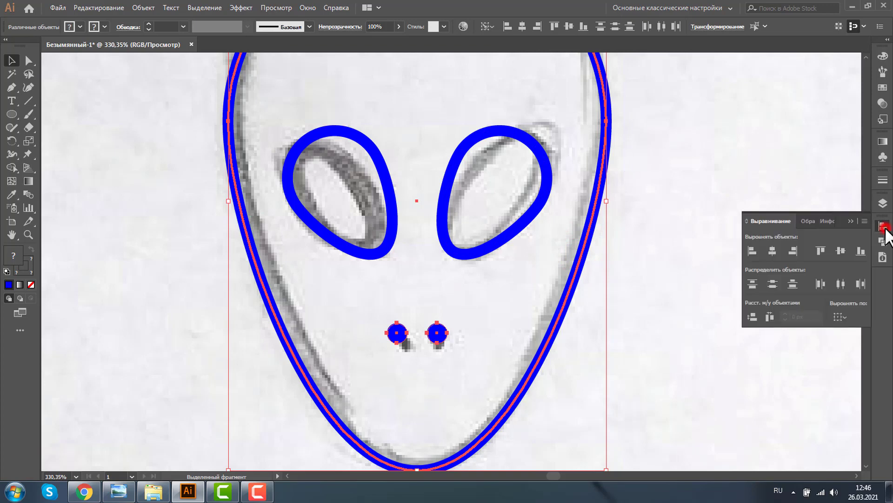
{"action": "left_click", "coordinate": [843, 316]}
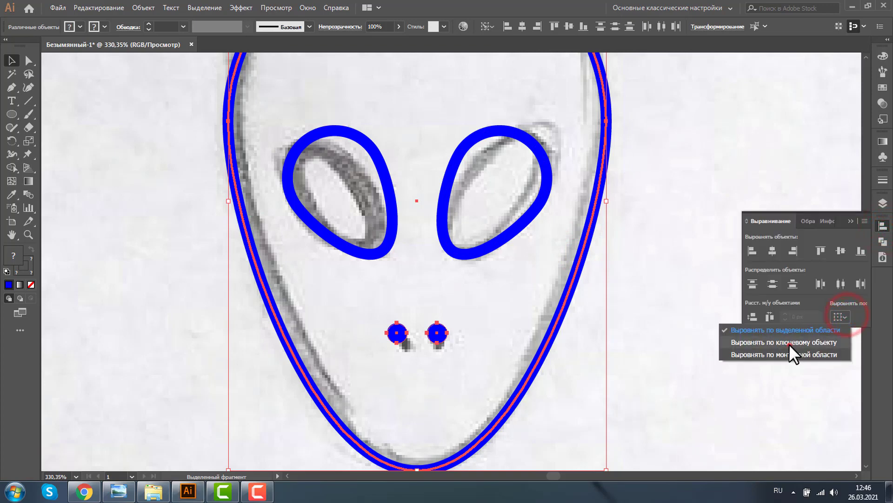
{"action": "left_click", "coordinate": [789, 343]}
{"action": "left_click", "coordinate": [772, 254]}
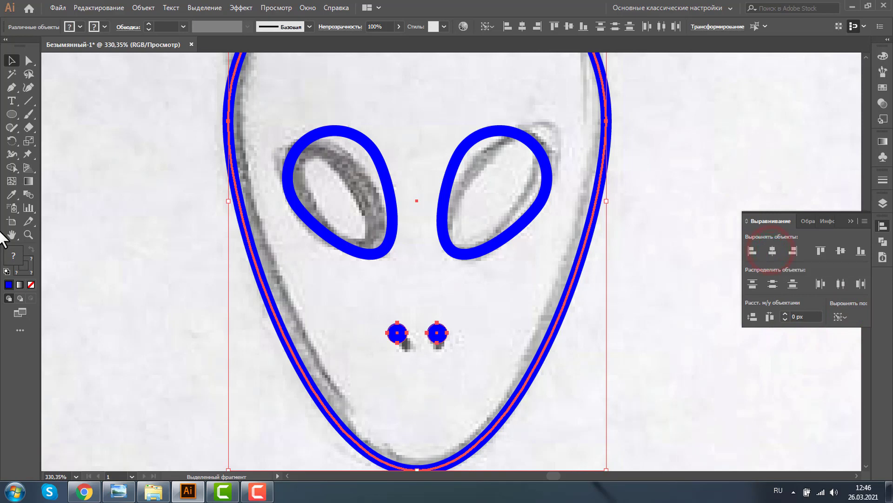
Step: Zoom out to 100%, turn off Snap to Pixel, and deselect the alien
{"action": "left_click", "coordinate": [28, 234]}
{"action": "left_click", "coordinate": [443, 251], "text": "alt"}
{"action": "left_click", "coordinate": [576, 251], "text": "alt"}
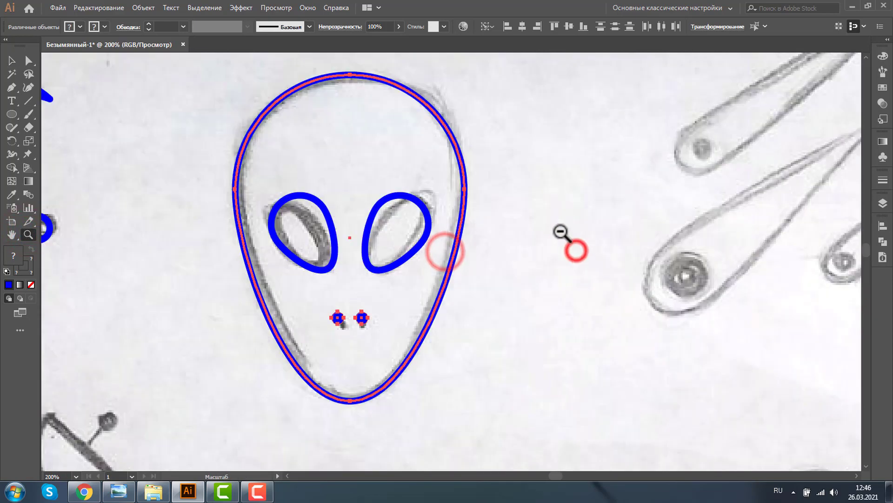
{"action": "left_click", "coordinate": [561, 231], "text": "alt"}
{"action": "left_click", "coordinate": [505, 223], "text": "alt"}
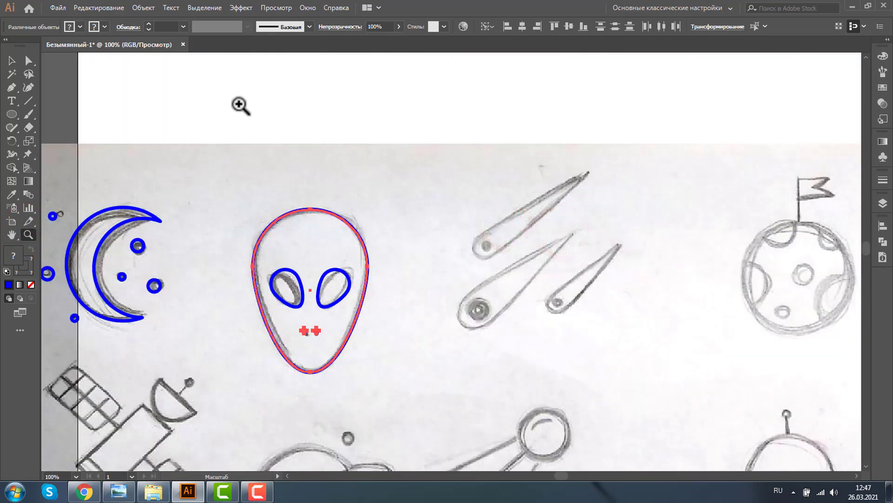
{"action": "left_click", "coordinate": [279, 7]}
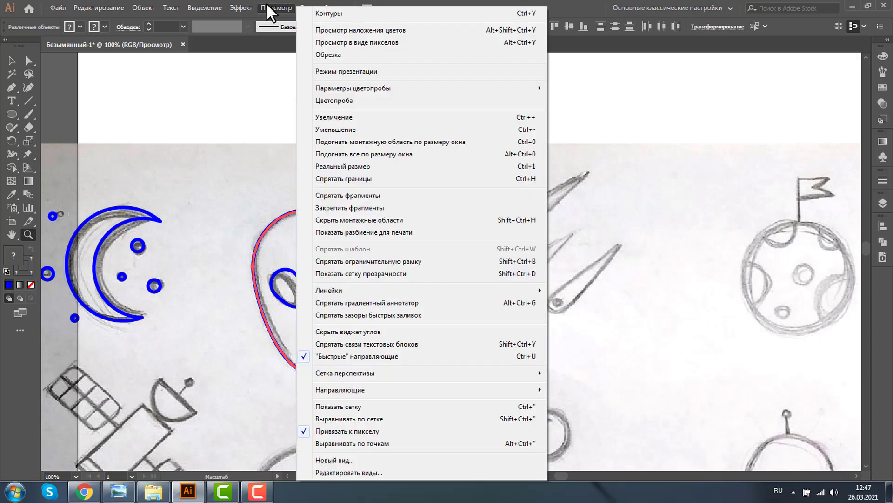
{"action": "left_click", "coordinate": [319, 432]}
{"action": "left_click", "coordinate": [11, 61]}
{"action": "left_click", "coordinate": [226, 111]}
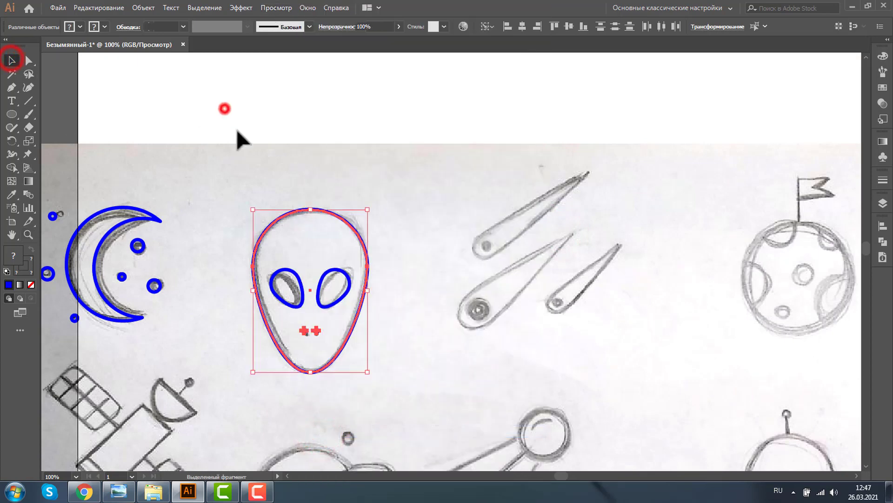
{"action": "left_click", "coordinate": [28, 234]}
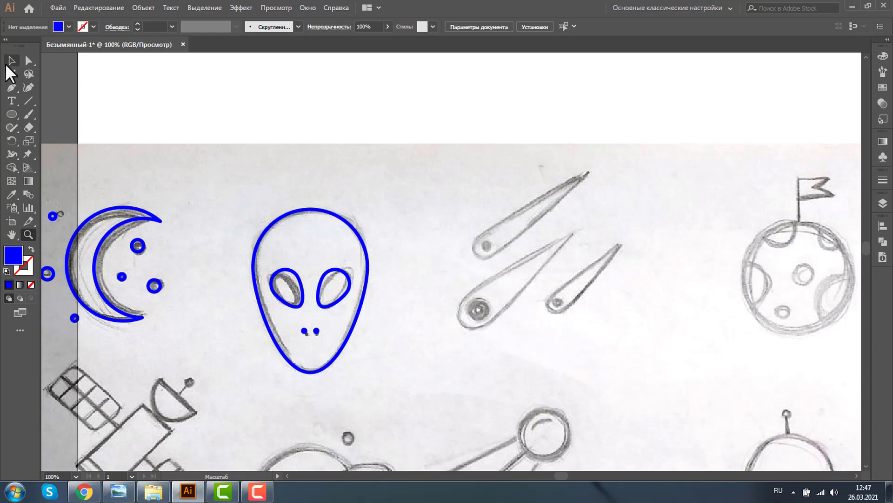
Step: Copy the small circle onto the middle comet's head and make a 79.58 px circle around it
{"action": "left_click", "coordinate": [10, 59]}
{"action": "left_click", "coordinate": [138, 244]}
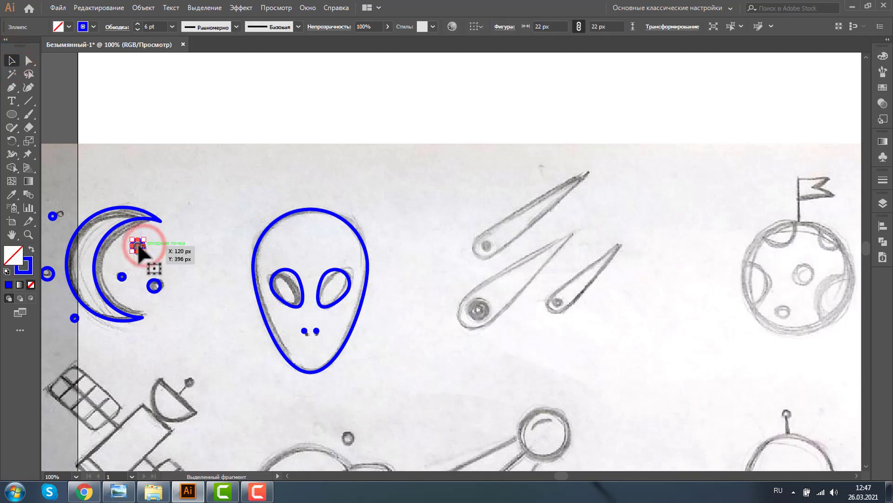
{"action": "left_click_drag", "start_coordinate": [192, 285], "coordinate": [479, 303]}
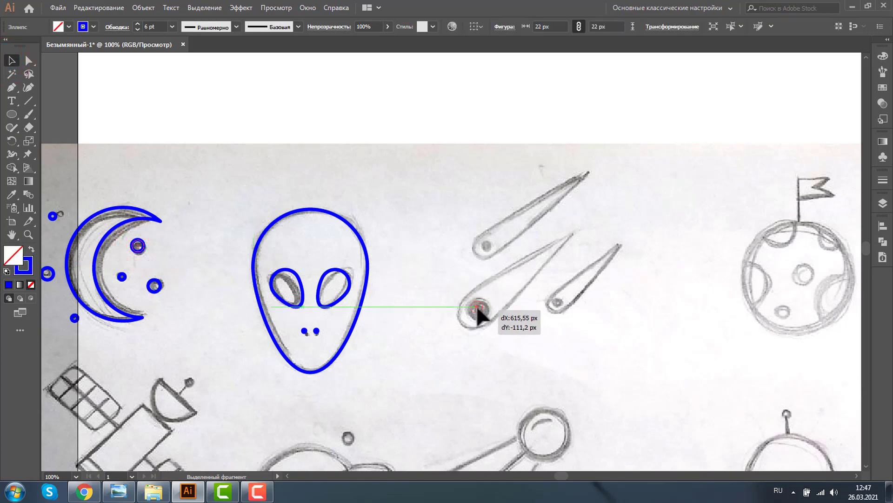
{"action": "scroll", "coordinate": [479, 303], "scroll_direction": "up", "scroll_amount": 4}
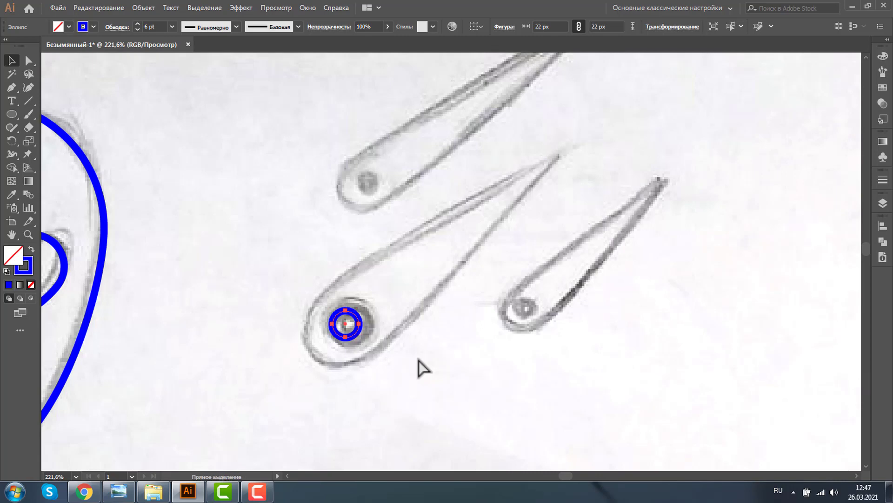
{"action": "key", "text": "v"}
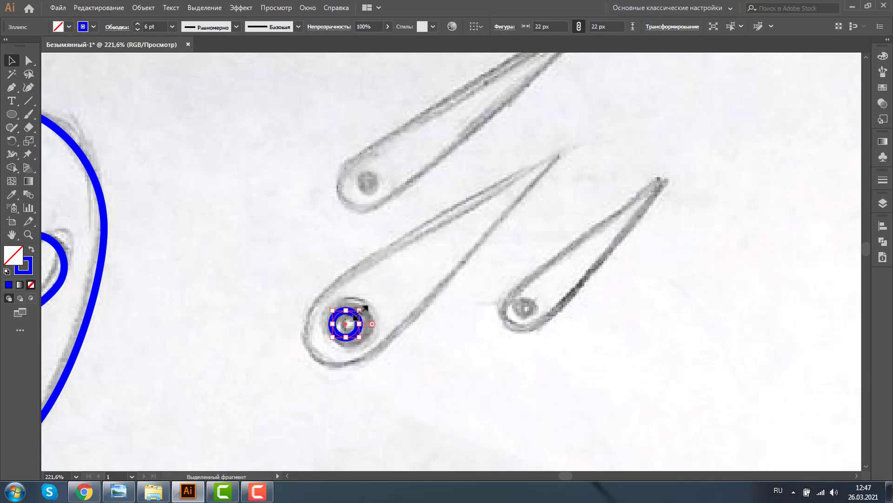
{"action": "left_click_drag", "start_coordinate": [361, 309], "coordinate": [397, 267]}
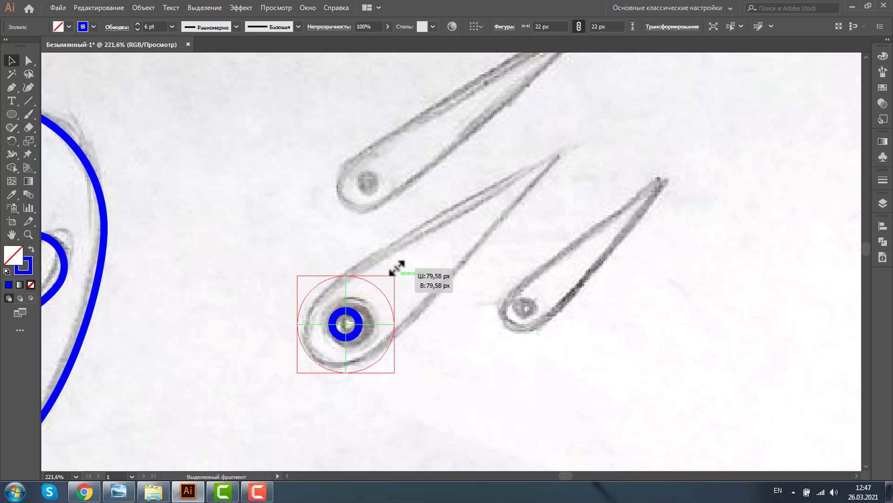
{"action": "left_click_drag", "start_coordinate": [396, 268], "coordinate": [396, 268]}
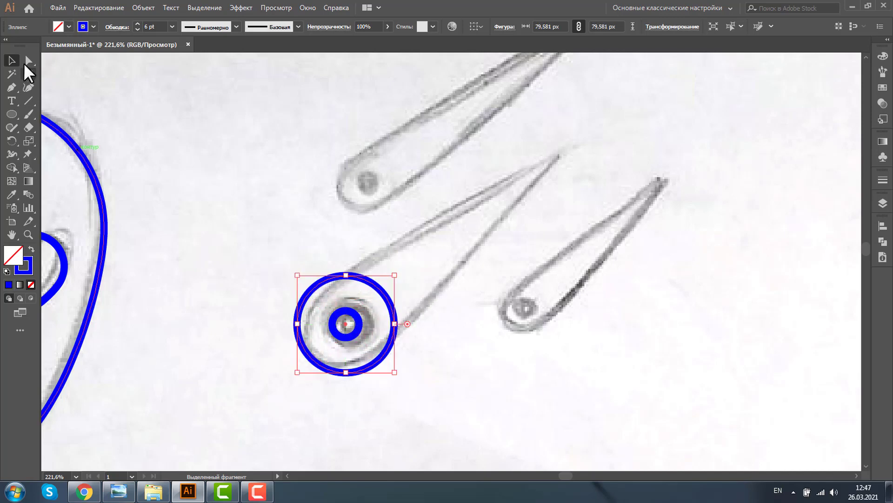
Step: Stretch the big circle's right anchor into a sharp-cornered teardrop tail
{"action": "left_click", "coordinate": [28, 61]}
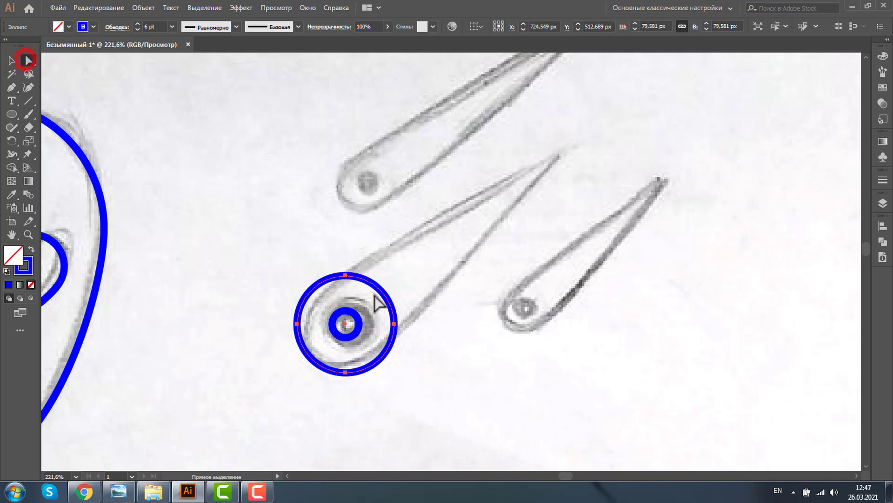
{"action": "left_click", "coordinate": [394, 324]}
{"action": "mouse_move", "coordinate": [395, 324]}
{"action": "left_mouse_down"}
{"action": "mouse_move", "coordinate": [804, 310]}
{"action": "mouse_move", "coordinate": [807, 324]}
{"action": "left_mouse_up"}
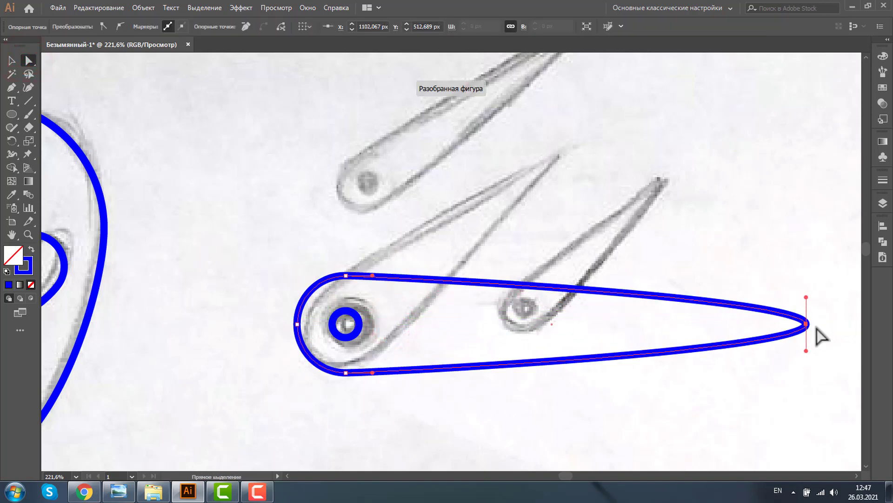
{"action": "left_click", "coordinate": [103, 27]}
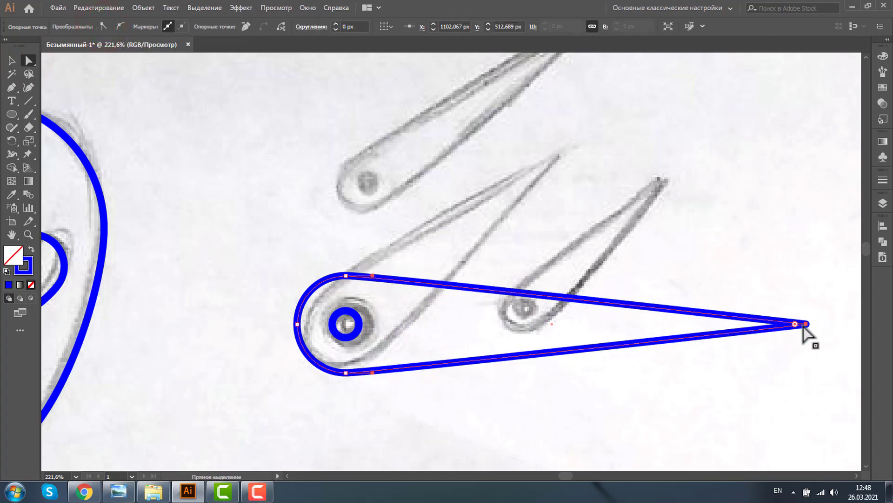
{"action": "left_click_drag", "start_coordinate": [820, 322], "coordinate": [848, 323]}
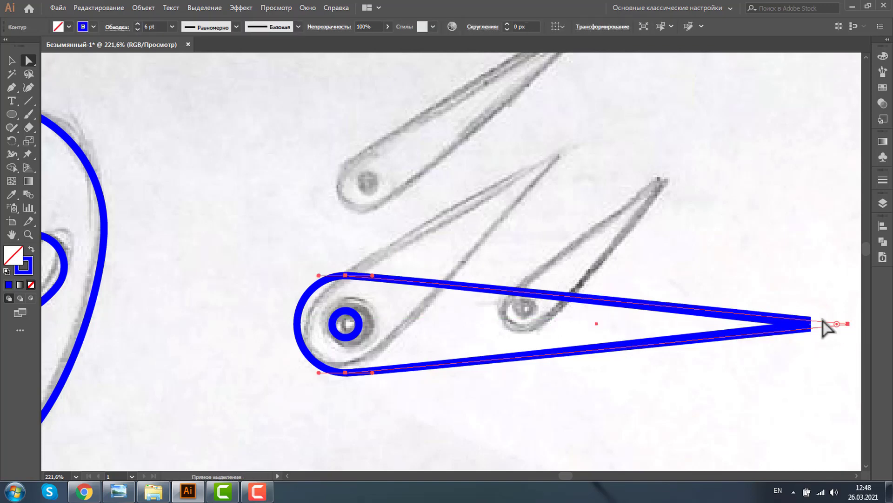
{"action": "left_click", "coordinate": [12, 60]}
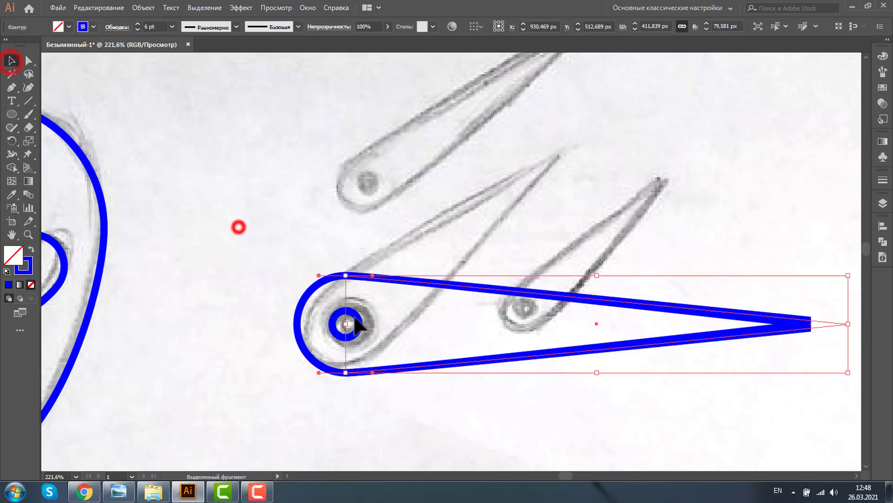
{"action": "left_click", "coordinate": [238, 225]}
{"action": "left_click", "coordinate": [351, 321]}
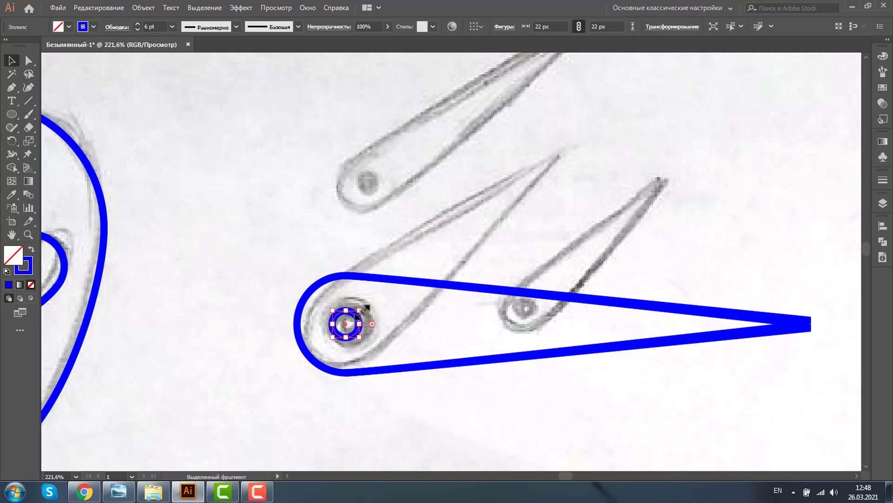
Step: Enlarge the head circle to 41.21 px and add scaled upper and lower comet copies
{"action": "left_click_drag", "start_coordinate": [361, 307], "coordinate": [373, 298]}
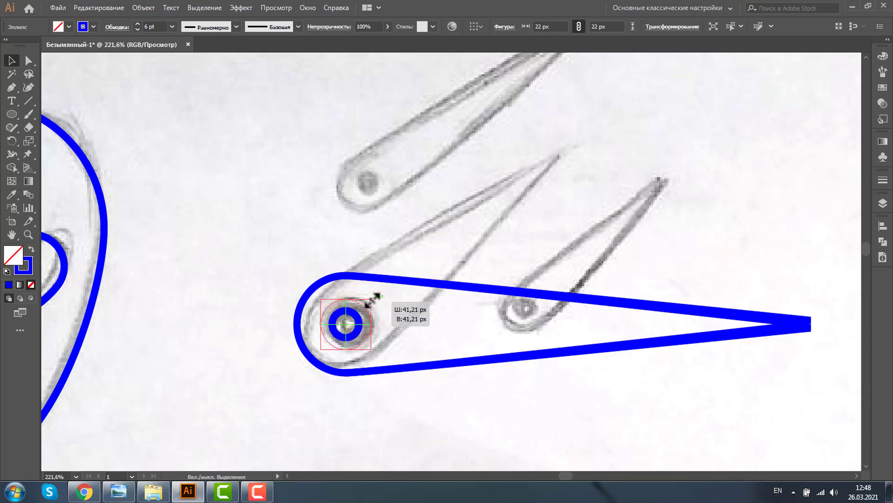
{"action": "key", "text": "ctrl+1"}
{"action": "left_click_drag", "start_coordinate": [455, 234], "coordinate": [454, 176]}
{"action": "left_click_drag", "start_coordinate": [568, 180], "coordinate": [526, 191]}
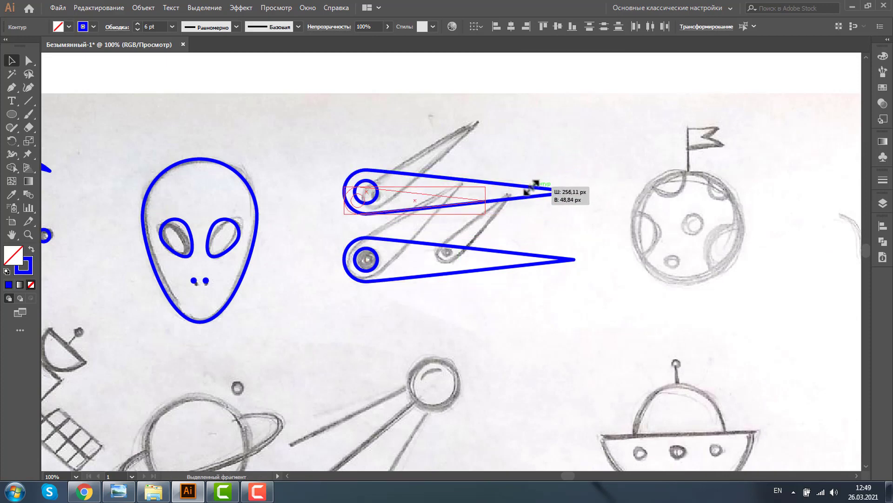
{"action": "mouse_move", "coordinate": [391, 191]}
{"action": "left_mouse_down"}
{"action": "mouse_move", "coordinate": [462, 204]}
{"action": "mouse_move", "coordinate": [414, 320]}
{"action": "left_mouse_up"}
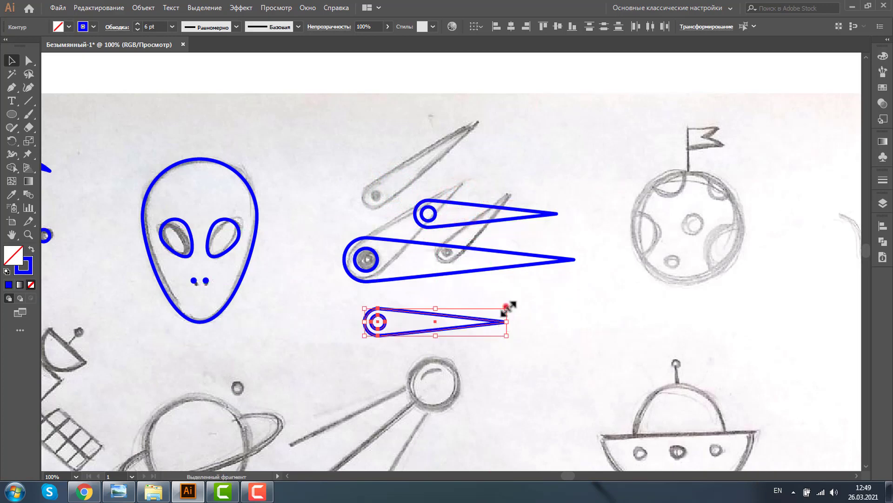
{"action": "left_click_drag", "start_coordinate": [507, 307], "coordinate": [560, 280]}
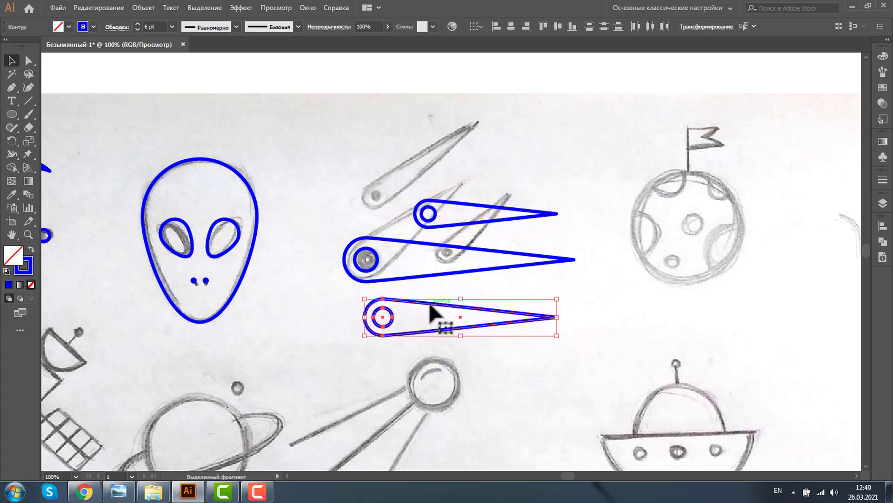
{"action": "left_click_drag", "start_coordinate": [430, 307], "coordinate": [456, 300]}
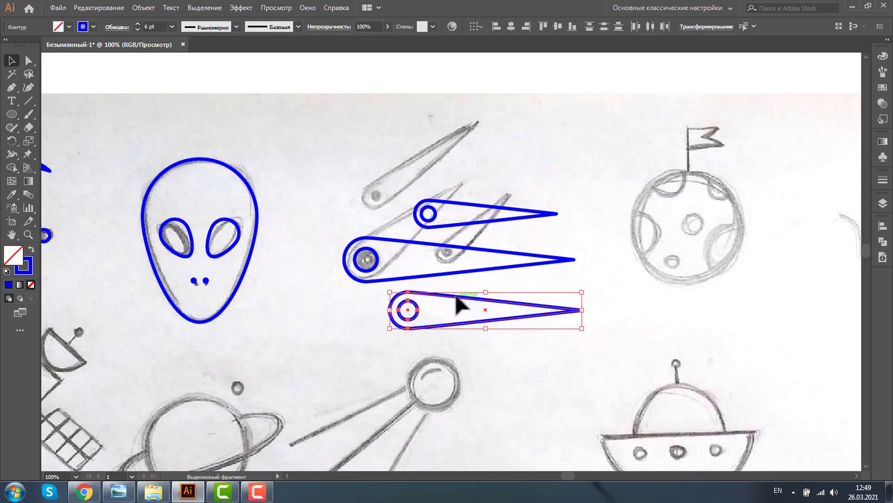
Step: Lengthen the middle comet's tail toward the planet and shorten the upper comet's tail
{"action": "left_click", "coordinate": [27, 61]}
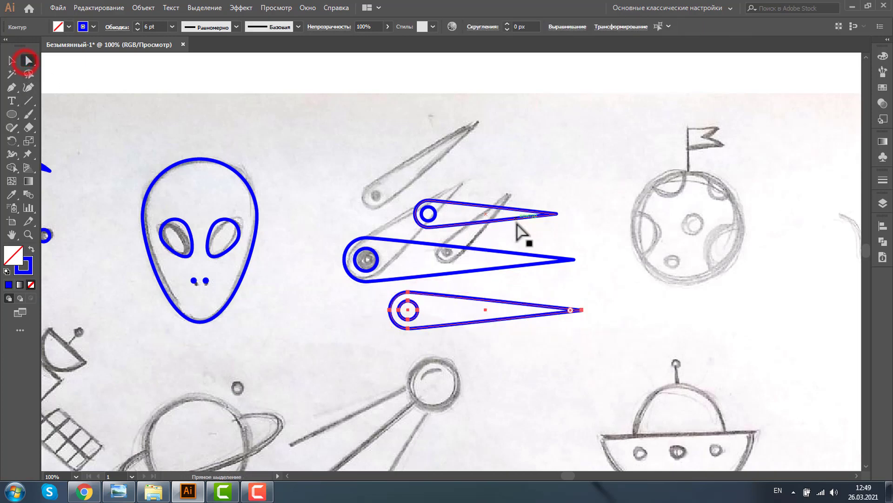
{"action": "left_click", "coordinate": [572, 259]}
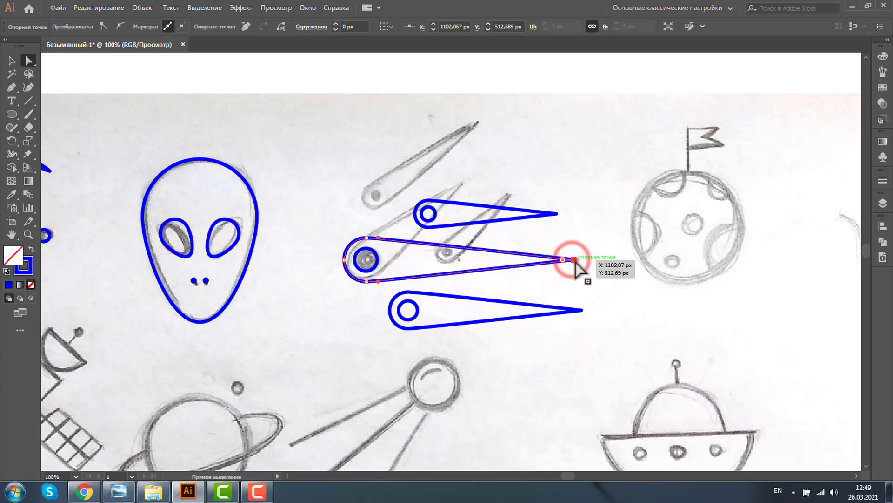
{"action": "left_click_drag", "start_coordinate": [573, 260], "coordinate": [642, 259]}
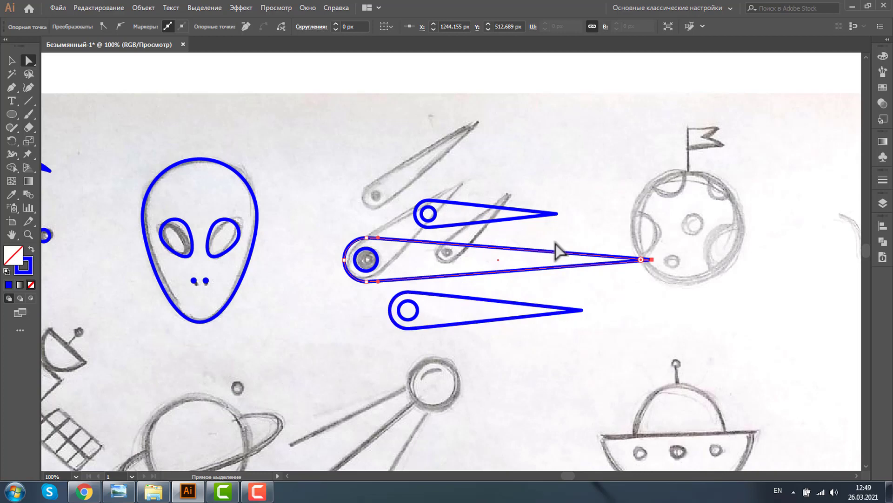
{"action": "left_click_drag", "start_coordinate": [557, 213], "coordinate": [518, 214]}
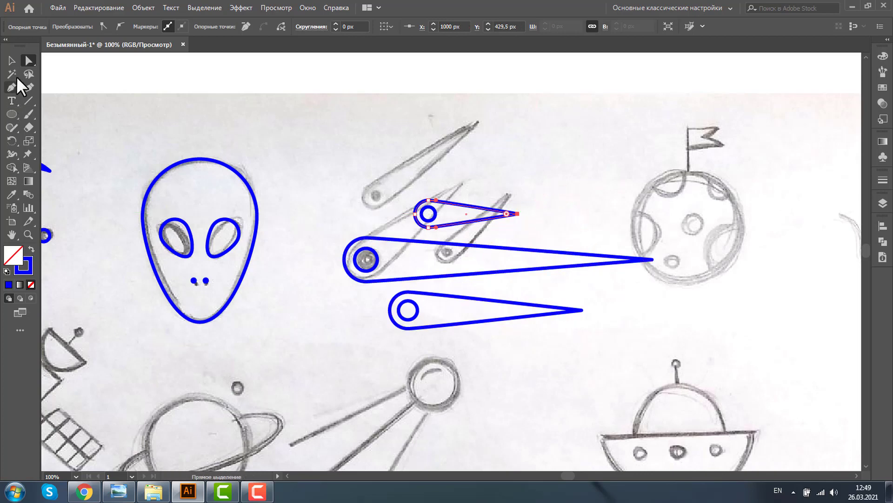
{"action": "left_click", "coordinate": [15, 61]}
{"action": "left_click", "coordinate": [291, 166]}
{"action": "mouse_move", "coordinate": [298, 220]}
{"action": "left_mouse_down"}
{"action": "mouse_move", "coordinate": [378, 293]}
{"action": "mouse_move", "coordinate": [353, 292]}
{"action": "left_mouse_up"}
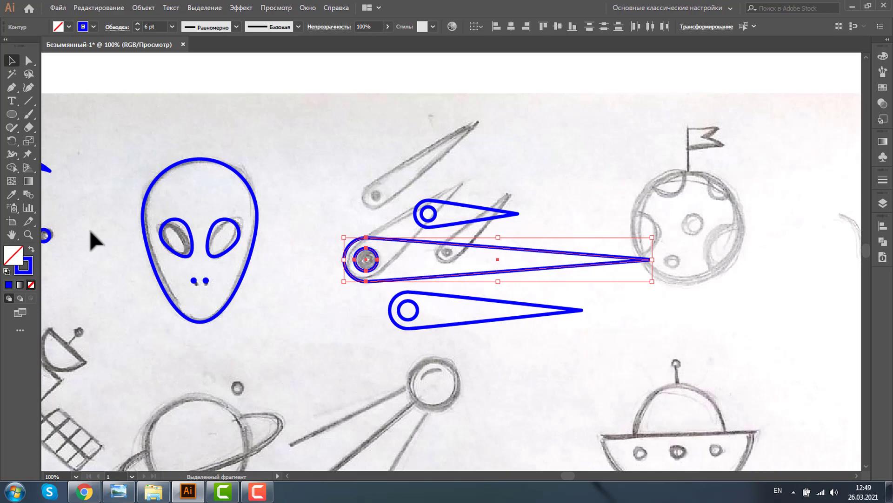
Step: Group the middle comet and the lower comet each with their head circles
{"action": "key", "text": "ctrl+g"}
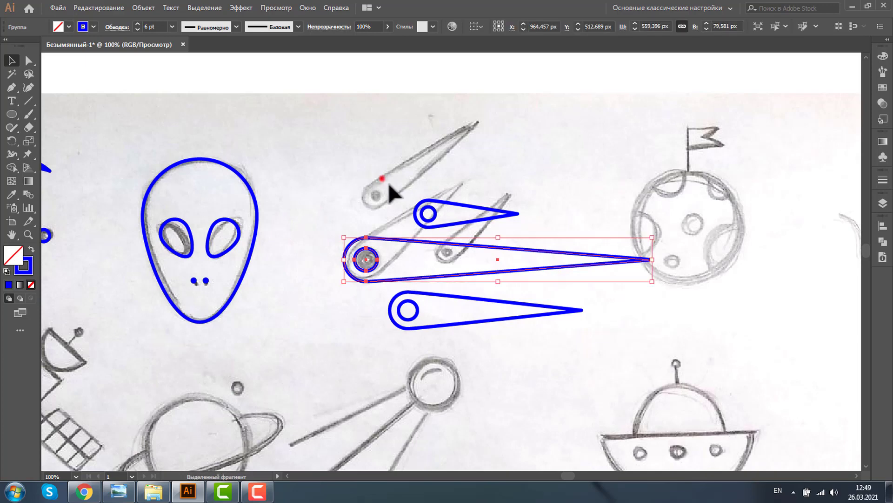
{"action": "left_click", "coordinate": [459, 225]}
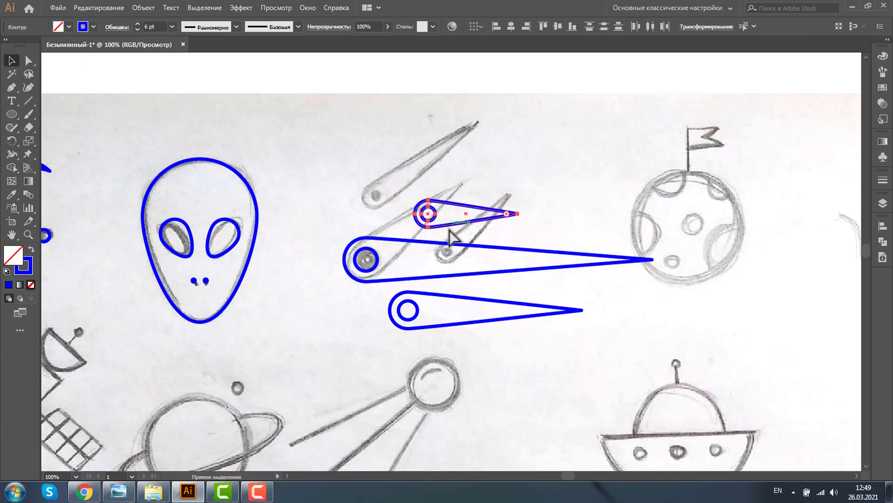
{"action": "left_click_drag", "start_coordinate": [365, 297], "coordinate": [437, 359]}
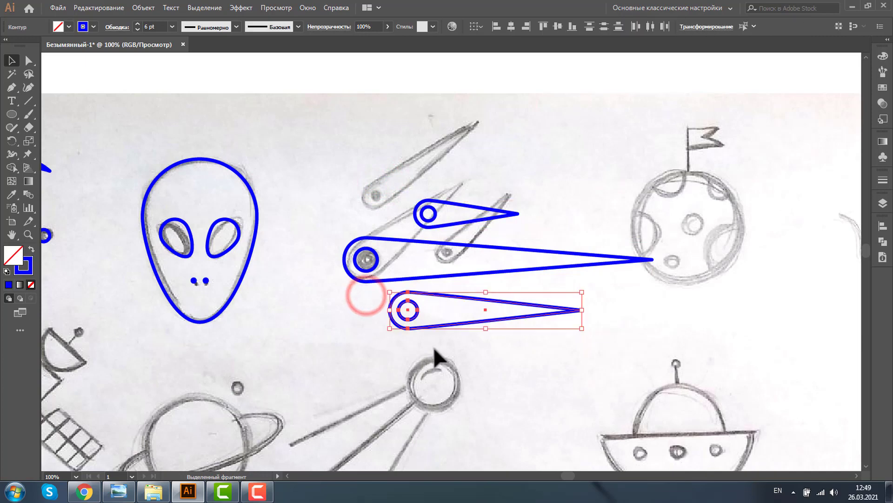
{"action": "key", "text": "ctrl+g"}
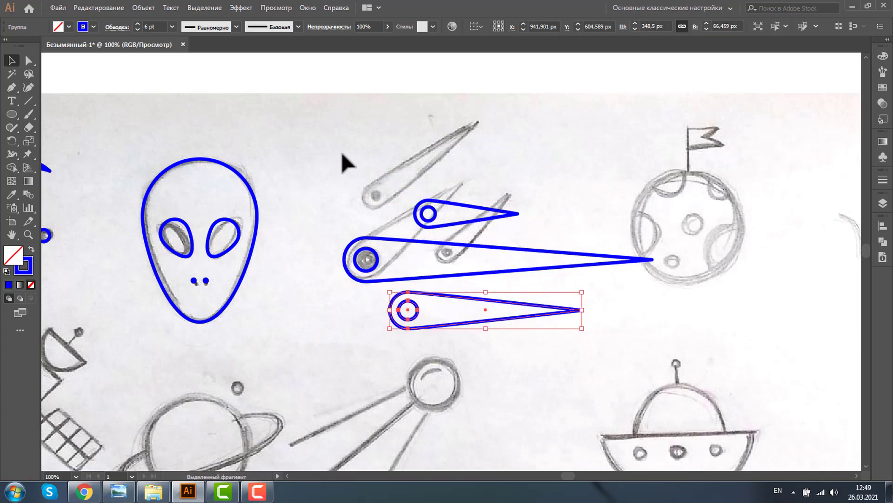
Step: Try a 45° rotation of all three comets, then undo it
{"action": "left_click_drag", "start_coordinate": [341, 161], "coordinate": [591, 321]}
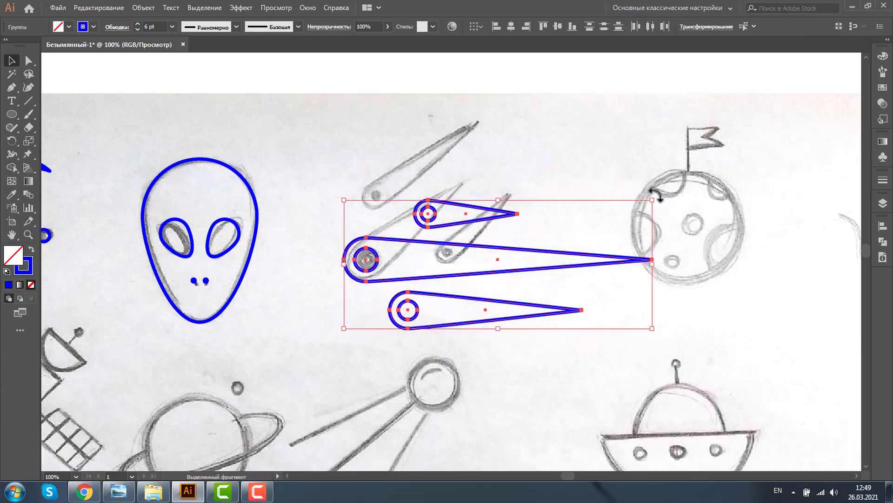
{"action": "left_click_drag", "start_coordinate": [655, 196], "coordinate": [563, 138]}
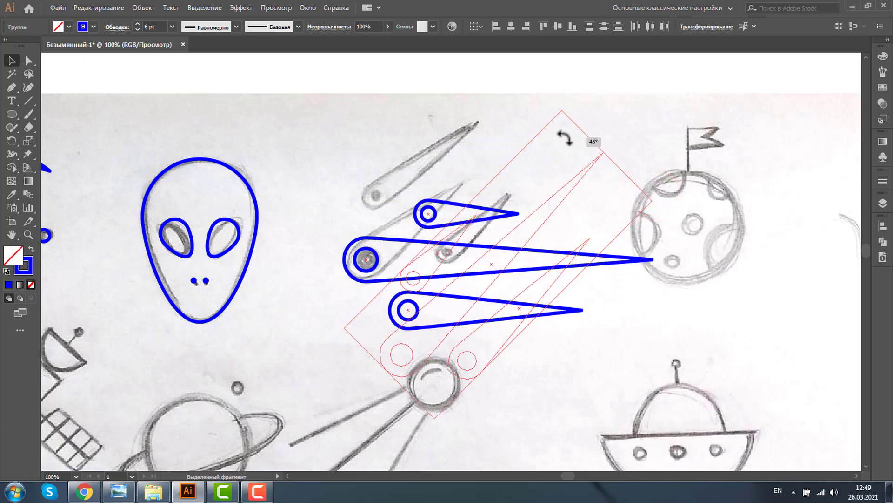
{"action": "left_click_drag", "start_coordinate": [565, 138], "coordinate": [565, 141]}
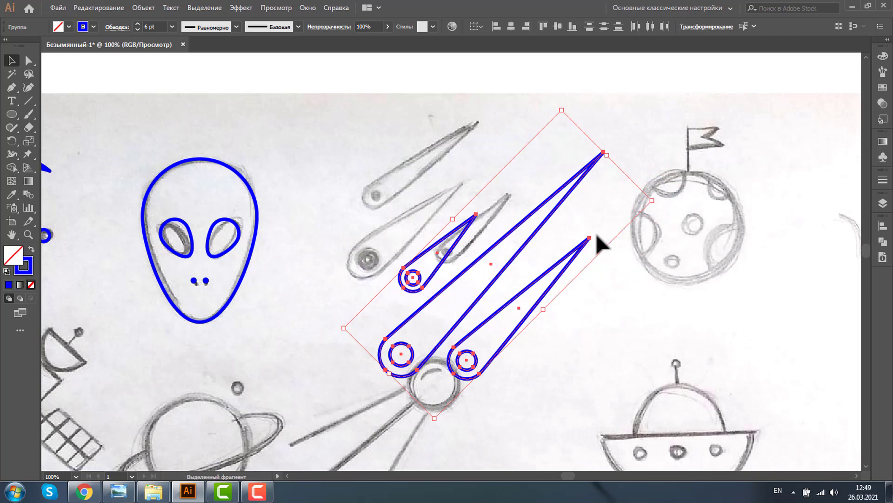
{"action": "key", "text": "ctrl+z"}
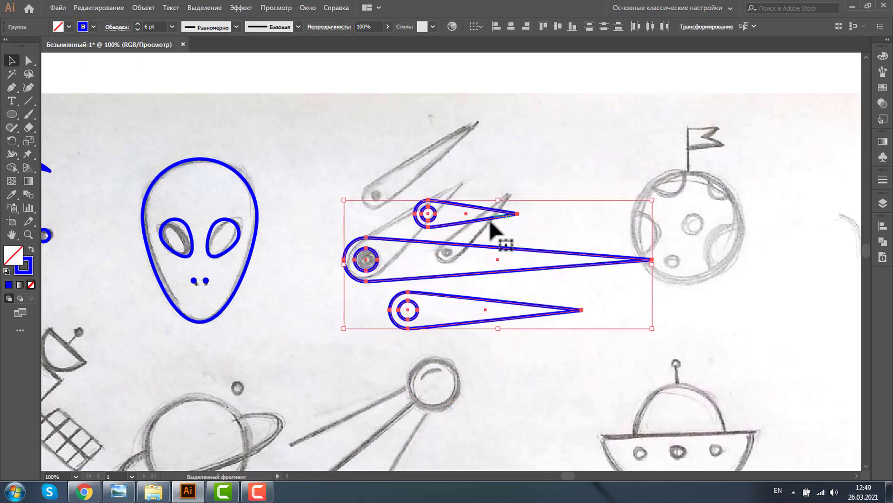
Step: Try a 30° rotation and repositioning of the comets, then undo it
{"action": "right_click", "coordinate": [477, 208]}
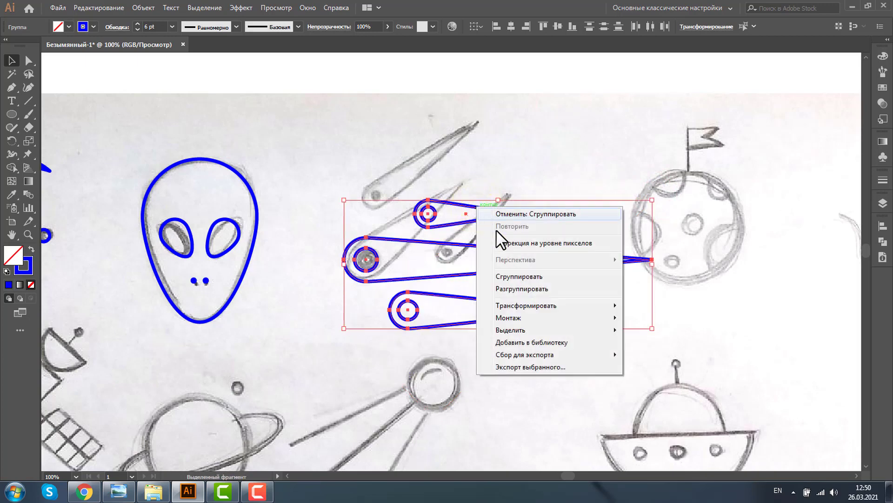
{"action": "mouse_move", "coordinate": [525, 305]}
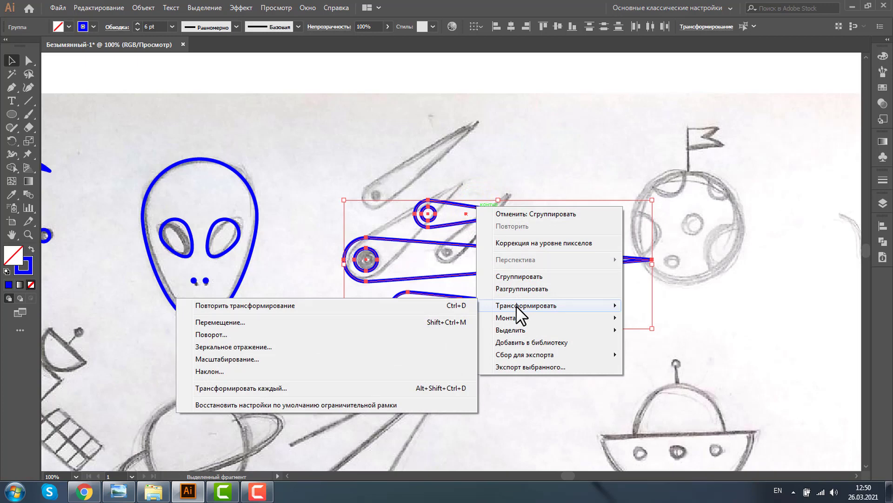
{"action": "left_click", "coordinate": [225, 334]}
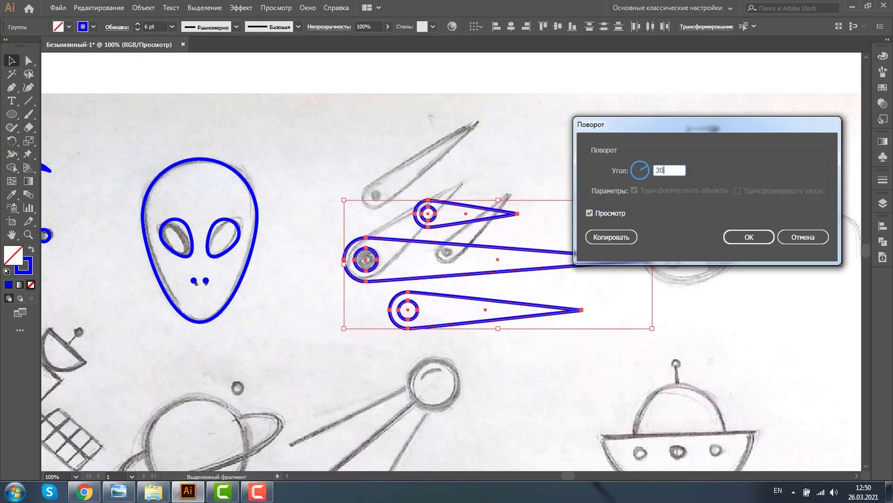
{"action": "left_click", "coordinate": [590, 212]}
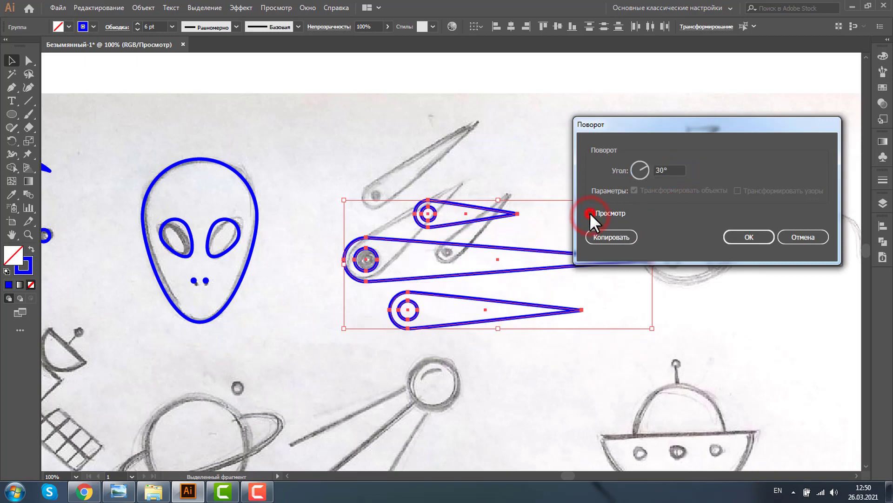
{"action": "left_click", "coordinate": [734, 233]}
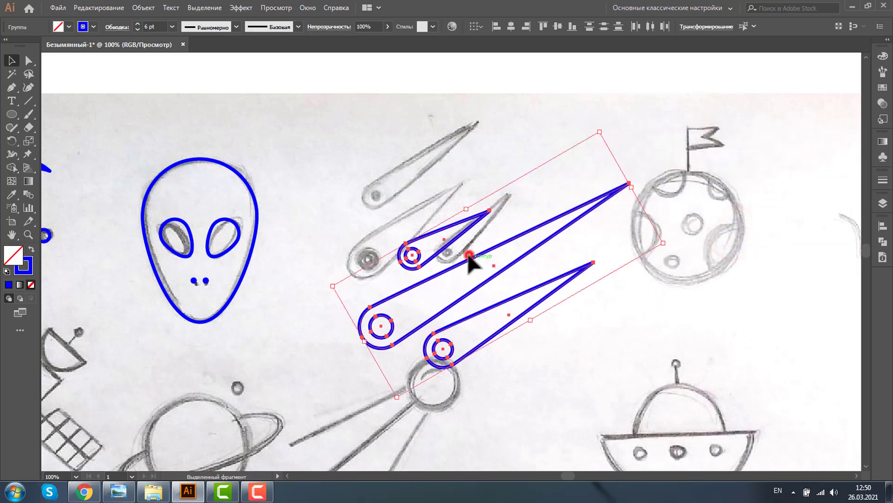
{"action": "left_click_drag", "start_coordinate": [469, 256], "coordinate": [443, 191]}
{"action": "left_click", "coordinate": [568, 285]}
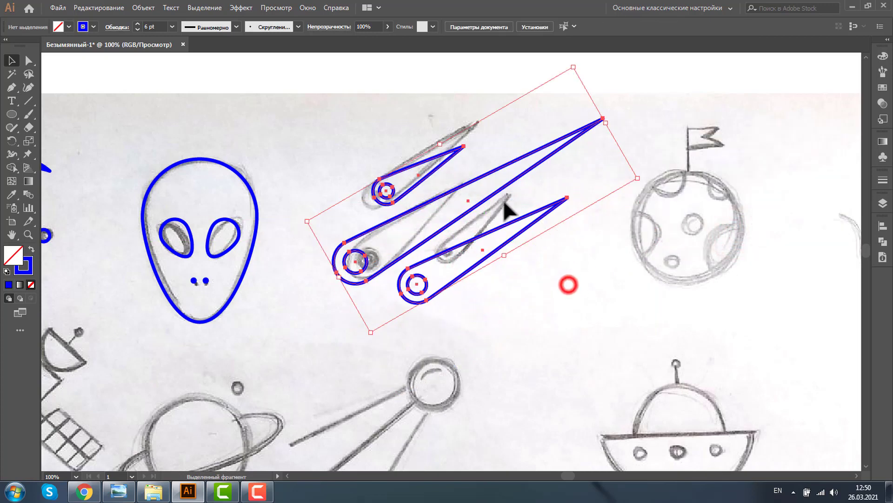
{"action": "key", "text": "a"}
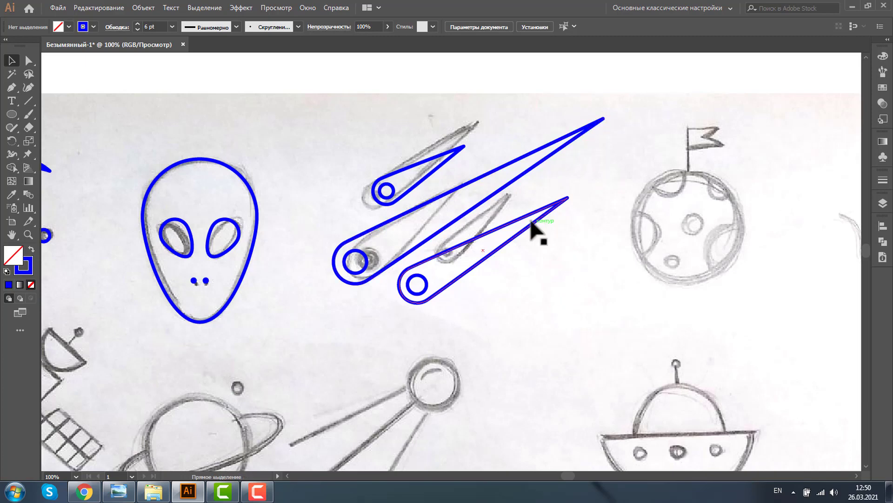
{"action": "key", "text": "ctrl+z"}
{"action": "key", "text": "ctrl+z"}
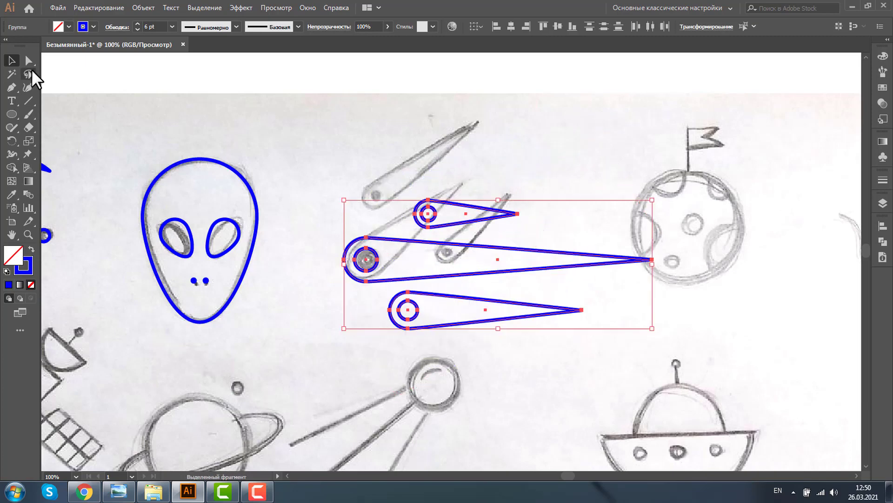
Step: Shorten the middle comet's tail by pulling its tip left, then reselect all comets
{"action": "left_click", "coordinate": [28, 61]}
{"action": "left_click", "coordinate": [652, 259]}
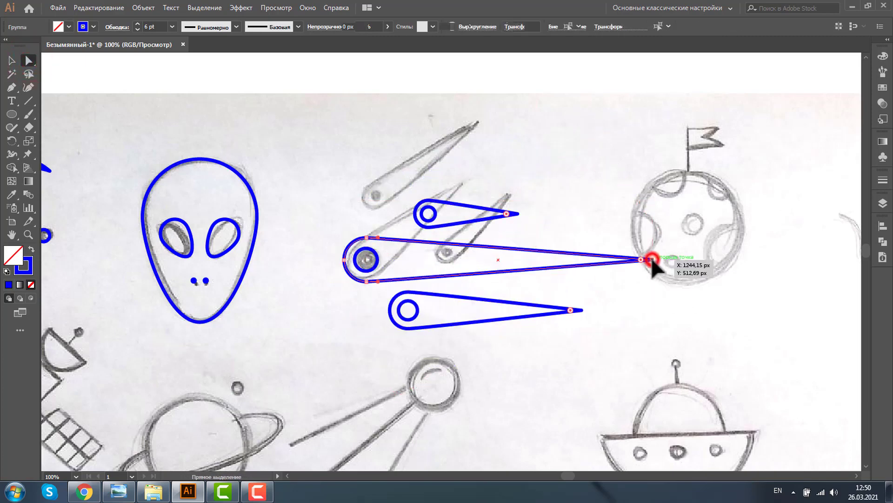
{"action": "left_click_drag", "start_coordinate": [651, 259], "coordinate": [543, 259]}
{"action": "key", "text": "v"}
{"action": "left_click_drag", "start_coordinate": [325, 164], "coordinate": [544, 340]}
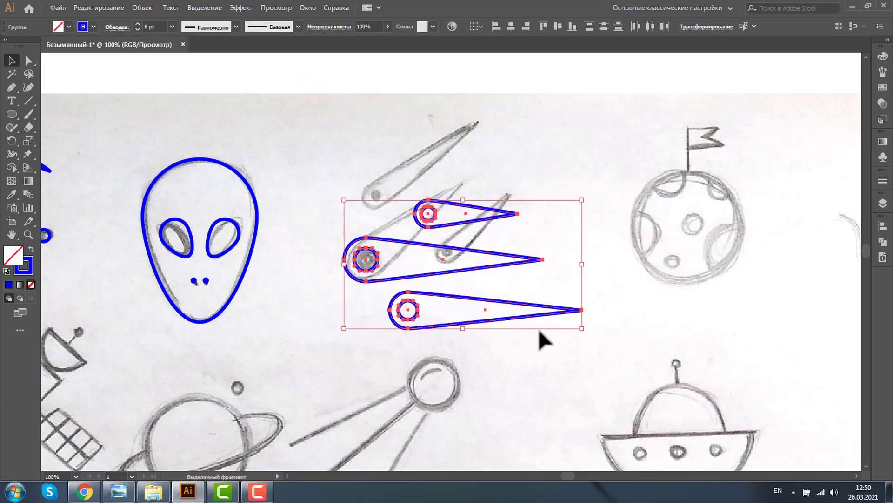
Step: Rotate the three comets 30° and move them up onto the sketched comets
{"action": "right_click", "coordinate": [457, 256]}
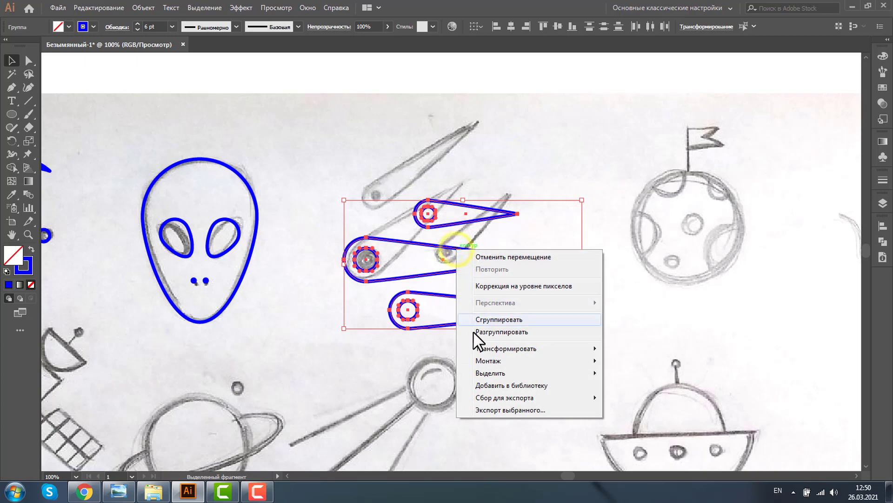
{"action": "mouse_move", "coordinate": [505, 348]}
{"action": "left_click", "coordinate": [180, 378]}
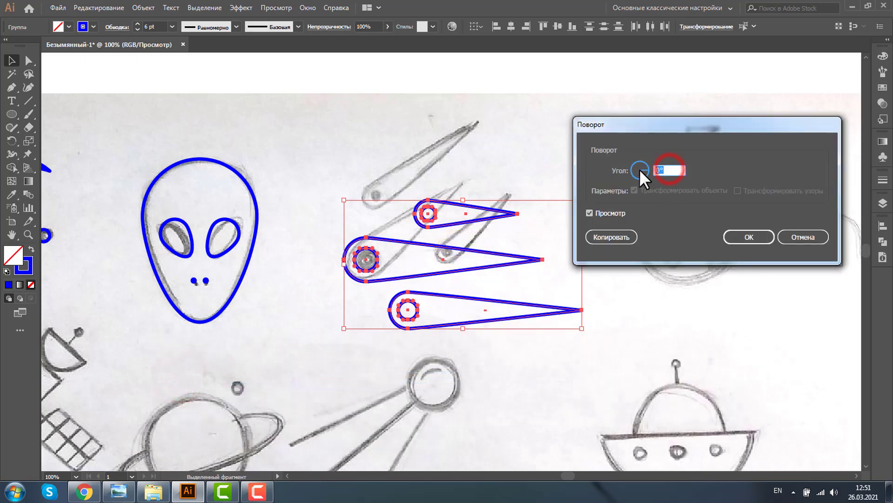
{"action": "type", "text": "30"}
{"action": "left_click", "coordinate": [731, 238]}
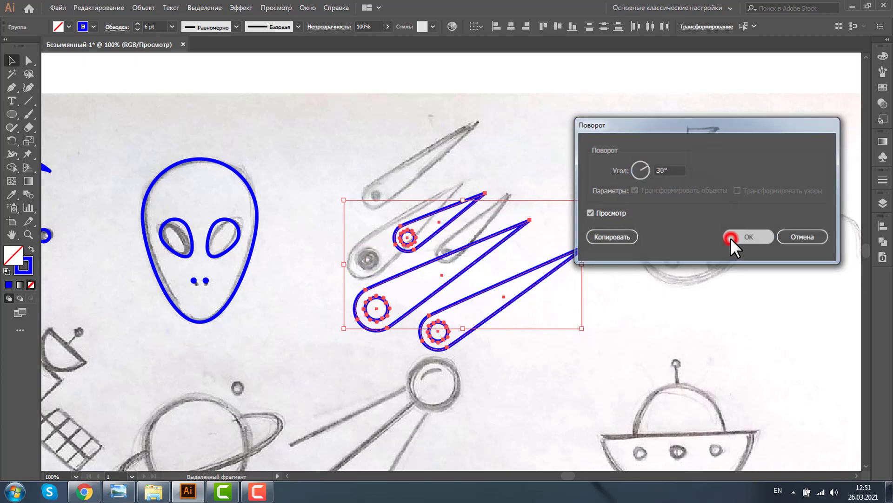
{"action": "left_click_drag", "start_coordinate": [466, 241], "coordinate": [464, 203]}
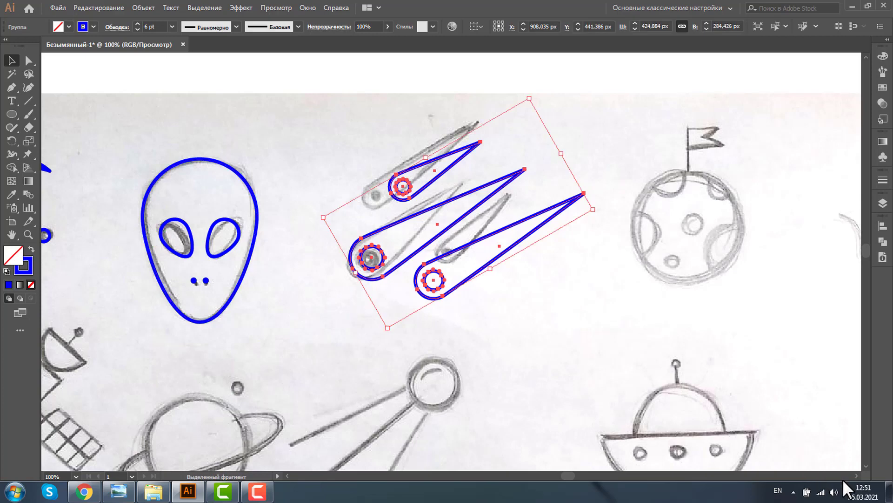
{"action": "left_click", "coordinate": [856, 475]}
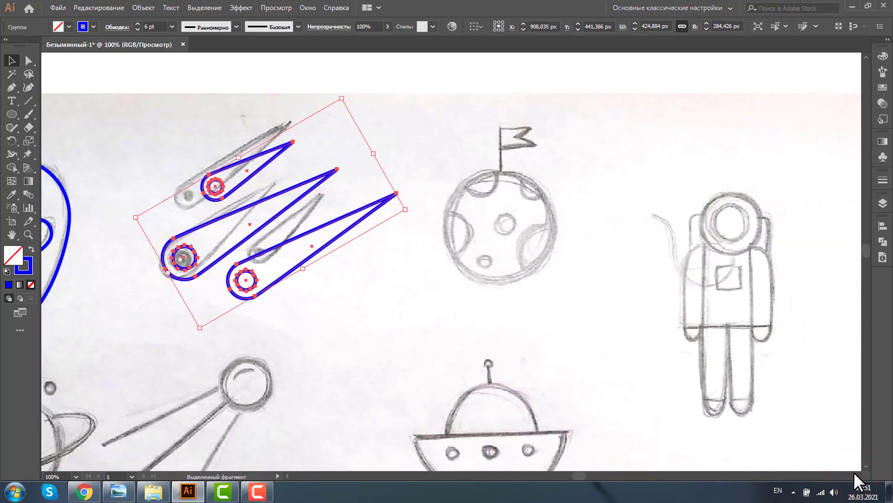
Step: Draw a circle over the moon sketch and fit it to the moon outline
{"action": "key", "text": "l"}
{"action": "left_click_drag", "start_coordinate": [410, 185], "coordinate": [516, 260]}
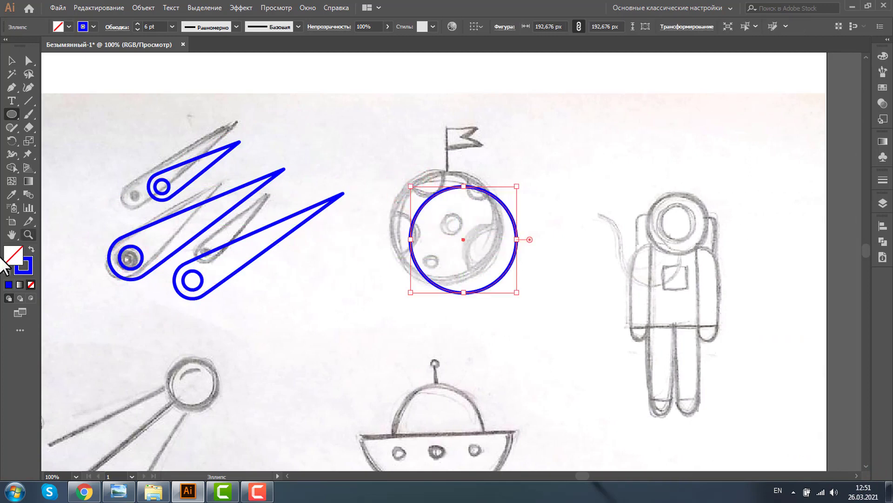
{"action": "left_click", "coordinate": [27, 235]}
{"action": "left_click", "coordinate": [365, 156]}
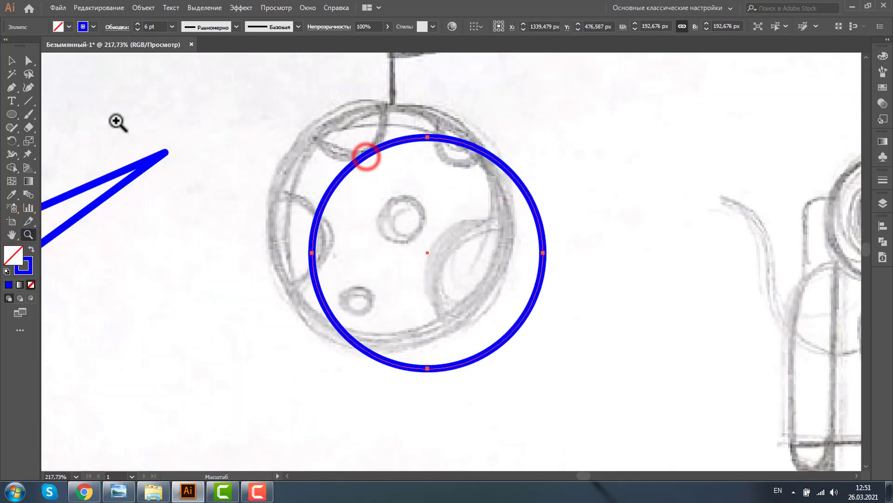
{"action": "left_click", "coordinate": [10, 60]}
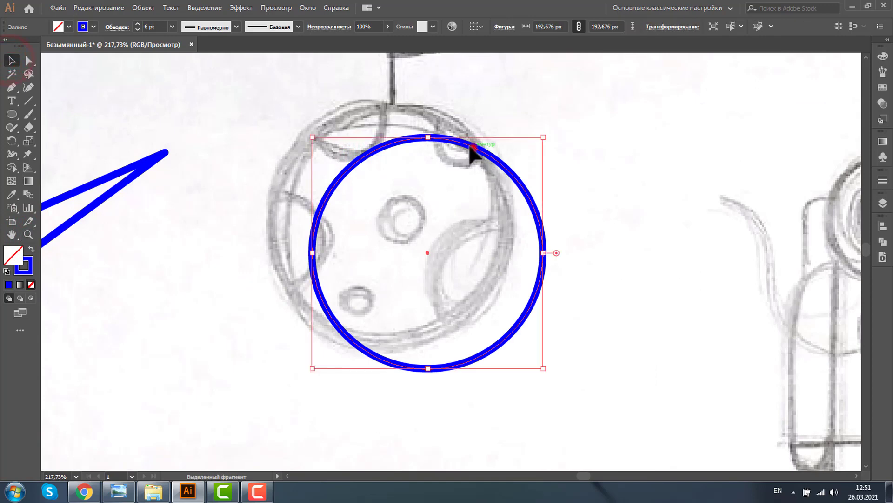
{"action": "left_click_drag", "start_coordinate": [472, 148], "coordinate": [424, 117]}
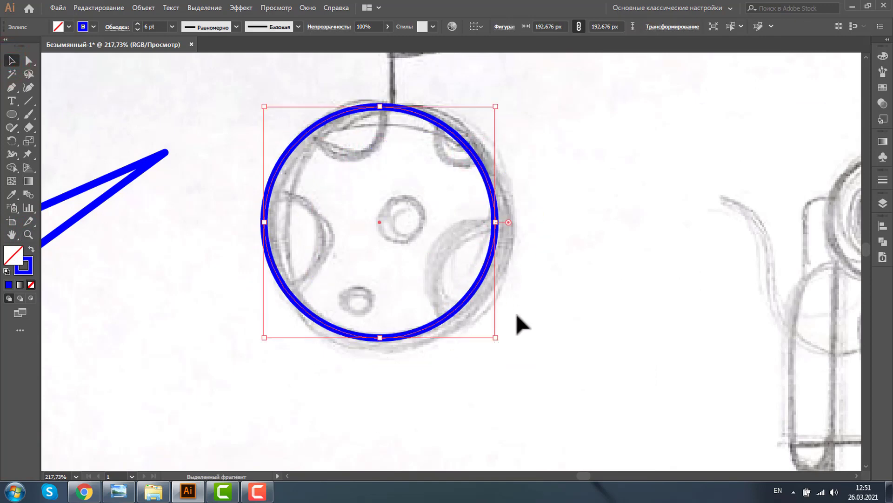
{"action": "left_click_drag", "start_coordinate": [495, 338], "coordinate": [508, 349]}
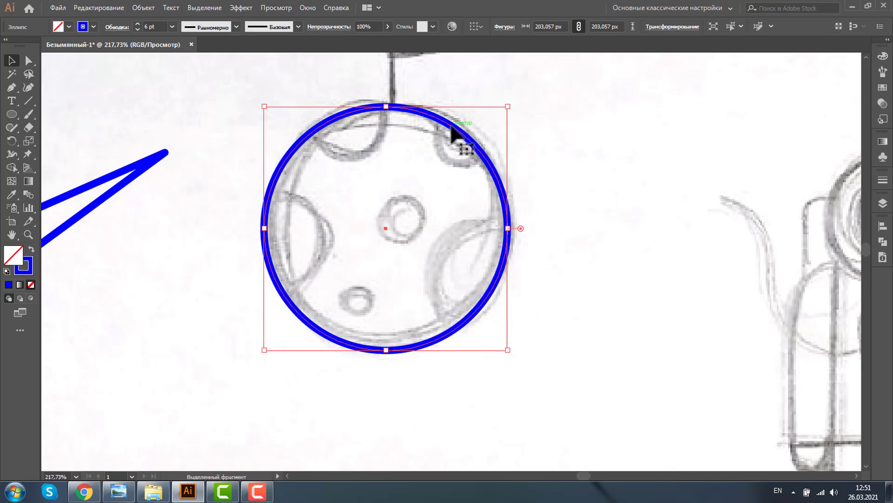
Step: Add scaled copies of the circle as craters at the moon's left edge and top
{"action": "left_click_drag", "start_coordinate": [453, 132], "coordinate": [552, 223], "text": "alt"}
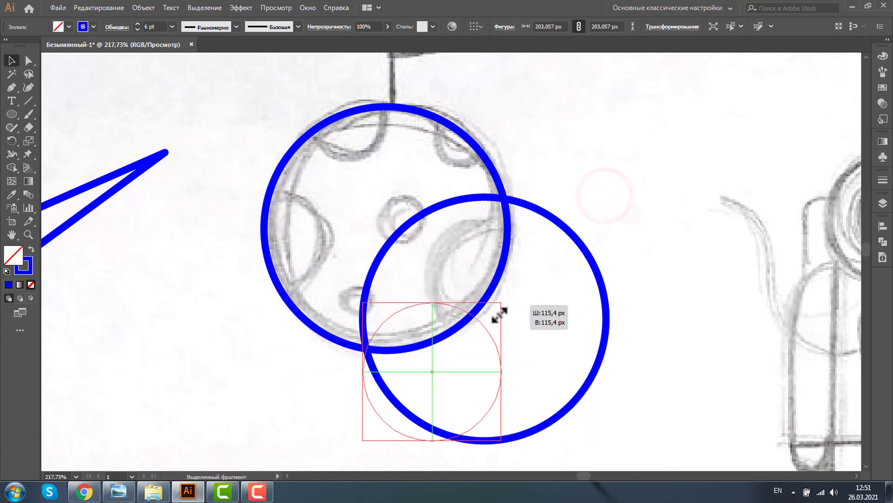
{"action": "left_click_drag", "start_coordinate": [605, 196], "coordinate": [485, 319]}
{"action": "left_click_drag", "start_coordinate": [423, 381], "coordinate": [278, 239]}
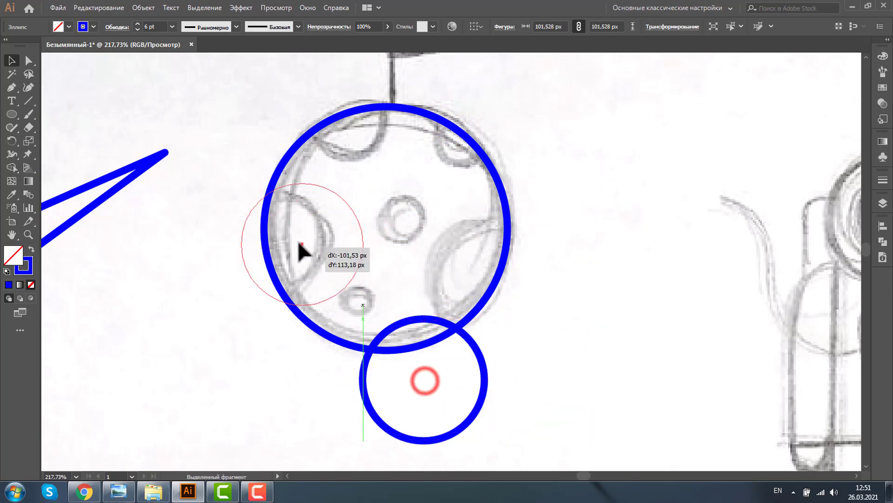
{"action": "left_click_drag", "start_coordinate": [340, 177], "coordinate": [322, 195]}
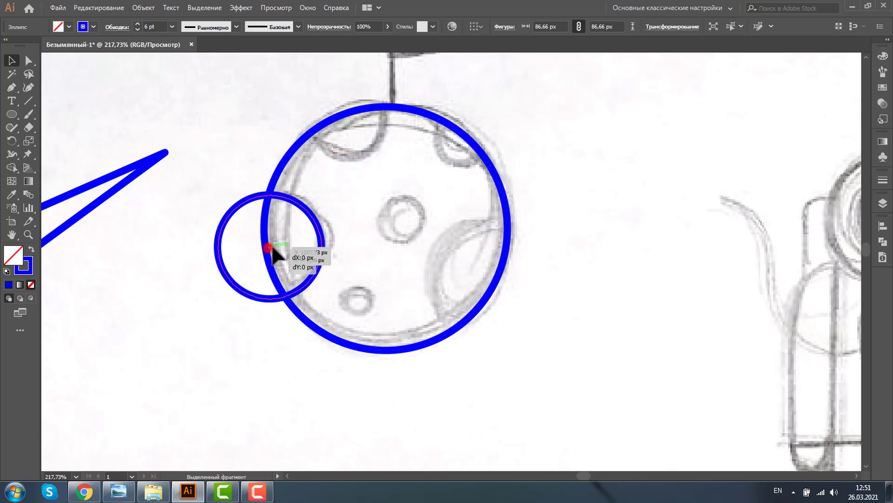
{"action": "left_click_drag", "start_coordinate": [269, 249], "coordinate": [463, 266]}
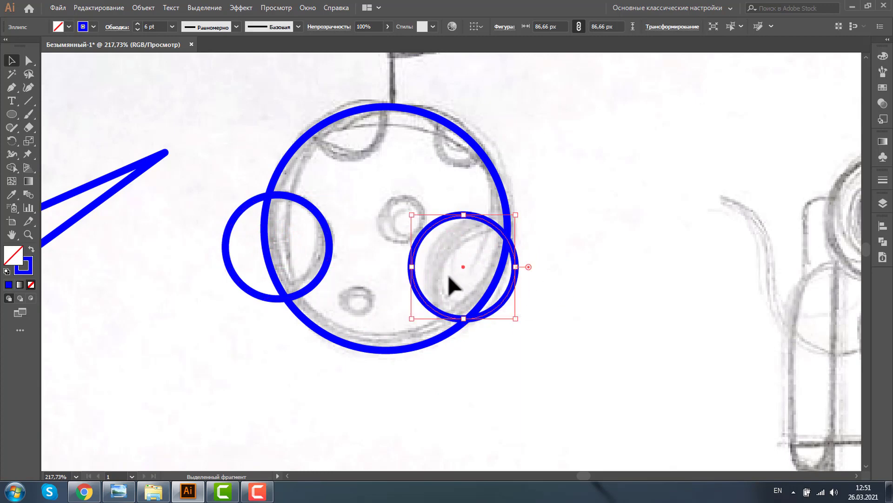
{"action": "left_click_drag", "start_coordinate": [432, 223], "coordinate": [342, 119]}
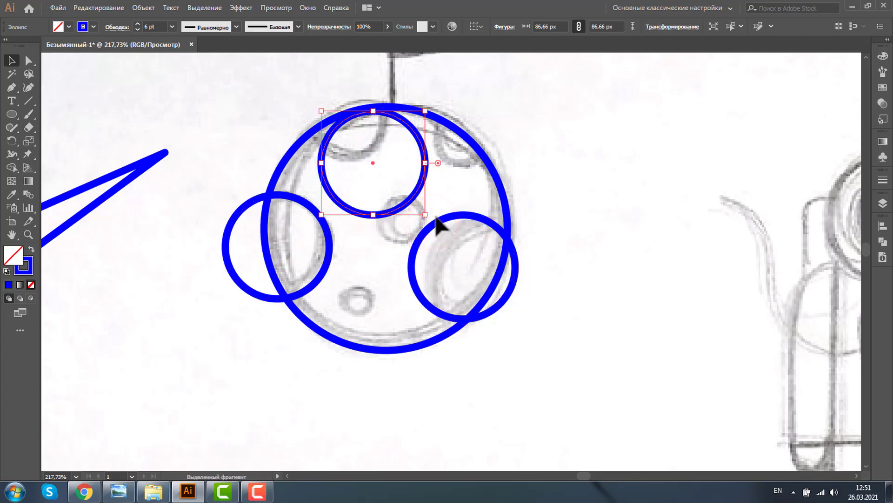
{"action": "left_click_drag", "start_coordinate": [425, 212], "coordinate": [381, 171]}
{"action": "mouse_move", "coordinate": [352, 129]}
{"action": "left_mouse_down"}
{"action": "mouse_move", "coordinate": [355, 139]}
{"action": "mouse_move", "coordinate": [464, 143]}
{"action": "mouse_move", "coordinate": [394, 186]}
{"action": "mouse_move", "coordinate": [366, 217]}
{"action": "mouse_move", "coordinate": [389, 209]}
{"action": "mouse_move", "coordinate": [384, 203]}
{"action": "mouse_move", "coordinate": [363, 307]}
{"action": "left_mouse_up"}
{"action": "left_click", "coordinate": [480, 111]}
{"action": "left_click", "coordinate": [631, 148]}
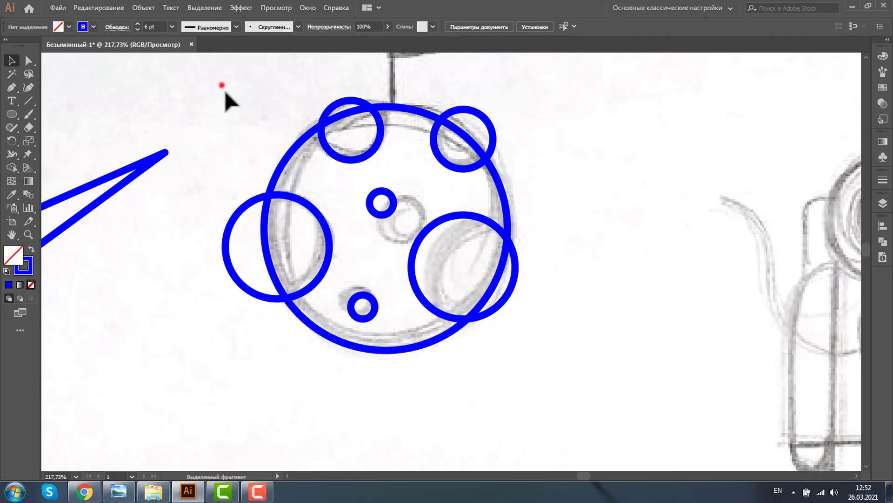
Step: Trim the edge craters' outer parts with Shape Builder, excluding the two small inner circles
{"action": "left_click_drag", "start_coordinate": [222, 84], "coordinate": [573, 376]}
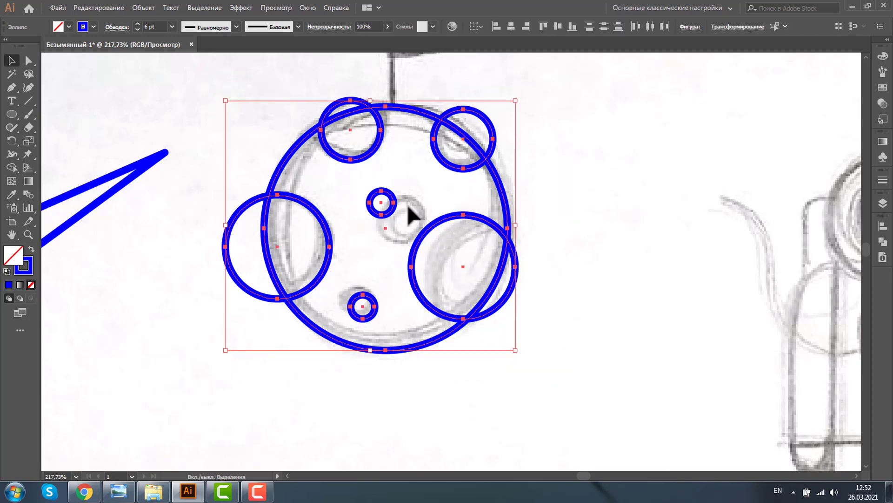
{"action": "left_click", "coordinate": [390, 212], "text": "shift"}
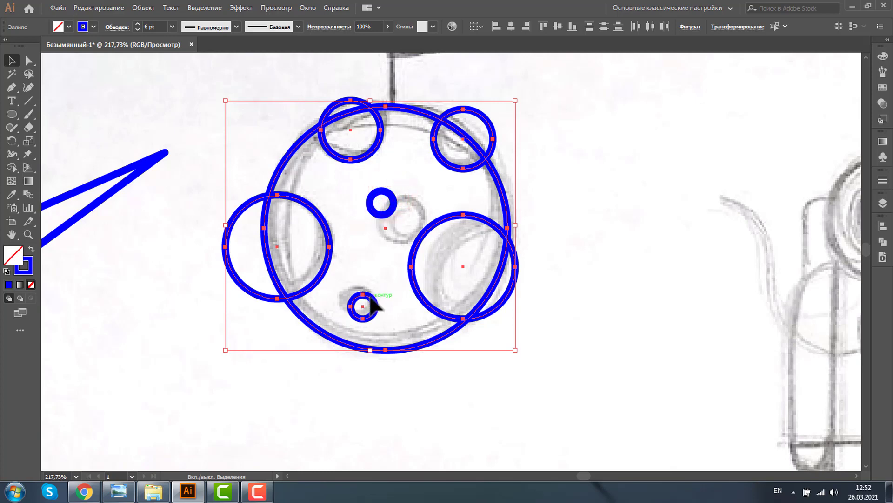
{"action": "left_click", "coordinate": [370, 298], "text": "shift"}
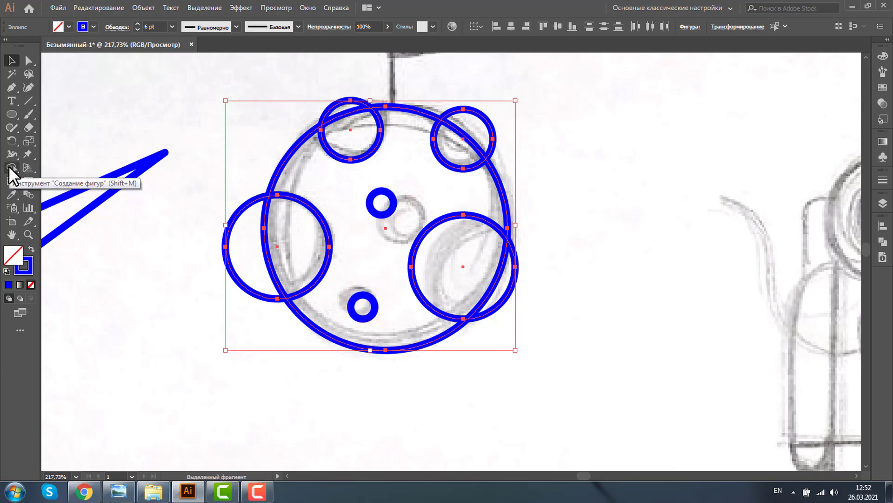
{"action": "left_click", "coordinate": [8, 165]}
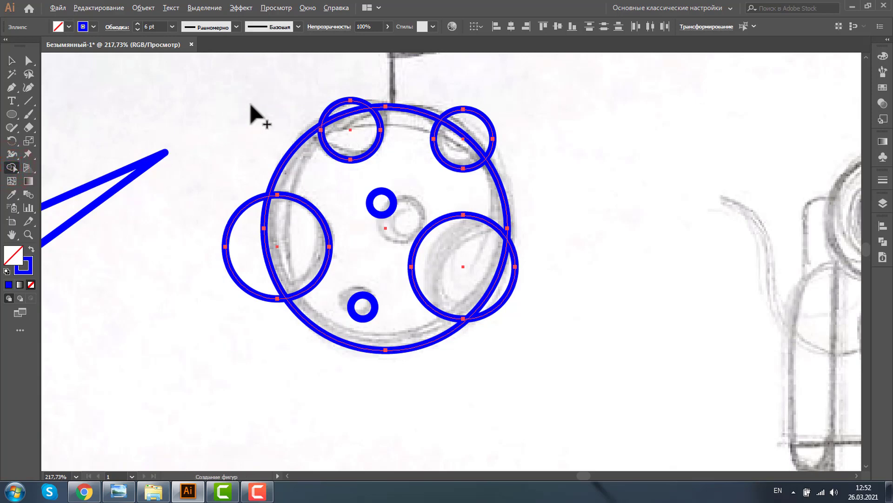
{"action": "mouse_move", "coordinate": [369, 79]}
{"action": "left_mouse_down"}
{"action": "mouse_move", "coordinate": [273, 350]}
{"action": "mouse_move", "coordinate": [518, 127]}
{"action": "mouse_move", "coordinate": [484, 130]}
{"action": "left_mouse_up"}
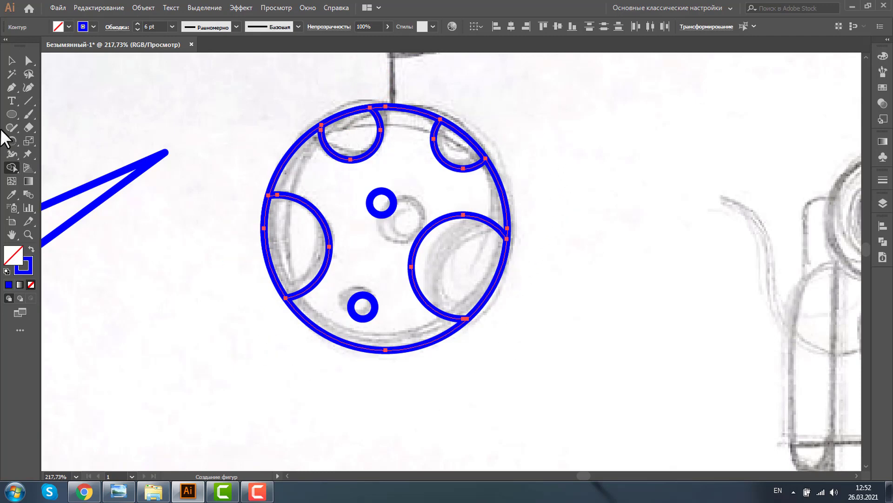
Step: Check the left crescent, restore it, and group all the planet's paths
{"action": "left_click", "coordinate": [12, 59]}
{"action": "left_click", "coordinate": [214, 88]}
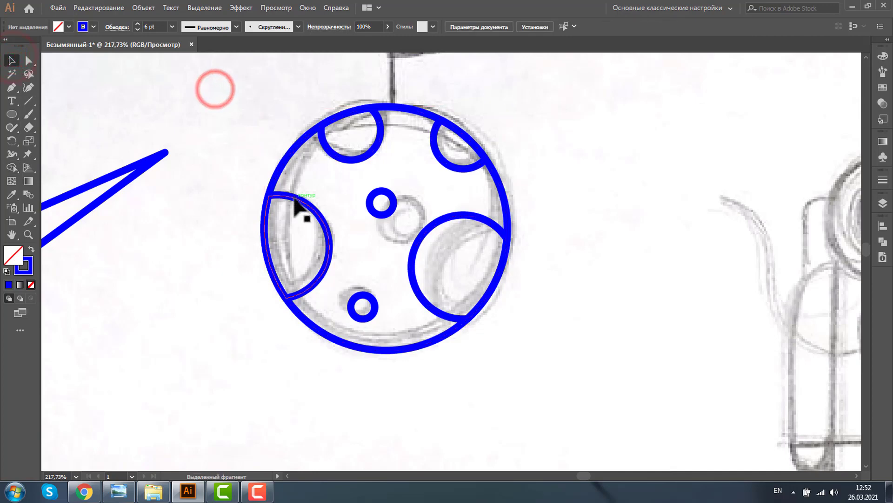
{"action": "left_click_drag", "start_coordinate": [294, 197], "coordinate": [216, 276]}
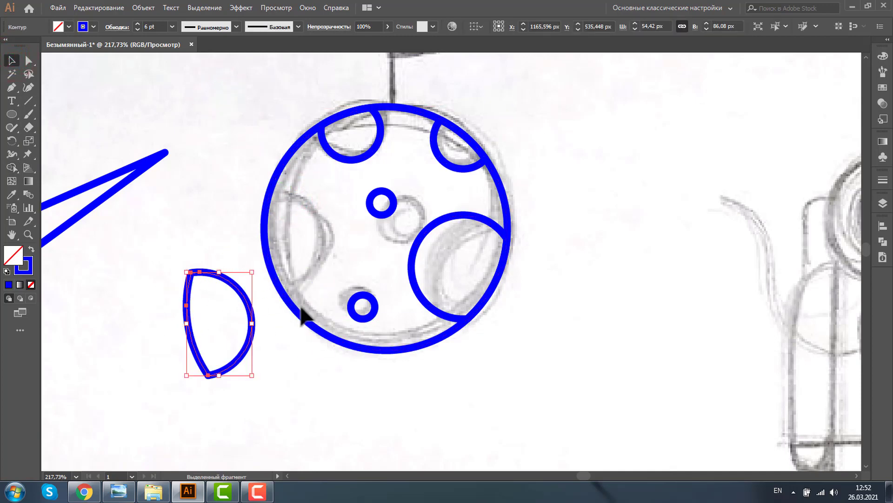
{"action": "key", "text": "ctrl+shift+z"}
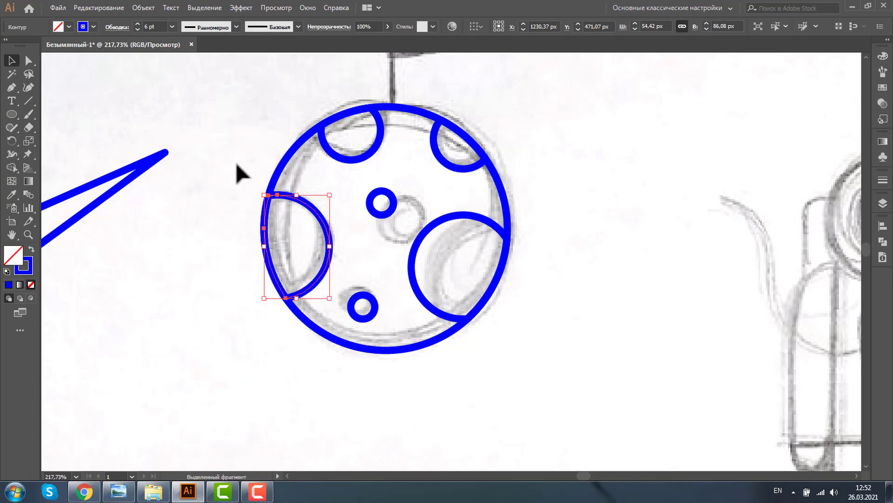
{"action": "left_click_drag", "start_coordinate": [240, 105], "coordinate": [604, 372]}
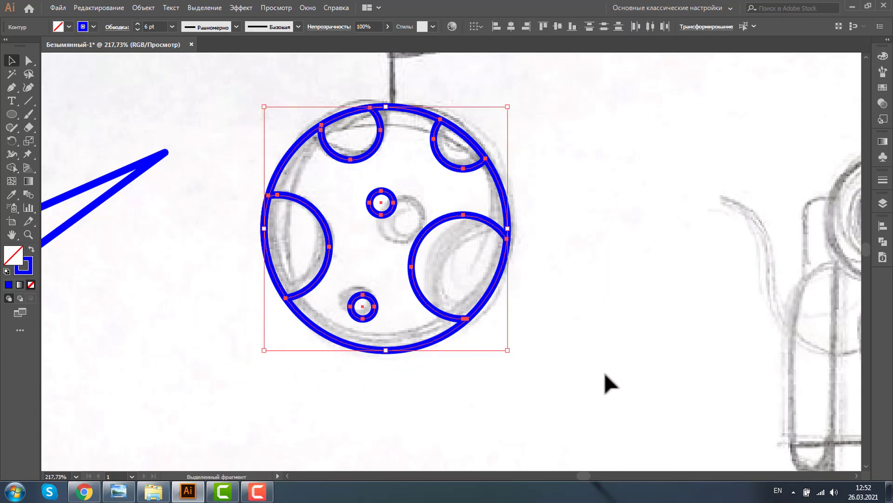
{"action": "key", "text": "ctrl+g"}
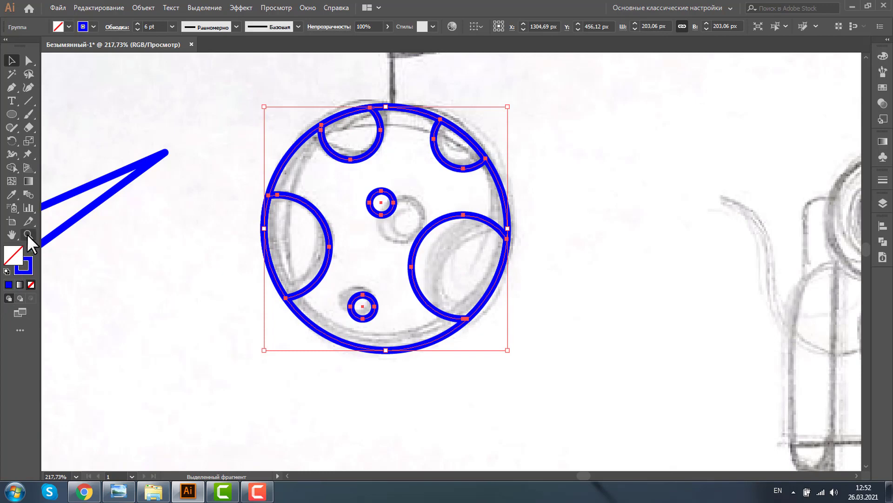
{"action": "left_click", "coordinate": [28, 235]}
Step: Draw a vertical blue line up the sketched flagpole to the flag's top
{"action": "left_click", "coordinate": [425, 214], "text": "alt"}
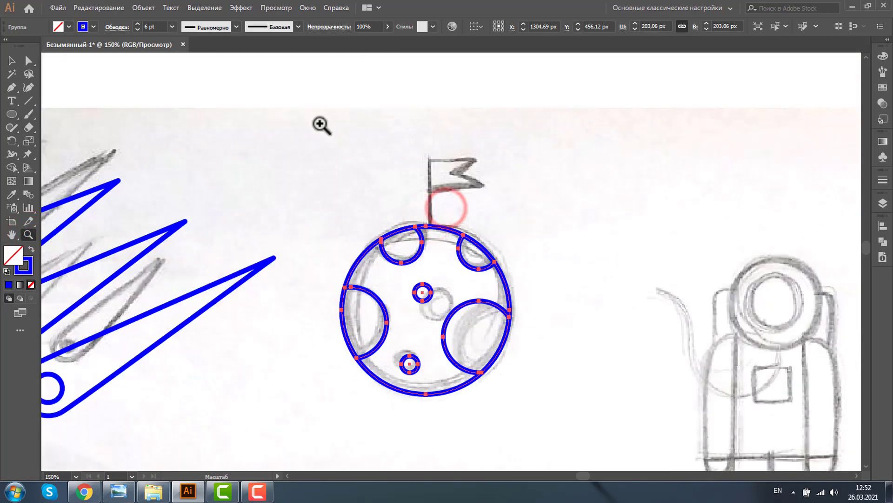
{"action": "left_click_drag", "start_coordinate": [320, 123], "coordinate": [601, 403]}
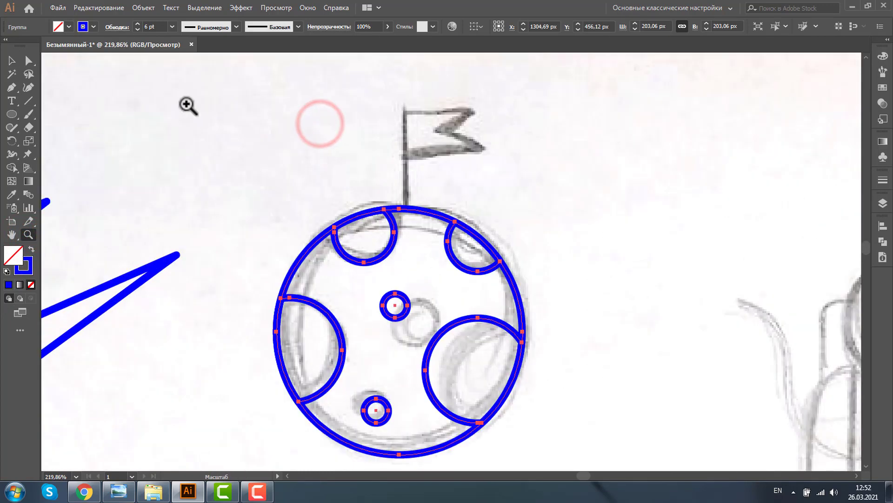
{"action": "left_click", "coordinate": [27, 97]}
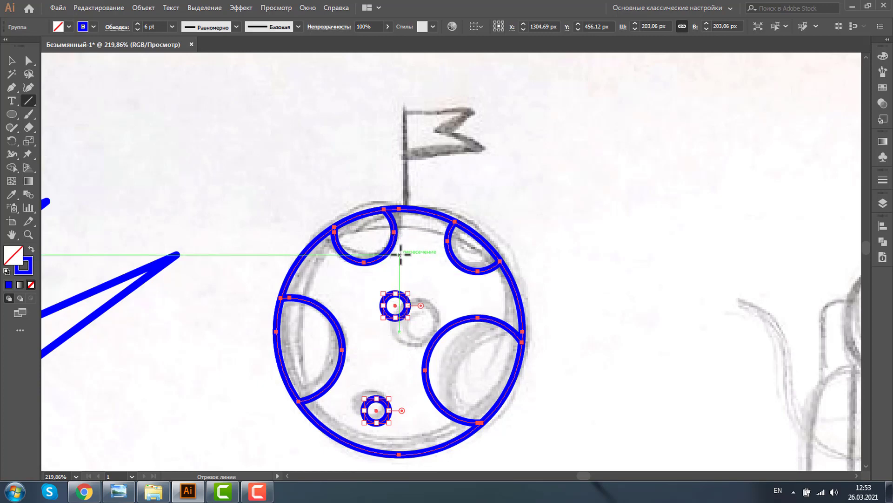
{"action": "left_click_drag", "start_coordinate": [401, 253], "coordinate": [399, 114]}
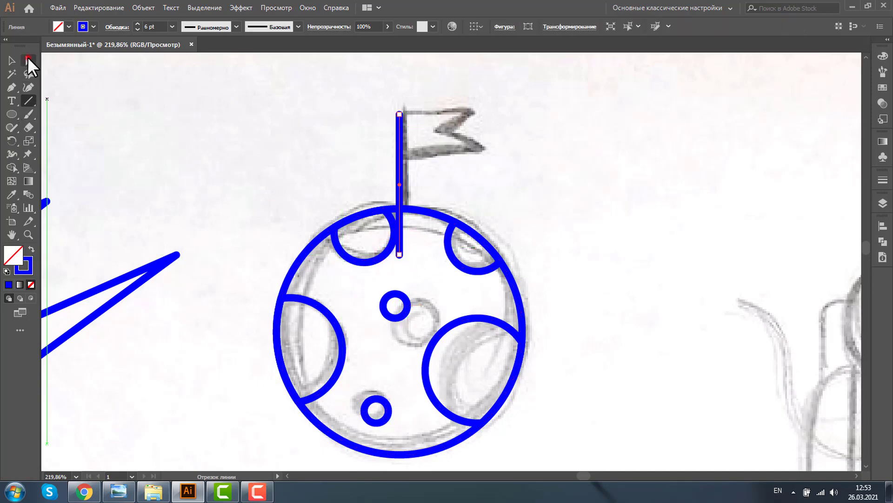
Step: Shorten the flagpole so its bottom anchor sits on the planet's top edge
{"action": "left_click", "coordinate": [28, 60]}
{"action": "left_click", "coordinate": [28, 234]}
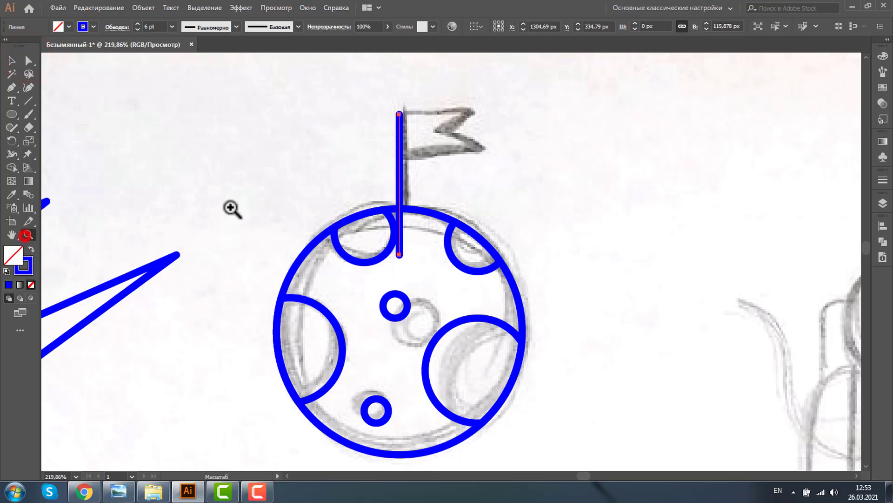
{"action": "left_click_drag", "start_coordinate": [289, 156], "coordinate": [582, 365]}
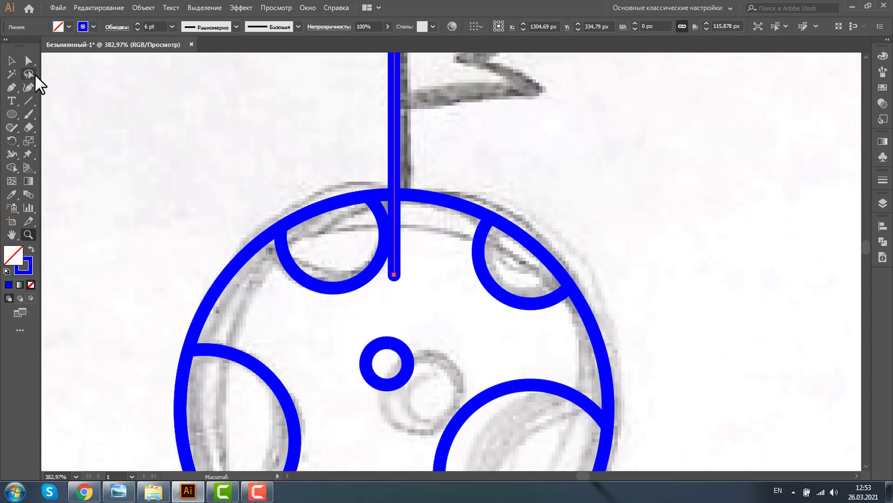
{"action": "left_click", "coordinate": [28, 60]}
{"action": "left_click", "coordinate": [394, 274]}
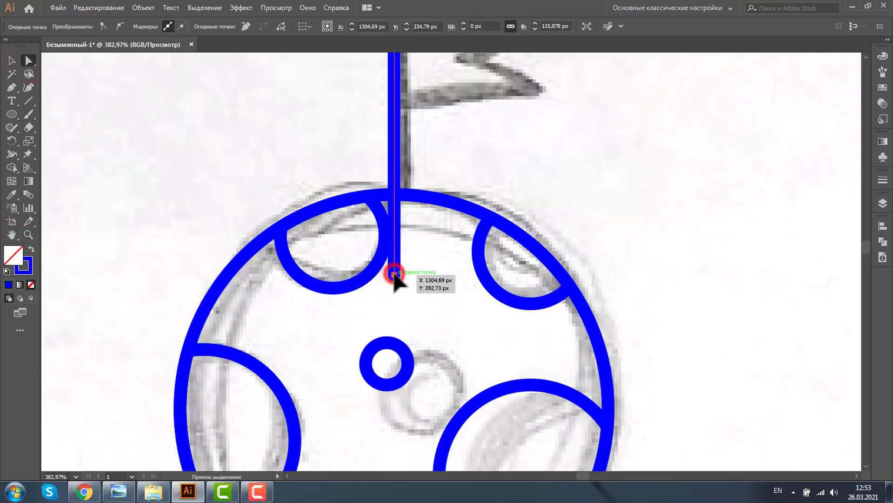
{"action": "left_click_drag", "start_coordinate": [395, 276], "coordinate": [397, 194]}
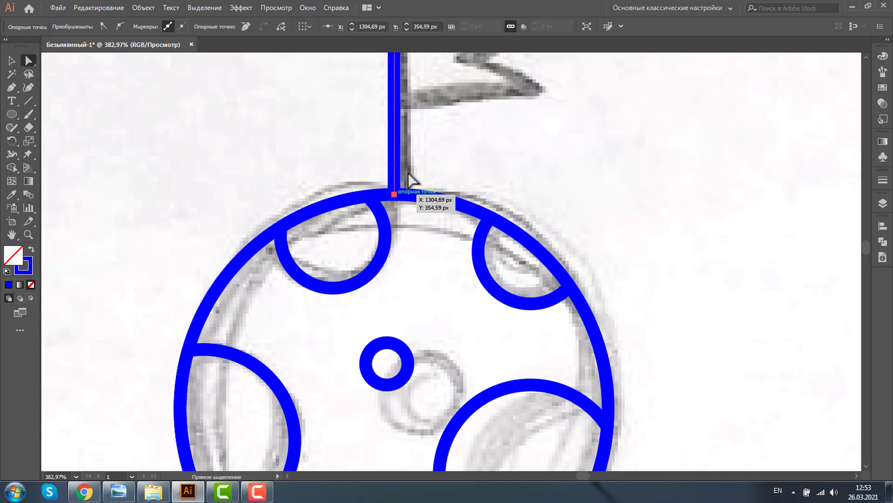
{"action": "left_click", "coordinate": [24, 235]}
{"action": "left_click", "coordinate": [513, 160], "text": "alt"}
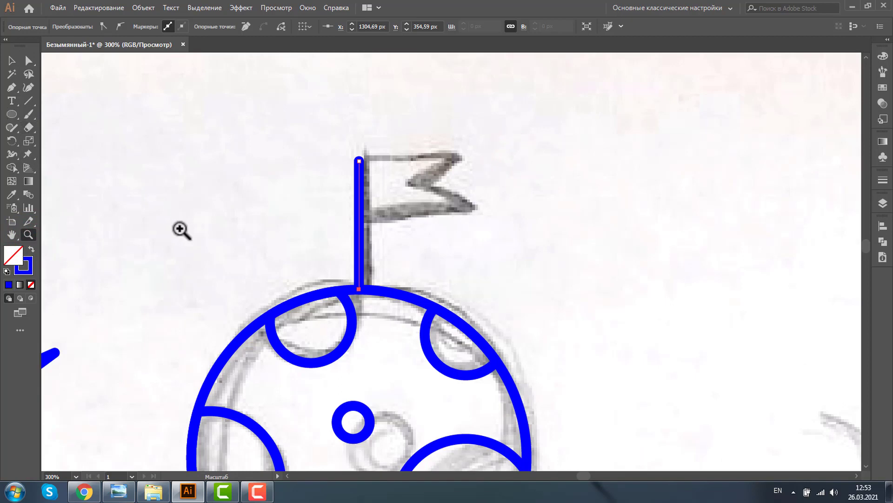
{"action": "key", "text": "m"}
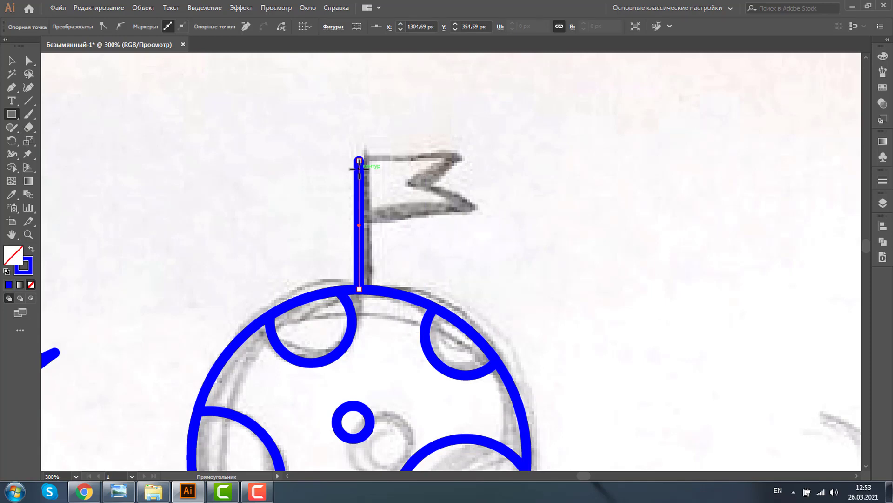
Step: Draw the flag rectangle from the pole top and align its top with the pole tip
{"action": "left_click_drag", "start_coordinate": [359, 168], "coordinate": [475, 225]}
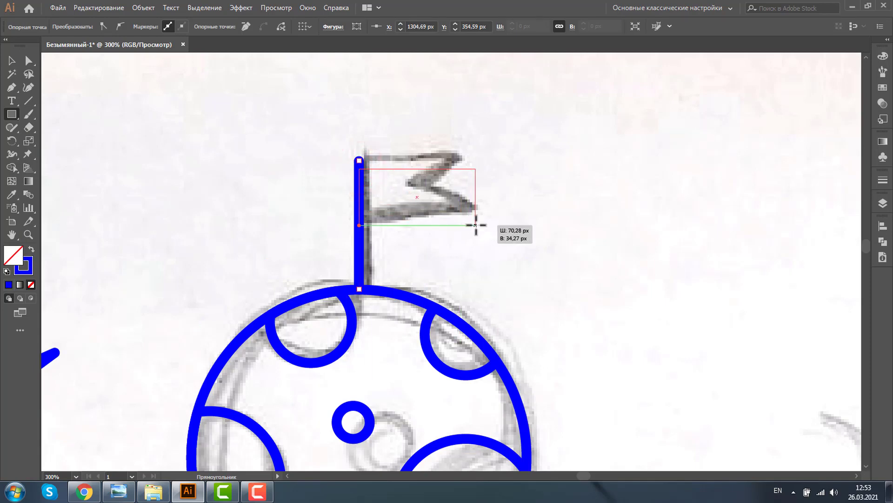
{"action": "left_click_drag", "start_coordinate": [475, 225], "coordinate": [475, 225]}
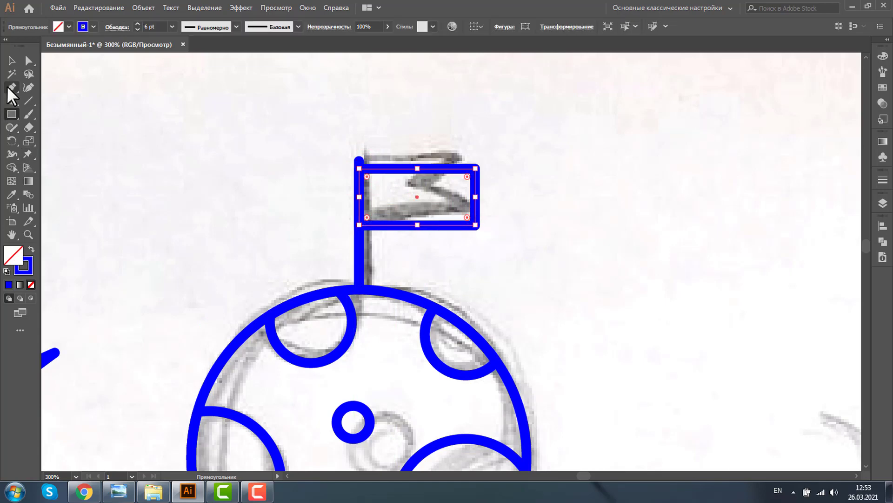
{"action": "left_click", "coordinate": [28, 234]}
{"action": "left_click_drag", "start_coordinate": [310, 145], "coordinate": [370, 183]}
{"action": "left_click", "coordinate": [12, 60]}
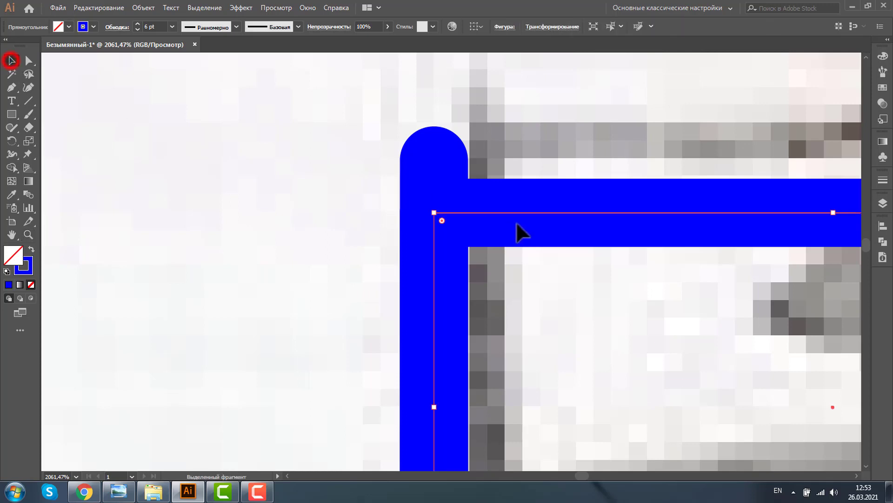
{"action": "left_click_drag", "start_coordinate": [529, 212], "coordinate": [530, 162]}
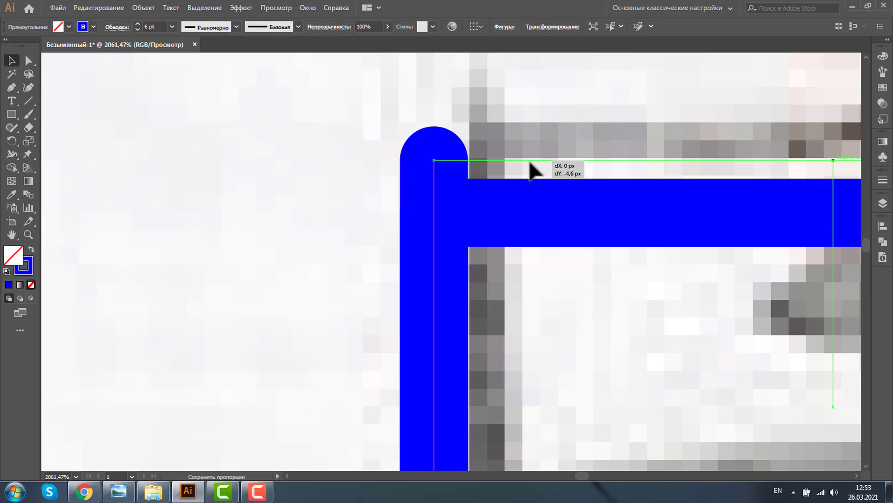
{"action": "left_click_drag", "start_coordinate": [530, 162], "coordinate": [530, 162]}
{"action": "left_click", "coordinate": [29, 235]}
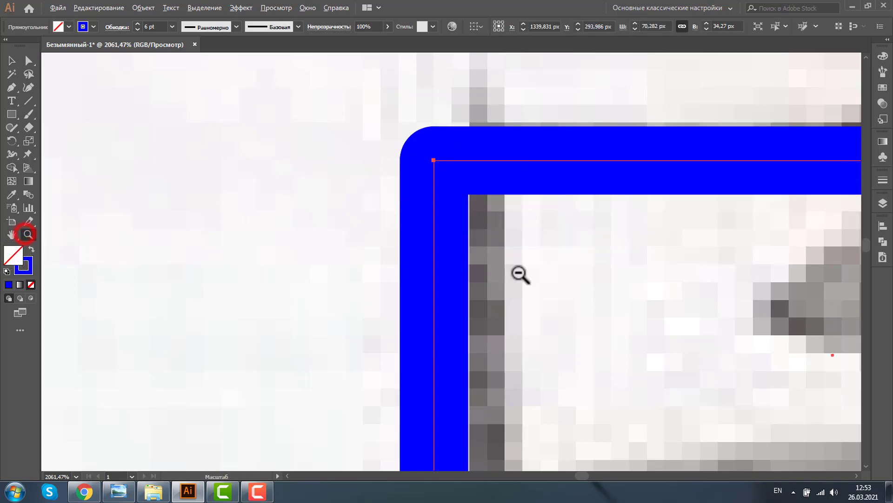
{"action": "left_click", "coordinate": [519, 272], "text": "alt"}
{"action": "left_click", "coordinate": [577, 277], "text": "alt"}
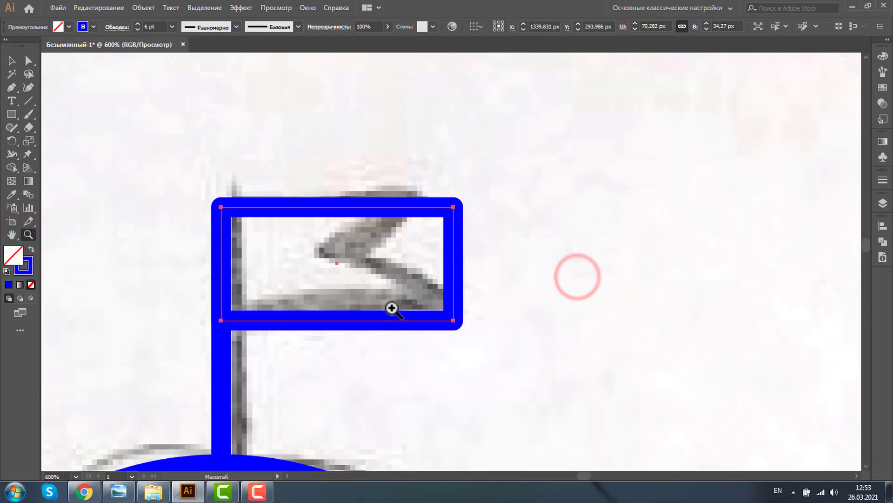
Step: Draw a small square to the right of the flag
{"action": "left_click", "coordinate": [11, 114]}
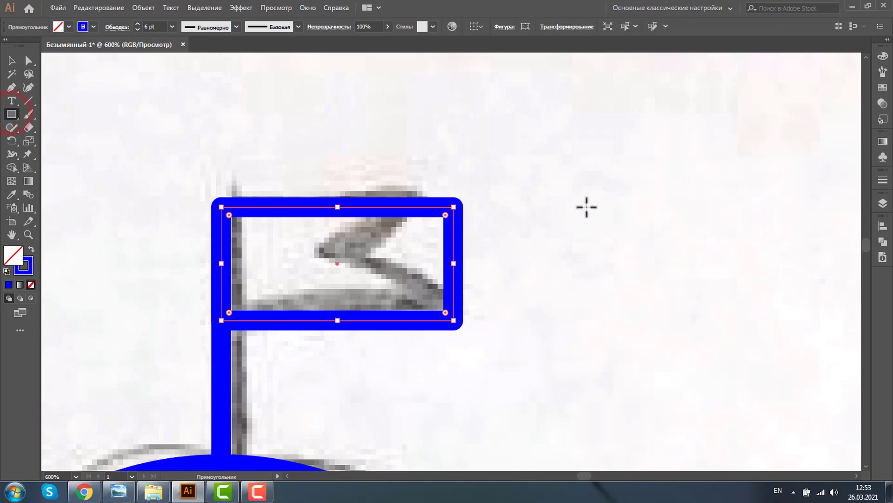
{"action": "left_click_drag", "start_coordinate": [564, 190], "coordinate": [669, 294]}
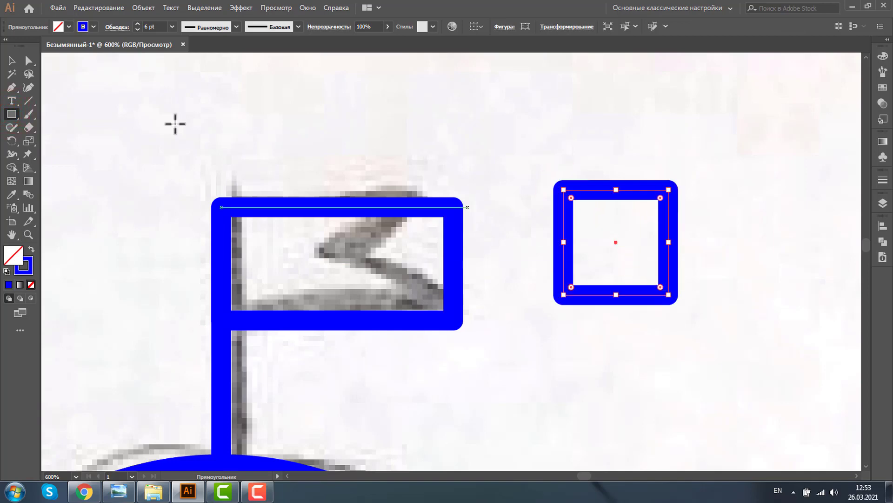
{"action": "left_click", "coordinate": [11, 61]}
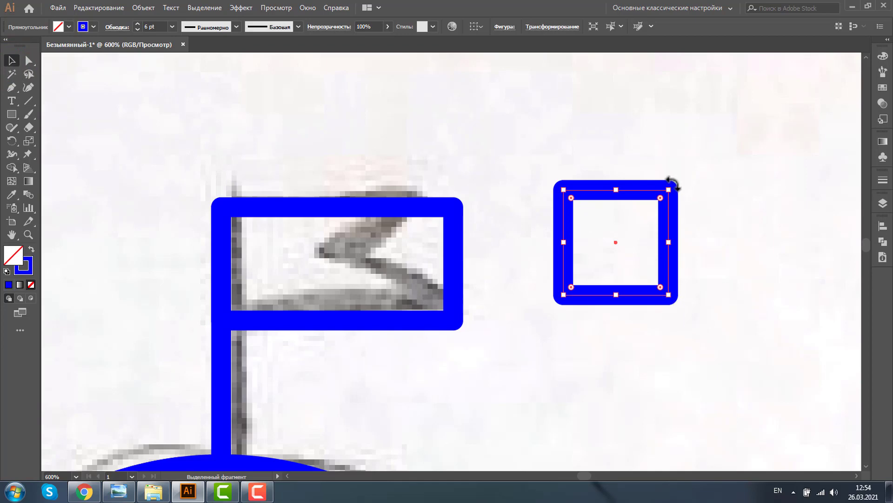
Step: Rotate the square 45°, place it on the flag's right edge, and subtract it with Minus Front
{"action": "left_click_drag", "start_coordinate": [673, 183], "coordinate": [708, 250]}
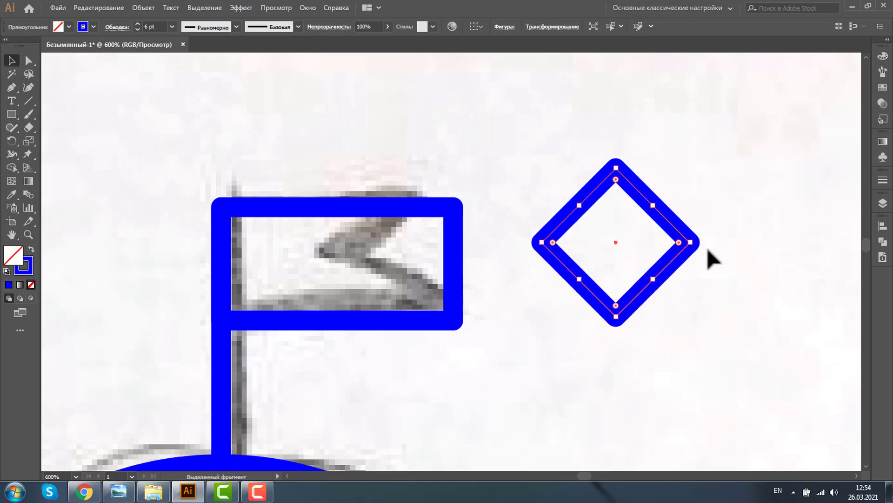
{"action": "mouse_move", "coordinate": [635, 195]}
{"action": "left_mouse_down"}
{"action": "mouse_move", "coordinate": [474, 230]}
{"action": "mouse_move", "coordinate": [474, 220]}
{"action": "left_mouse_up"}
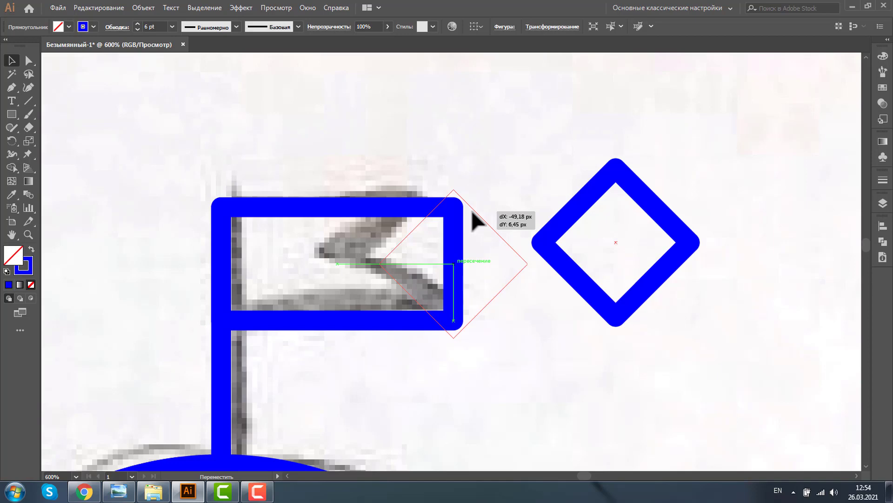
{"action": "left_click_drag", "start_coordinate": [472, 211], "coordinate": [473, 212]}
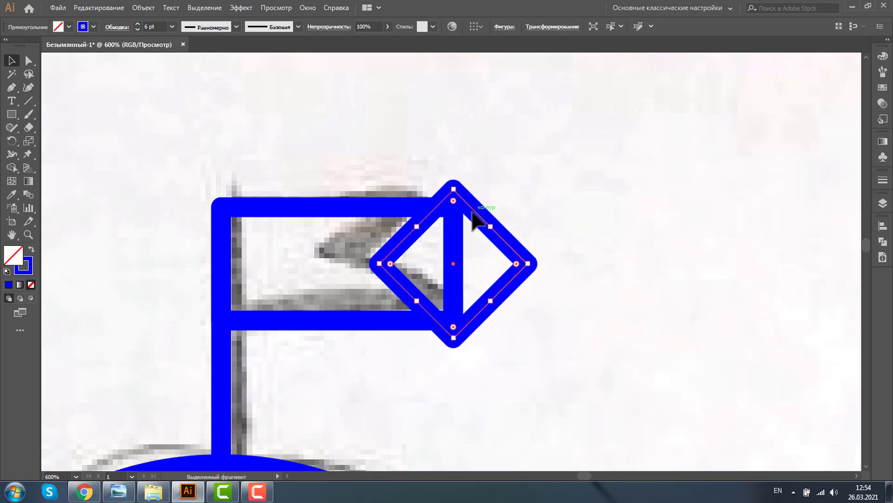
{"action": "left_click", "coordinate": [306, 208], "text": "shift"}
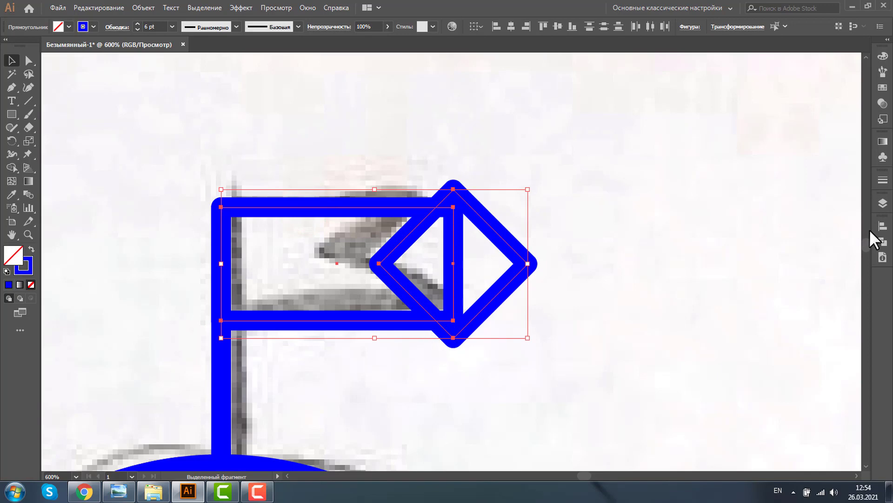
{"action": "left_click", "coordinate": [882, 241]}
{"action": "left_click", "coordinate": [772, 252]}
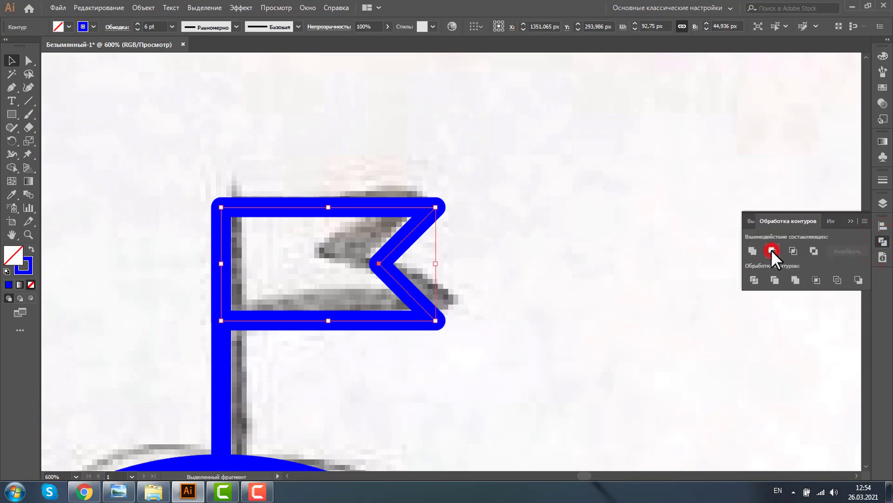
{"action": "left_click", "coordinate": [493, 193]}
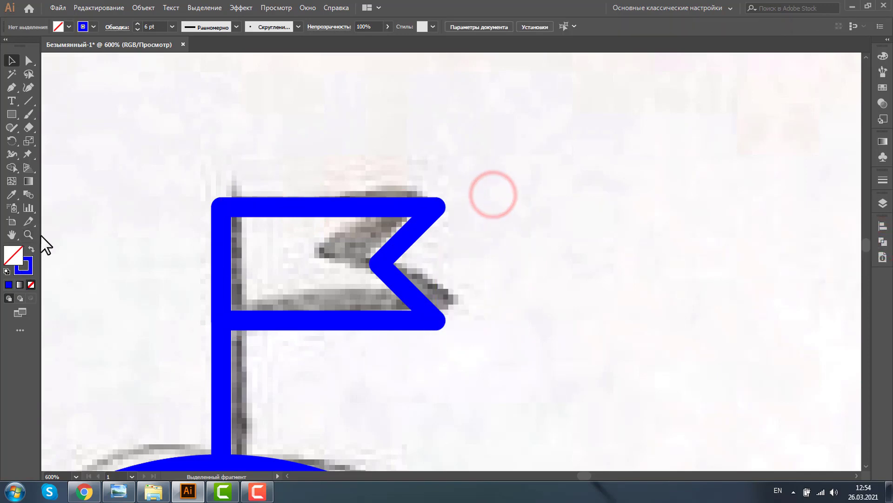
{"action": "key", "text": "ctrl+minus"}
{"action": "key", "text": "ctrl+minus"}
{"action": "key", "text": "ctrl+minus"}
{"action": "key", "text": "ctrl+minus"}
{"action": "key", "text": "ctrl+minus"}
{"action": "key", "text": "ctrl+minus"}
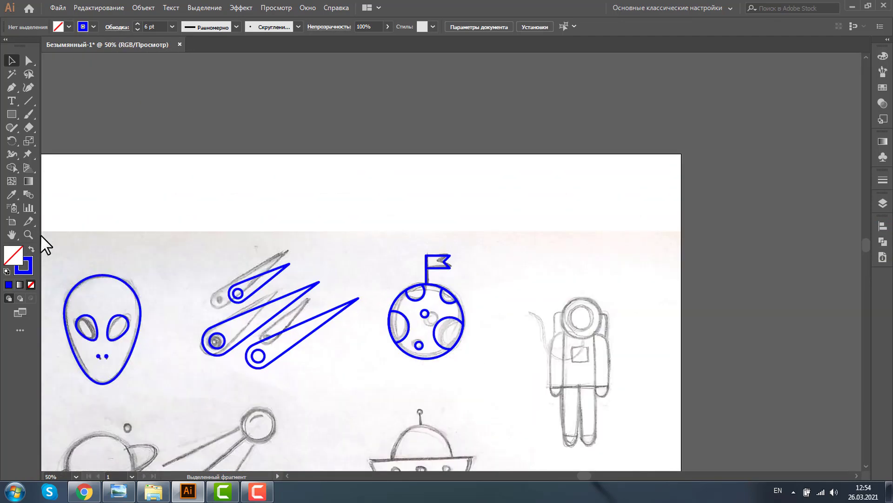
{"action": "key", "text": "ctrl+minus"}
{"action": "key", "text": "ctrl+minus"}
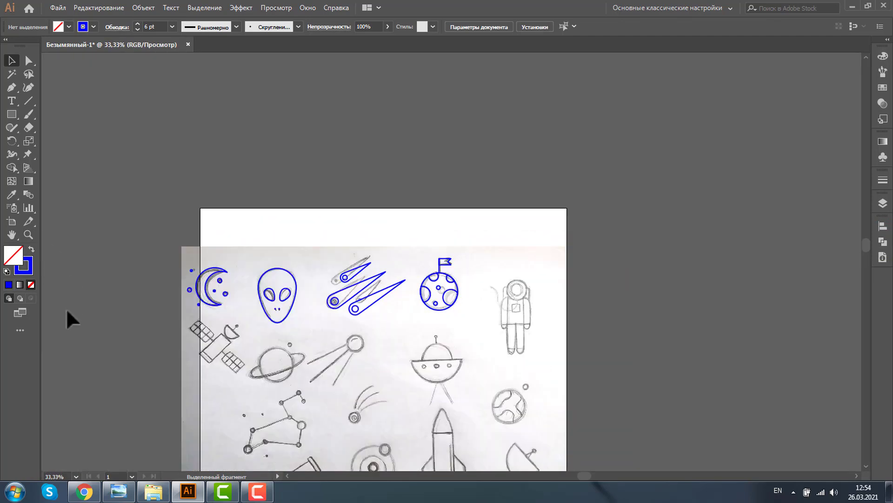
{"action": "key", "text": "ctrl+plus"}
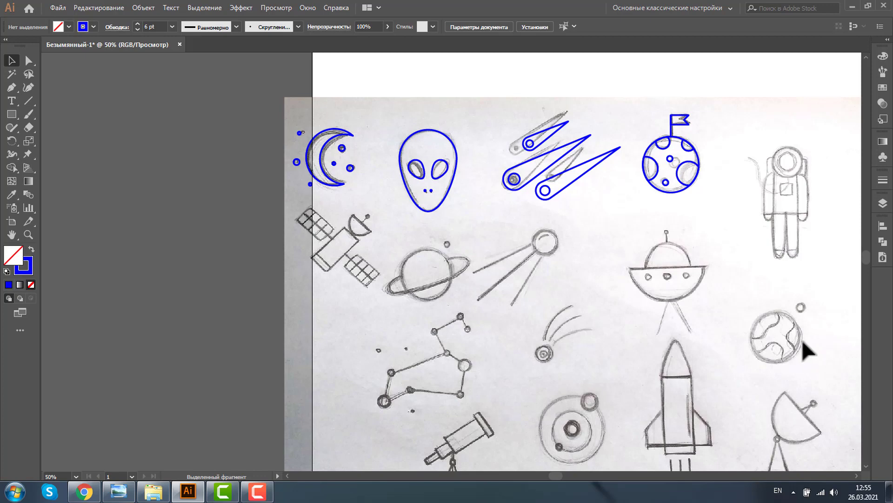
{"action": "left_click", "coordinate": [28, 234]}
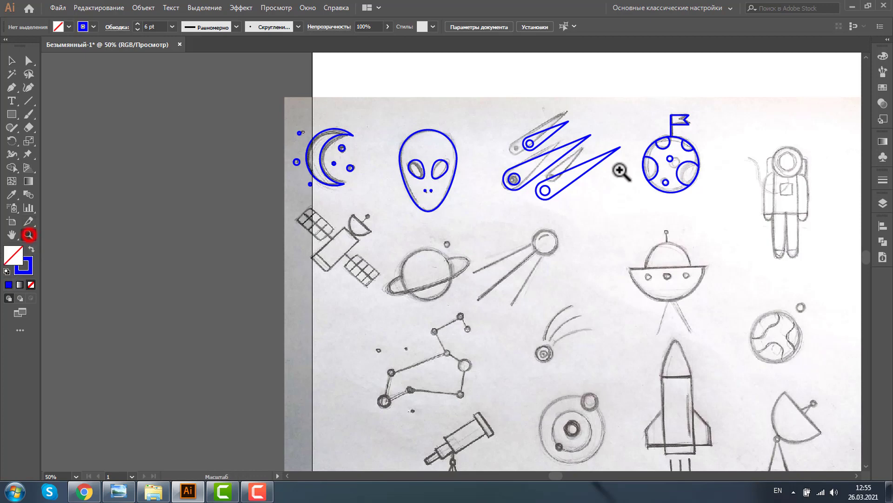
{"action": "left_click_drag", "start_coordinate": [622, 114], "coordinate": [747, 223]}
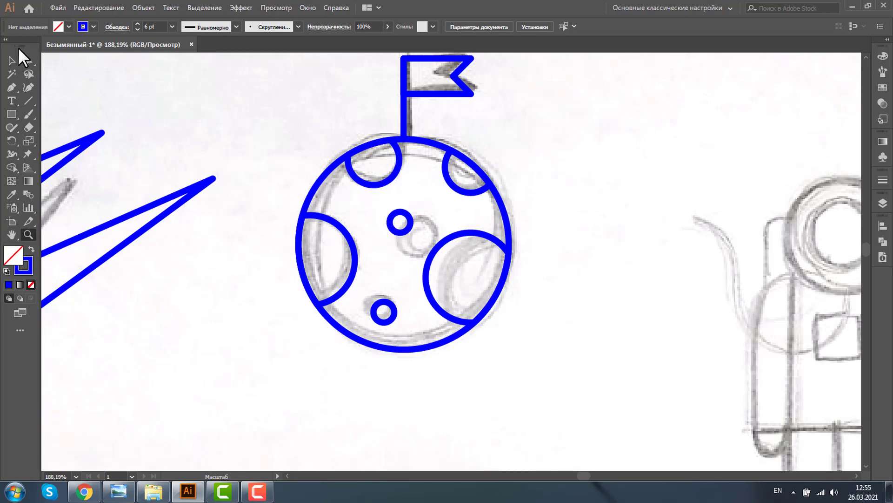
{"action": "left_click", "coordinate": [12, 60]}
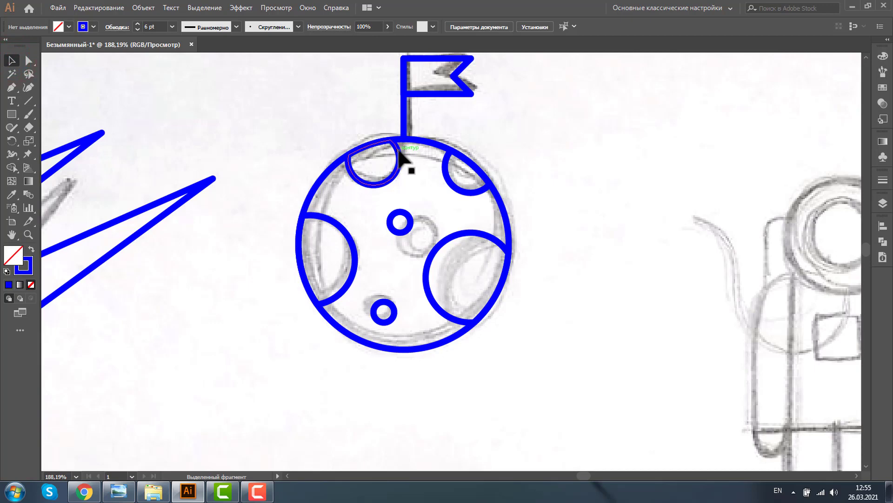
{"action": "double_click", "coordinate": [423, 148]}
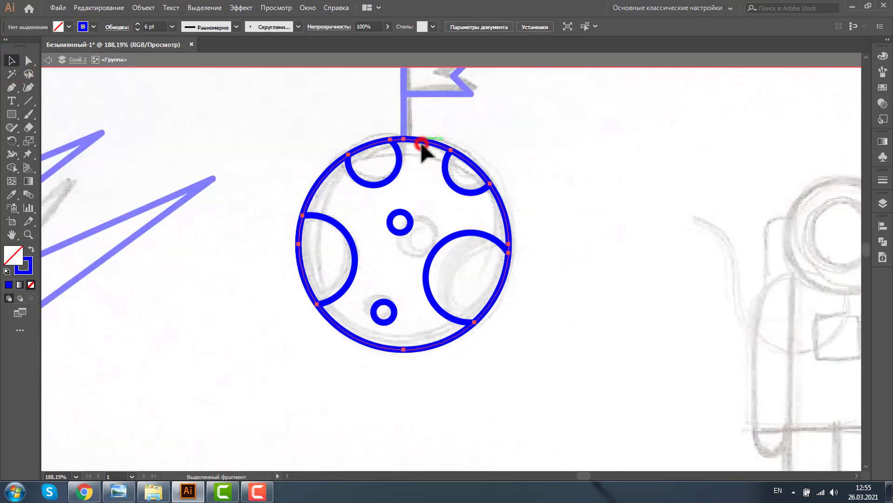
{"action": "left_click", "coordinate": [423, 148]}
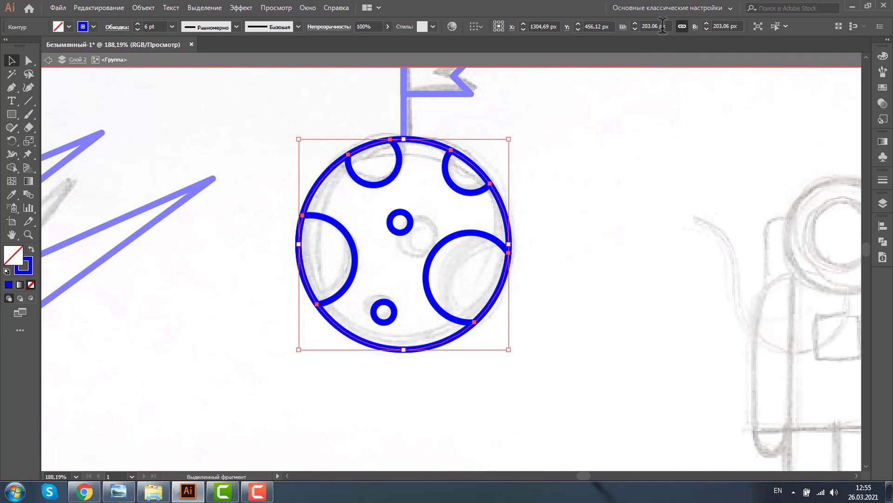
{"action": "left_click", "coordinate": [217, 144]}
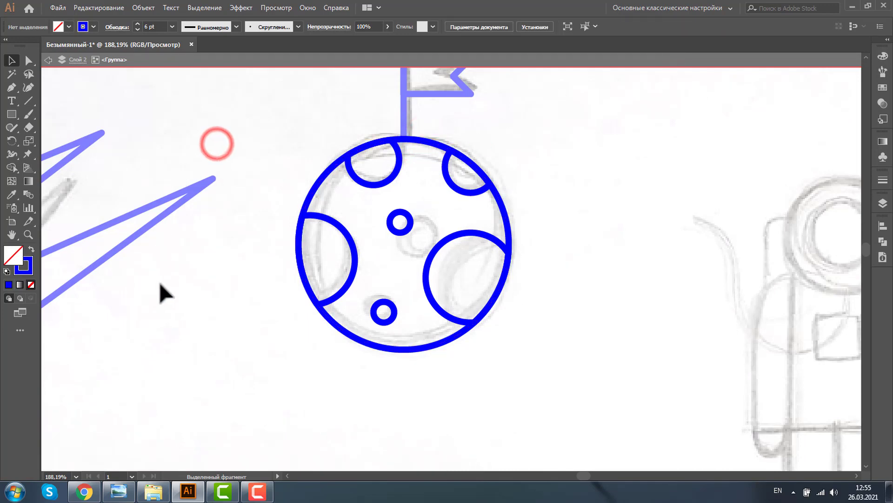
{"action": "double_click", "coordinate": [26, 234]}
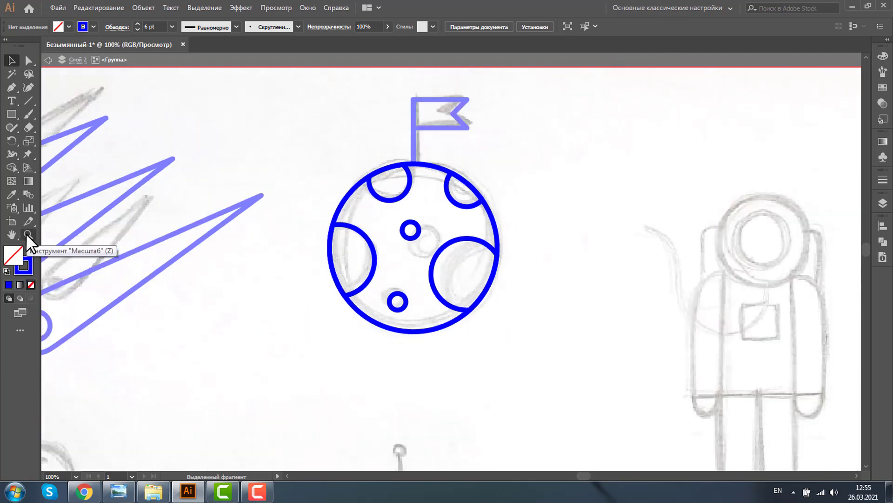
{"action": "key", "text": "ctrl+minus"}
{"action": "key", "text": "ctrl+minus"}
{"action": "key", "text": "ctrl+minus"}
{"action": "double_click", "coordinate": [136, 285]}
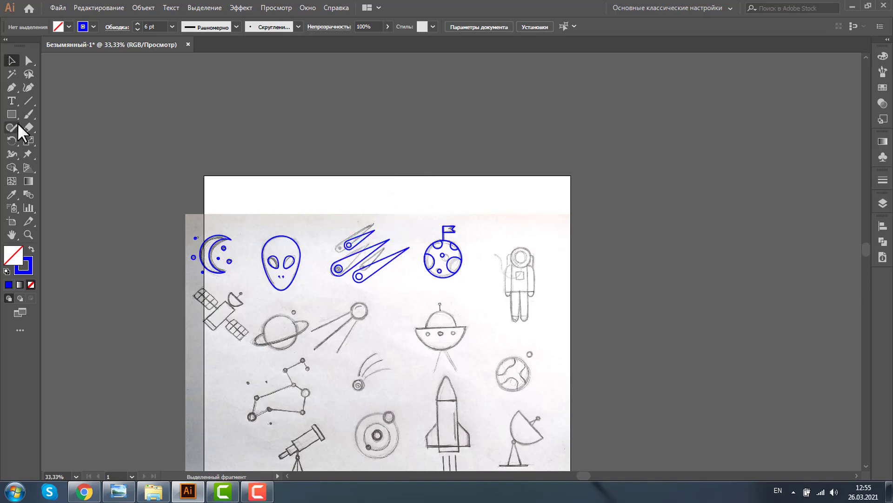
Step: Draw a circle over the Saturn sketch and set its width to 203 px
{"action": "key", "text": "l"}
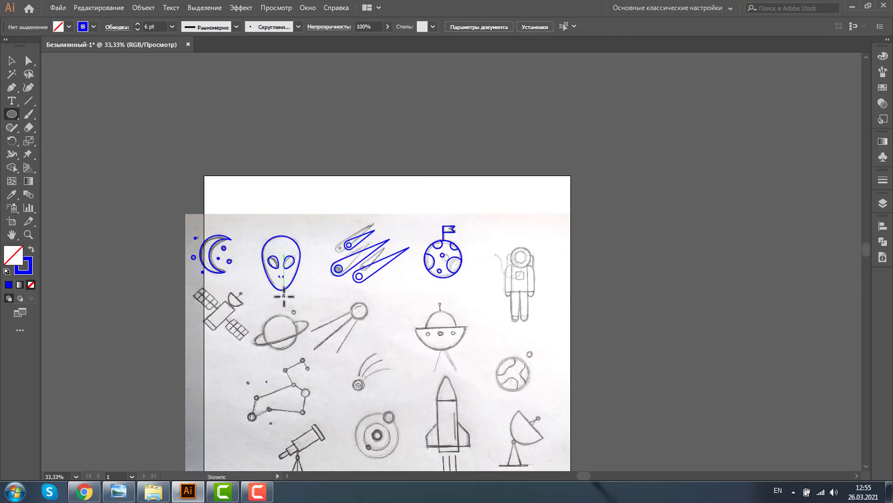
{"action": "left_click_drag", "start_coordinate": [283, 296], "coordinate": [334, 345]}
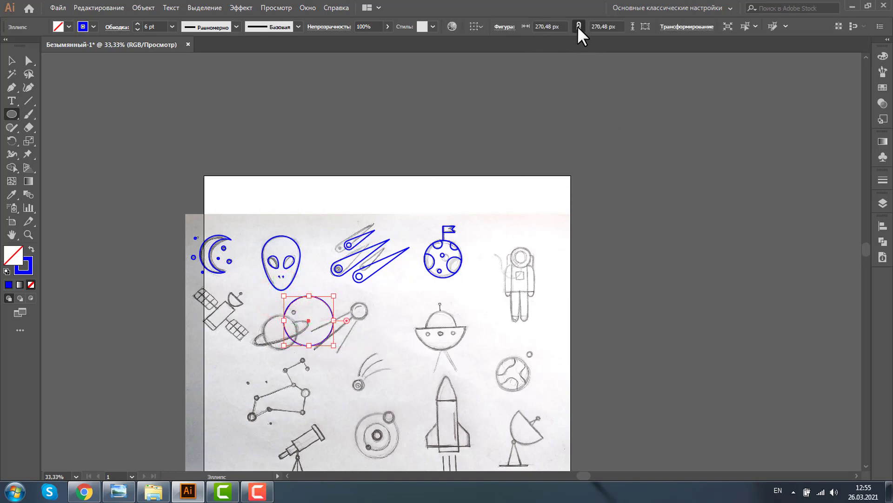
{"action": "double_click", "coordinate": [543, 26]}
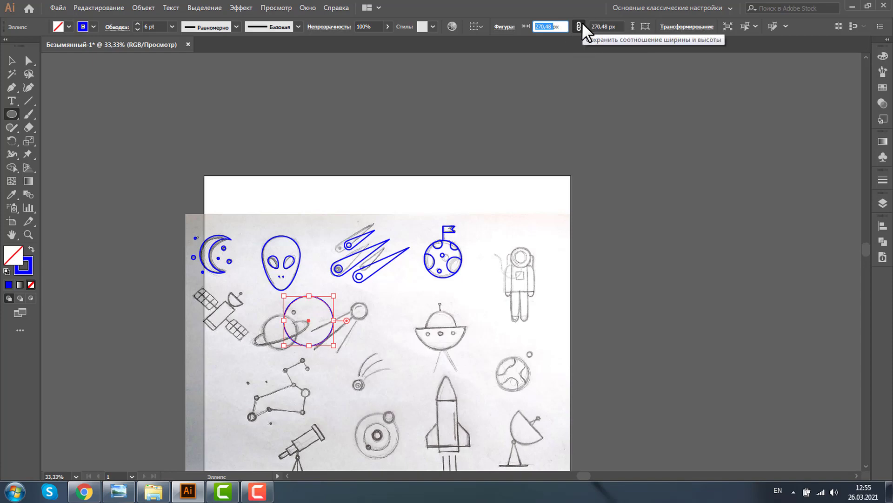
{"action": "type", "text": "203px"}
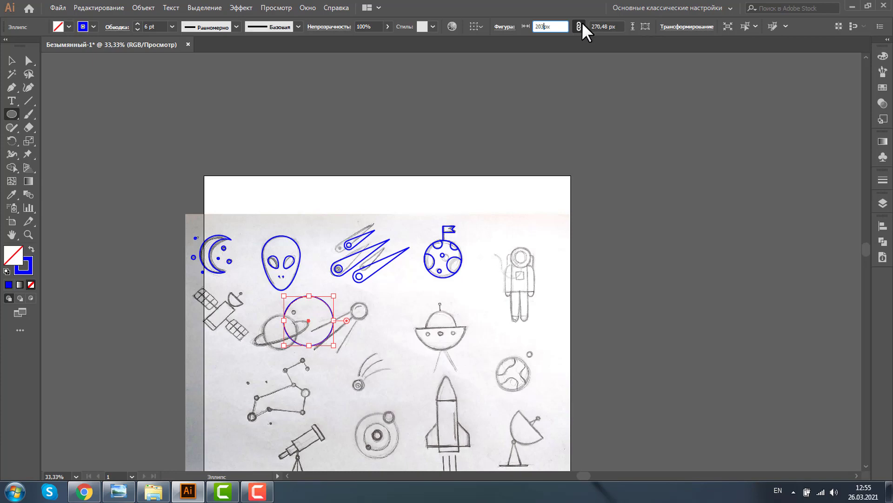
{"action": "key", "text": "Return"}
Step: Copy the circle onto the Earth-like planet sketch and move the original onto Saturn's body
{"action": "left_click", "coordinate": [12, 60]}
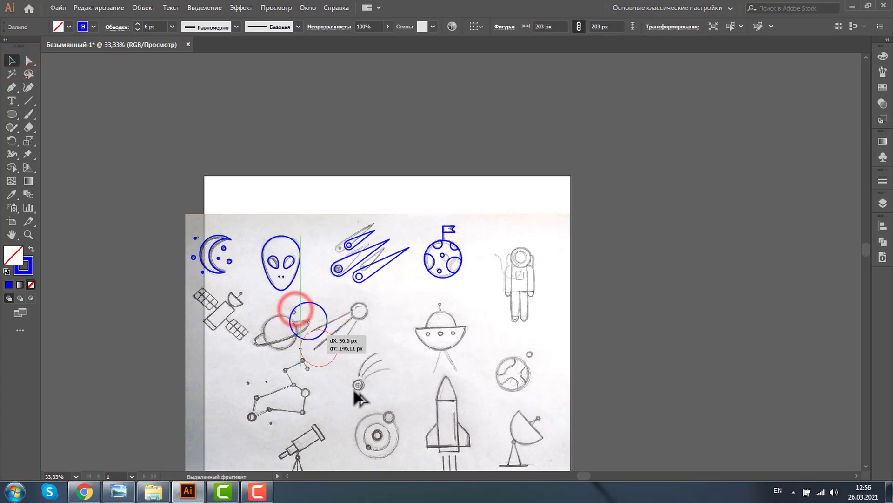
{"action": "left_click_drag", "start_coordinate": [296, 316], "coordinate": [508, 373]}
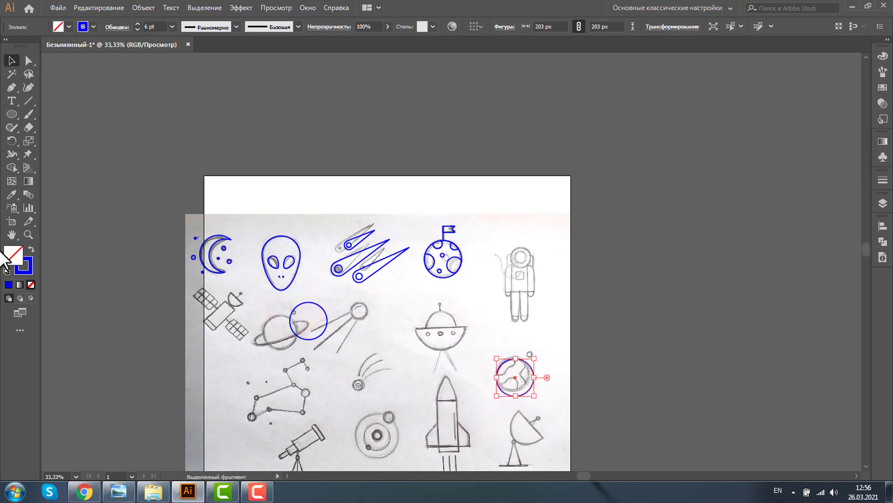
{"action": "left_click", "coordinate": [28, 235]}
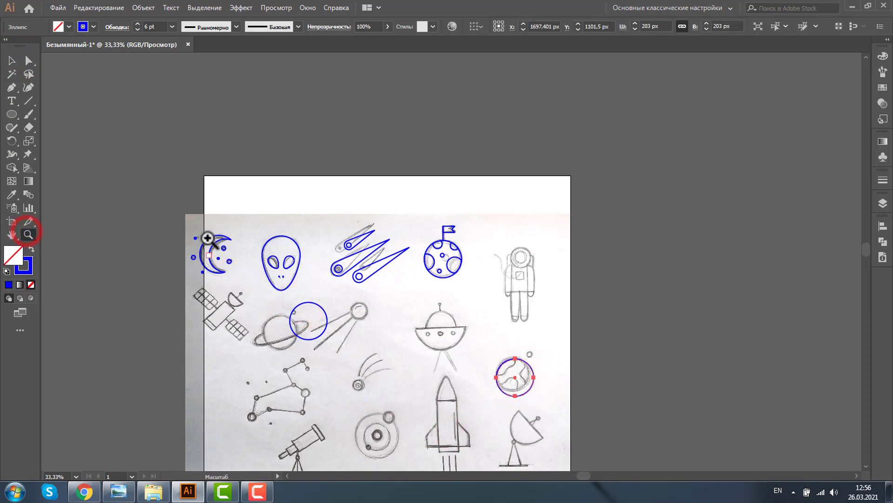
{"action": "left_click_drag", "start_coordinate": [220, 255], "coordinate": [523, 393]}
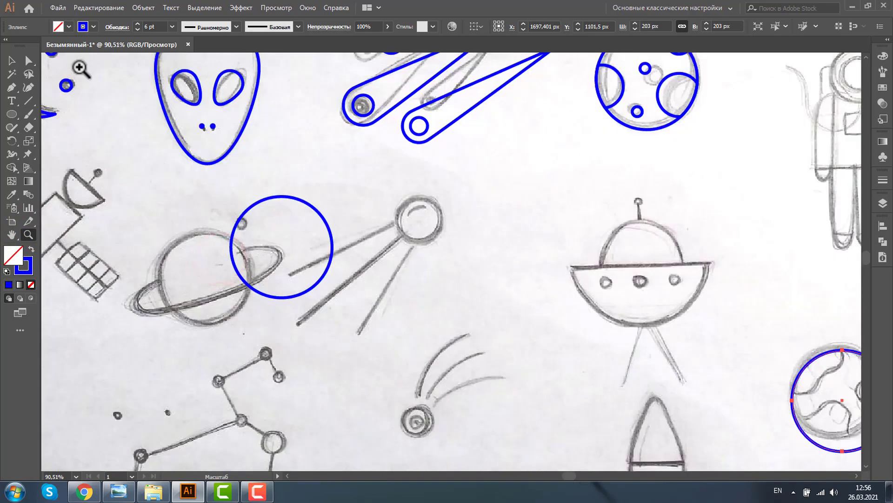
{"action": "left_click", "coordinate": [11, 60]}
{"action": "left_click_drag", "start_coordinate": [305, 200], "coordinate": [229, 240]}
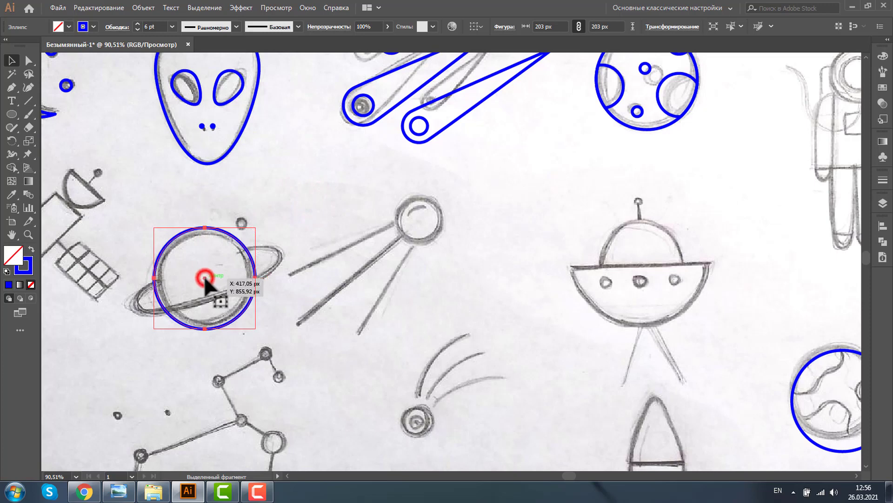
Step: Copy the Saturn circle, shrink it to about 28.8 px, and place it on the little moon
{"action": "left_click_drag", "start_coordinate": [205, 281], "coordinate": [272, 192]}
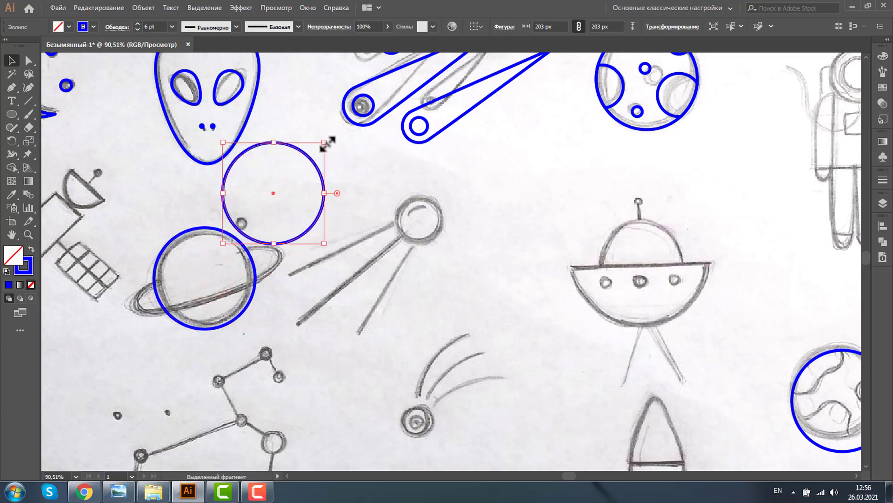
{"action": "left_click_drag", "start_coordinate": [328, 144], "coordinate": [243, 233]}
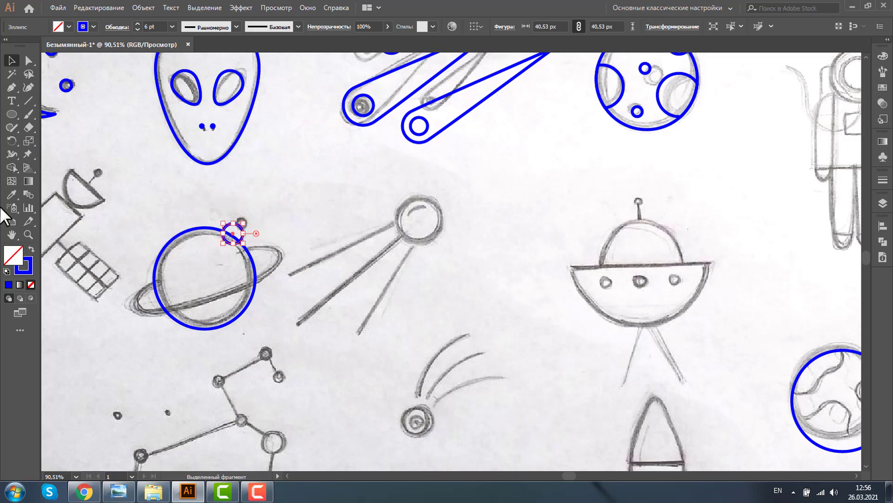
{"action": "left_click", "coordinate": [28, 234]}
{"action": "left_click_drag", "start_coordinate": [126, 206], "coordinate": [350, 346]}
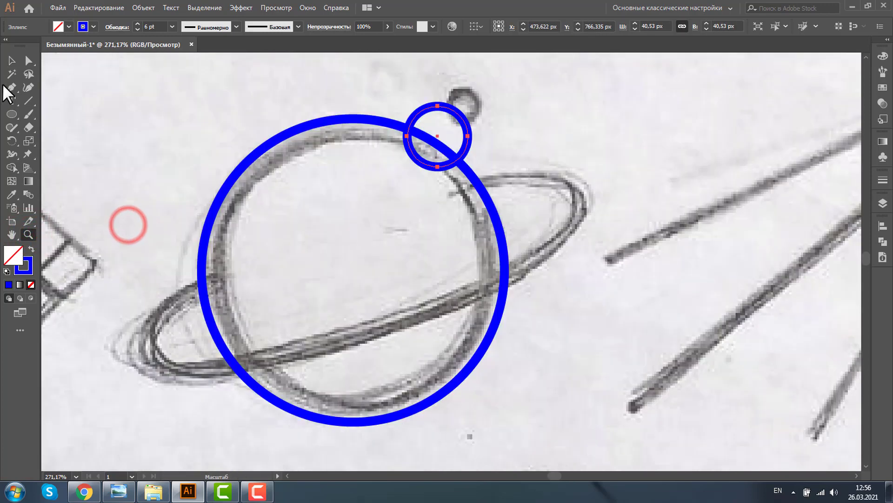
{"action": "left_click", "coordinate": [11, 60]}
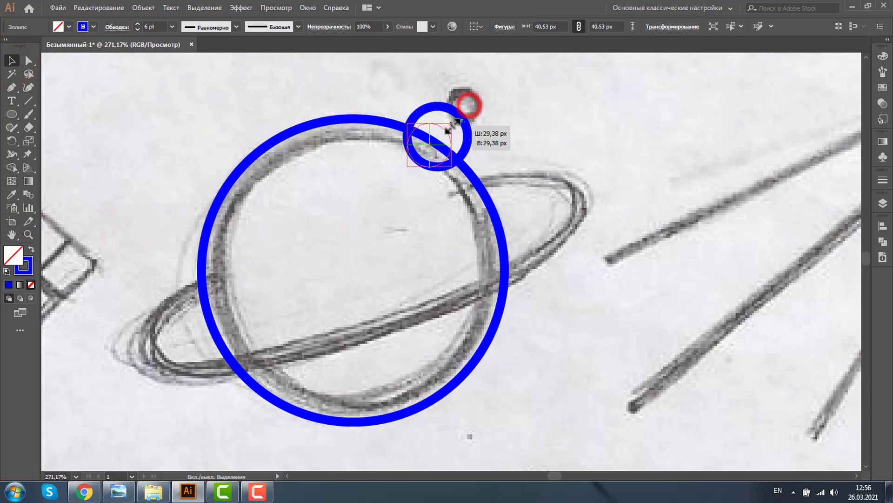
{"action": "left_click_drag", "start_coordinate": [468, 106], "coordinate": [450, 124]}
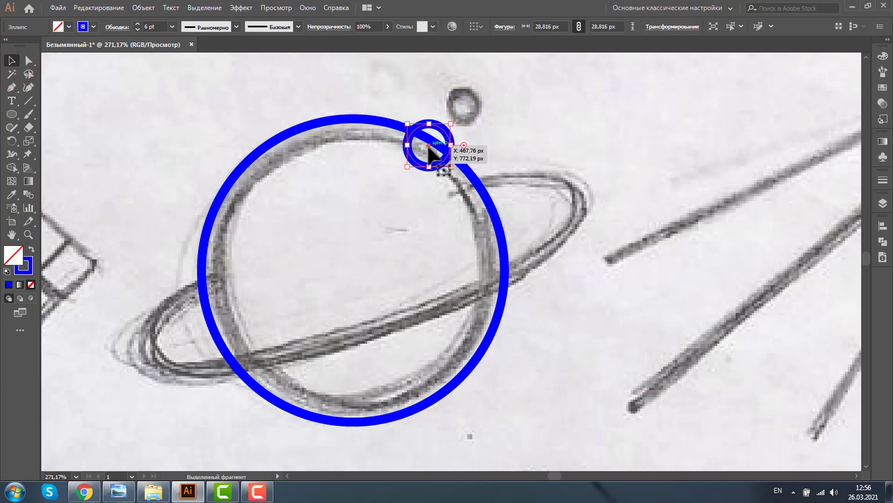
{"action": "left_click_drag", "start_coordinate": [428, 145], "coordinate": [461, 102]}
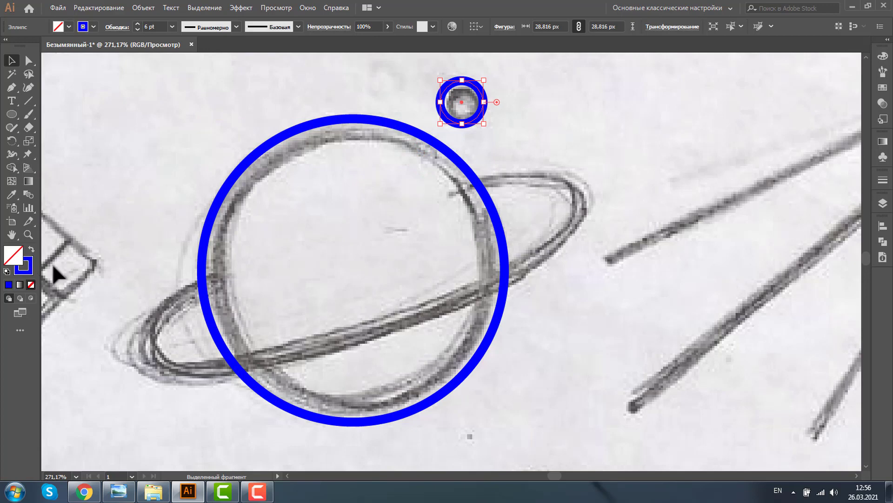
{"action": "left_click", "coordinate": [12, 114]}
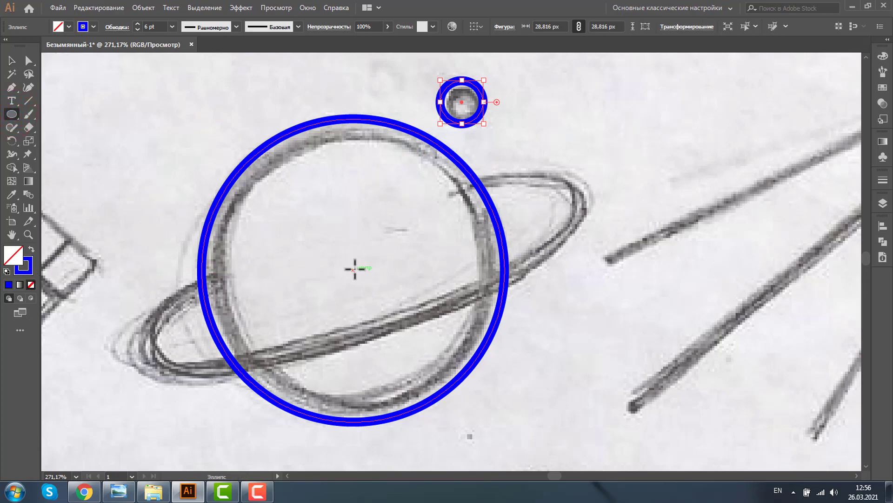
Step: Draw a wide ring ellipse across the planet and cut it at both crossings with Scissors
{"action": "left_click_drag", "start_coordinate": [355, 270], "coordinate": [587, 342]}
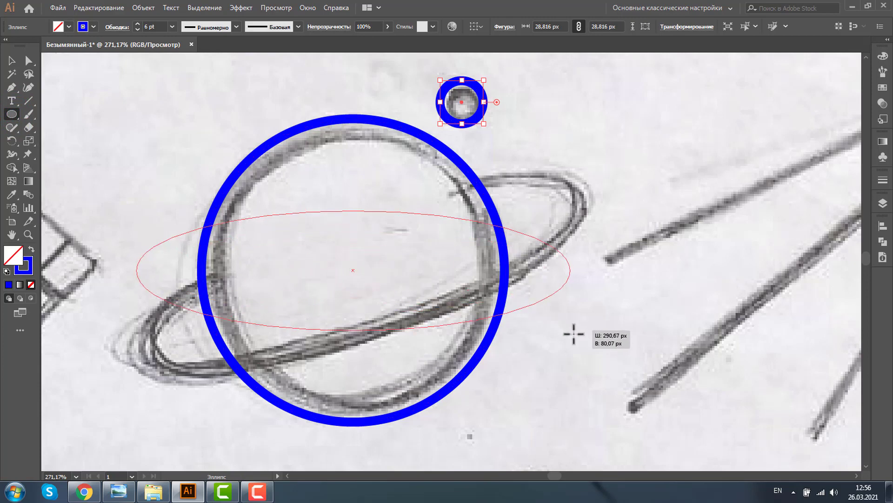
{"action": "left_click_drag", "start_coordinate": [588, 342], "coordinate": [602, 348]}
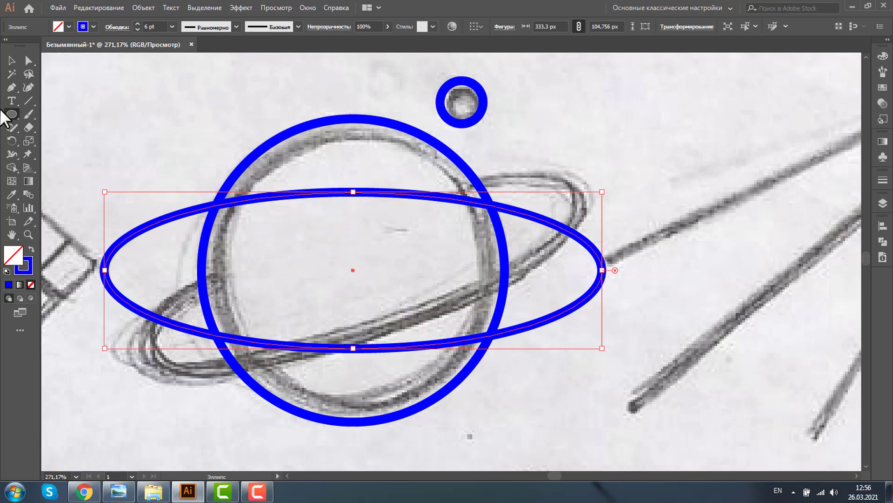
{"action": "left_click", "coordinate": [12, 63]}
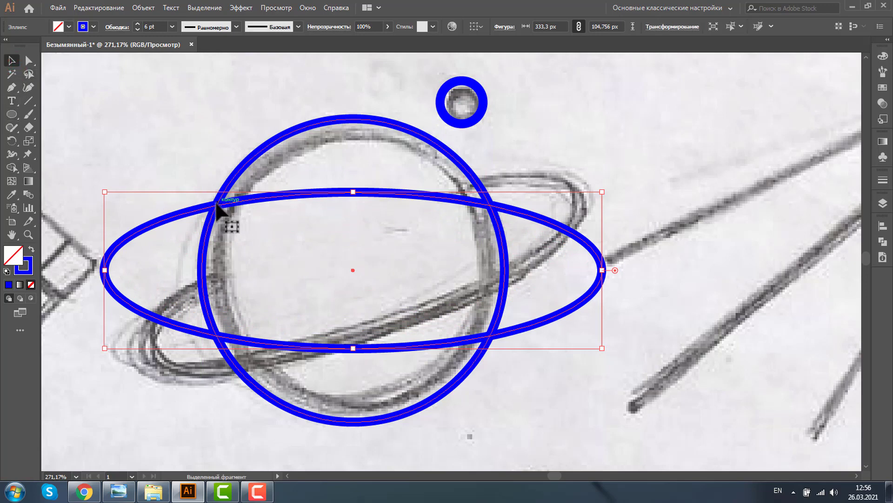
{"action": "left_click", "coordinate": [30, 125]}
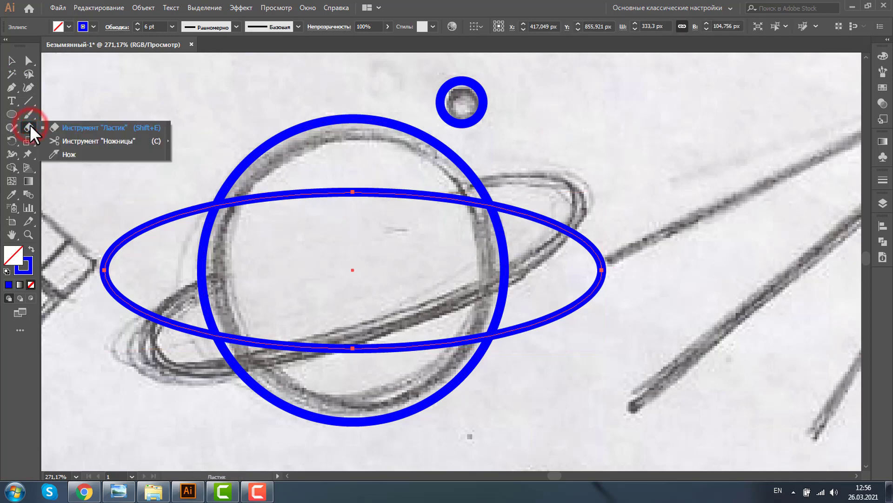
{"action": "left_click", "coordinate": [81, 142]}
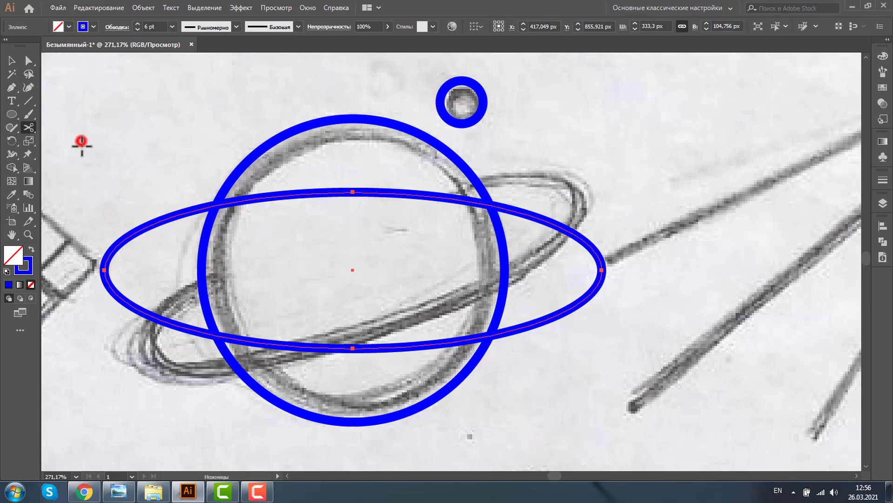
{"action": "left_click", "coordinate": [215, 205]}
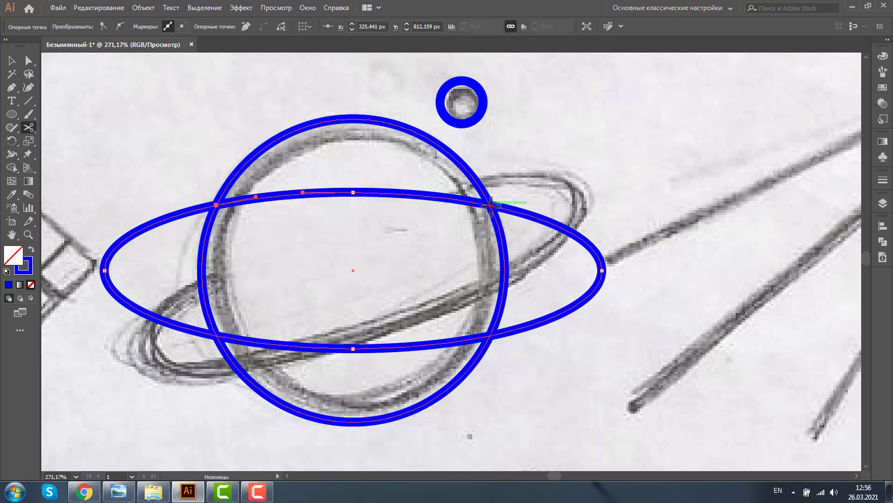
{"action": "left_click", "coordinate": [491, 205]}
Step: Delete the ring's upper arc and select the planet together with its ring
{"action": "left_click", "coordinate": [11, 61]}
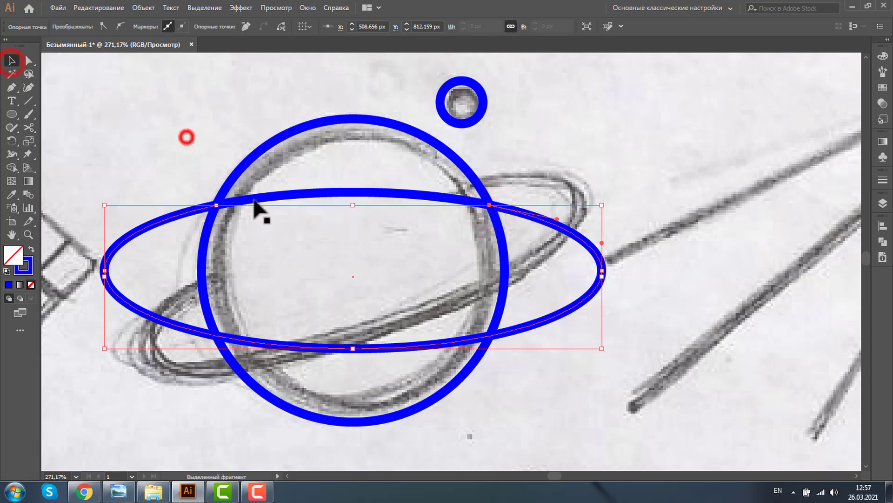
{"action": "left_click_drag", "start_coordinate": [263, 197], "coordinate": [188, 258]}
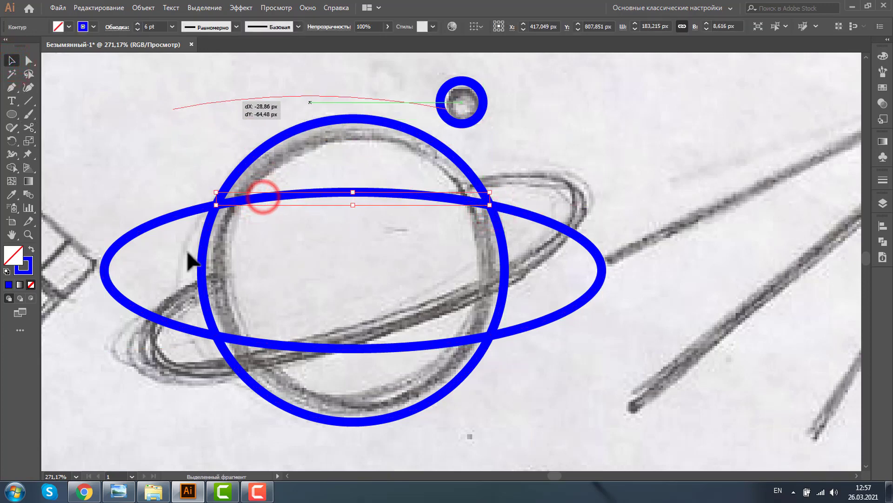
{"action": "left_click_drag", "start_coordinate": [159, 222], "coordinate": [107, 177]}
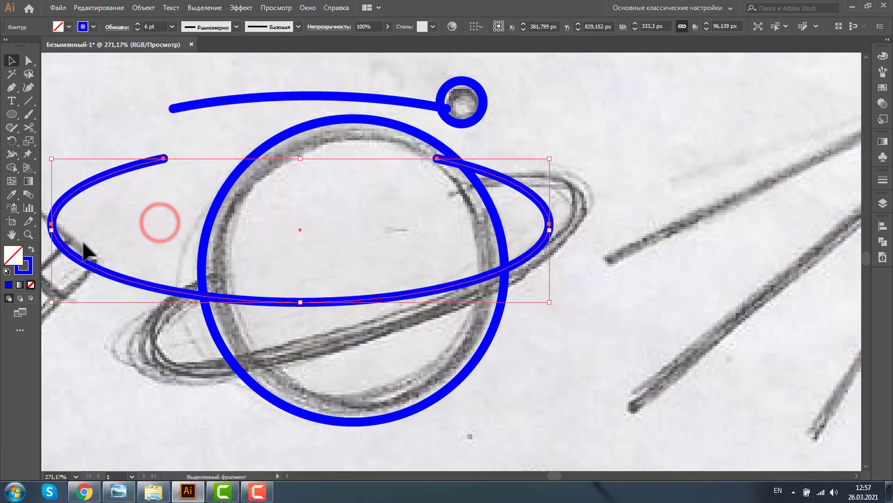
{"action": "key", "text": "ctrl+z"}
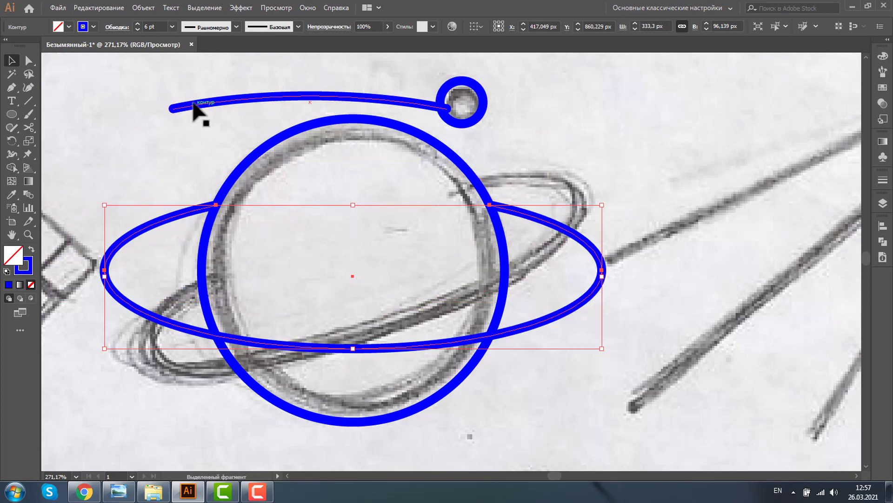
{"action": "left_click", "coordinate": [191, 104]}
{"action": "key", "text": "Delete"}
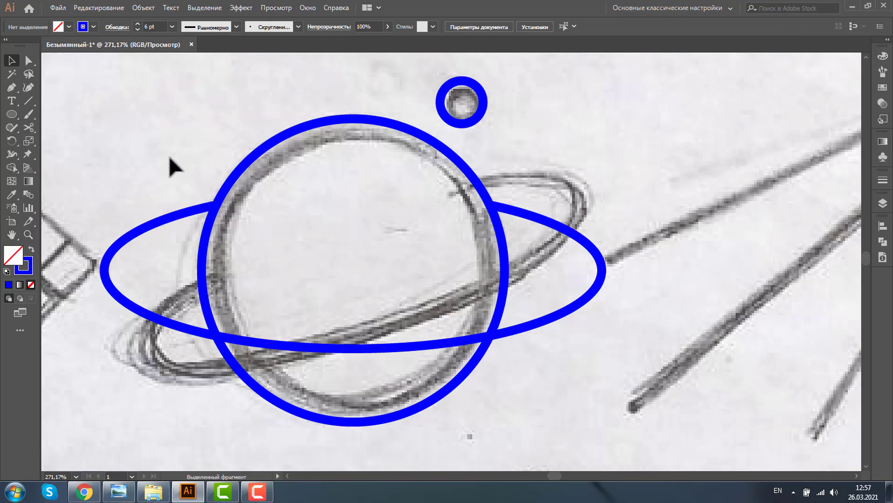
{"action": "left_click_drag", "start_coordinate": [171, 161], "coordinate": [249, 241]}
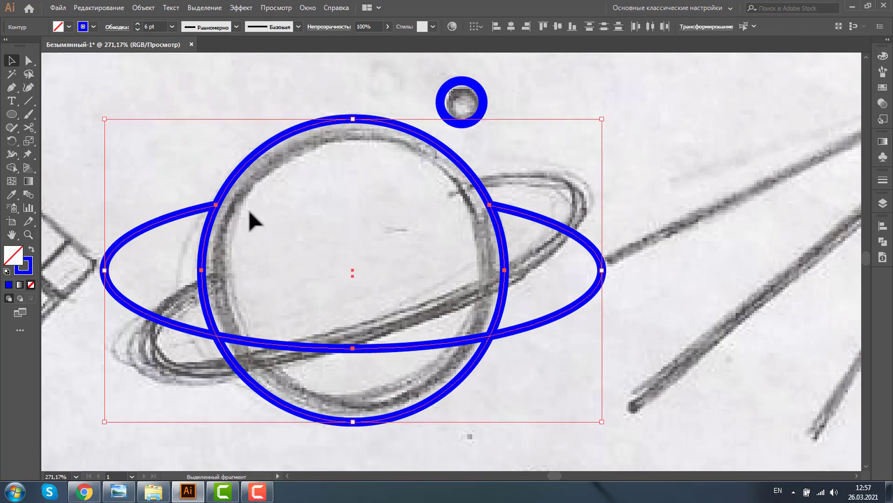
{"action": "right_click", "coordinate": [228, 179]}
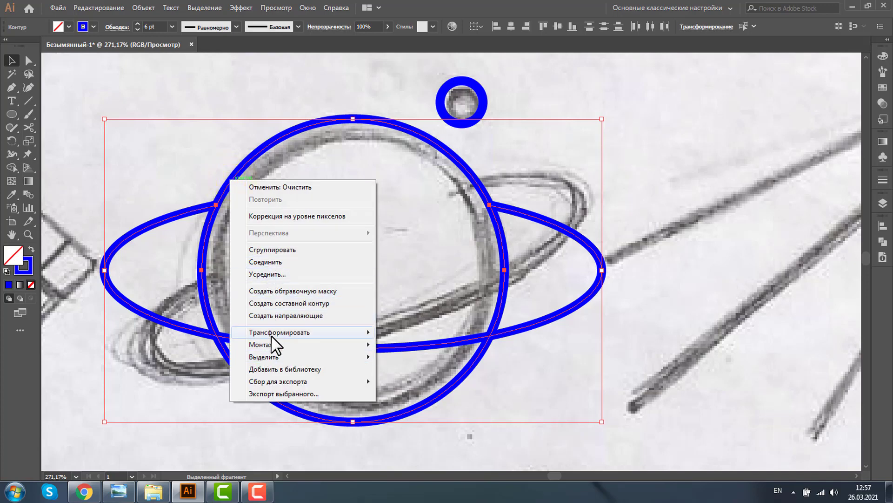
Step: Rotate the planet and its ring together by 20°
{"action": "mouse_move", "coordinate": [279, 332]}
{"action": "left_click", "coordinate": [403, 359]}
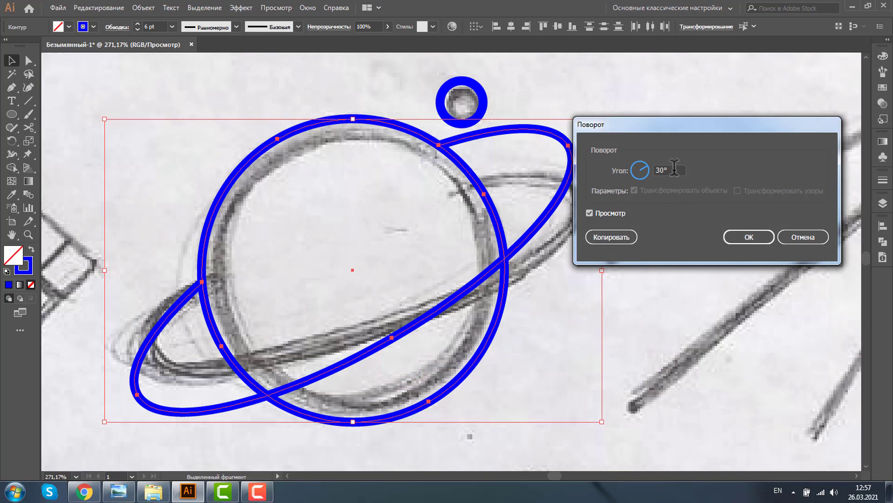
{"action": "type", "text": "20"}
{"action": "left_click", "coordinate": [733, 239]}
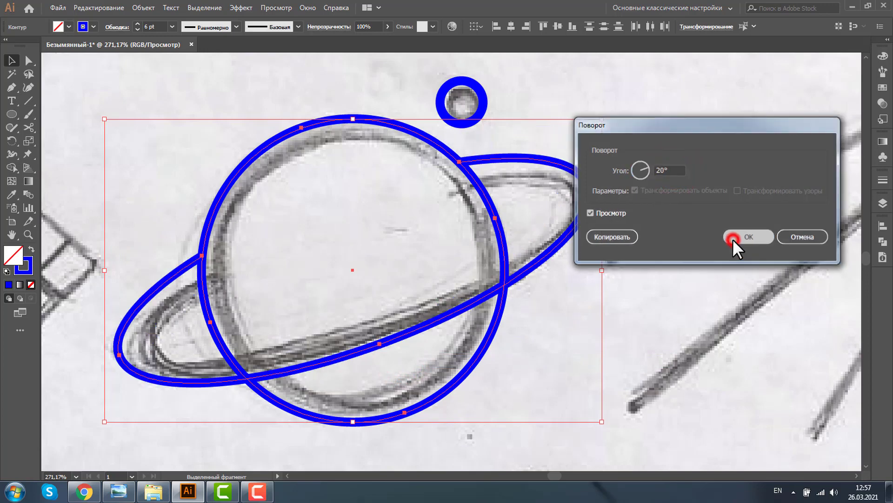
Step: Zoom out and close in on the Earth-like planet sketch
{"action": "left_click", "coordinate": [28, 234]}
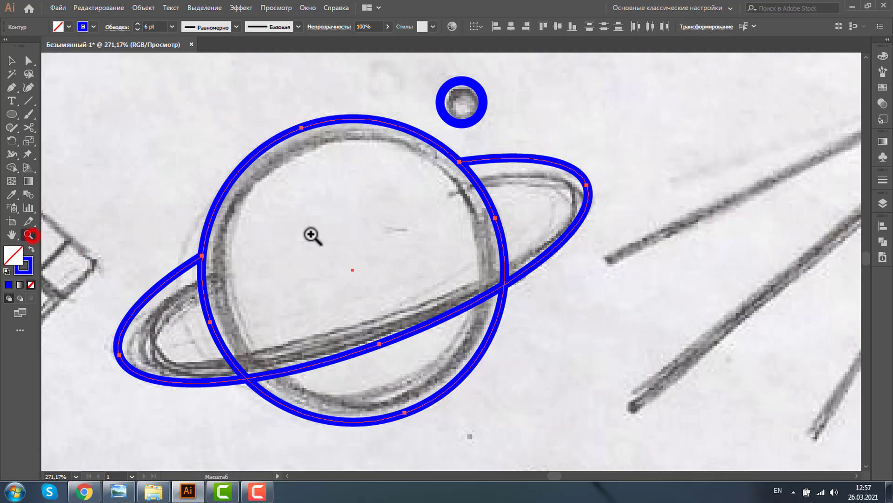
{"action": "left_click", "coordinate": [474, 225], "text": "alt"}
{"action": "left_click", "coordinate": [533, 214], "text": "alt"}
{"action": "left_click", "coordinate": [612, 285], "text": "alt"}
{"action": "left_click", "coordinate": [619, 328], "text": "alt"}
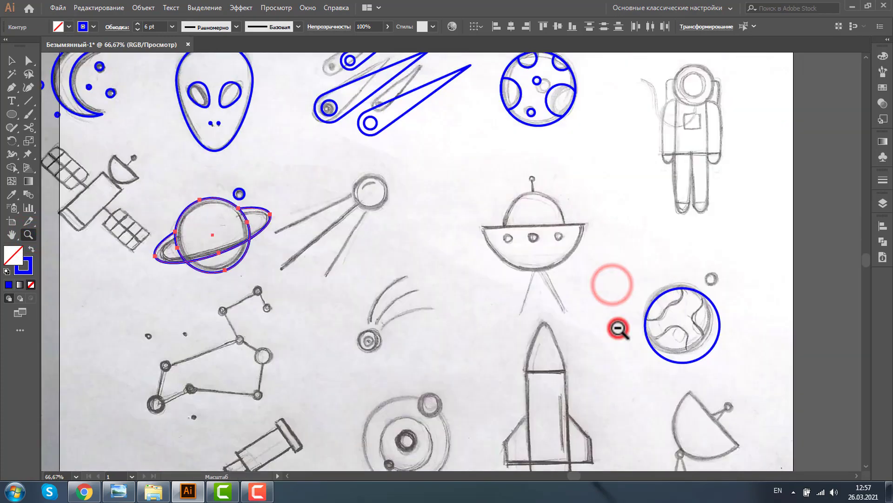
{"action": "mouse_move", "coordinate": [614, 232]}
{"action": "left_mouse_down"}
{"action": "mouse_move", "coordinate": [684, 340]}
{"action": "mouse_move", "coordinate": [766, 385]}
{"action": "left_mouse_up"}
Step: Duplicate the Earth circle, shrink it to about 27.5 px, and place it on the small moon
{"action": "left_click", "coordinate": [15, 64]}
{"action": "left_click", "coordinate": [468, 215]}
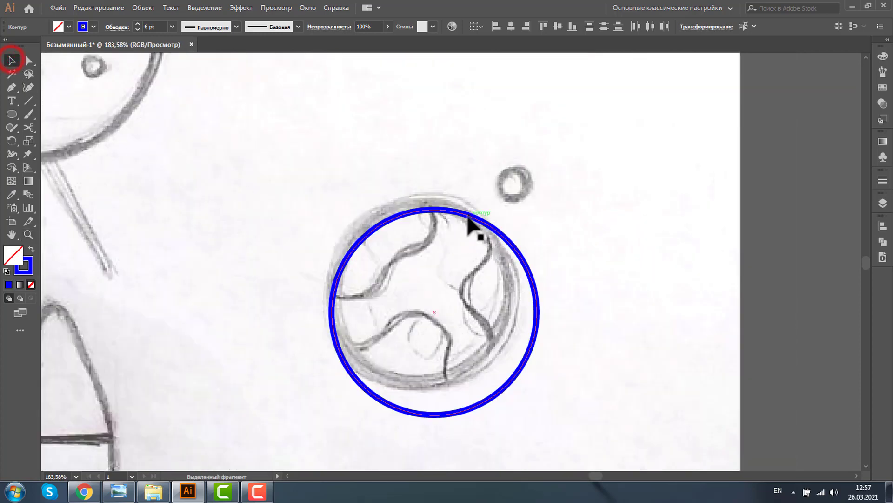
{"action": "mouse_move", "coordinate": [468, 216]}
{"action": "left_mouse_down"}
{"action": "mouse_move", "coordinate": [616, 135]}
{"action": "mouse_move", "coordinate": [626, 110]}
{"action": "left_mouse_up"}
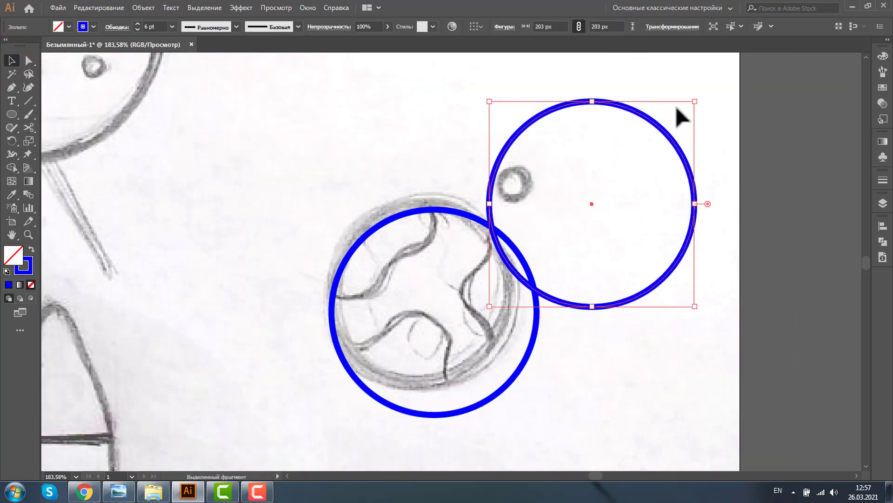
{"action": "left_click_drag", "start_coordinate": [698, 100], "coordinate": [523, 238]}
{"action": "left_click_drag", "start_coordinate": [499, 293], "coordinate": [512, 188]}
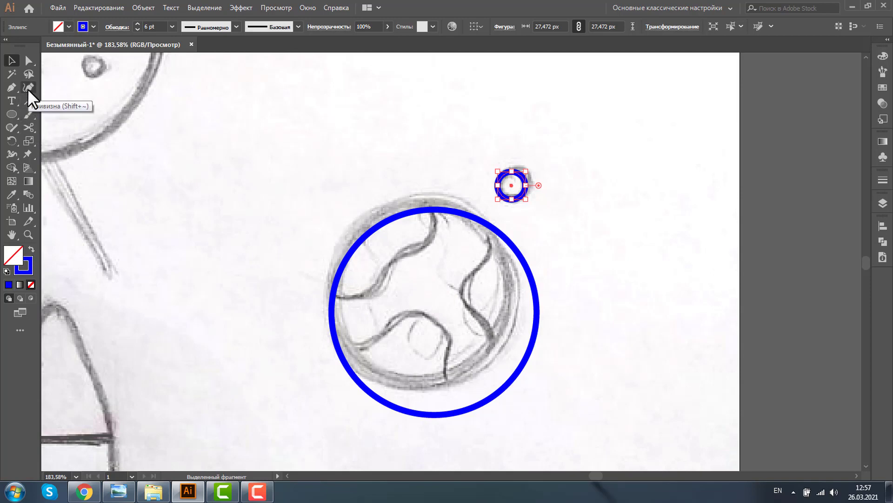
Step: Draw a wavy continent line from the planet's top past its left edge
{"action": "left_click", "coordinate": [11, 87]}
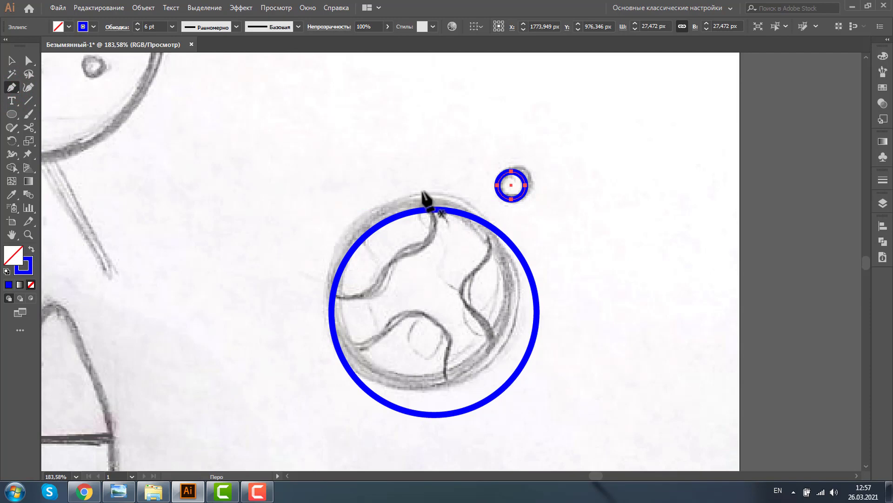
{"action": "left_click", "coordinate": [422, 191]}
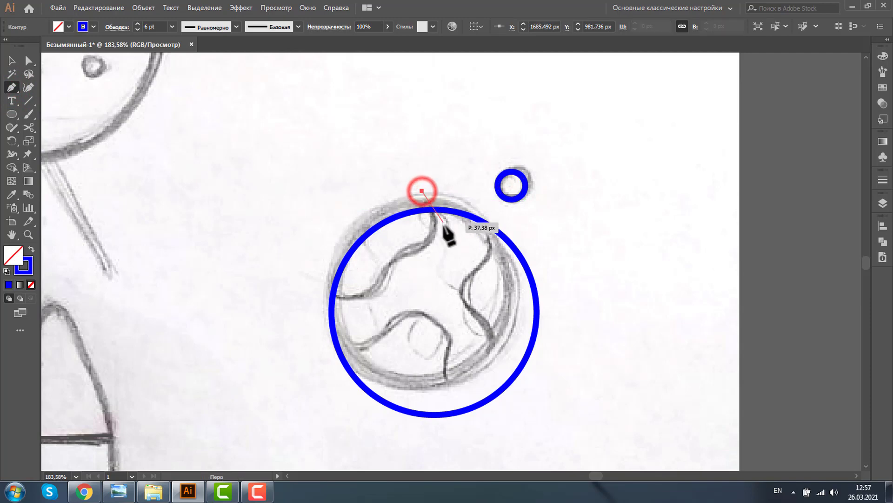
{"action": "mouse_move", "coordinate": [435, 229]}
{"action": "left_mouse_down"}
{"action": "mouse_move", "coordinate": [432, 241]}
{"action": "mouse_move", "coordinate": [382, 266]}
{"action": "mouse_move", "coordinate": [355, 302]}
{"action": "left_mouse_up"}
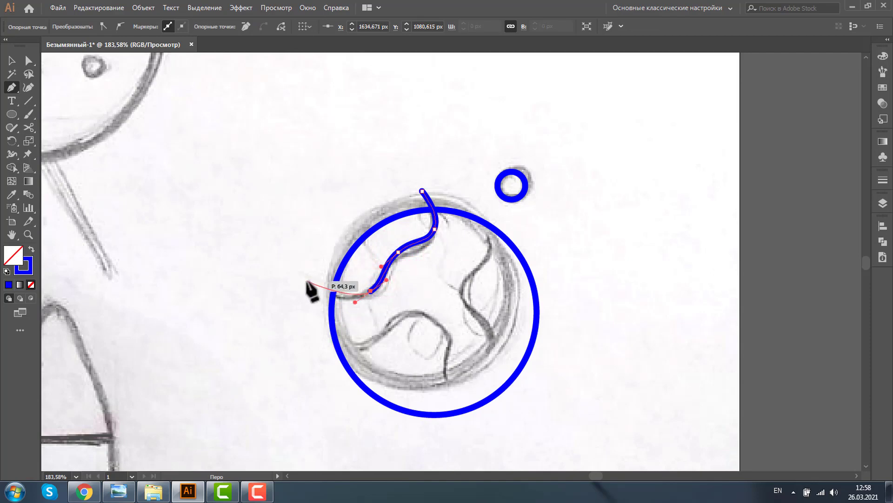
{"action": "left_click_drag", "start_coordinate": [307, 281], "coordinate": [308, 271]}
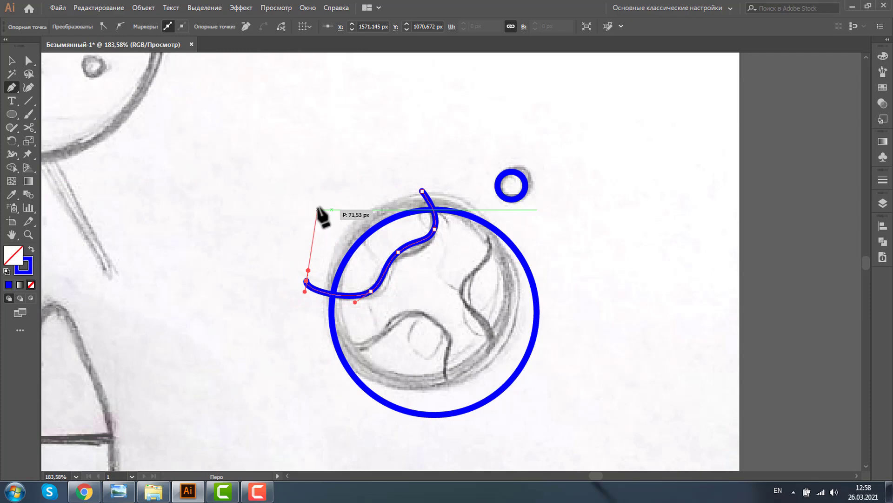
{"action": "left_click", "coordinate": [26, 235]}
{"action": "left_click_drag", "start_coordinate": [263, 166], "coordinate": [634, 426]}
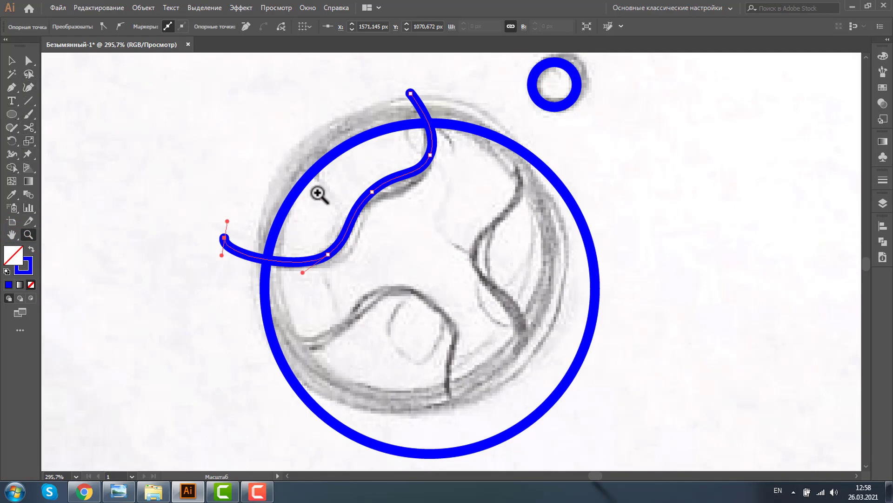
Step: Draw a second continent curve from the upper right bending down past the bottom
{"action": "key", "text": "p"}
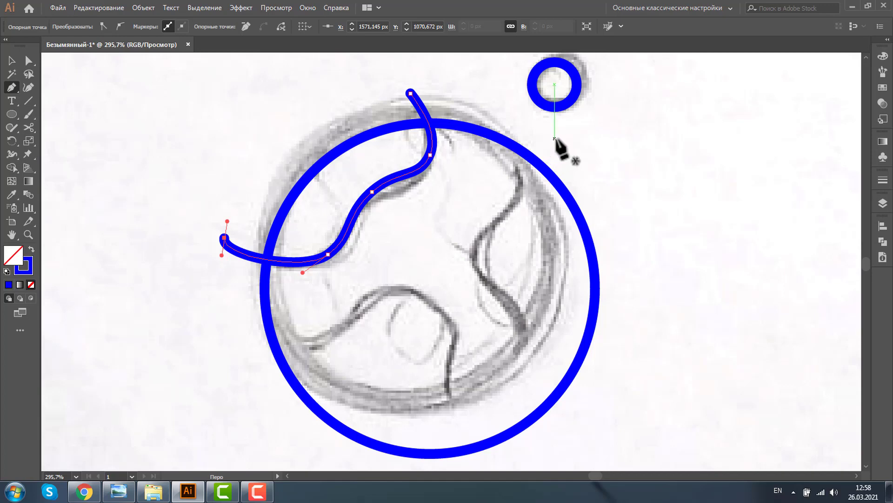
{"action": "left_click", "coordinate": [553, 138]}
{"action": "left_click_drag", "start_coordinate": [541, 196], "coordinate": [471, 263]}
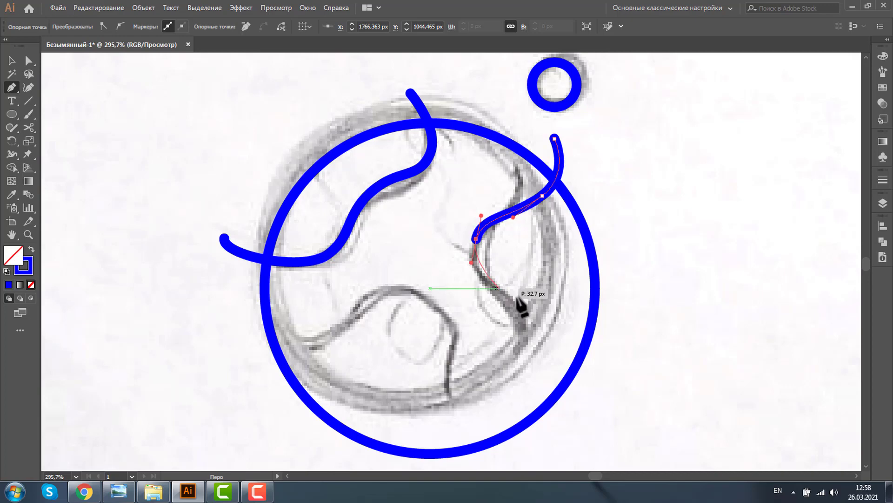
{"action": "left_click_drag", "start_coordinate": [546, 321], "coordinate": [538, 366]}
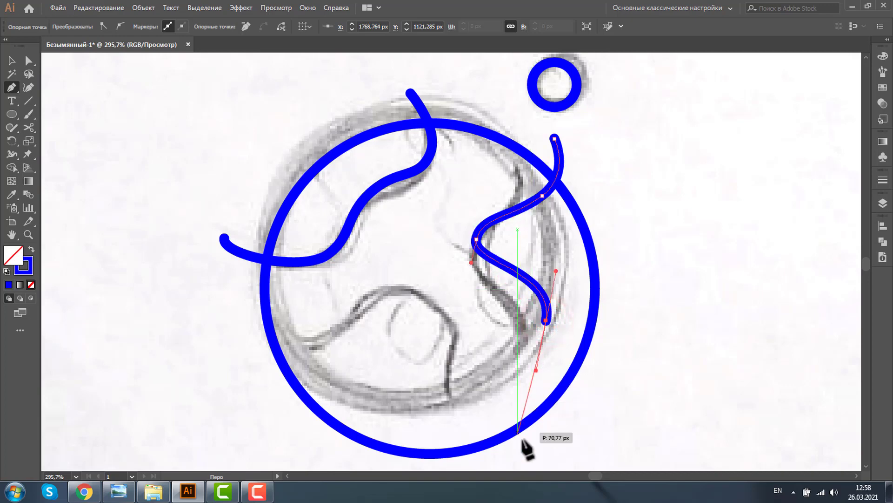
{"action": "mouse_move", "coordinate": [539, 451]}
{"action": "left_mouse_down"}
{"action": "mouse_move", "coordinate": [577, 473]}
{"action": "mouse_move", "coordinate": [597, 435]}
{"action": "left_mouse_up"}
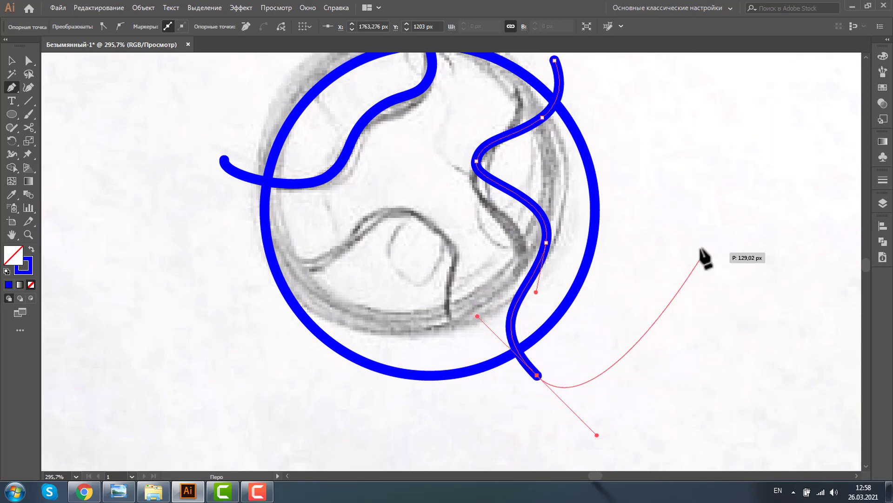
{"action": "key", "text": "Escape"}
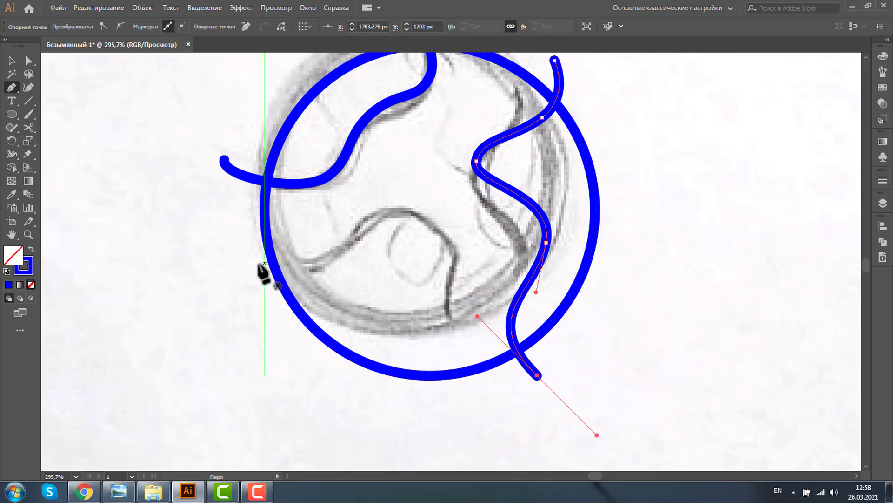
Step: Draw a third continent curve from the left edge through the lower interior to below the circle
{"action": "mouse_move", "coordinate": [233, 258]}
{"action": "left_mouse_down"}
{"action": "mouse_move", "coordinate": [311, 282]}
{"action": "mouse_move", "coordinate": [340, 277]}
{"action": "left_mouse_up"}
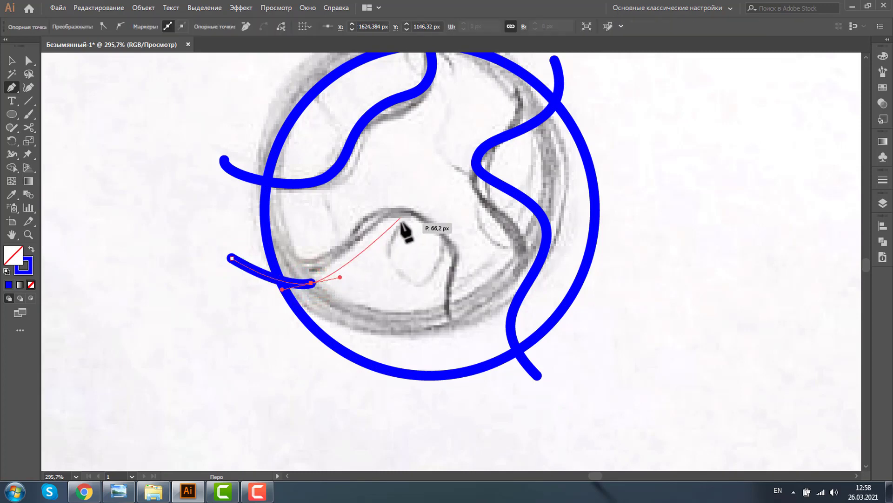
{"action": "left_click_drag", "start_coordinate": [402, 217], "coordinate": [475, 243]}
{"action": "left_click_drag", "start_coordinate": [432, 300], "coordinate": [397, 327]}
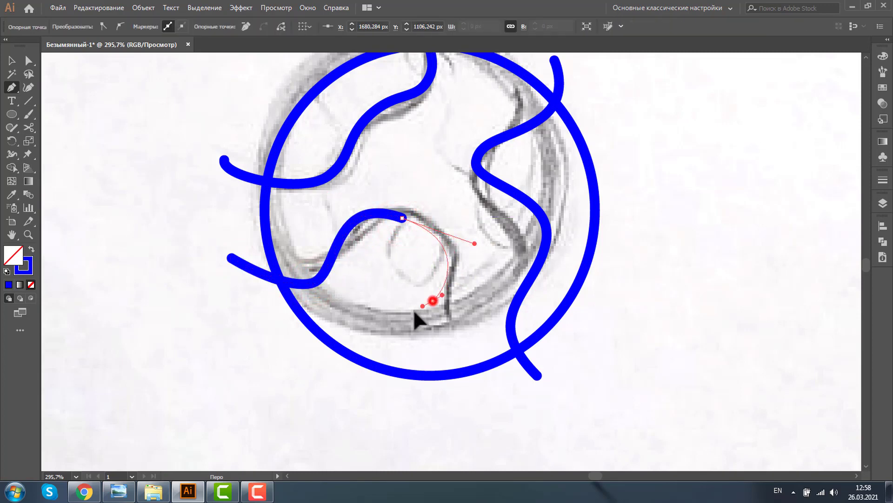
{"action": "left_click_drag", "start_coordinate": [448, 418], "coordinate": [497, 434]}
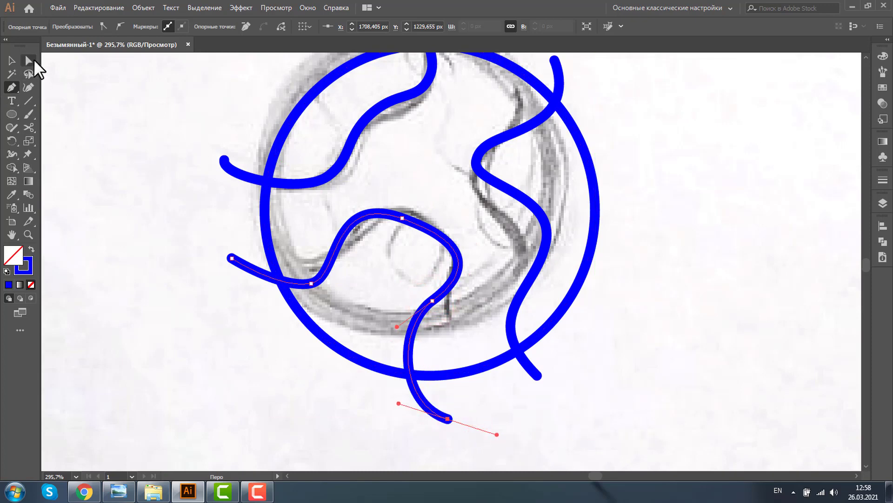
Step: Reshape the lower continent curve's anchors and handles, replacing its middle point, to match the sketch
{"action": "left_click", "coordinate": [28, 61]}
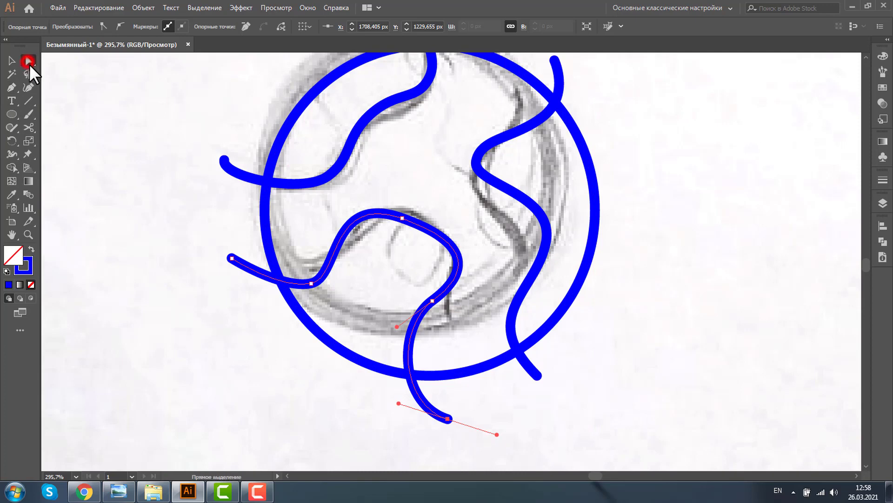
{"action": "left_click_drag", "start_coordinate": [305, 285], "coordinate": [318, 278]}
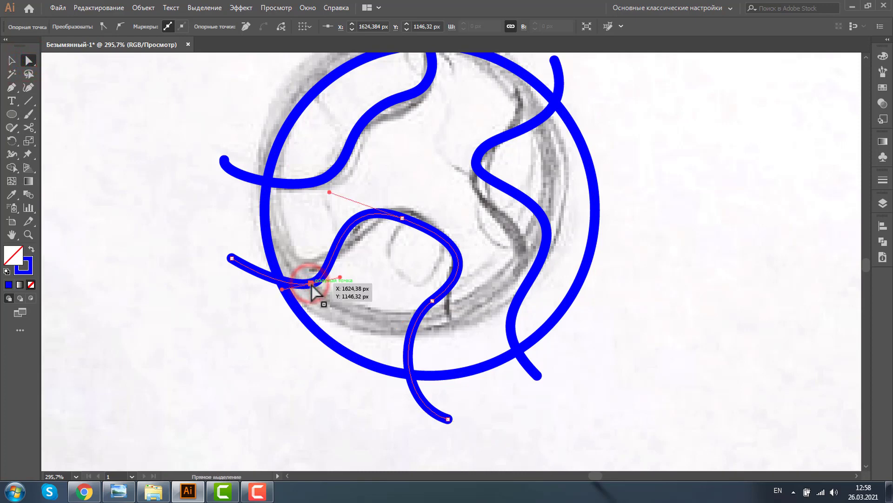
{"action": "left_click_drag", "start_coordinate": [318, 278], "coordinate": [356, 267]}
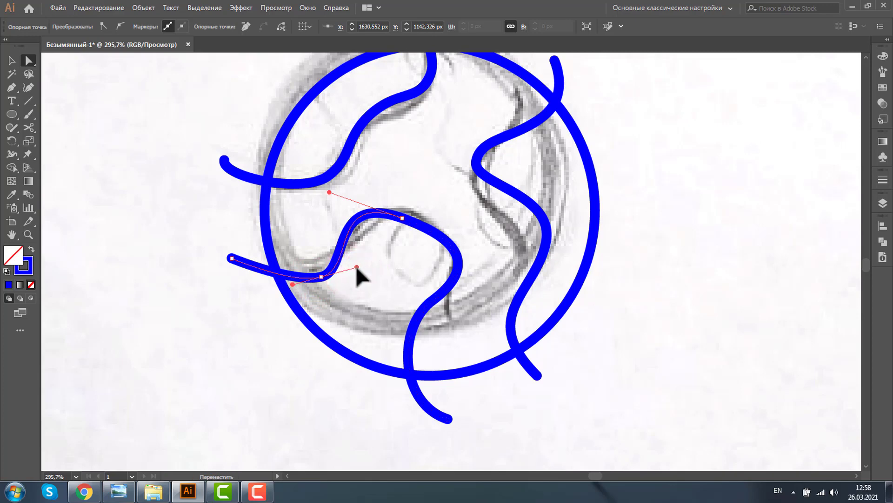
{"action": "left_click_drag", "start_coordinate": [329, 191], "coordinate": [351, 202]}
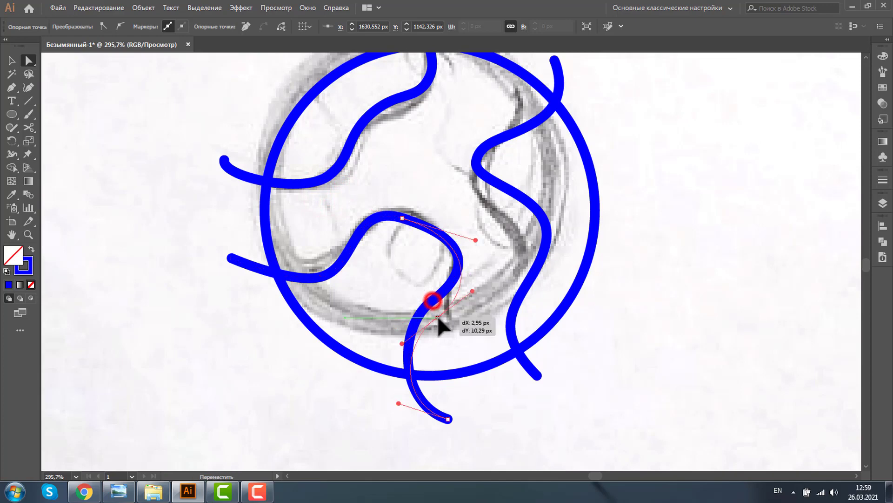
{"action": "left_click_drag", "start_coordinate": [433, 301], "coordinate": [438, 318]}
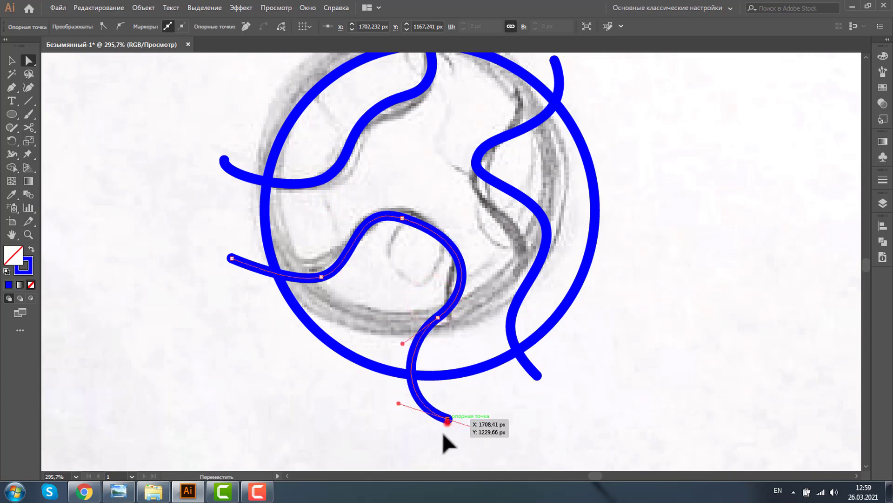
{"action": "mouse_move", "coordinate": [447, 419]}
{"action": "left_mouse_down"}
{"action": "mouse_move", "coordinate": [435, 442]}
{"action": "mouse_move", "coordinate": [363, 438]}
{"action": "left_mouse_up"}
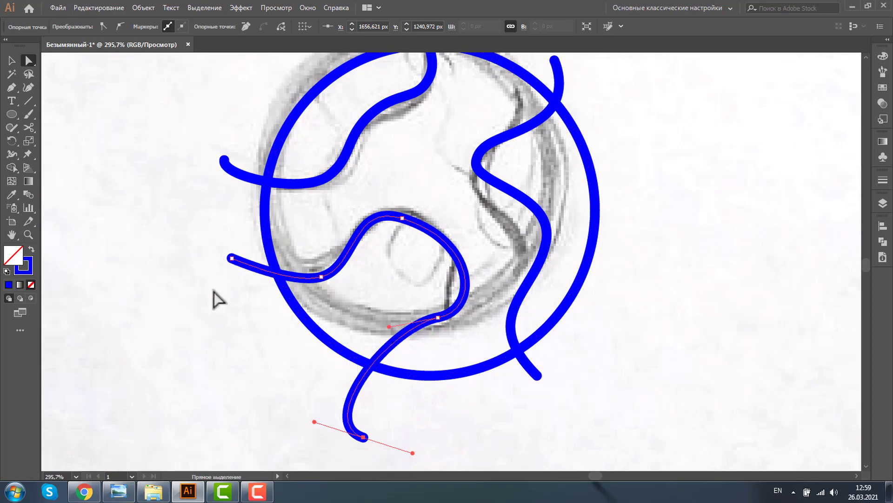
{"action": "left_click", "coordinate": [438, 317]}
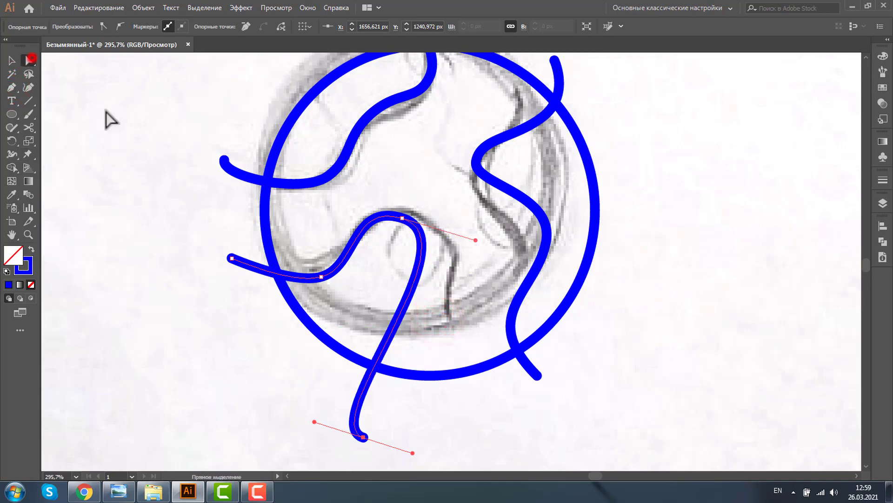
{"action": "left_click_drag", "start_coordinate": [475, 240], "coordinate": [559, 281]}
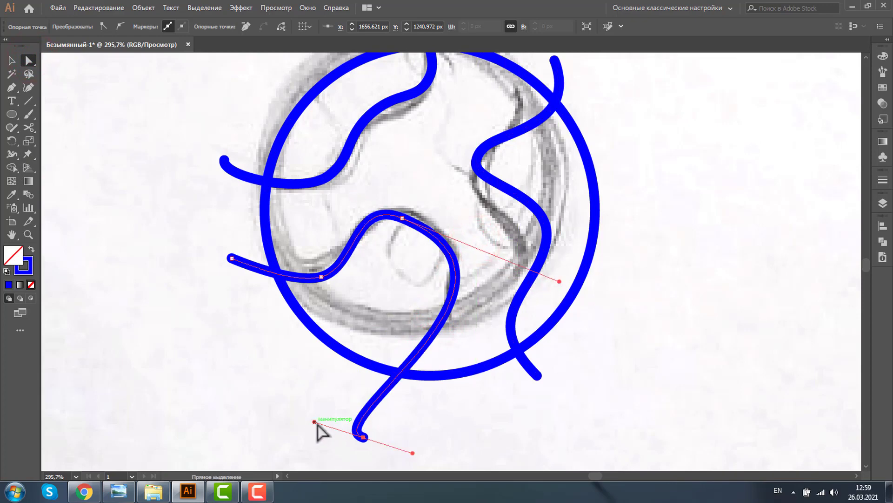
{"action": "left_click_drag", "start_coordinate": [314, 420], "coordinate": [296, 352]}
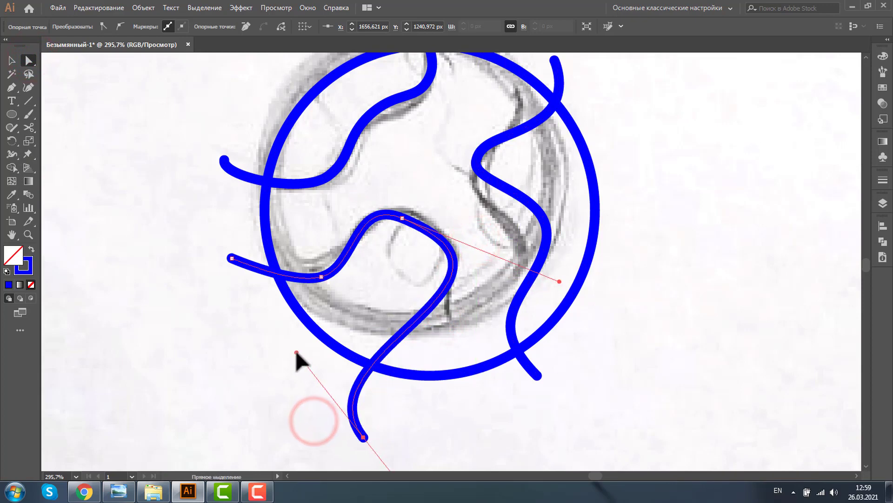
{"action": "left_click", "coordinate": [12, 87]}
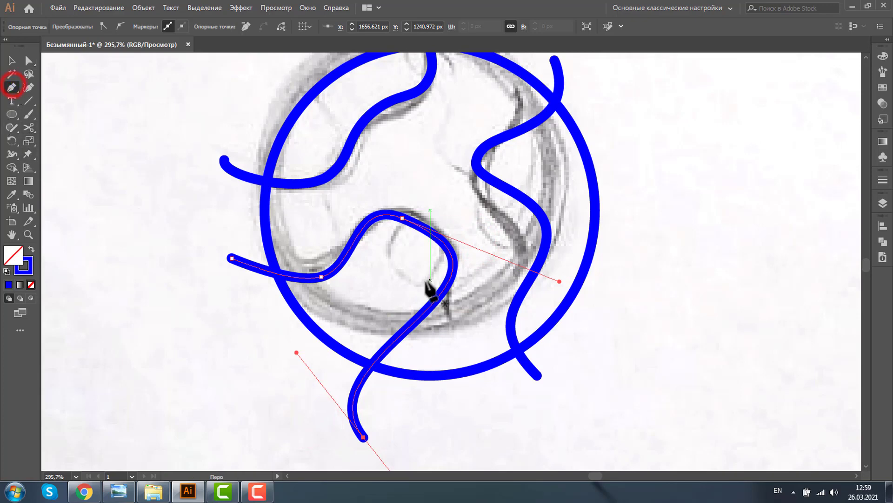
{"action": "left_click", "coordinate": [434, 302]}
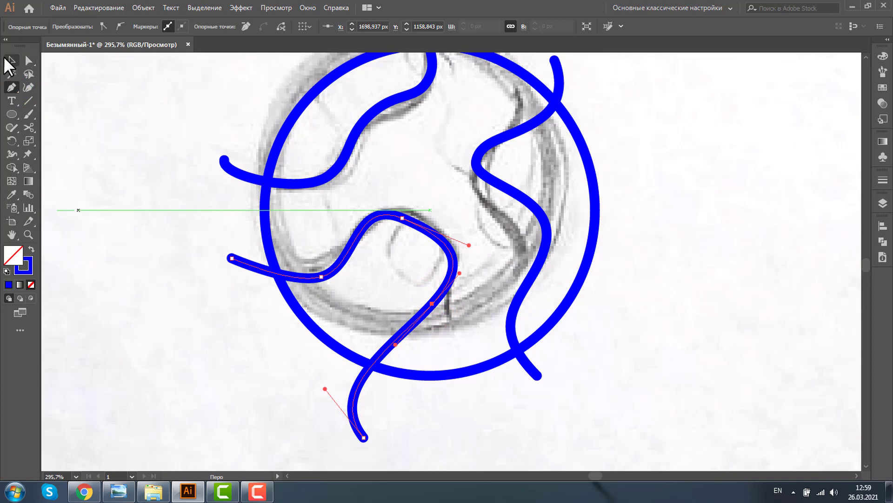
{"action": "left_click", "coordinate": [12, 61]}
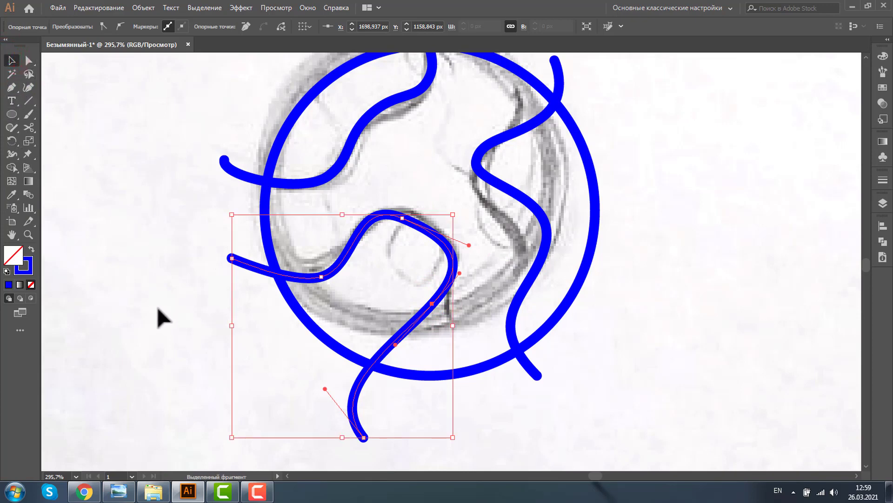
Step: Adjust the right S-shaped continent curve's anchors and handles to follow the sketch
{"action": "key", "text": "p"}
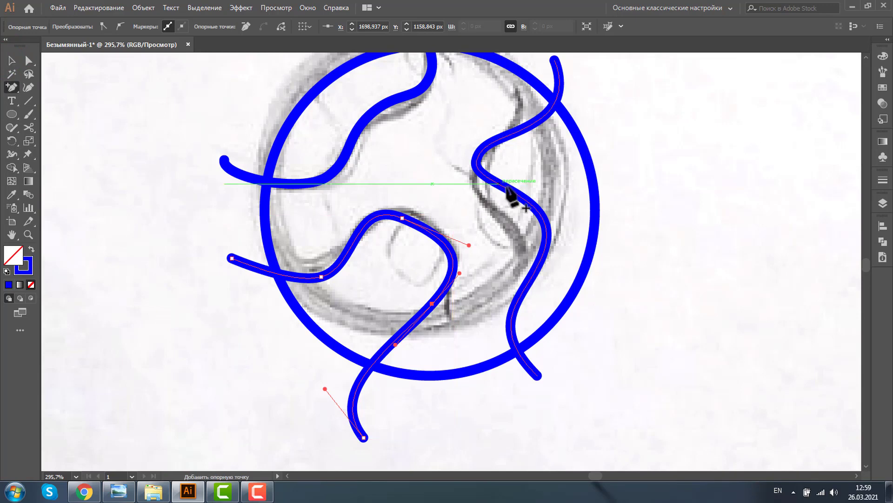
{"action": "left_click", "coordinate": [508, 188]}
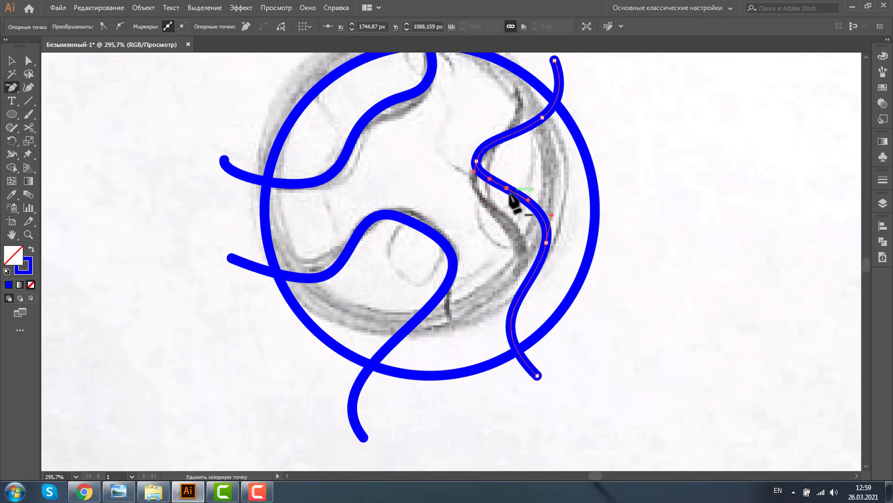
{"action": "left_click", "coordinate": [507, 188]}
{"action": "left_click", "coordinate": [28, 60]}
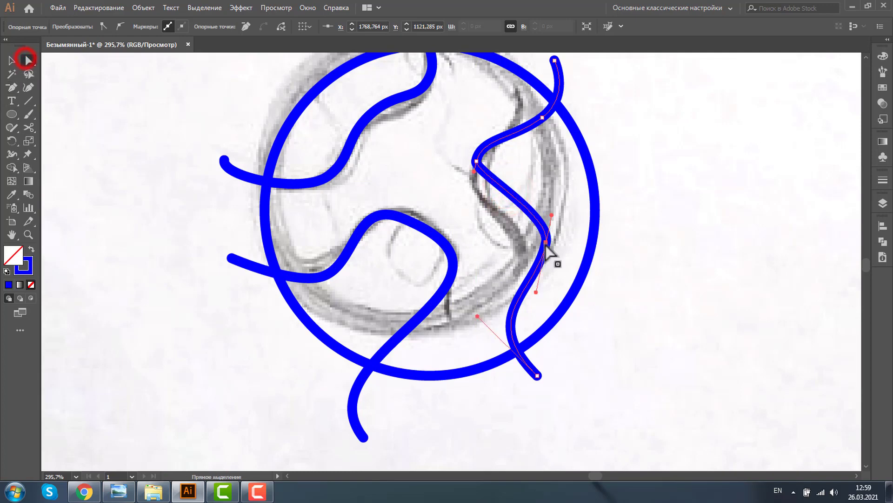
{"action": "left_click_drag", "start_coordinate": [545, 243], "coordinate": [542, 270]}
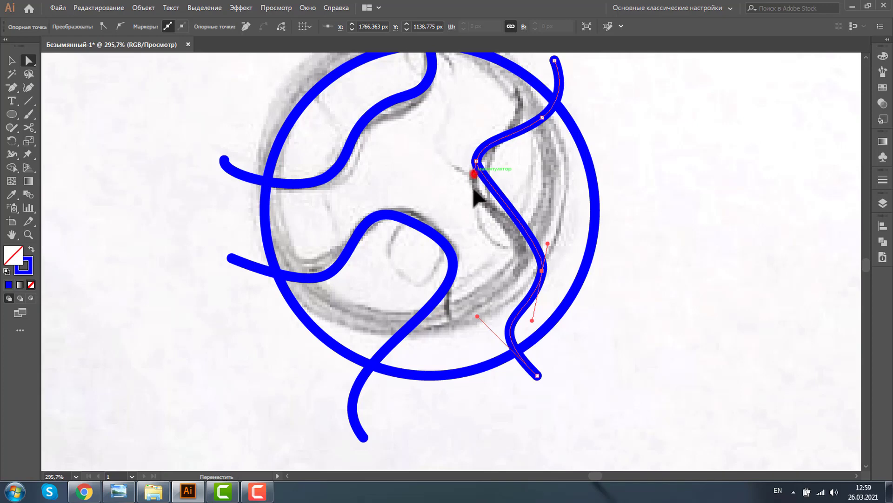
{"action": "left_click_drag", "start_coordinate": [474, 174], "coordinate": [465, 210]}
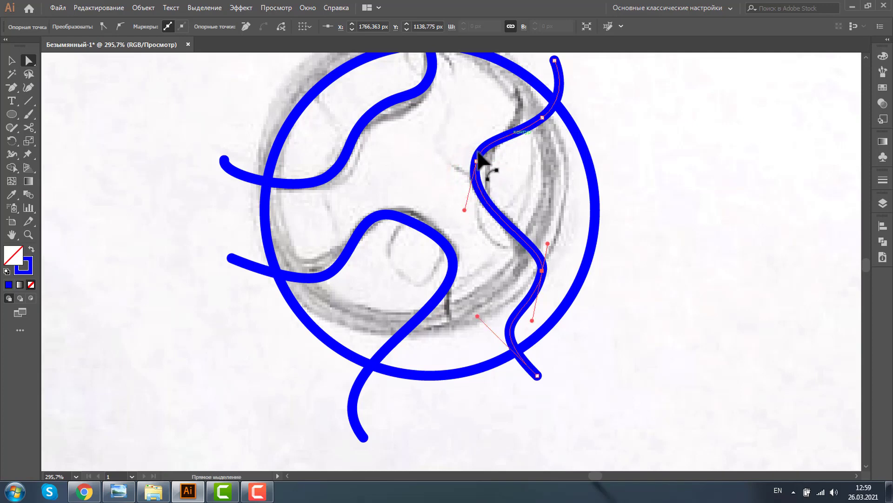
{"action": "left_click", "coordinate": [27, 235]}
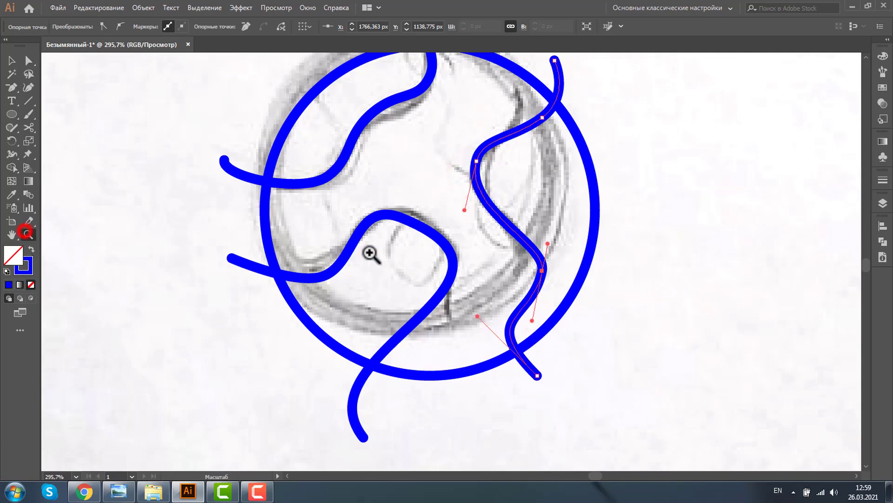
{"action": "left_click", "coordinate": [509, 255], "text": "alt"}
Step: Zoom out and select the planet circle together with all continent curves
{"action": "left_click", "coordinate": [512, 256], "text": "alt"}
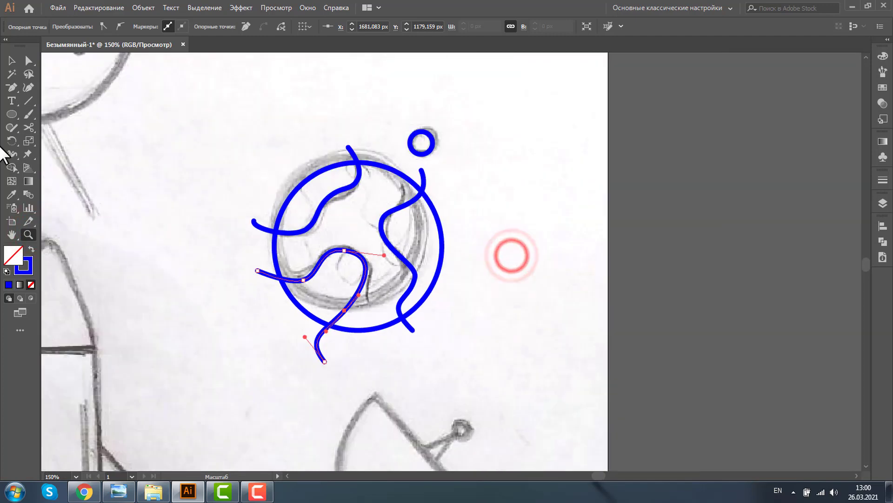
{"action": "left_click", "coordinate": [12, 61]}
{"action": "mouse_move", "coordinate": [242, 187]}
{"action": "left_mouse_down"}
{"action": "mouse_move", "coordinate": [312, 243]}
{"action": "mouse_move", "coordinate": [510, 336]}
{"action": "left_mouse_up"}
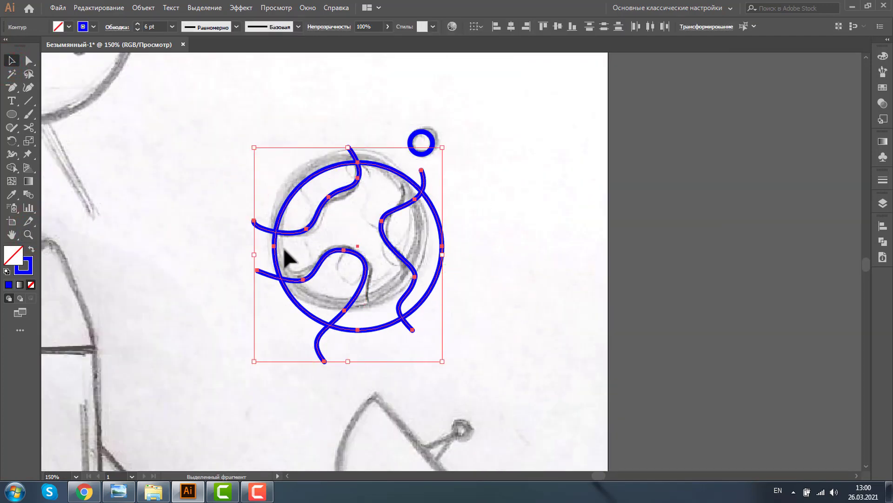
Step: With the Shape Builder, Alt-drag to delete the continent line pieces outside the circle
{"action": "left_click", "coordinate": [13, 166]}
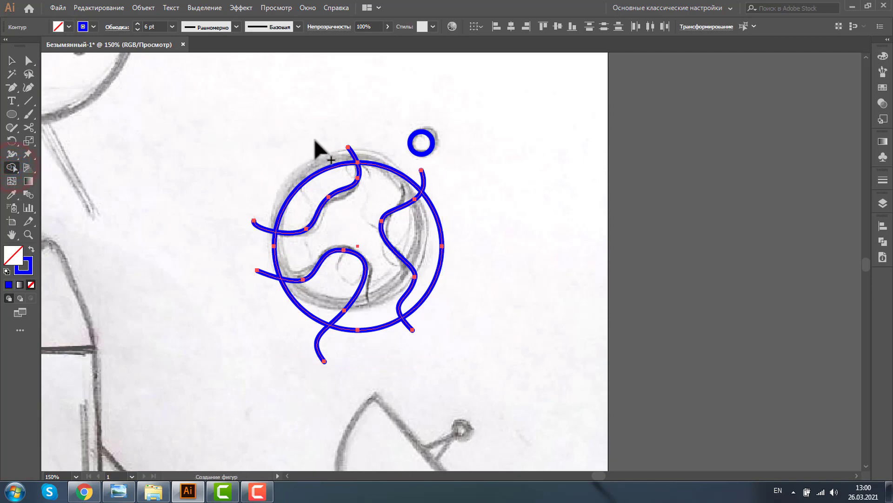
{"action": "mouse_move", "coordinate": [376, 140]}
{"action": "left_mouse_down"}
{"action": "mouse_move", "coordinate": [282, 311]}
{"action": "mouse_move", "coordinate": [455, 177]}
{"action": "left_mouse_up"}
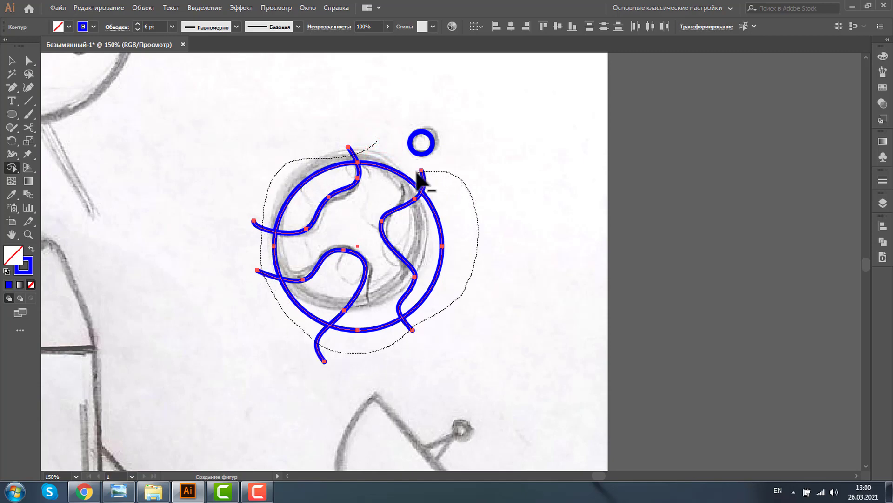
{"action": "left_click_drag", "start_coordinate": [417, 172], "coordinate": [417, 173]}
{"action": "left_click", "coordinate": [10, 59]}
{"action": "left_click", "coordinate": [219, 130]}
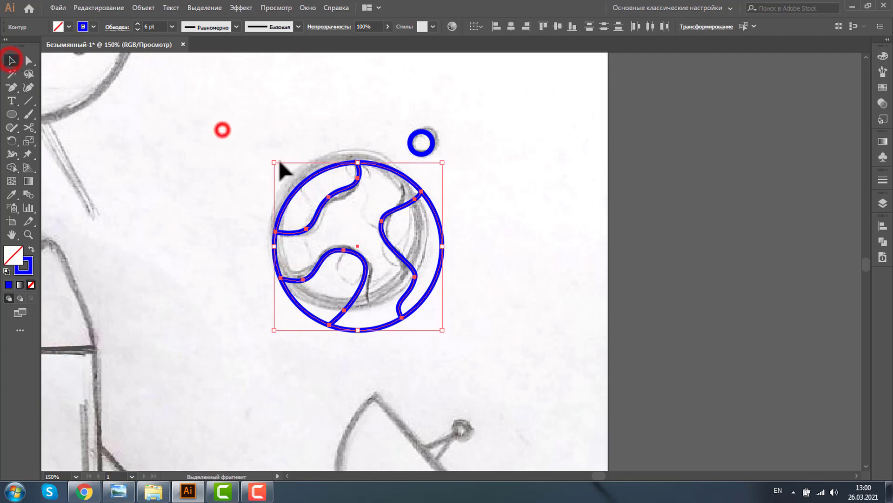
{"action": "left_click", "coordinate": [328, 197]}
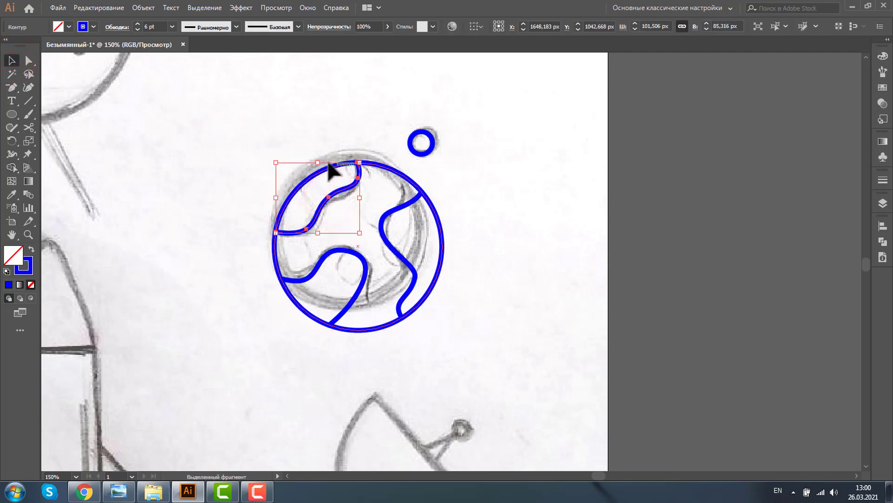
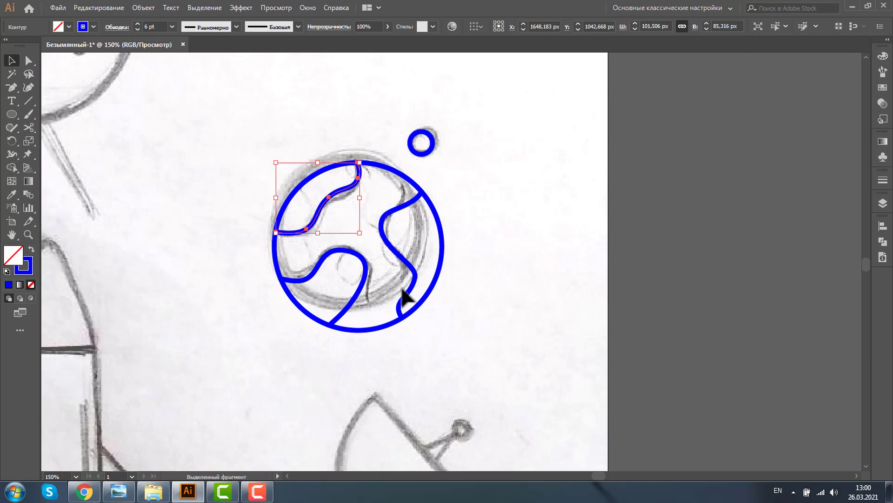
Step: Copy a blue circle from the Saturn planet body onto the lower orbit sketch
{"action": "left_click", "coordinate": [28, 234]}
{"action": "key", "text": "ctrl+minus"}
{"action": "key", "text": "ctrl+minus"}
{"action": "key", "text": "ctrl+minus"}
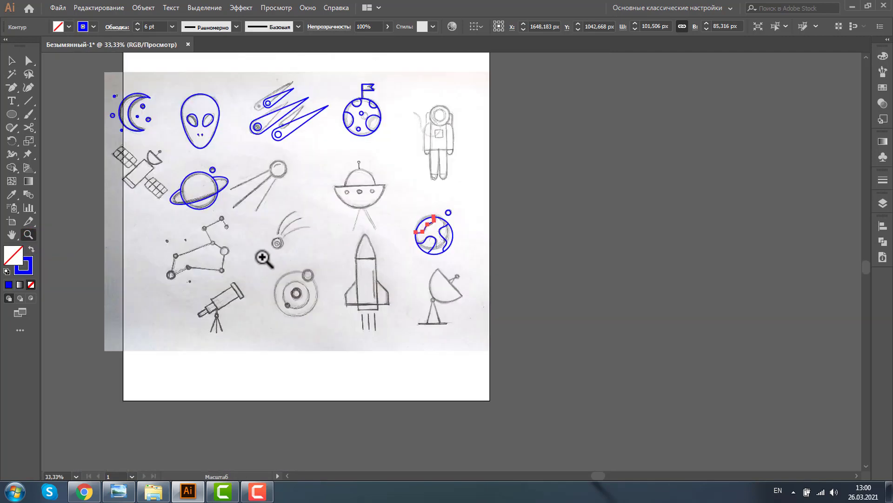
{"action": "left_click", "coordinate": [13, 61]}
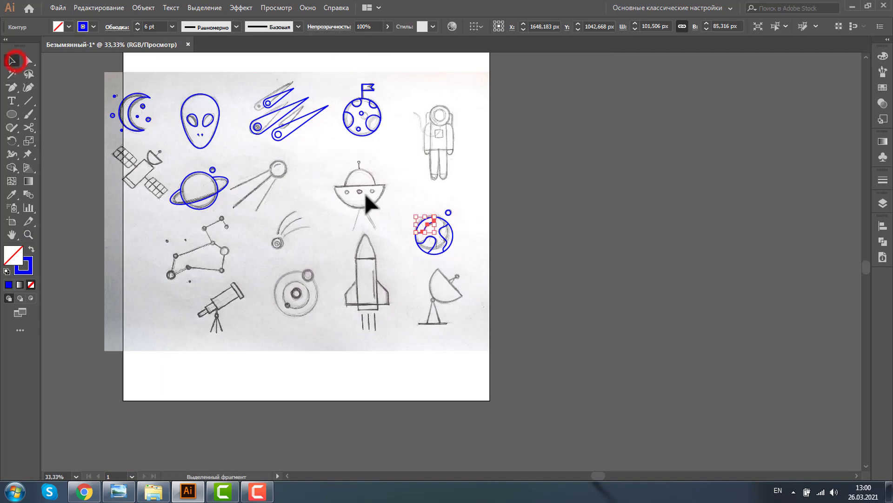
{"action": "left_click", "coordinate": [397, 177]}
{"action": "left_click_drag", "start_coordinate": [189, 175], "coordinate": [219, 209]}
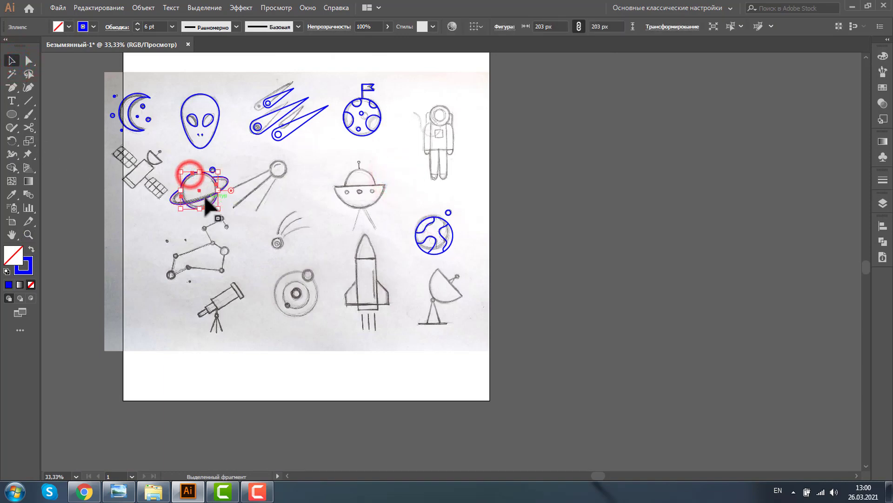
{"action": "left_click_drag", "start_coordinate": [275, 279], "coordinate": [297, 294]}
Step: Enlarge the copied circle to fit the outer orbit ring
{"action": "left_click", "coordinate": [28, 236]}
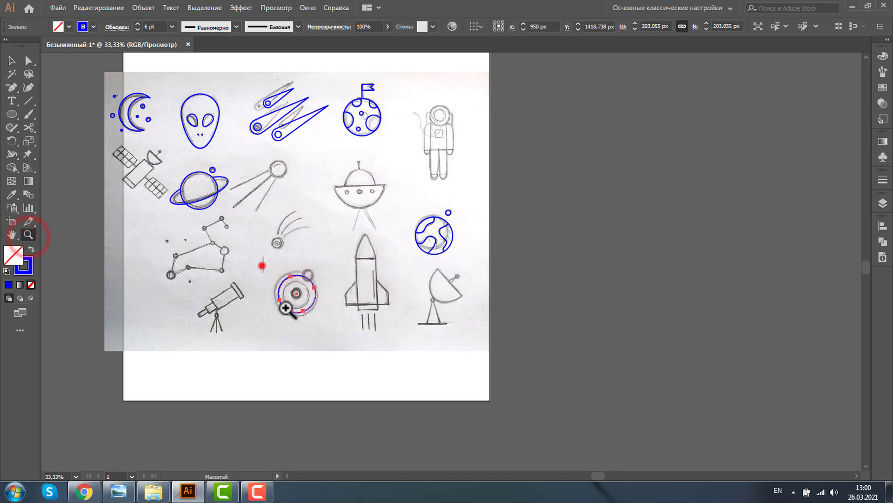
{"action": "left_click", "coordinate": [283, 310]}
{"action": "left_click", "coordinate": [11, 61]}
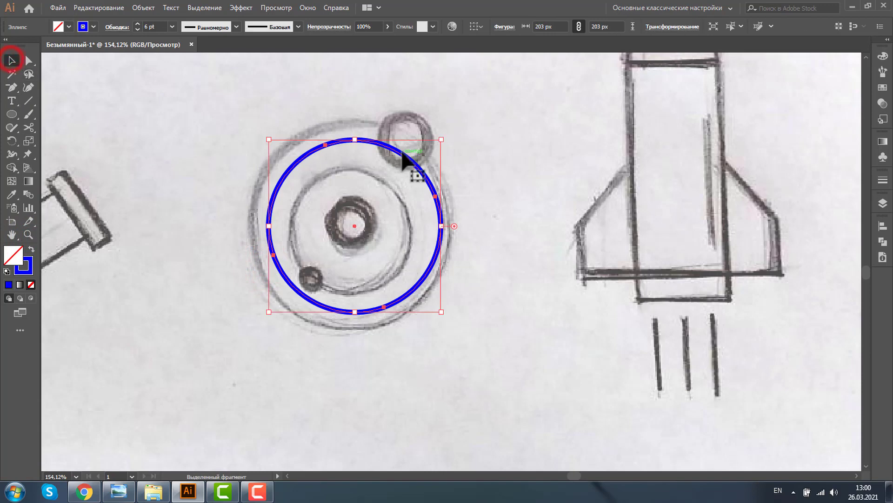
{"action": "left_click_drag", "start_coordinate": [401, 153], "coordinate": [467, 122]}
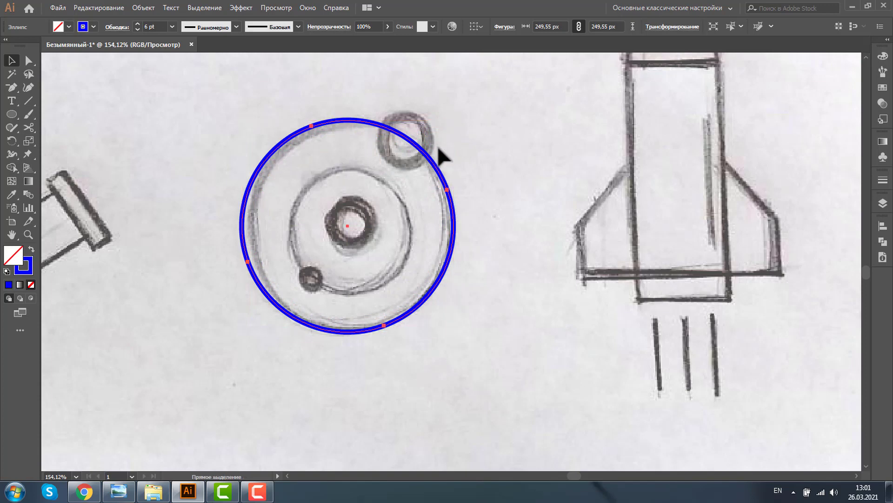
{"action": "key", "text": "a"}
{"action": "key", "text": "v"}
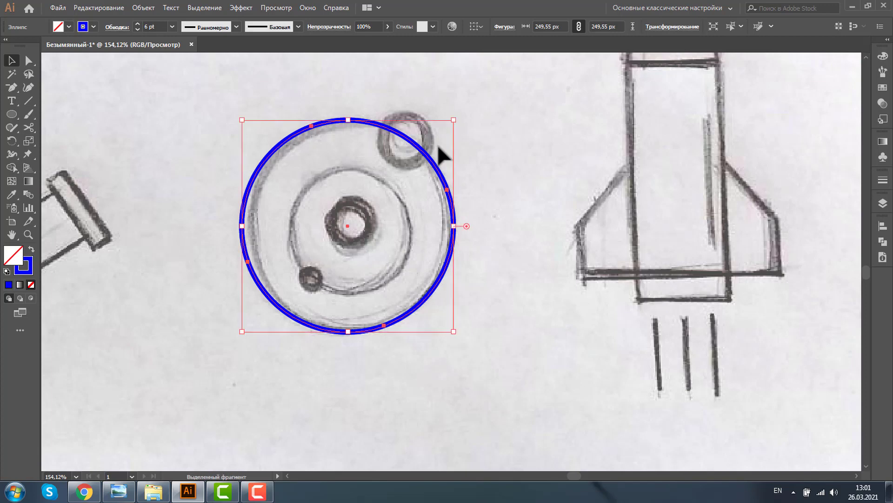
Step: Make smaller concentric circle copies for the inner orbit and the centre planet
{"action": "left_click_drag", "start_coordinate": [454, 120], "coordinate": [410, 164]}
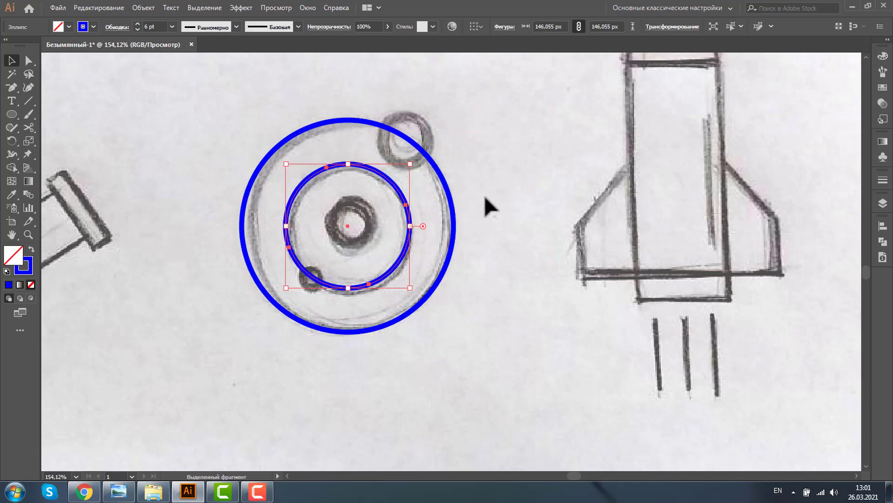
{"action": "left_click", "coordinate": [486, 197]}
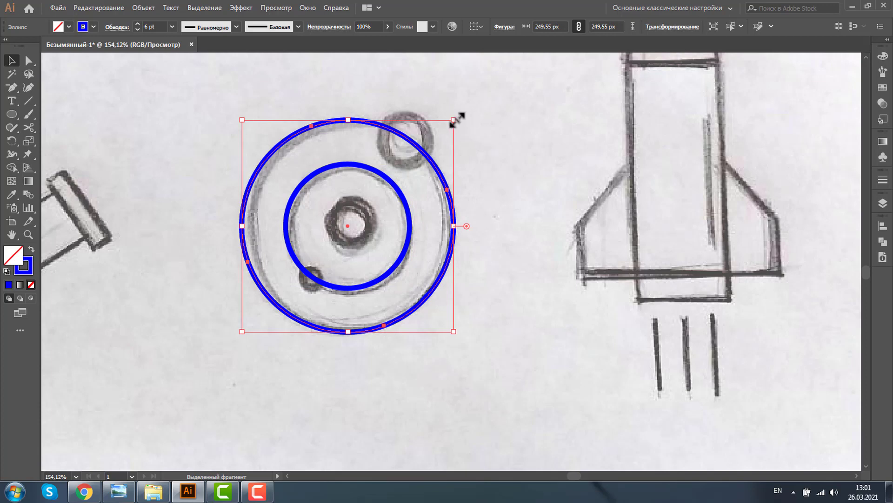
{"action": "mouse_move", "coordinate": [454, 120]}
{"action": "left_mouse_down"}
{"action": "mouse_move", "coordinate": [376, 187]}
{"action": "mouse_move", "coordinate": [367, 207]}
{"action": "left_mouse_up"}
Step: Place a small 54.42 px circle copy over the little planet sketch
{"action": "left_click_drag", "start_coordinate": [350, 244], "coordinate": [321, 272]}
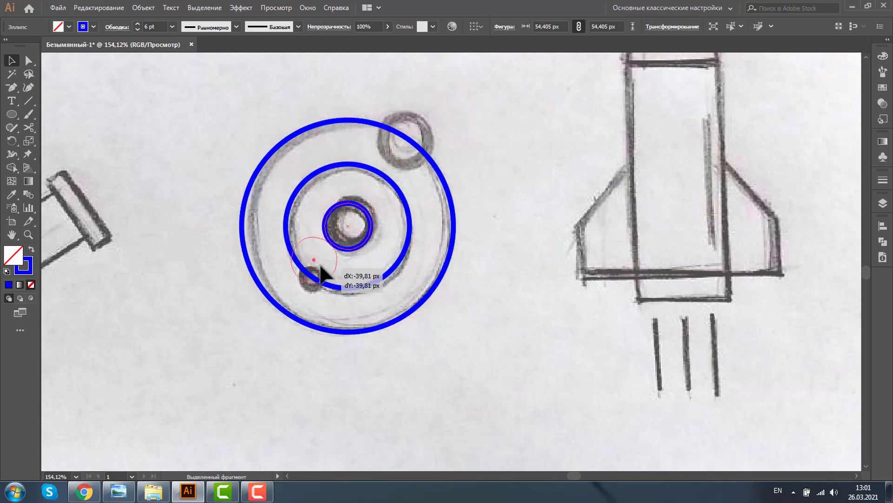
{"action": "left_click_drag", "start_coordinate": [321, 267], "coordinate": [313, 276]}
{"action": "left_click", "coordinate": [29, 234]}
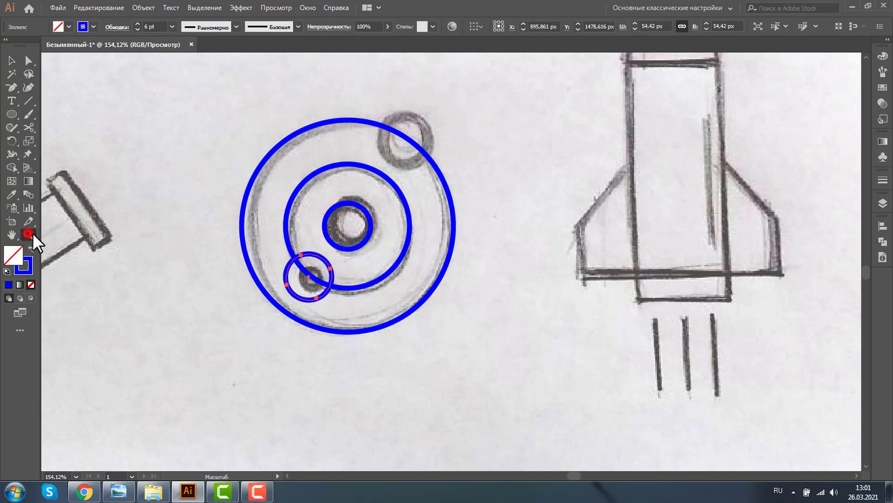
{"action": "left_click", "coordinate": [260, 241]}
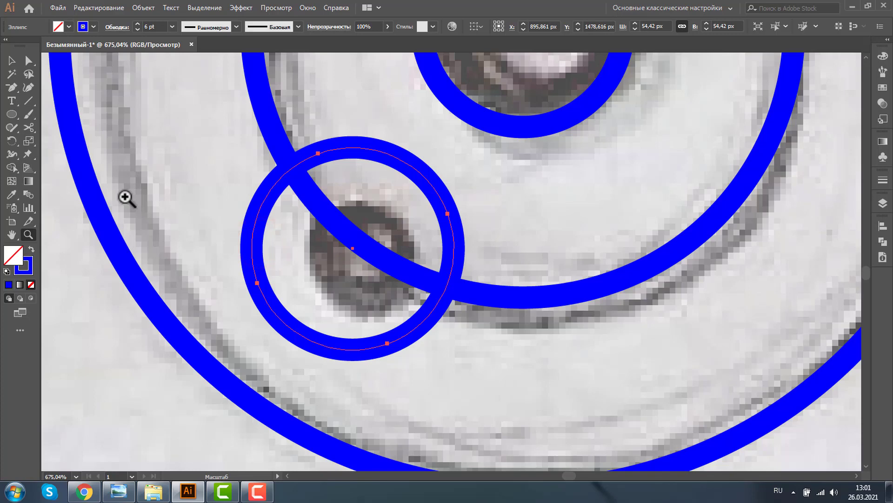
Step: In Outline view, shrink the small circle to about 31 px and copy it onto the outer-ring planet
{"action": "key", "text": "ctrl+y"}
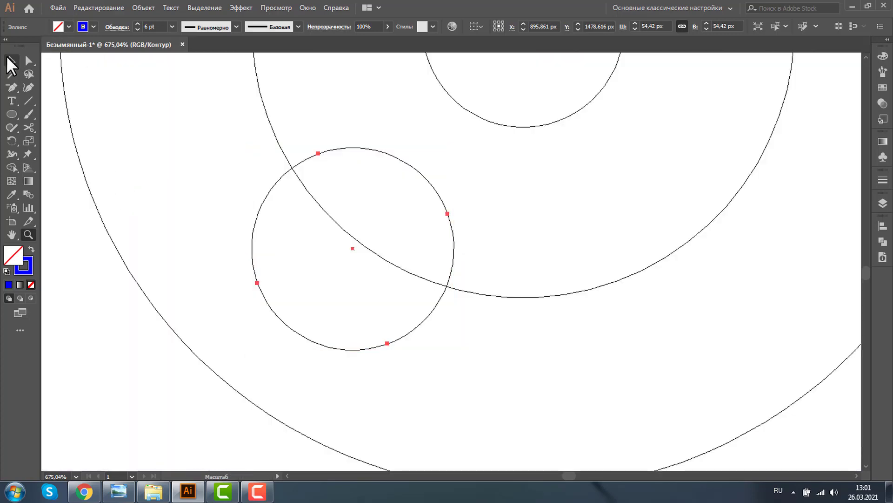
{"action": "left_click", "coordinate": [10, 60]}
{"action": "left_click_drag", "start_coordinate": [350, 246], "coordinate": [354, 236]}
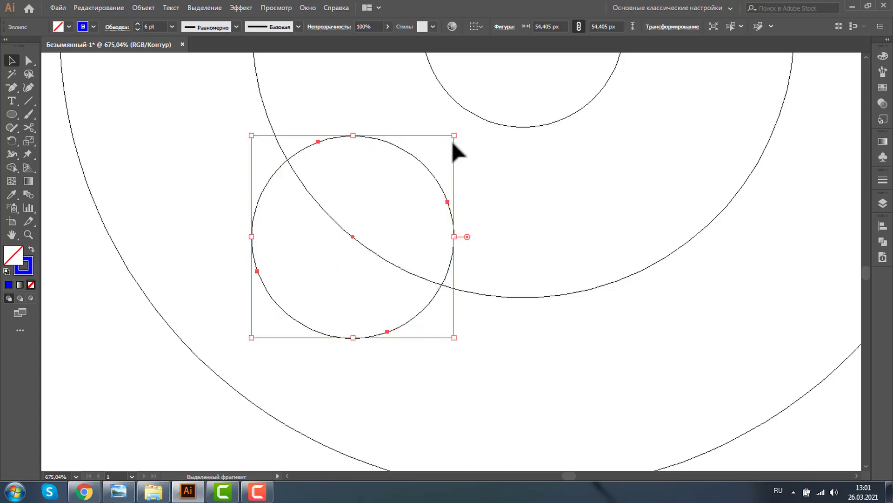
{"action": "left_click_drag", "start_coordinate": [454, 135], "coordinate": [411, 177]}
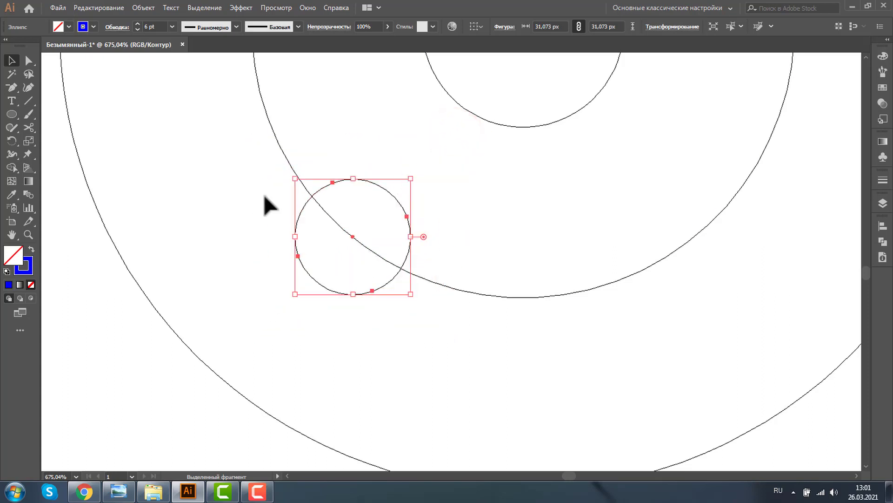
{"action": "scroll", "coordinate": [372, 361], "scroll_direction": "down", "scroll_amount": 5}
{"action": "left_click_drag", "start_coordinate": [370, 350], "coordinate": [502, 176]}
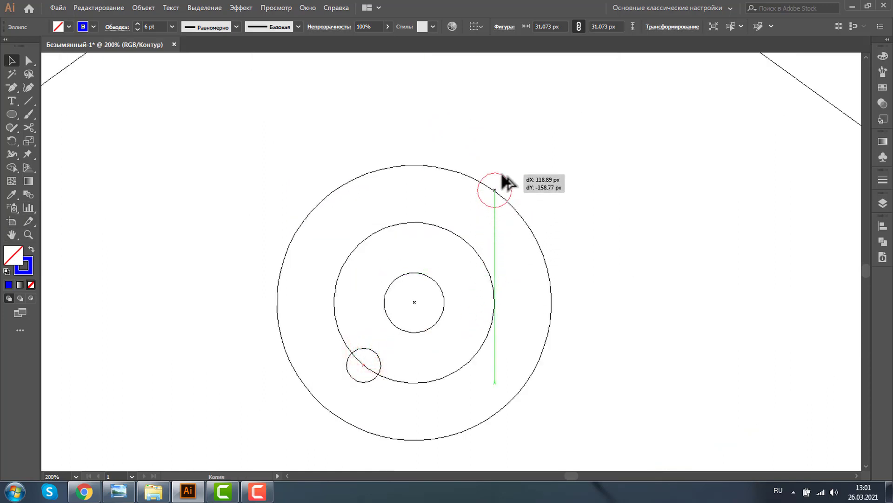
{"action": "left_click_drag", "start_coordinate": [503, 179], "coordinate": [543, 151]}
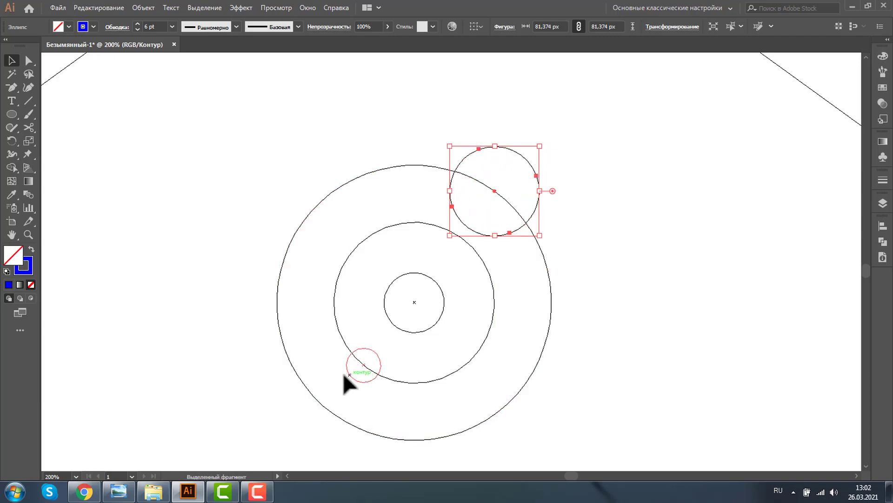
Step: Shrink the inner-ring circle to a tiny planet of about 22 px
{"action": "left_click", "coordinate": [352, 349]}
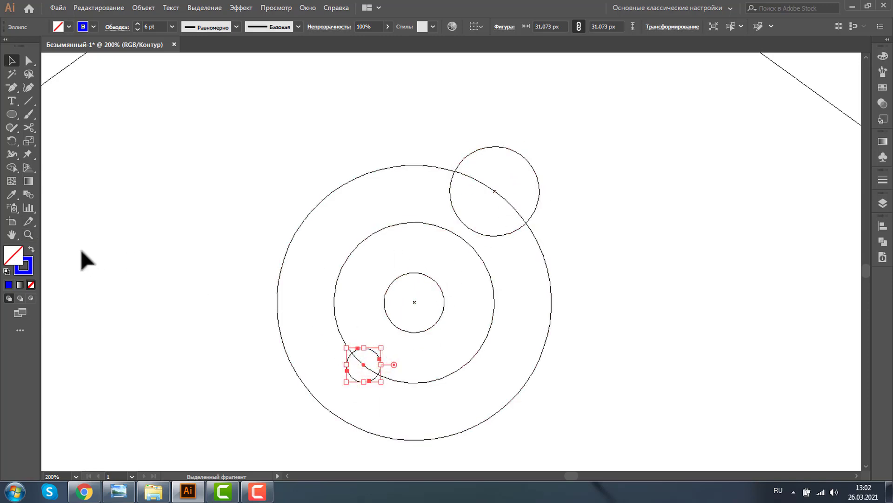
{"action": "left_click", "coordinate": [28, 234]}
{"action": "left_click_drag", "start_coordinate": [339, 344], "coordinate": [355, 365]}
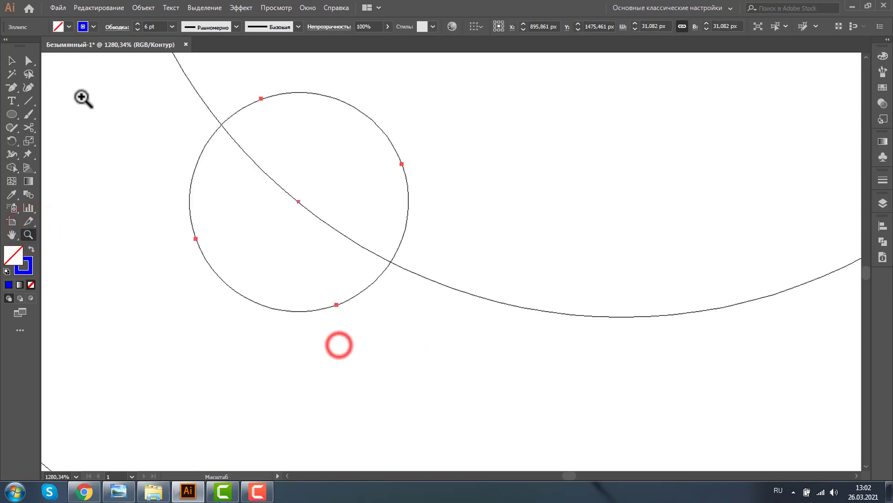
{"action": "left_click", "coordinate": [12, 60]}
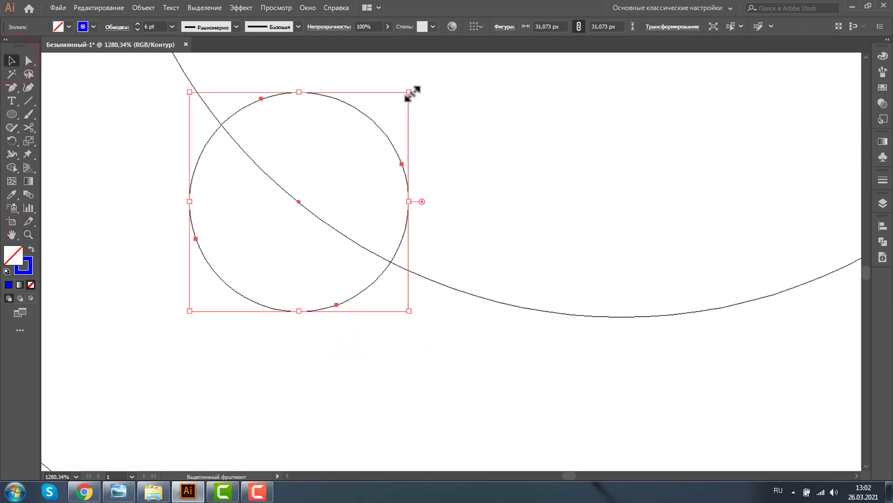
{"action": "left_click_drag", "start_coordinate": [409, 92], "coordinate": [377, 124]}
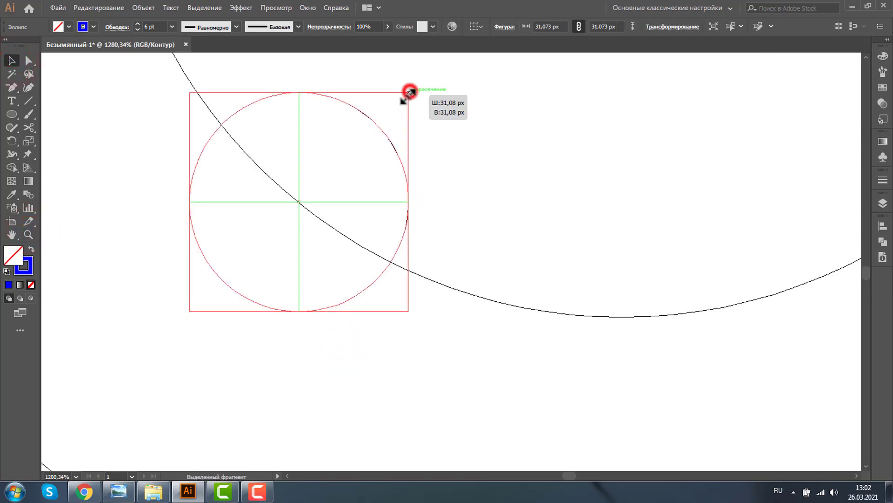
Step: Zoom back out to 50% to view the orbit icon among the other sketches
{"action": "left_click", "coordinate": [29, 234]}
{"action": "left_click", "coordinate": [469, 200], "text": "alt"}
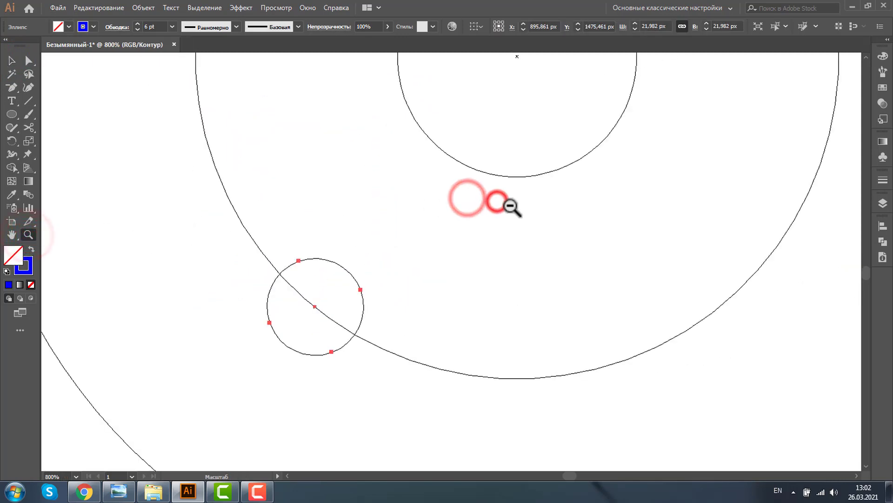
{"action": "left_click", "coordinate": [498, 201], "text": "alt"}
{"action": "left_click", "coordinate": [508, 204], "text": "alt"}
{"action": "left_click", "coordinate": [515, 222], "text": "alt"}
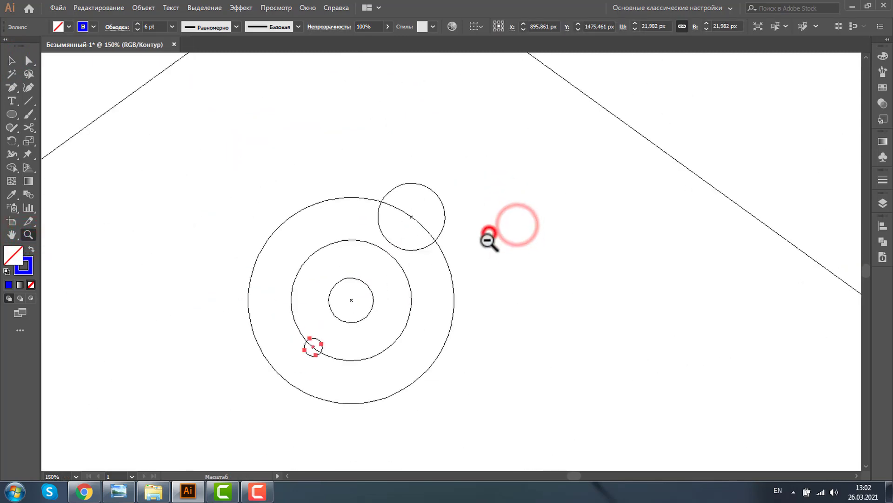
{"action": "left_click", "coordinate": [489, 233], "text": "alt"}
{"action": "left_click", "coordinate": [438, 272], "text": "alt"}
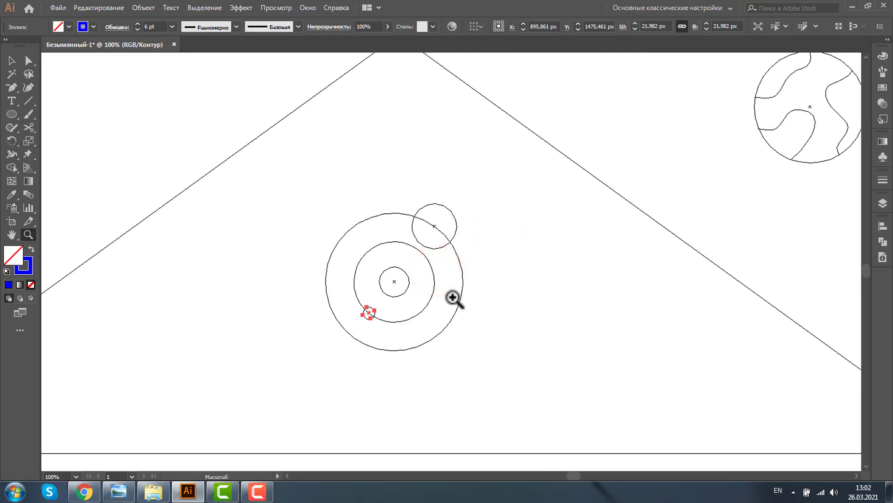
{"action": "left_click", "coordinate": [452, 297], "text": "alt"}
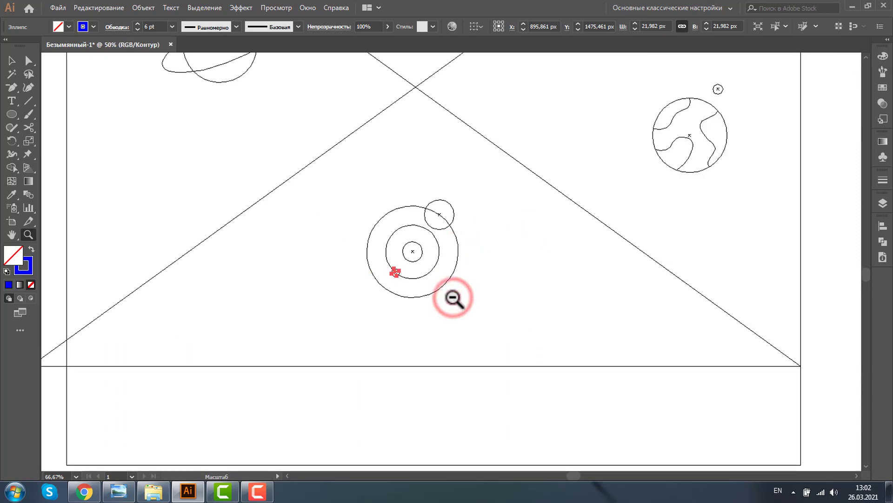
{"action": "left_click", "coordinate": [453, 297], "text": "alt"}
Step: Return to Preview with nothing selected and save the document as cosmos_icons.ai
{"action": "key", "text": "ctrl+y"}
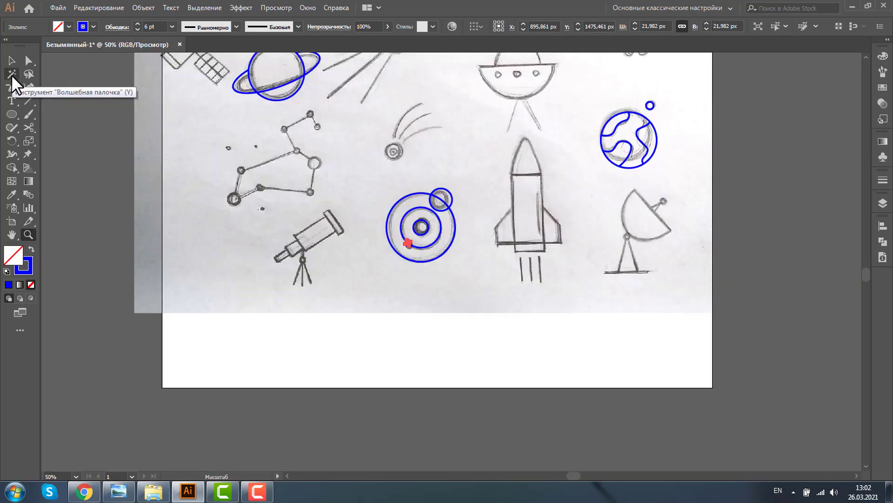
{"action": "left_click", "coordinate": [12, 60]}
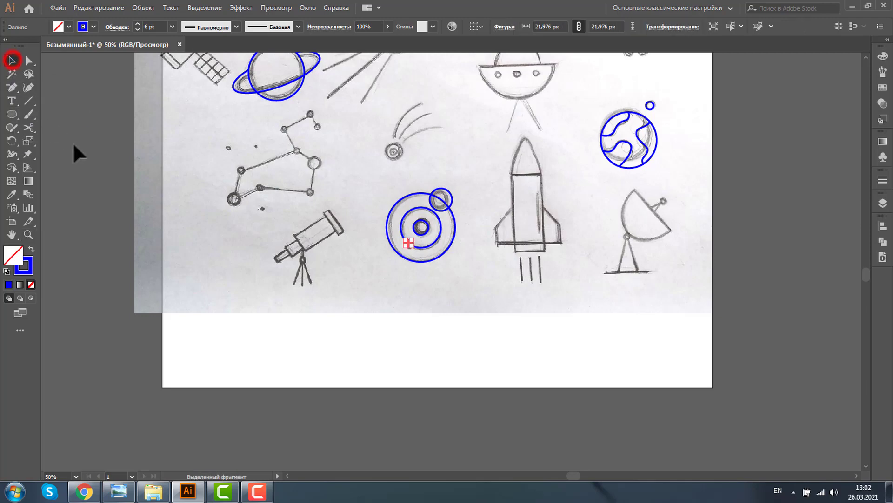
{"action": "left_click", "coordinate": [119, 195]}
{"action": "left_click", "coordinate": [57, 7]}
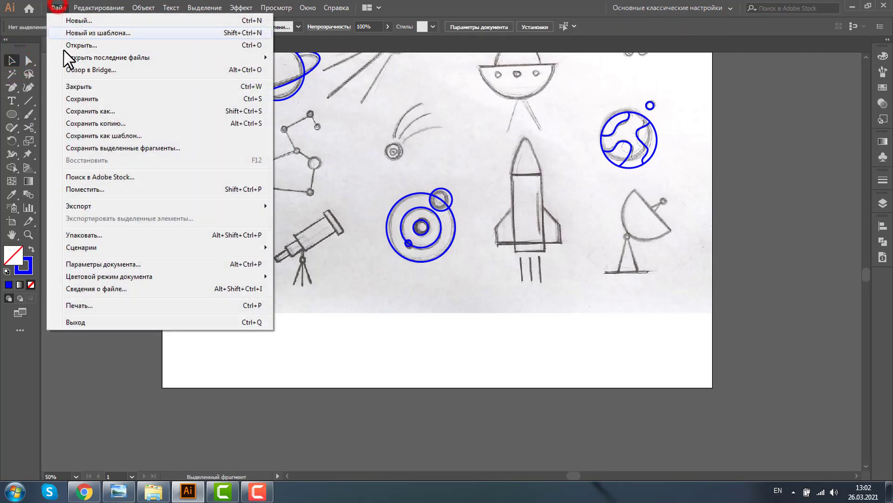
{"action": "left_click", "coordinate": [74, 99]}
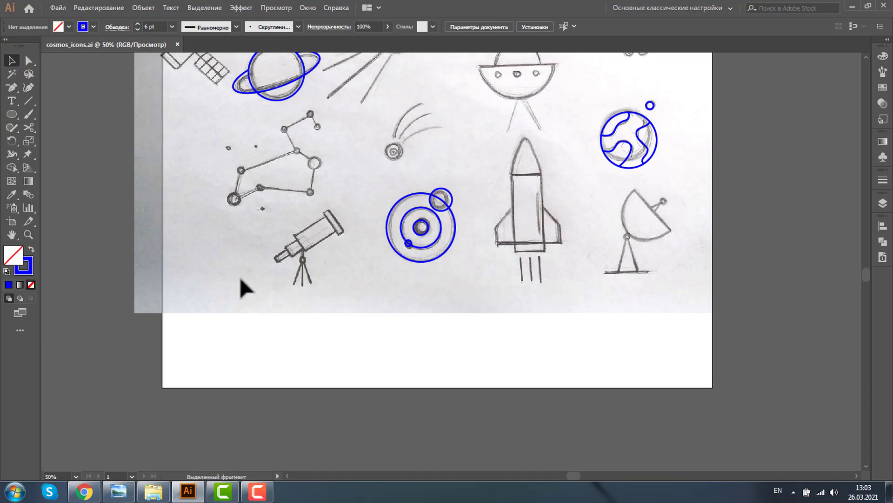
Step: Zoom in on the constellation and move blue circles onto its sketched stars
{"action": "left_click", "coordinate": [28, 233]}
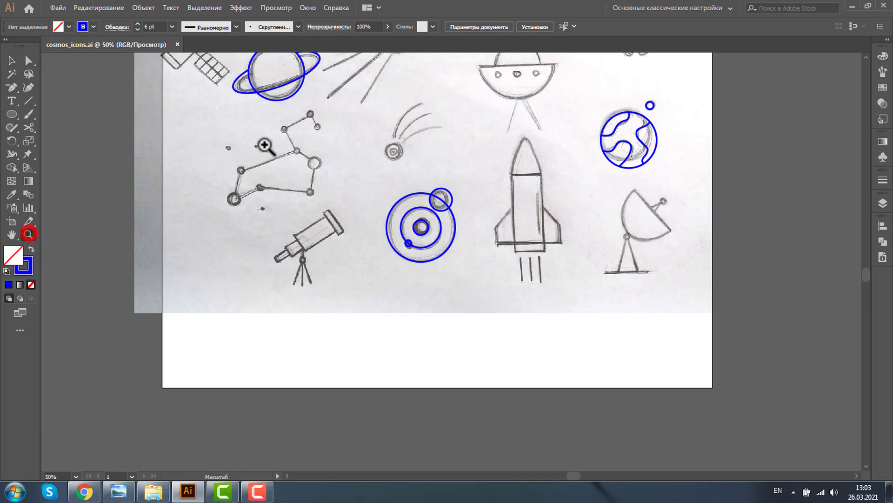
{"action": "mouse_move", "coordinate": [197, 94]}
{"action": "left_mouse_down"}
{"action": "mouse_move", "coordinate": [233, 153]}
{"action": "mouse_move", "coordinate": [450, 255]}
{"action": "left_mouse_up"}
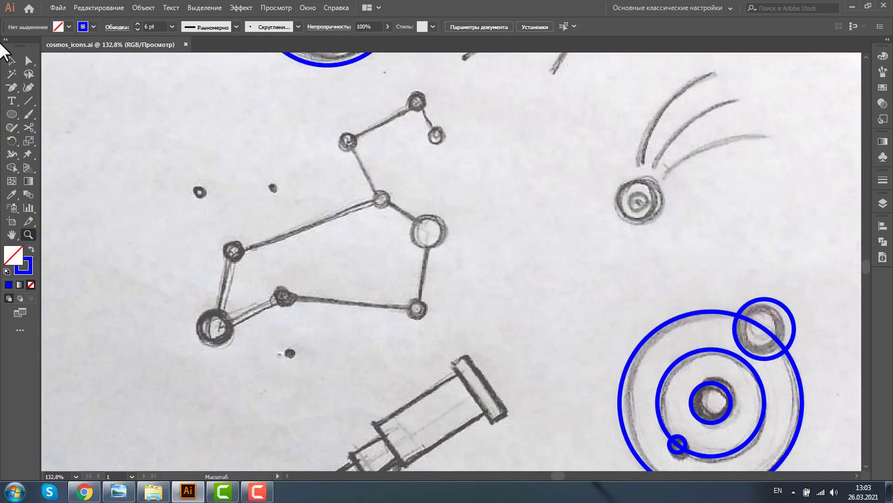
{"action": "left_click", "coordinate": [12, 61]}
{"action": "mouse_move", "coordinate": [683, 434]}
{"action": "left_mouse_down"}
{"action": "mouse_move", "coordinate": [677, 443]}
{"action": "mouse_move", "coordinate": [231, 253]}
{"action": "mouse_move", "coordinate": [282, 299]}
{"action": "mouse_move", "coordinate": [379, 200]}
{"action": "mouse_move", "coordinate": [397, 125]}
{"action": "mouse_move", "coordinate": [419, 100]}
{"action": "mouse_move", "coordinate": [440, 139]}
{"action": "mouse_move", "coordinate": [422, 313]}
{"action": "mouse_move", "coordinate": [428, 231]}
{"action": "mouse_move", "coordinate": [444, 213]}
{"action": "left_mouse_up"}
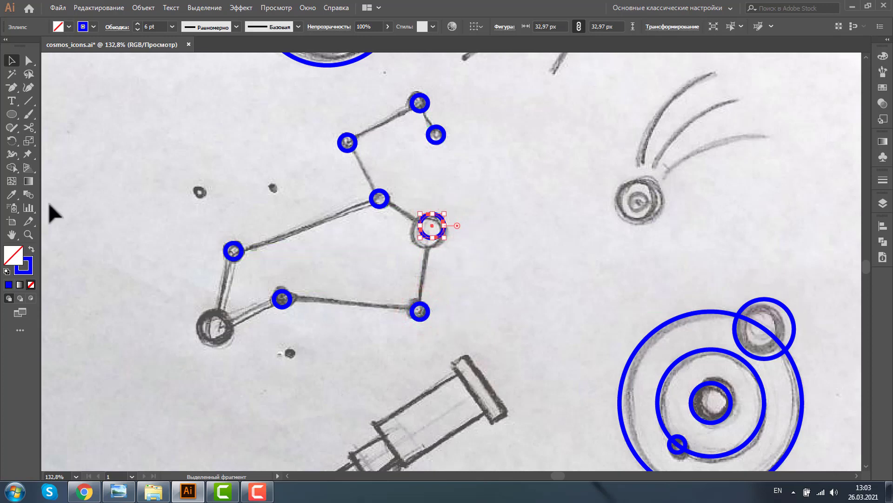
Step: Enlarge the two large stars' circles to about 37.6 px and realign them over their stars
{"action": "left_click", "coordinate": [29, 234]}
{"action": "left_click_drag", "start_coordinate": [106, 184], "coordinate": [494, 349]}
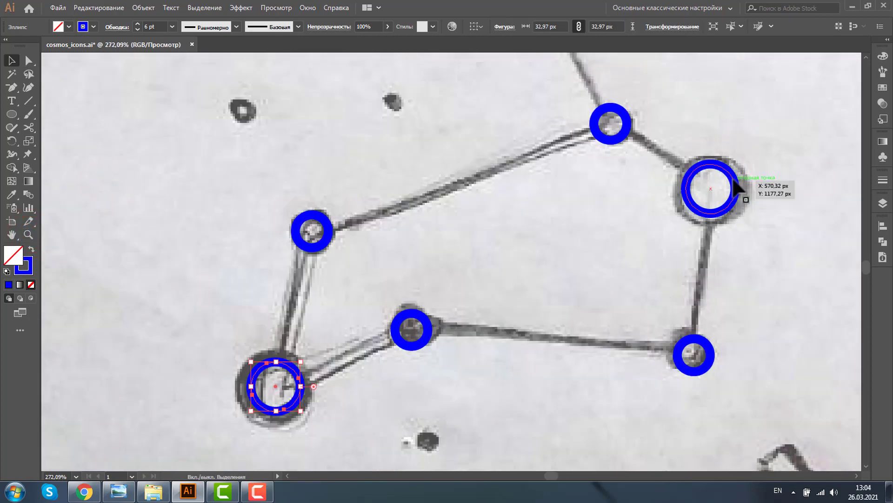
{"action": "left_click", "coordinate": [732, 185], "text": "shift"}
{"action": "mouse_move", "coordinate": [745, 170]}
{"action": "left_mouse_down"}
{"action": "mouse_move", "coordinate": [733, 154]}
{"action": "mouse_move", "coordinate": [785, 101]}
{"action": "left_mouse_up"}
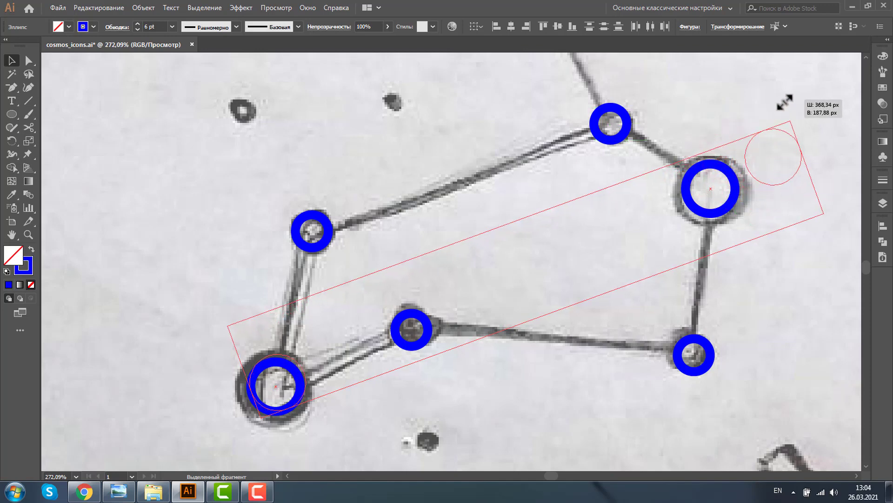
{"action": "left_click", "coordinate": [716, 82]}
{"action": "left_click_drag", "start_coordinate": [773, 129], "coordinate": [710, 164]}
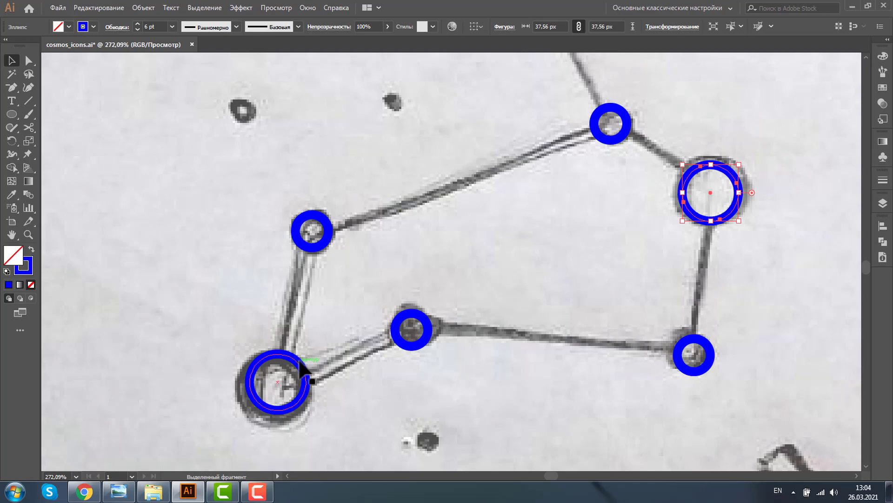
{"action": "left_click_drag", "start_coordinate": [300, 364], "coordinate": [298, 375]}
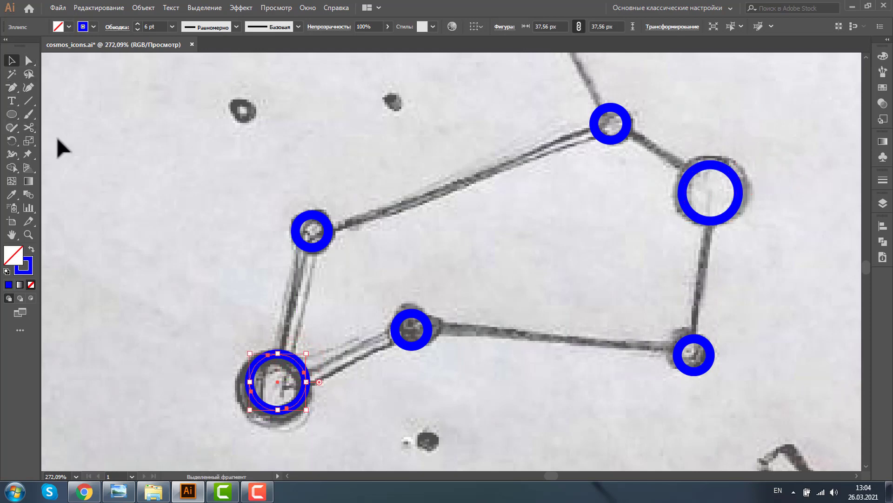
Step: Start a blue Pen line from the end star through the top, upper-left and central stars
{"action": "left_click", "coordinate": [29, 235]}
{"action": "left_click", "coordinate": [471, 237], "text": "alt"}
{"action": "left_click", "coordinate": [528, 205], "text": "alt"}
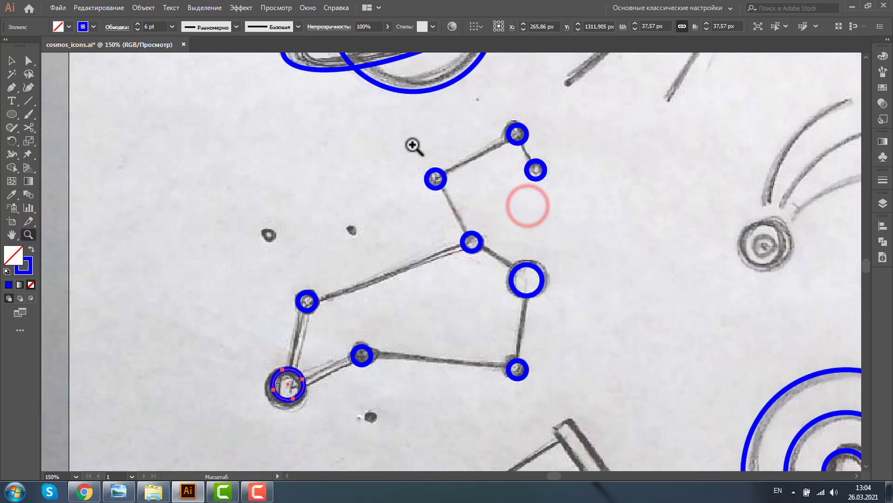
{"action": "left_click", "coordinate": [12, 87]}
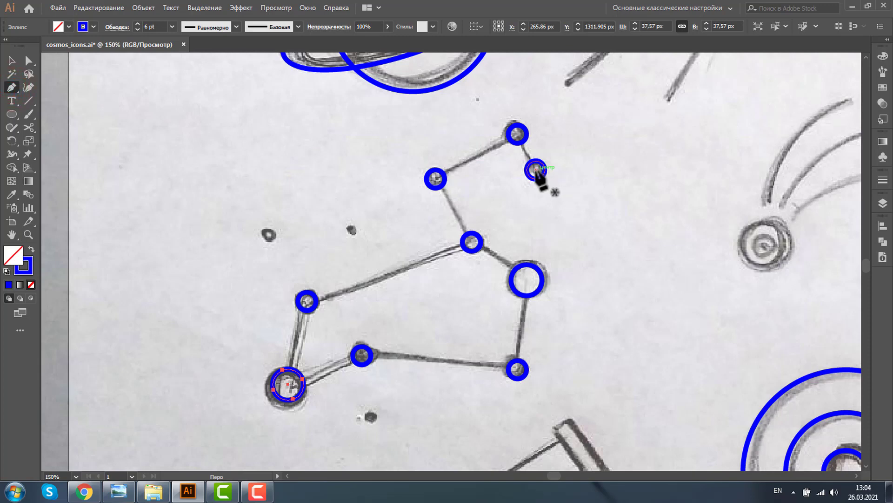
{"action": "left_click", "coordinate": [536, 171]}
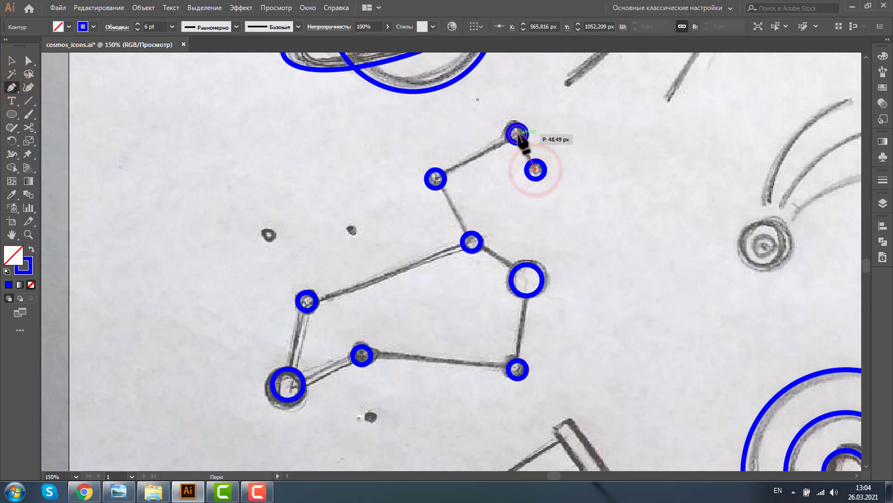
{"action": "left_click", "coordinate": [517, 134]}
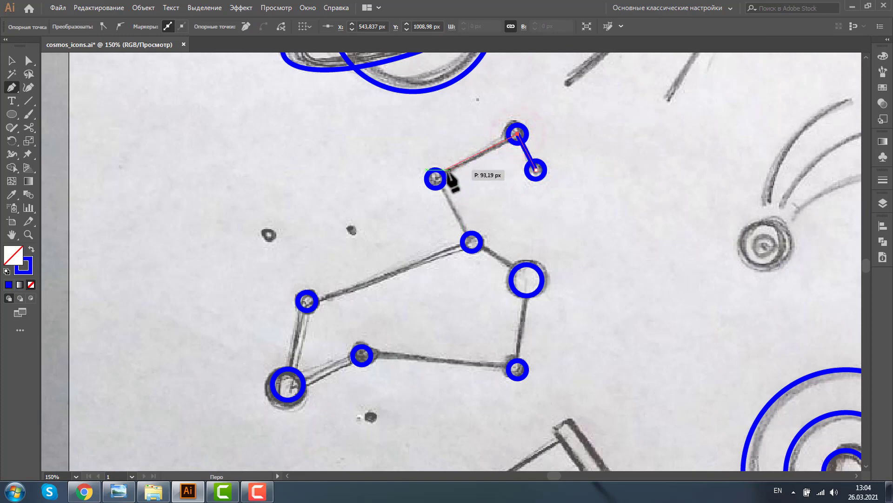
{"action": "left_click", "coordinate": [435, 178]}
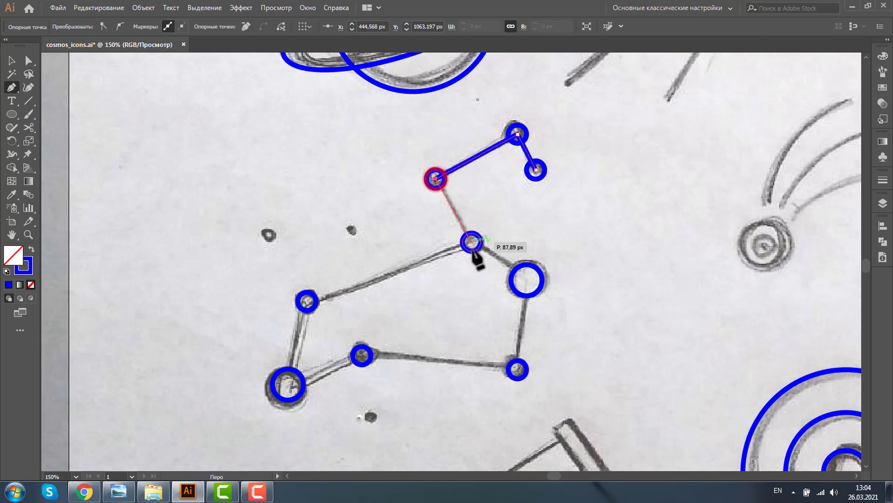
{"action": "left_click", "coordinate": [471, 242]}
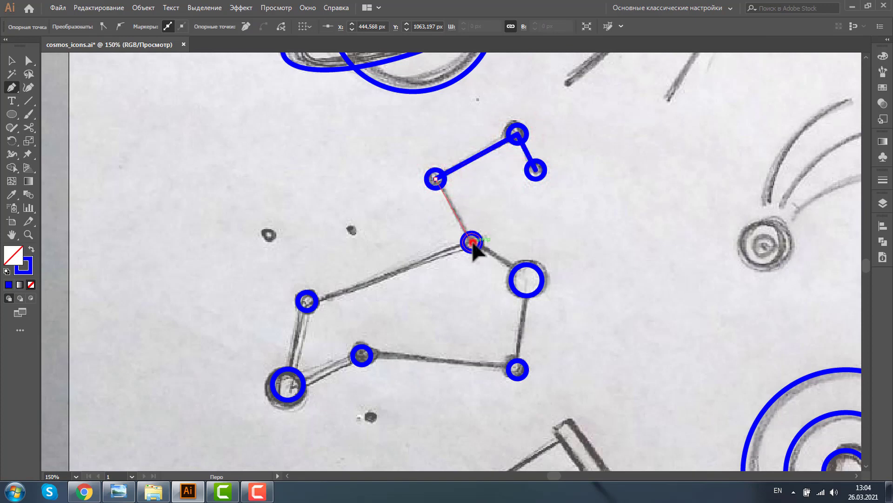
Step: Continue the line through the right, lower and left stars, finishing at the central star
{"action": "left_click", "coordinate": [526, 281]}
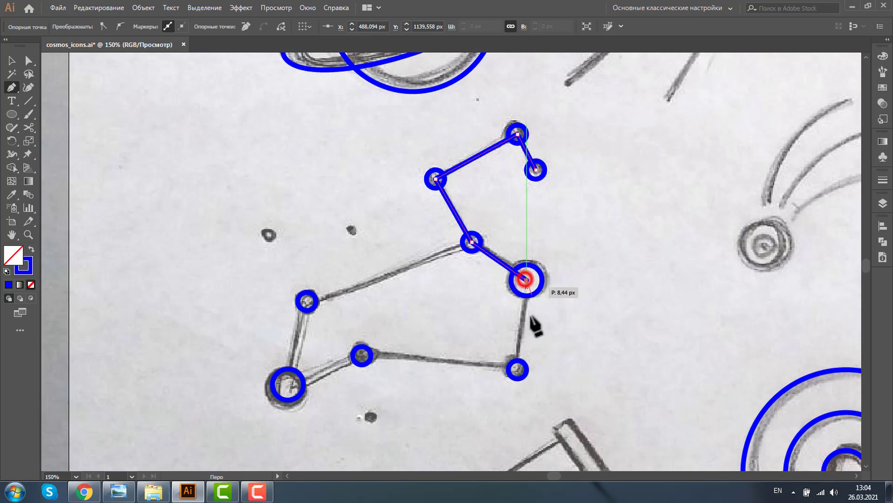
{"action": "left_click", "coordinate": [517, 370]}
{"action": "left_click", "coordinate": [361, 355]}
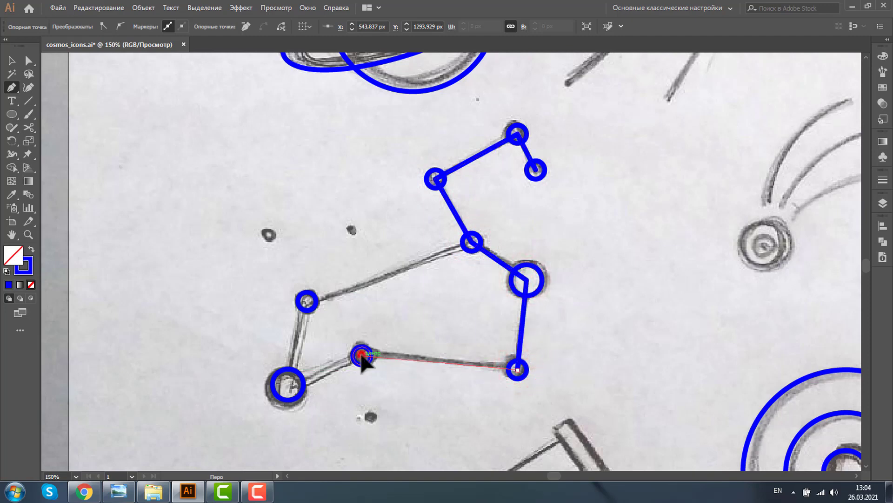
{"action": "left_click", "coordinate": [288, 384]}
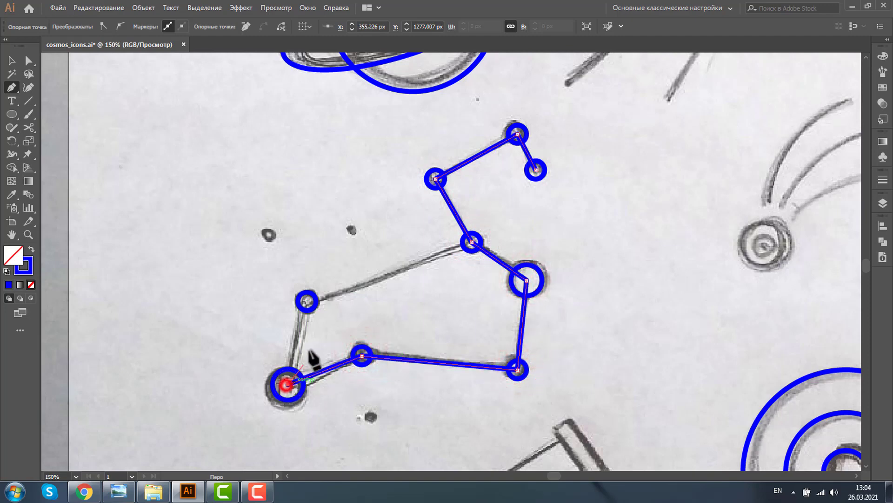
{"action": "left_click", "coordinate": [307, 300]}
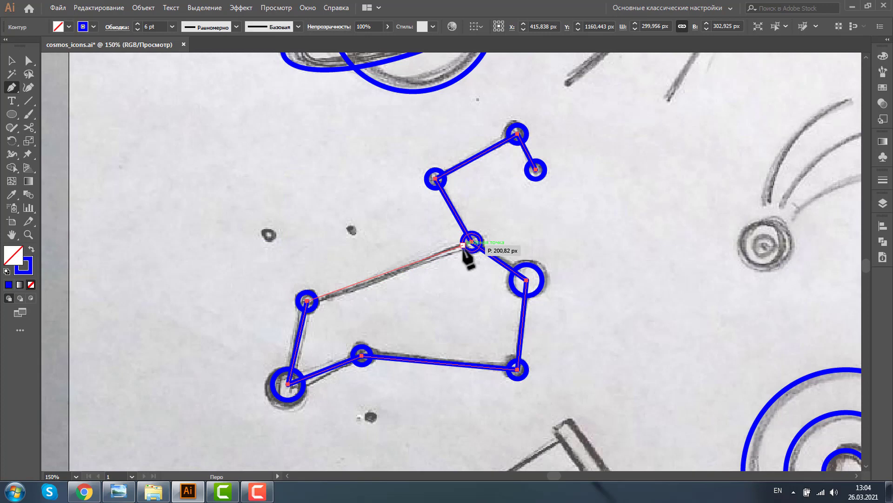
{"action": "left_click", "coordinate": [463, 244]}
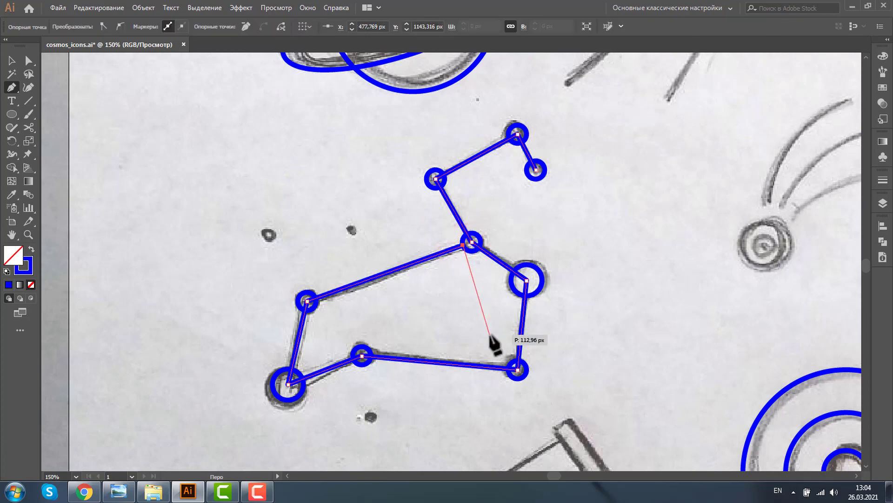
{"action": "left_click", "coordinate": [9, 61]}
{"action": "left_click", "coordinate": [230, 160]}
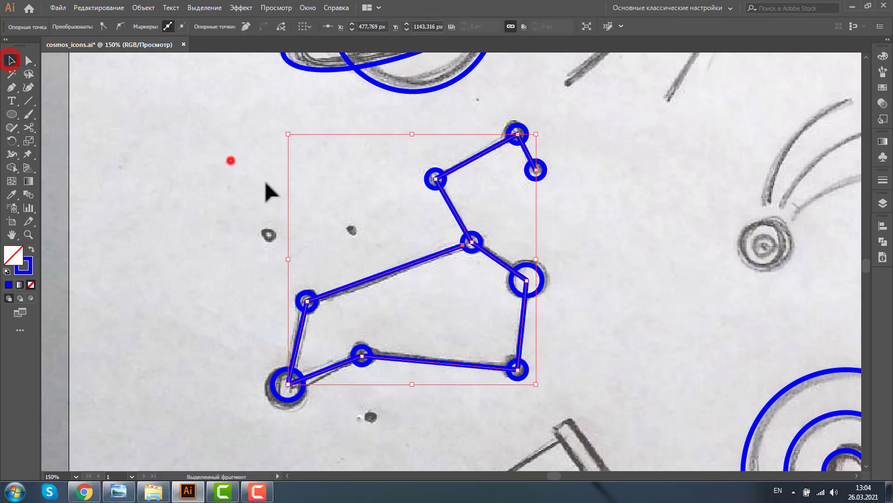
{"action": "left_click", "coordinate": [475, 156]}
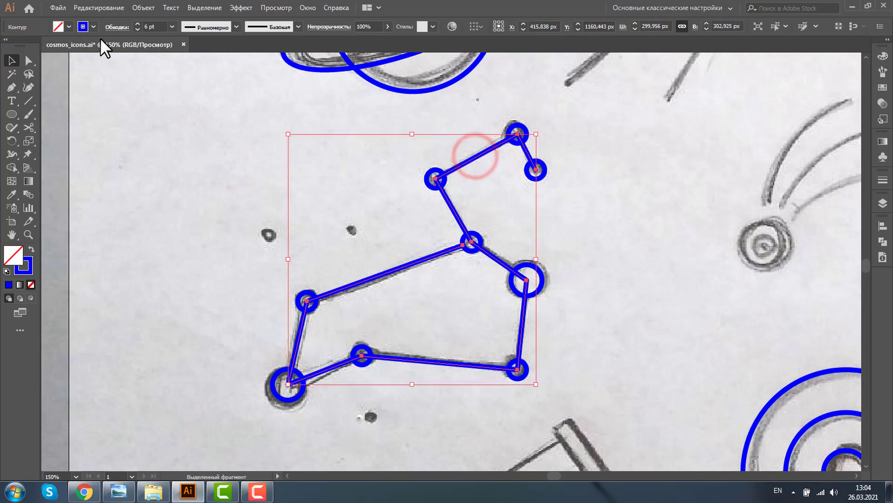
{"action": "left_click", "coordinate": [94, 27]}
{"action": "left_click", "coordinate": [93, 47]}
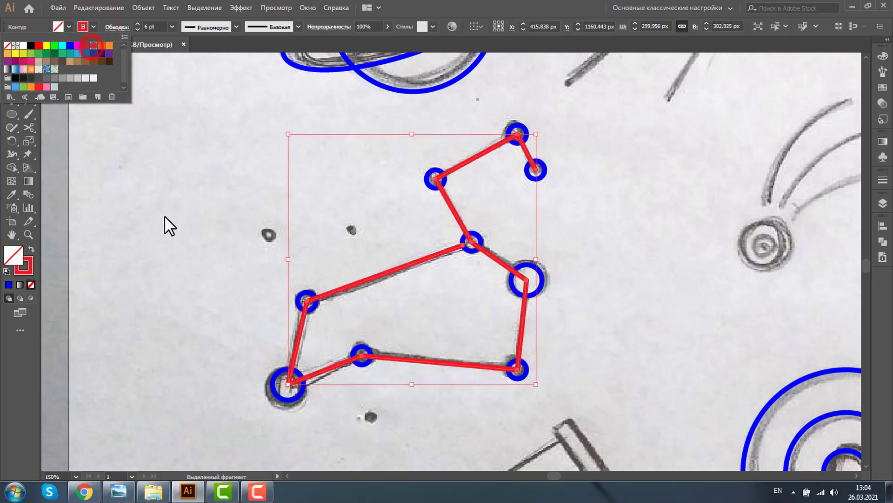
{"action": "left_click", "coordinate": [161, 215]}
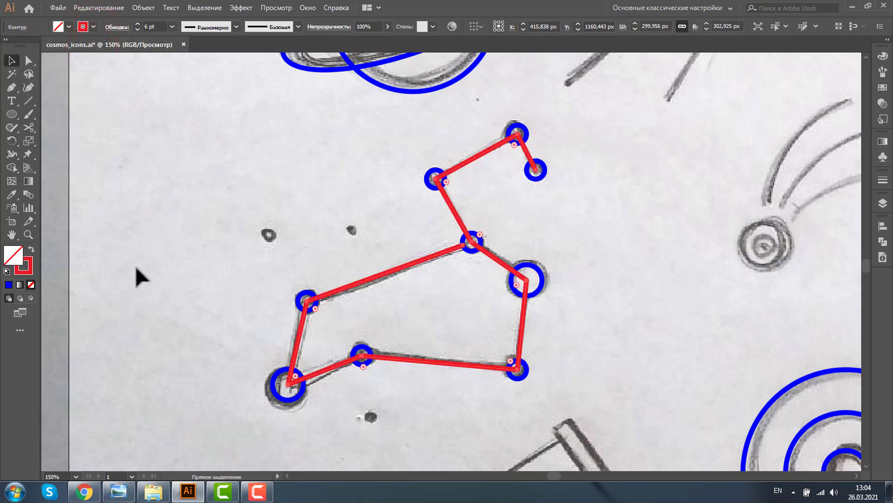
{"action": "key", "text": "ctrl+z"}
{"action": "left_click", "coordinate": [373, 134]}
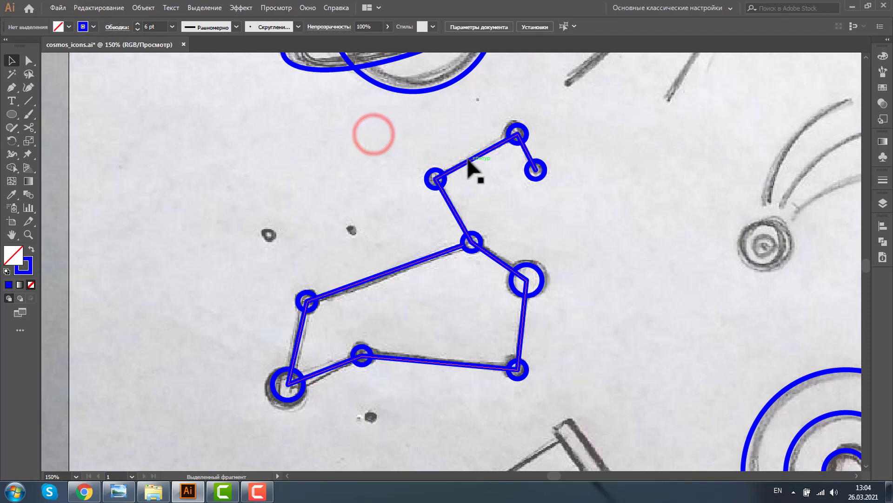
{"action": "left_click", "coordinate": [468, 158]}
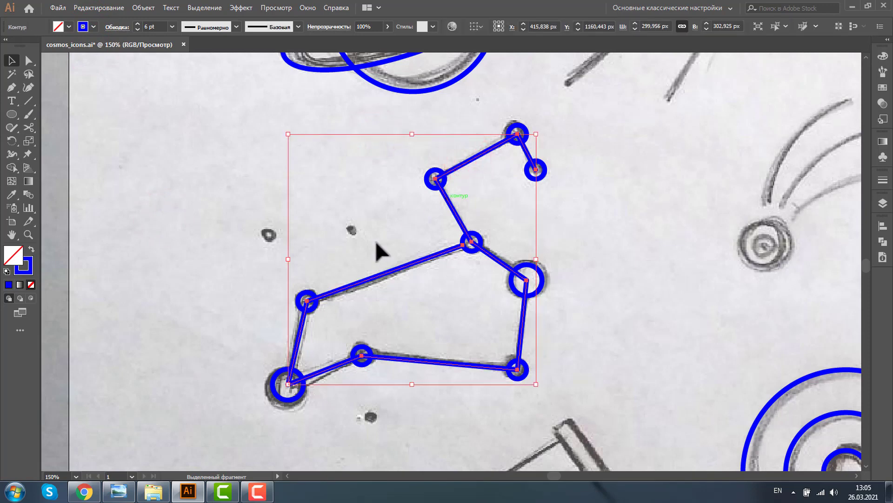
{"action": "key", "text": "a"}
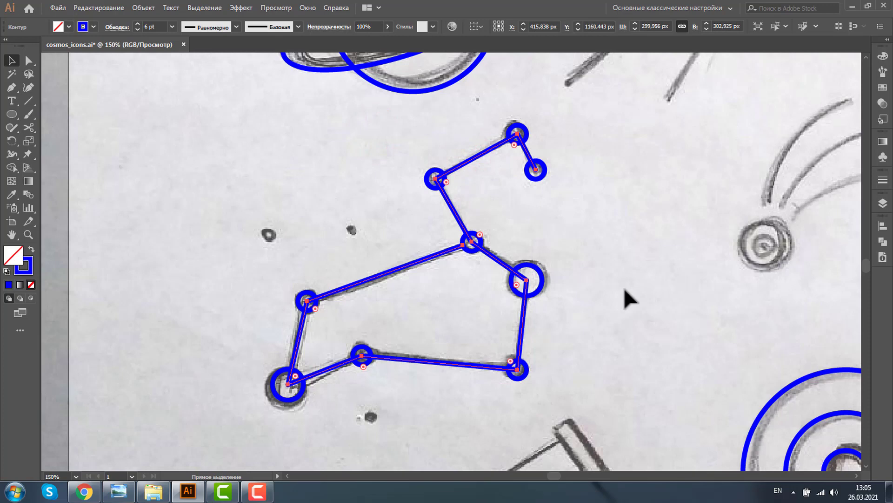
{"action": "key", "text": "v"}
{"action": "left_click", "coordinate": [650, 280]}
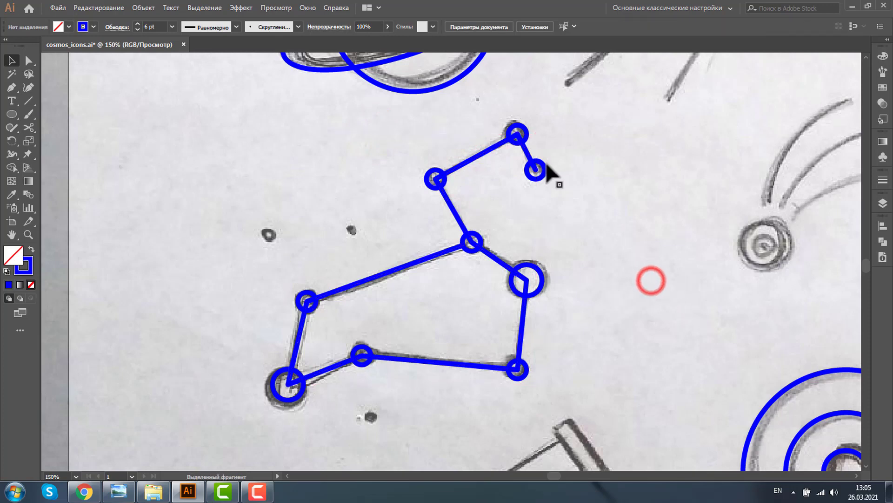
{"action": "left_click", "coordinate": [538, 166]}
Step: Fill the constellation's star circles with yellow
{"action": "left_click_drag", "start_coordinate": [189, 142], "coordinate": [600, 399]}
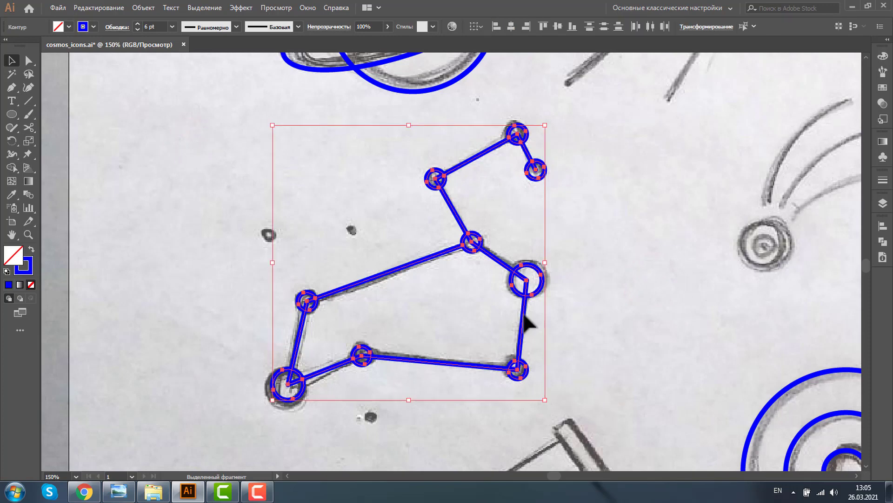
{"action": "left_click", "coordinate": [387, 275], "text": "shift"}
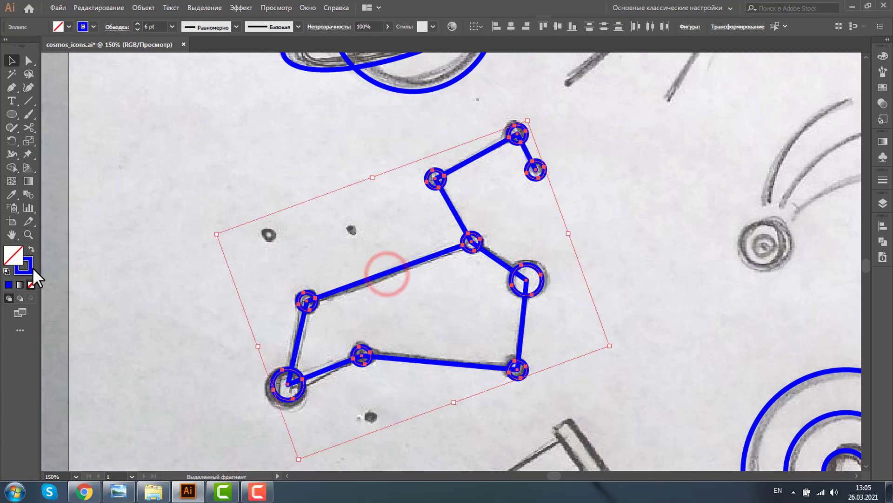
{"action": "left_click", "coordinate": [67, 25]}
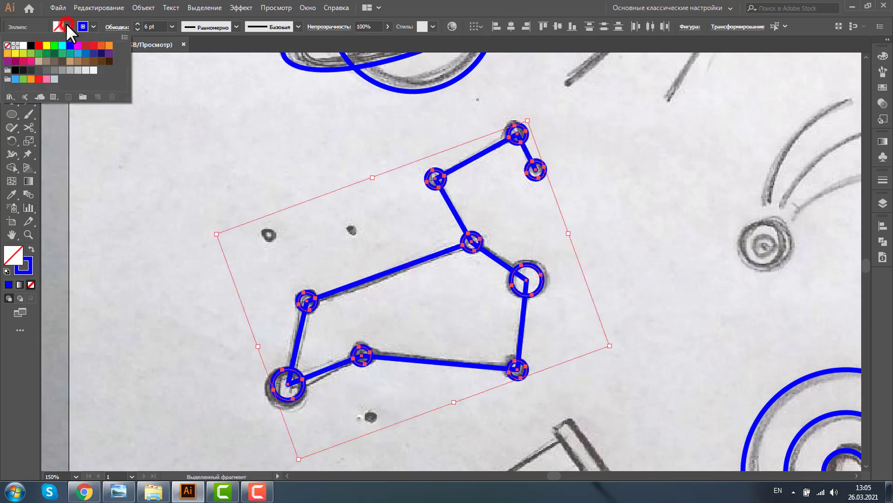
{"action": "left_click", "coordinate": [47, 45]}
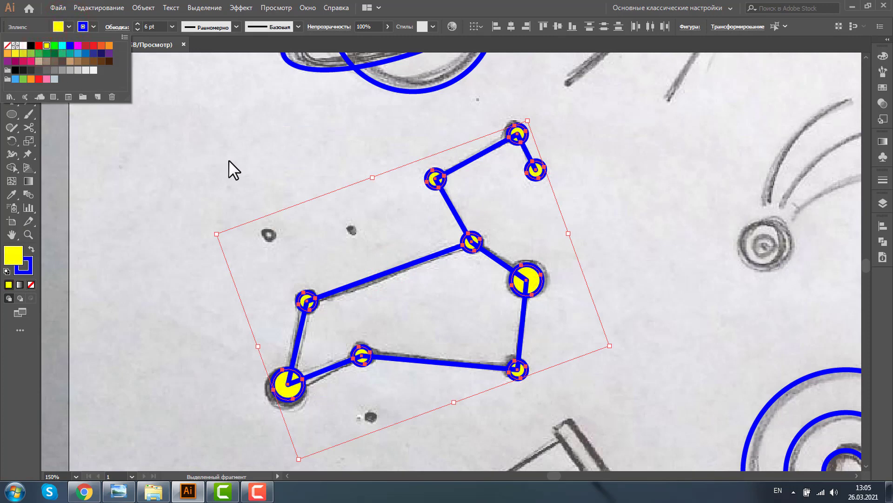
{"action": "key", "text": "Escape"}
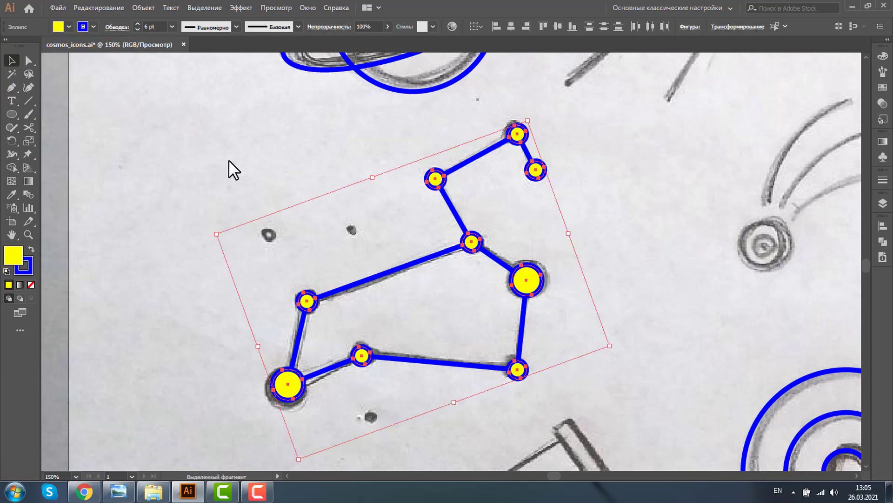
Step: Select the whole constellation and group its circles and lines with Ctrl+G
{"action": "left_click", "coordinate": [227, 119]}
{"action": "left_click_drag", "start_coordinate": [228, 121], "coordinate": [606, 405]}
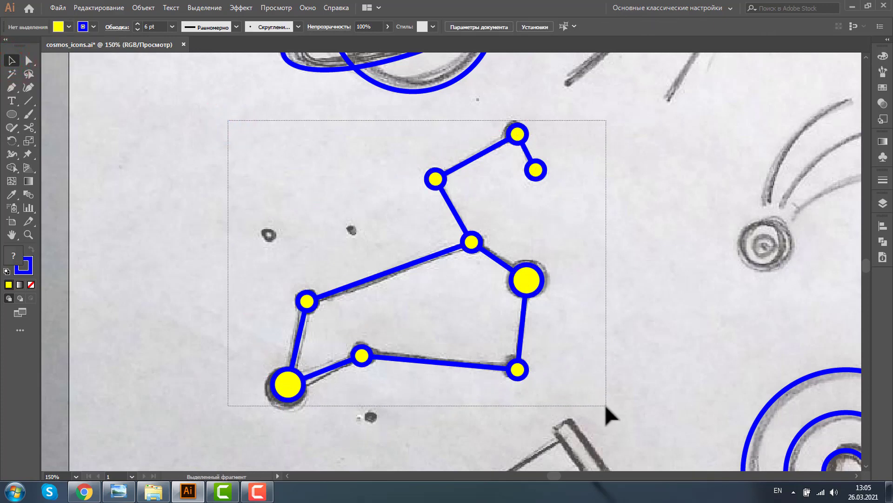
{"action": "key", "text": "ctrl+g"}
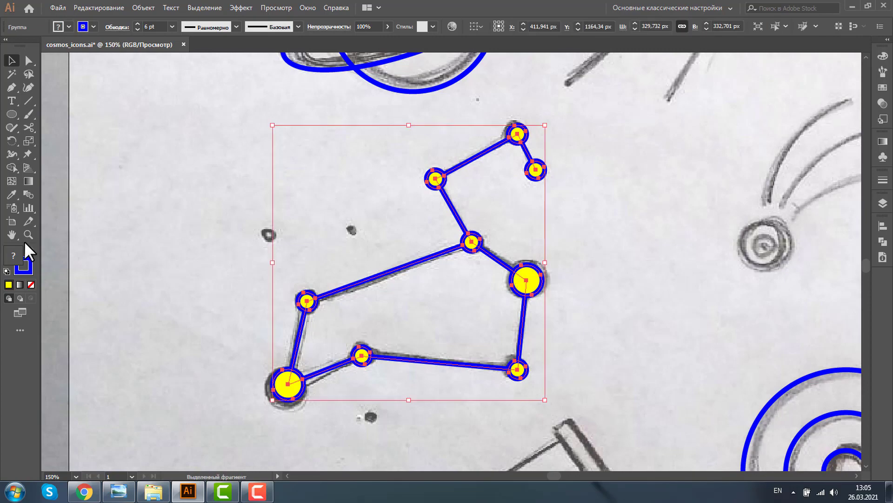
{"action": "left_click", "coordinate": [28, 234]}
Step: Draw a white-filled rectangle over the telescope eyepiece
{"action": "left_click", "coordinate": [654, 261], "text": "alt"}
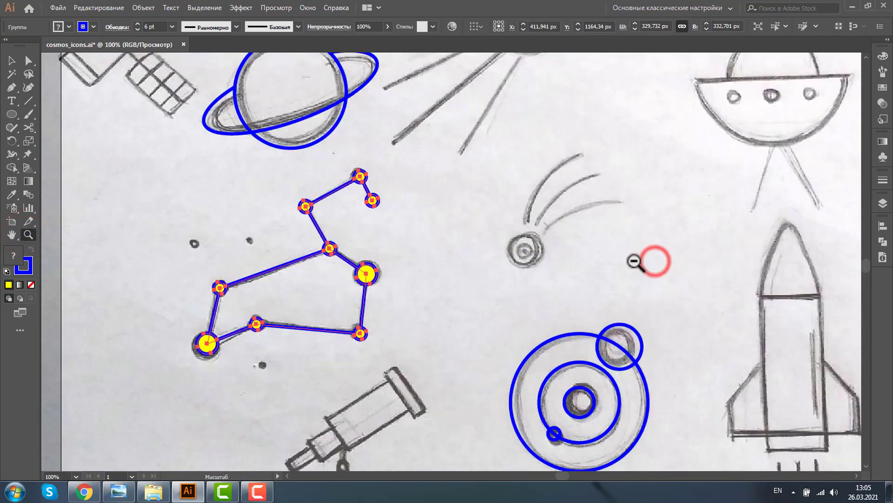
{"action": "left_click", "coordinate": [415, 294], "text": "alt"}
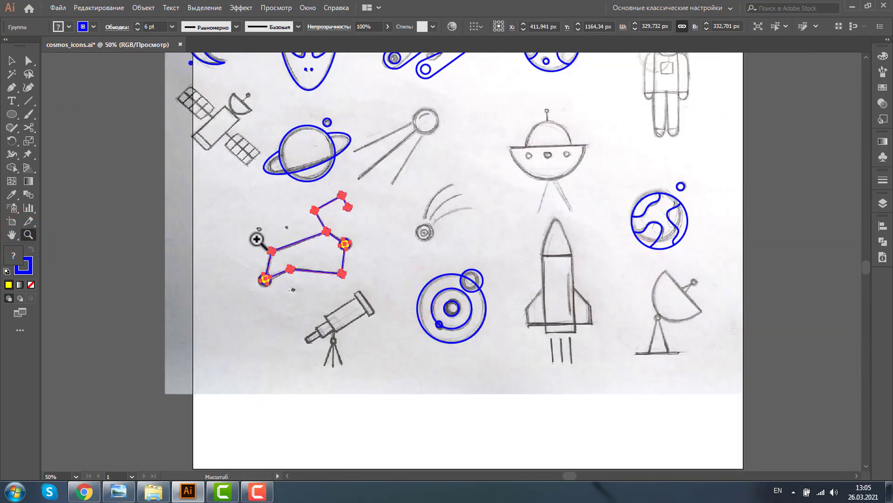
{"action": "left_click_drag", "start_coordinate": [255, 236], "coordinate": [433, 416]}
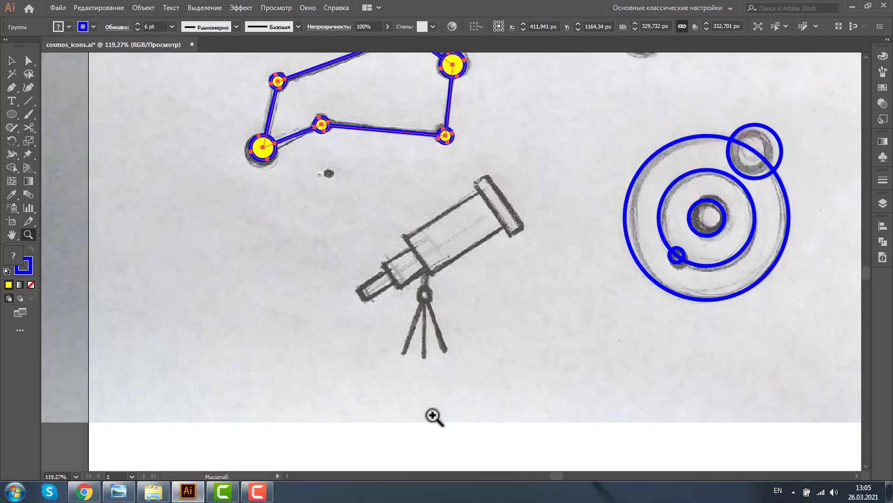
{"action": "key", "text": "ctrl+shift+a"}
{"action": "key", "text": "m"}
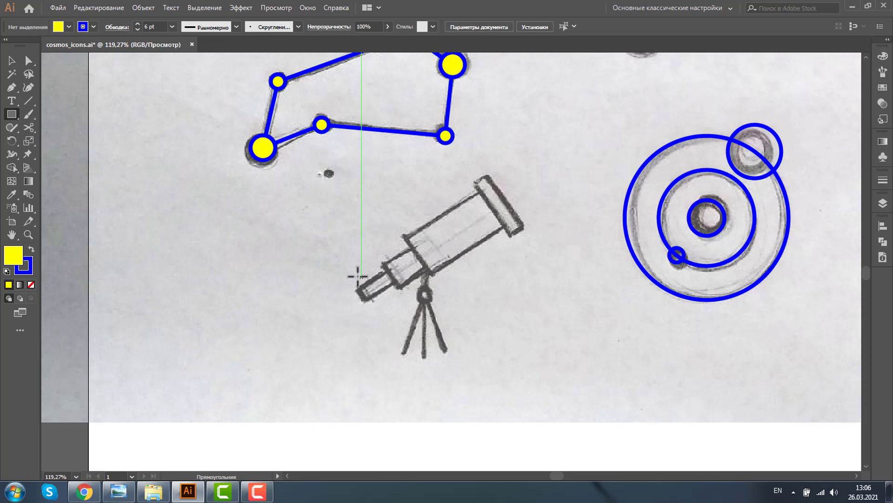
{"action": "left_click_drag", "start_coordinate": [356, 267], "coordinate": [400, 280]}
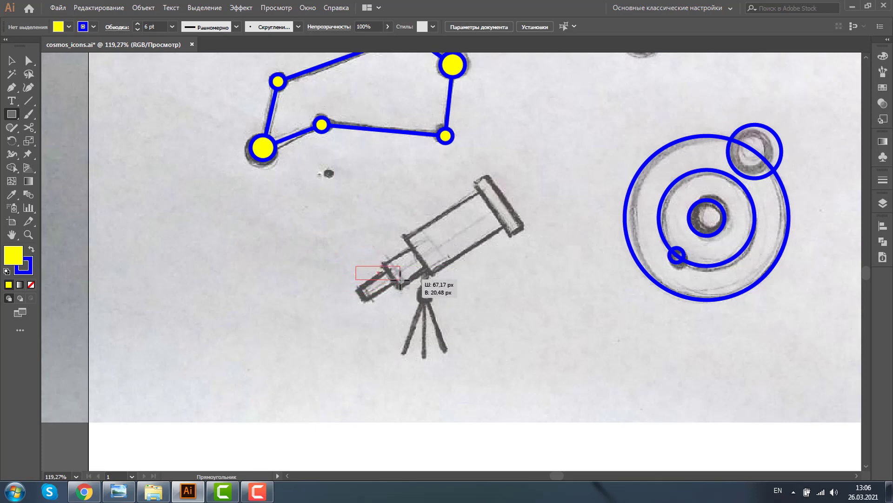
{"action": "left_click_drag", "start_coordinate": [400, 280], "coordinate": [402, 281]}
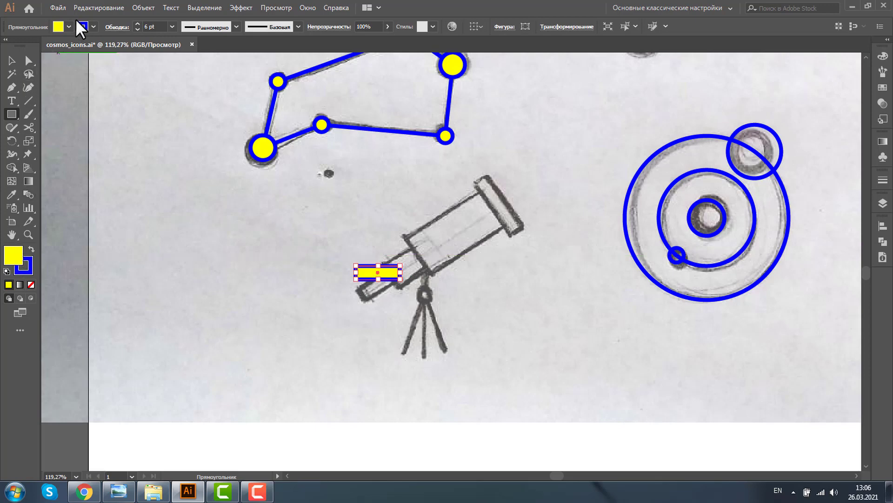
{"action": "left_click", "coordinate": [70, 25]}
{"action": "left_click", "coordinate": [22, 45]}
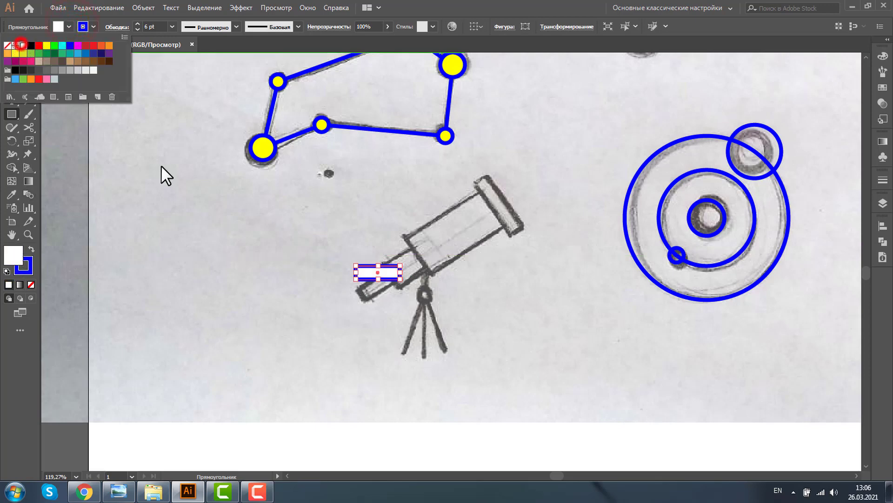
{"action": "left_click", "coordinate": [256, 289]}
Step: Copy the rectangle flush to its right, make it taller, and copy that further along the tube
{"action": "left_click", "coordinate": [27, 234]}
{"action": "left_click_drag", "start_coordinate": [332, 217], "coordinate": [550, 349]}
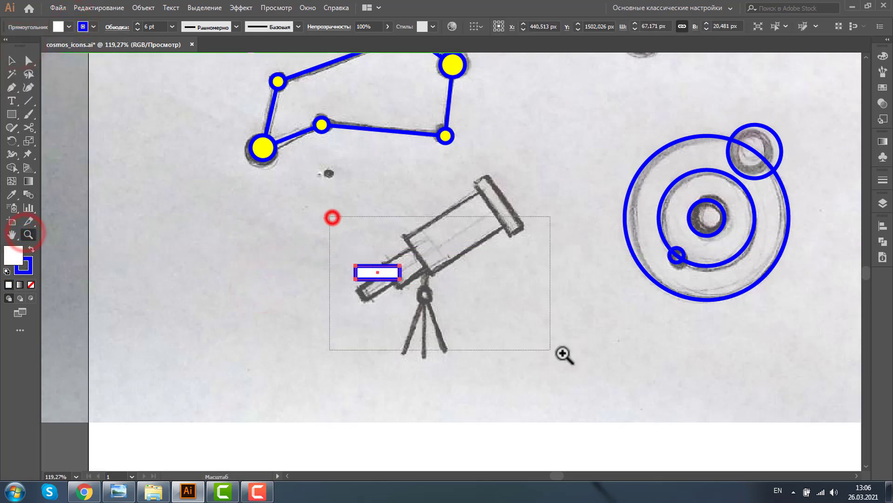
{"action": "left_click", "coordinate": [11, 61]}
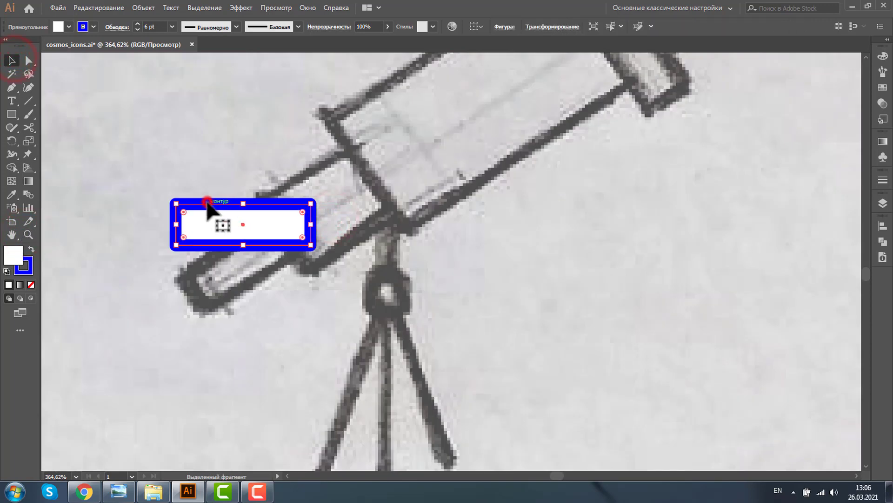
{"action": "left_click_drag", "start_coordinate": [208, 208], "coordinate": [345, 227]}
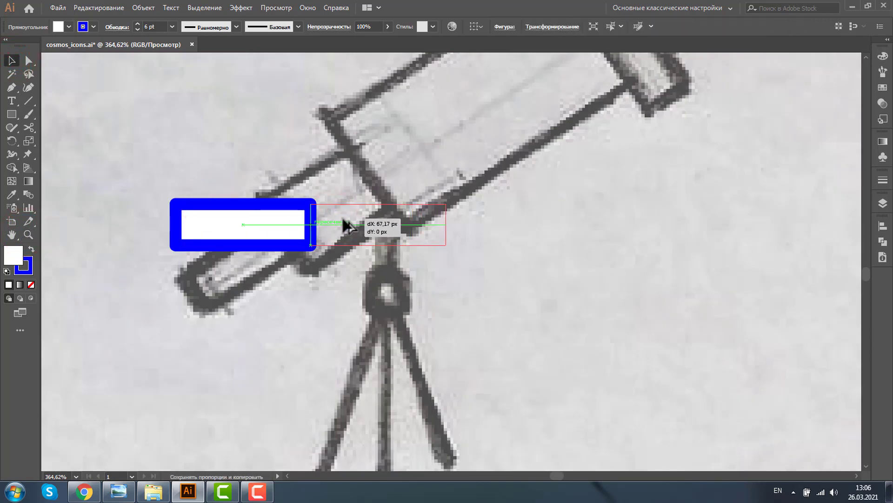
{"action": "left_click_drag", "start_coordinate": [343, 219], "coordinate": [343, 219]}
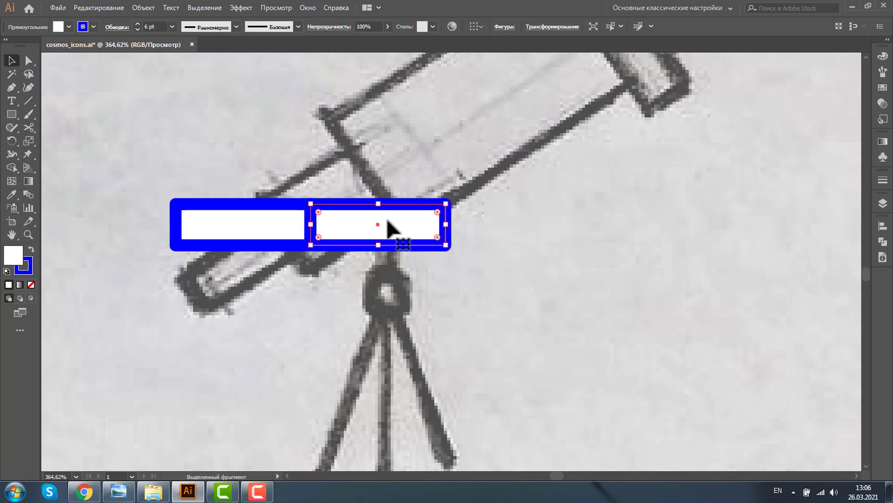
{"action": "left_click_drag", "start_coordinate": [382, 203], "coordinate": [382, 181]}
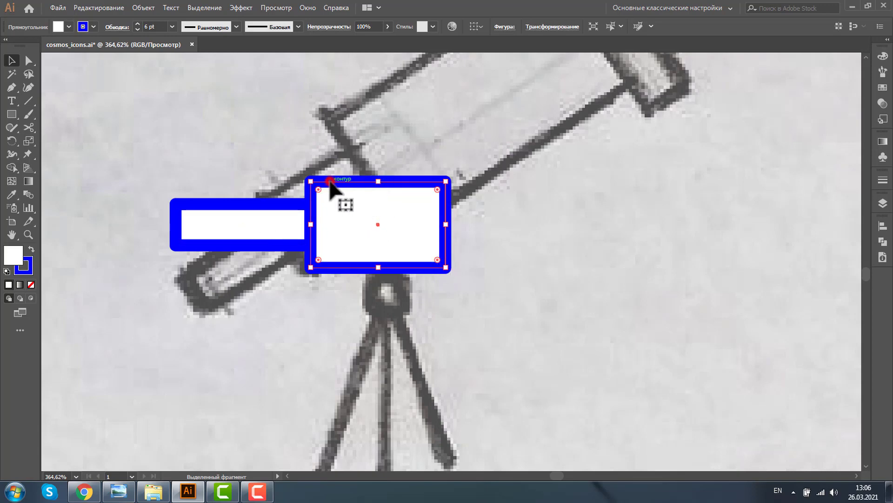
{"action": "mouse_move", "coordinate": [330, 182]}
{"action": "left_mouse_down"}
{"action": "mouse_move", "coordinate": [463, 190]}
{"action": "mouse_move", "coordinate": [514, 144]}
{"action": "left_mouse_up"}
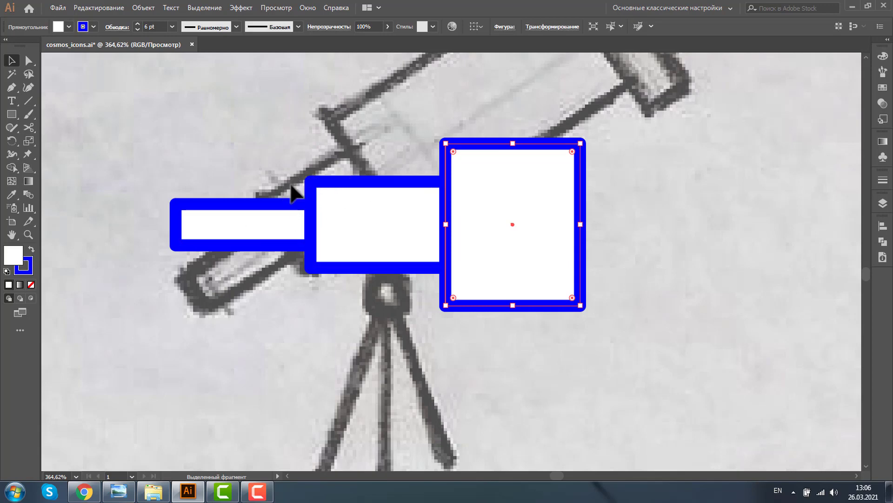
Step: Draw a red helper square at the large rectangle's corner
{"action": "left_click", "coordinate": [27, 234]}
{"action": "left_click_drag", "start_coordinate": [269, 150], "coordinate": [351, 232]}
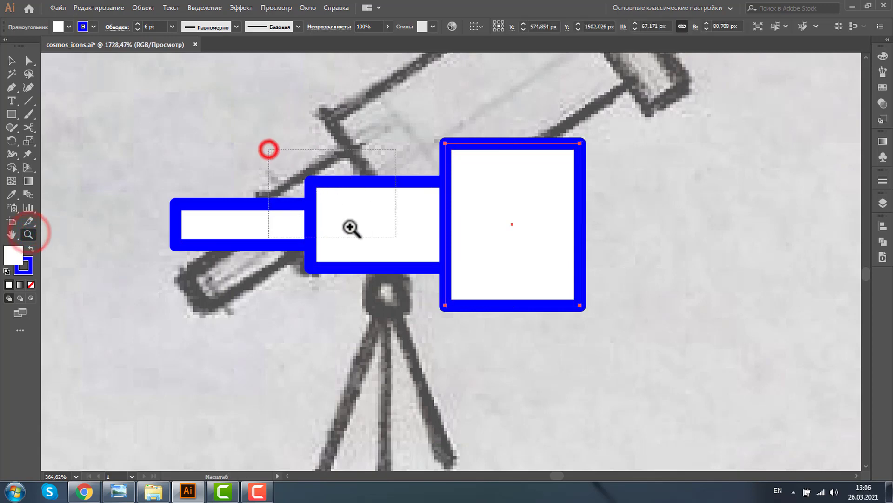
{"action": "left_click", "coordinate": [12, 114]}
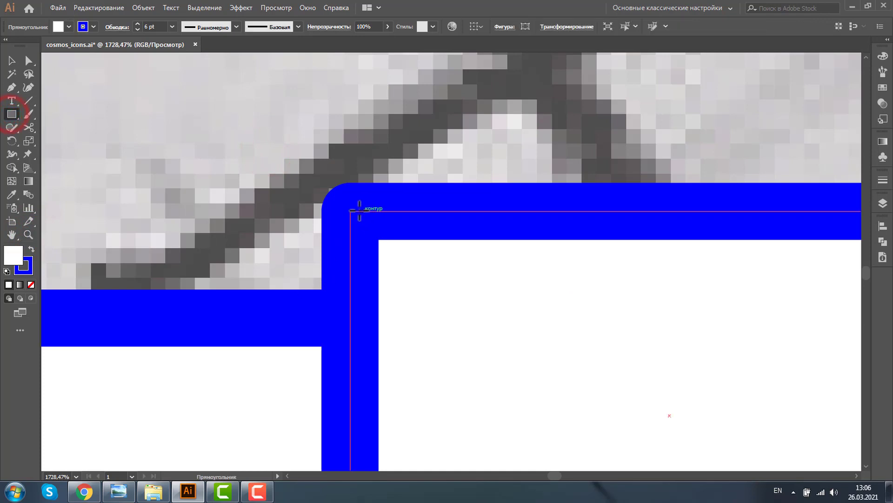
{"action": "left_click_drag", "start_coordinate": [351, 211], "coordinate": [244, 318]}
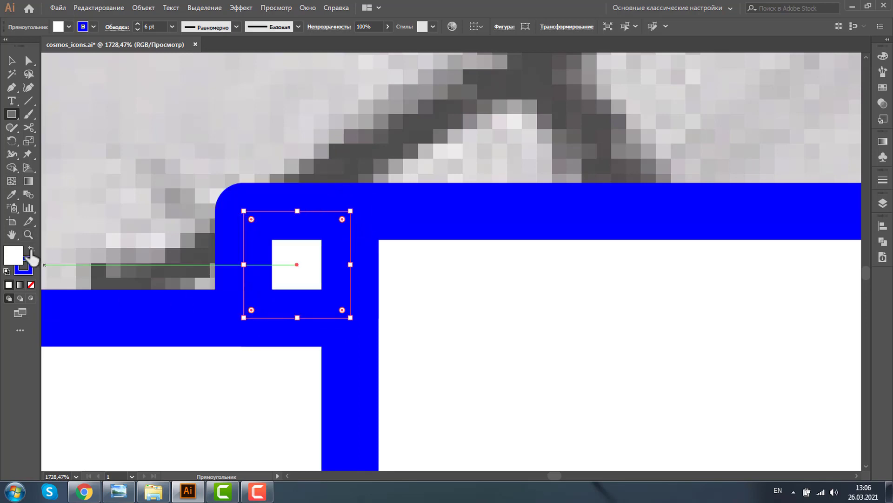
{"action": "double_click", "coordinate": [13, 255]}
{"action": "left_click", "coordinate": [473, 187]}
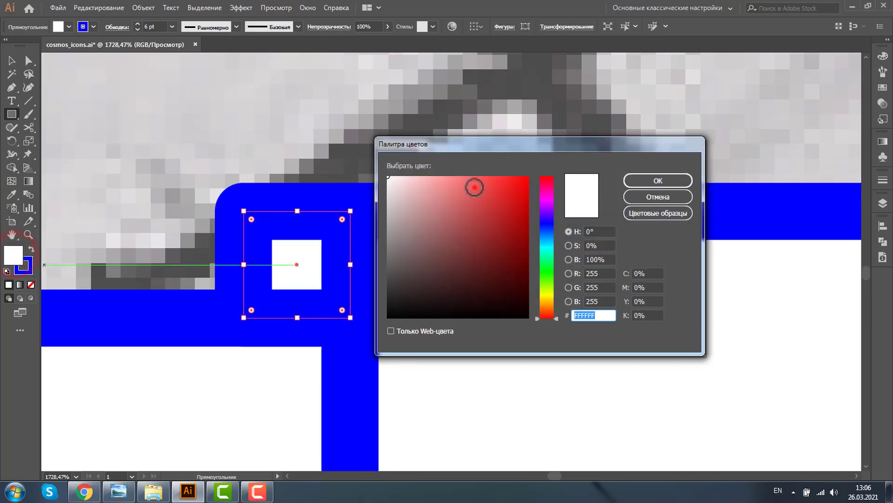
{"action": "left_click", "coordinate": [639, 176]}
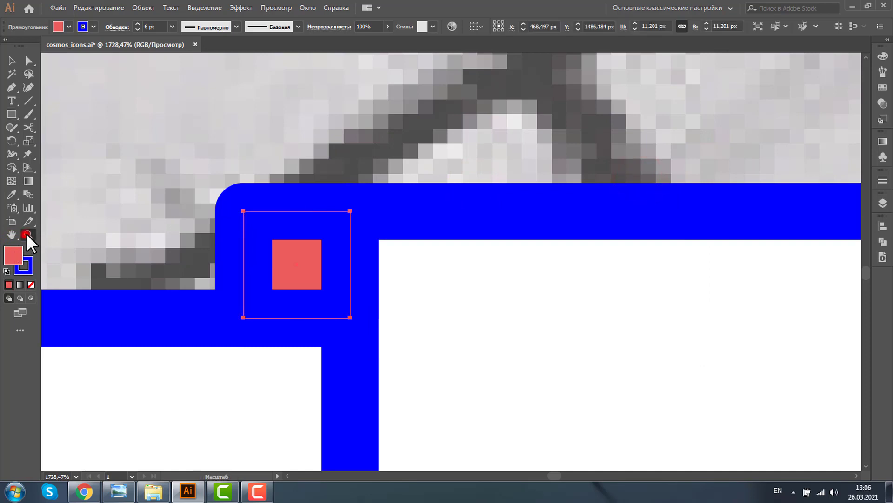
Step: Align a red square at the other corner and lower the large rectangle's top edge to match
{"action": "left_click", "coordinate": [28, 234]}
{"action": "left_click", "coordinate": [534, 218], "text": "alt"}
{"action": "key", "text": "v"}
{"action": "left_click_drag", "start_coordinate": [214, 329], "coordinate": [504, 256]}
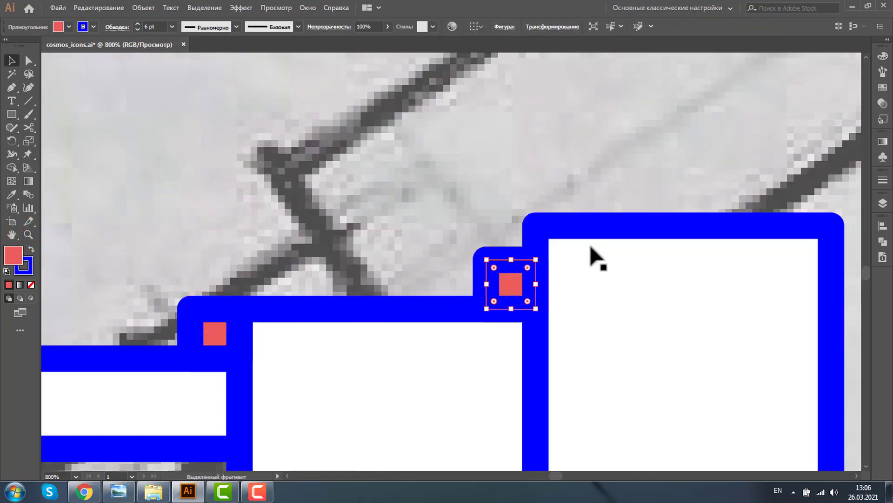
{"action": "left_click", "coordinate": [635, 226]}
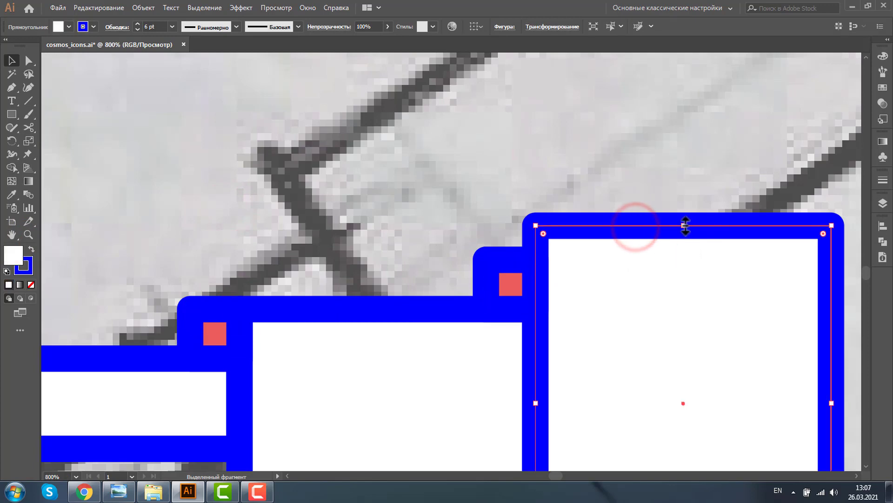
{"action": "left_click_drag", "start_coordinate": [685, 225], "coordinate": [685, 259]}
Step: Delete the red helper squares and zoom out to the whole telescope
{"action": "left_click", "coordinate": [478, 179]}
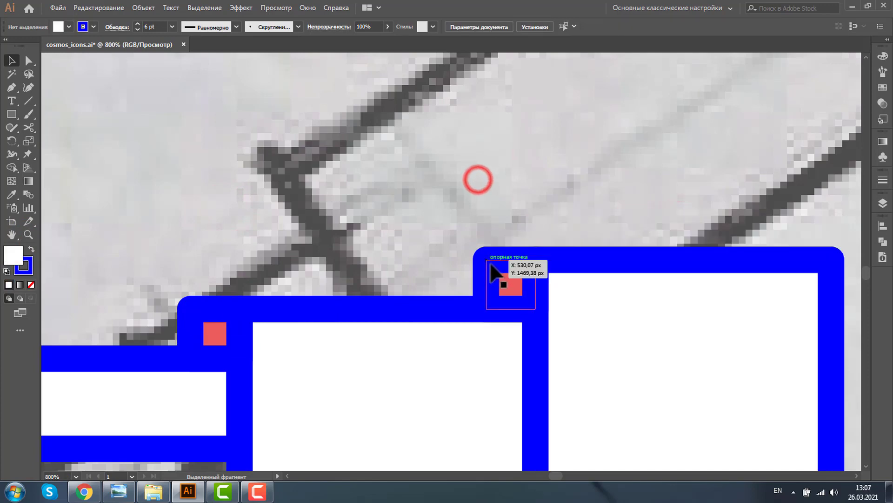
{"action": "left_click", "coordinate": [493, 265]}
{"action": "left_click_drag", "start_coordinate": [491, 291], "coordinate": [195, 340]}
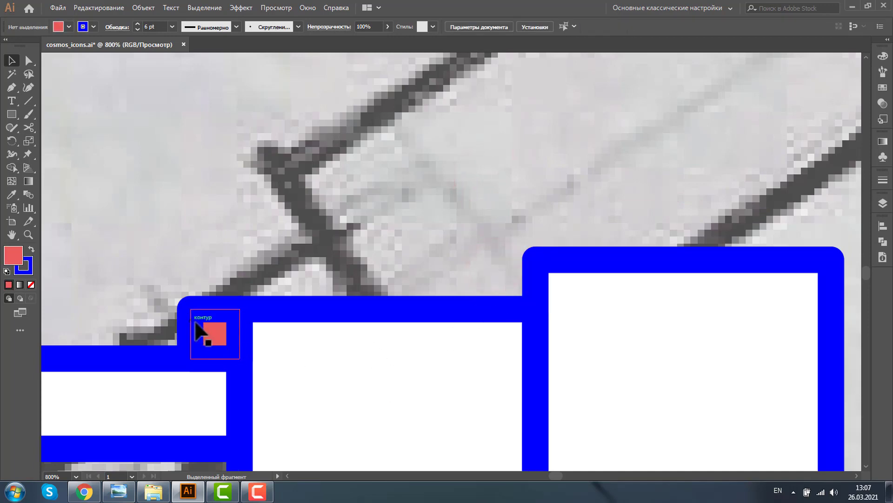
{"action": "key", "text": "Delete"}
{"action": "left_click", "coordinate": [28, 235]}
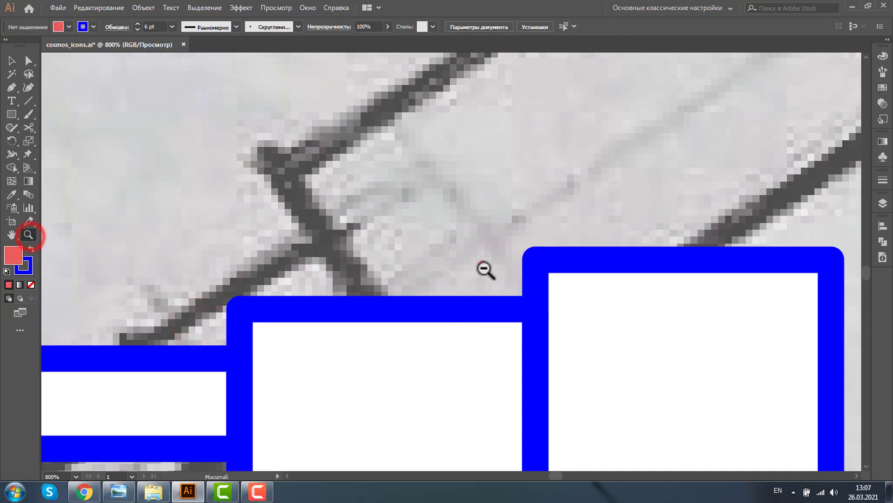
{"action": "left_click", "coordinate": [482, 264], "text": "alt"}
{"action": "left_click", "coordinate": [553, 317], "text": "alt"}
{"action": "left_click", "coordinate": [437, 279], "text": "alt"}
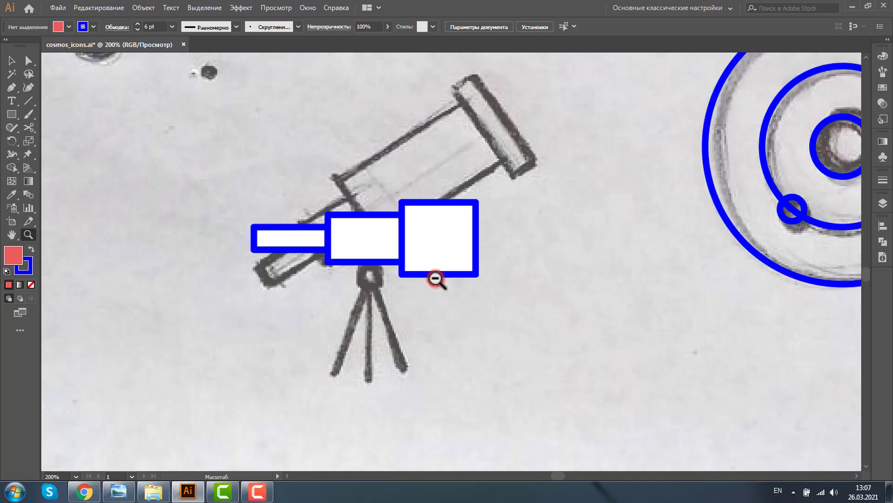
Step: Lengthen the front section, add a narrow 14 × 84 px taller cap, and select all four rectangles
{"action": "left_click", "coordinate": [476, 240]}
{"action": "left_click_drag", "start_coordinate": [482, 241], "coordinate": [549, 240]}
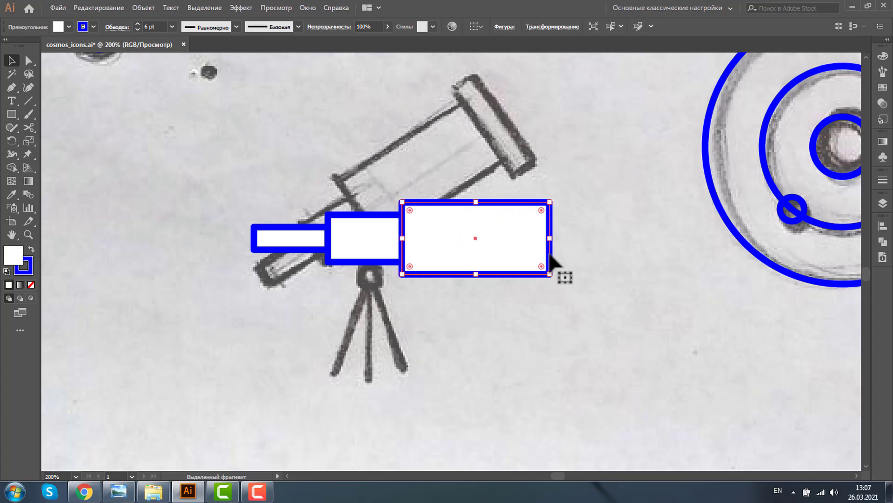
{"action": "left_click_drag", "start_coordinate": [476, 238], "coordinate": [620, 237]}
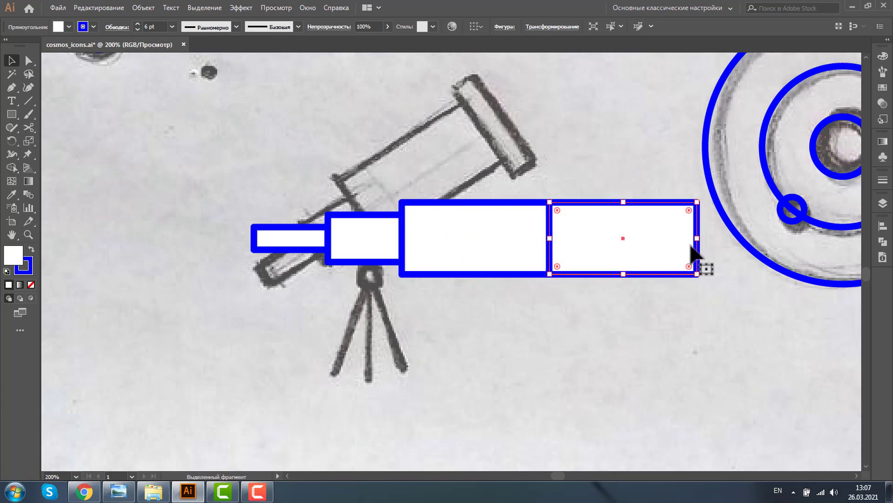
{"action": "left_click_drag", "start_coordinate": [697, 238], "coordinate": [566, 239]}
{"action": "left_click_drag", "start_coordinate": [560, 202], "coordinate": [560, 186]}
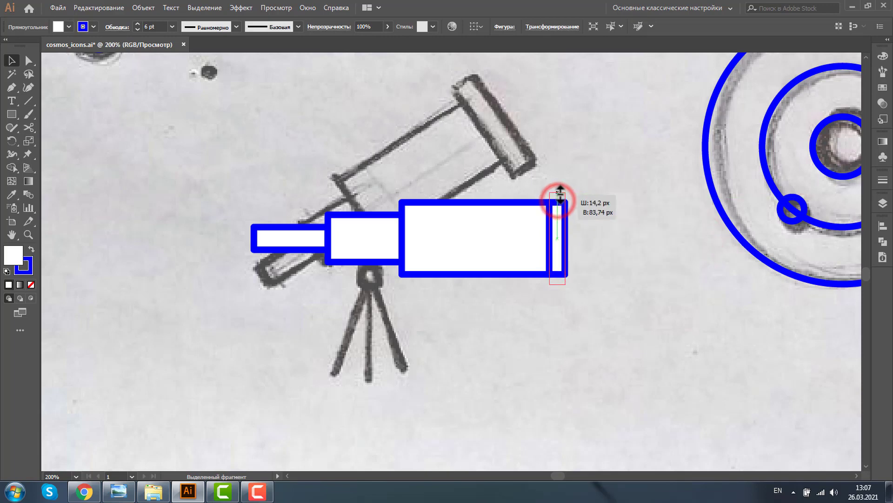
{"action": "left_click", "coordinate": [596, 216]}
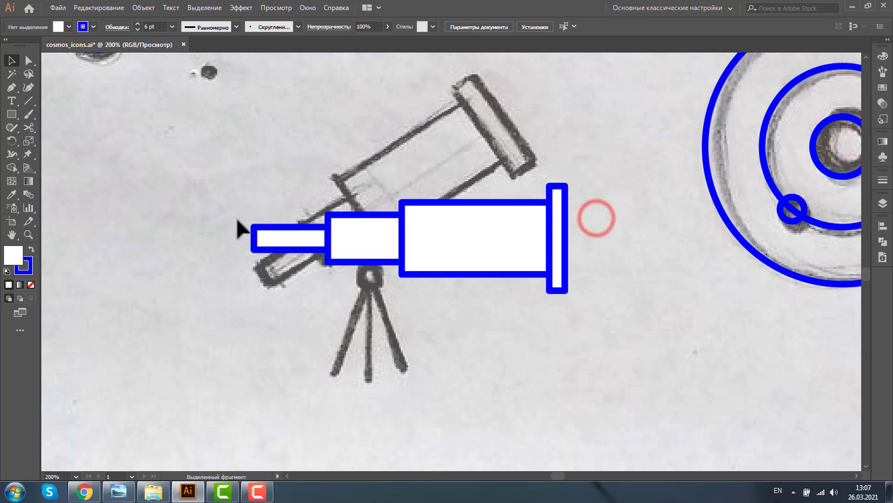
{"action": "left_click_drag", "start_coordinate": [239, 170], "coordinate": [637, 316]}
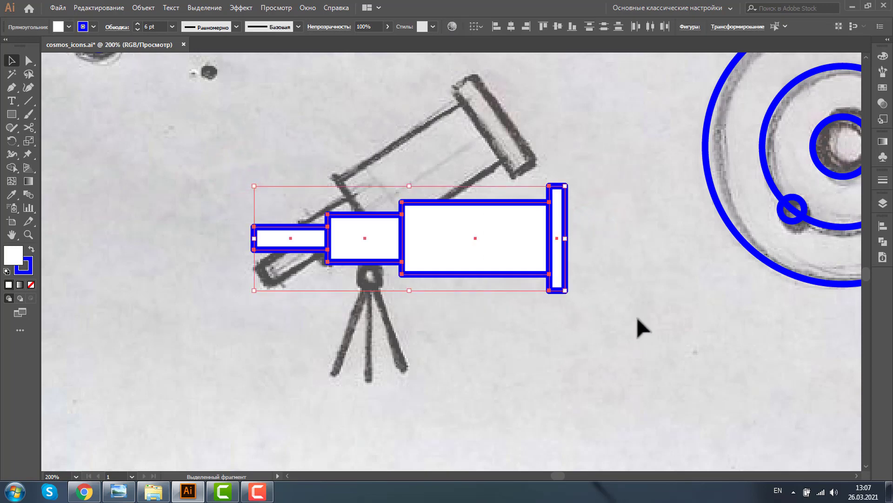
Step: Group the four rectangles, rotate them 30°, and move the group up-left onto the sketched tube
{"action": "key", "text": "ctrl+g"}
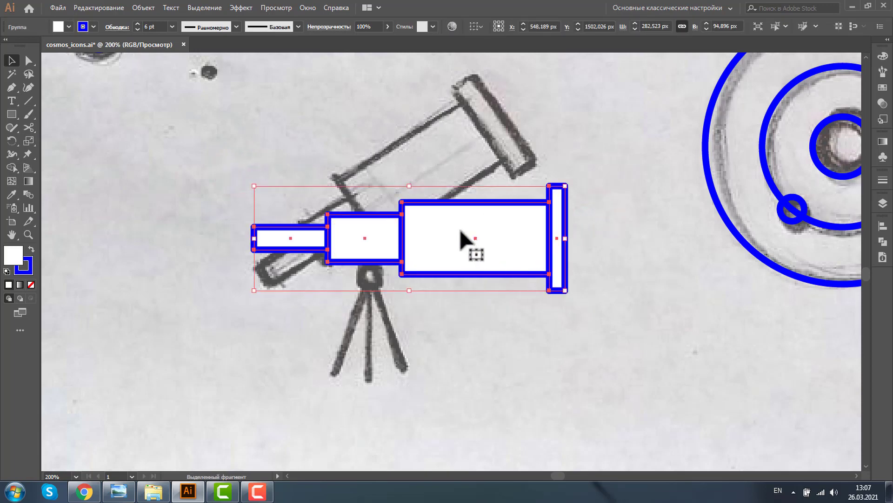
{"action": "right_click", "coordinate": [450, 204]}
{"action": "mouse_move", "coordinate": [501, 315]}
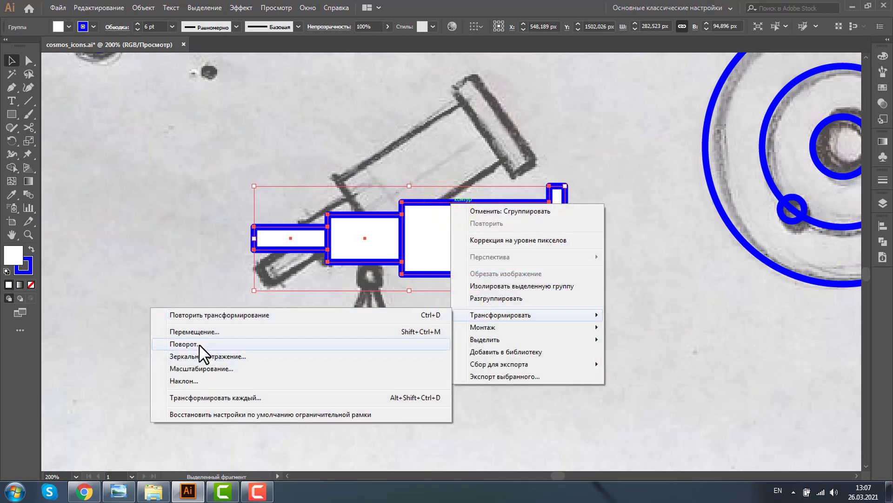
{"action": "left_click", "coordinate": [199, 343]}
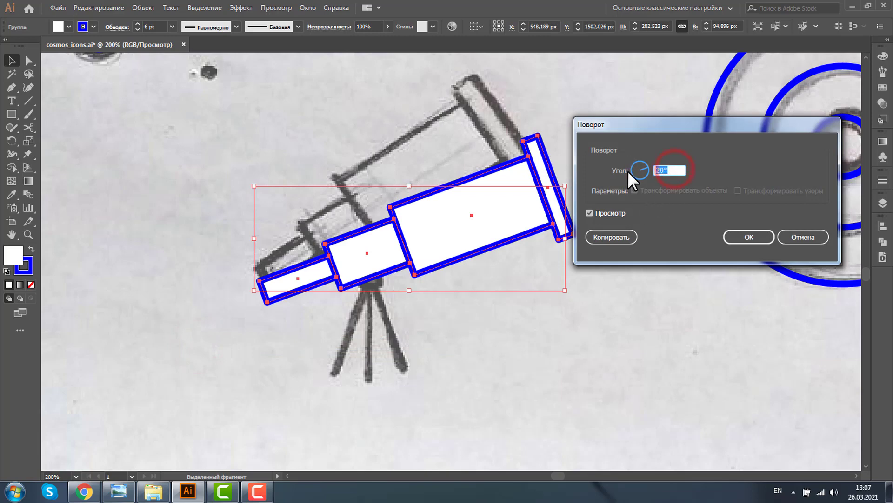
{"action": "type", "text": "30"}
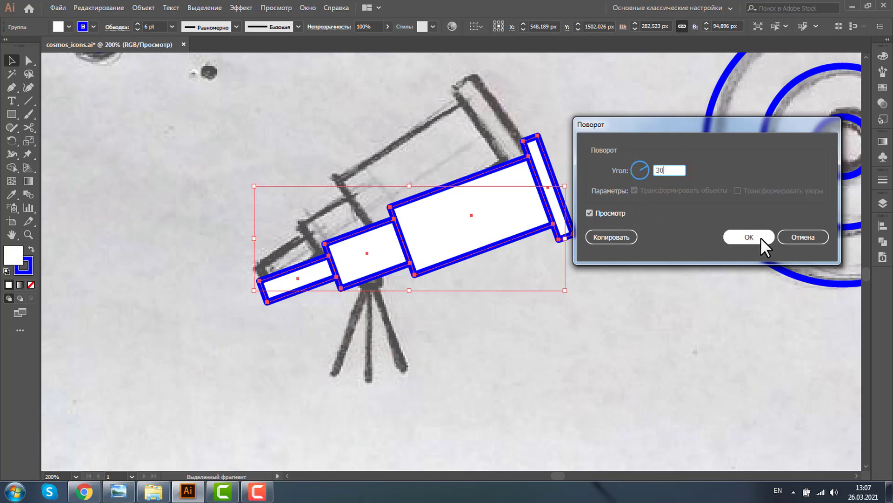
{"action": "left_click", "coordinate": [760, 236]}
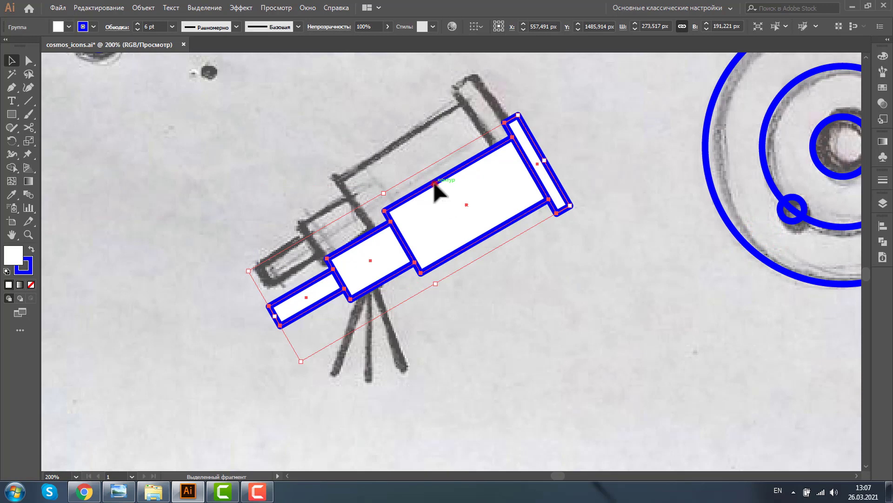
{"action": "left_click_drag", "start_coordinate": [434, 184], "coordinate": [412, 147]}
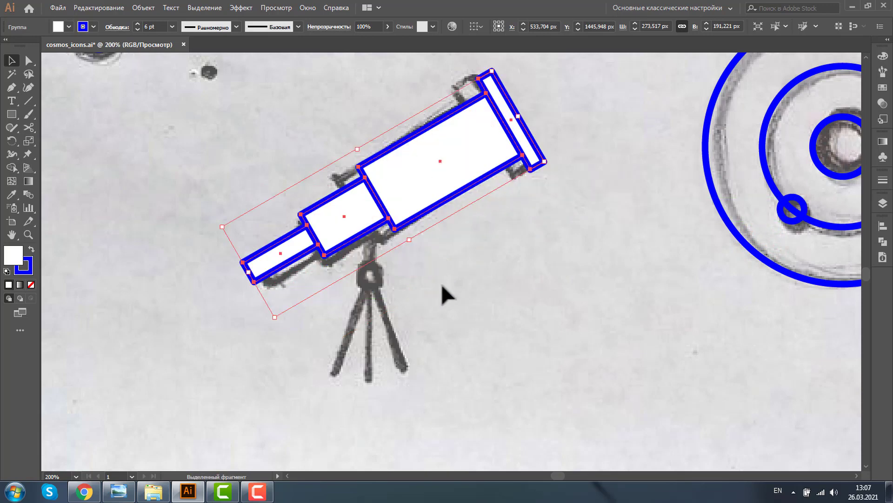
{"action": "left_click", "coordinate": [451, 291]}
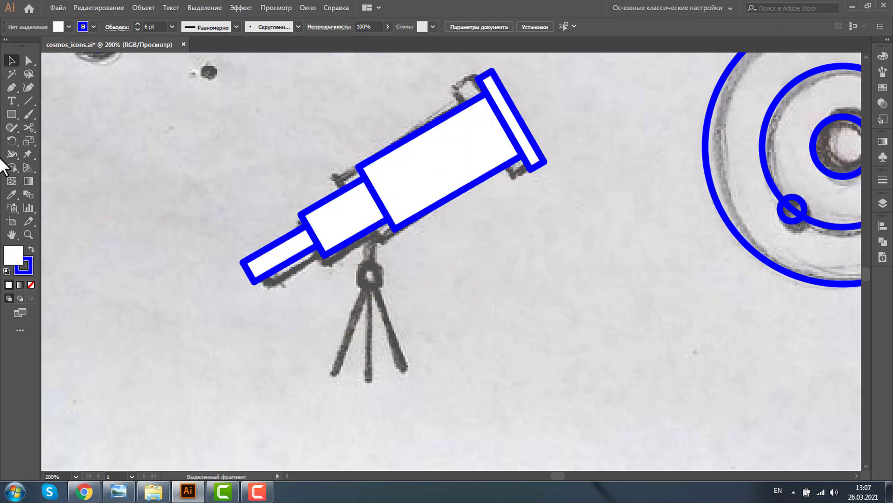
Step: Draw a vertical blue leg down from the telescope and a small circle at its joint
{"action": "left_click", "coordinate": [28, 99]}
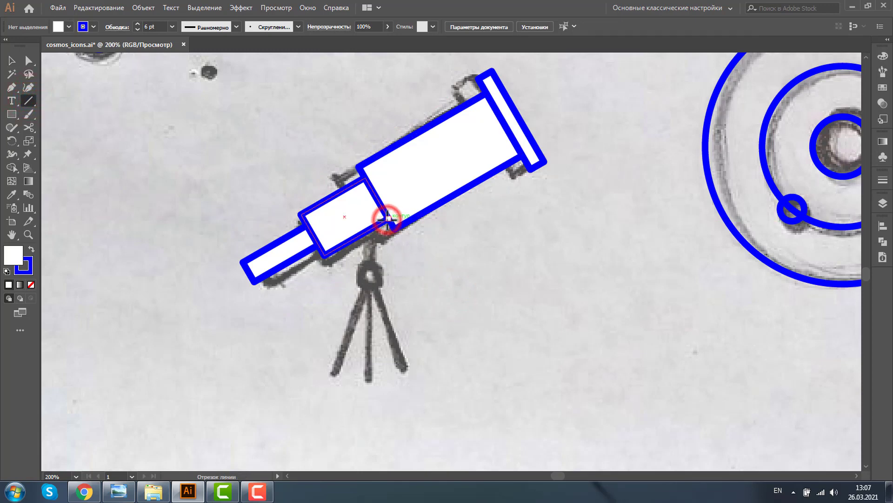
{"action": "left_click_drag", "start_coordinate": [388, 217], "coordinate": [388, 383]}
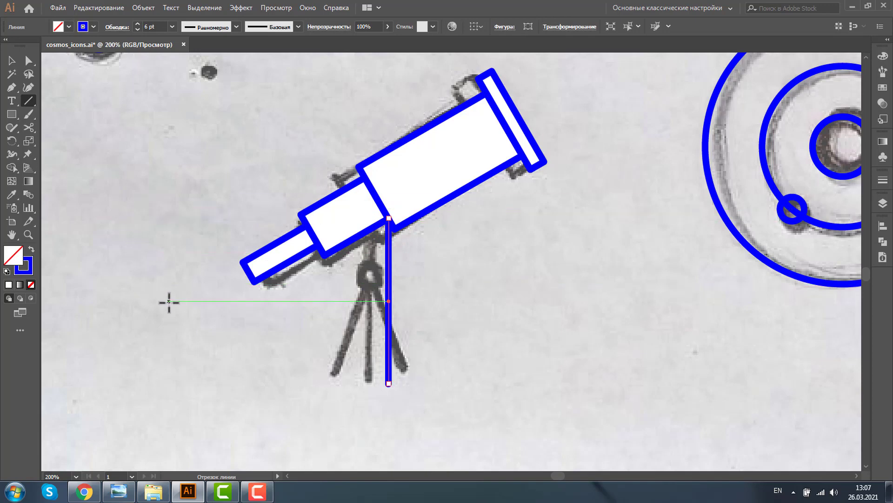
{"action": "key", "text": "l"}
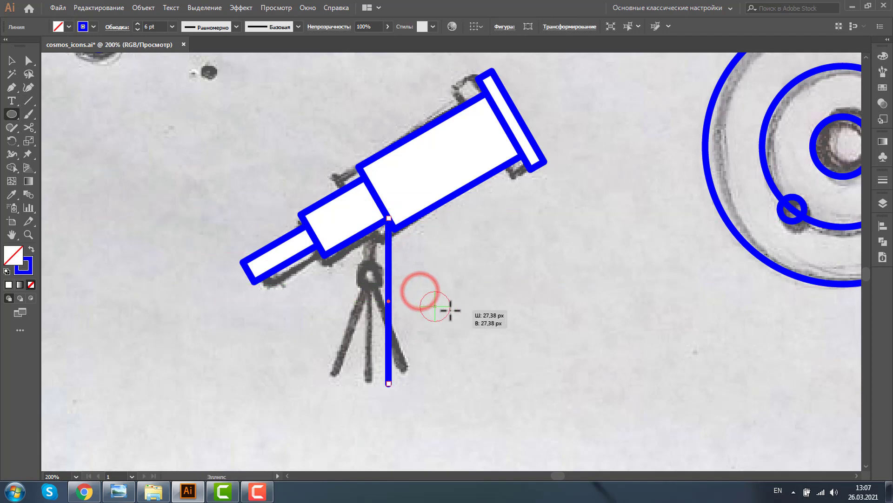
{"action": "mouse_move", "coordinate": [420, 291]}
{"action": "left_mouse_down"}
{"action": "mouse_move", "coordinate": [447, 318]}
{"action": "mouse_move", "coordinate": [392, 283]}
{"action": "left_mouse_up"}
Step: Fill the small joint circle with white, then zoom in on the tripod area
{"action": "left_click", "coordinate": [11, 60]}
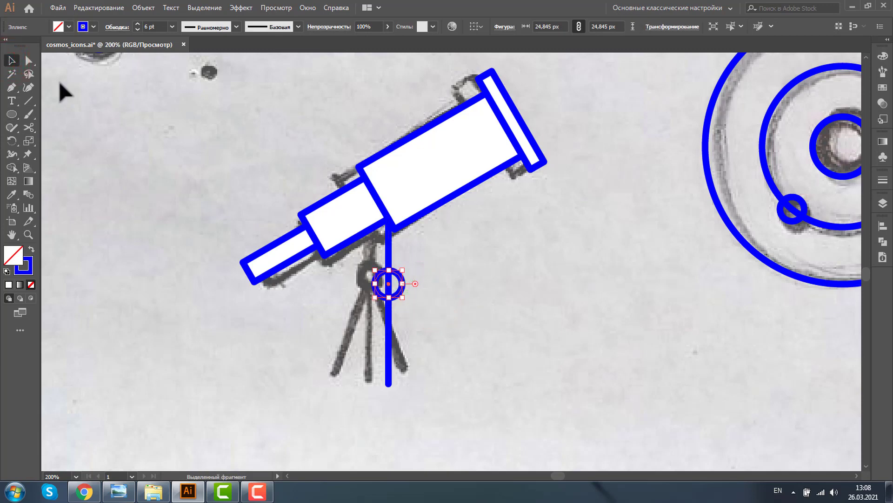
{"action": "left_click", "coordinate": [69, 27]}
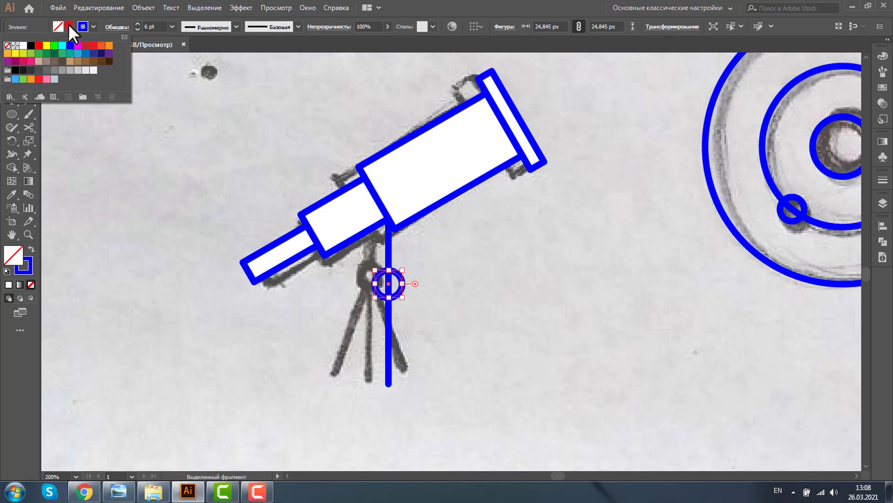
{"action": "left_click", "coordinate": [23, 45]}
{"action": "left_click", "coordinate": [468, 279]}
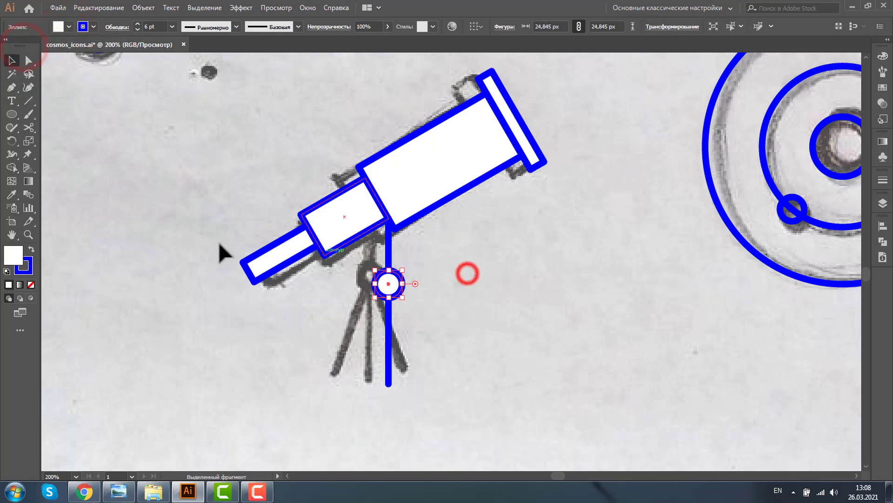
{"action": "left_click", "coordinate": [28, 234]}
{"action": "left_click_drag", "start_coordinate": [302, 263], "coordinate": [484, 414]}
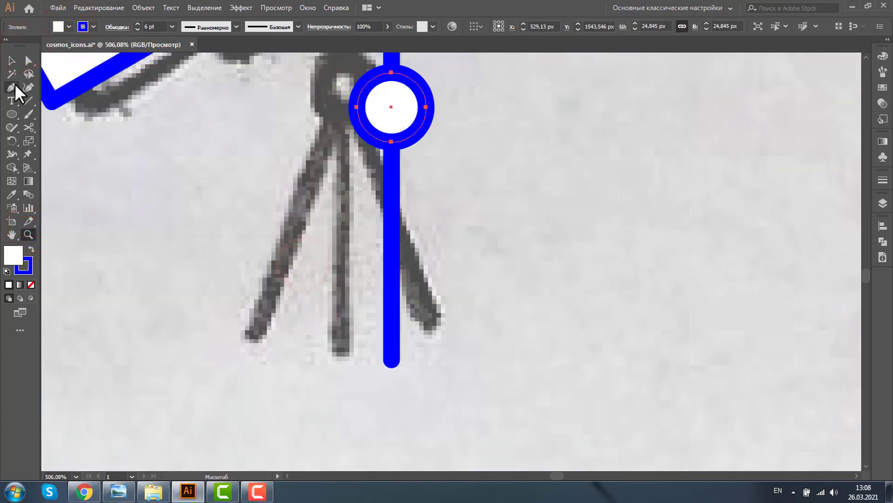
Step: Draw a slanted leg line running from the tripod joint
{"action": "left_click", "coordinate": [29, 98]}
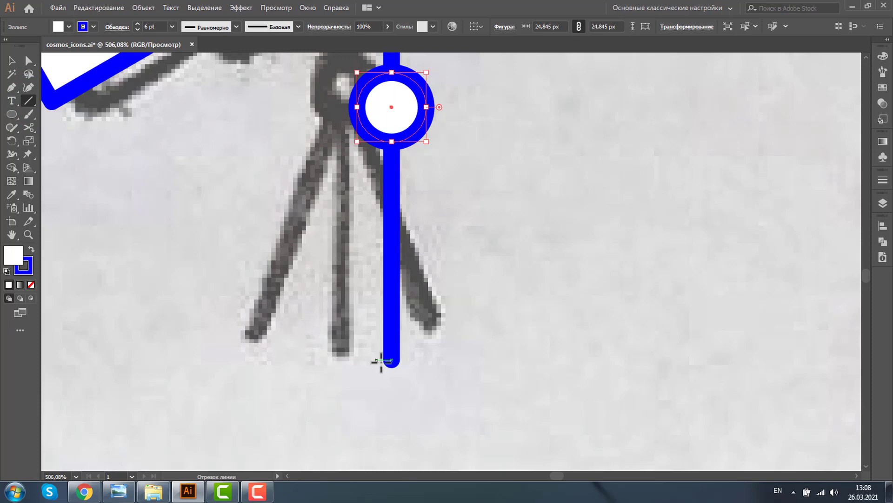
{"action": "mouse_move", "coordinate": [392, 360]}
{"action": "left_mouse_down"}
{"action": "mouse_move", "coordinate": [325, 360]}
{"action": "mouse_move", "coordinate": [383, 142]}
{"action": "mouse_move", "coordinate": [392, 142]}
{"action": "left_mouse_up"}
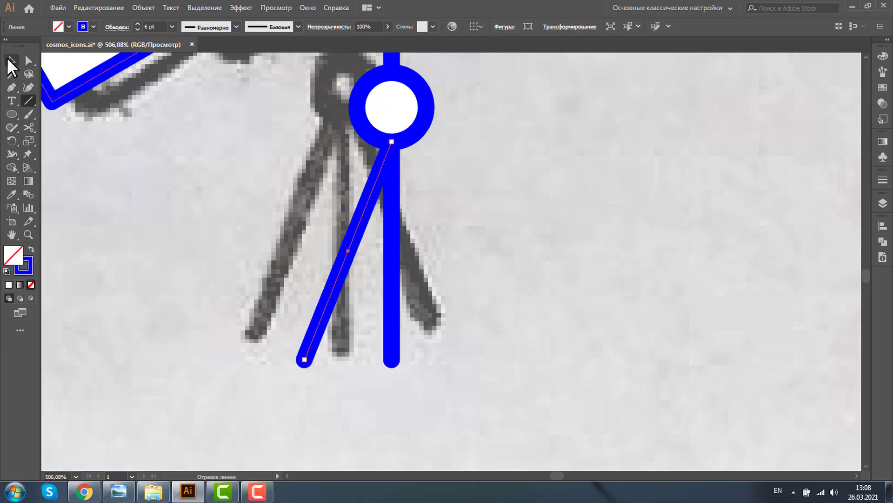
{"action": "left_click", "coordinate": [11, 60]}
Step: Reflect a vertical copy of the slanted leg and move it to the right side
{"action": "right_click", "coordinate": [355, 226]}
{"action": "mouse_move", "coordinate": [405, 391]}
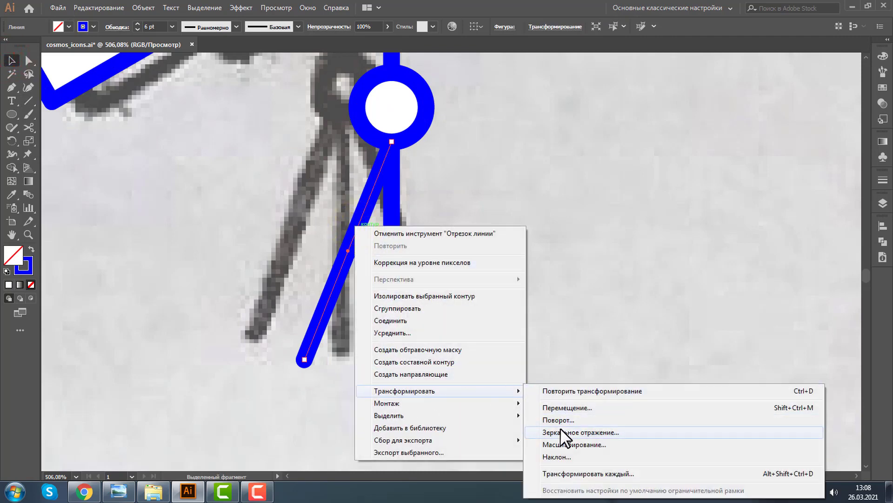
{"action": "left_click", "coordinate": [560, 431]}
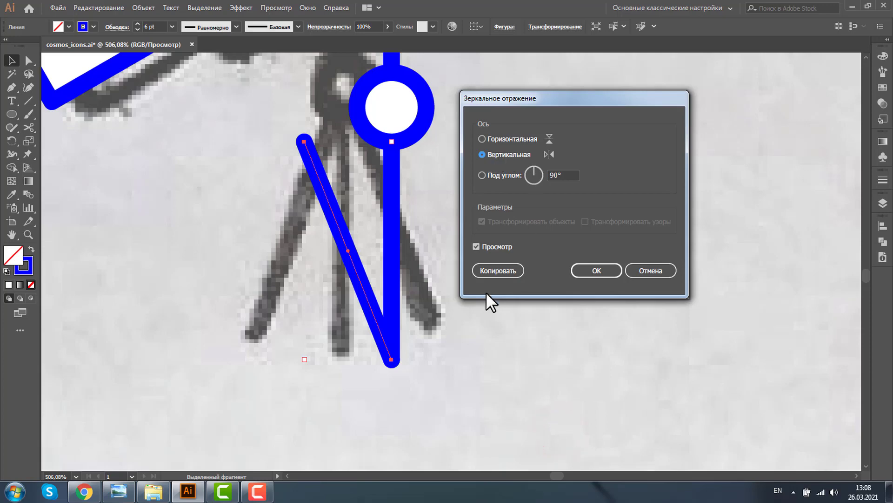
{"action": "left_click", "coordinate": [487, 272]}
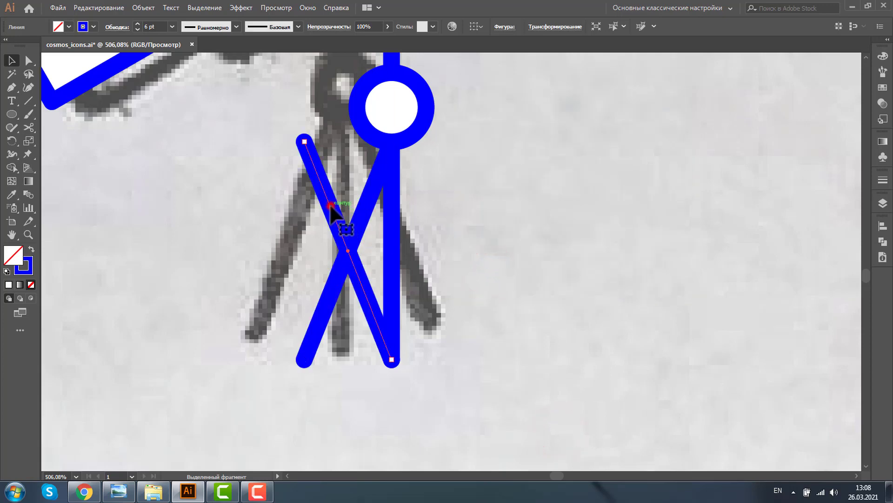
{"action": "mouse_move", "coordinate": [333, 209]}
{"action": "left_mouse_down"}
{"action": "mouse_move", "coordinate": [424, 218]}
{"action": "mouse_move", "coordinate": [420, 211]}
{"action": "left_mouse_up"}
{"action": "left_click", "coordinate": [487, 197]}
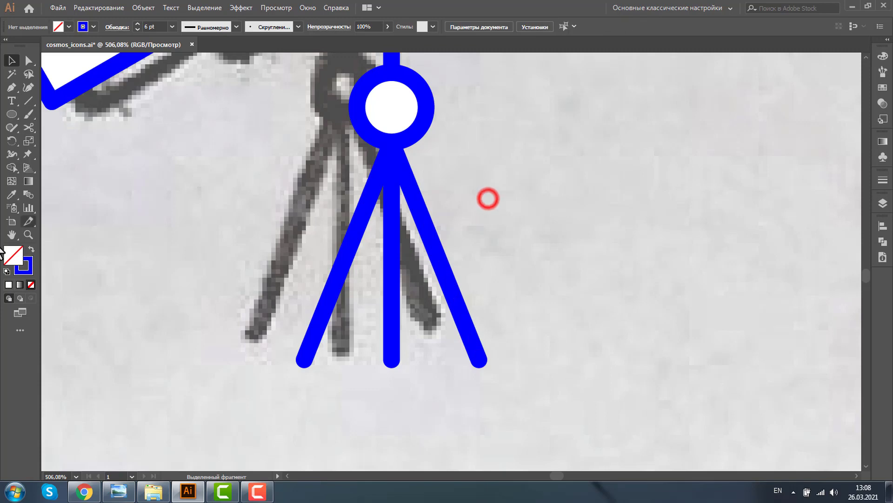
{"action": "left_click", "coordinate": [29, 235]}
{"action": "left_click", "coordinate": [487, 206], "text": "alt"}
Step: Select the whole telescope, zoom out, and copy the orbit circle onto the UFO sketch
{"action": "left_click", "coordinate": [433, 258], "text": "alt"}
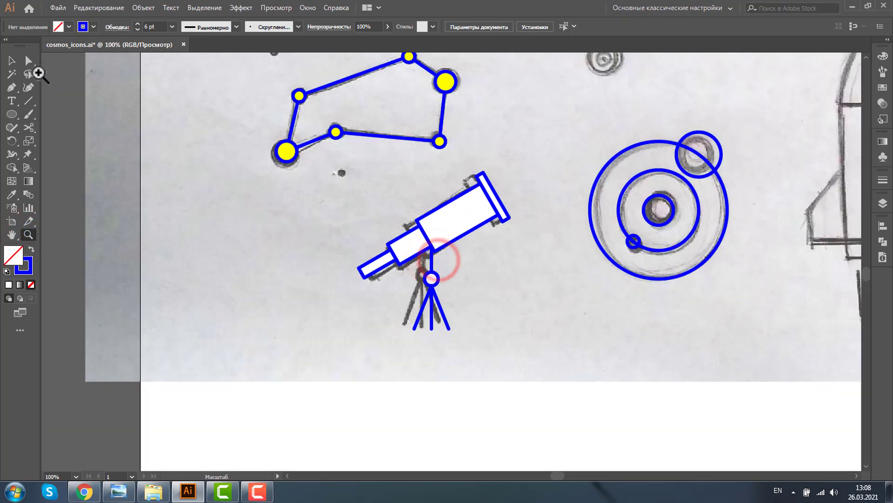
{"action": "left_click", "coordinate": [11, 61]}
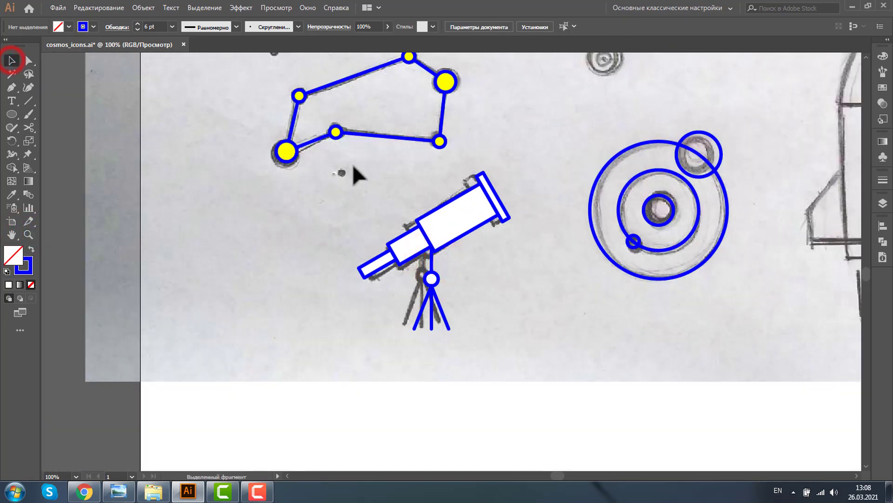
{"action": "left_click_drag", "start_coordinate": [437, 308], "coordinate": [532, 354]}
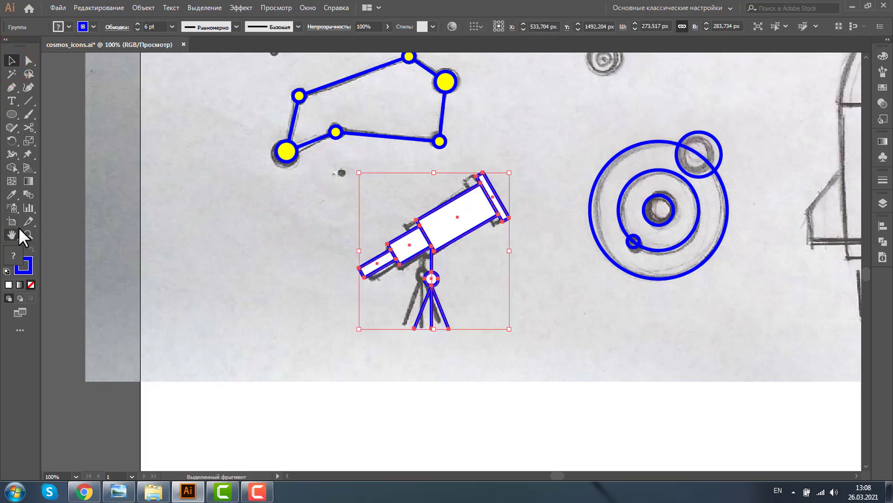
{"action": "key", "text": "ctrl+minus"}
{"action": "key", "text": "ctrl+minus"}
{"action": "key", "text": "ctrl+minus"}
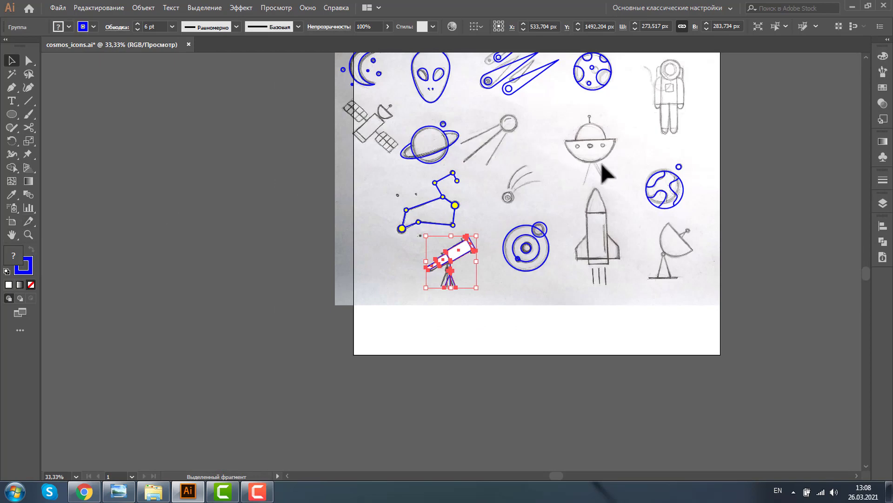
{"action": "left_click", "coordinate": [509, 299]}
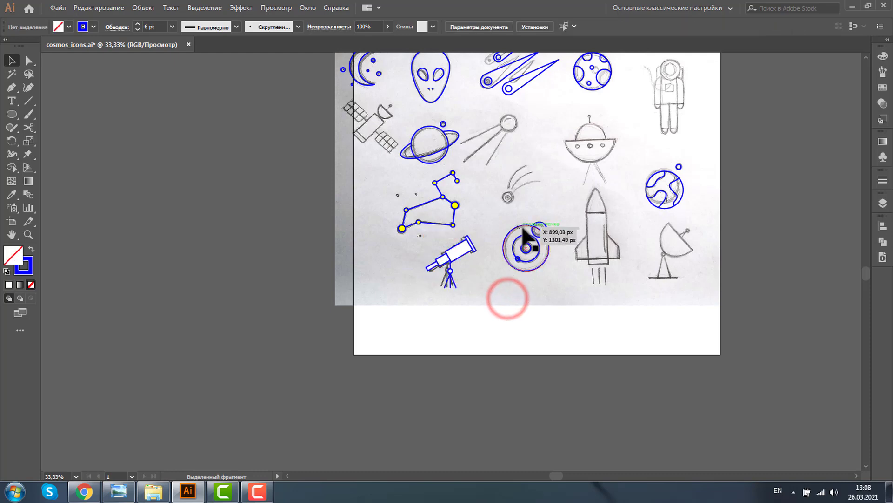
{"action": "mouse_move", "coordinate": [523, 226]}
{"action": "left_mouse_down"}
{"action": "mouse_move", "coordinate": [524, 249]}
{"action": "mouse_move", "coordinate": [566, 125]}
{"action": "left_mouse_up"}
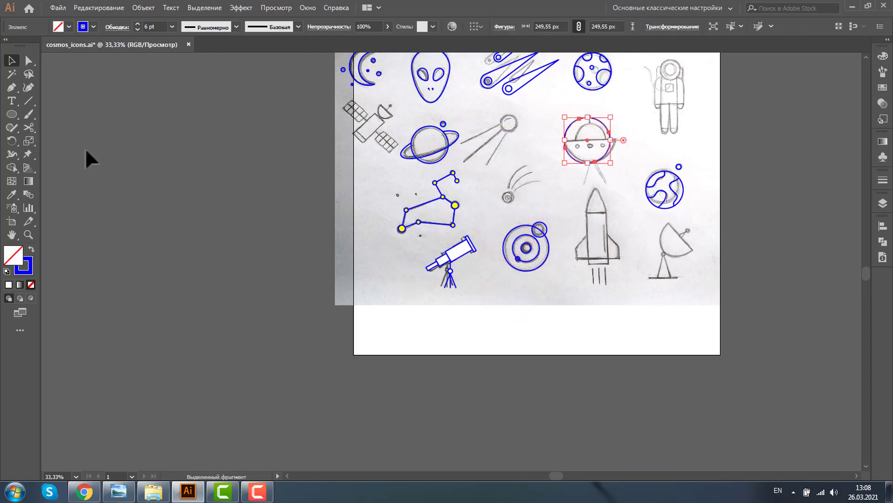
Step: Enlarge the copied circle to about 293 px and position it to frame the UFO
{"action": "left_click", "coordinate": [27, 234]}
{"action": "left_click_drag", "start_coordinate": [540, 106], "coordinate": [659, 186]}
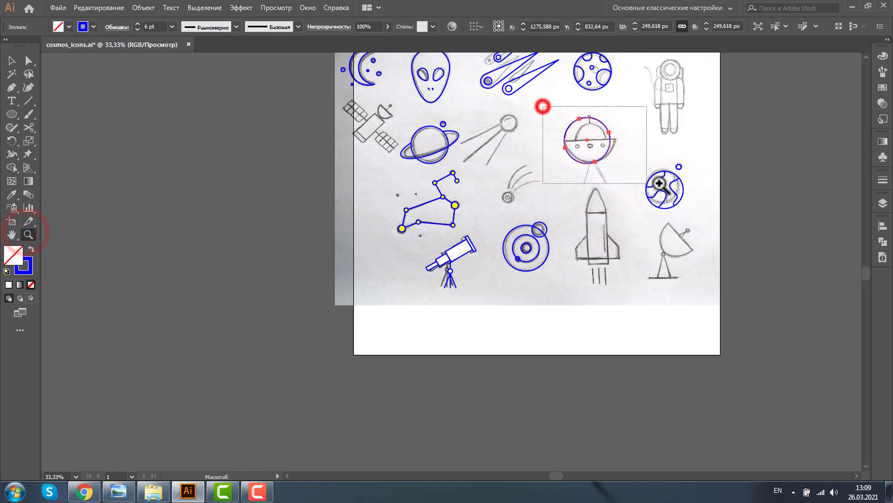
{"action": "left_click", "coordinate": [12, 60]}
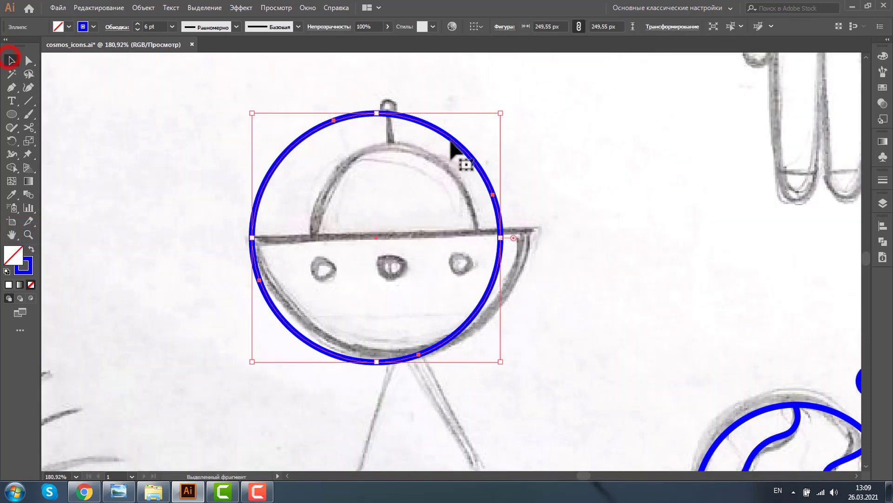
{"action": "left_click_drag", "start_coordinate": [451, 136], "coordinate": [458, 125]}
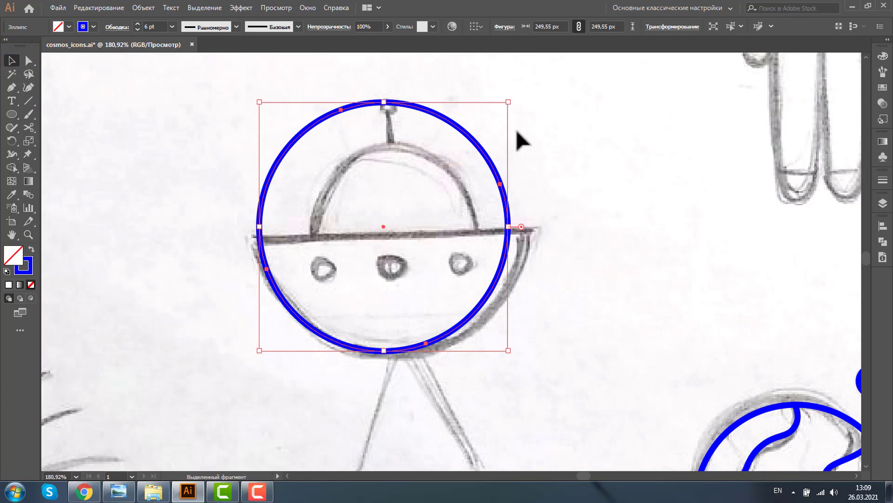
{"action": "left_click_drag", "start_coordinate": [508, 350], "coordinate": [551, 394]}
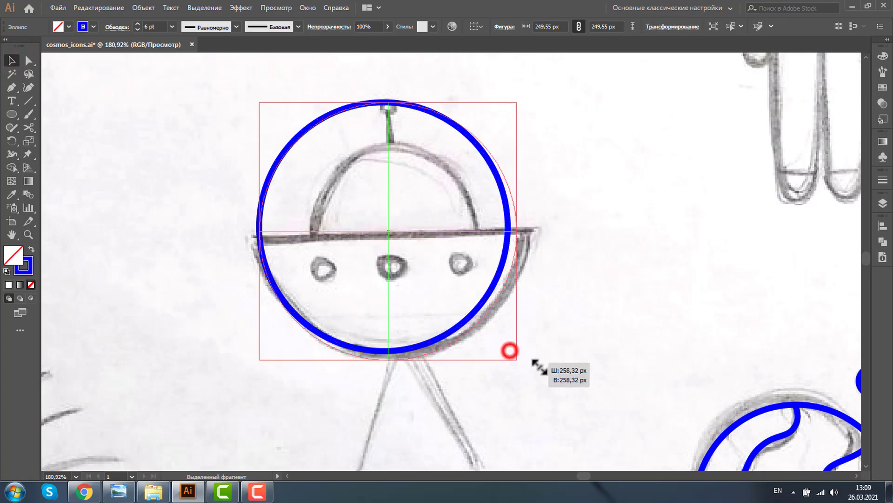
{"action": "left_click_drag", "start_coordinate": [508, 141], "coordinate": [497, 113]}
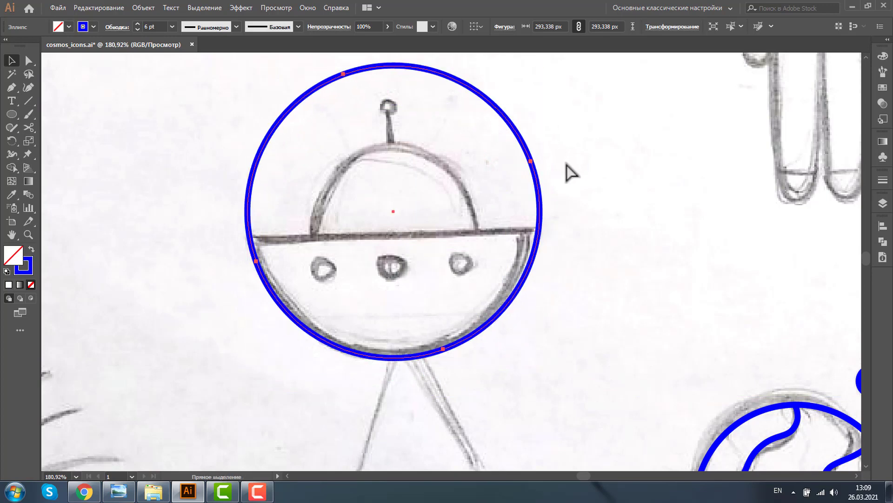
Step: Scale a copy of the circle down to 153.74 px over the dome, then select the outer circle
{"action": "key", "text": "a"}
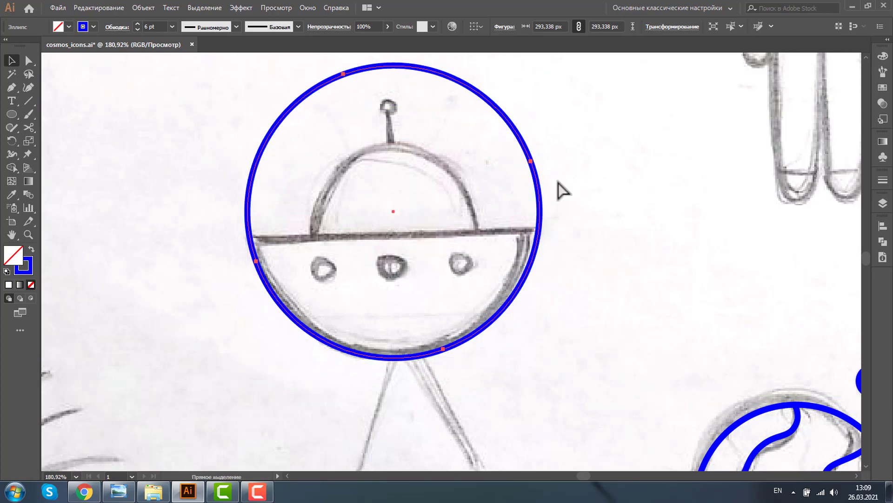
{"action": "key", "text": "v"}
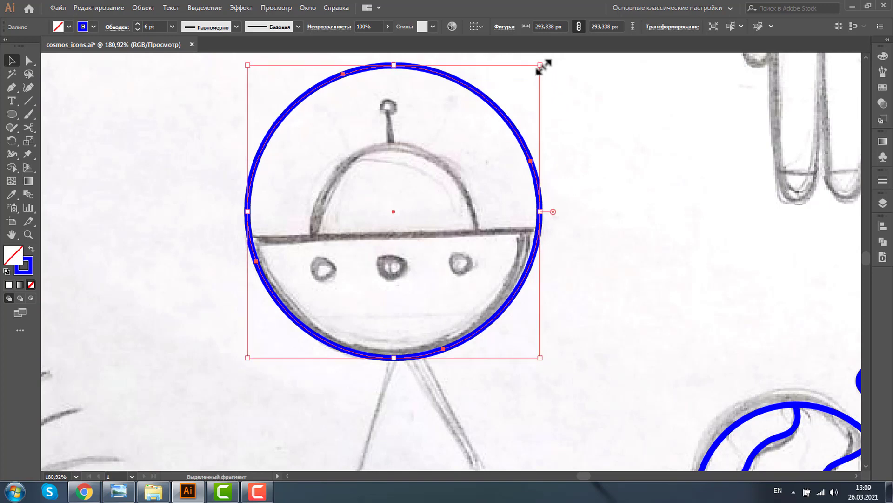
{"action": "left_click_drag", "start_coordinate": [540, 66], "coordinate": [472, 126]}
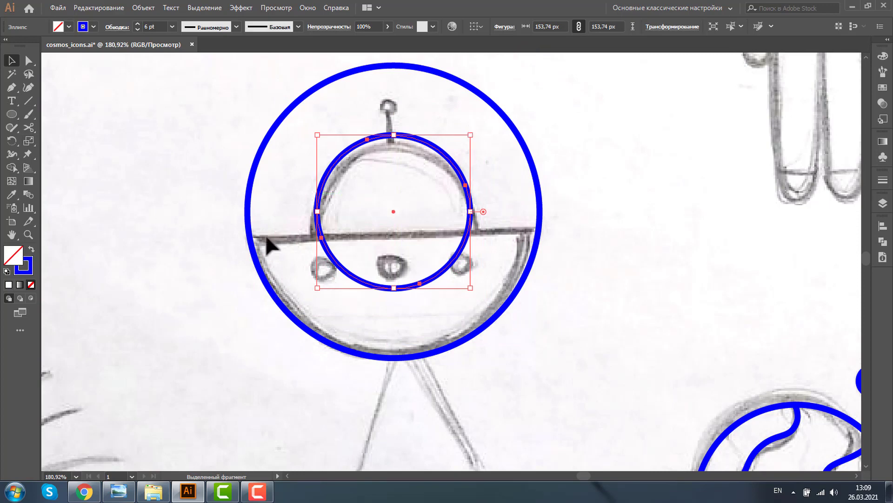
{"action": "left_click", "coordinate": [274, 124]}
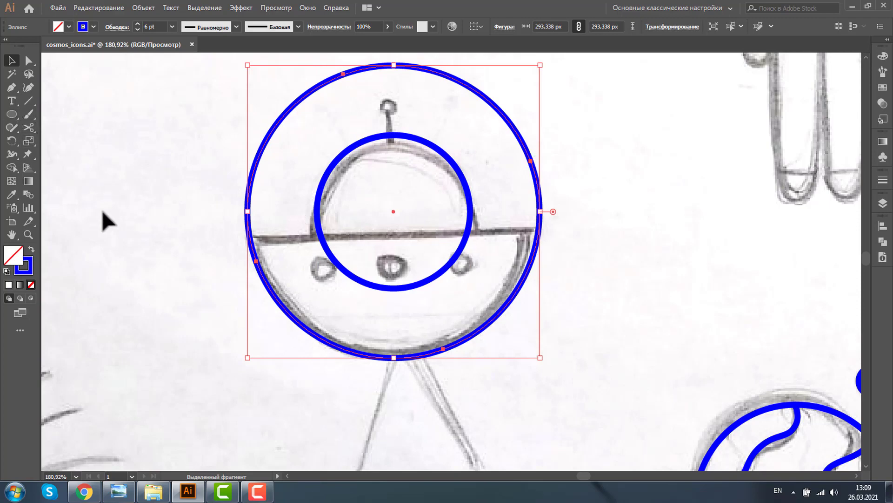
Step: Draw a rectangle over the circles' lower half with orange stroke and magenta fill
{"action": "key", "text": "m"}
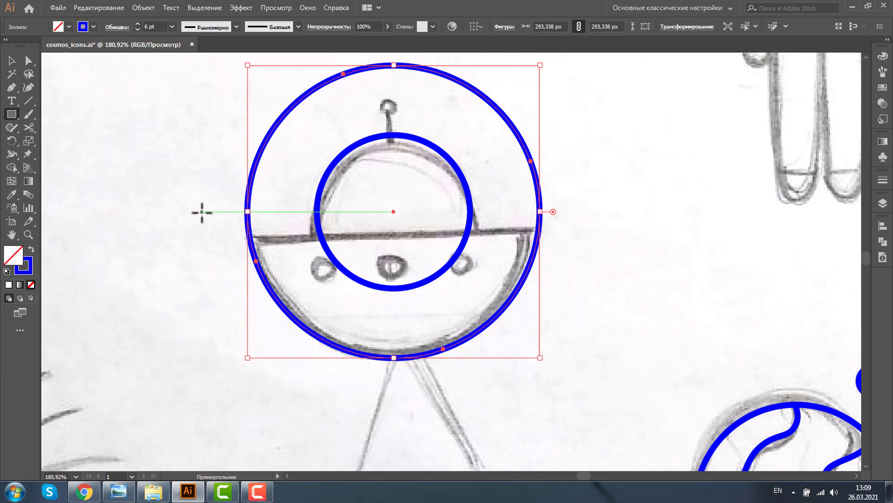
{"action": "left_click_drag", "start_coordinate": [202, 211], "coordinate": [553, 357]}
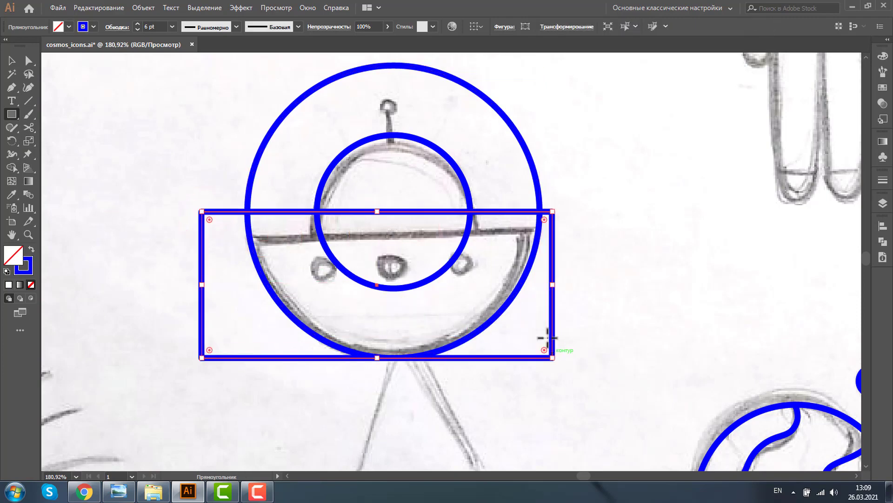
{"action": "left_click", "coordinate": [93, 26]}
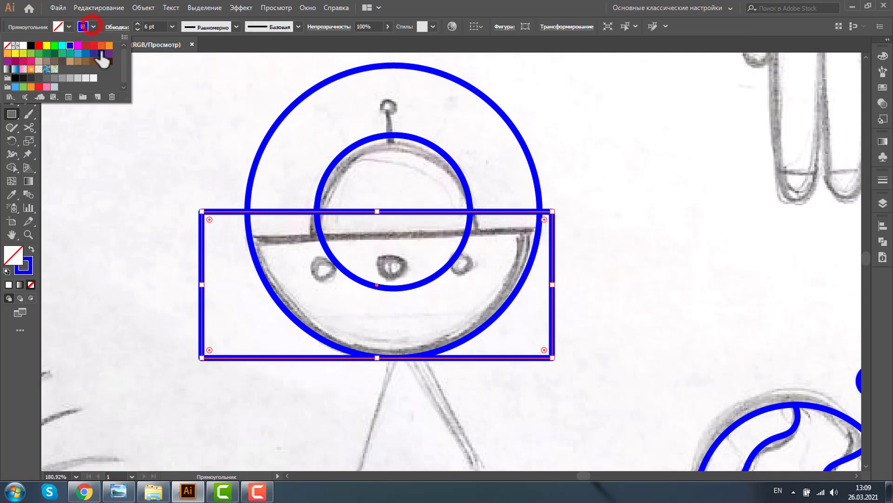
{"action": "left_click", "coordinate": [109, 46]}
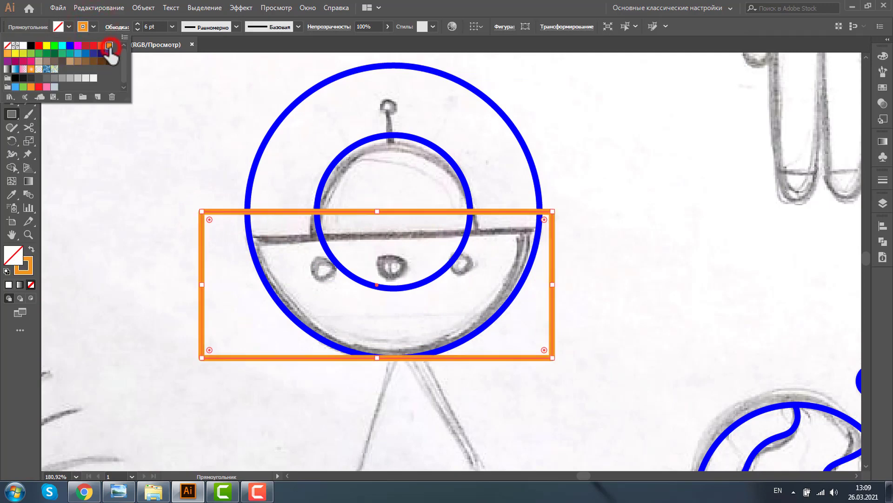
{"action": "left_click", "coordinate": [68, 27]}
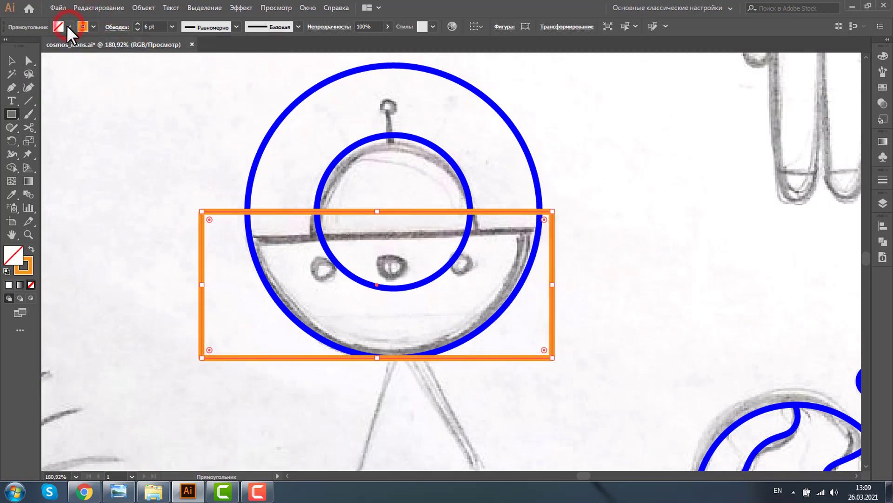
{"action": "left_click", "coordinate": [68, 26]}
{"action": "left_click", "coordinate": [78, 45]}
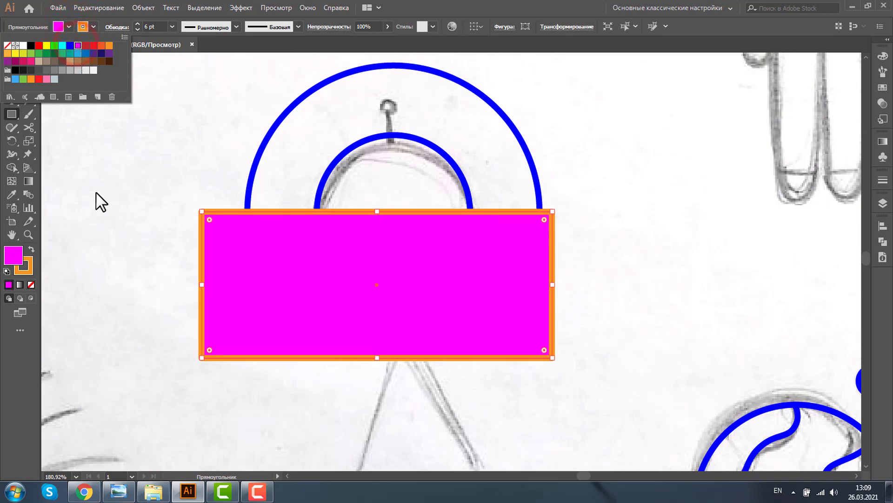
{"action": "left_click", "coordinate": [96, 192]}
Step: Copy the rectangle to the top-right, then Minus Front it from the inner circle
{"action": "left_click", "coordinate": [11, 60]}
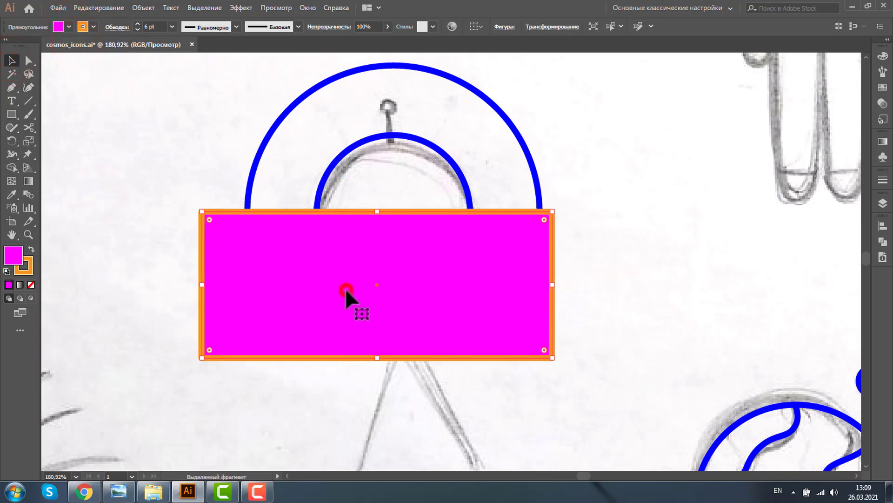
{"action": "left_click_drag", "start_coordinate": [346, 288], "coordinate": [686, 122]}
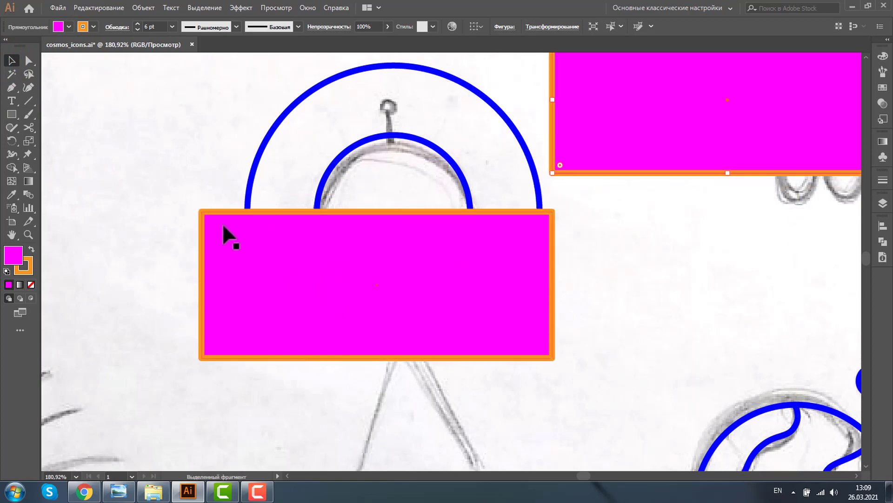
{"action": "left_click", "coordinate": [208, 215]}
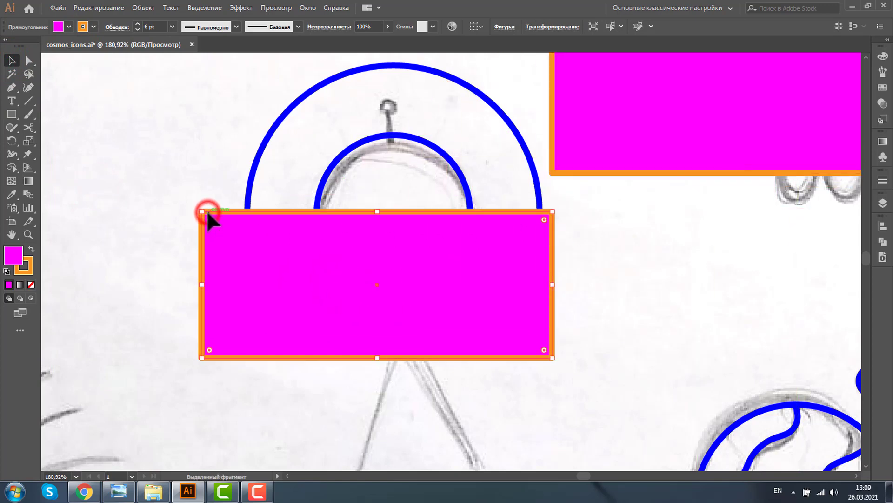
{"action": "left_click", "coordinate": [346, 152], "text": "shift"}
{"action": "left_click", "coordinate": [883, 241]}
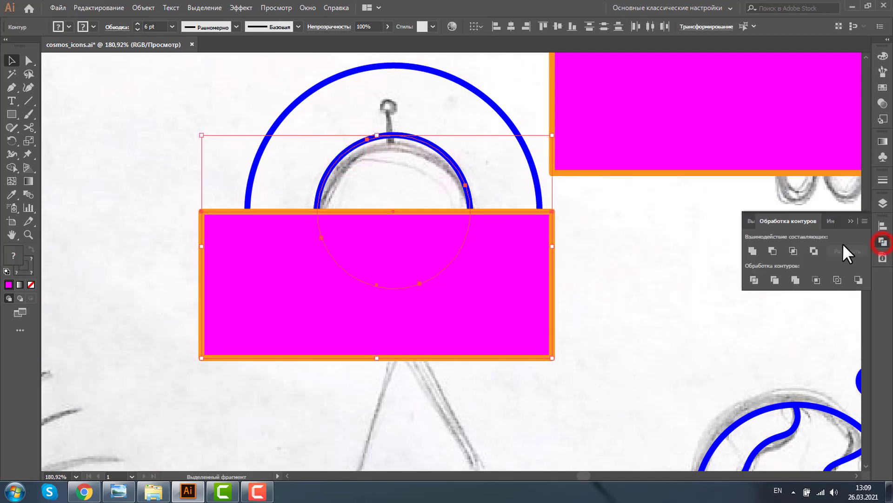
{"action": "left_click", "coordinate": [772, 251]}
{"action": "left_click", "coordinate": [606, 305]}
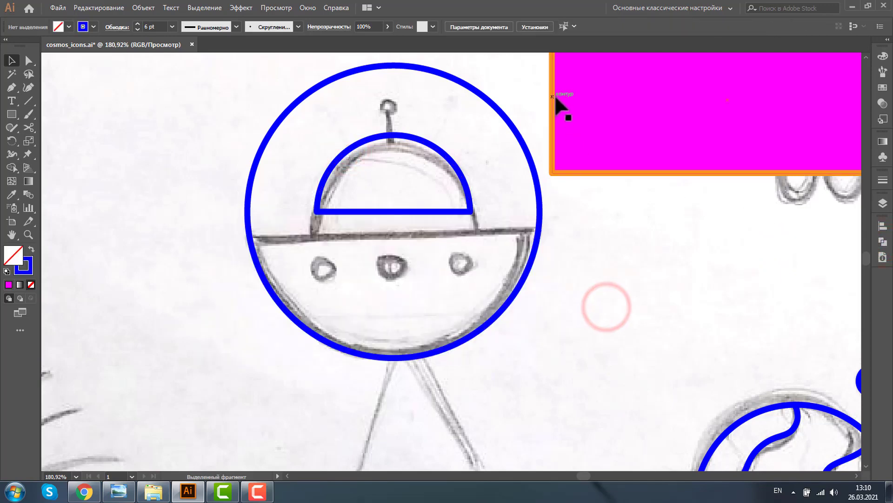
Step: Move the spare rectangle over the big circle's top half and subtract it with Minus Front
{"action": "mouse_move", "coordinate": [554, 97]}
{"action": "left_mouse_down"}
{"action": "mouse_move", "coordinate": [183, 134]}
{"action": "mouse_move", "coordinate": [201, 138]}
{"action": "left_mouse_up"}
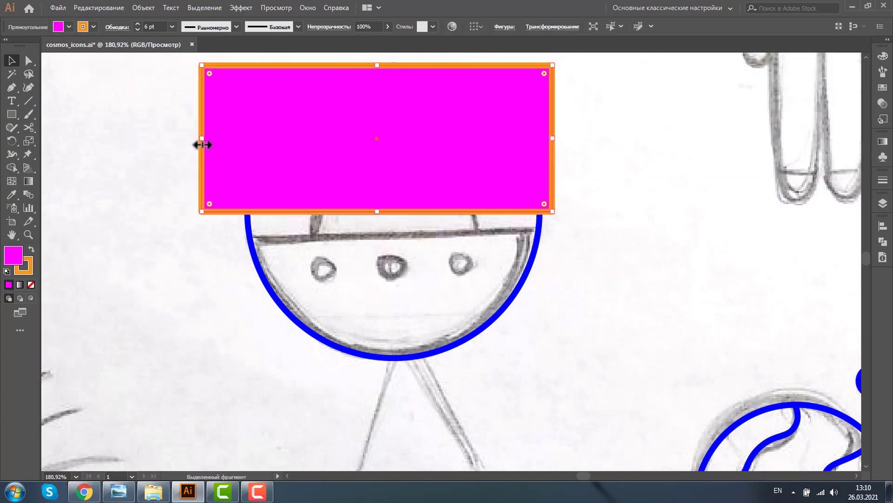
{"action": "left_click", "coordinate": [518, 289], "text": "shift"}
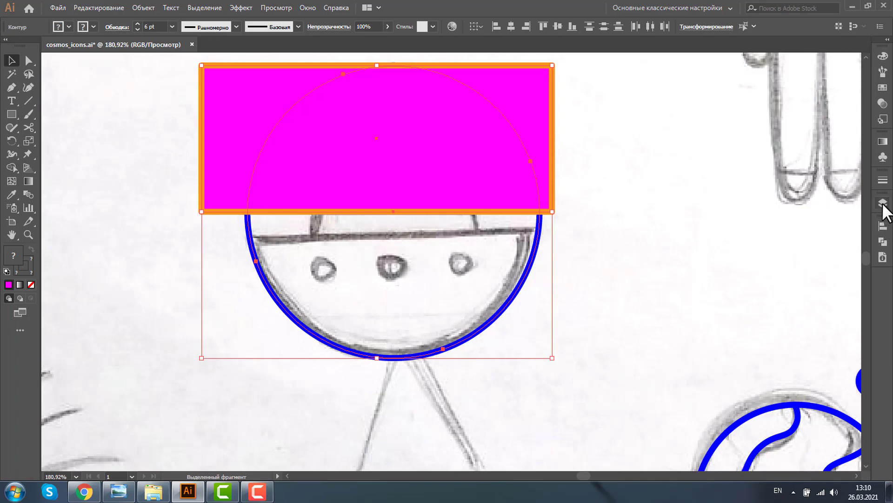
{"action": "left_click", "coordinate": [880, 240]}
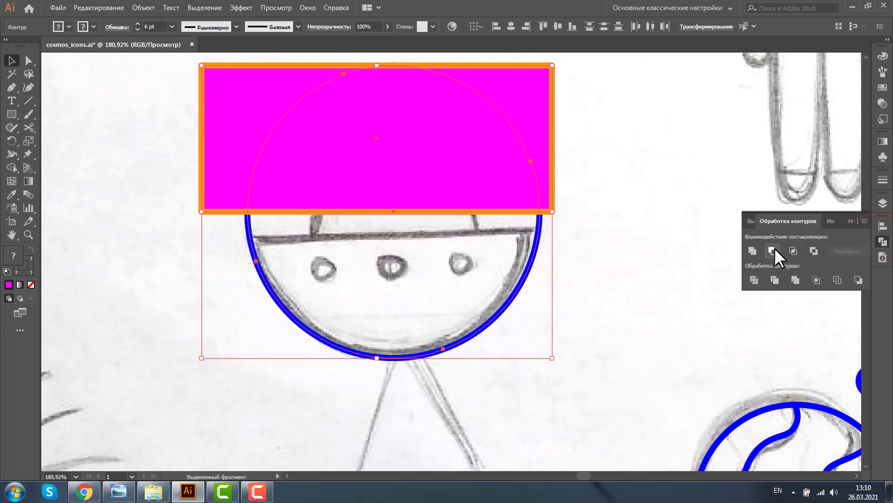
{"action": "left_click", "coordinate": [774, 250]}
{"action": "left_click", "coordinate": [638, 250]}
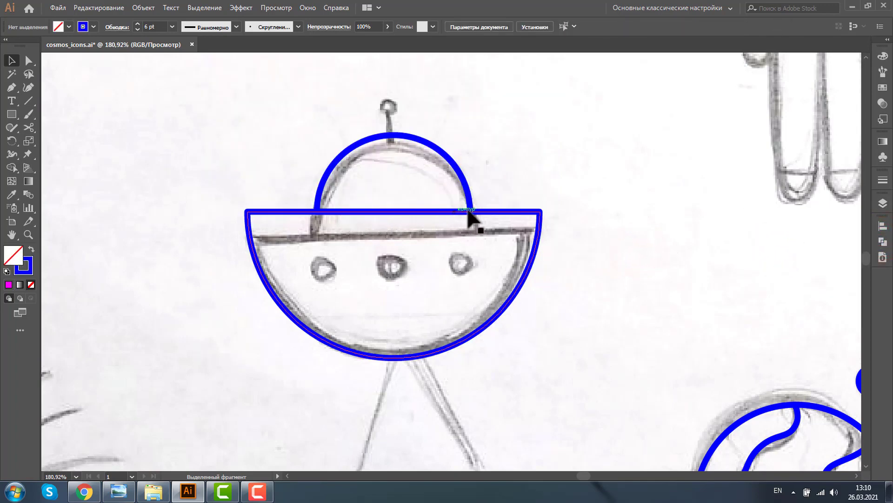
{"action": "key", "text": "l"}
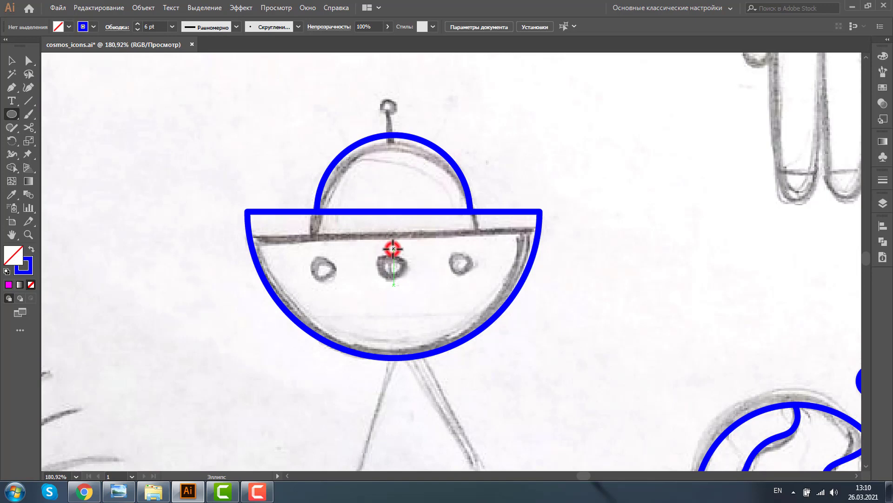
Step: Draw a small middle porthole circle and copy it to the left and right portholes
{"action": "left_click_drag", "start_coordinate": [394, 249], "coordinate": [406, 261]}
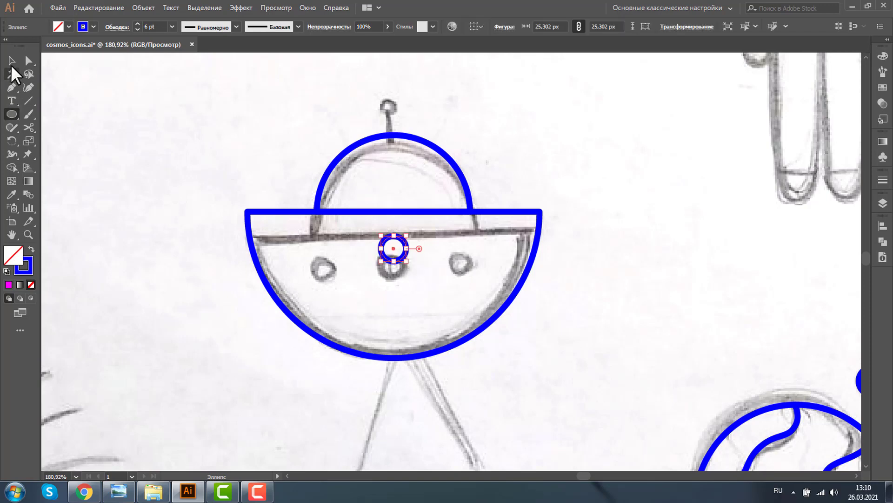
{"action": "left_click", "coordinate": [12, 63]}
{"action": "left_click", "coordinate": [512, 173]}
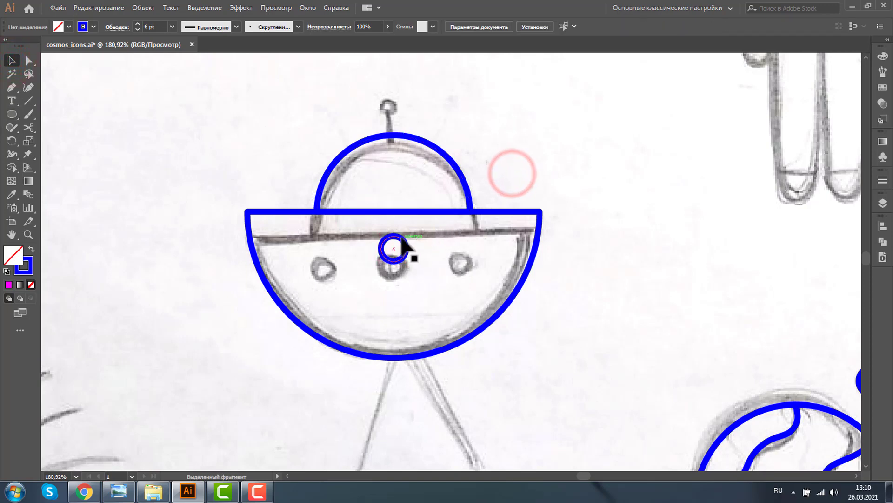
{"action": "left_click_drag", "start_coordinate": [403, 242], "coordinate": [325, 244]}
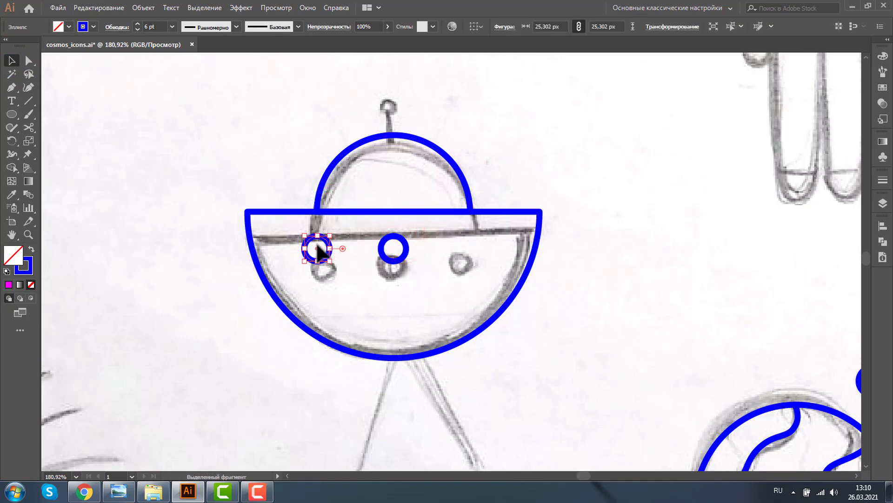
{"action": "left_click_drag", "start_coordinate": [313, 248], "coordinate": [466, 252]}
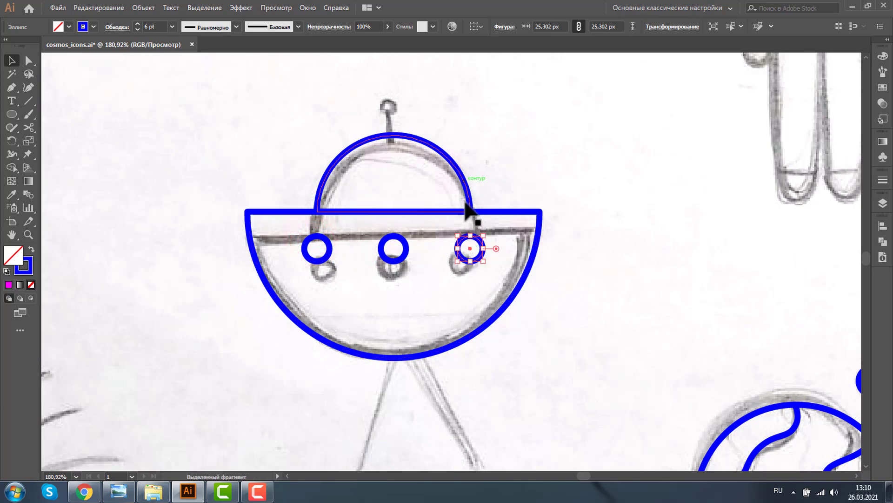
Step: Draw a short vertical antenna line rising from the dome top
{"action": "left_click", "coordinate": [28, 100]}
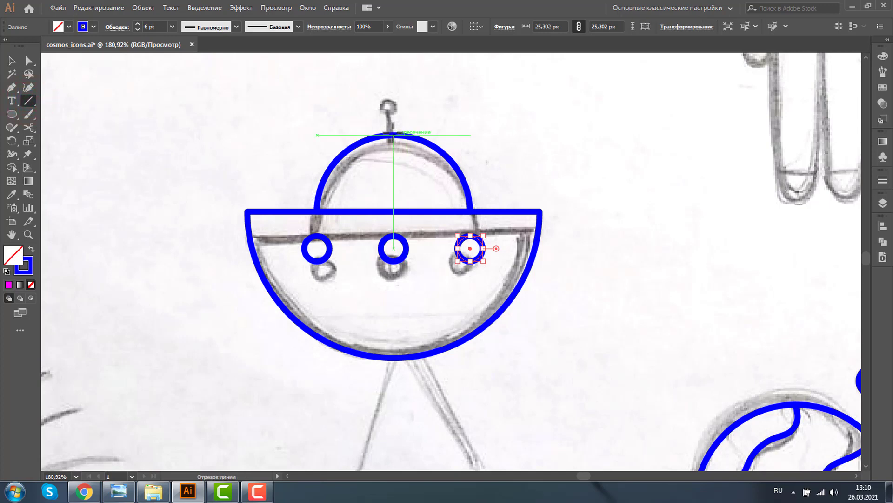
{"action": "left_click_drag", "start_coordinate": [393, 134], "coordinate": [393, 104]}
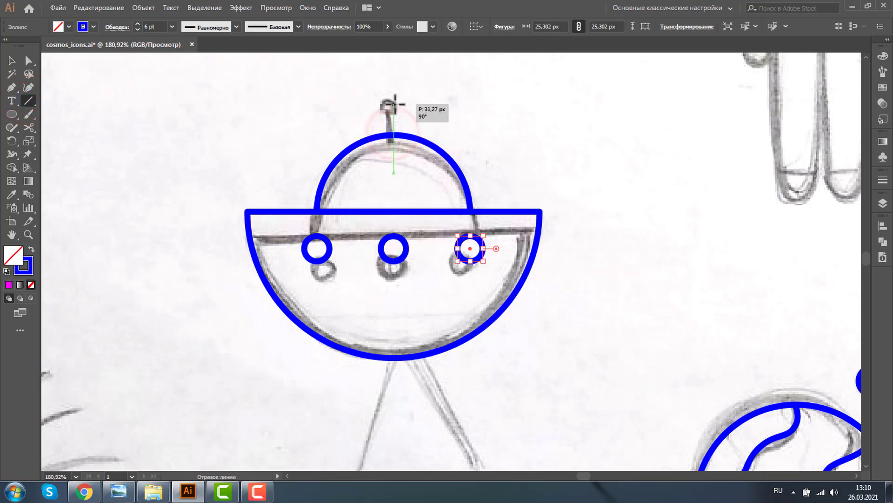
{"action": "left_click", "coordinate": [10, 61]}
{"action": "left_click", "coordinate": [96, 149]}
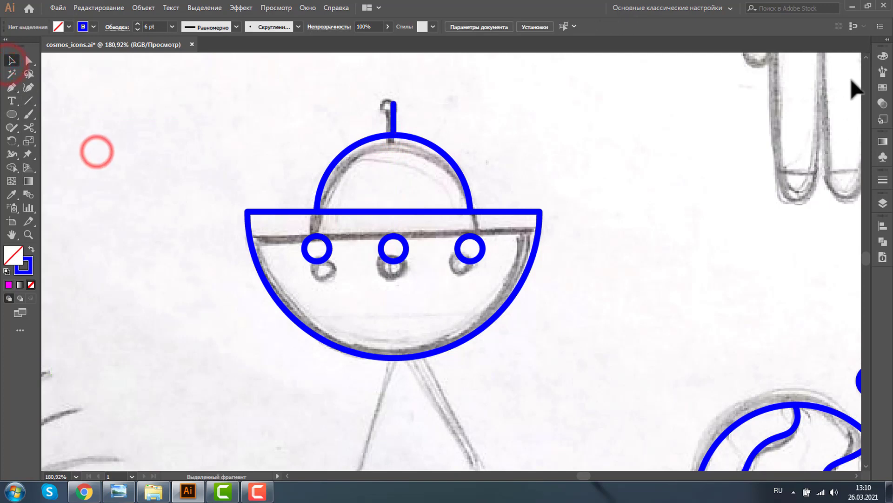
{"action": "left_click", "coordinate": [867, 57]}
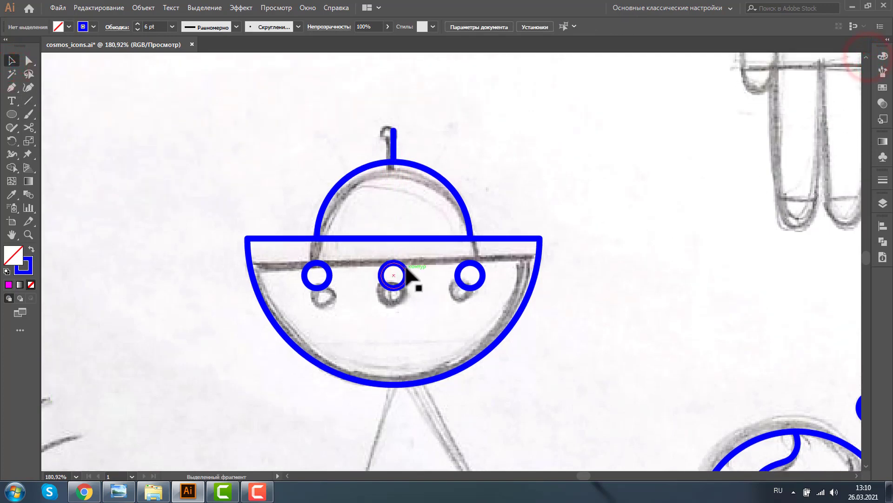
Step: Copy a small circle onto the antenna tip, shrink it to about 15 px, then zoom out
{"action": "left_click_drag", "start_coordinate": [399, 270], "coordinate": [394, 275]}
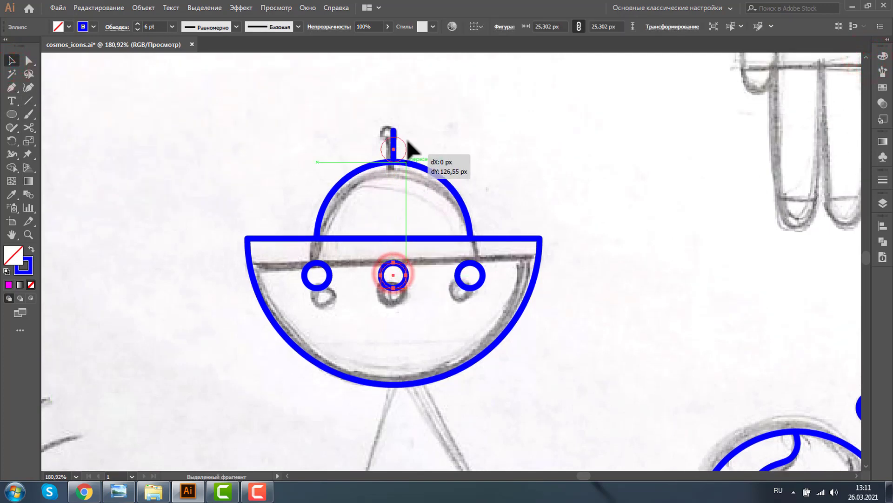
{"action": "left_click_drag", "start_coordinate": [410, 126], "coordinate": [409, 131]}
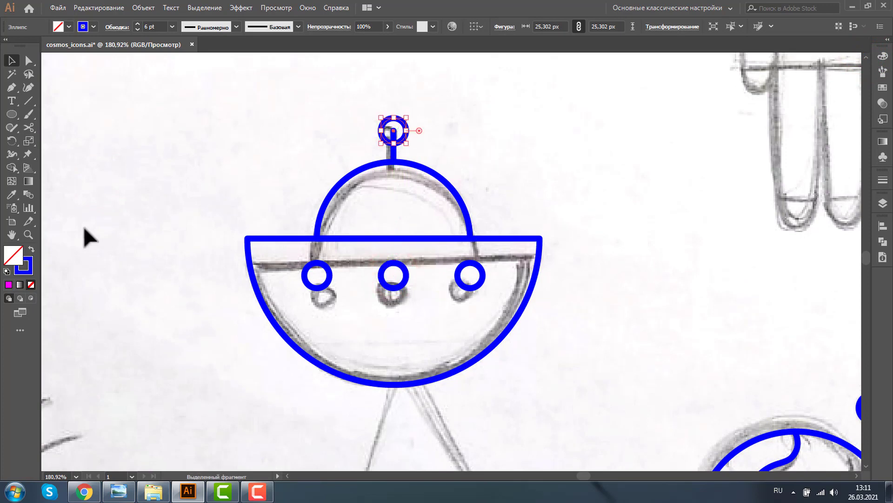
{"action": "left_click", "coordinate": [29, 235]}
{"action": "left_click_drag", "start_coordinate": [366, 102], "coordinate": [469, 174]}
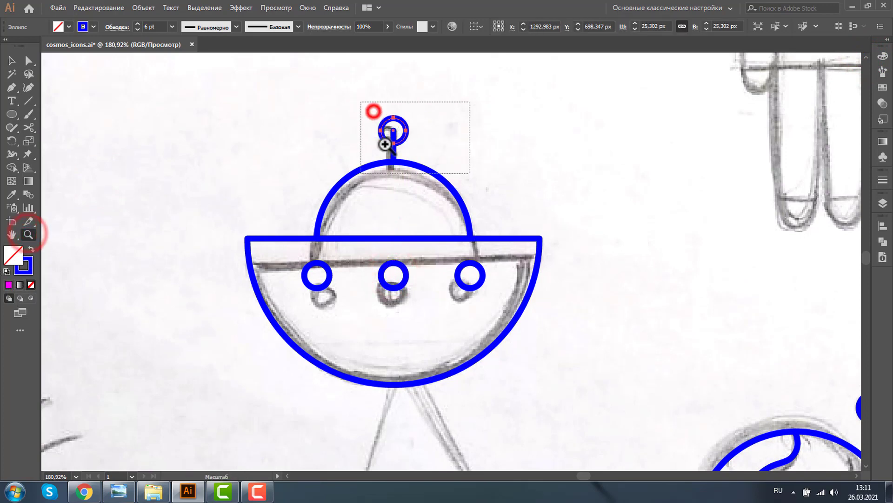
{"action": "left_click", "coordinate": [12, 60]}
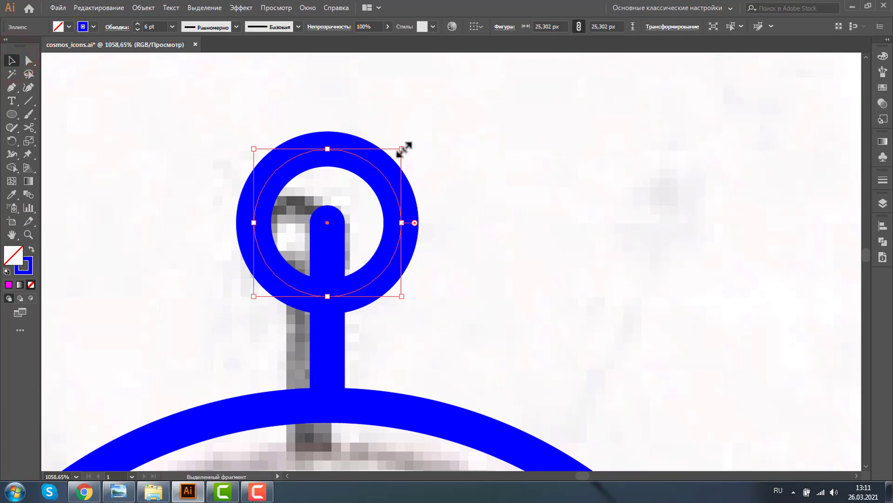
{"action": "left_click_drag", "start_coordinate": [403, 148], "coordinate": [372, 178]}
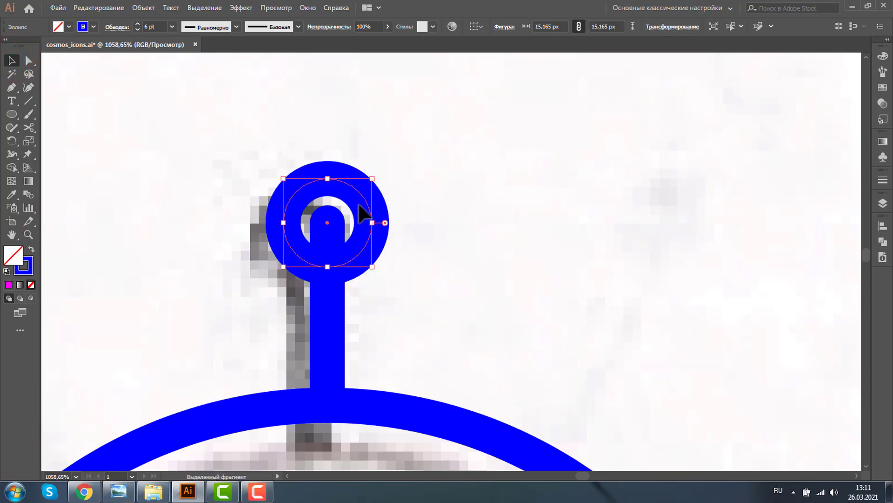
{"action": "left_click_drag", "start_coordinate": [328, 223], "coordinate": [328, 179]}
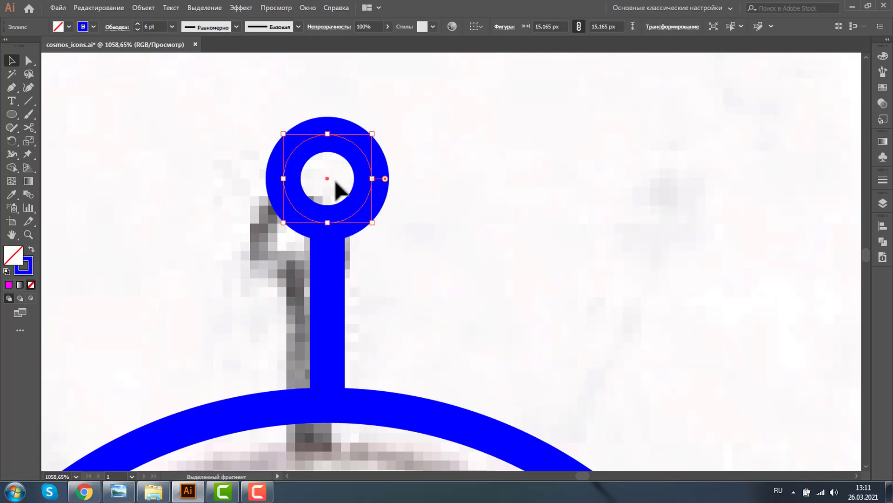
{"action": "left_click", "coordinate": [28, 234]}
{"action": "left_click", "coordinate": [502, 242], "text": "alt"}
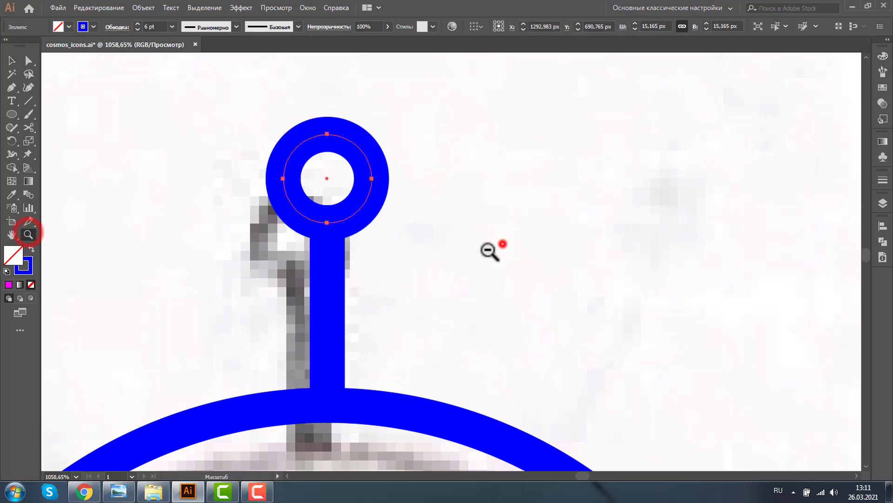
{"action": "double_click", "coordinate": [430, 268], "text": "alt"}
{"action": "double_click", "coordinate": [514, 299], "text": "alt"}
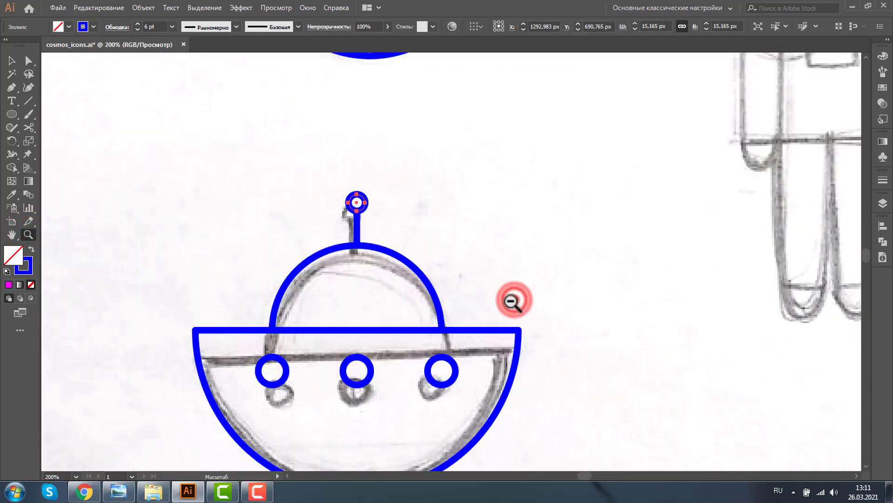
{"action": "left_click", "coordinate": [514, 299], "text": "alt"}
{"action": "left_click", "coordinate": [442, 303], "text": "alt"}
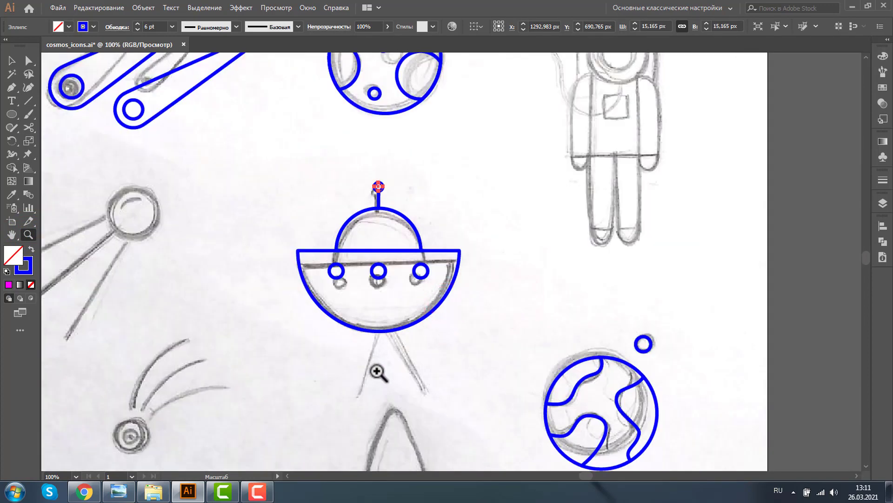
{"action": "left_click", "coordinate": [400, 343], "text": "alt"}
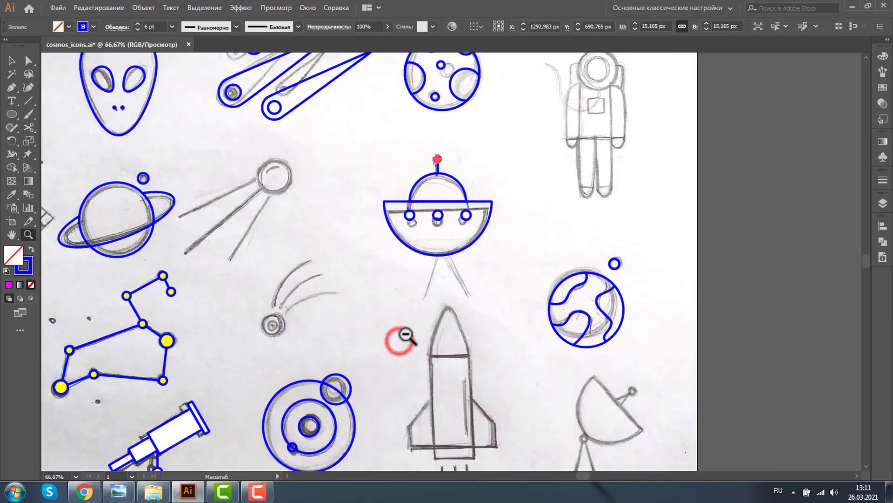
{"action": "left_click", "coordinate": [409, 335], "text": "alt"}
{"action": "left_click", "coordinate": [12, 60]}
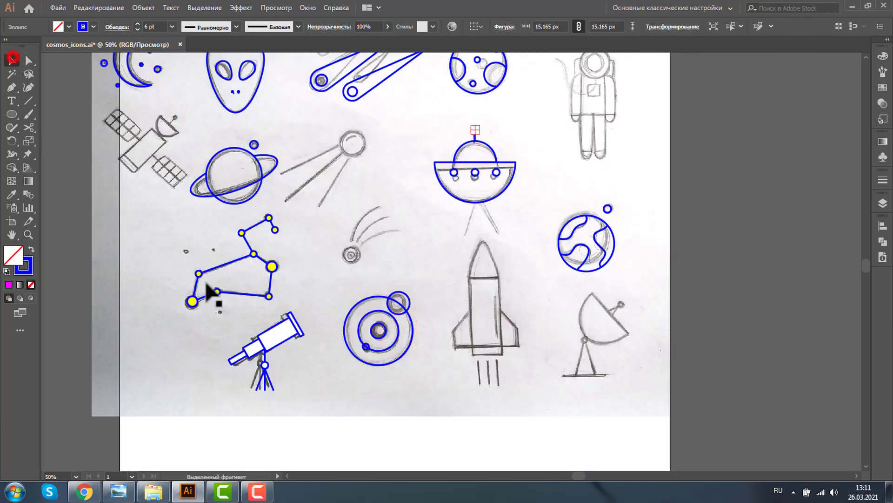
{"action": "double_click", "coordinate": [259, 381]}
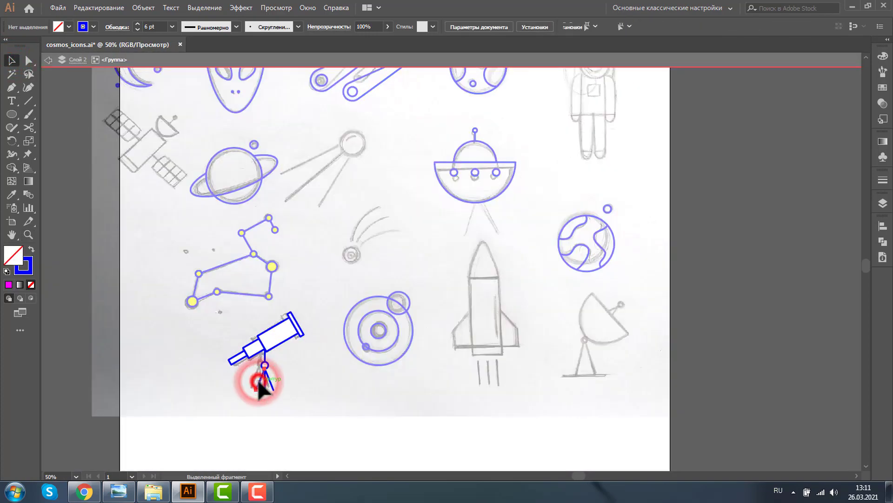
{"action": "left_click", "coordinate": [259, 382]}
{"action": "left_click", "coordinate": [260, 382]}
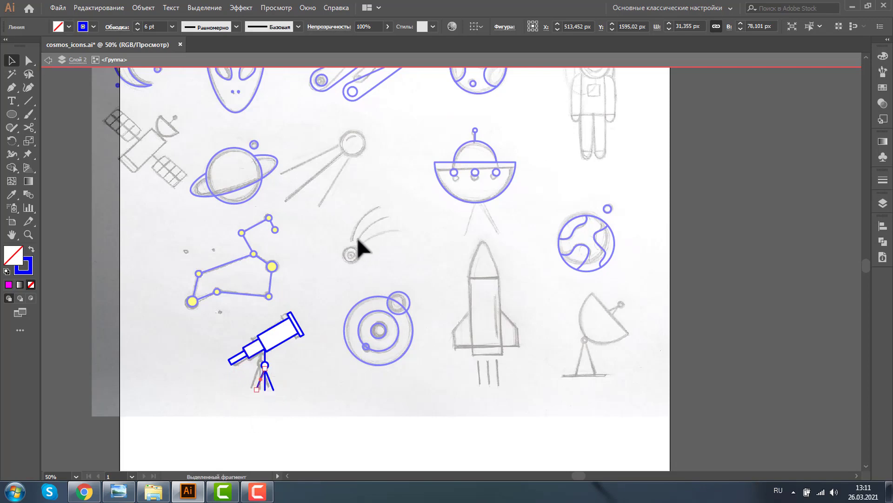
{"action": "double_click", "coordinate": [381, 212]}
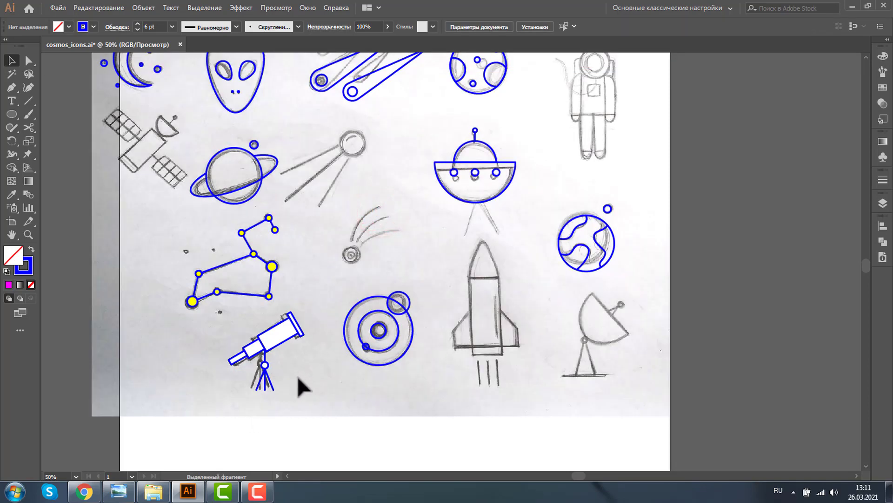
Step: Paste a copy of the tripod line just below the UFO and zoom in on it
{"action": "key", "text": "ctrl+z"}
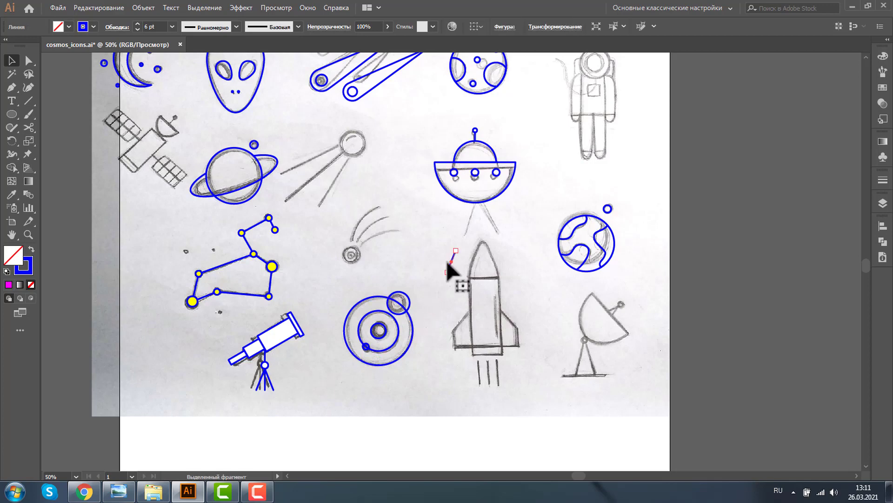
{"action": "left_click_drag", "start_coordinate": [454, 268], "coordinate": [453, 212]}
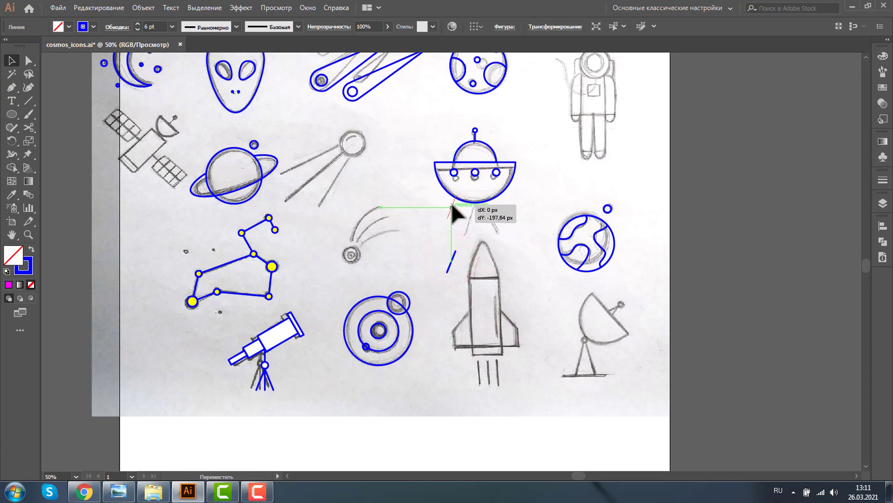
{"action": "left_click", "coordinate": [27, 234]}
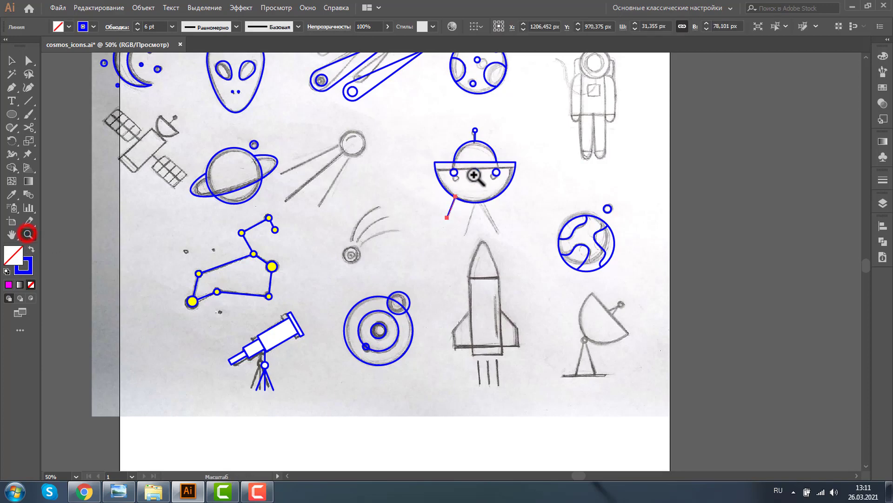
{"action": "left_click_drag", "start_coordinate": [421, 146], "coordinate": [584, 245]}
{"action": "left_click_drag", "start_coordinate": [197, 225], "coordinate": [351, 358]}
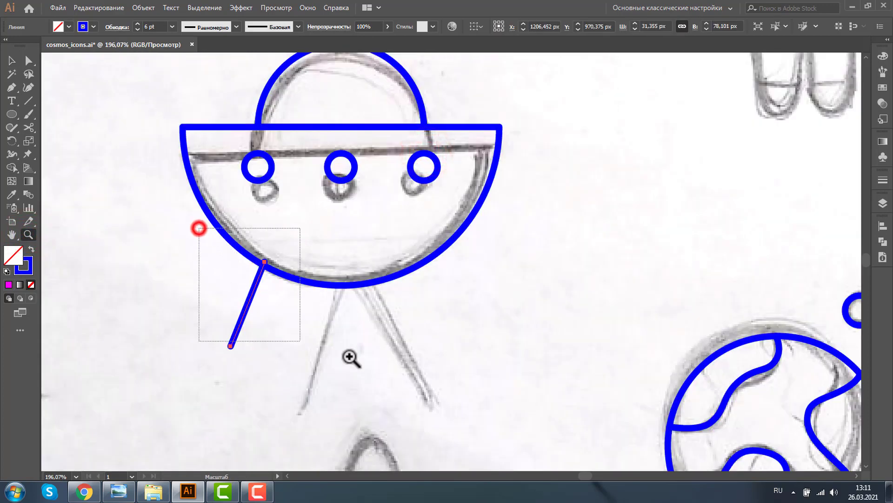
Step: Attach the leg's top end to the saucer's lower left edge, then zoom back out
{"action": "left_click", "coordinate": [11, 60]}
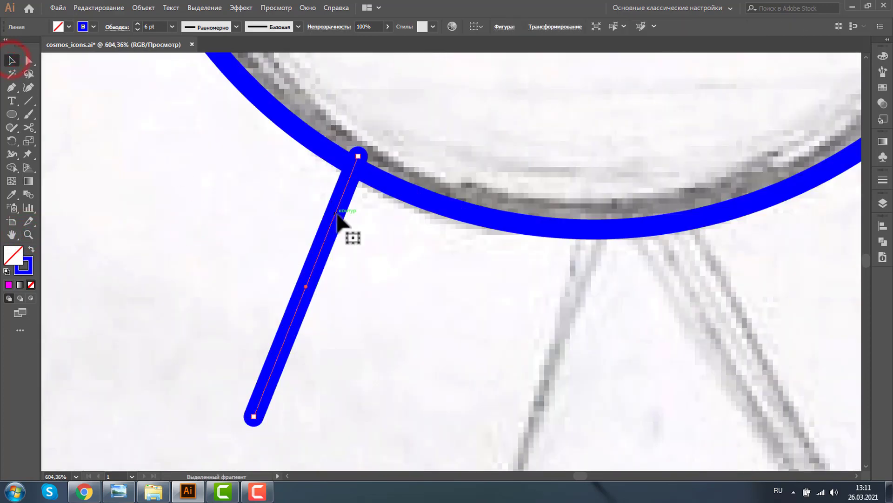
{"action": "left_click_drag", "start_coordinate": [337, 213], "coordinate": [283, 191]}
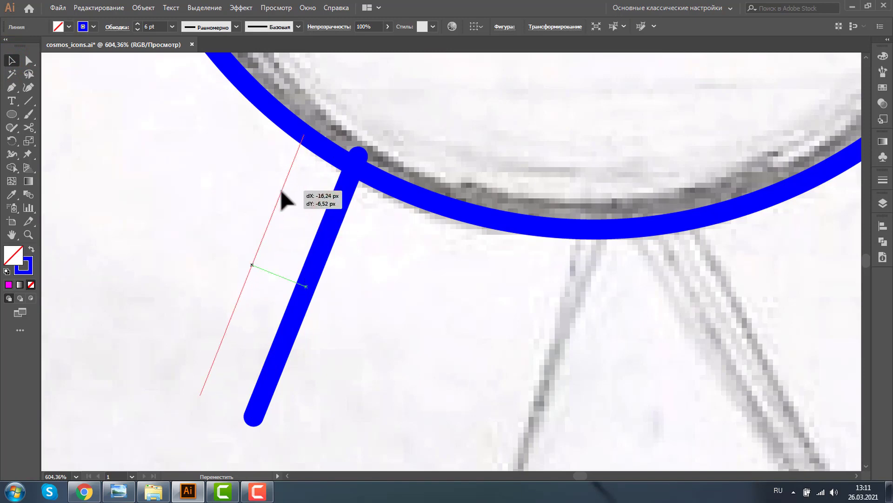
{"action": "left_click", "coordinate": [28, 234]}
{"action": "left_click", "coordinate": [567, 257], "text": "alt"}
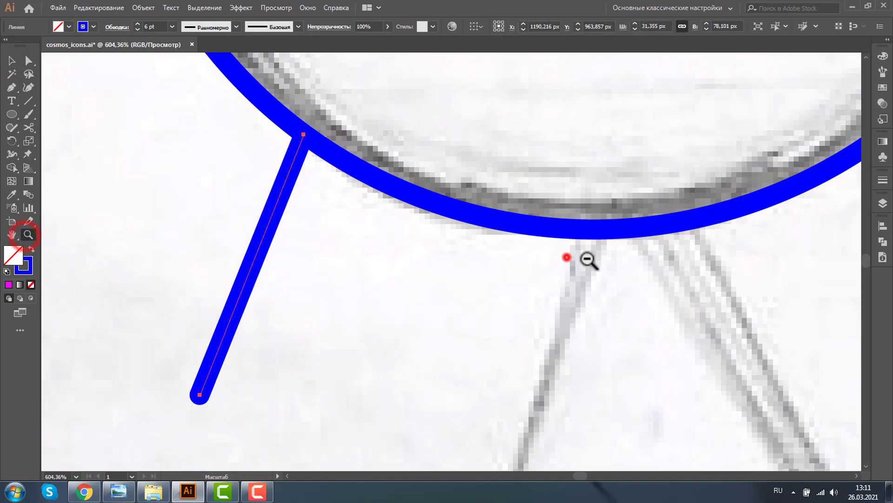
{"action": "left_click", "coordinate": [657, 264], "text": "alt"}
{"action": "left_click", "coordinate": [450, 249], "text": "alt"}
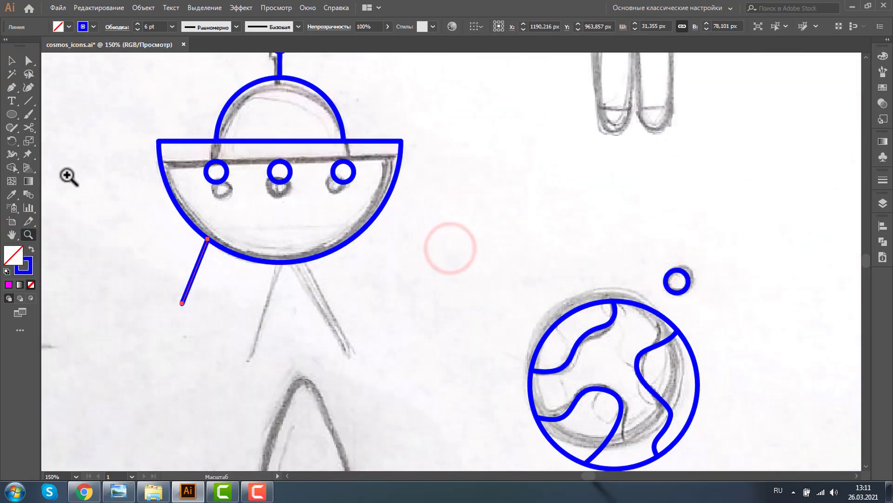
{"action": "left_click", "coordinate": [11, 60]}
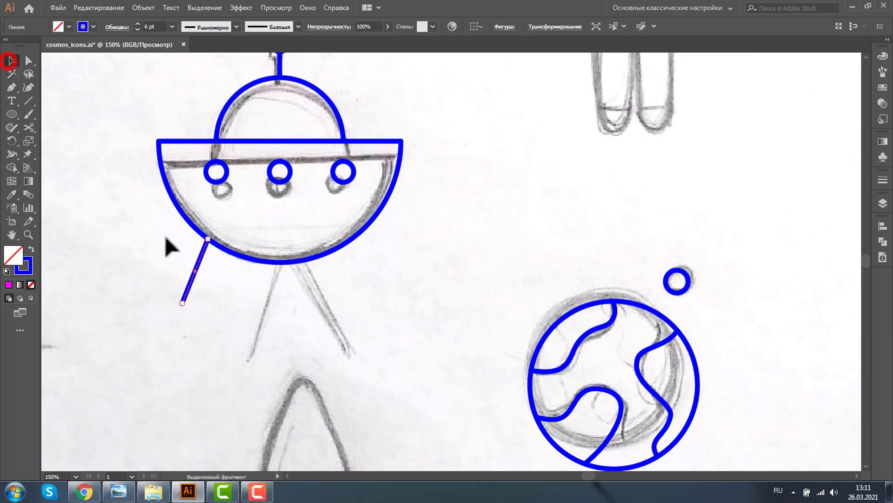
Step: Reflect a vertical copy of the leg and place it on the saucer's right side
{"action": "right_click", "coordinate": [197, 263]}
{"action": "mouse_move", "coordinate": [247, 193]}
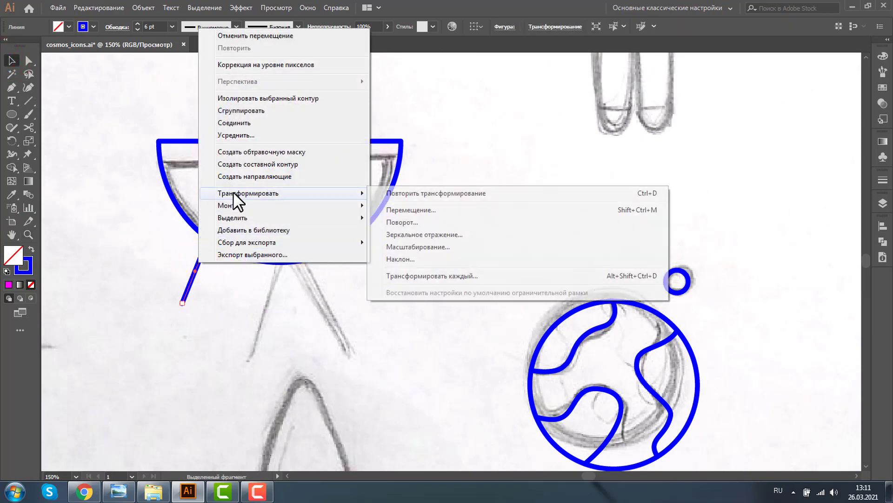
{"action": "left_click", "coordinate": [427, 235]}
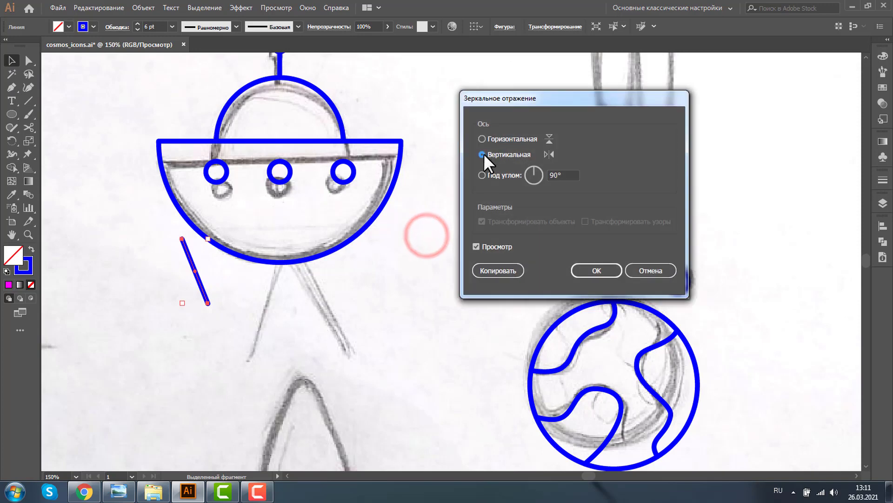
{"action": "left_click", "coordinate": [498, 271]}
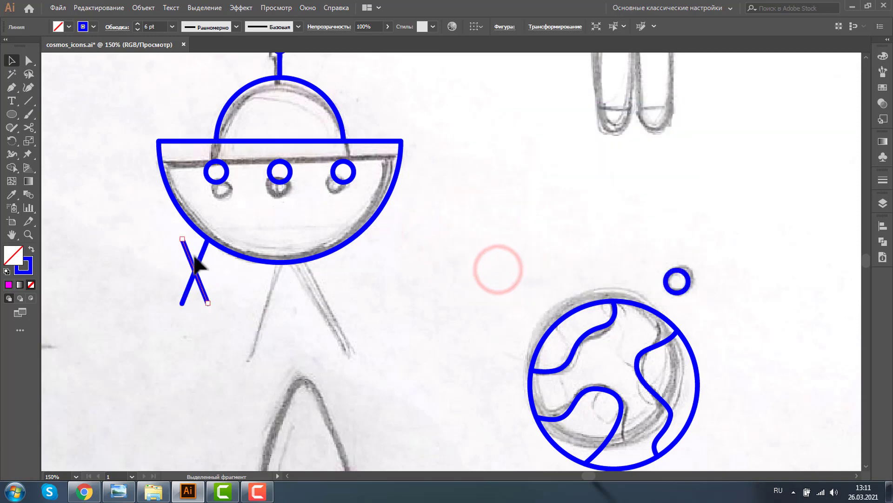
{"action": "left_click_drag", "start_coordinate": [194, 260], "coordinate": [360, 264]}
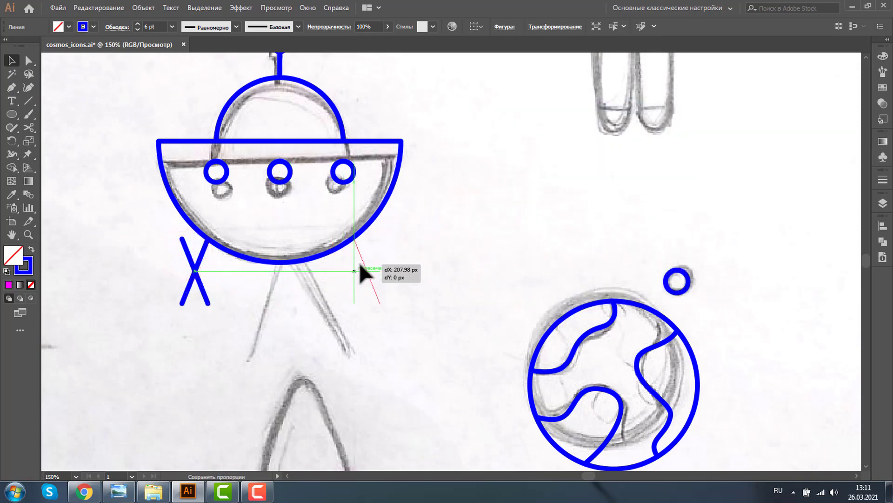
{"action": "left_click_drag", "start_coordinate": [360, 265], "coordinate": [355, 265]}
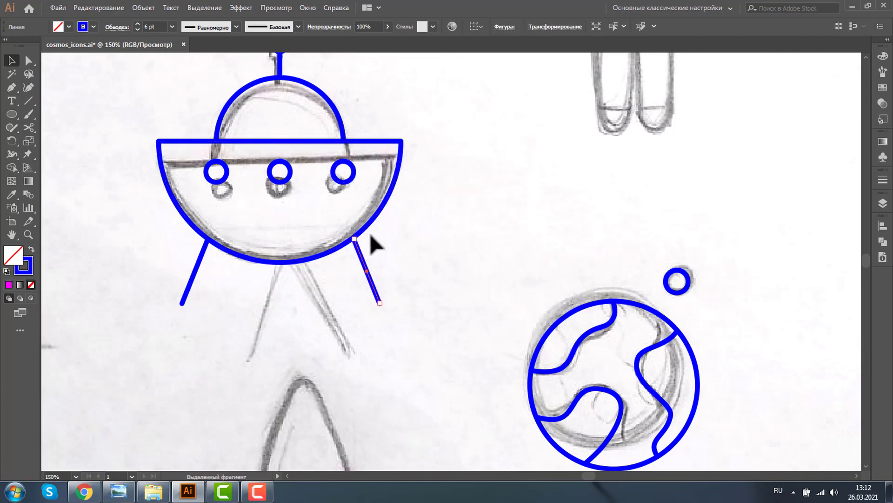
{"action": "left_click", "coordinate": [434, 214]}
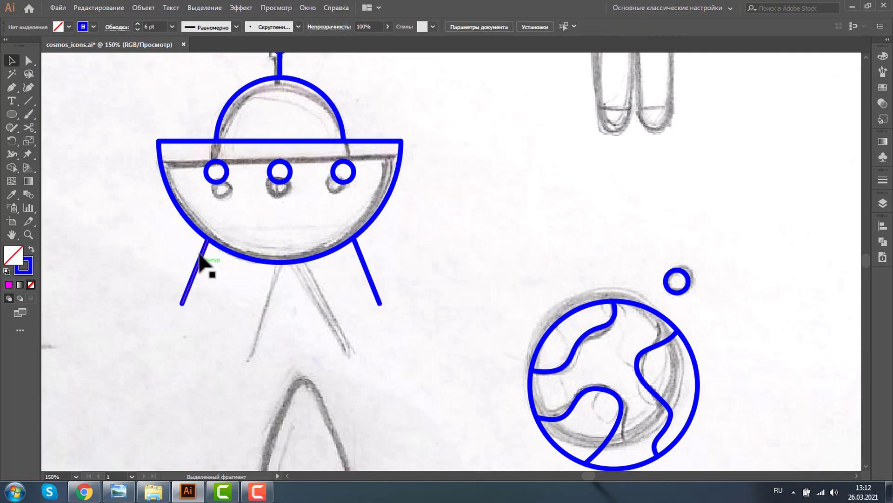
Step: Copy the ringed antenna line down below the UFO's saucer
{"action": "left_click", "coordinate": [280, 70]}
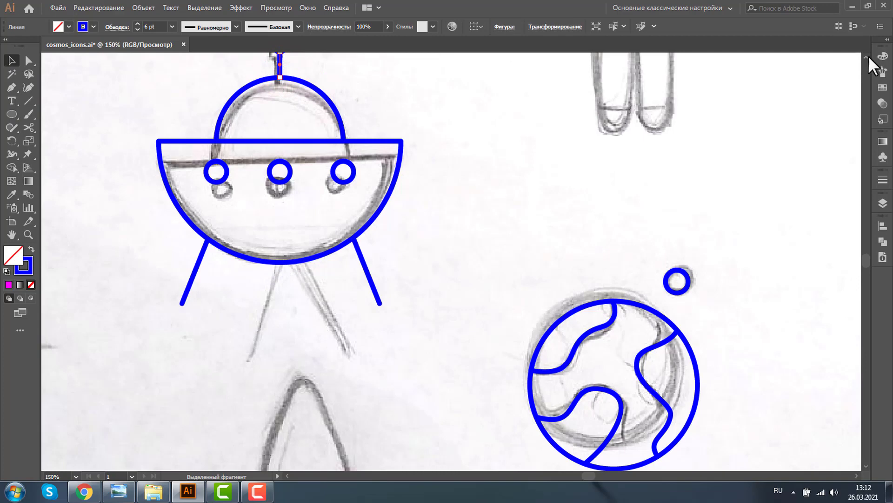
{"action": "left_click", "coordinate": [867, 56]}
{"action": "mouse_move", "coordinate": [259, 67]}
{"action": "left_mouse_down"}
{"action": "mouse_move", "coordinate": [320, 103]}
{"action": "mouse_move", "coordinate": [287, 331]}
{"action": "left_mouse_up"}
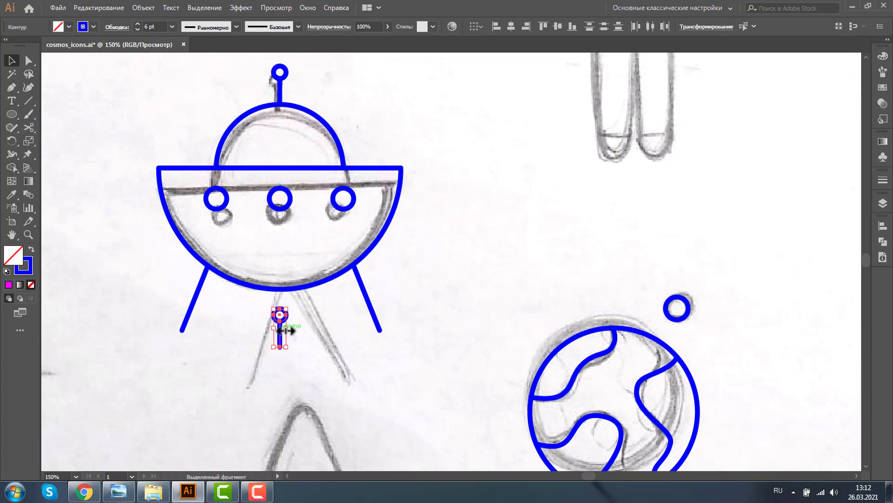
Step: Reflect the antenna copy upside down and move it under the saucer's centre as a stem
{"action": "right_click", "coordinate": [281, 331]}
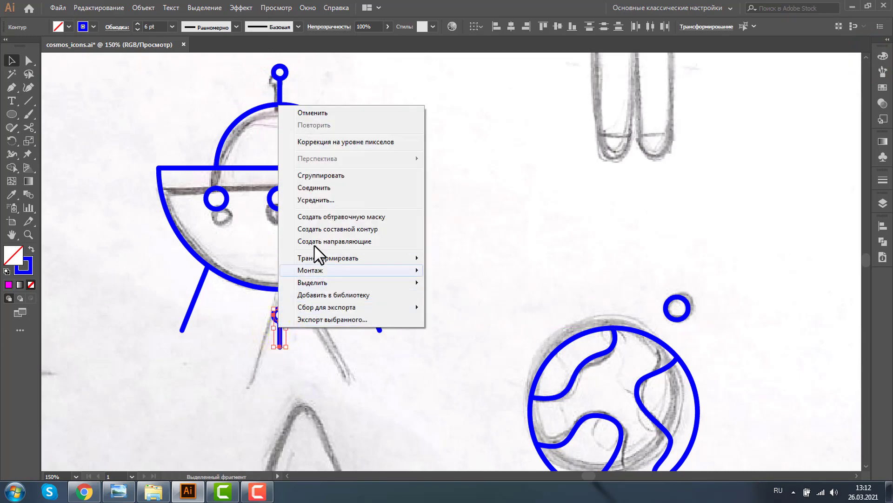
{"action": "mouse_move", "coordinate": [328, 258]}
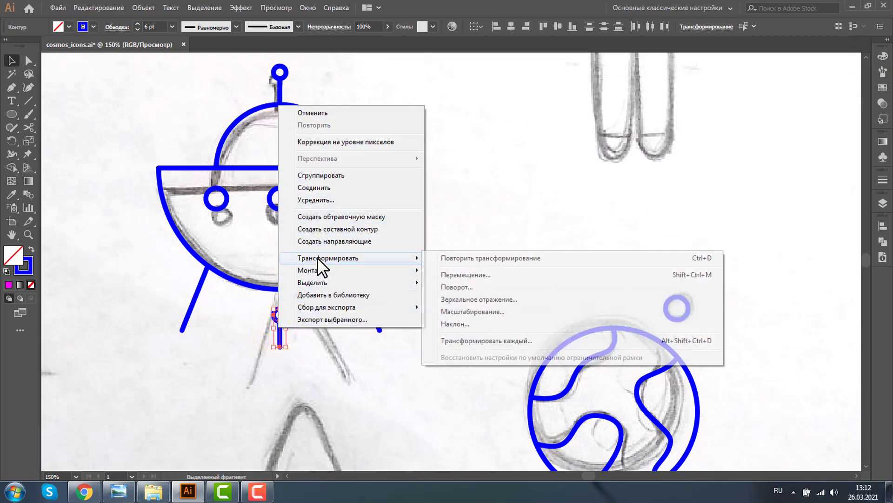
{"action": "left_click", "coordinate": [480, 300]}
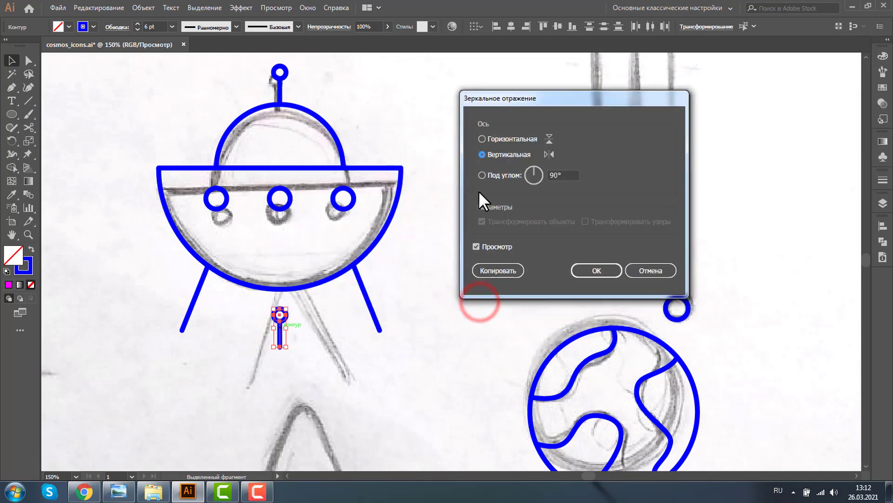
{"action": "left_click", "coordinate": [482, 138]}
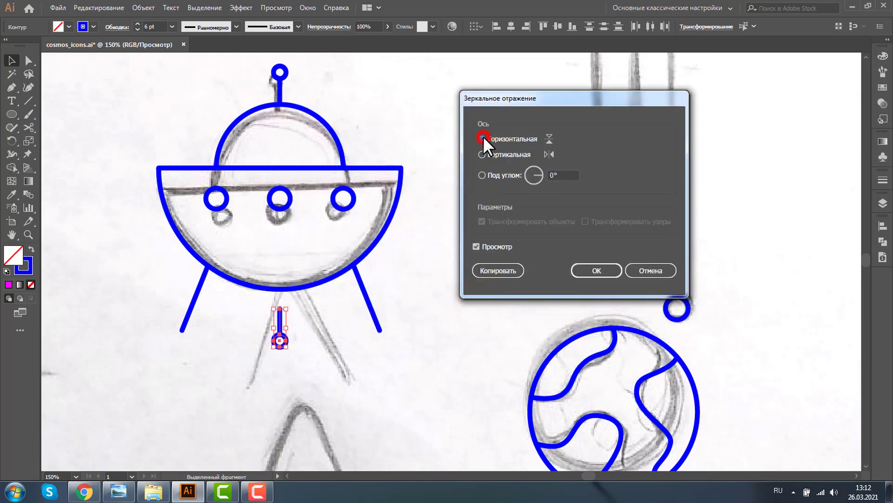
{"action": "left_click", "coordinate": [577, 270]}
{"action": "left_click_drag", "start_coordinate": [282, 331], "coordinate": [284, 294]}
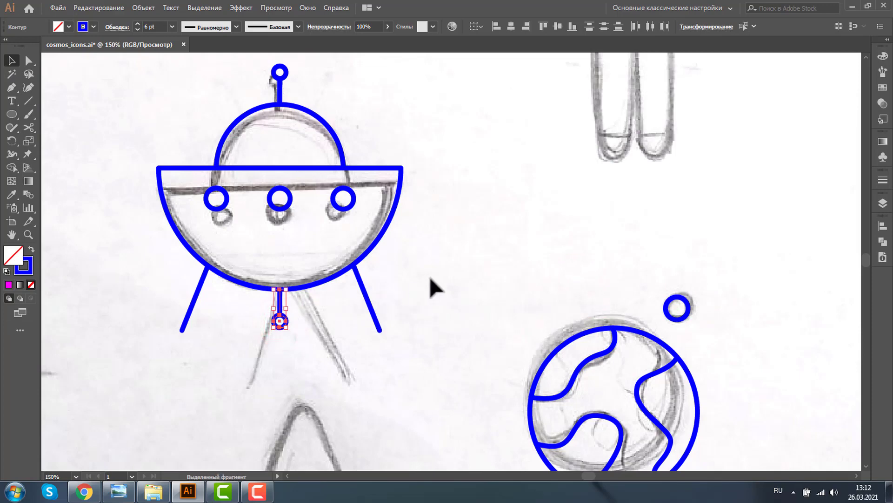
{"action": "left_click", "coordinate": [442, 277]}
{"action": "left_click", "coordinate": [315, 343]}
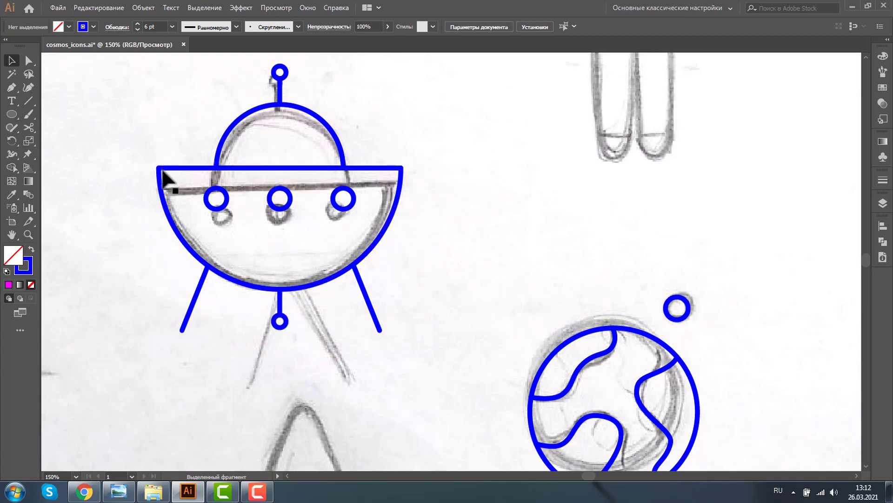
Step: Zoom in below the saucer and Alt-drag a copy of the small ring to the left leg's end
{"action": "left_click", "coordinate": [29, 234]}
{"action": "left_click_drag", "start_coordinate": [140, 247], "coordinate": [463, 390]}
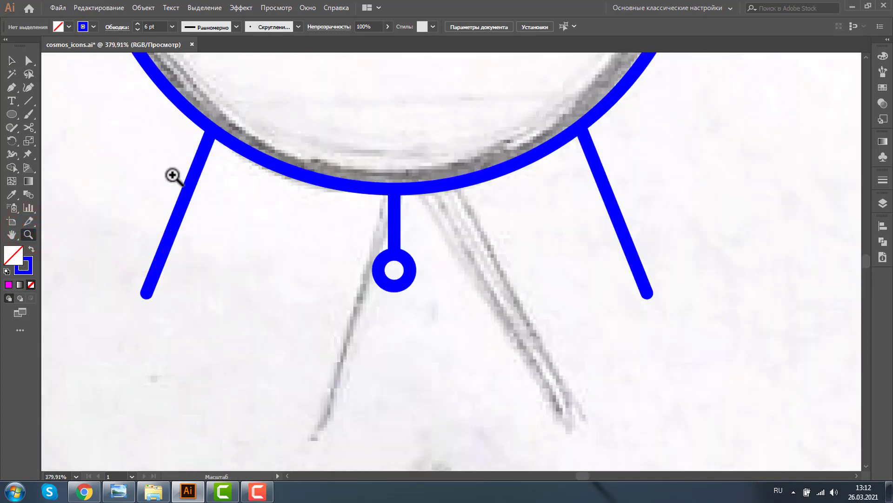
{"action": "left_click", "coordinate": [11, 61]}
{"action": "left_click", "coordinate": [396, 261]}
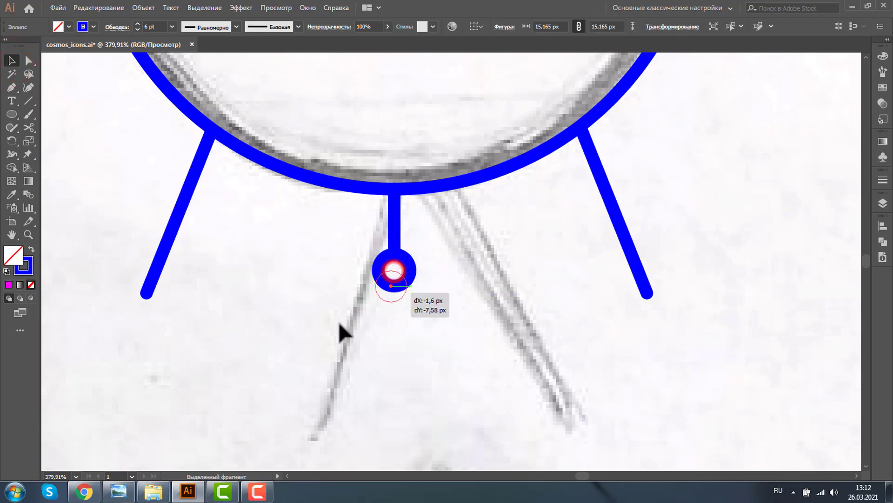
{"action": "mouse_move", "coordinate": [394, 279]}
{"action": "left_mouse_down"}
{"action": "mouse_move", "coordinate": [146, 316]}
{"action": "mouse_move", "coordinate": [149, 293]}
{"action": "left_mouse_up"}
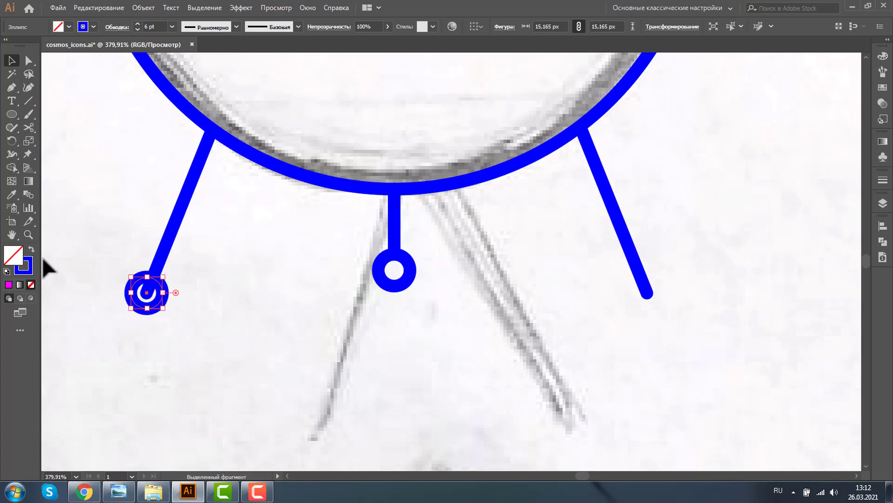
Step: Fill the new ring at the left leg's foot with cyan, then zoom back out
{"action": "left_click", "coordinate": [29, 235]}
{"action": "left_click_drag", "start_coordinate": [86, 258], "coordinate": [282, 359]}
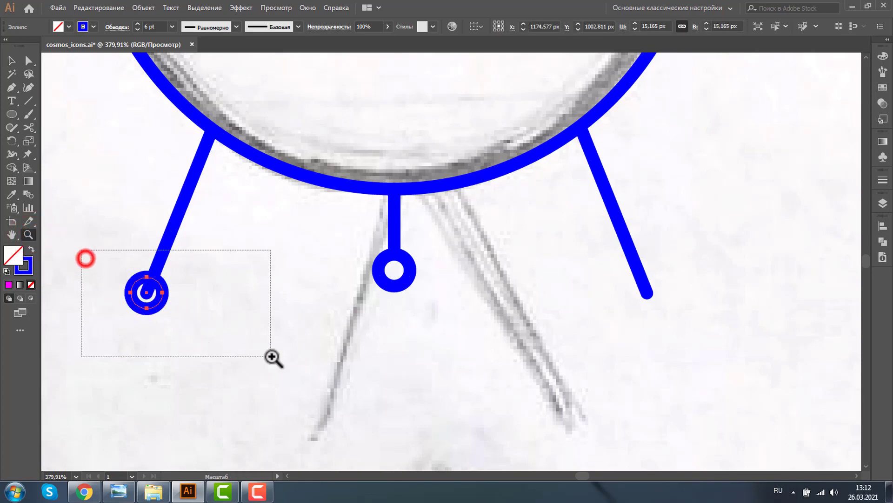
{"action": "key", "text": "ctrl+y"}
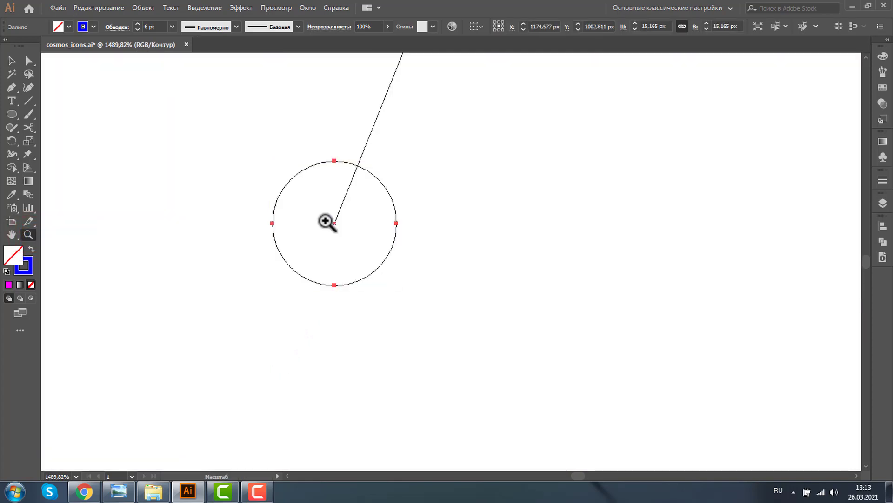
{"action": "key", "text": "ctrl+y"}
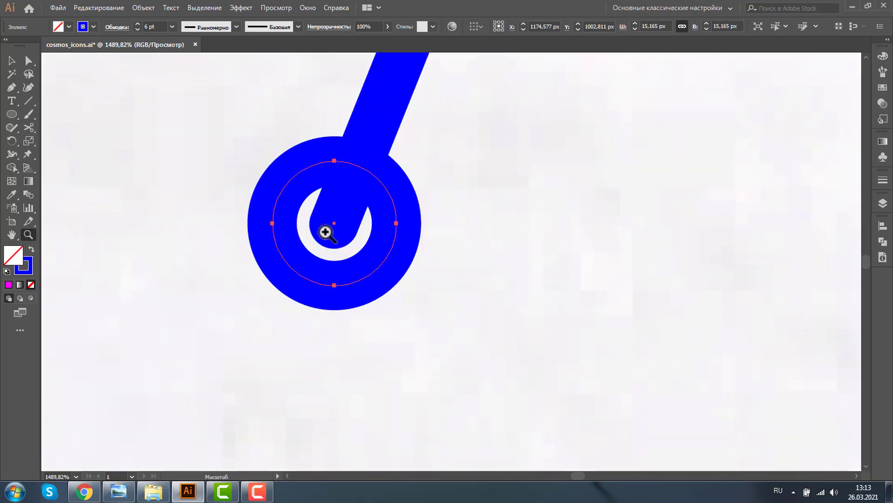
{"action": "left_click", "coordinate": [64, 25]}
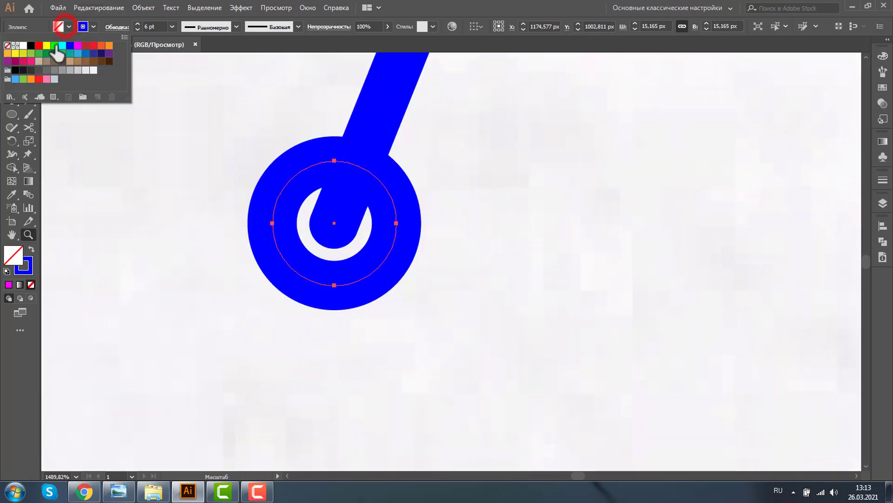
{"action": "left_click", "coordinate": [62, 46]}
{"action": "left_click", "coordinate": [72, 201]}
{"action": "key", "text": "v"}
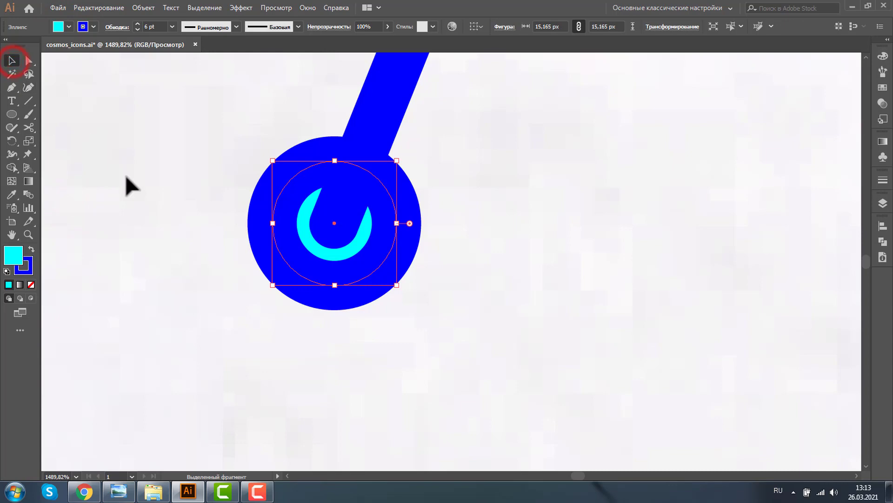
{"action": "key", "text": "ctrl+z"}
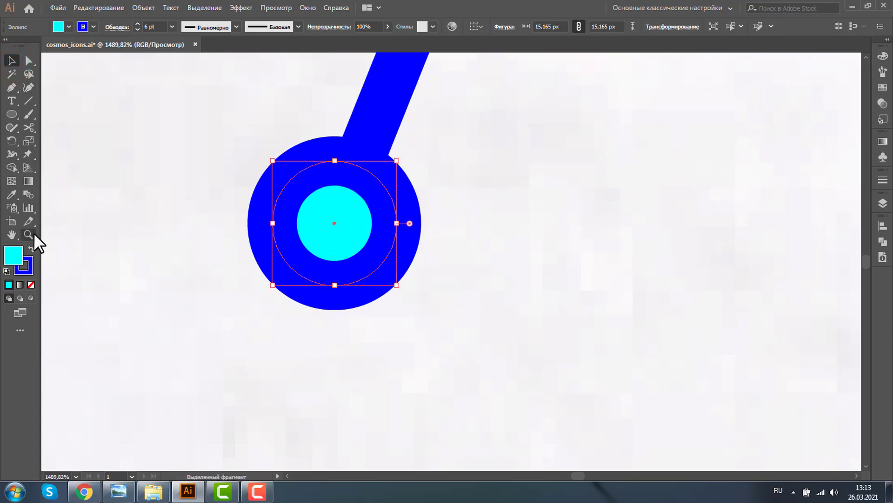
{"action": "left_click", "coordinate": [28, 234]}
{"action": "left_click", "coordinate": [504, 251], "text": "alt"}
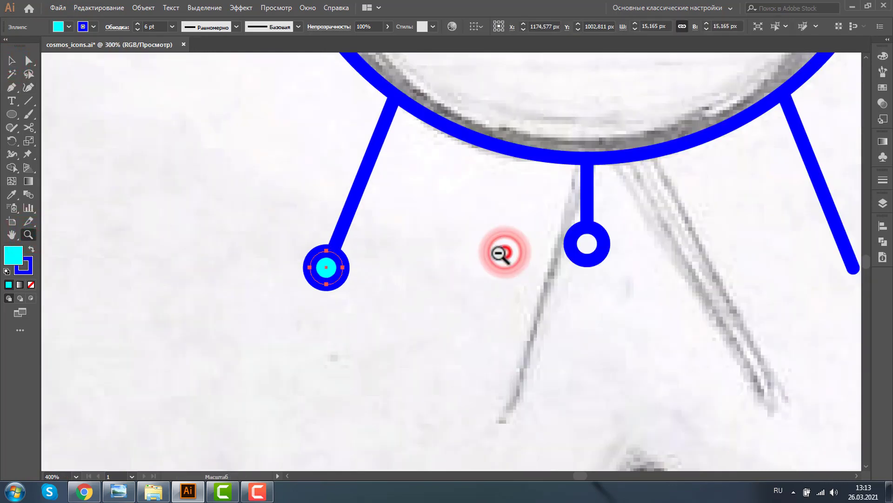
Step: Copy the cyan ring to the right leg's end and move the middle ring lower
{"action": "left_click", "coordinate": [12, 60]}
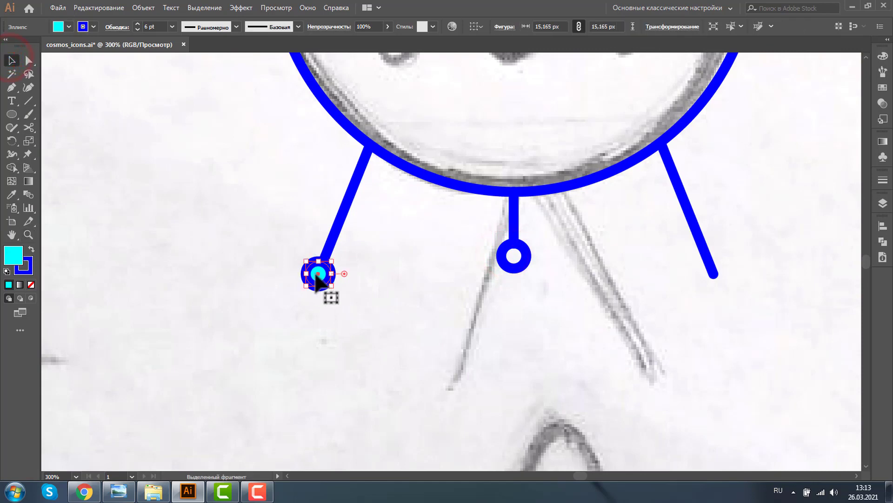
{"action": "left_click_drag", "start_coordinate": [316, 277], "coordinate": [722, 280]}
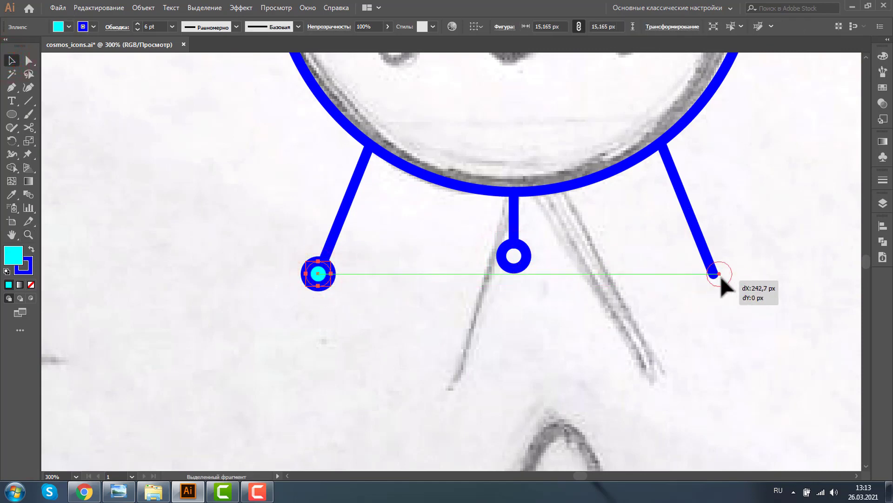
{"action": "left_click_drag", "start_coordinate": [723, 280], "coordinate": [716, 279]}
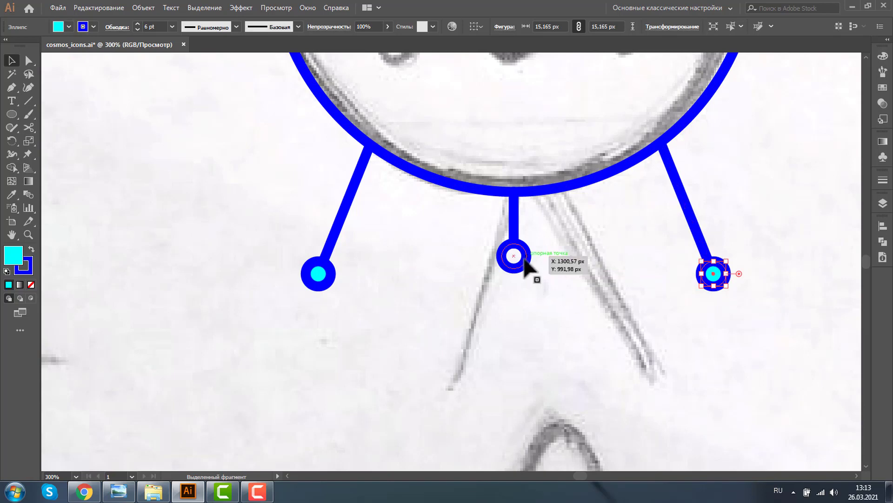
{"action": "left_click_drag", "start_coordinate": [515, 259], "coordinate": [513, 276]}
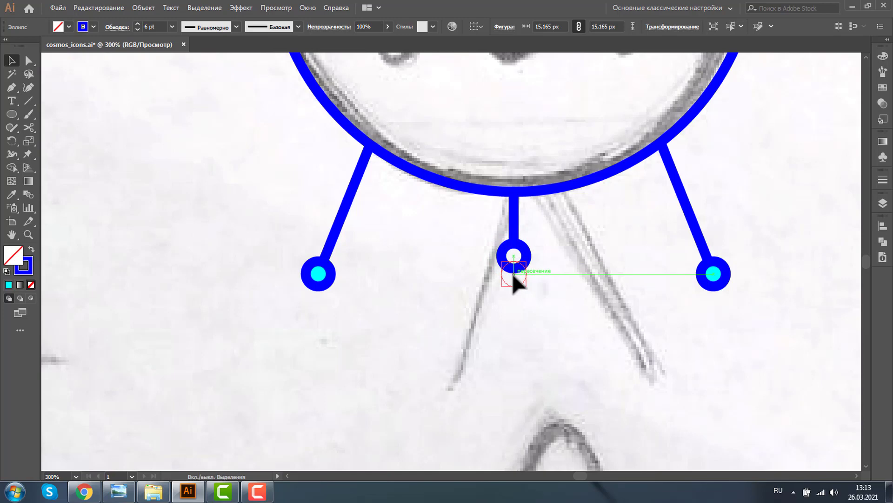
{"action": "left_click_drag", "start_coordinate": [514, 275], "coordinate": [514, 275]}
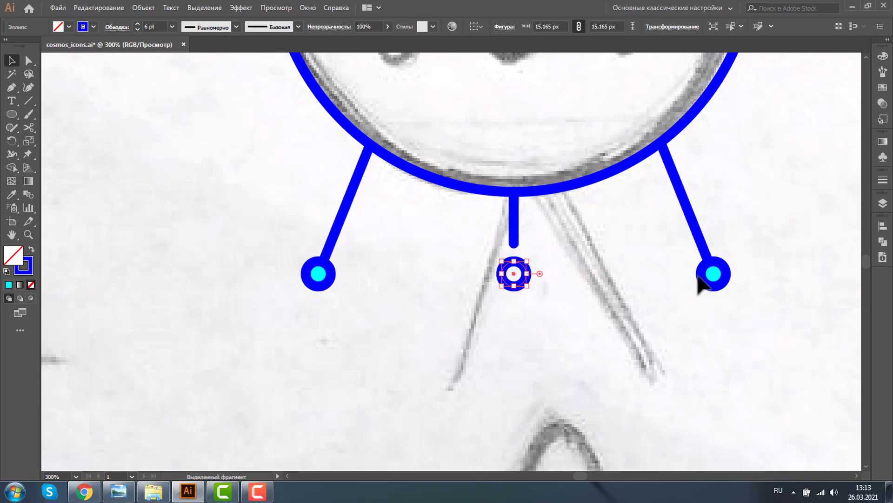
Step: Drag the stem's lower end point down to meet the middle ring, then zoom out to the sheet
{"action": "left_click", "coordinate": [514, 226]}
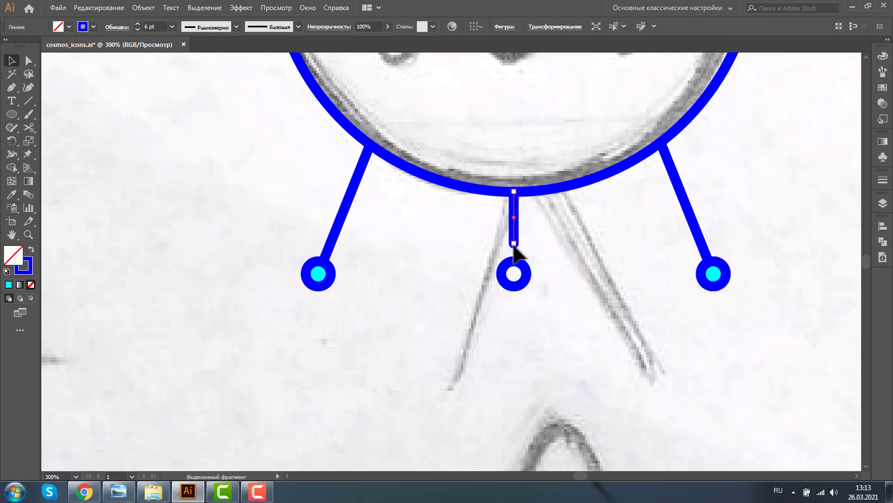
{"action": "left_click", "coordinate": [28, 60]}
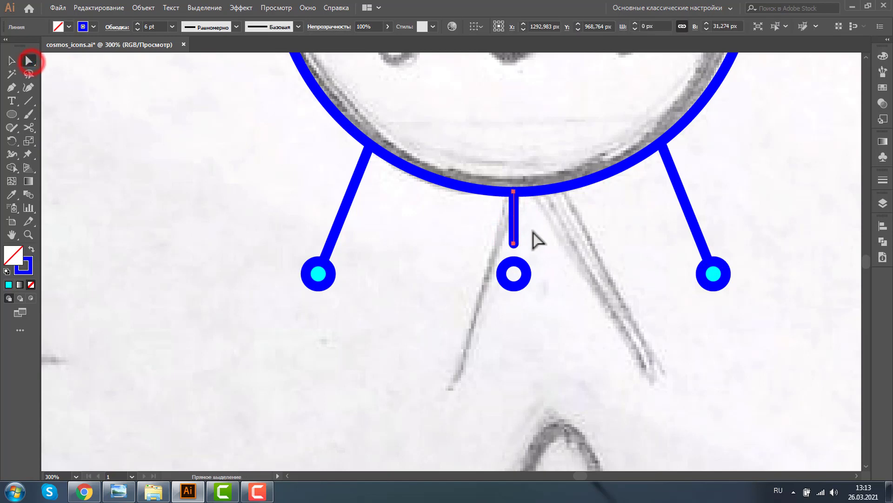
{"action": "left_click", "coordinate": [513, 242]}
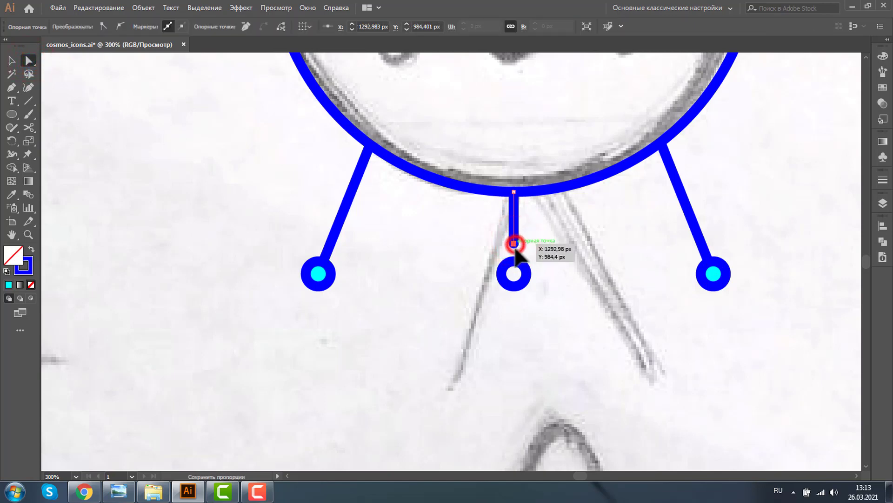
{"action": "left_click_drag", "start_coordinate": [513, 242], "coordinate": [513, 261]}
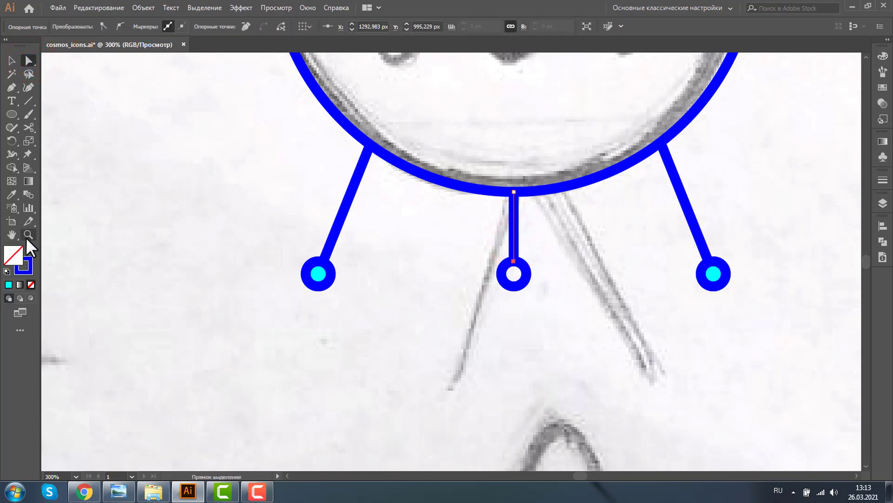
{"action": "left_click", "coordinate": [29, 234]}
{"action": "left_click", "coordinate": [672, 222], "text": "alt"}
{"action": "left_click", "coordinate": [604, 259], "text": "alt"}
{"action": "left_click", "coordinate": [399, 234], "text": "alt"}
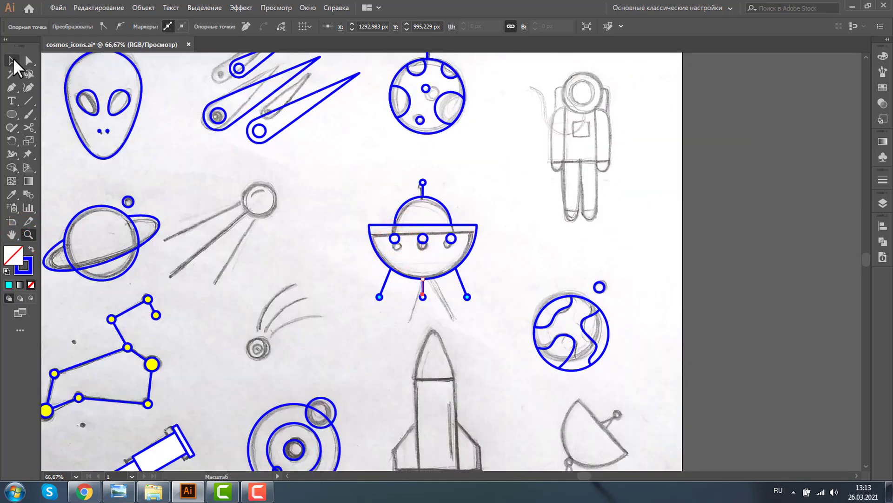
{"action": "left_click", "coordinate": [12, 60]}
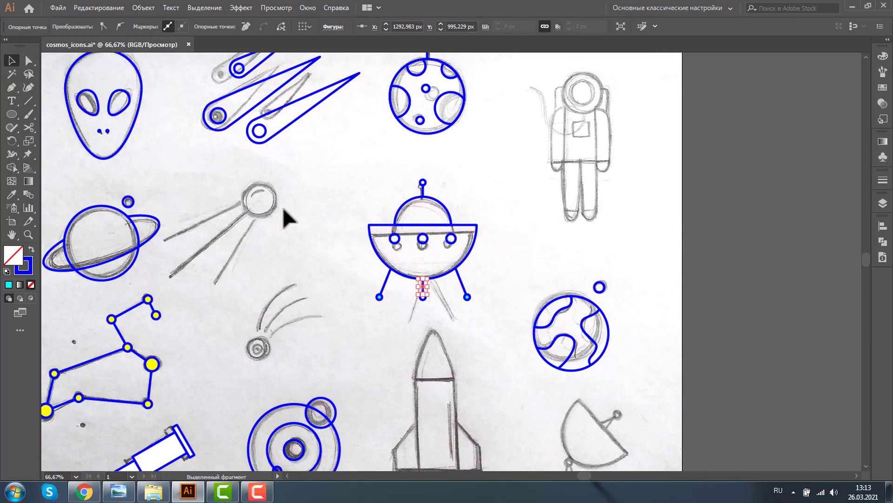
{"action": "left_click", "coordinate": [58, 8]}
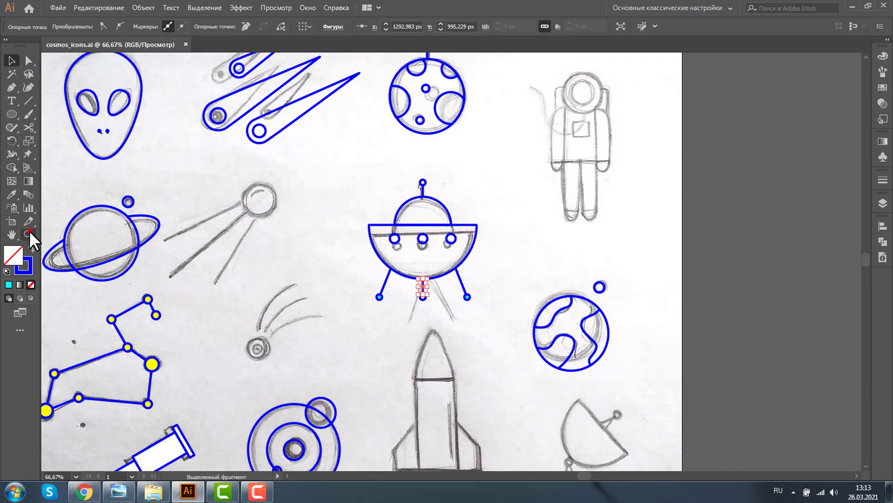
Step: Zoom to the sputnik sketch and draw a circle aligned over its ball
{"action": "left_click", "coordinate": [29, 234]}
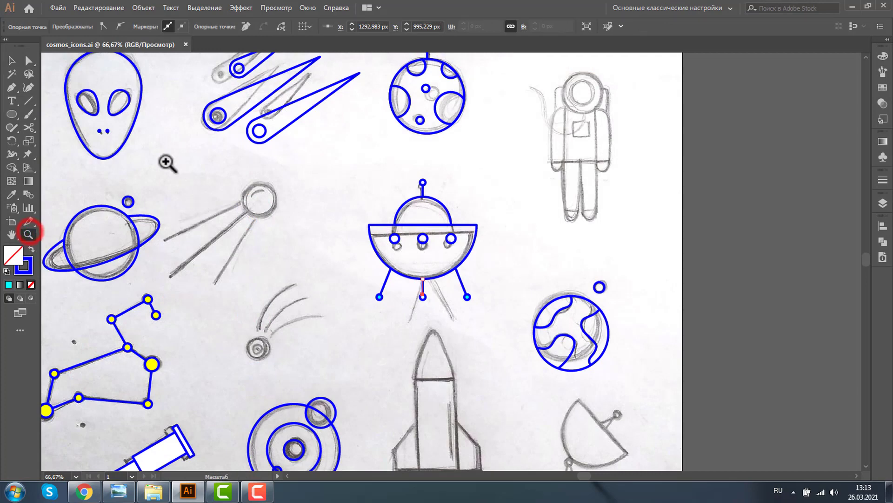
{"action": "left_click_drag", "start_coordinate": [155, 160], "coordinate": [262, 304]}
{"action": "left_click", "coordinate": [11, 114]}
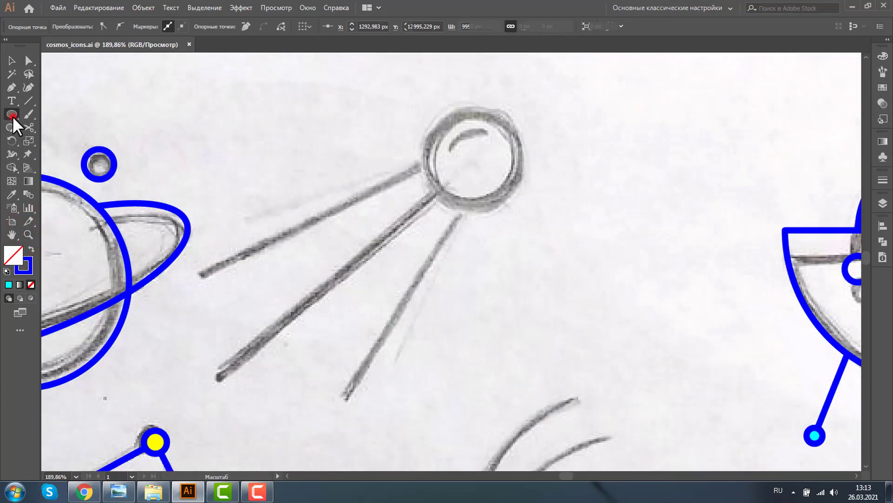
{"action": "left_click_drag", "start_coordinate": [447, 120], "coordinate": [541, 215]}
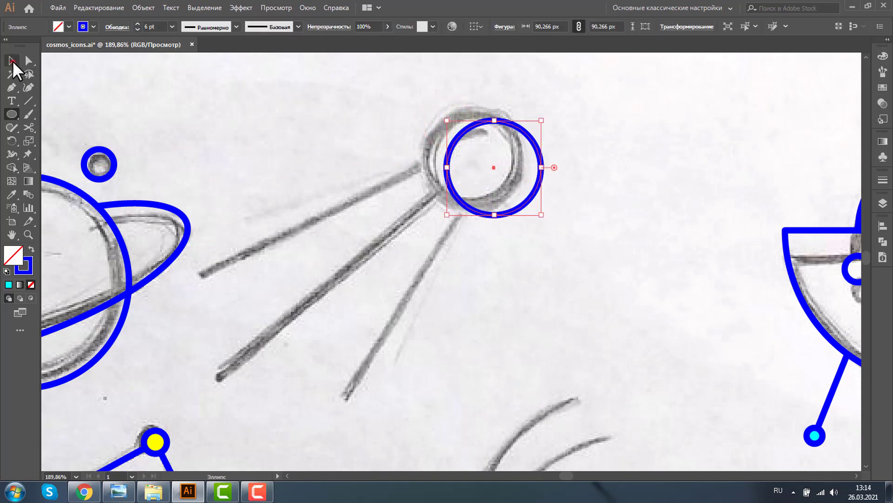
{"action": "left_click", "coordinate": [12, 60]}
{"action": "left_click_drag", "start_coordinate": [493, 168], "coordinate": [472, 158]}
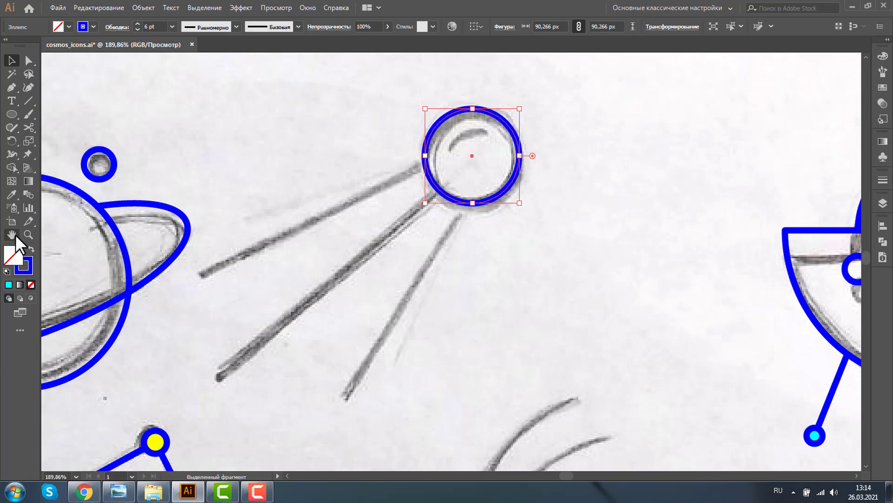
Step: Draw a long vertical line beside the sputnik and move the circle onto its top
{"action": "left_click", "coordinate": [29, 100]}
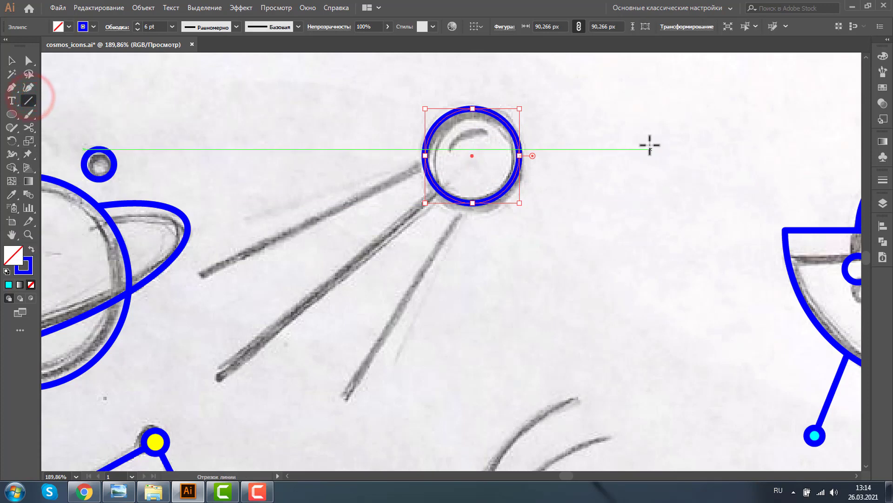
{"action": "left_click_drag", "start_coordinate": [649, 143], "coordinate": [658, 435]}
{"action": "left_click", "coordinate": [12, 60]}
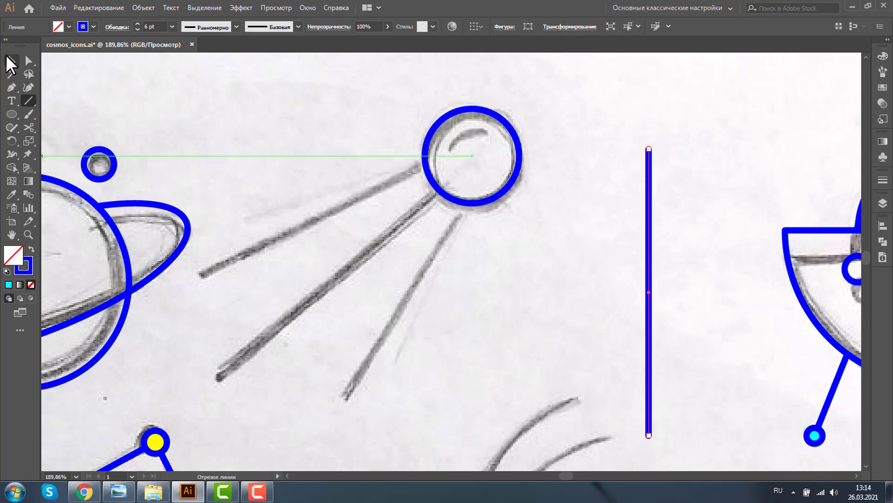
{"action": "left_click_drag", "start_coordinate": [520, 145], "coordinate": [700, 85]}
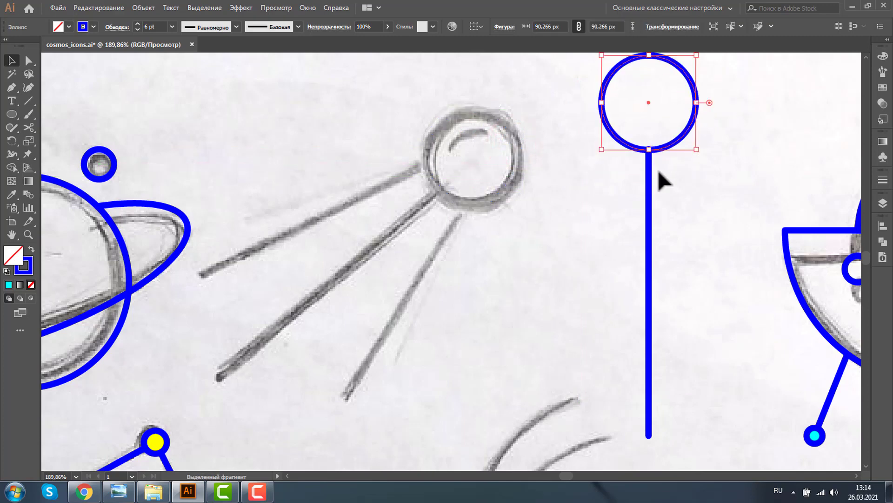
Step: Copy the vertical line to the left, slant it, and attach its top to the circle
{"action": "left_click_drag", "start_coordinate": [648, 226], "coordinate": [566, 210]}
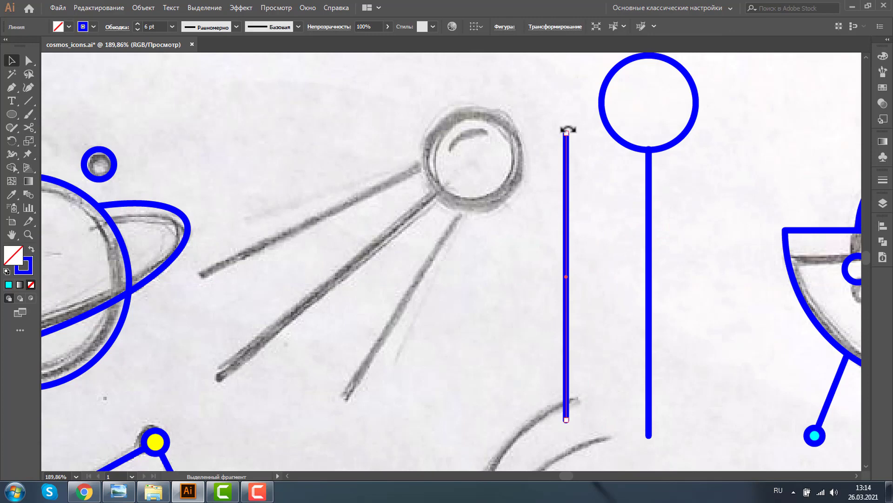
{"action": "left_click_drag", "start_coordinate": [568, 129], "coordinate": [609, 141]}
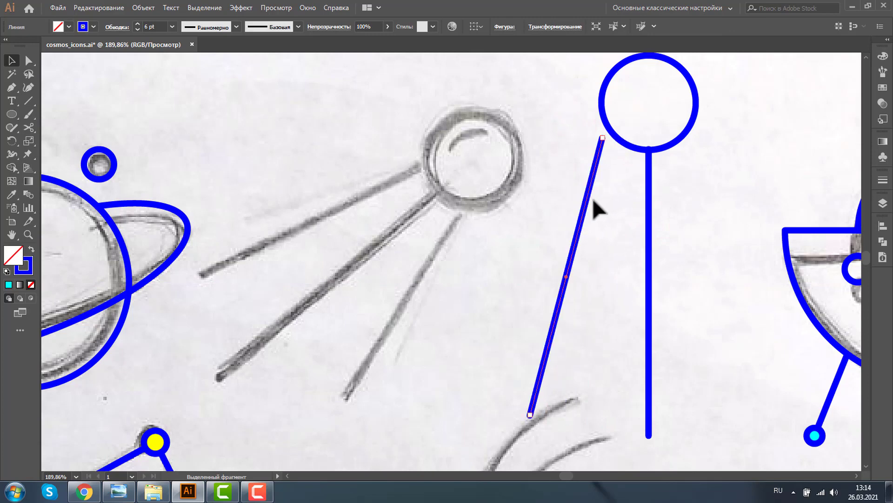
{"action": "left_click_drag", "start_coordinate": [590, 195], "coordinate": [610, 198]}
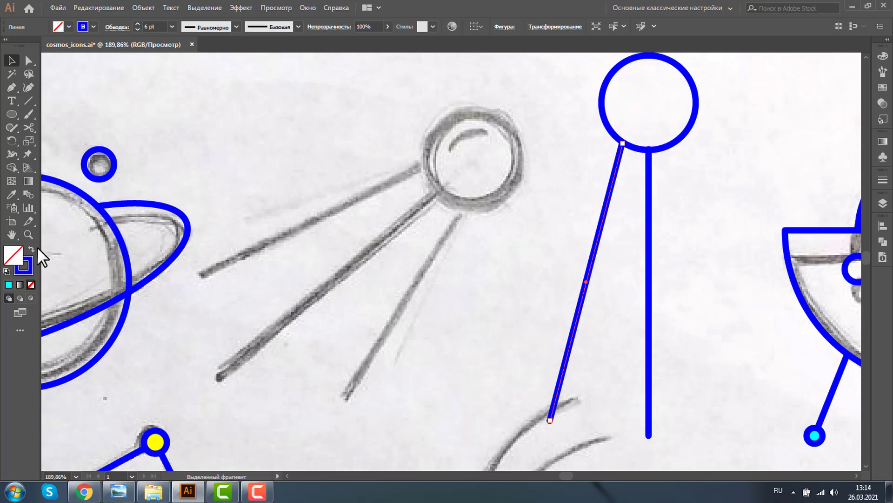
Step: Zoom into the joint and nudge the vertical leg down to meet the circle's rim
{"action": "left_click", "coordinate": [28, 234]}
{"action": "left_click_drag", "start_coordinate": [606, 132], "coordinate": [724, 190]}
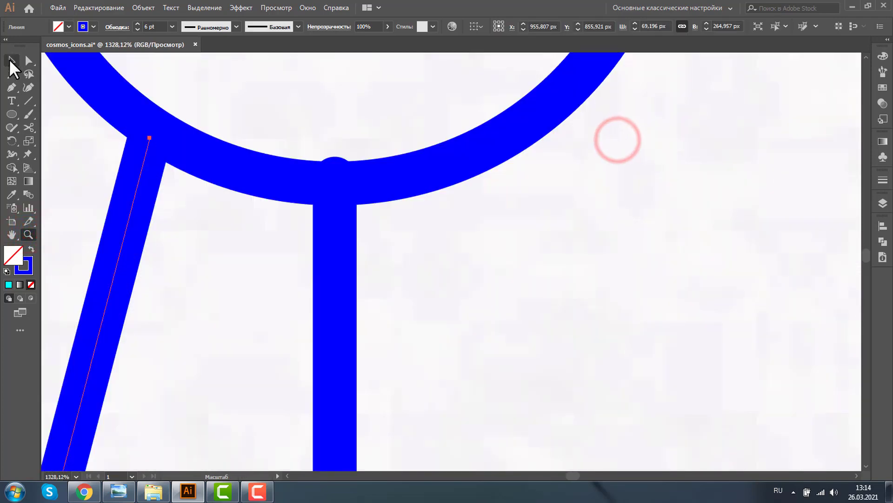
{"action": "left_click", "coordinate": [11, 60]}
{"action": "left_click", "coordinate": [334, 163]}
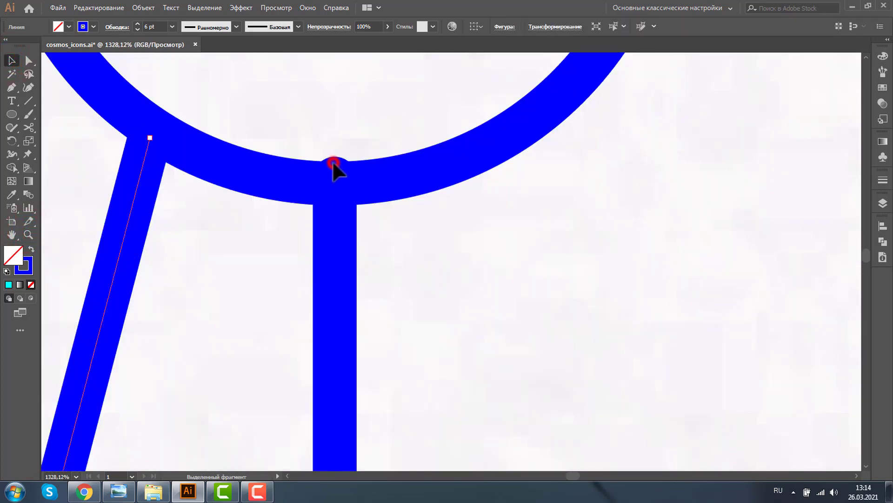
{"action": "left_click_drag", "start_coordinate": [334, 180], "coordinate": [335, 195]}
{"action": "left_click", "coordinate": [28, 232]}
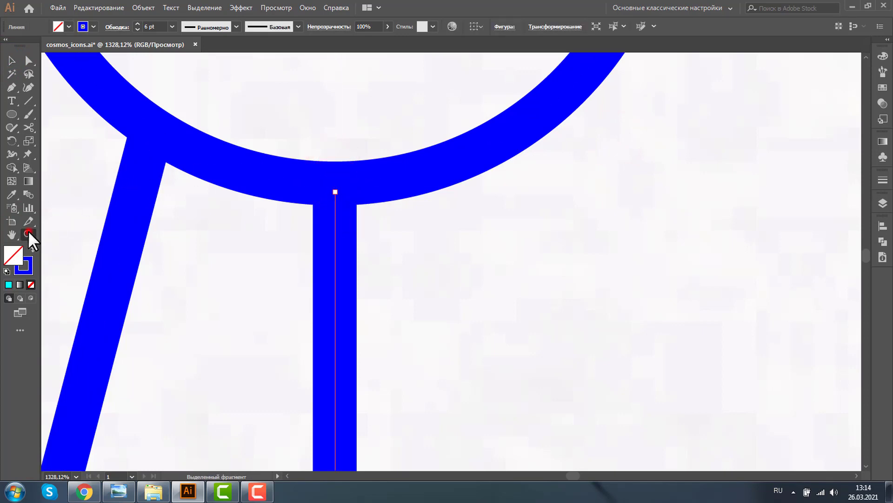
{"action": "left_click", "coordinate": [510, 232], "text": "alt"}
{"action": "left_click", "coordinate": [509, 232], "text": "alt"}
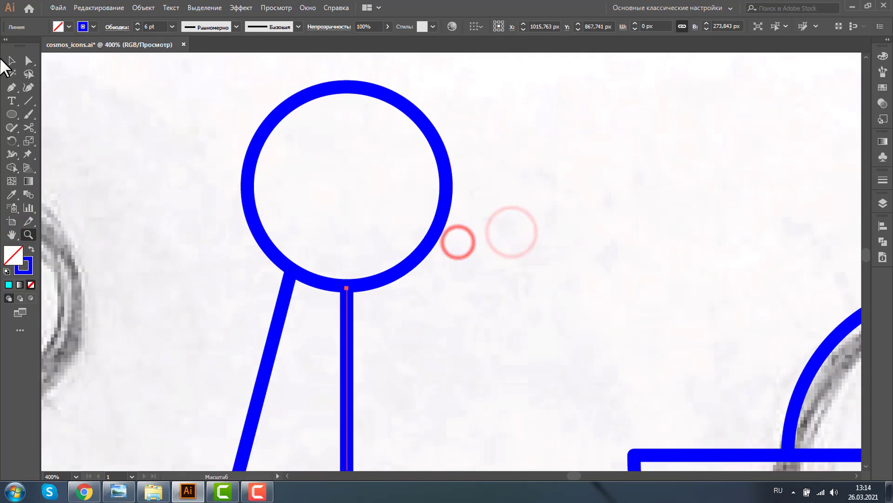
{"action": "key", "text": "v"}
{"action": "left_click", "coordinate": [282, 288]}
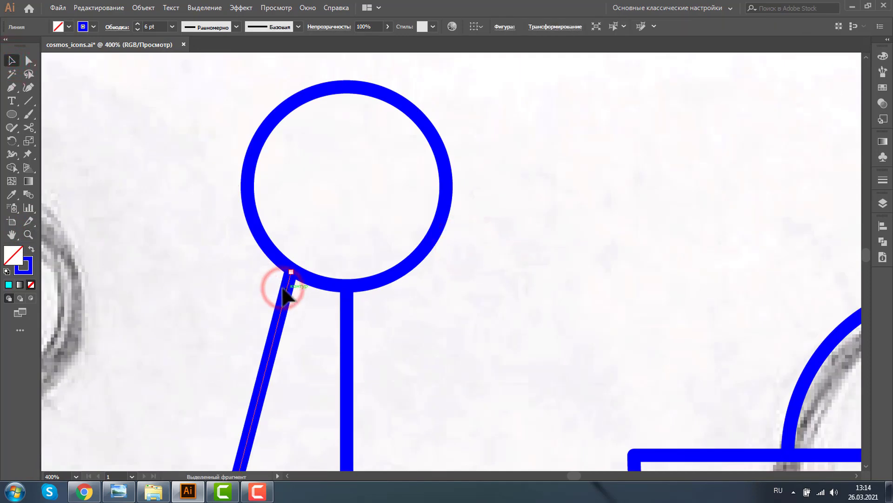
Step: Make a vertically reflected copy of the slanted leg and place it on the circle's right side
{"action": "right_click", "coordinate": [282, 287]}
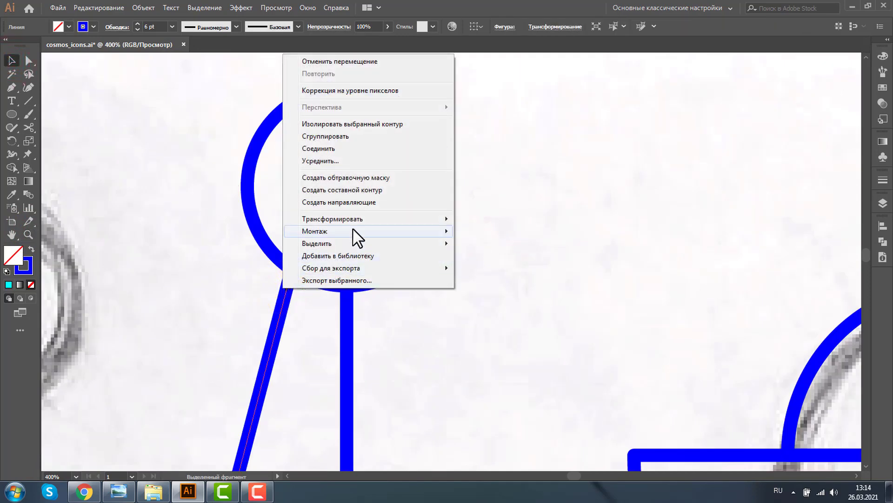
{"action": "mouse_move", "coordinate": [332, 218]}
{"action": "left_click", "coordinate": [499, 260]}
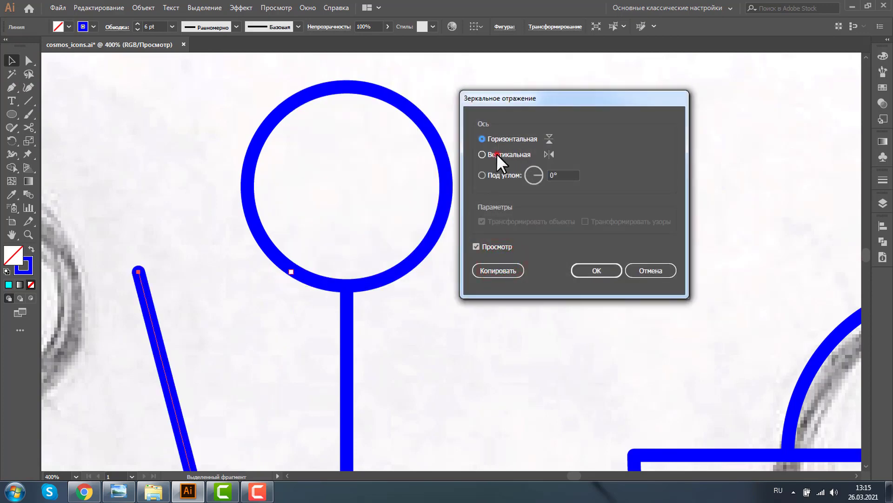
{"action": "left_click", "coordinate": [496, 153]}
{"action": "left_click", "coordinate": [490, 271]}
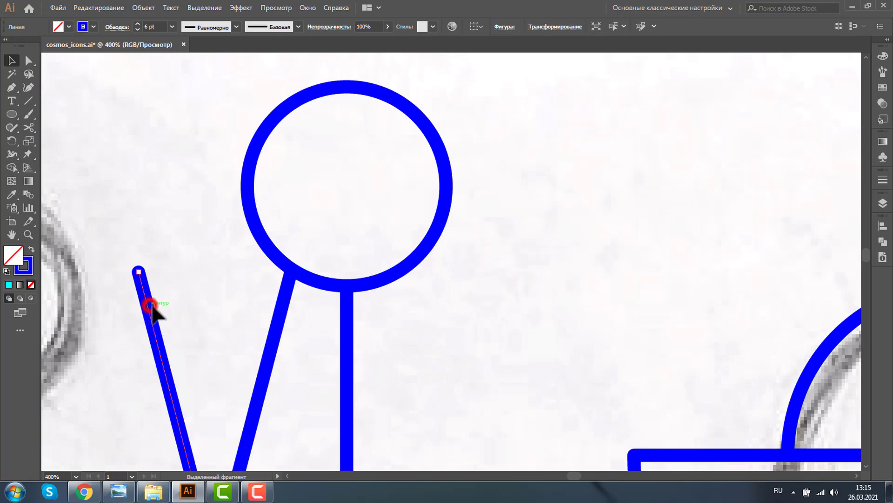
{"action": "left_click_drag", "start_coordinate": [148, 306], "coordinate": [408, 314]}
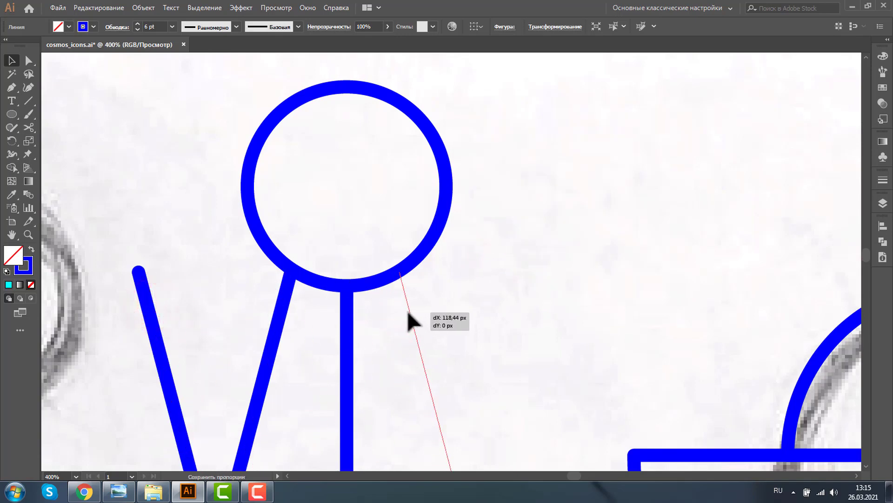
{"action": "left_click_drag", "start_coordinate": [408, 313], "coordinate": [402, 312]}
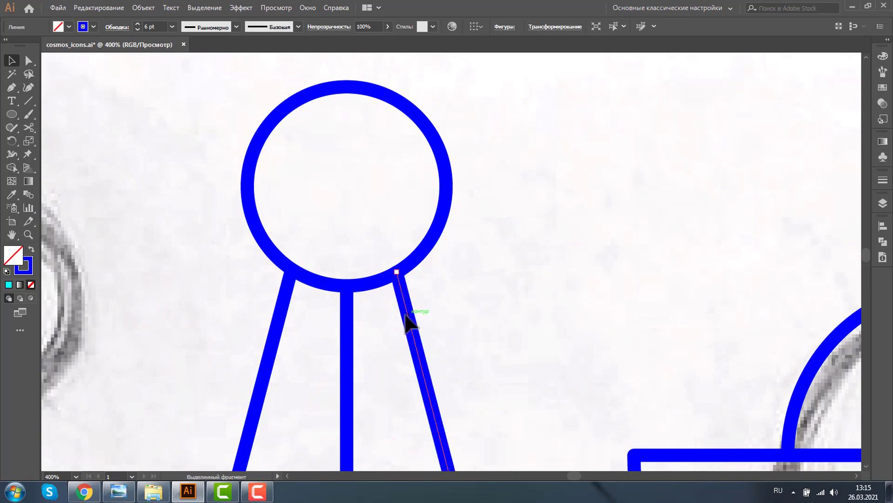
Step: Select the circle and three legs and align them horizontally centred
{"action": "left_click", "coordinate": [279, 314], "text": "shift"}
{"action": "key", "text": "a"}
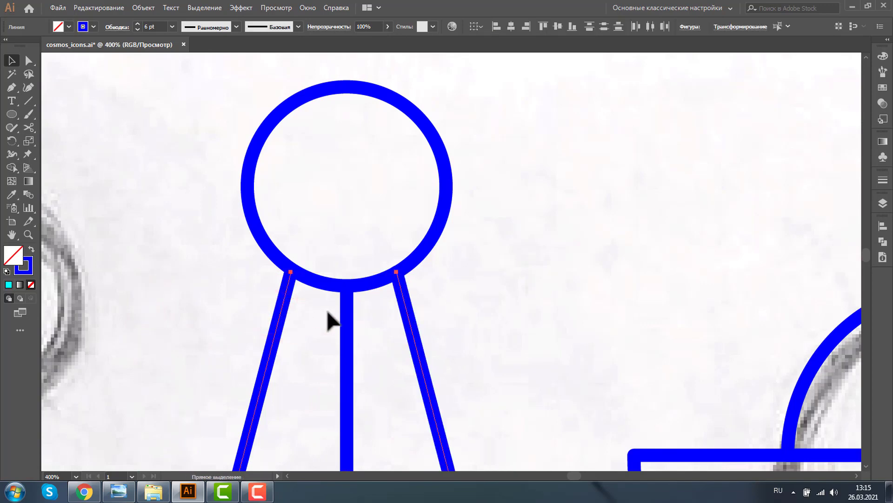
{"action": "key", "text": "v"}
{"action": "left_click_drag", "start_coordinate": [193, 200], "coordinate": [464, 344]}
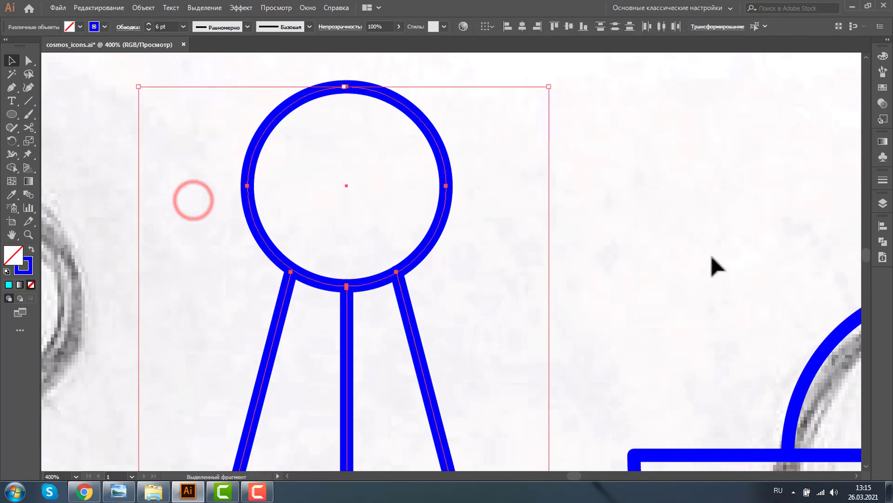
{"action": "left_click", "coordinate": [883, 228]}
{"action": "left_click", "coordinate": [766, 250]}
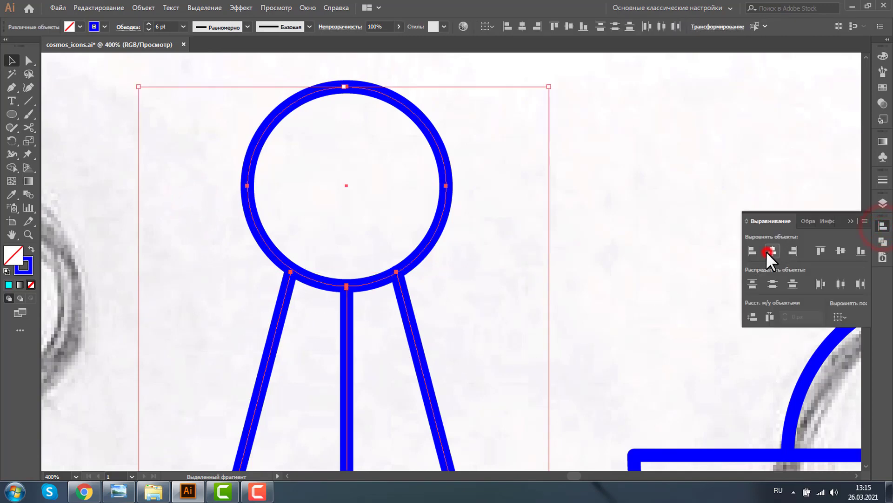
{"action": "left_click", "coordinate": [582, 226]}
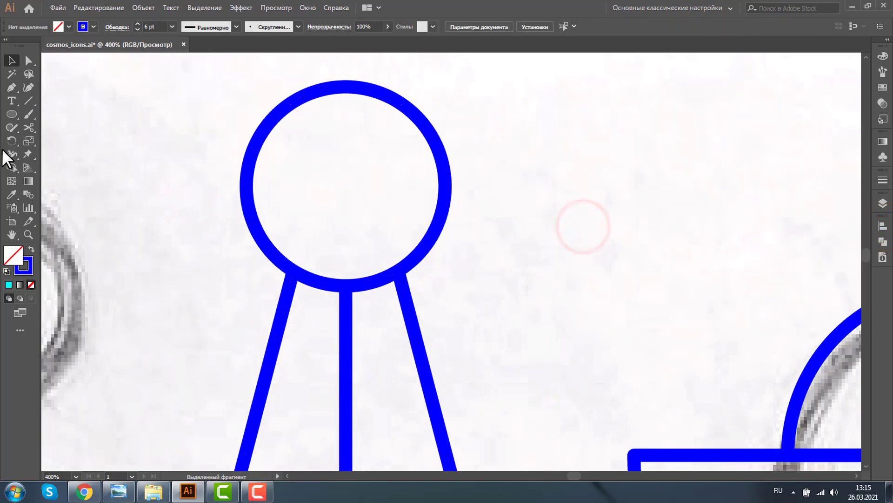
{"action": "left_click", "coordinate": [28, 234]}
{"action": "left_click", "coordinate": [267, 235], "text": "alt"}
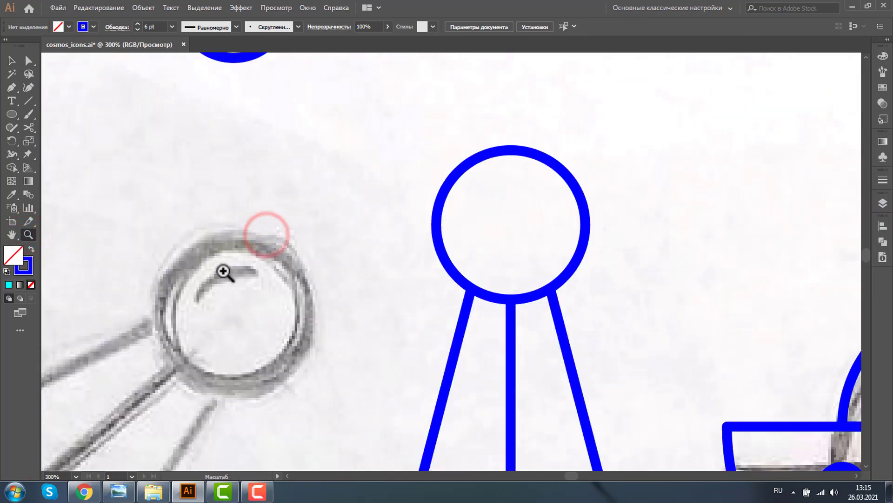
Step: Alt-scale a smaller concentric copy of the sputnik's circle
{"action": "left_click", "coordinate": [12, 61]}
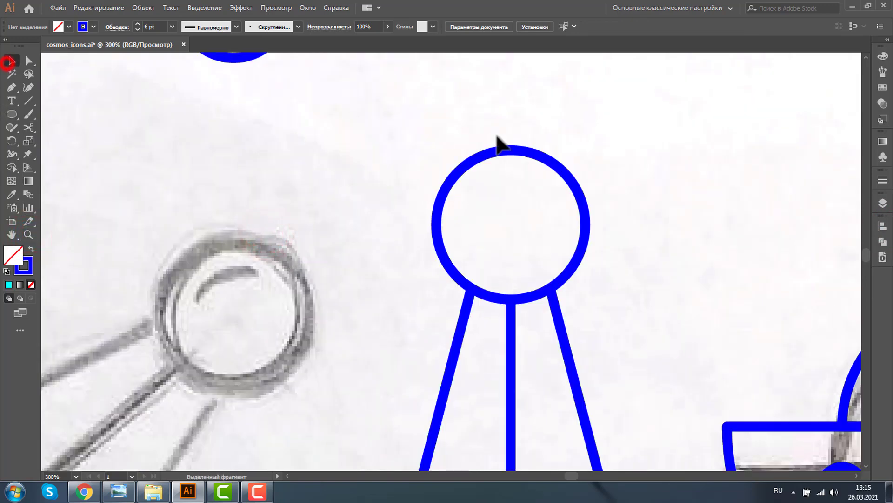
{"action": "left_click", "coordinate": [516, 155]}
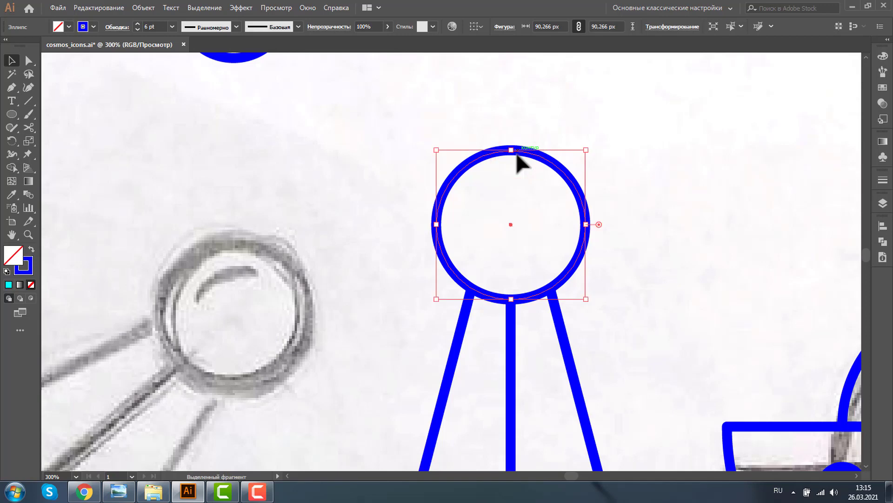
{"action": "key", "text": "a"}
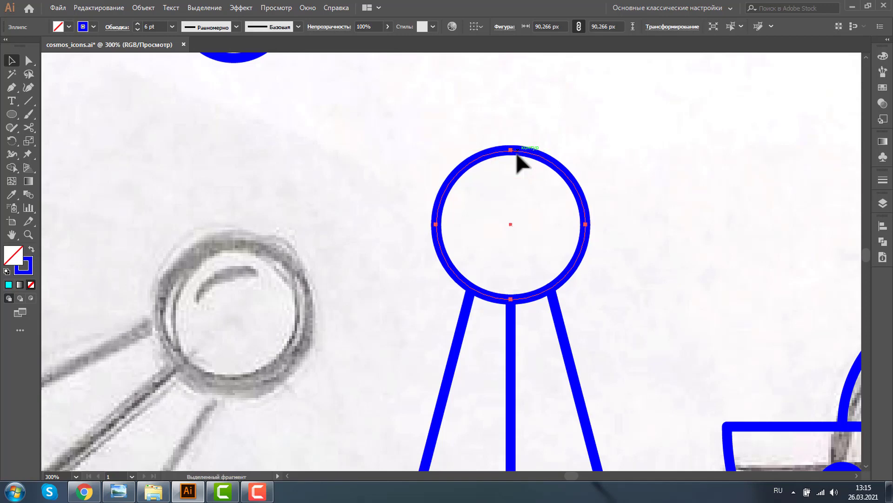
{"action": "left_click", "coordinate": [517, 155]}
{"action": "left_click_drag", "start_coordinate": [586, 151], "coordinate": [561, 174]}
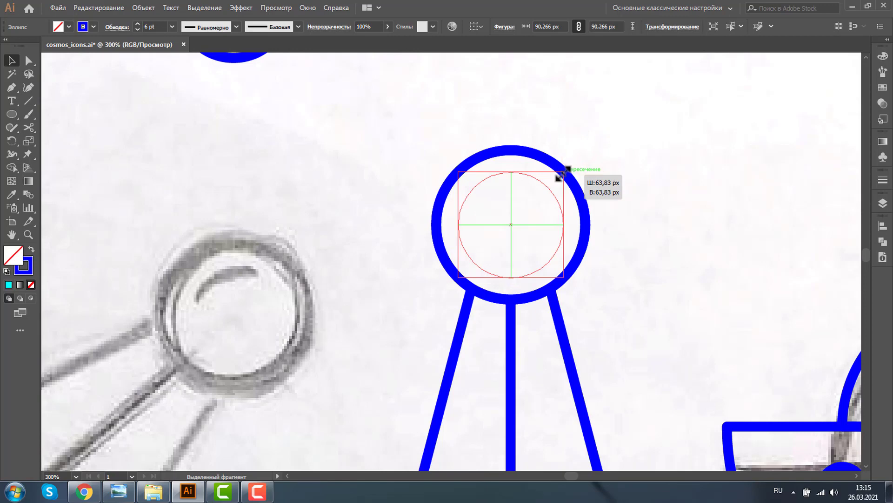
Step: Delete the inner circle's right and bottom anchors, leaving an upper-left highlight arc
{"action": "left_click", "coordinate": [28, 60]}
{"action": "left_click", "coordinate": [498, 175]}
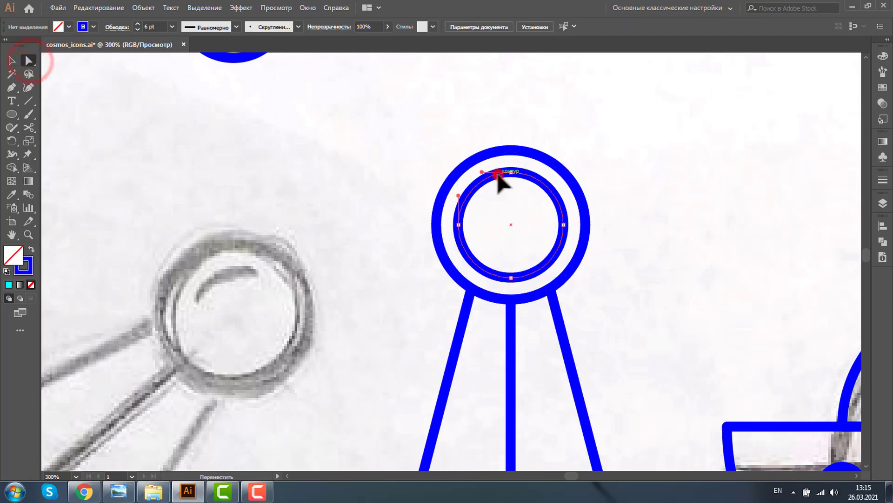
{"action": "left_click", "coordinate": [564, 226]}
{"action": "key", "text": "Delete"}
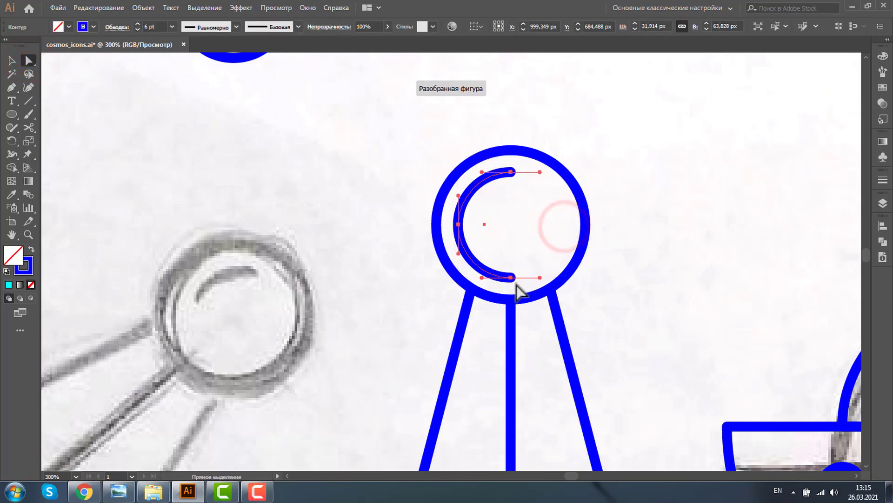
{"action": "left_click", "coordinate": [511, 278]}
{"action": "key", "text": "Delete"}
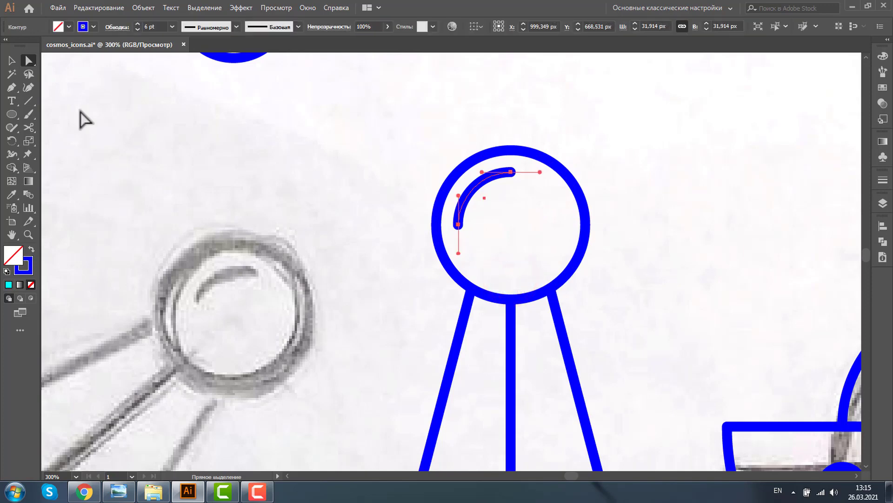
Step: Zoom out, marquee-select all sputnik parts, and group them with Ctrl+G
{"action": "left_click", "coordinate": [28, 235]}
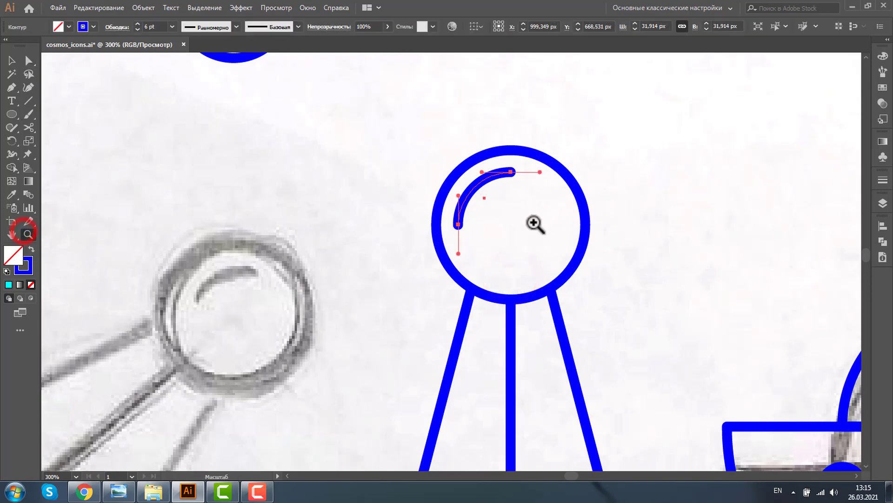
{"action": "left_click", "coordinate": [522, 225], "text": "alt"}
{"action": "left_click", "coordinate": [514, 260], "text": "alt"}
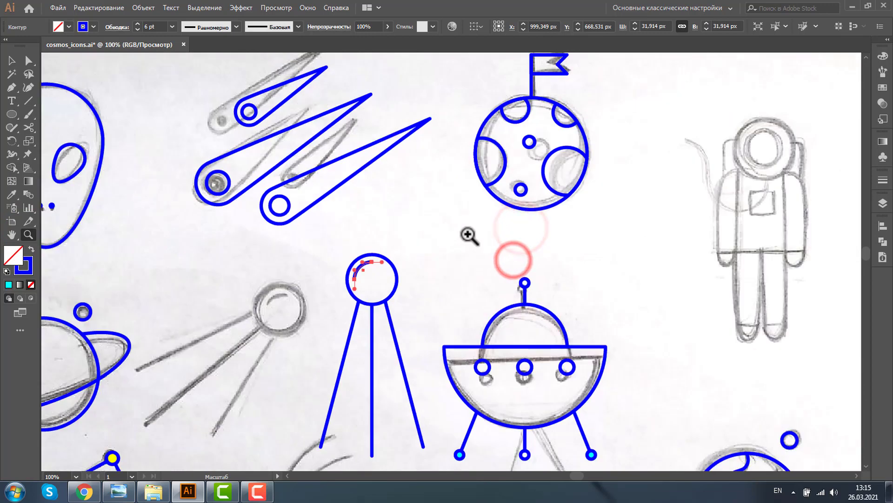
{"action": "left_click", "coordinate": [11, 61]}
{"action": "left_click_drag", "start_coordinate": [291, 257], "coordinate": [411, 339]}
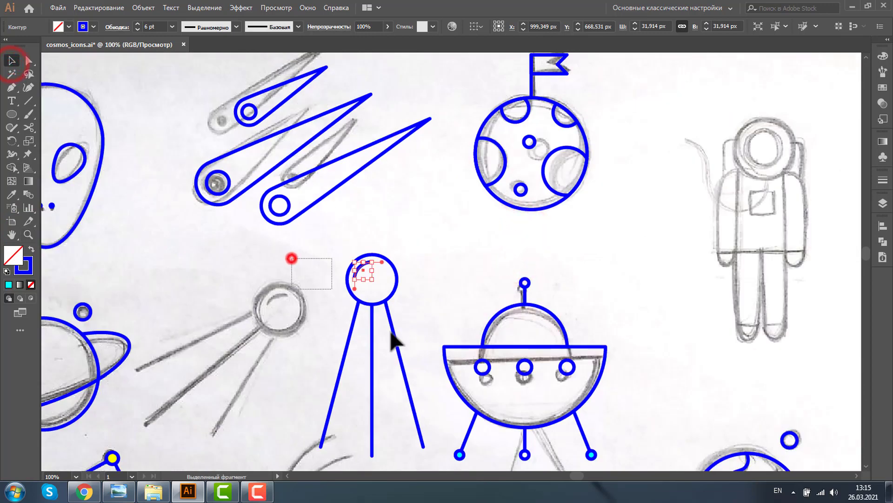
{"action": "key", "text": "ctrl+g"}
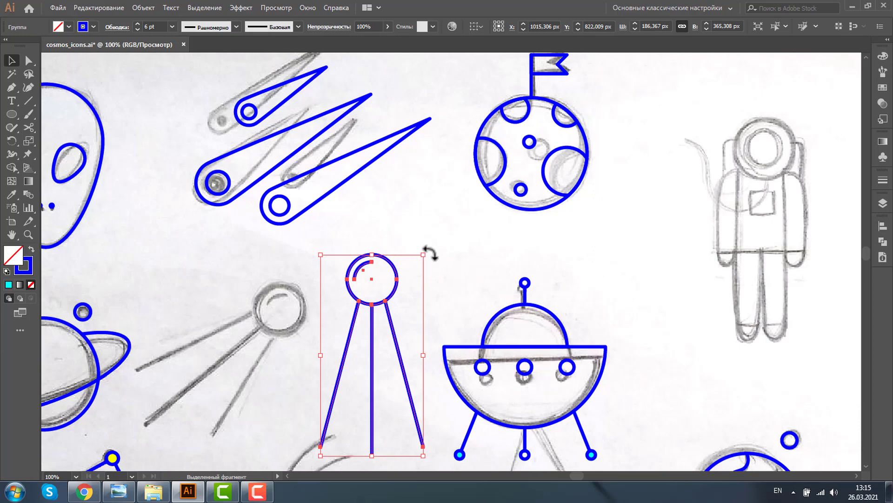
Step: Tilt the blue sputnik outline about 45° and move it onto its pencil sketch
{"action": "left_click_drag", "start_coordinate": [428, 253], "coordinate": [467, 319]}
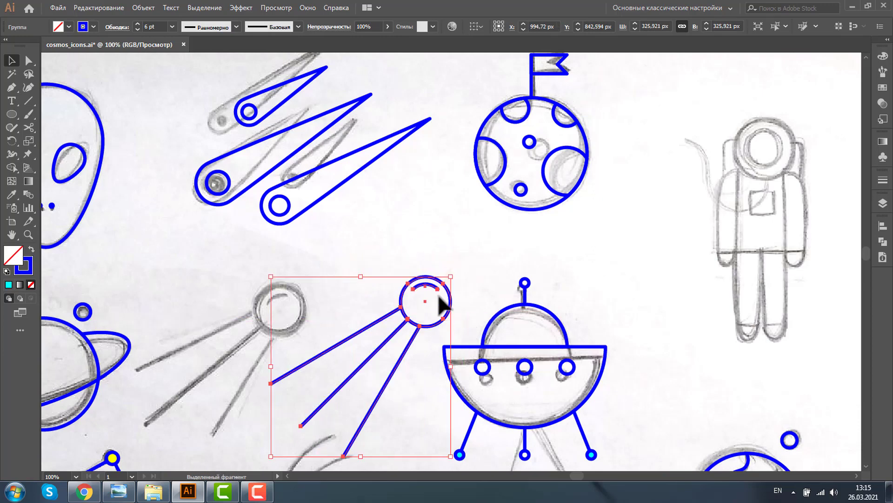
{"action": "mouse_move", "coordinate": [456, 282]}
{"action": "left_mouse_down"}
{"action": "mouse_move", "coordinate": [445, 293]}
{"action": "mouse_move", "coordinate": [345, 285]}
{"action": "left_mouse_up"}
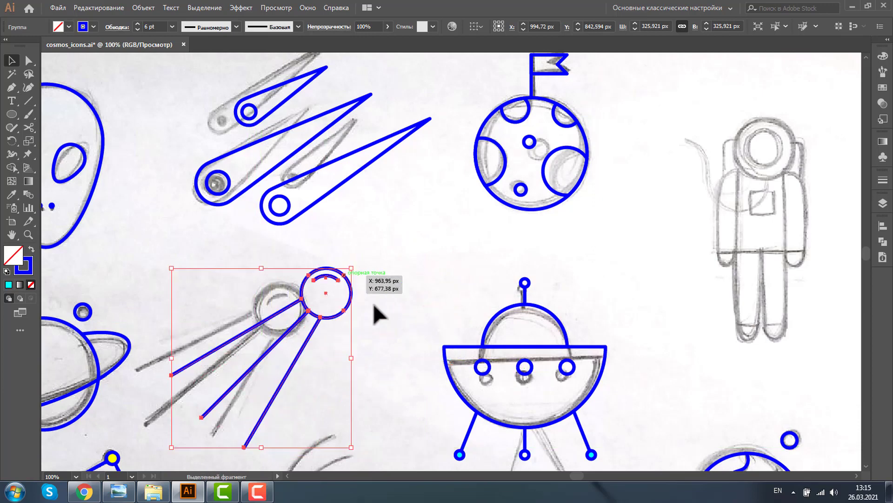
{"action": "key", "text": "ctrl+shift+a"}
{"action": "key", "text": "z"}
{"action": "scroll", "coordinate": [507, 325], "scroll_direction": "down", "scroll_amount": 3}
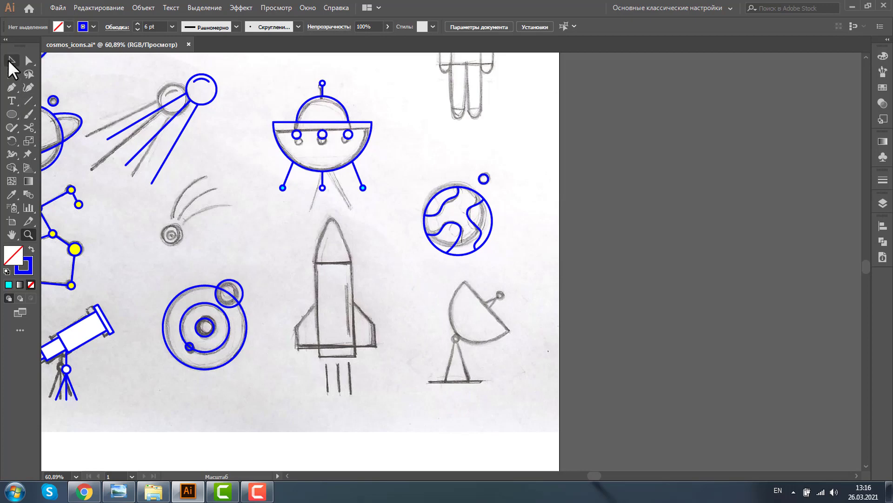
{"action": "left_click", "coordinate": [12, 61]}
Step: Copy the UFO's half-circle bowl onto the dish sketch and shrink it to about 262 px wide
{"action": "left_click", "coordinate": [368, 123]}
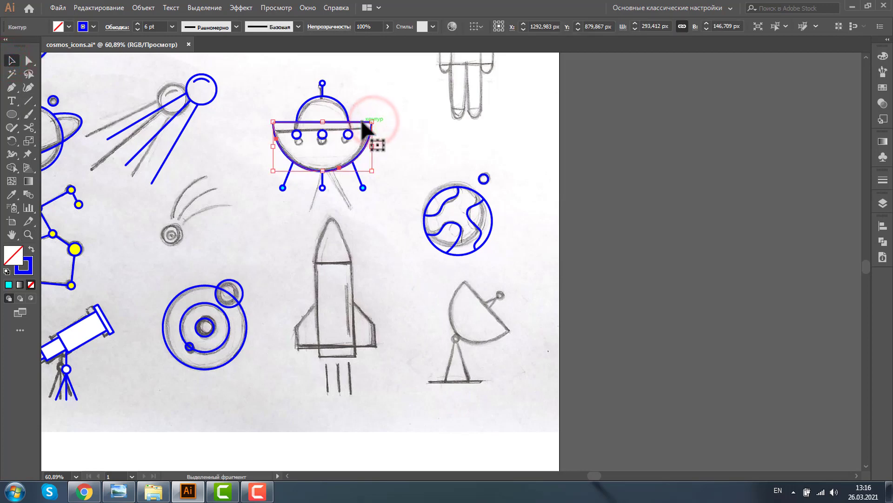
{"action": "left_click_drag", "start_coordinate": [363, 121], "coordinate": [535, 313]}
{"action": "scroll", "coordinate": [549, 379], "scroll_direction": "up", "scroll_amount": 3}
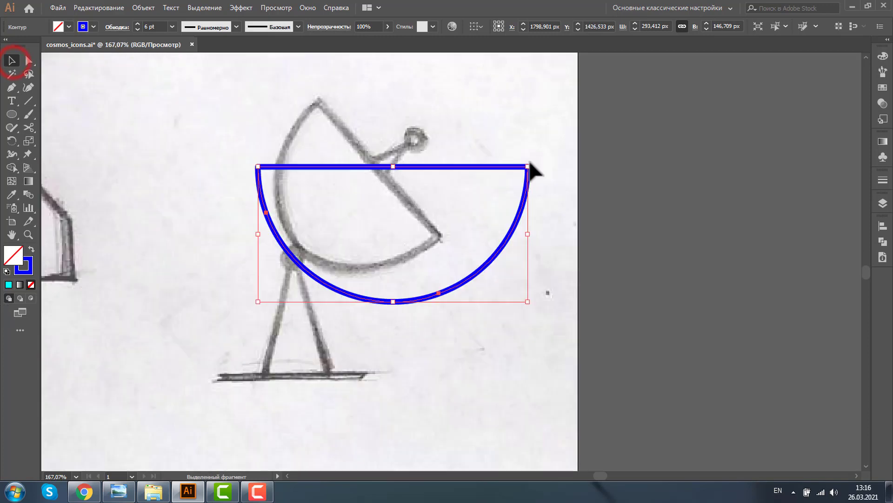
{"action": "left_click_drag", "start_coordinate": [530, 165], "coordinate": [528, 163]}
{"action": "left_click_drag", "start_coordinate": [501, 183], "coordinate": [498, 182]}
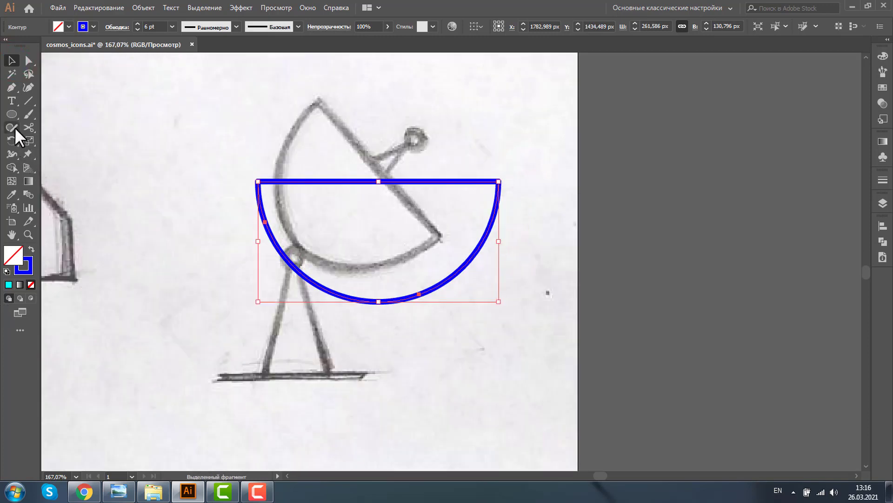
{"action": "left_click_drag", "start_coordinate": [12, 115], "coordinate": [69, 153]}
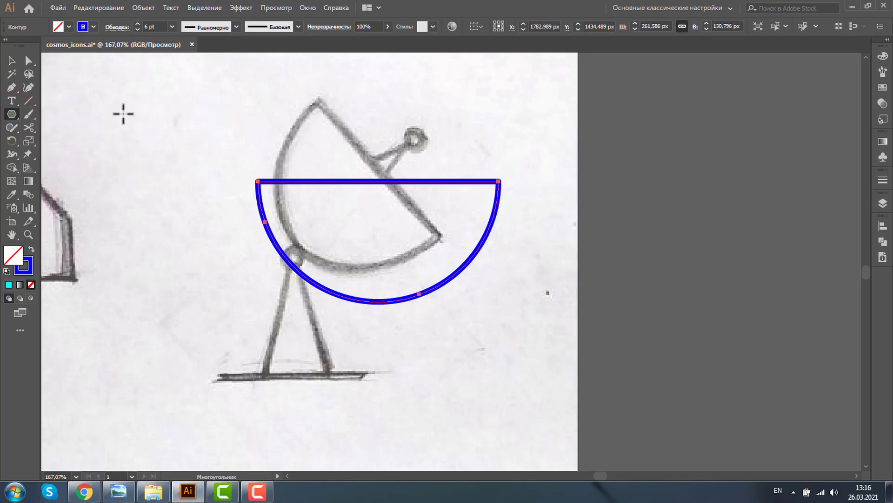
Step: Draw a blue polygon reduced to a three-sided triangle on empty canvas
{"action": "left_click_drag", "start_coordinate": [123, 113], "coordinate": [171, 157]}
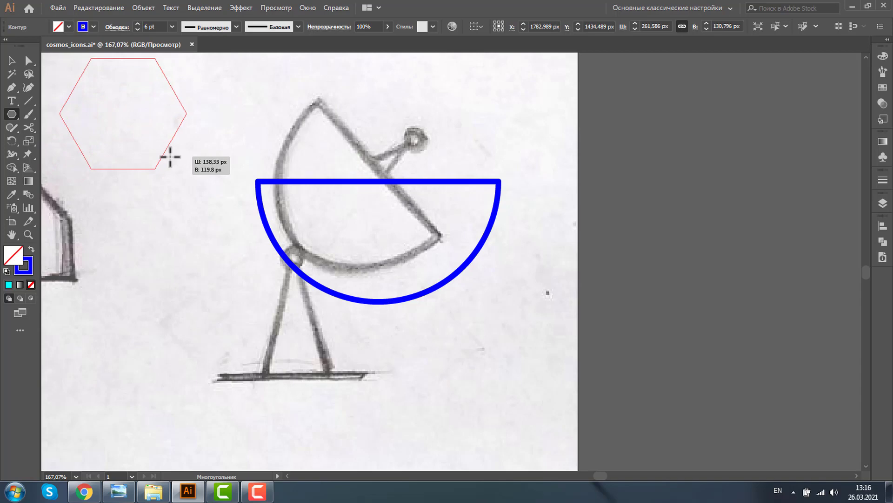
{"action": "left_click_drag", "start_coordinate": [171, 157], "coordinate": [172, 159]}
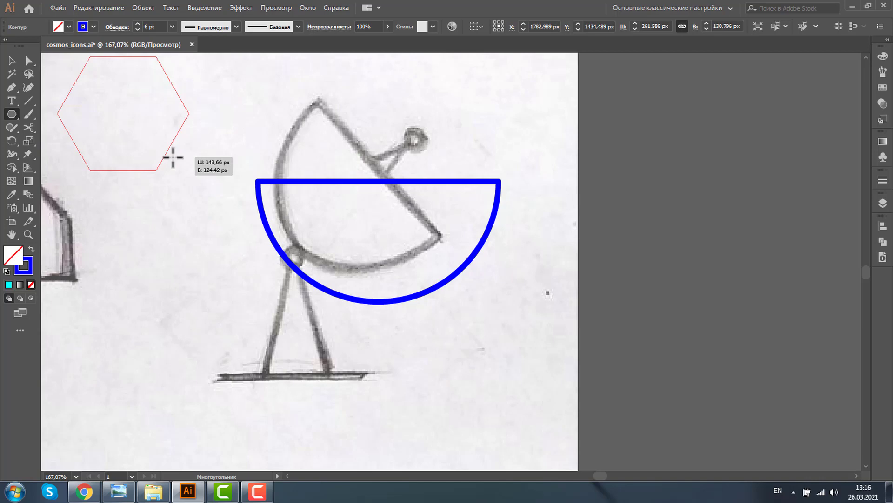
{"action": "key", "text": "Down"}
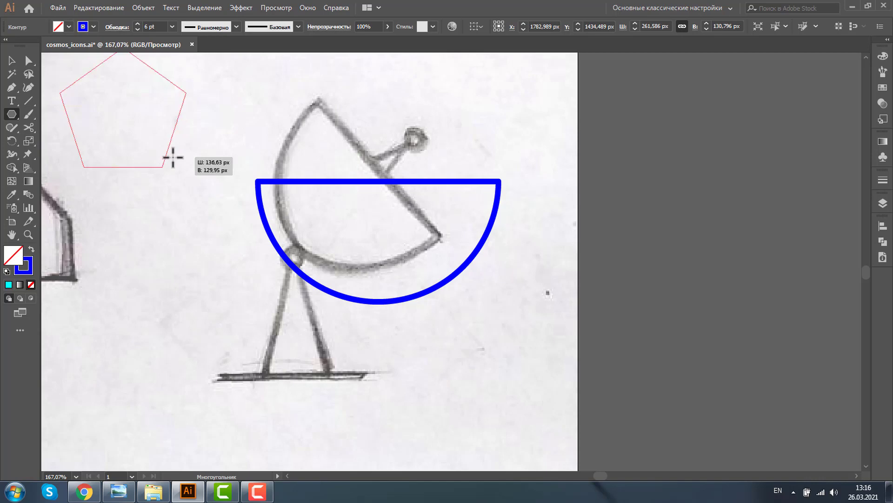
{"action": "key", "text": "Down"}
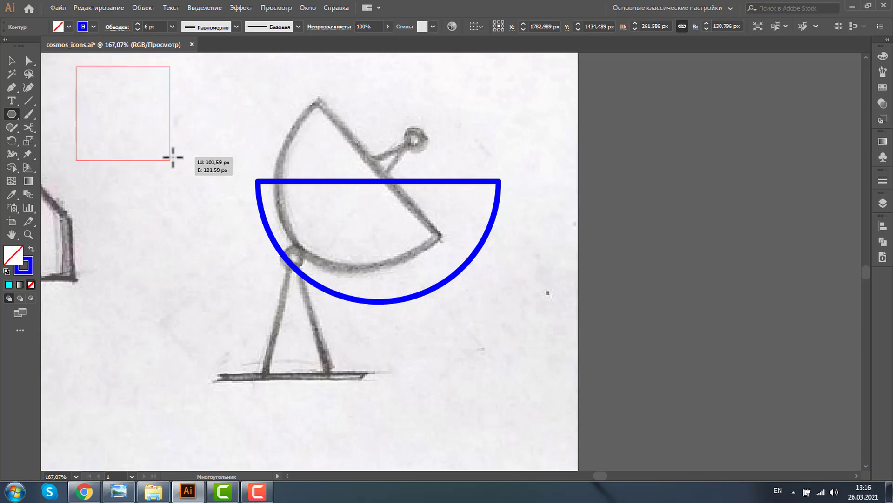
{"action": "key", "text": "Down"}
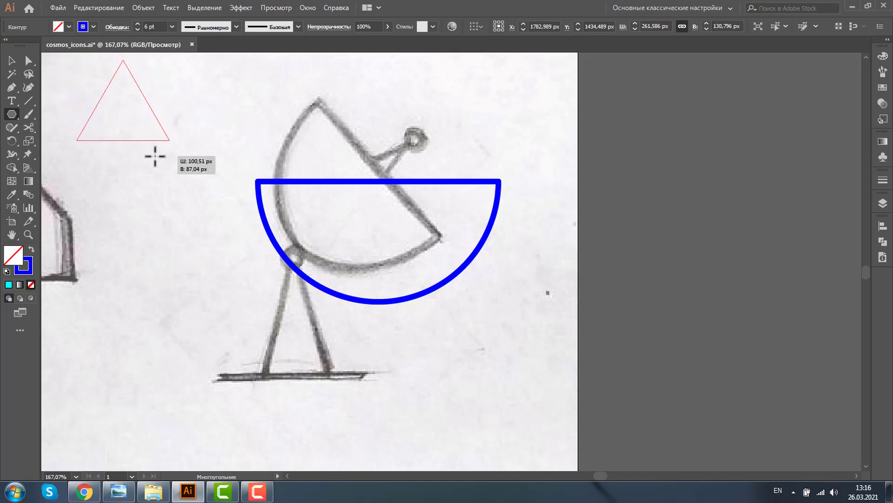
{"action": "left_click_drag", "start_coordinate": [157, 157], "coordinate": [155, 157]}
{"action": "left_click", "coordinate": [12, 60]}
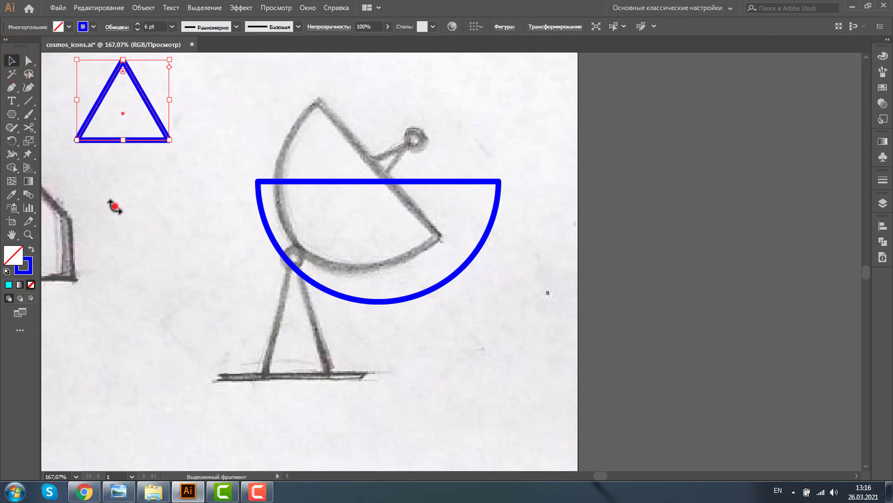
Step: Narrow the triangle into an antenna on the dish's flat edge and copy it below as a taller stand
{"action": "left_click", "coordinate": [114, 206]}
{"action": "mouse_move", "coordinate": [97, 141]}
{"action": "left_mouse_down"}
{"action": "mouse_move", "coordinate": [364, 186]}
{"action": "mouse_move", "coordinate": [357, 186]}
{"action": "left_mouse_up"}
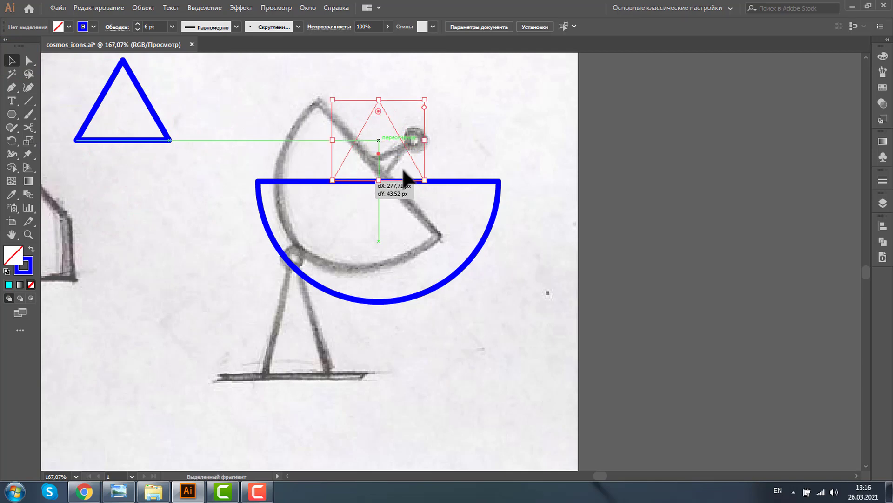
{"action": "left_click_drag", "start_coordinate": [424, 140], "coordinate": [394, 153]}
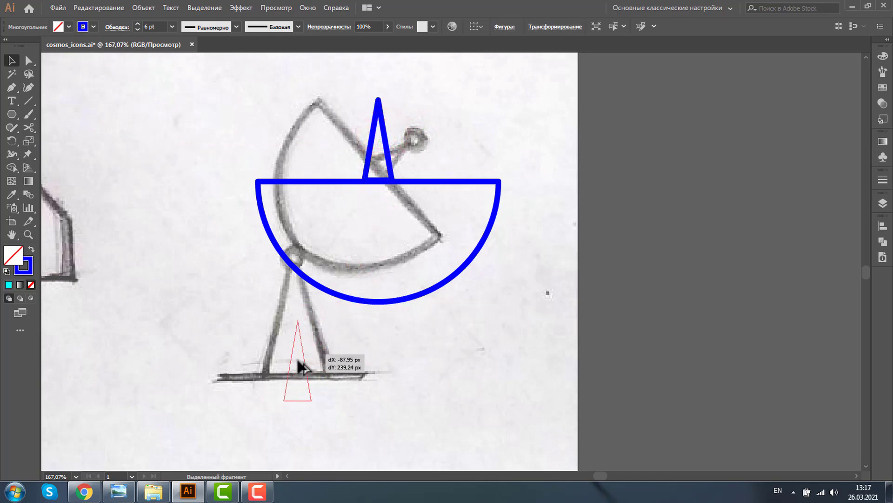
{"action": "mouse_move", "coordinate": [384, 140]}
{"action": "left_mouse_down"}
{"action": "mouse_move", "coordinate": [291, 368]}
{"action": "mouse_move", "coordinate": [326, 367]}
{"action": "left_mouse_up"}
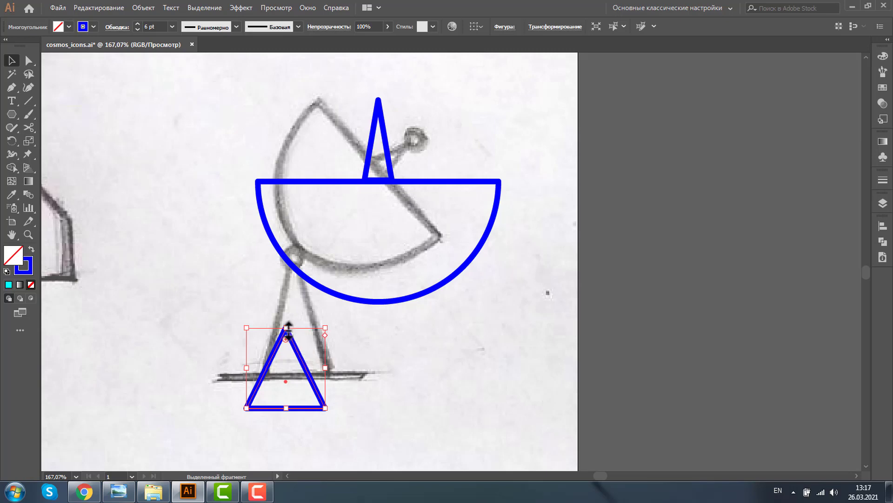
{"action": "left_click_drag", "start_coordinate": [288, 328], "coordinate": [286, 274]}
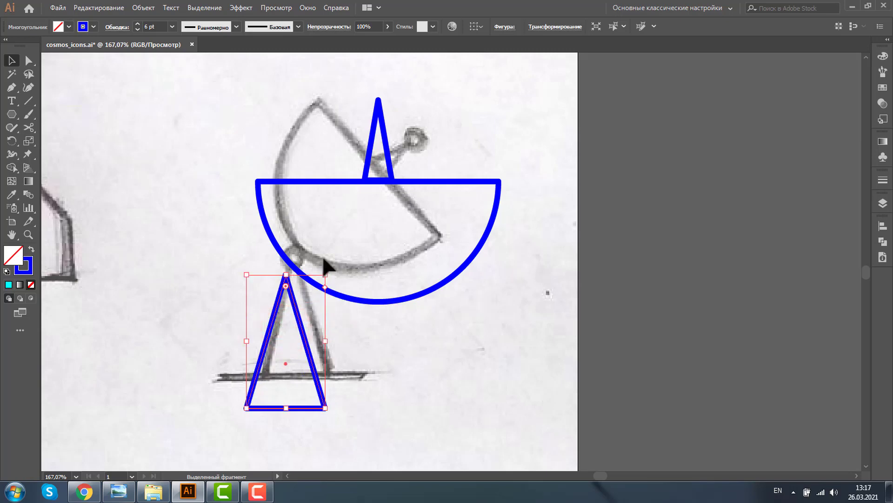
{"action": "left_click", "coordinate": [390, 153]}
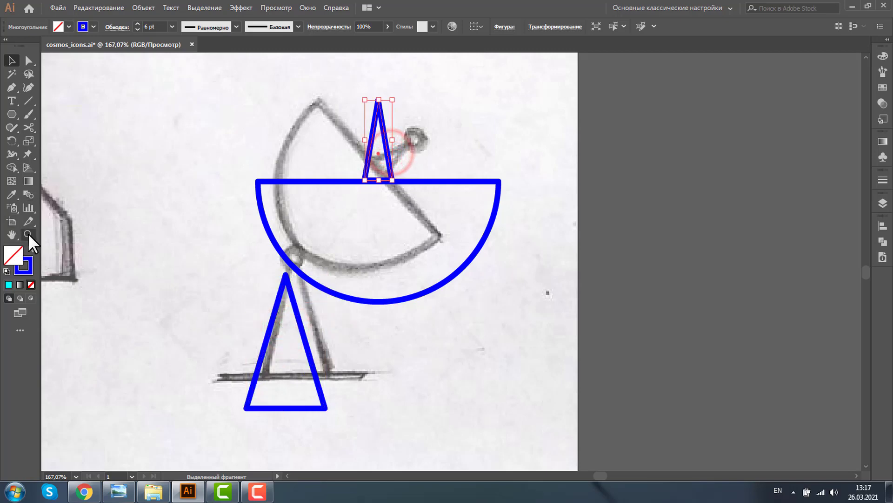
{"action": "left_click", "coordinate": [28, 234]}
{"action": "left_click_drag", "start_coordinate": [329, 96], "coordinate": [501, 239]}
Step: Slim the antenna triangle further and place a small 14 px circle on its tip
{"action": "left_click", "coordinate": [11, 61]}
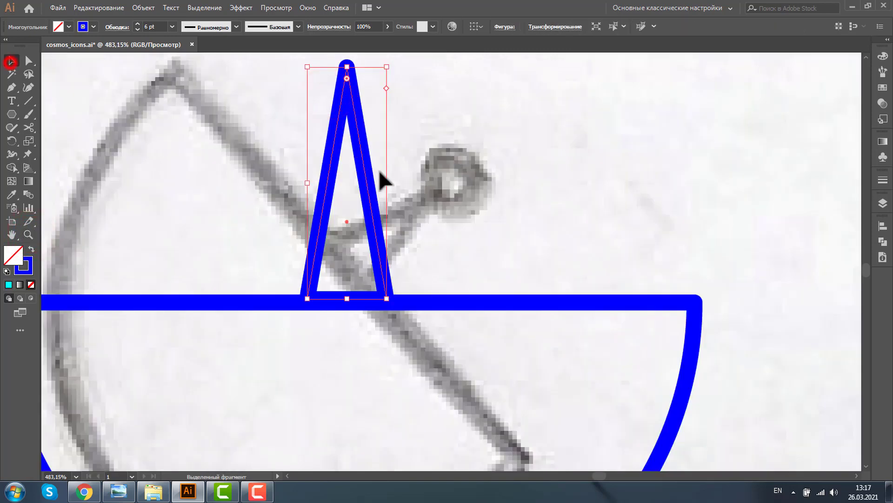
{"action": "left_click_drag", "start_coordinate": [386, 183], "coordinate": [373, 188]}
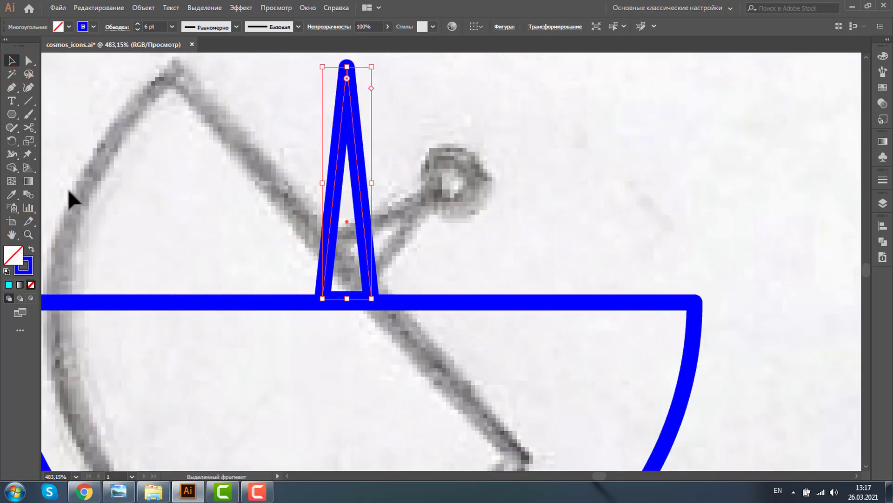
{"action": "key", "text": "l"}
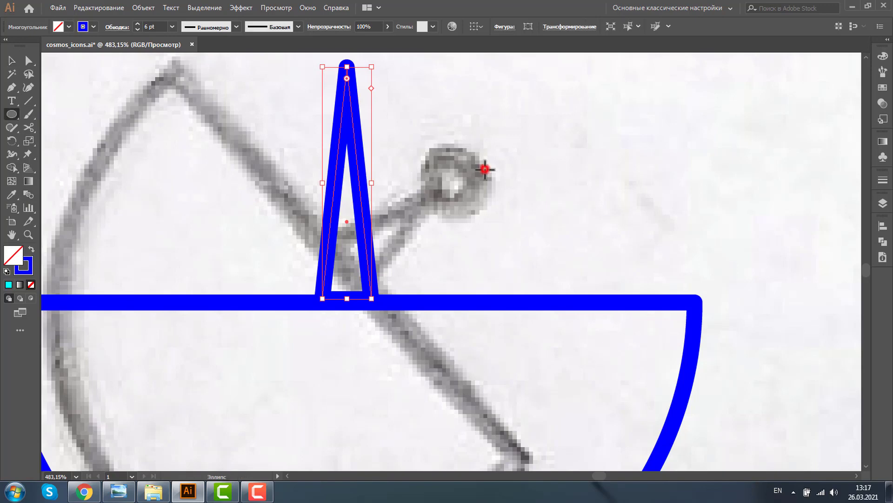
{"action": "left_click_drag", "start_coordinate": [485, 169], "coordinate": [522, 205]}
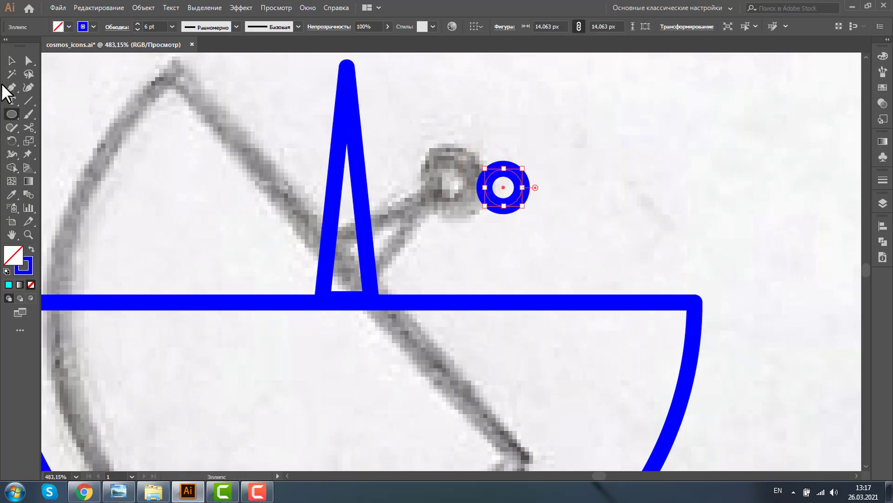
{"action": "left_click", "coordinate": [11, 60]}
{"action": "mouse_move", "coordinate": [492, 175]}
{"action": "left_mouse_down"}
{"action": "mouse_move", "coordinate": [348, 69]}
{"action": "mouse_move", "coordinate": [349, 84]}
{"action": "left_mouse_up"}
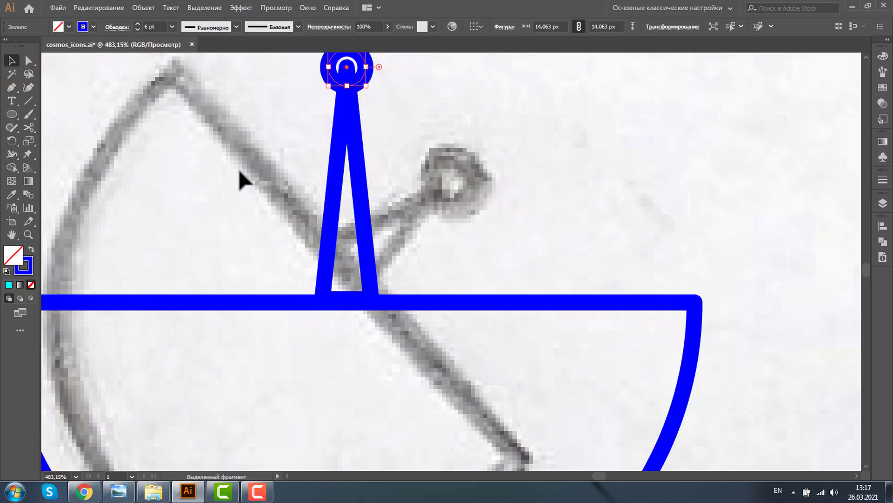
Step: Fill the antenna-tip circle with white
{"action": "left_click", "coordinate": [70, 27]}
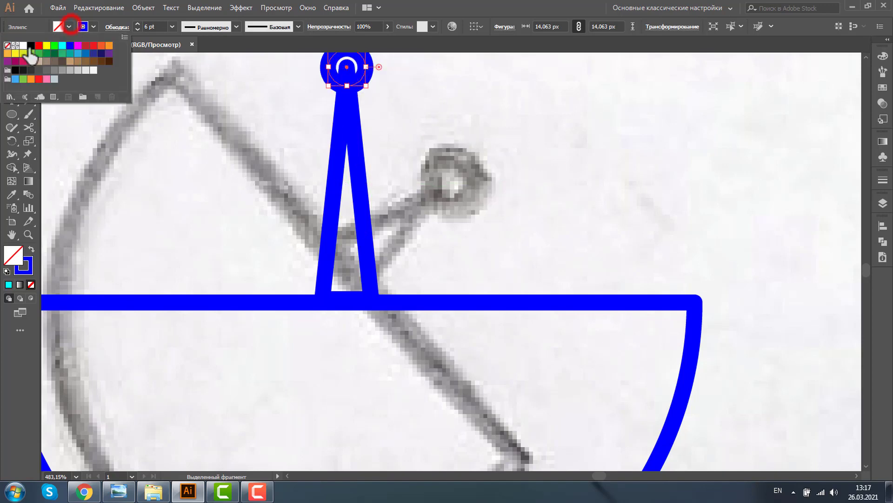
{"action": "left_click", "coordinate": [27, 43]}
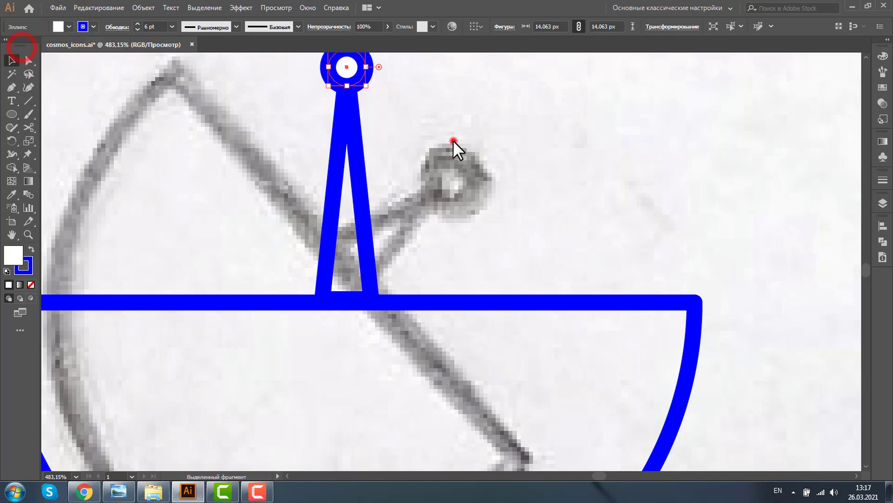
{"action": "left_click", "coordinate": [28, 235]}
{"action": "left_click", "coordinate": [423, 254], "text": "alt"}
{"action": "left_click", "coordinate": [471, 296], "text": "alt"}
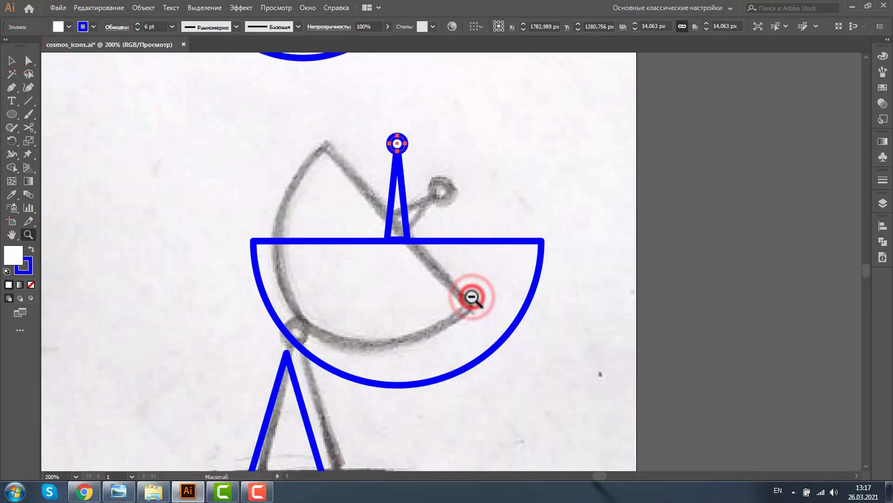
Step: Group the dish, antenna and circle, try a 45° tilt, then undo the rotation
{"action": "left_click", "coordinate": [12, 59]}
{"action": "left_click_drag", "start_coordinate": [272, 145], "coordinate": [526, 308]}
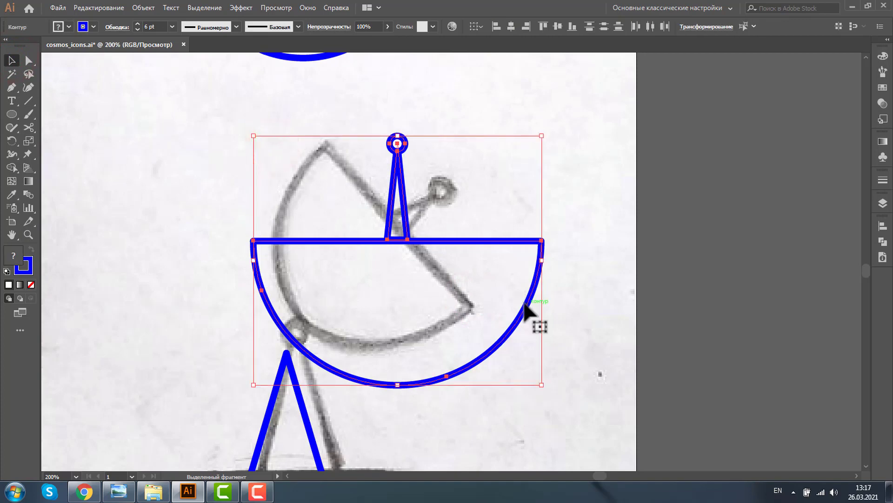
{"action": "key", "text": "a"}
{"action": "key", "text": "v"}
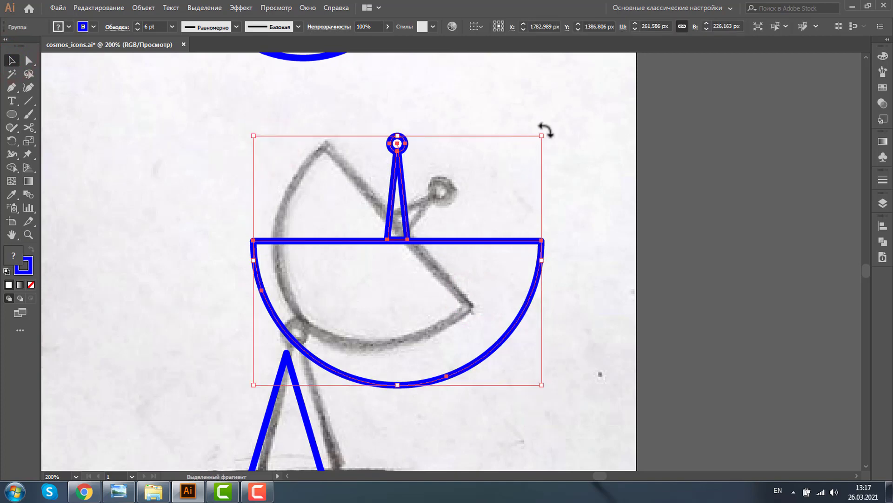
{"action": "left_click_drag", "start_coordinate": [544, 132], "coordinate": [580, 248]}
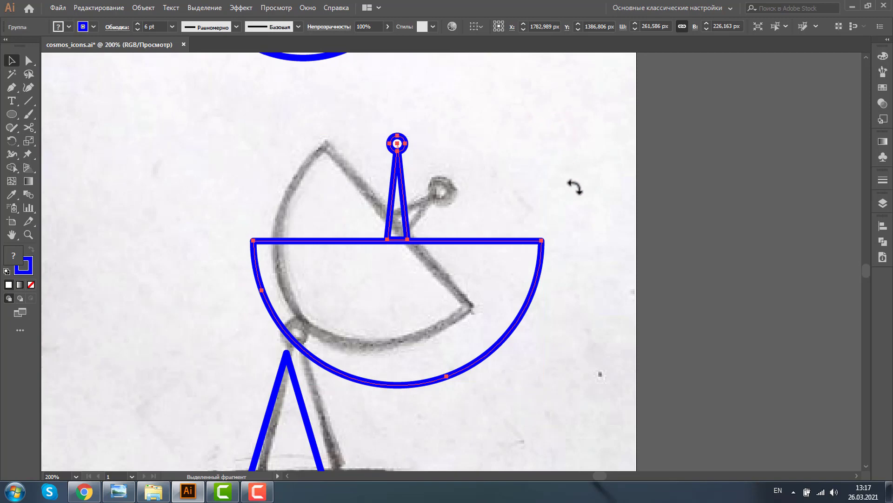
{"action": "left_click", "coordinate": [558, 178]}
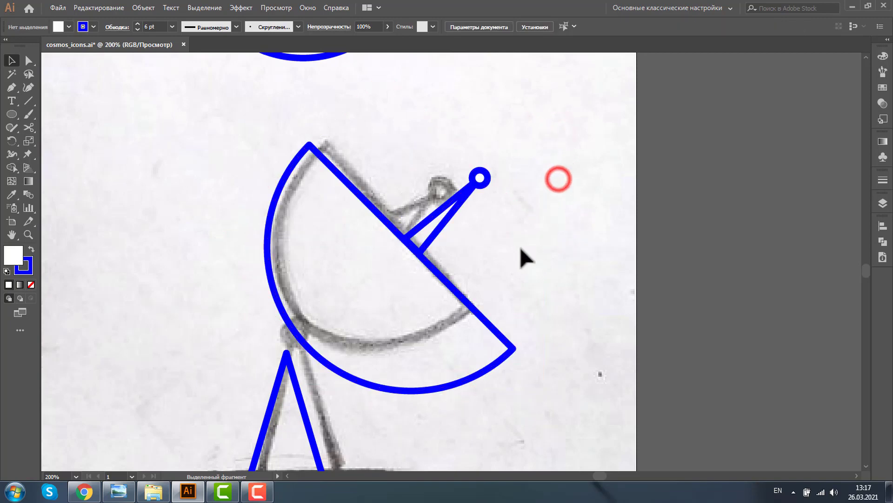
{"action": "key", "text": "ctrl+z"}
Step: Select only the antenna mast and its circle, apart from the dish half-circle
{"action": "left_click", "coordinate": [198, 206]}
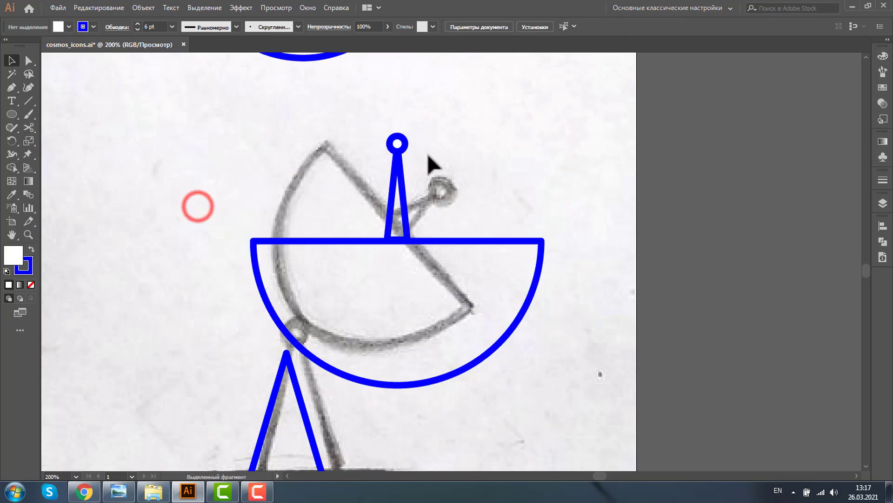
{"action": "left_click_drag", "start_coordinate": [348, 126], "coordinate": [440, 183]}
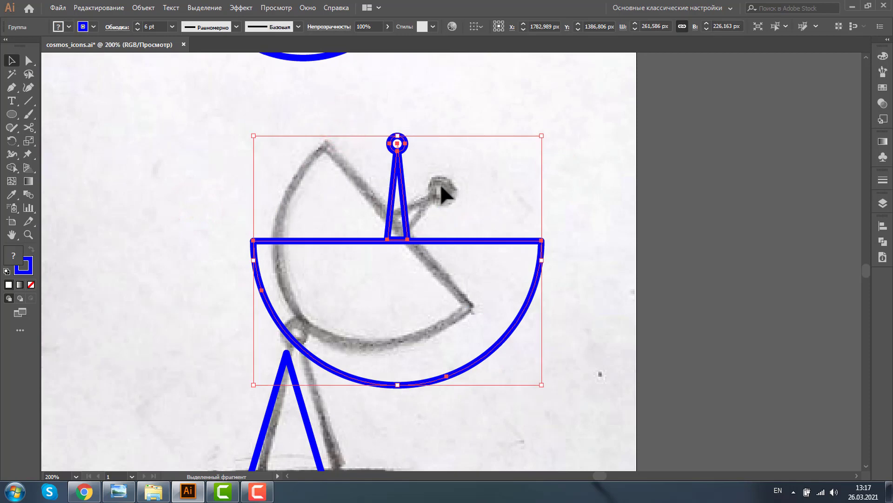
{"action": "left_click", "coordinate": [464, 116]}
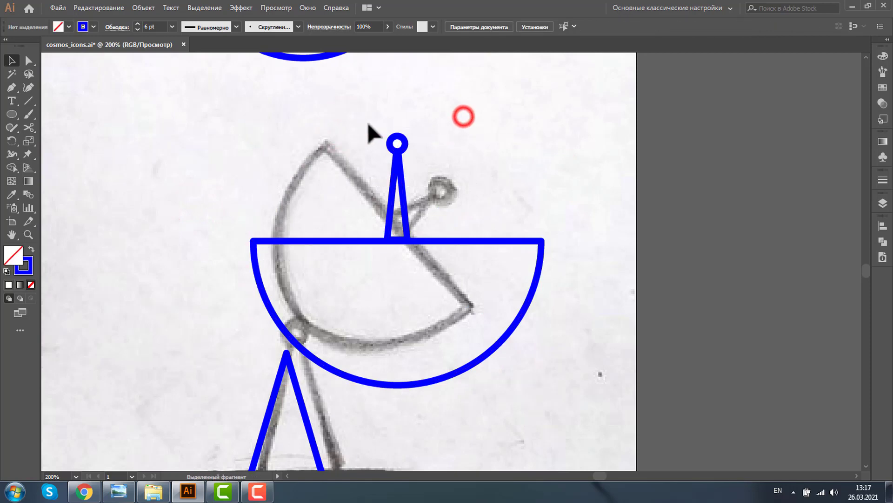
{"action": "left_click_drag", "start_coordinate": [373, 129], "coordinate": [437, 186]}
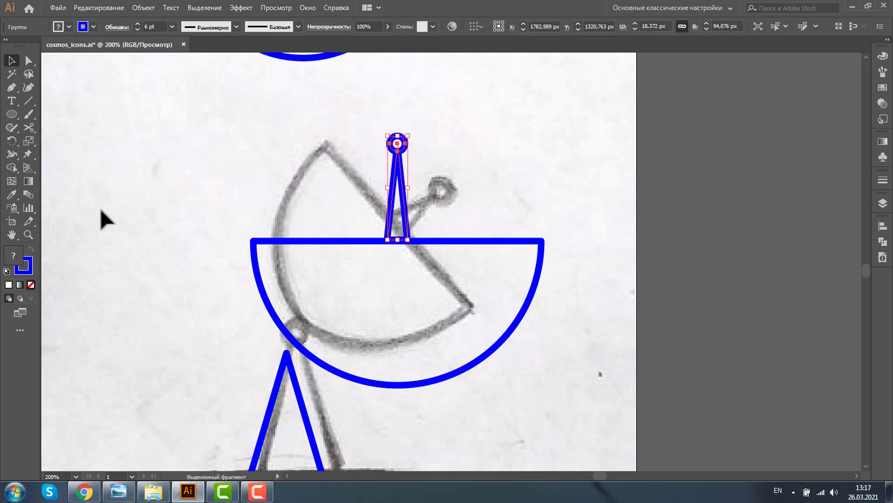
Step: In Outline view, lower the antenna group about 1.29 px so its base sits on the dish's edge
{"action": "left_click", "coordinate": [28, 235]}
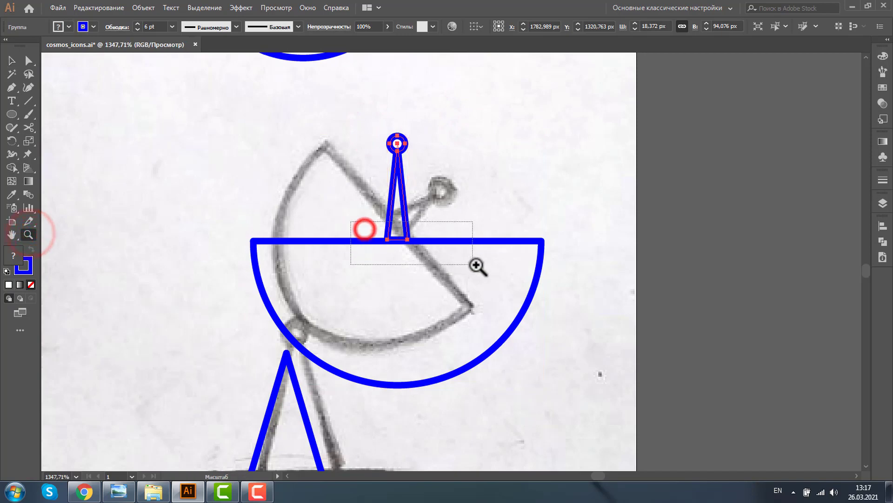
{"action": "left_click_drag", "start_coordinate": [363, 228], "coordinate": [476, 265]}
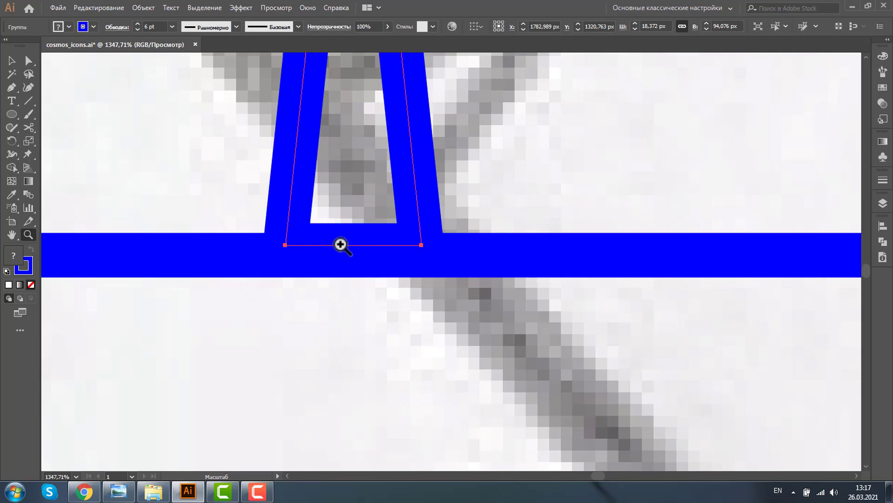
{"action": "key", "text": "ctrl+y"}
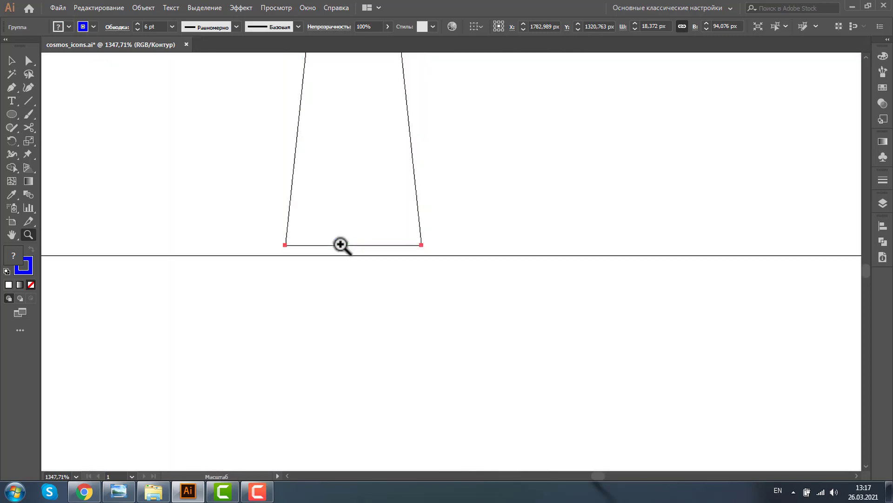
{"action": "left_click_drag", "start_coordinate": [253, 196], "coordinate": [520, 328]}
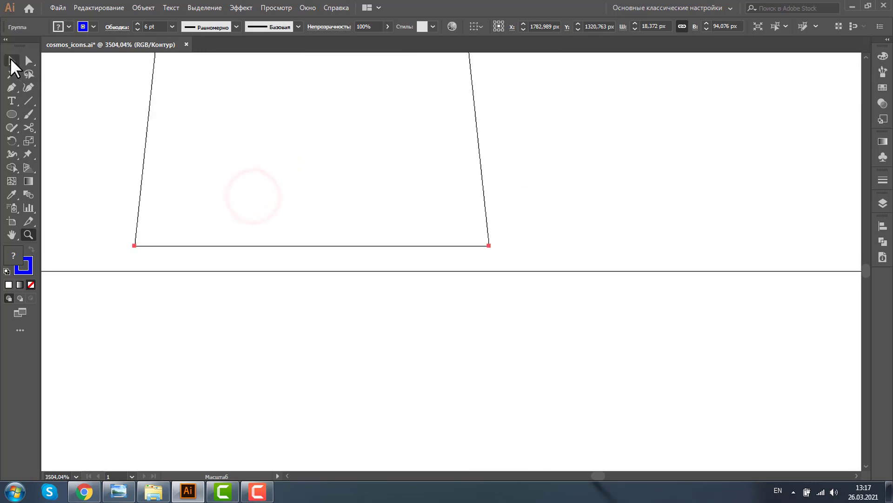
{"action": "left_click", "coordinate": [11, 60]}
{"action": "left_click", "coordinate": [95, 128]}
{"action": "left_click", "coordinate": [344, 245]}
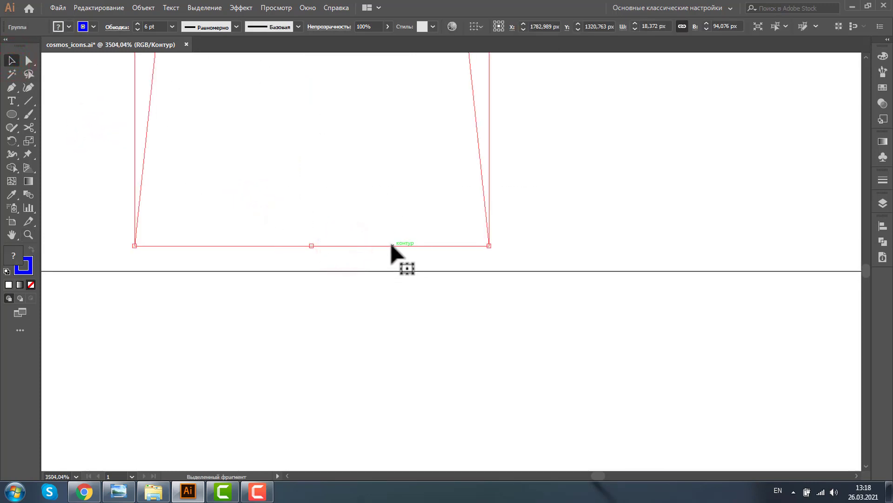
{"action": "left_click_drag", "start_coordinate": [391, 244], "coordinate": [390, 268]}
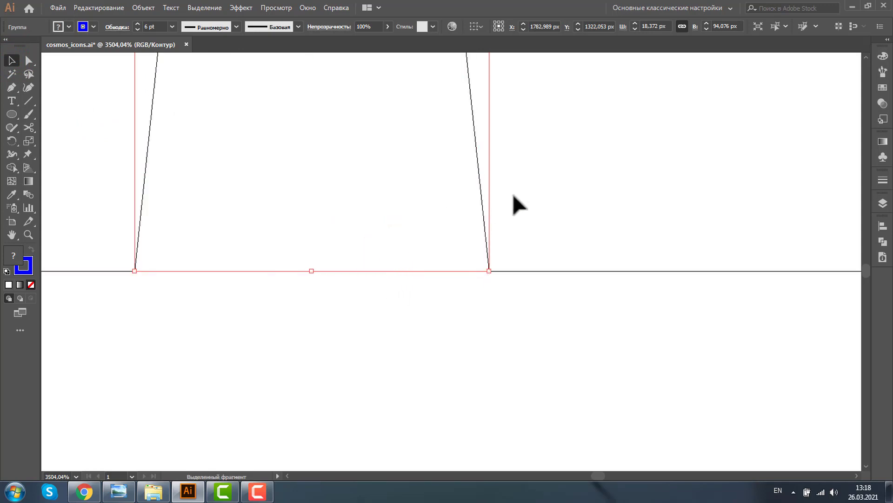
{"action": "key", "text": "ctrl+minus"}
{"action": "key", "text": "ctrl+minus"}
{"action": "key", "text": "ctrl+minus"}
{"action": "key", "text": "ctrl+minus"}
{"action": "key", "text": "ctrl+minus"}
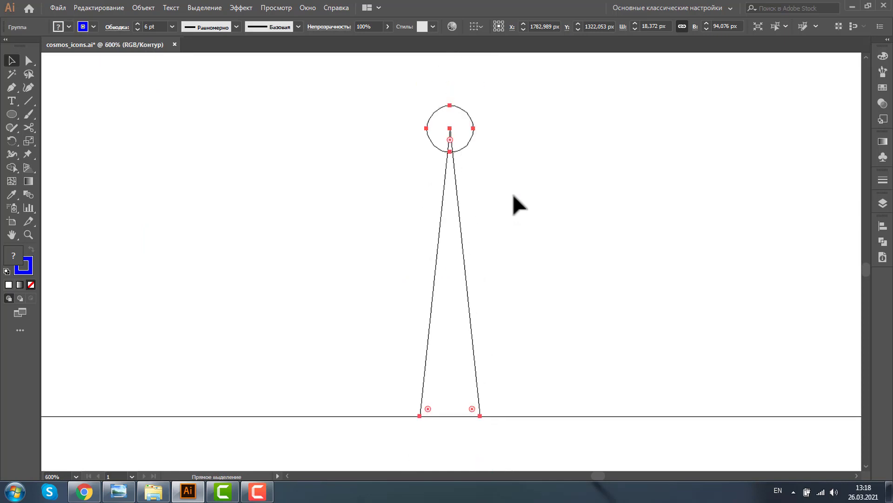
{"action": "key", "text": "ctrl+minus"}
{"action": "key", "text": "ctrl+minus"}
{"action": "key", "text": "ctrl+minus"}
{"action": "key", "text": "ctrl+minus"}
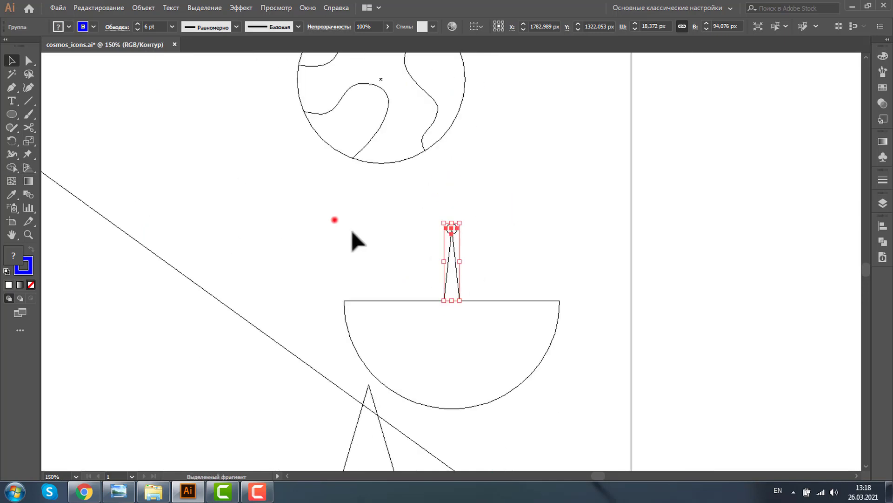
Step: Rotate the dish and antenna 315° and shift them up-left onto the pencil dish sketch
{"action": "left_click_drag", "start_coordinate": [334, 220], "coordinate": [539, 348]}
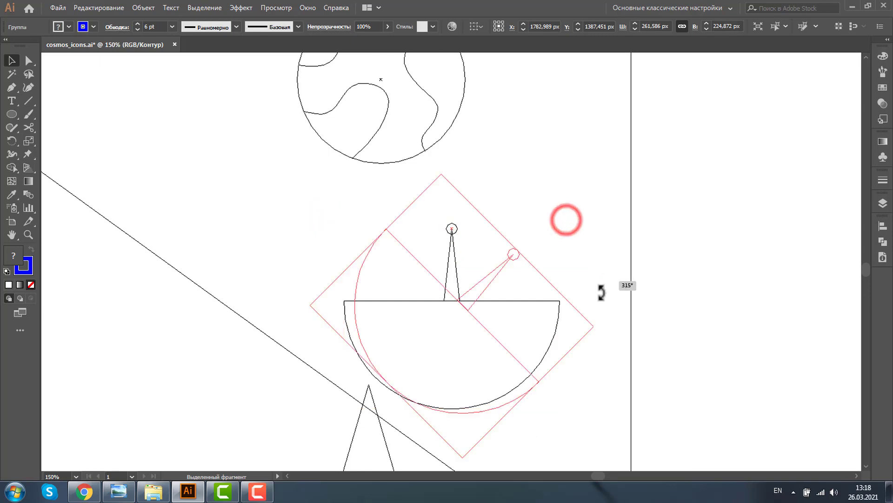
{"action": "left_click_drag", "start_coordinate": [566, 220], "coordinate": [598, 293]}
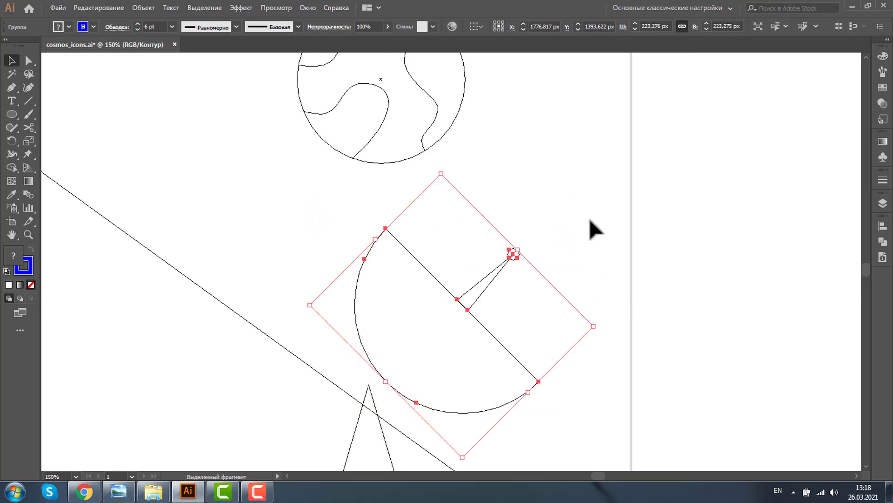
{"action": "key", "text": "ctrl+y"}
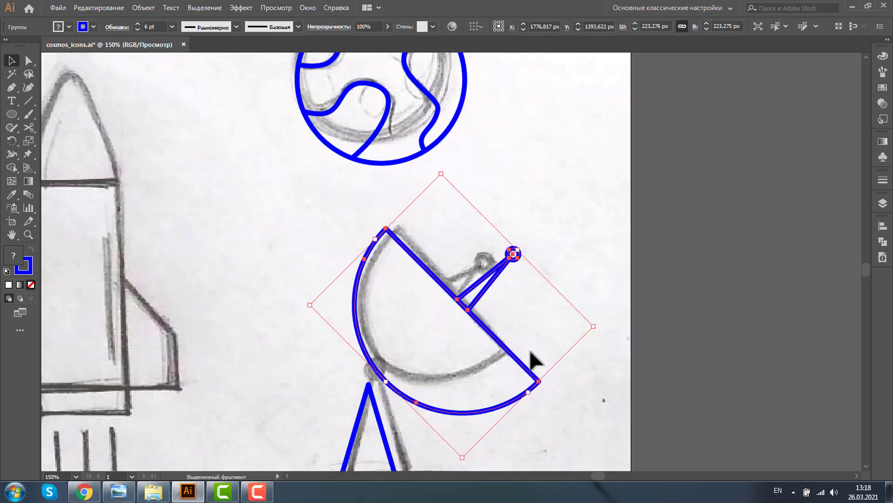
{"action": "left_click", "coordinate": [866, 466]}
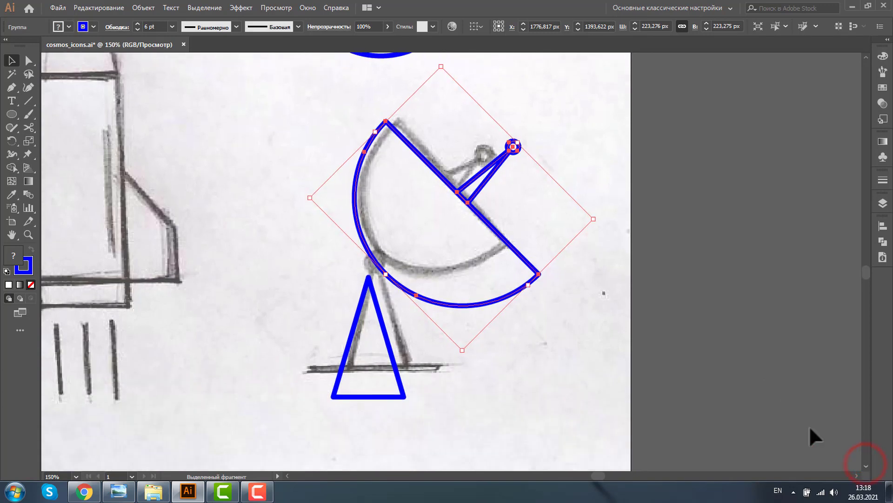
{"action": "left_click_drag", "start_coordinate": [492, 234], "coordinate": [484, 207]}
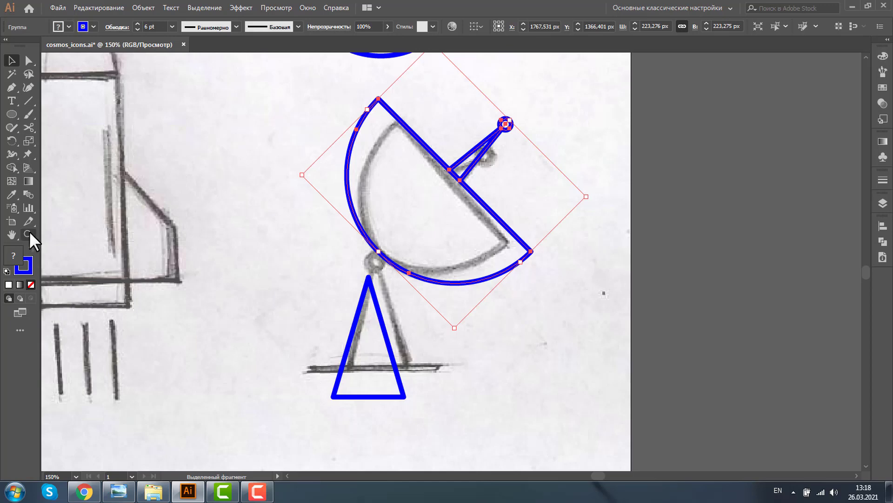
{"action": "left_click", "coordinate": [12, 114]}
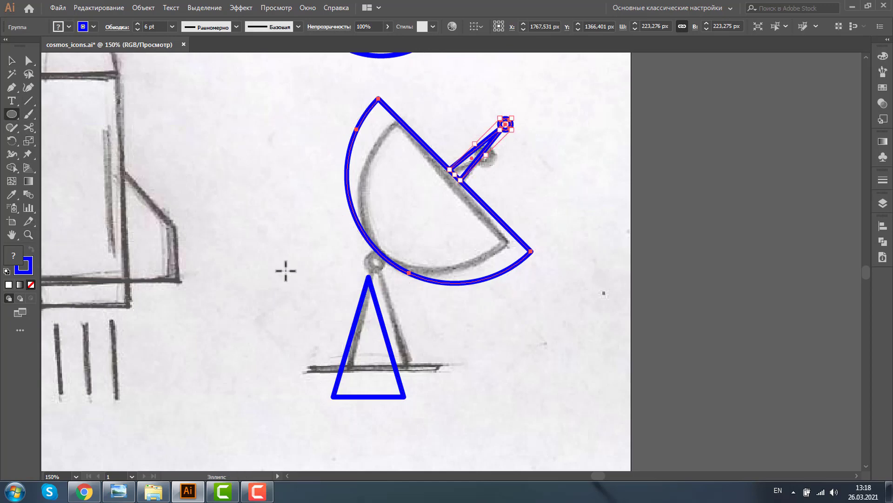
Step: Draw a small circle and move it just above the triangle stand's apex
{"action": "left_click_drag", "start_coordinate": [287, 271], "coordinate": [311, 294]}
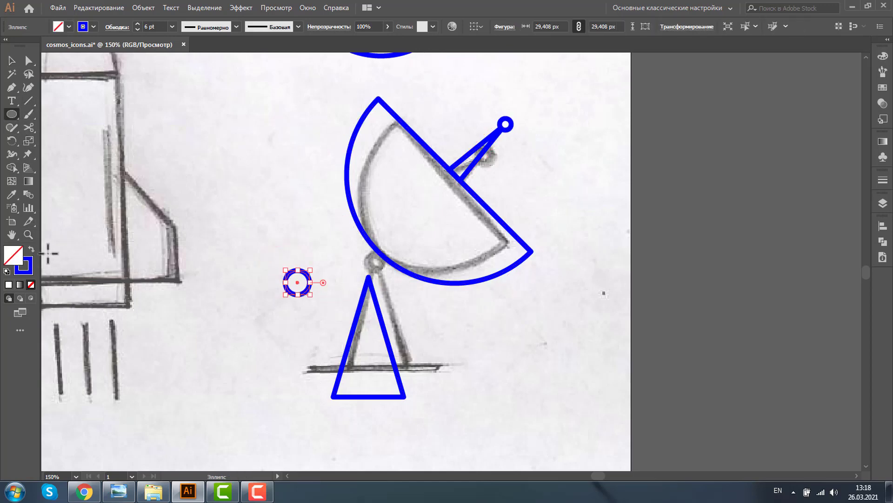
{"action": "left_click", "coordinate": [28, 235]}
{"action": "left_click_drag", "start_coordinate": [253, 213], "coordinate": [505, 342]}
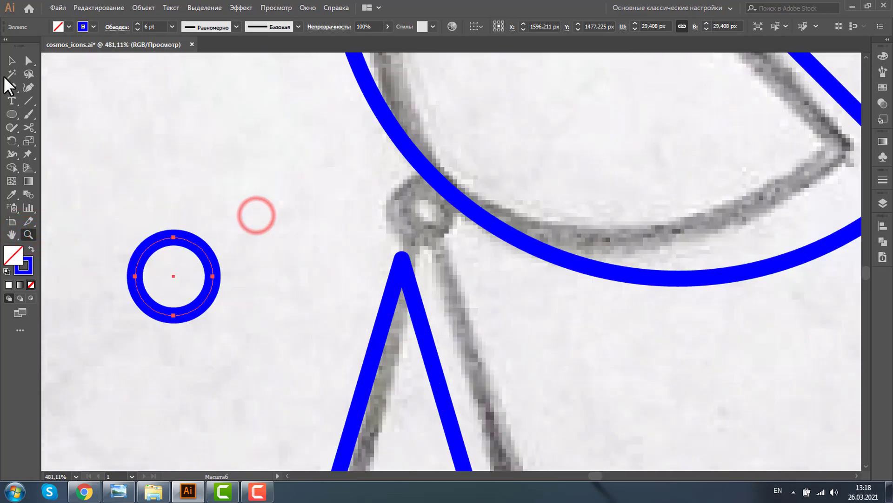
{"action": "left_click", "coordinate": [12, 60]}
{"action": "mouse_move", "coordinate": [174, 279]}
{"action": "left_mouse_down"}
{"action": "mouse_move", "coordinate": [455, 199]}
{"action": "mouse_move", "coordinate": [447, 219]}
{"action": "mouse_move", "coordinate": [210, 256]}
{"action": "left_mouse_up"}
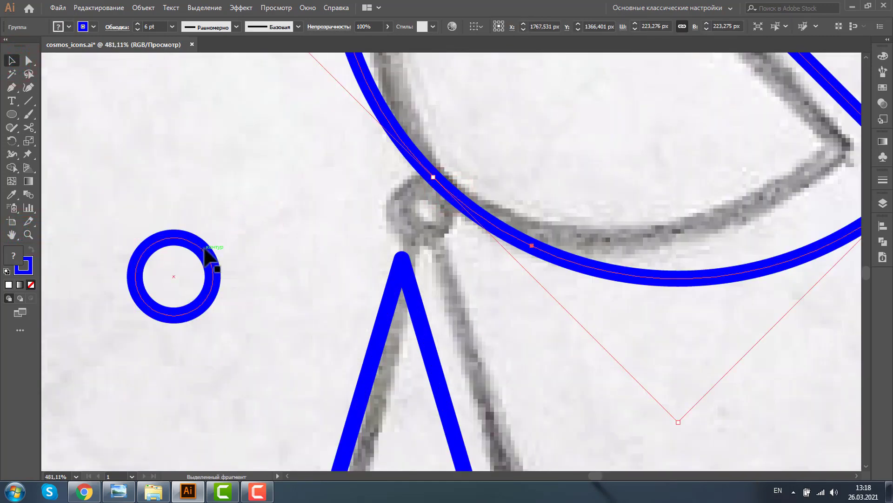
{"action": "key", "text": "ctrl+y"}
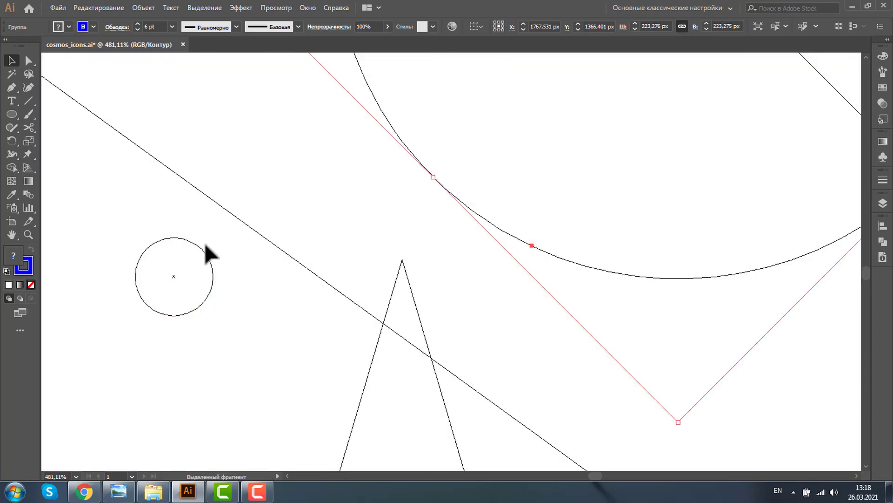
{"action": "left_click_drag", "start_coordinate": [201, 250], "coordinate": [435, 179]}
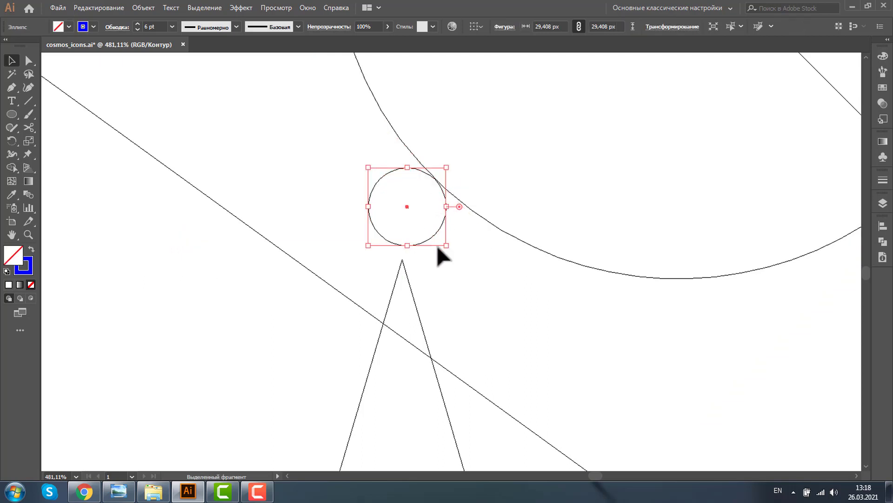
Step: Move the triangle stand up so its apex meets the circle's centre
{"action": "left_click_drag", "start_coordinate": [418, 312], "coordinate": [425, 300]}
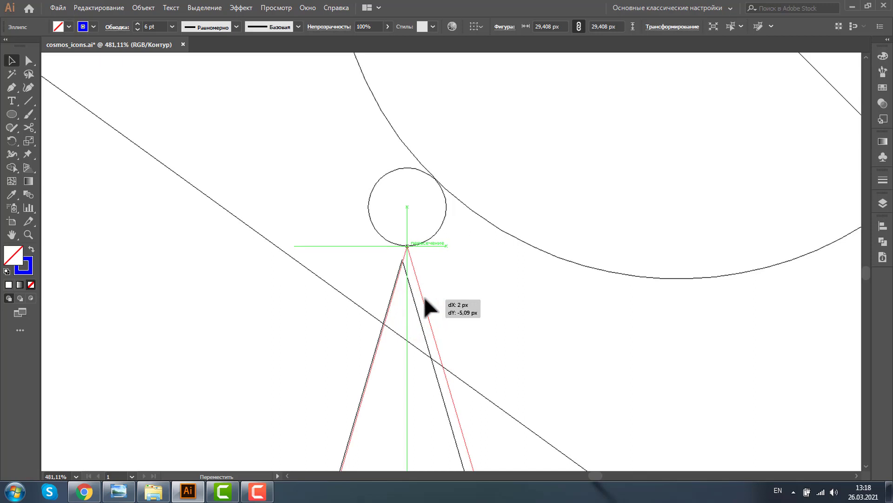
{"action": "mouse_move", "coordinate": [425, 297]}
{"action": "left_mouse_down"}
{"action": "mouse_move", "coordinate": [424, 259]}
{"action": "mouse_move", "coordinate": [425, 274]}
{"action": "left_mouse_up"}
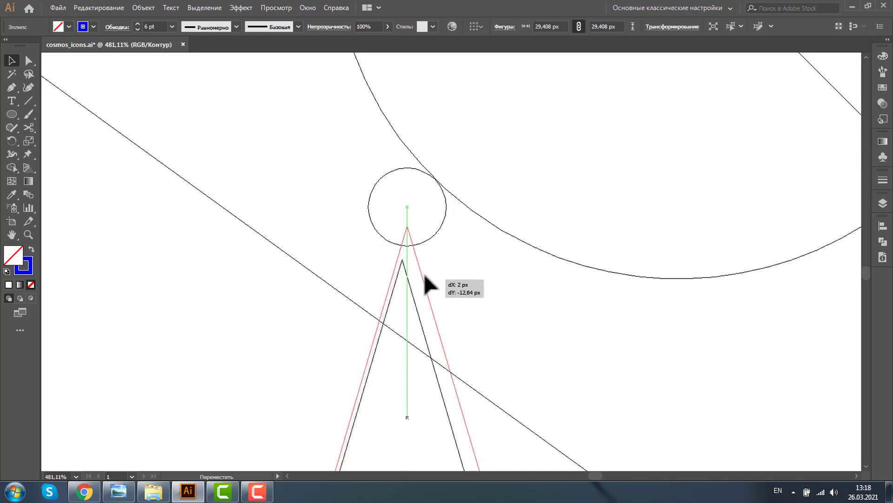
{"action": "left_click_drag", "start_coordinate": [425, 275], "coordinate": [421, 266]}
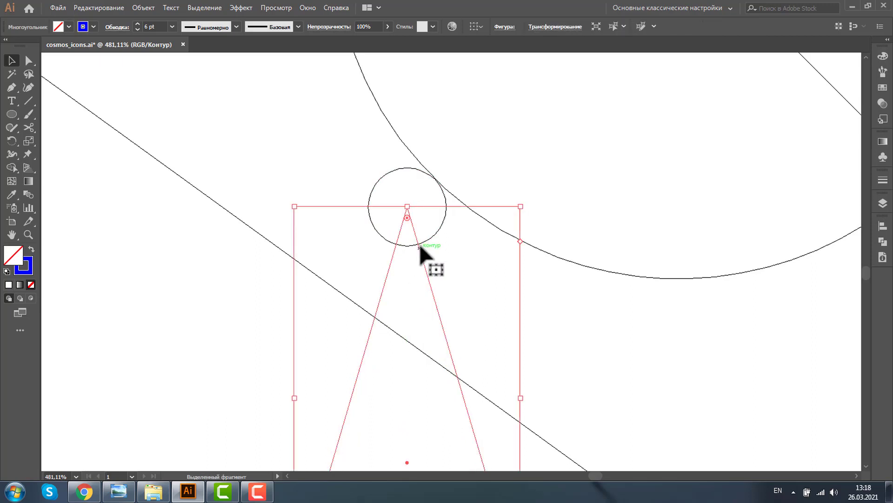
{"action": "key", "text": "ctrl+y"}
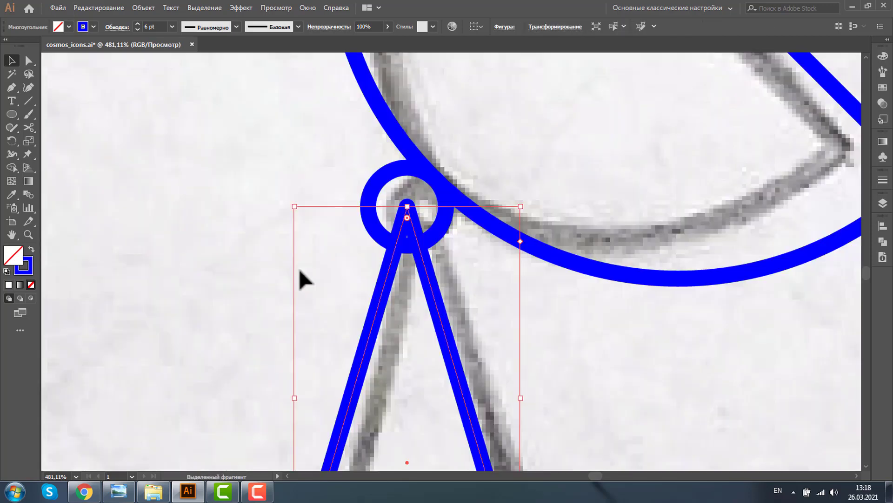
Step: Fill the 29.4 px circle at the stand's apex with white
{"action": "left_click", "coordinate": [395, 170]}
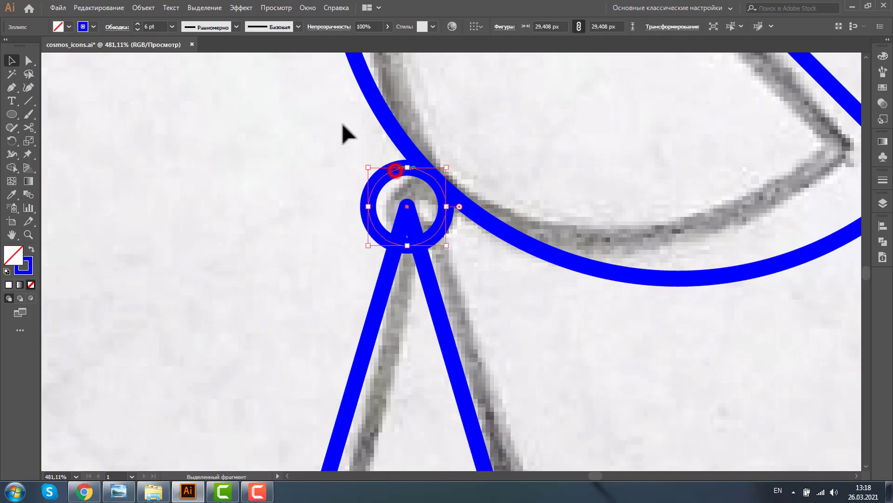
{"action": "left_click", "coordinate": [66, 26]}
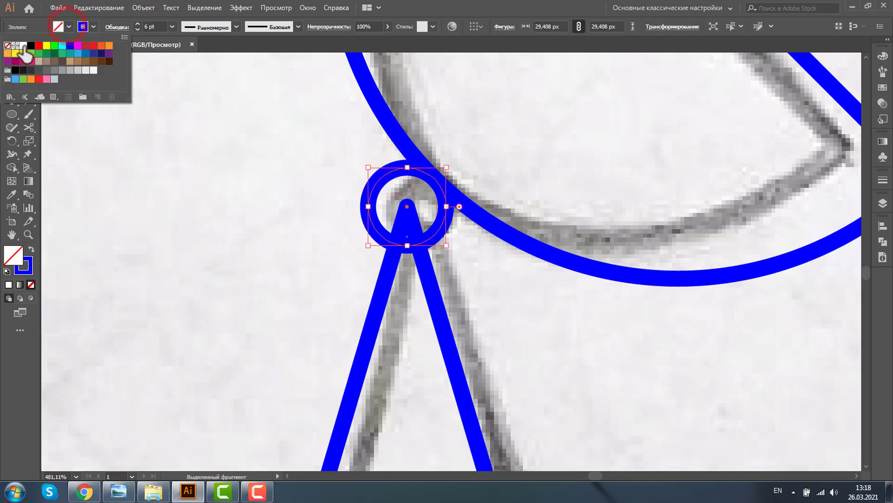
{"action": "left_click", "coordinate": [23, 46]}
{"action": "left_click", "coordinate": [175, 217]}
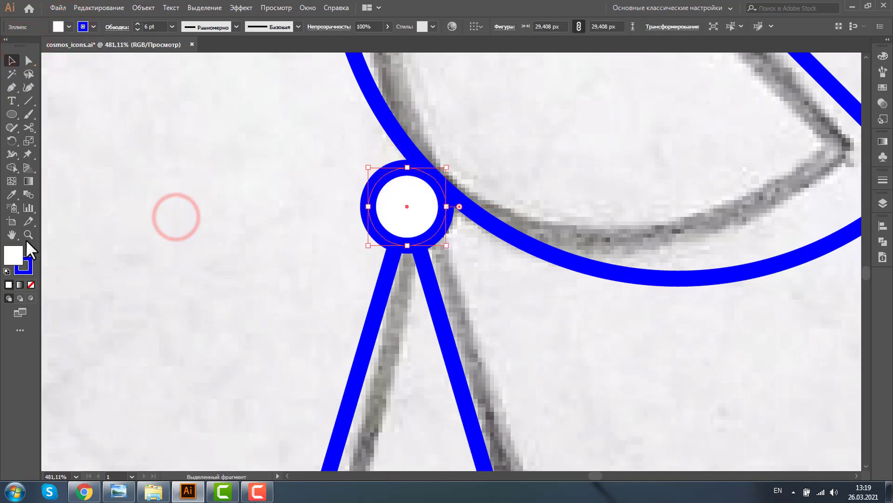
{"action": "left_click", "coordinate": [28, 235]}
{"action": "left_click", "coordinate": [423, 299], "text": "alt"}
{"action": "left_click", "coordinate": [539, 331], "text": "alt"}
Step: Draw a horizontal blue base line about 160 px wide under the triangle stand
{"action": "left_click", "coordinate": [560, 367], "text": "alt"}
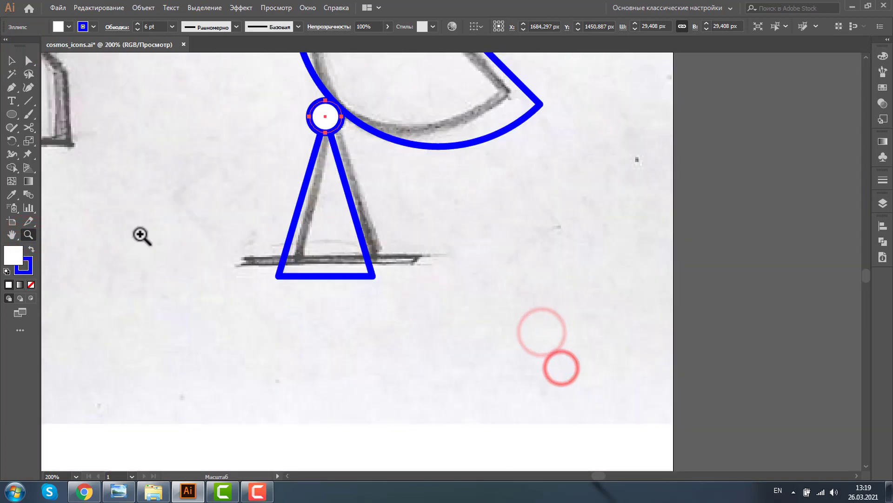
{"action": "left_click_drag", "start_coordinate": [168, 205], "coordinate": [563, 344]}
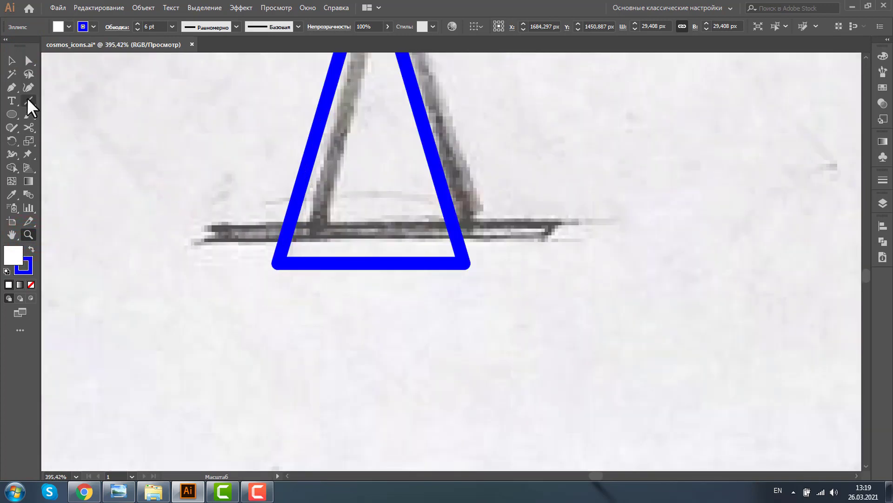
{"action": "left_click", "coordinate": [27, 97]}
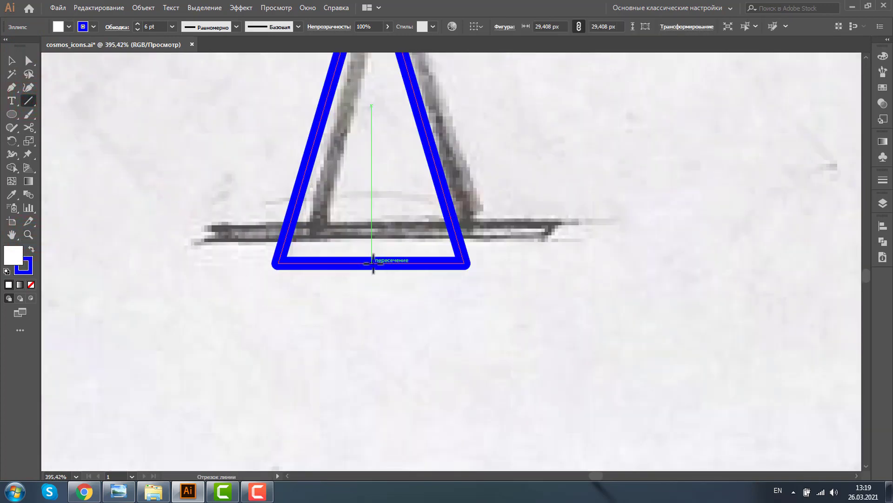
{"action": "left_click_drag", "start_coordinate": [372, 264], "coordinate": [546, 263]}
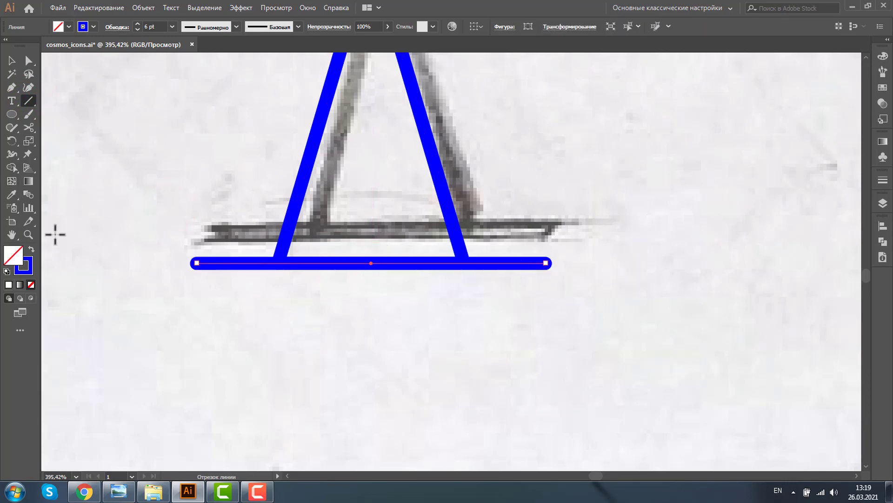
Step: Zoom out over the icon sheet, then zoom in on the rocket and dish icons
{"action": "left_click", "coordinate": [28, 235]}
{"action": "left_click", "coordinate": [471, 219], "text": "alt"}
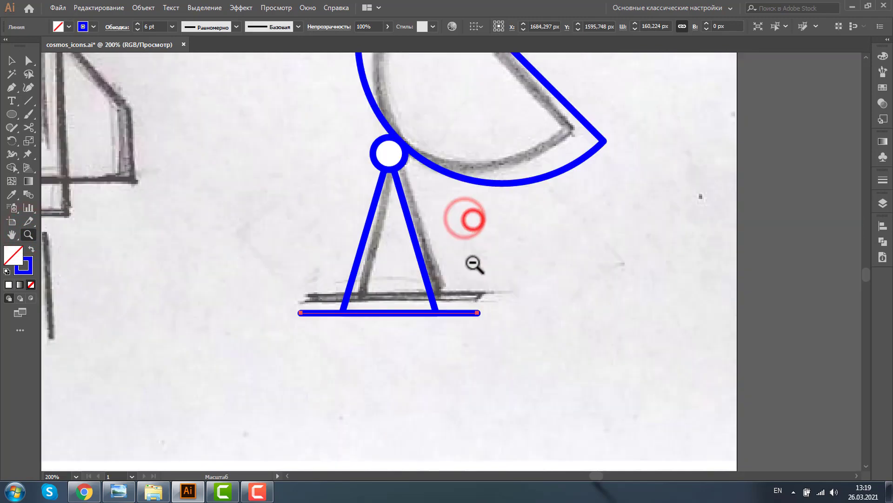
{"action": "left_click", "coordinate": [473, 263], "text": "alt"}
{"action": "left_click", "coordinate": [454, 219], "text": "alt"}
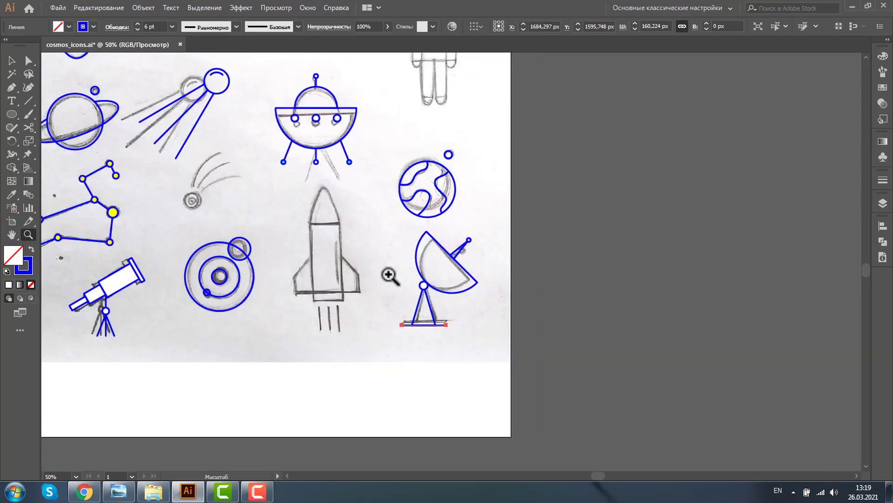
{"action": "left_click_drag", "start_coordinate": [251, 168], "coordinate": [452, 364]}
Step: Copy the stand triangle onto the rocket's nose cone and resize it to fit the sketch
{"action": "key", "text": "v"}
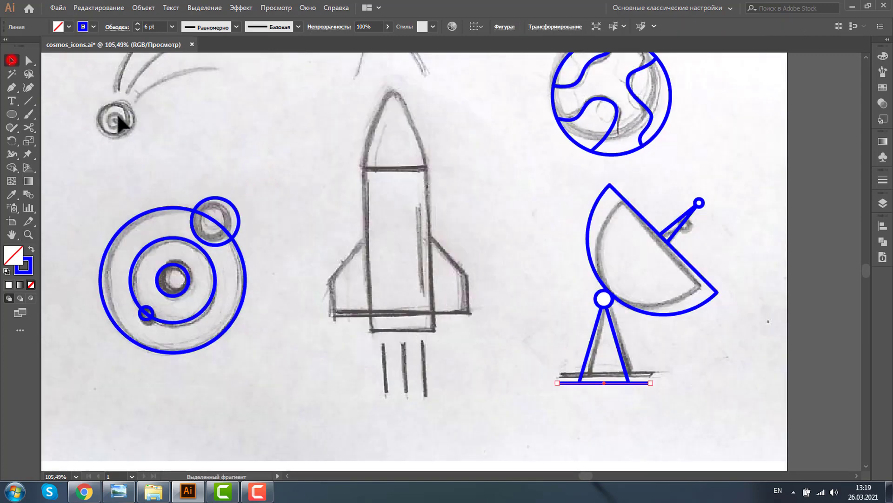
{"action": "left_click_drag", "start_coordinate": [614, 343], "coordinate": [404, 128]}
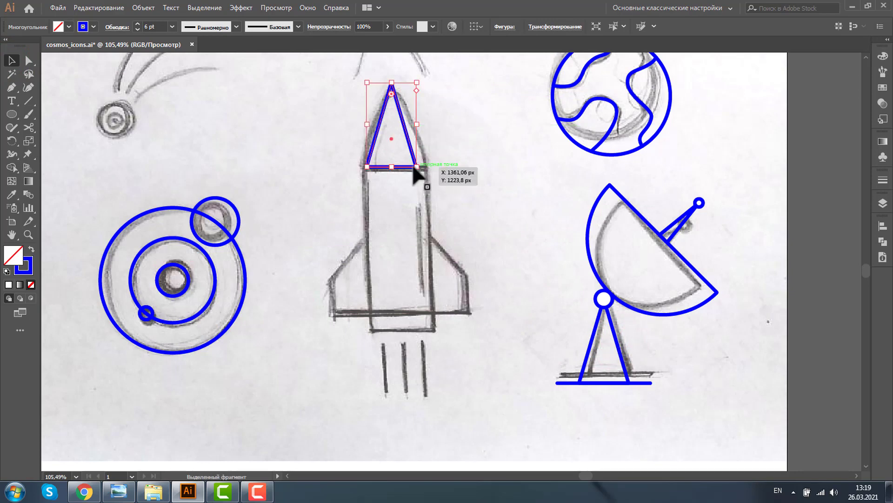
{"action": "left_click_drag", "start_coordinate": [417, 167], "coordinate": [447, 186]}
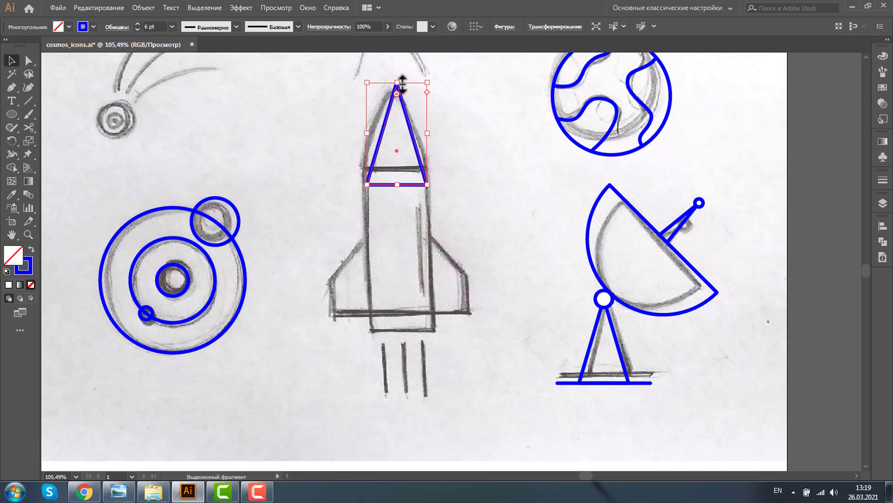
{"action": "left_click_drag", "start_coordinate": [399, 84], "coordinate": [397, 104]}
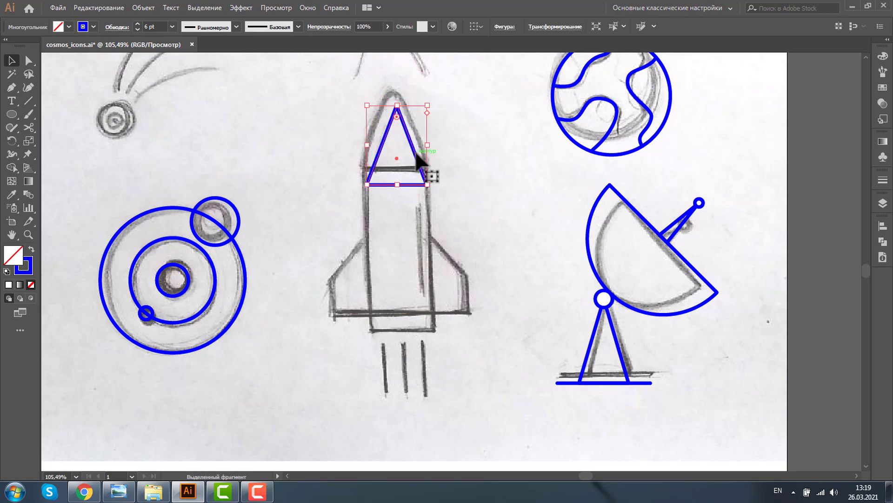
{"action": "mouse_move", "coordinate": [415, 152]}
{"action": "left_mouse_down"}
{"action": "mouse_move", "coordinate": [415, 92]}
{"action": "mouse_move", "coordinate": [400, 61]}
{"action": "left_mouse_up"}
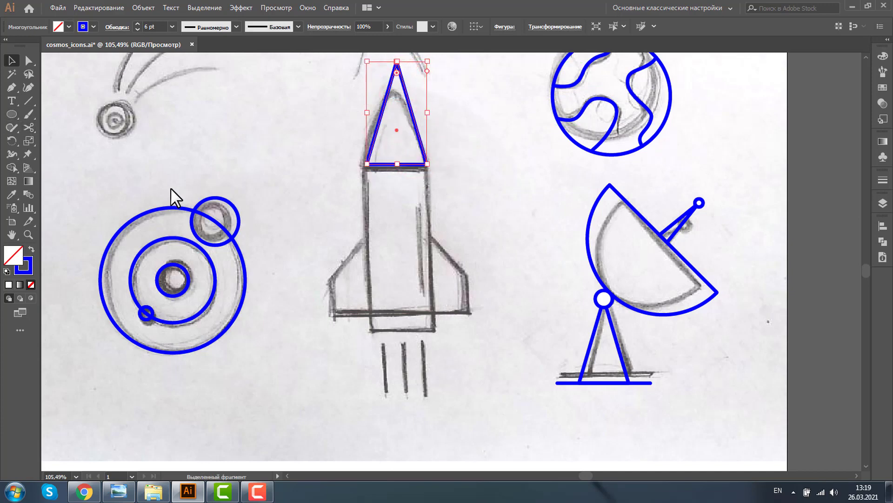
{"action": "key", "text": "m"}
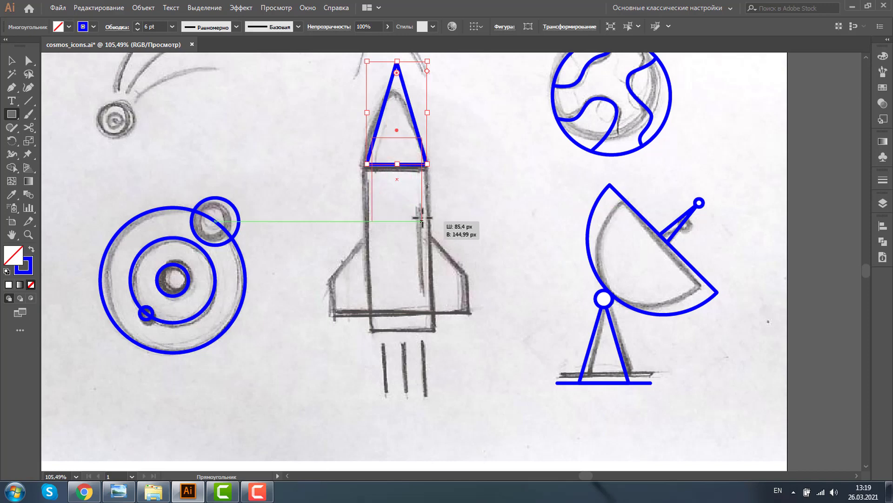
Step: Draw the rocket body rectangle and stretch it from the nose base down to the rocket's base
{"action": "left_click_drag", "start_coordinate": [406, 206], "coordinate": [426, 220]}
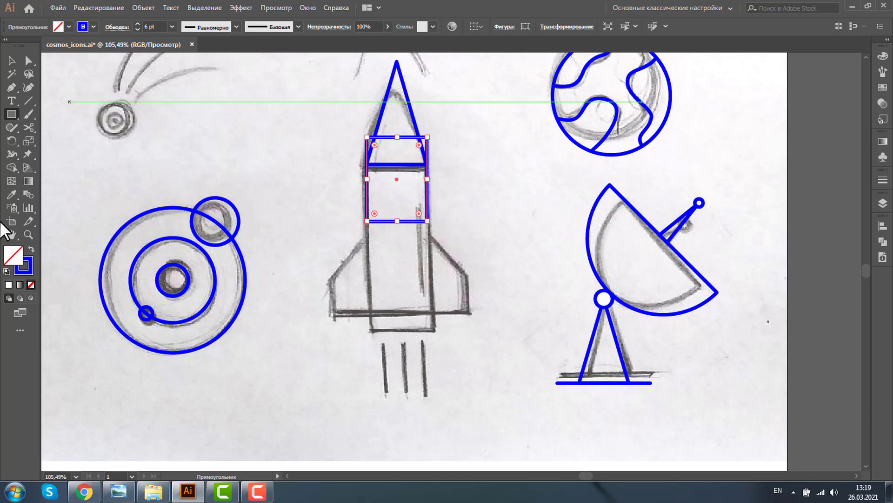
{"action": "left_click", "coordinate": [27, 234]}
{"action": "left_click_drag", "start_coordinate": [354, 123], "coordinate": [491, 211]}
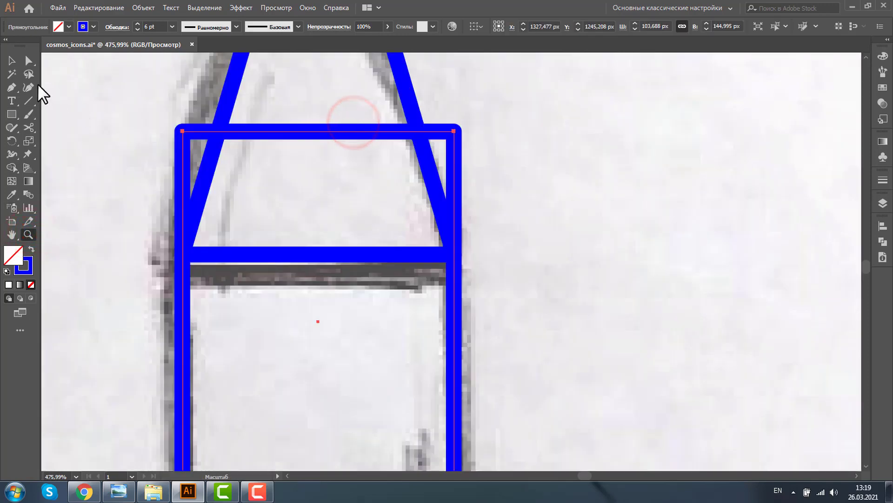
{"action": "left_click", "coordinate": [11, 60]}
{"action": "left_click_drag", "start_coordinate": [321, 131], "coordinate": [315, 255]}
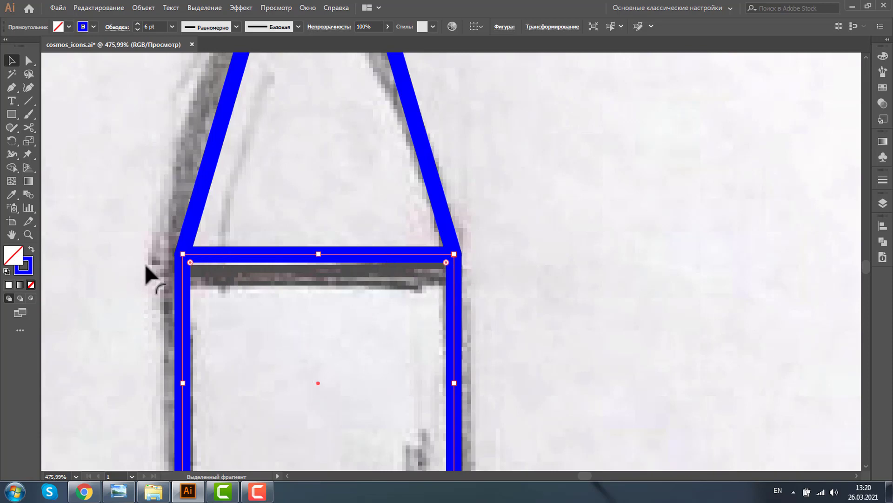
{"action": "left_click", "coordinate": [29, 234]}
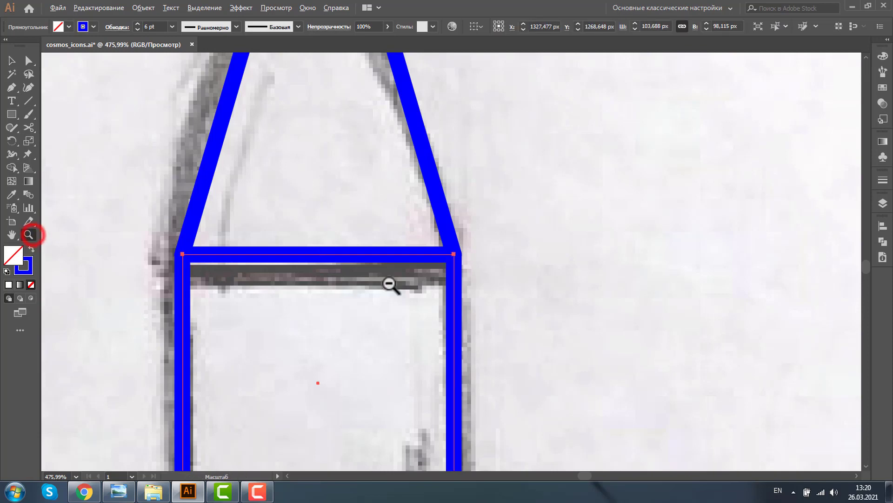
{"action": "left_click", "coordinate": [389, 283], "text": "alt"}
{"action": "left_click", "coordinate": [410, 303], "text": "alt"}
{"action": "left_click", "coordinate": [434, 309], "text": "alt"}
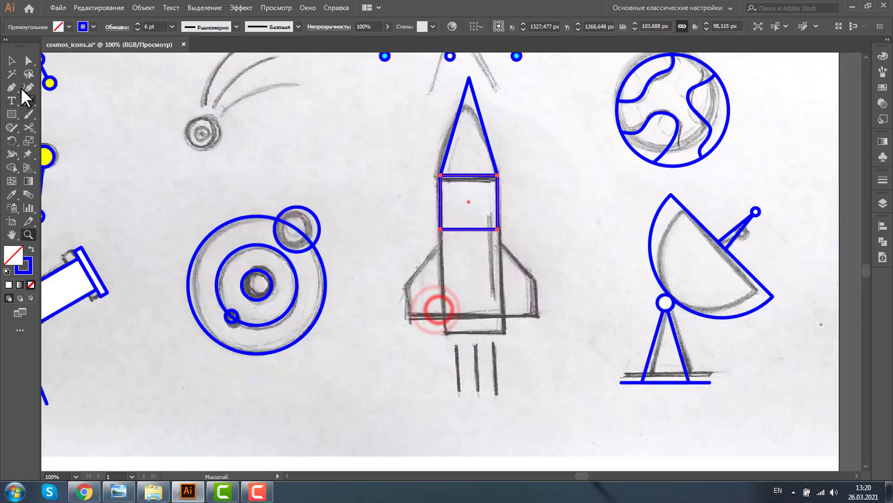
{"action": "left_click", "coordinate": [12, 59]}
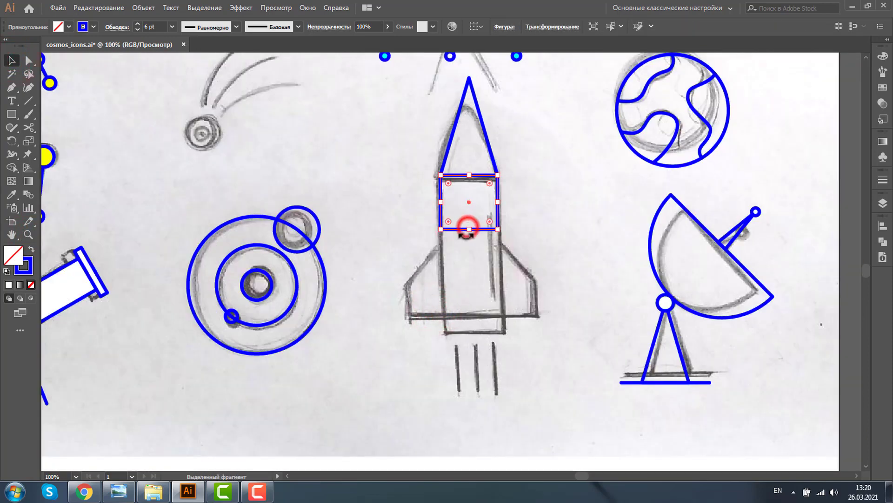
{"action": "left_click_drag", "start_coordinate": [469, 229], "coordinate": [469, 333]}
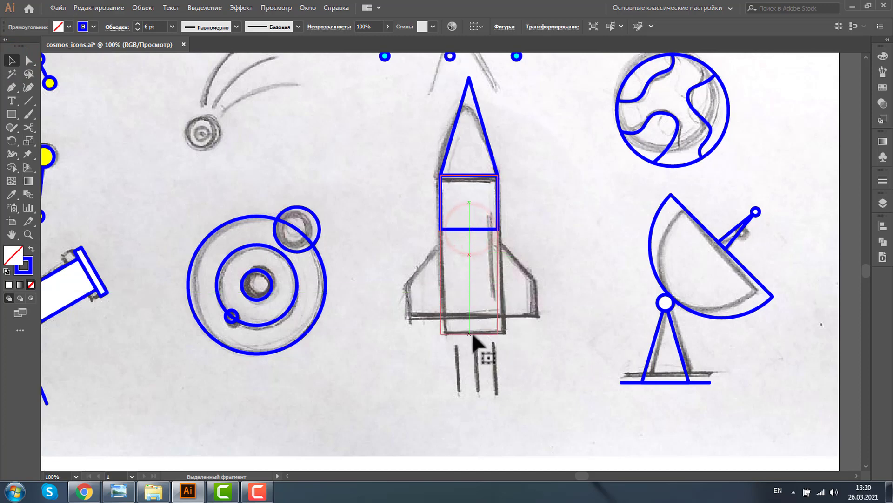
Step: Unite the nose triangle and body rectangle into one outline with Pathfinder
{"action": "left_click_drag", "start_coordinate": [415, 142], "coordinate": [545, 212]}
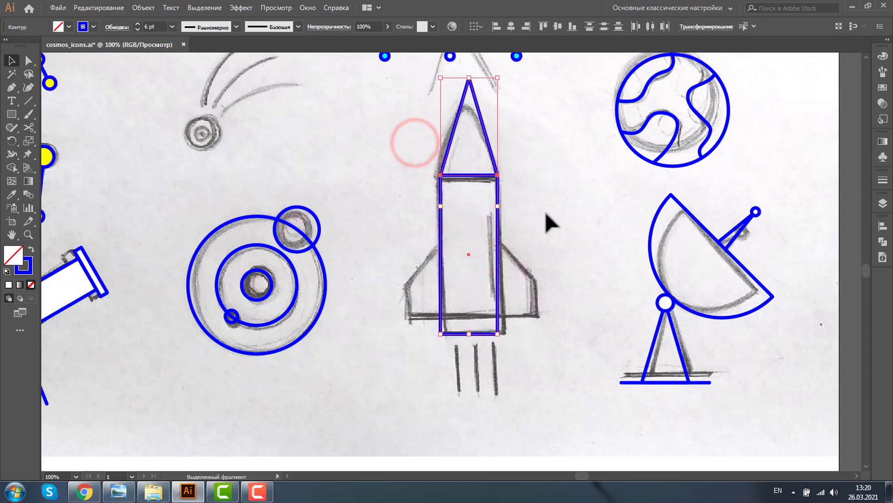
{"action": "left_click", "coordinate": [882, 242]}
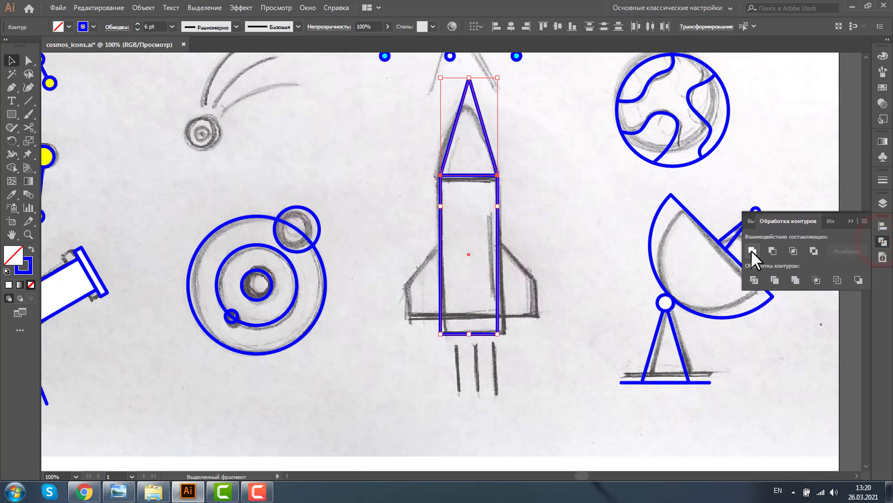
{"action": "left_click", "coordinate": [752, 251]}
{"action": "left_click", "coordinate": [28, 235]}
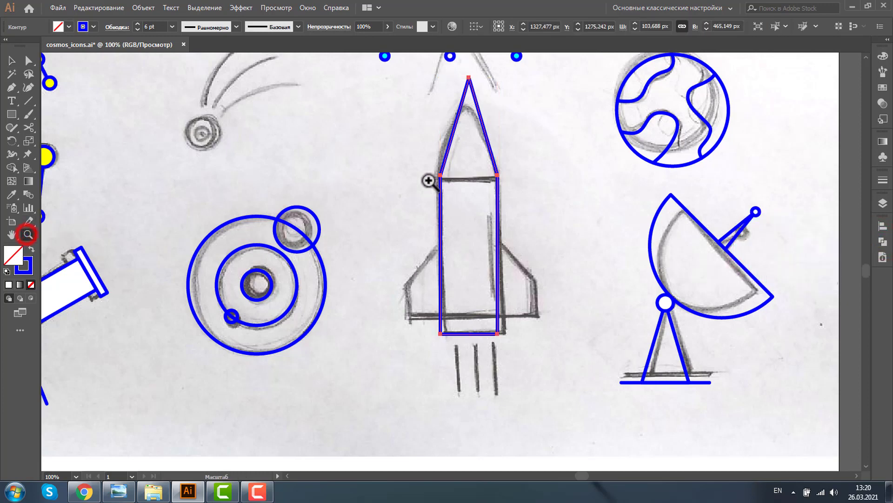
{"action": "left_click_drag", "start_coordinate": [419, 156], "coordinate": [535, 197]}
{"action": "left_click", "coordinate": [28, 60]}
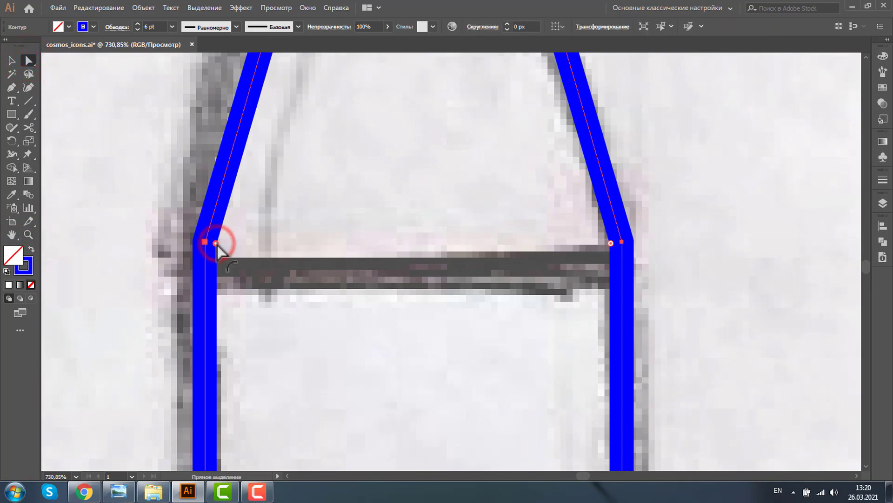
Step: Round the shoulder corners where the nose meets the body into a smooth curve
{"action": "left_click", "coordinate": [611, 245]}
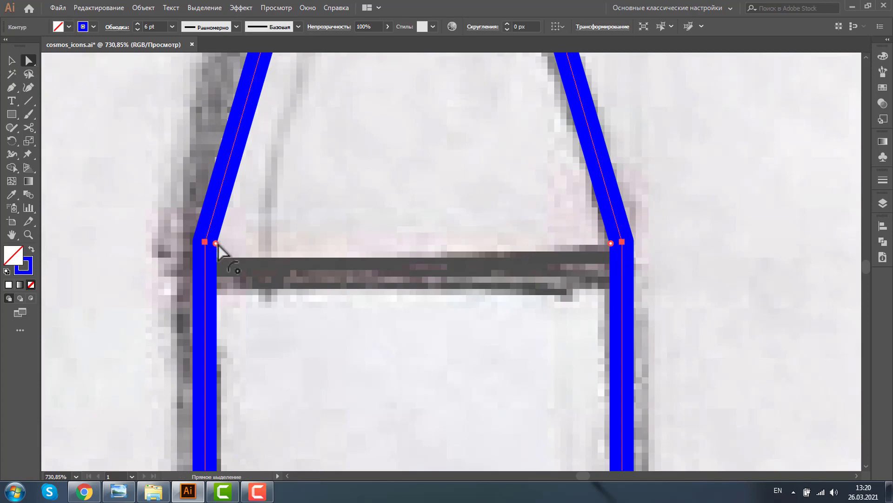
{"action": "left_click_drag", "start_coordinate": [215, 243], "coordinate": [818, 330]}
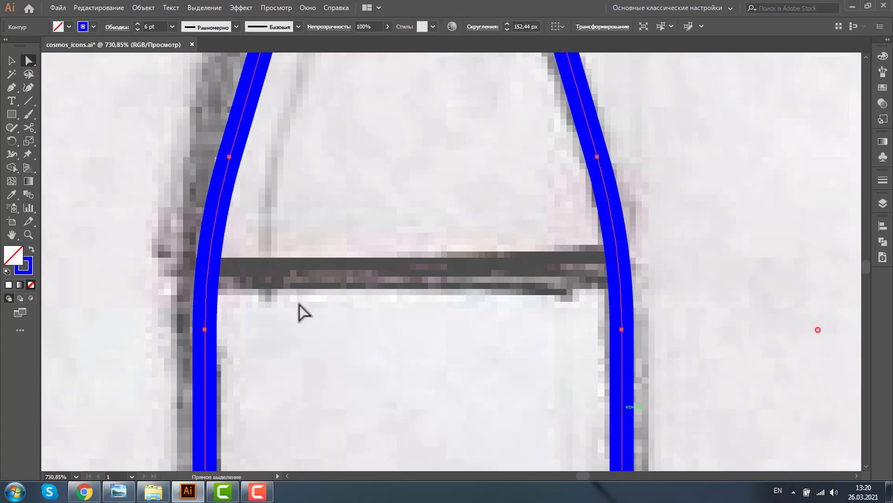
{"action": "left_click", "coordinate": [29, 234]}
{"action": "left_click", "coordinate": [504, 304], "text": "alt"}
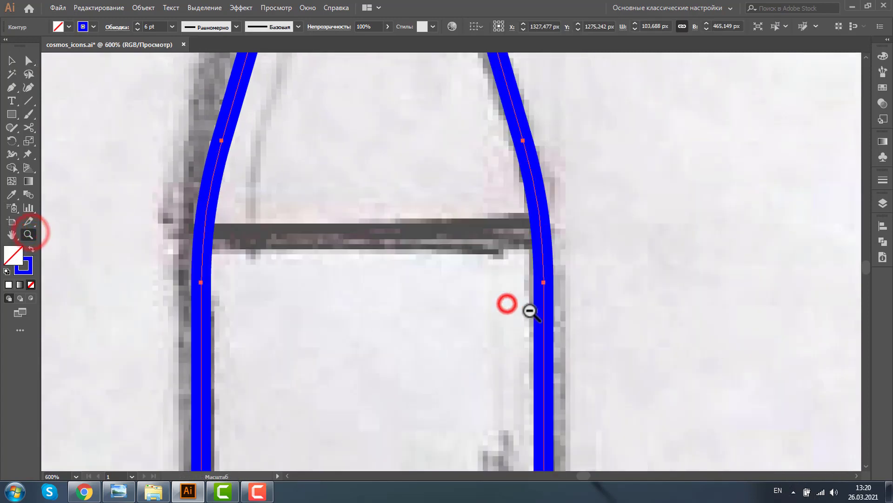
{"action": "left_click", "coordinate": [531, 308], "text": "alt"}
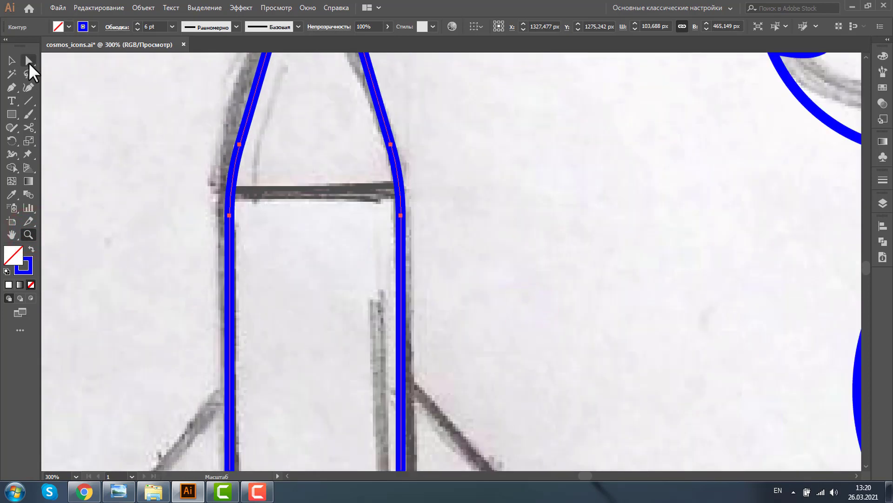
{"action": "left_click", "coordinate": [28, 60]}
{"action": "left_click", "coordinate": [481, 215]}
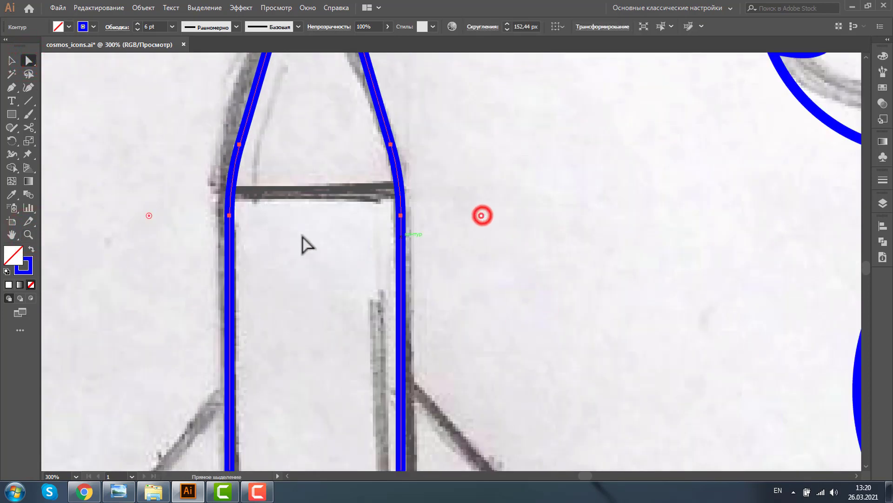
{"action": "mouse_move", "coordinate": [150, 219]}
{"action": "left_mouse_down"}
{"action": "mouse_move", "coordinate": [553, 279]}
{"action": "mouse_move", "coordinate": [745, 413]}
{"action": "left_mouse_up"}
Step: Slightly round the rocket's pointed tip to about 14 px
{"action": "left_click", "coordinate": [865, 55]}
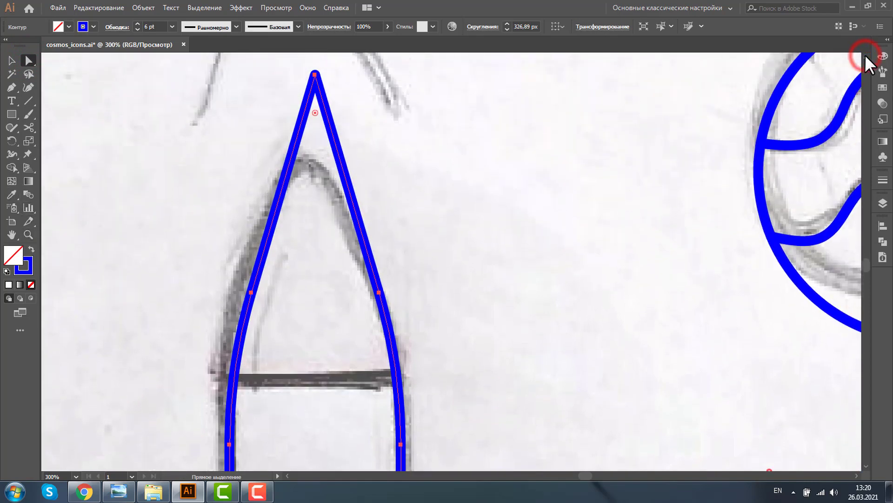
{"action": "left_click", "coordinate": [365, 142]}
{"action": "left_click", "coordinate": [315, 127]}
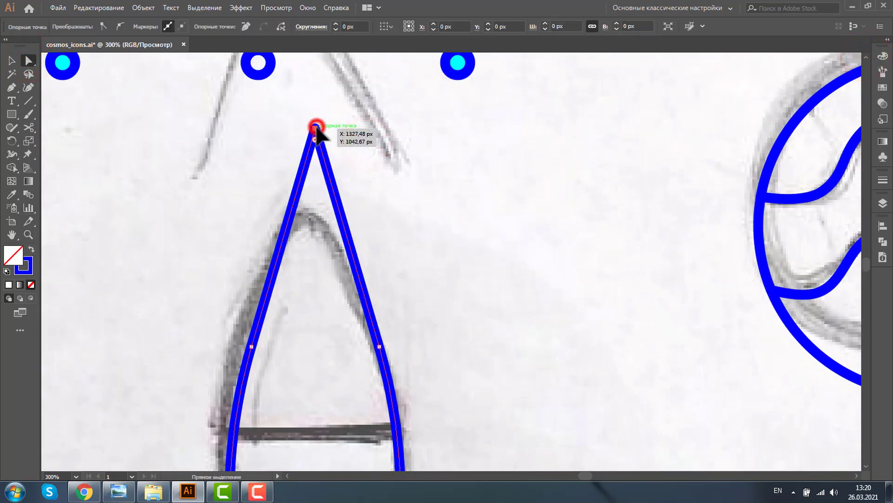
{"action": "left_click", "coordinate": [316, 140]}
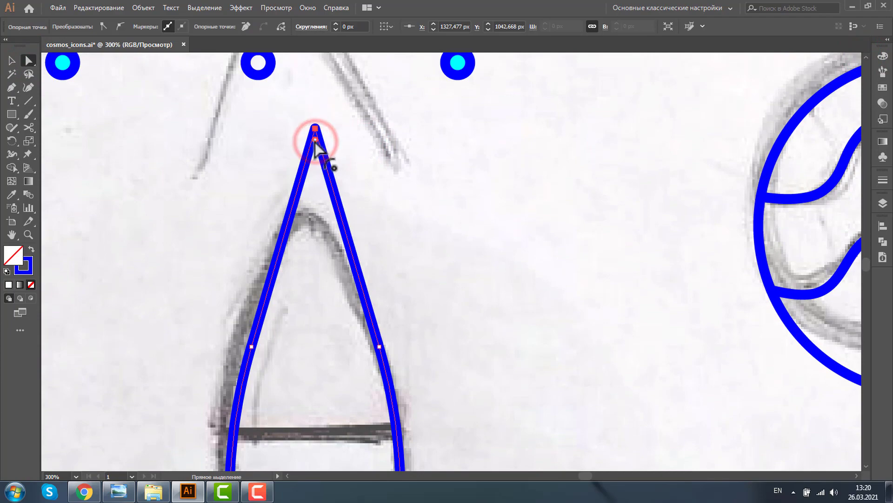
{"action": "mouse_move", "coordinate": [314, 140]}
{"action": "left_mouse_down"}
{"action": "mouse_move", "coordinate": [321, 227]}
{"action": "mouse_move", "coordinate": [329, 211]}
{"action": "left_mouse_up"}
Step: Draw a rectangle over the left fin and pull its top-left corner down to slant it
{"action": "key", "text": "z"}
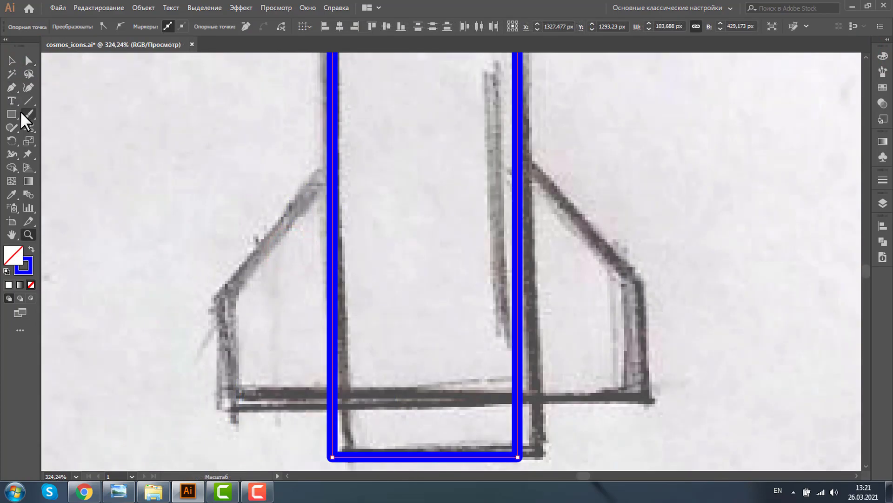
{"action": "left_click", "coordinate": [10, 113]}
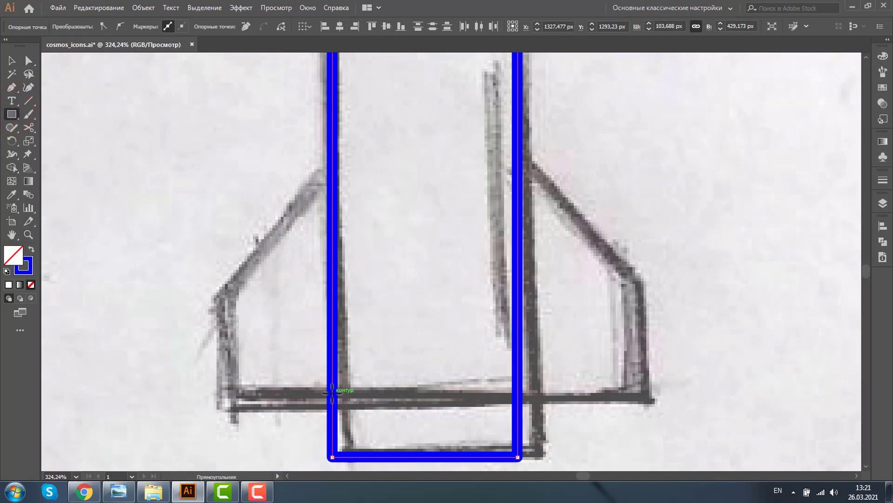
{"action": "left_click_drag", "start_coordinate": [331, 392], "coordinate": [218, 156]}
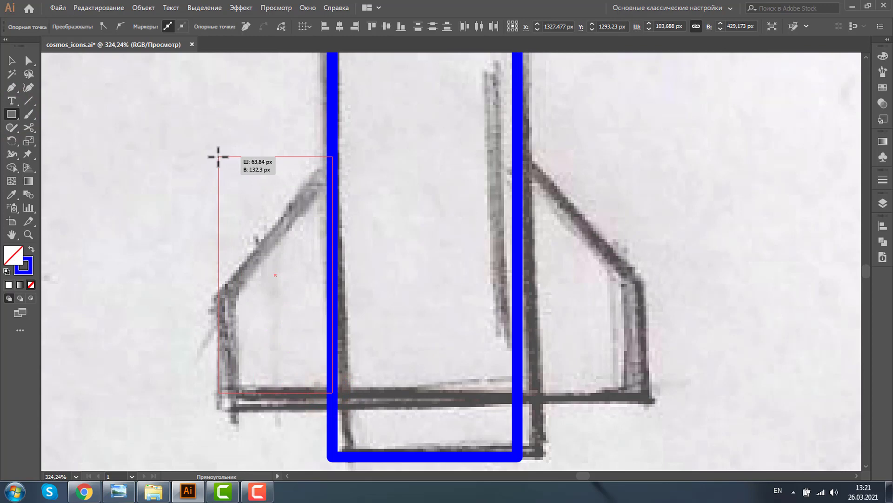
{"action": "left_click_drag", "start_coordinate": [218, 156], "coordinate": [218, 157]}
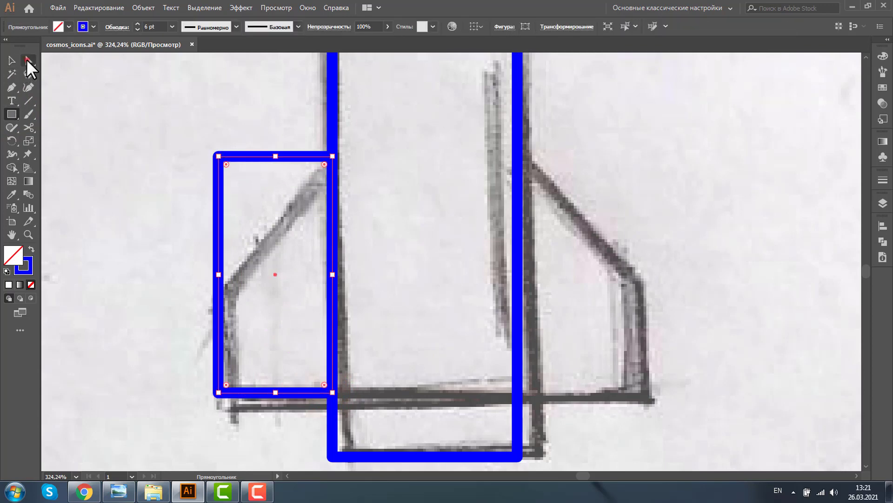
{"action": "left_click", "coordinate": [29, 60]}
{"action": "left_click", "coordinate": [218, 157]}
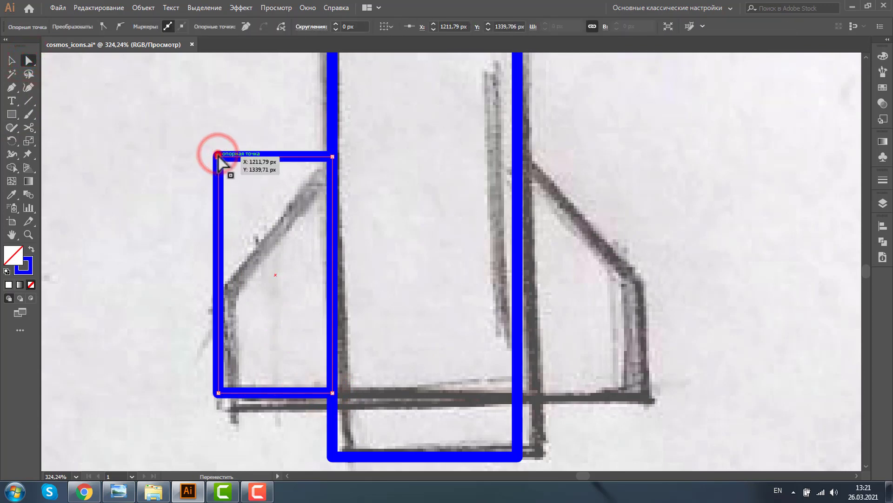
{"action": "left_click_drag", "start_coordinate": [218, 156], "coordinate": [232, 293]}
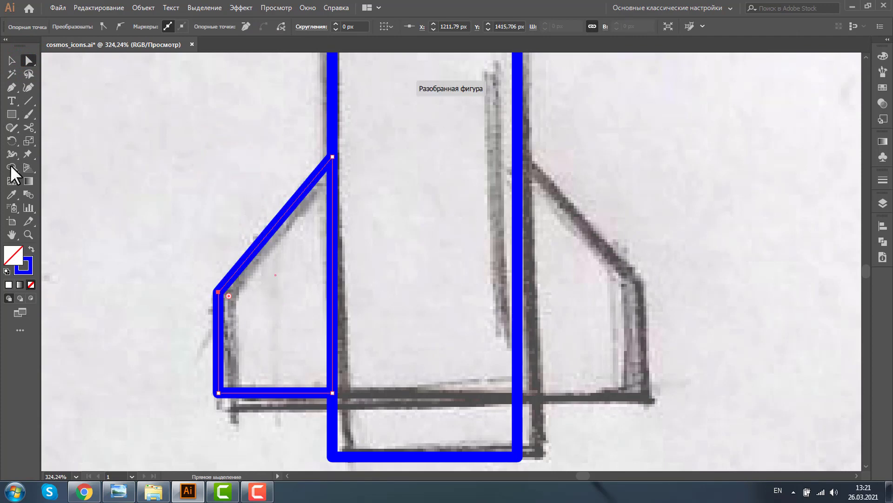
Step: Add a vertically mirrored copy of the fin on the right and a line joining both fin bottoms
{"action": "left_click", "coordinate": [12, 60]}
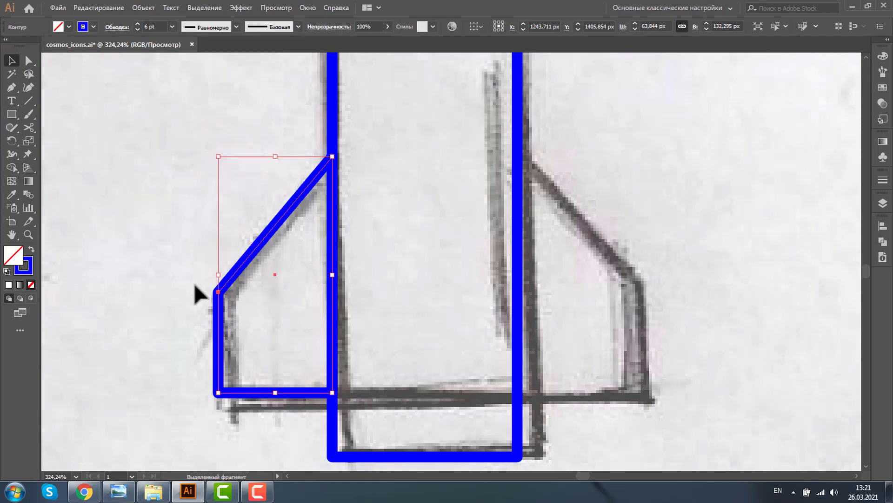
{"action": "right_click", "coordinate": [286, 231]}
{"action": "mouse_move", "coordinate": [333, 383]}
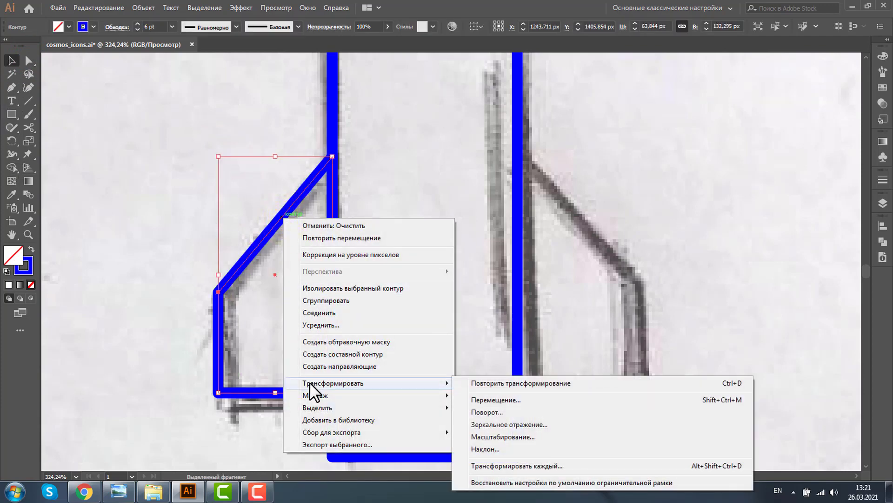
{"action": "left_click", "coordinate": [487, 426]}
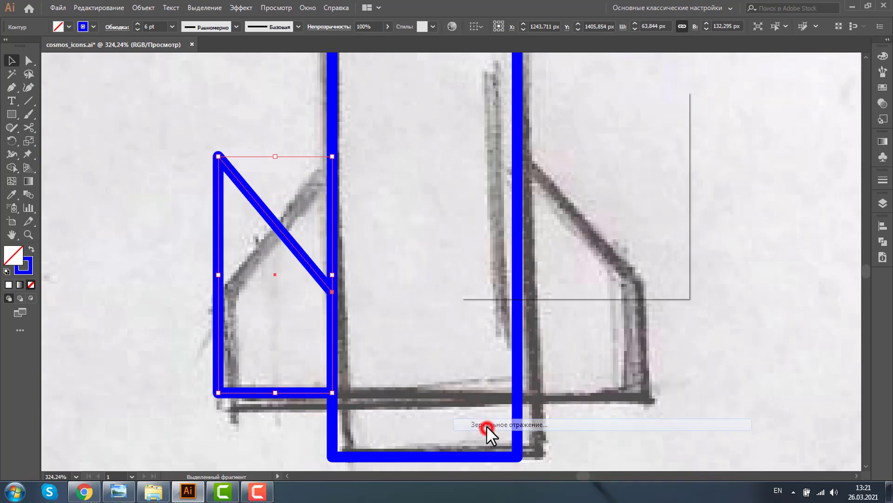
{"action": "left_click", "coordinate": [473, 269]}
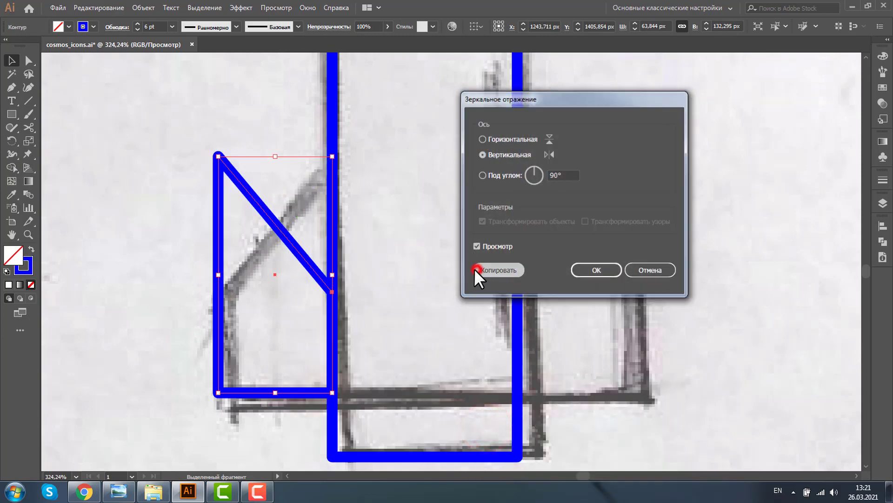
{"action": "left_click_drag", "start_coordinate": [255, 205], "coordinate": [551, 239]}
{"action": "key", "text": "backslash"}
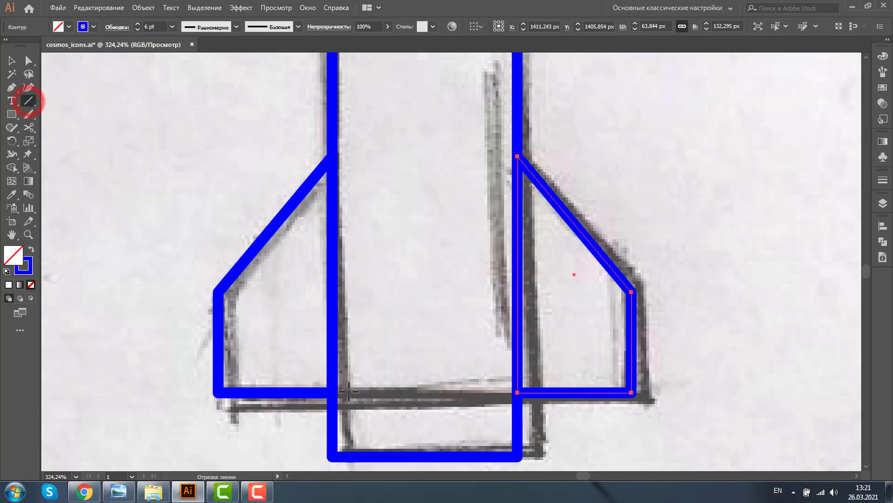
{"action": "left_click_drag", "start_coordinate": [425, 393], "coordinate": [526, 393]}
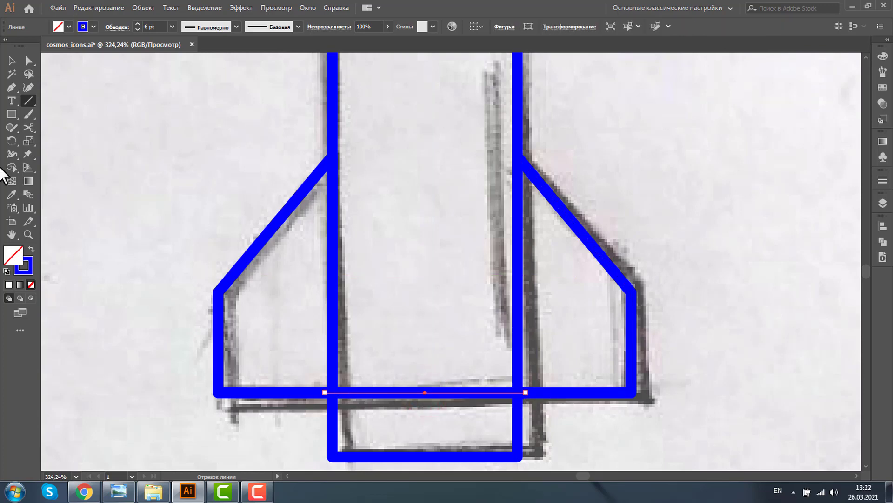
Step: Rotate the line vertical, copy it onto the three exhaust strokes, and lengthen the middle one
{"action": "scroll", "coordinate": [225, 163], "scroll_direction": "down", "scroll_amount": 3}
{"action": "left_click", "coordinate": [12, 61]}
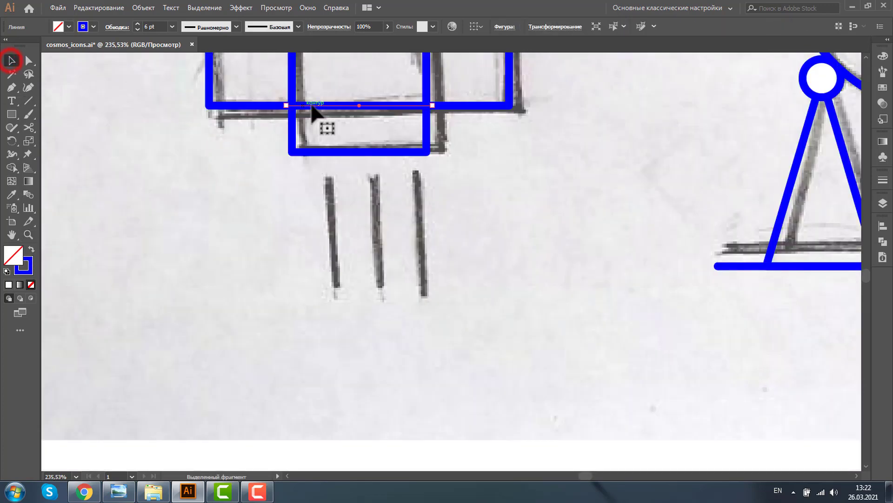
{"action": "left_click_drag", "start_coordinate": [319, 109], "coordinate": [290, 263]}
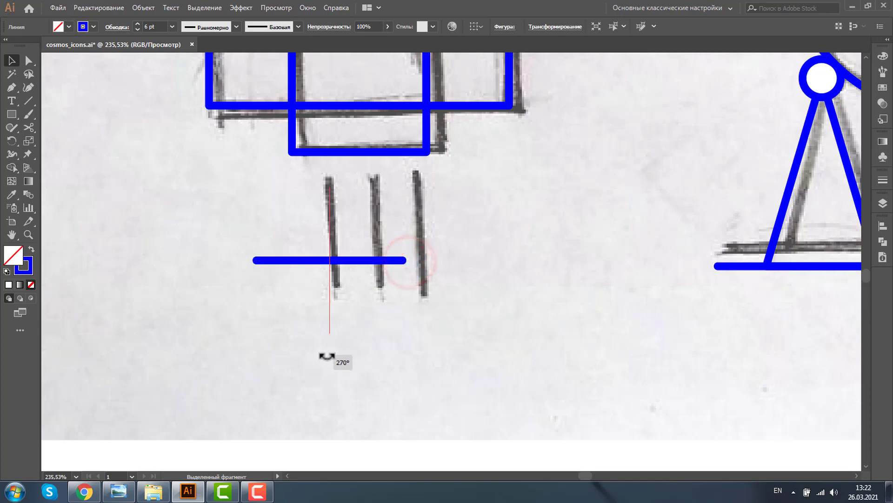
{"action": "left_click_drag", "start_coordinate": [409, 263], "coordinate": [325, 358]}
{"action": "left_click_drag", "start_coordinate": [331, 227], "coordinate": [290, 218]}
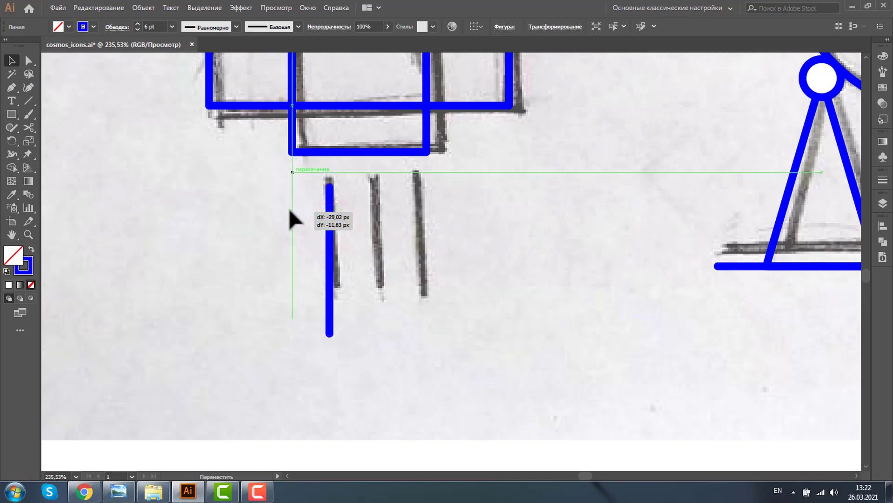
{"action": "mouse_move", "coordinate": [289, 219]}
{"action": "left_mouse_down"}
{"action": "mouse_move", "coordinate": [315, 210]}
{"action": "mouse_move", "coordinate": [410, 210]}
{"action": "left_mouse_up"}
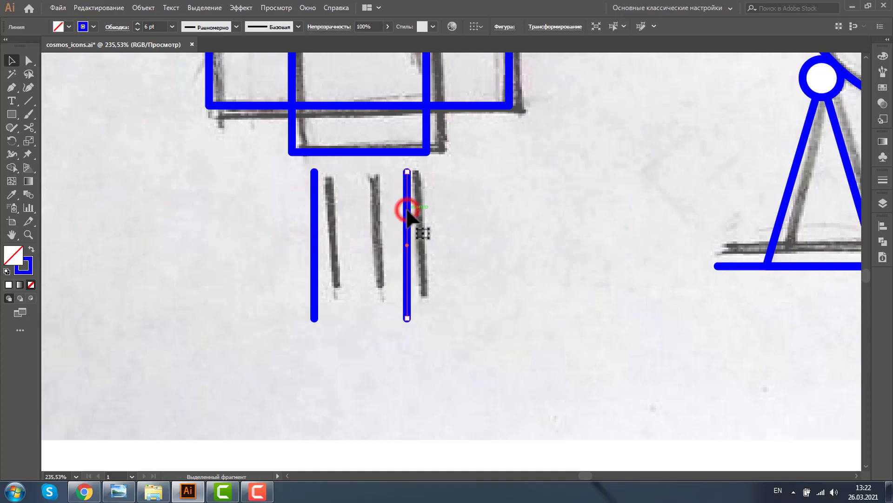
{"action": "left_click_drag", "start_coordinate": [407, 210], "coordinate": [362, 214], "text": "alt"}
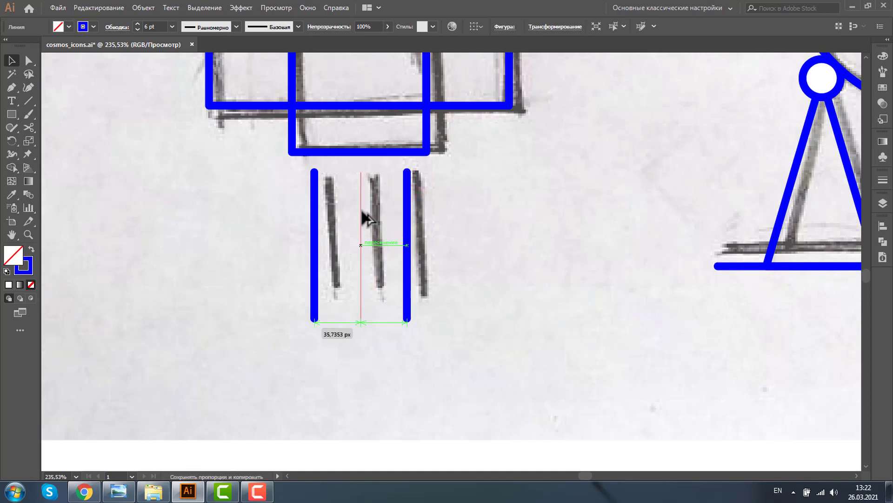
{"action": "left_click_drag", "start_coordinate": [361, 210], "coordinate": [361, 211], "text": "alt"}
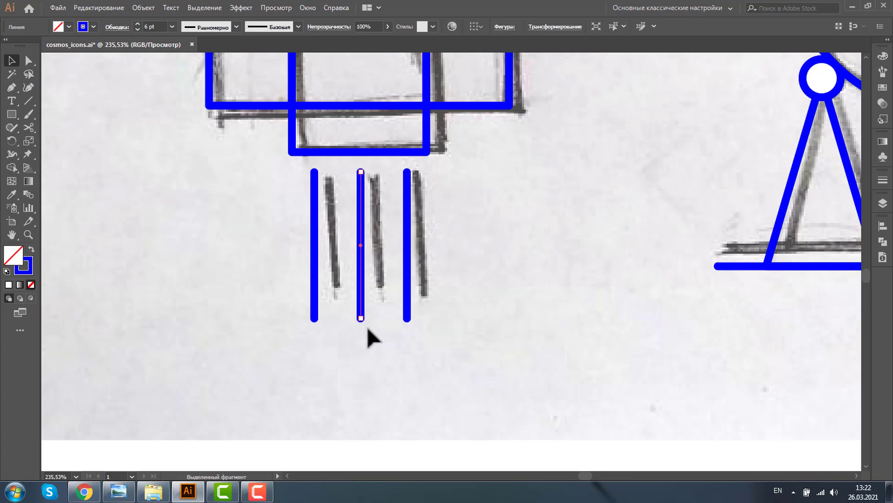
{"action": "left_click", "coordinate": [28, 60]}
{"action": "left_click", "coordinate": [361, 318]}
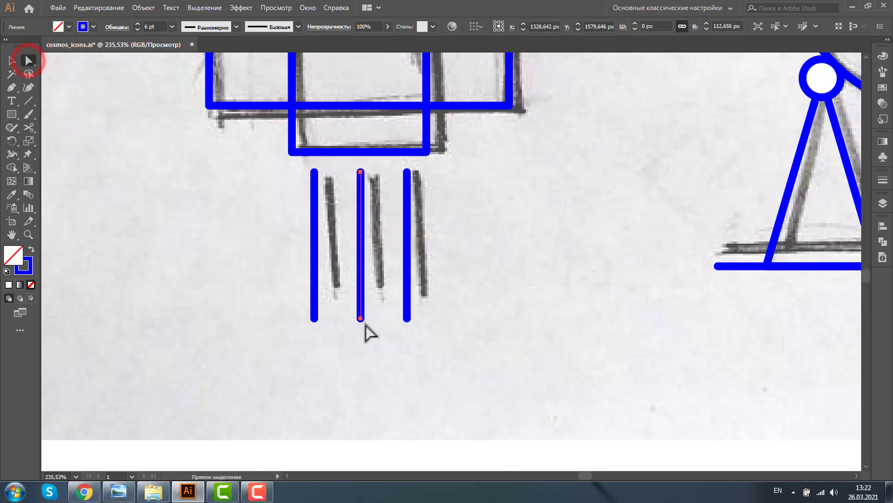
{"action": "mouse_move", "coordinate": [361, 319]}
{"action": "left_mouse_down"}
{"action": "mouse_move", "coordinate": [369, 414]}
{"action": "mouse_move", "coordinate": [369, 396]}
{"action": "left_mouse_up"}
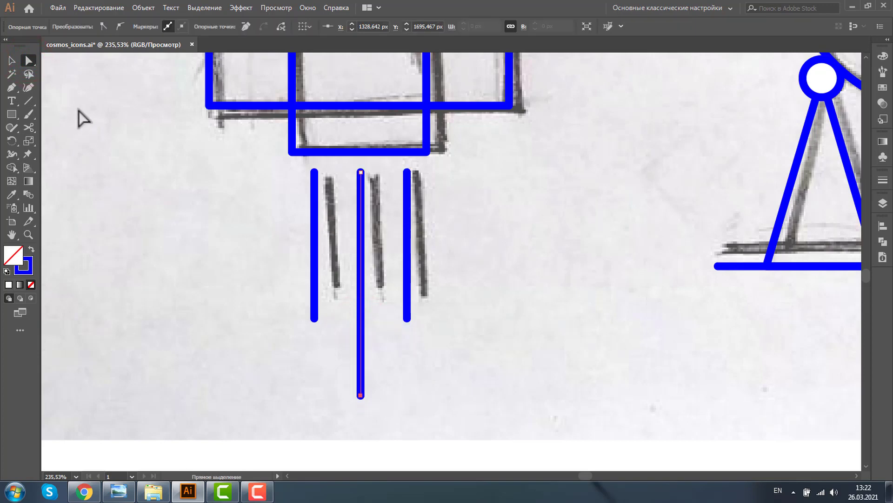
Step: Group the two outer exhaust lines and centre them horizontally under the nozzle
{"action": "left_click", "coordinate": [11, 61]}
{"action": "left_click", "coordinate": [168, 193]}
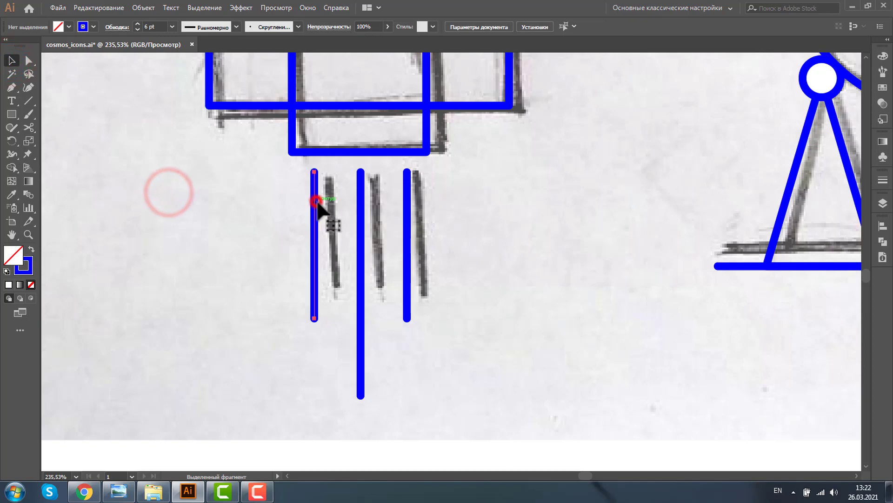
{"action": "left_click", "coordinate": [315, 201]}
{"action": "left_click", "coordinate": [408, 210], "text": "shift"}
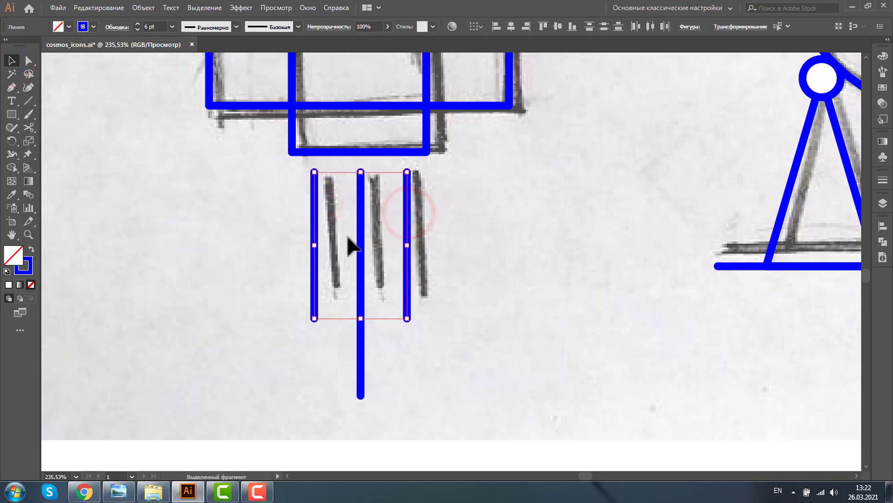
{"action": "key", "text": "ctrl+g"}
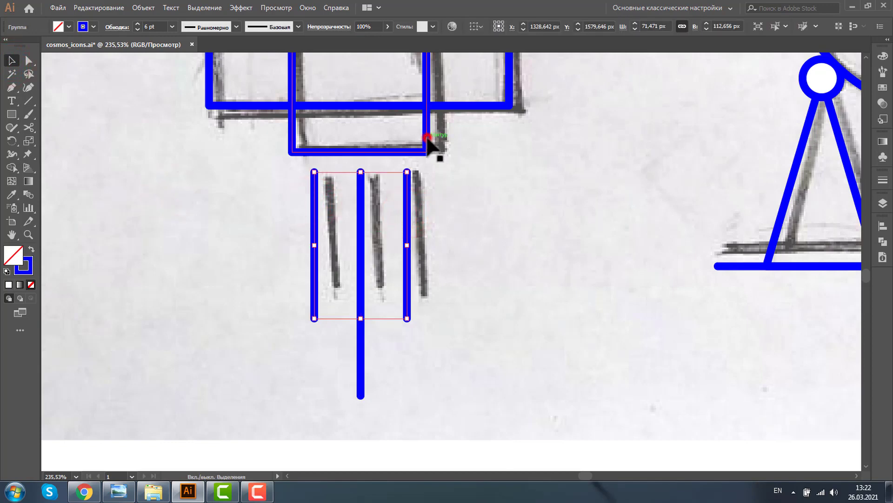
{"action": "left_click", "coordinate": [427, 140], "text": "shift"}
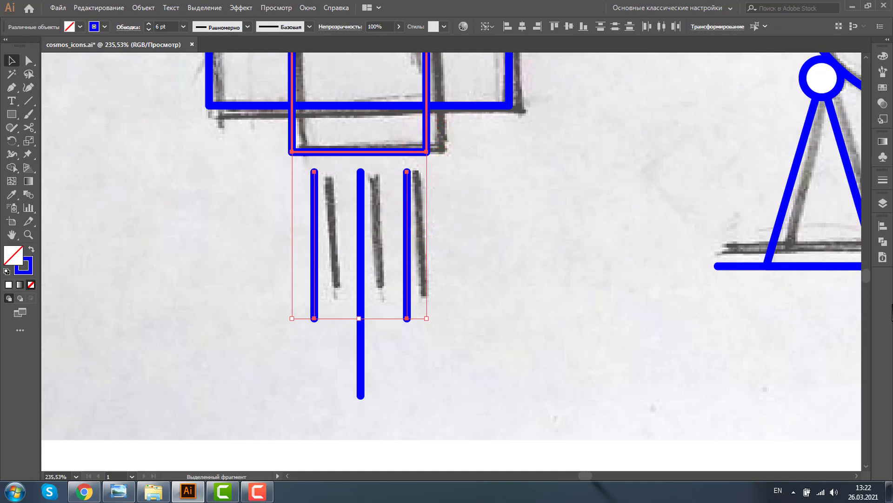
{"action": "left_click", "coordinate": [883, 227]}
{"action": "left_click", "coordinate": [840, 317]}
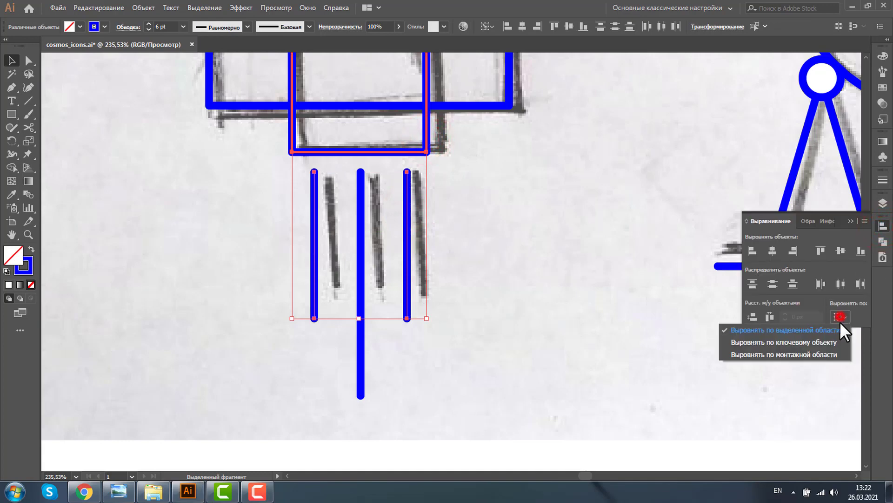
{"action": "left_click", "coordinate": [800, 343]}
{"action": "left_click", "coordinate": [772, 251]}
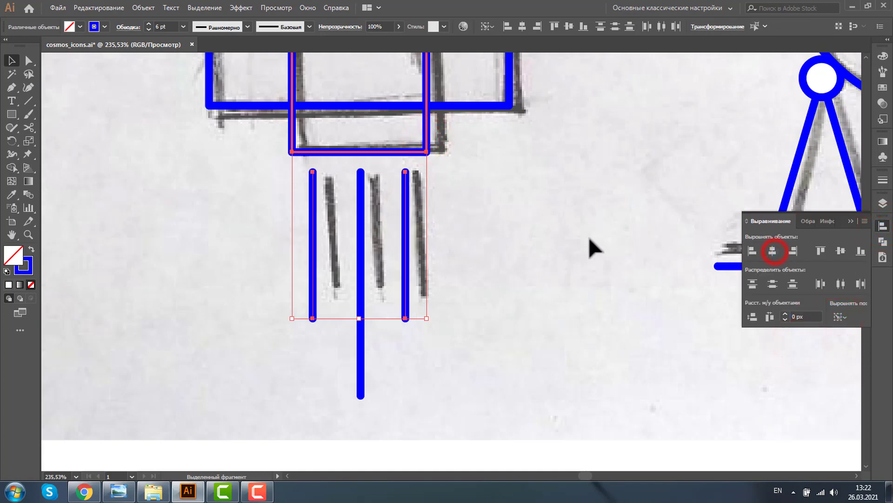
{"action": "left_click", "coordinate": [575, 237]}
{"action": "left_click", "coordinate": [29, 235]}
Step: Draw a roughly 78 px horizontal line across the rocket body just below the nose cone
{"action": "left_click", "coordinate": [381, 217], "text": "alt"}
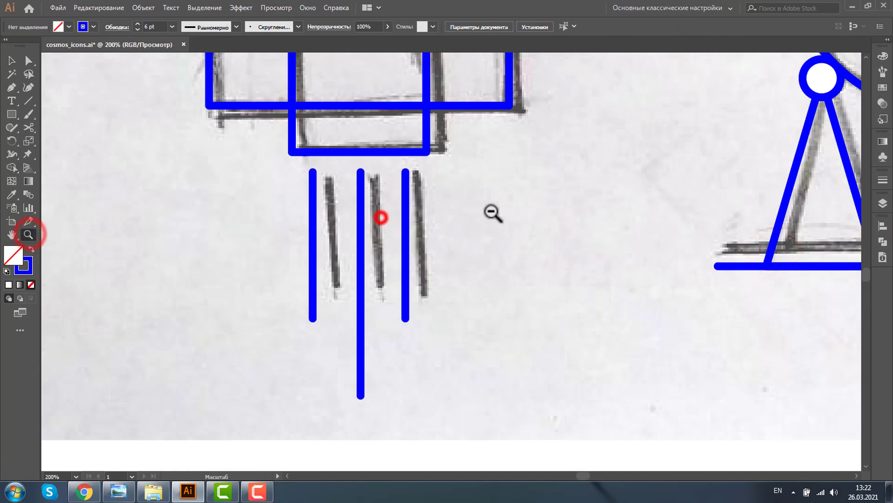
{"action": "left_click", "coordinate": [493, 210], "text": "alt"}
{"action": "left_click_drag", "start_coordinate": [335, 123], "coordinate": [409, 201]}
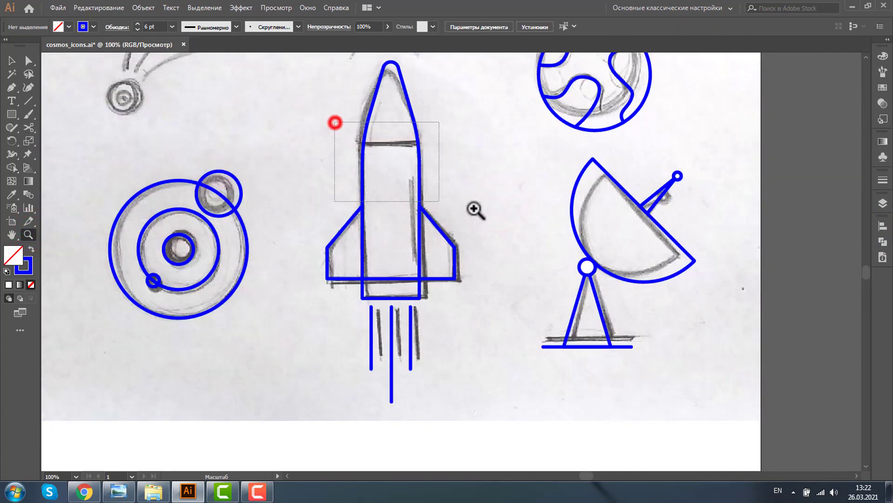
{"action": "left_click", "coordinate": [29, 100]}
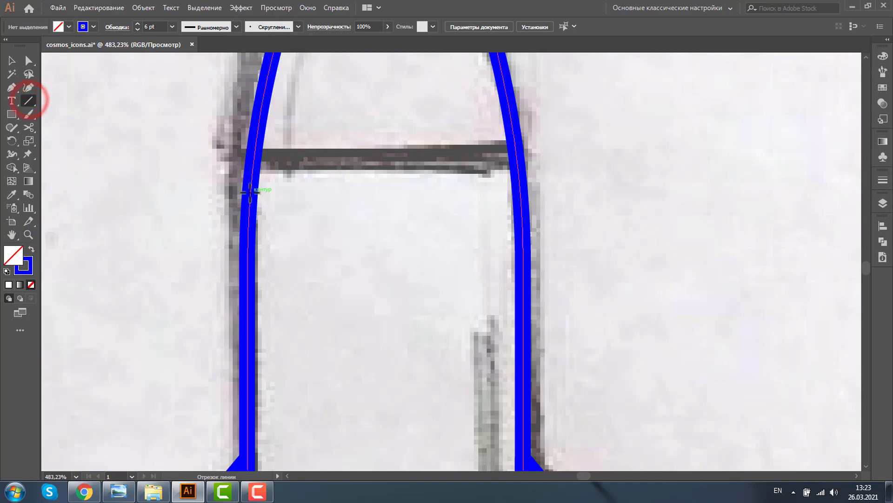
{"action": "left_click_drag", "start_coordinate": [251, 177], "coordinate": [520, 176]}
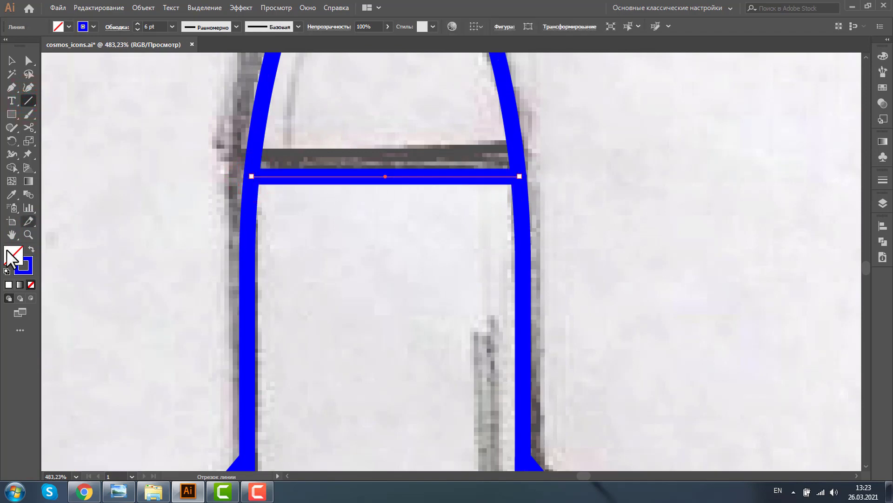
{"action": "left_click", "coordinate": [28, 235]}
{"action": "left_click", "coordinate": [401, 255], "text": "alt"}
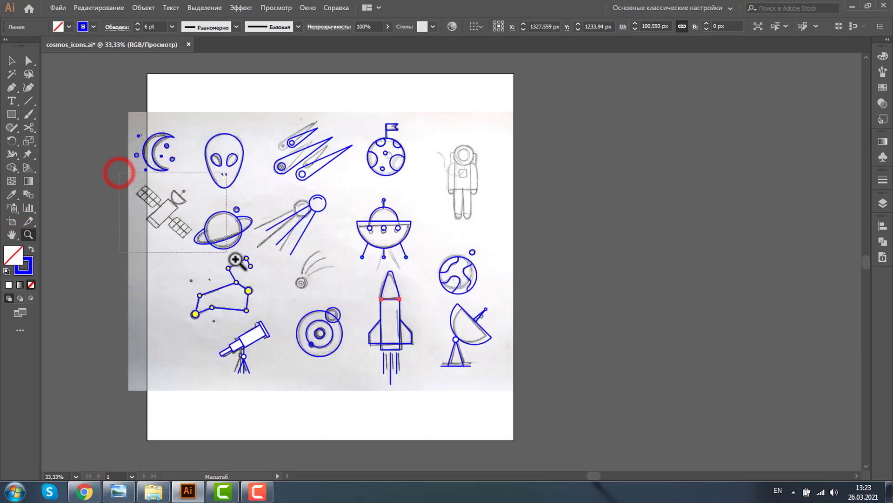
{"action": "left_click_drag", "start_coordinate": [131, 195], "coordinate": [247, 268]}
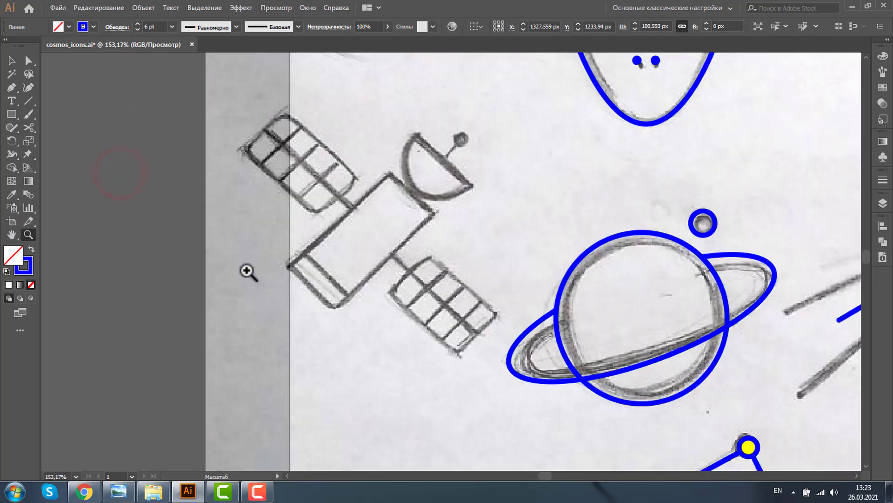
{"action": "left_click", "coordinate": [354, 282], "text": "alt"}
{"action": "left_click", "coordinate": [455, 295], "text": "alt"}
{"action": "left_click", "coordinate": [558, 303], "text": "alt"}
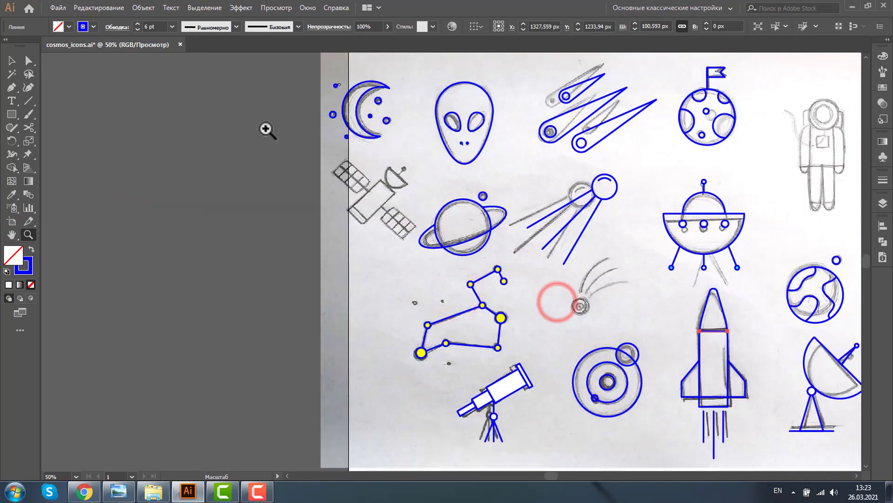
{"action": "left_click", "coordinate": [10, 62]}
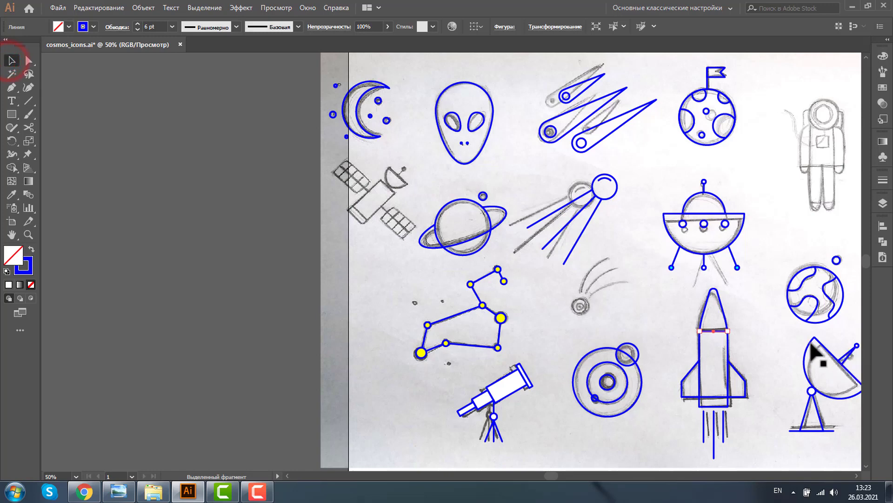
Step: Copy the UFO's half-circle onto the satellite, flip it 180° and shrink it to about 107 × 54 px
{"action": "left_click", "coordinate": [719, 199]}
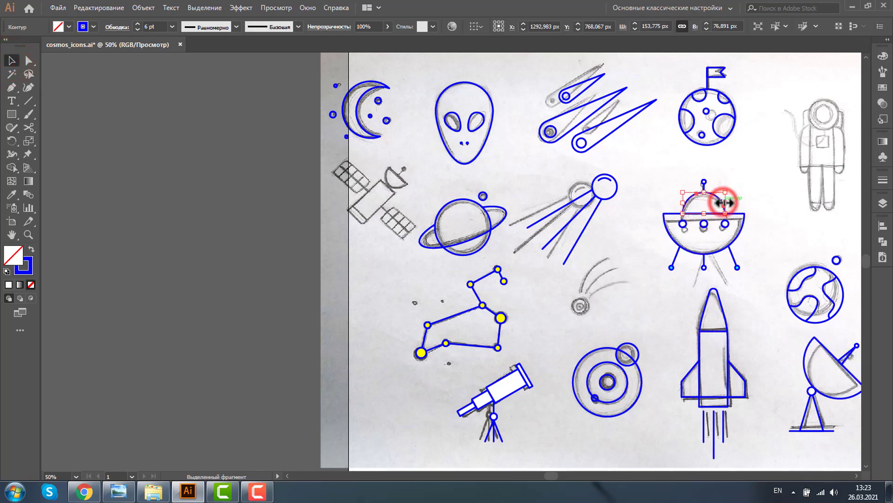
{"action": "left_click_drag", "start_coordinate": [719, 199], "coordinate": [396, 176]}
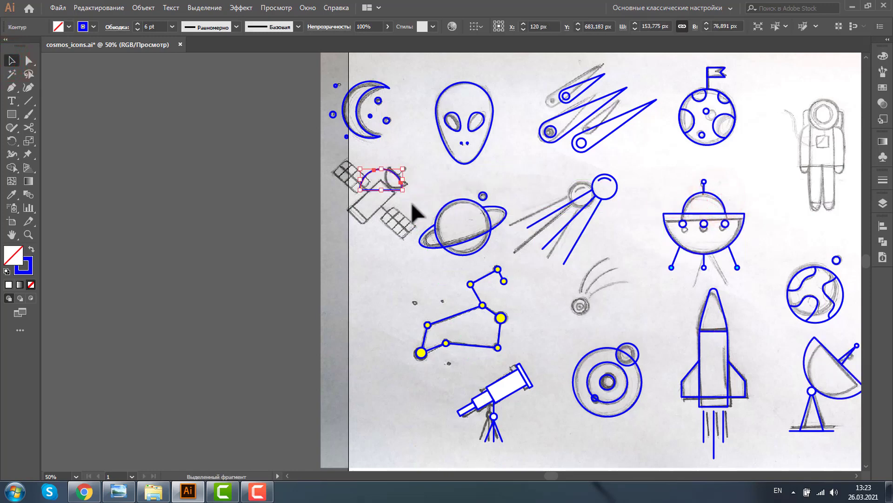
{"action": "left_click", "coordinate": [28, 235]}
{"action": "left_click", "coordinate": [307, 131]}
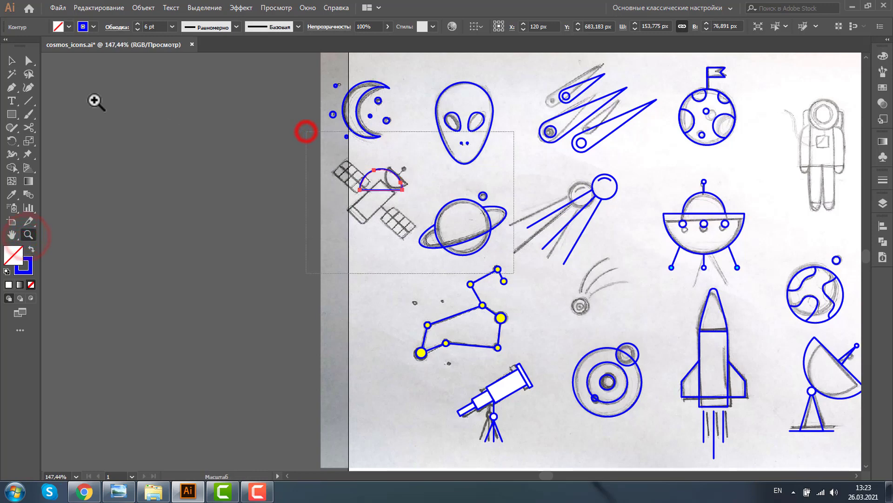
{"action": "left_click", "coordinate": [11, 60]}
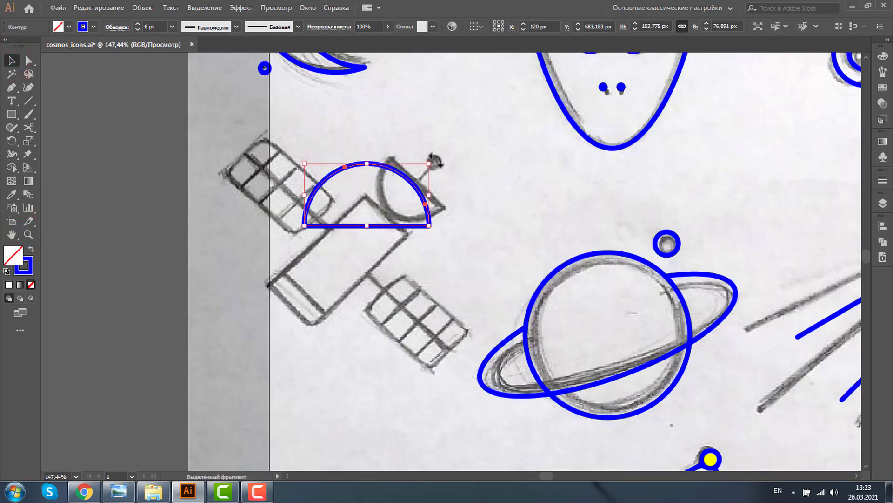
{"action": "left_click_drag", "start_coordinate": [435, 160], "coordinate": [300, 251]}
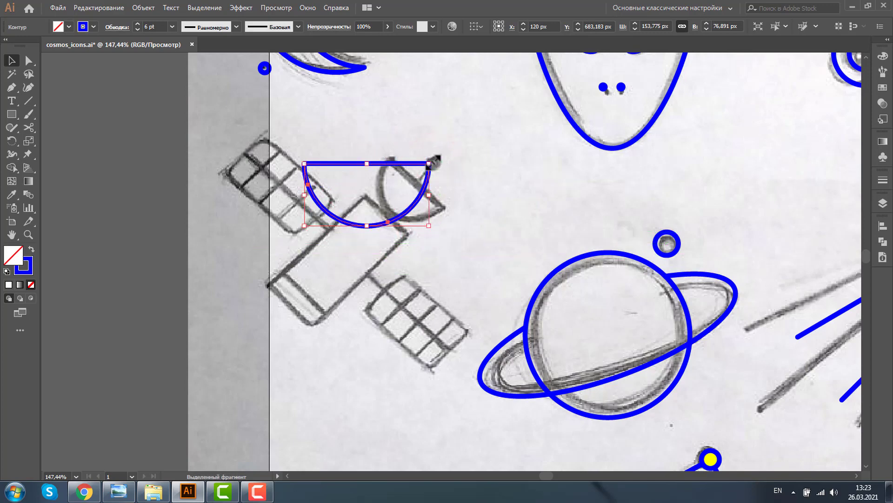
{"action": "left_click_drag", "start_coordinate": [435, 161], "coordinate": [396, 182]}
{"action": "left_click_drag", "start_coordinate": [335, 181], "coordinate": [382, 129]}
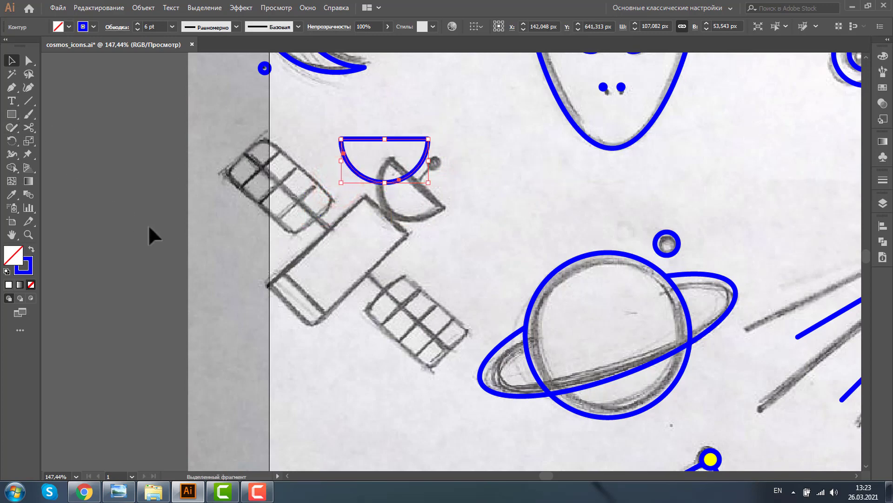
{"action": "key", "text": "m"}
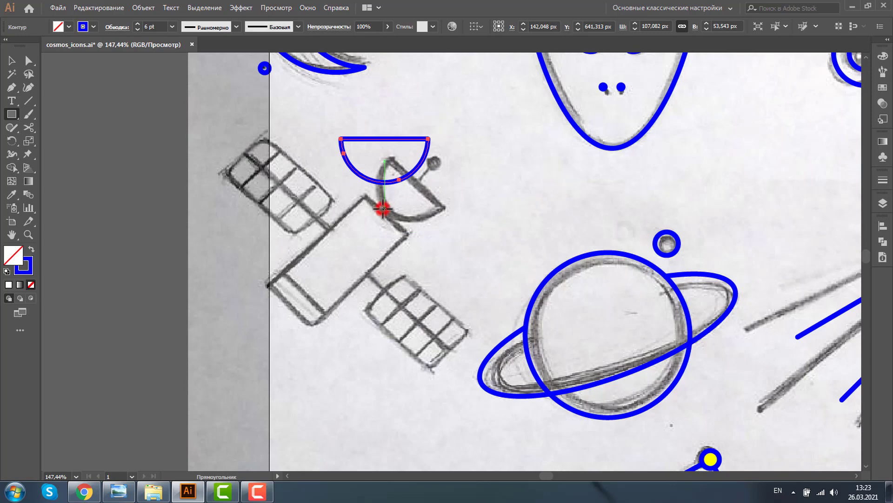
Step: Draw a rectangle under the bowl, stretch it tall, then rotate and scale it together with the bowl
{"action": "left_click_drag", "start_coordinate": [383, 210], "coordinate": [418, 220]}
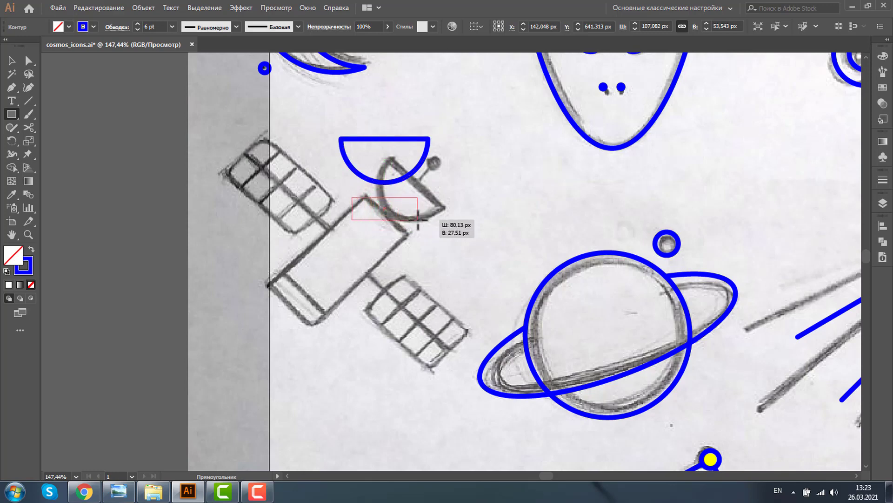
{"action": "left_click_drag", "start_coordinate": [420, 219], "coordinate": [427, 220]}
{"action": "left_click", "coordinate": [12, 60]}
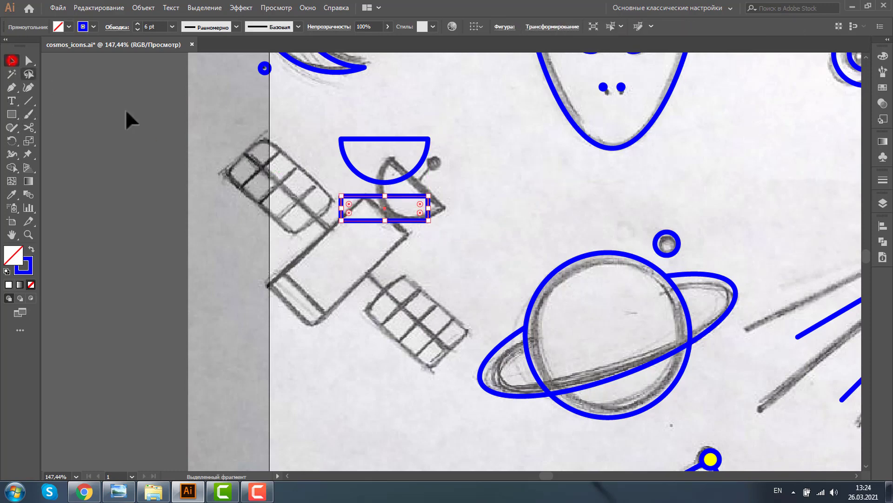
{"action": "left_click_drag", "start_coordinate": [390, 195], "coordinate": [390, 182]}
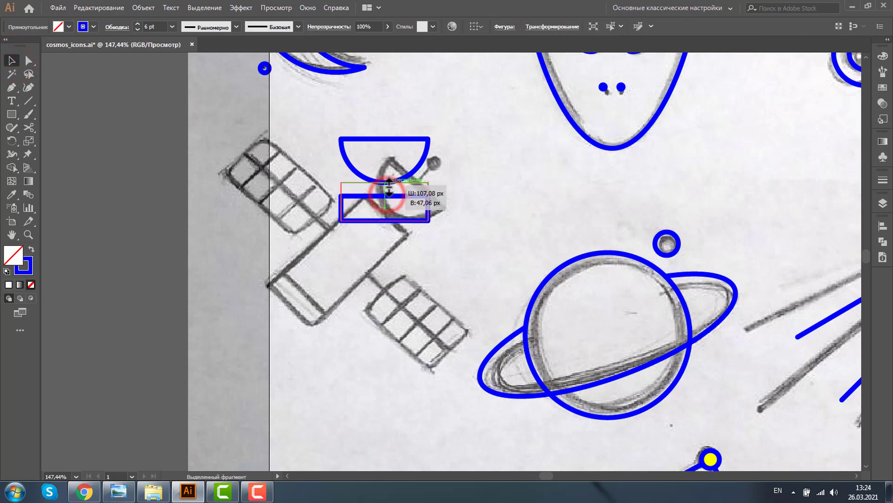
{"action": "left_click_drag", "start_coordinate": [387, 221], "coordinate": [382, 357]}
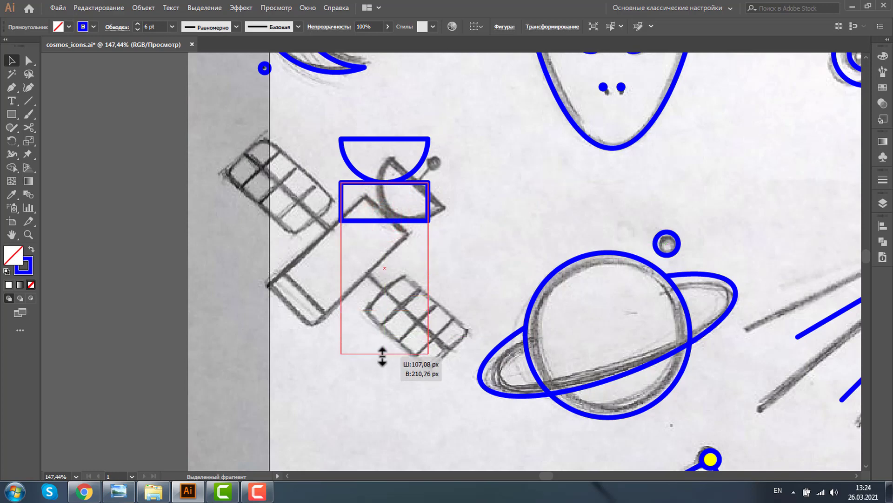
{"action": "left_click", "coordinate": [418, 138], "text": "shift"}
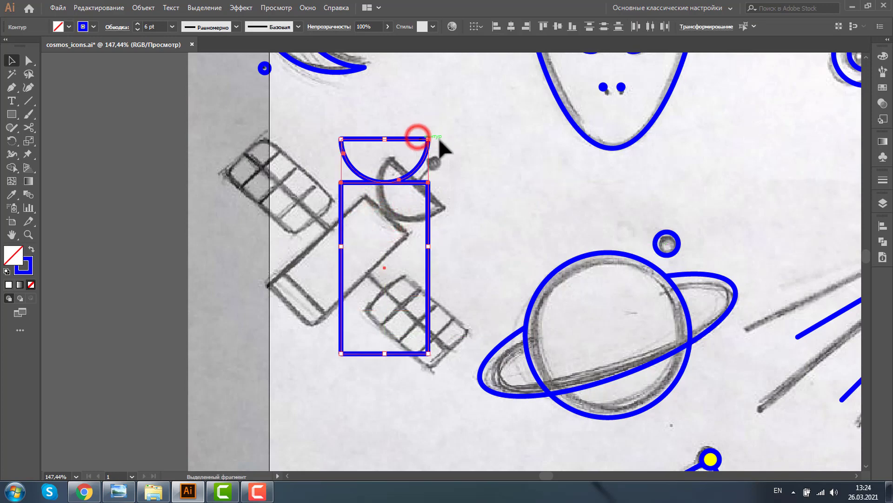
{"action": "left_click_drag", "start_coordinate": [430, 132], "coordinate": [480, 177]}
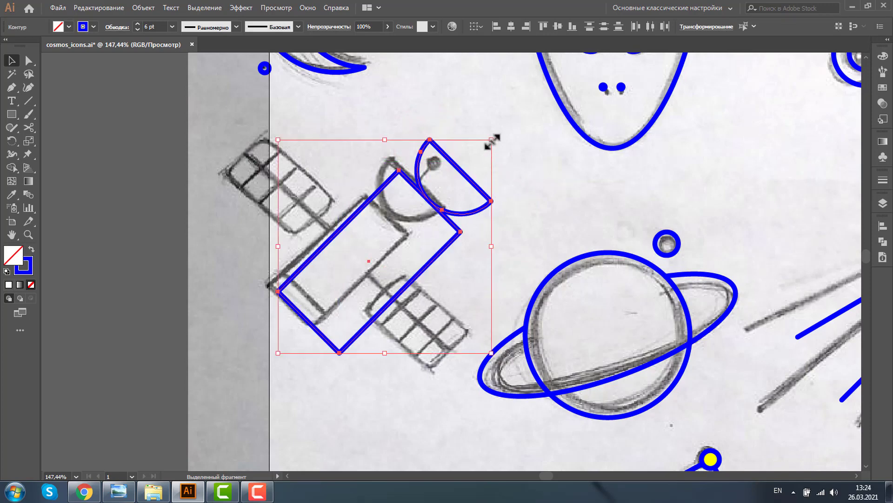
{"action": "left_click_drag", "start_coordinate": [491, 139], "coordinate": [453, 161]}
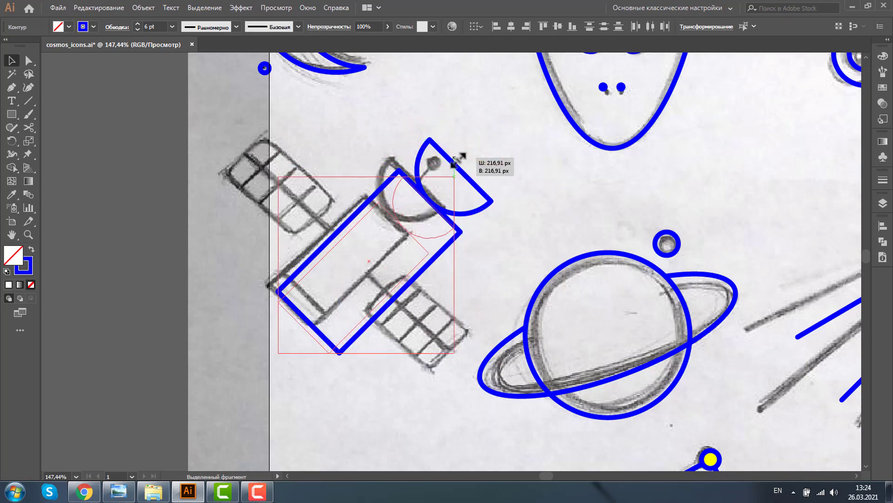
{"action": "mouse_move", "coordinate": [453, 161]}
{"action": "left_mouse_down"}
{"action": "mouse_move", "coordinate": [466, 174]}
{"action": "mouse_move", "coordinate": [457, 145]}
{"action": "left_mouse_up"}
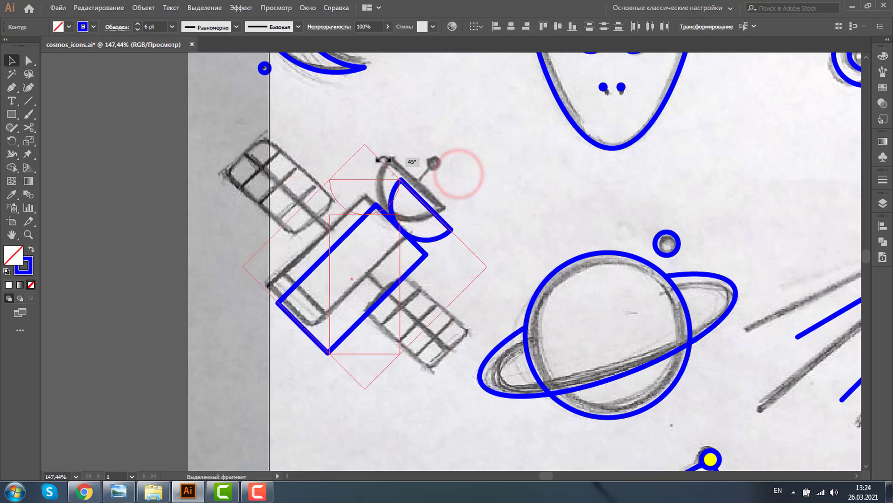
{"action": "left_click", "coordinate": [458, 145]}
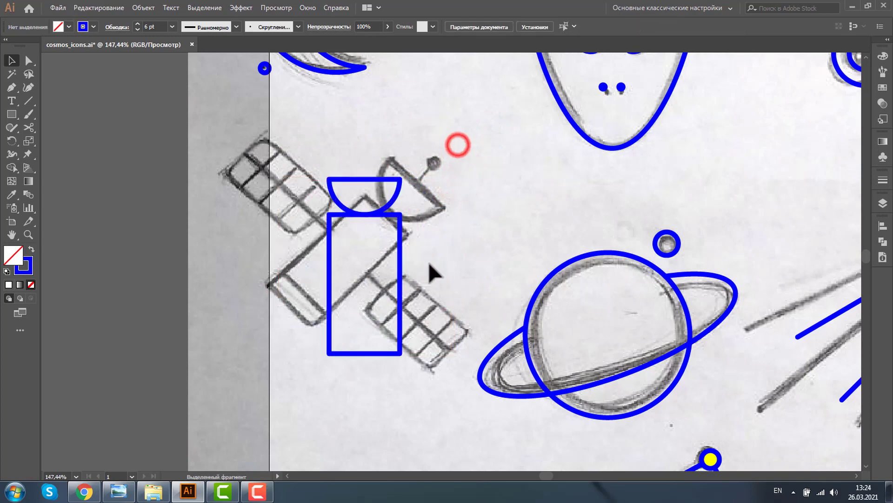
{"action": "left_click", "coordinate": [28, 234]}
Step: Draw a vertical antenna line above the bowl and extend it down to meet the bowl
{"action": "left_click_drag", "start_coordinate": [311, 139], "coordinate": [480, 246]}
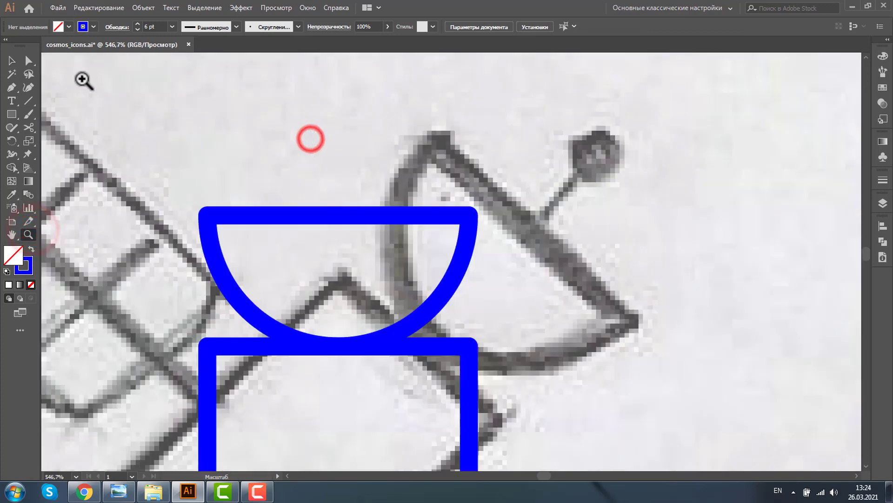
{"action": "left_click", "coordinate": [28, 100]}
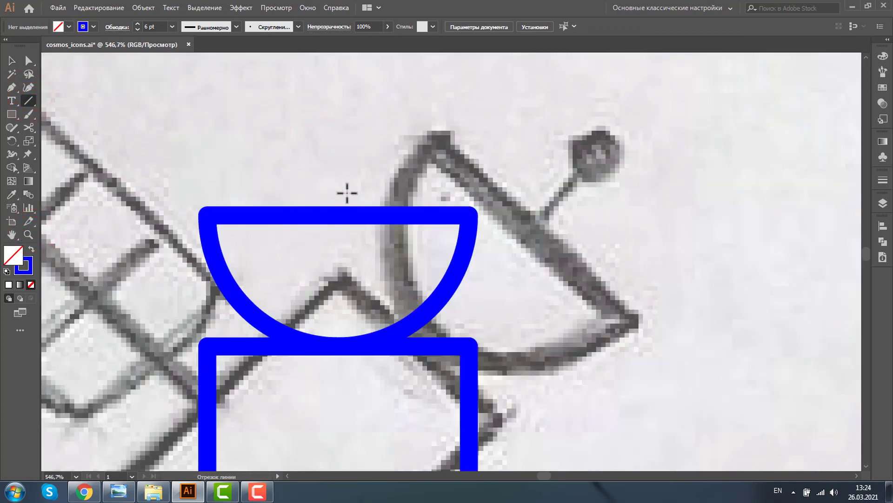
{"action": "left_click_drag", "start_coordinate": [339, 179], "coordinate": [344, 97]}
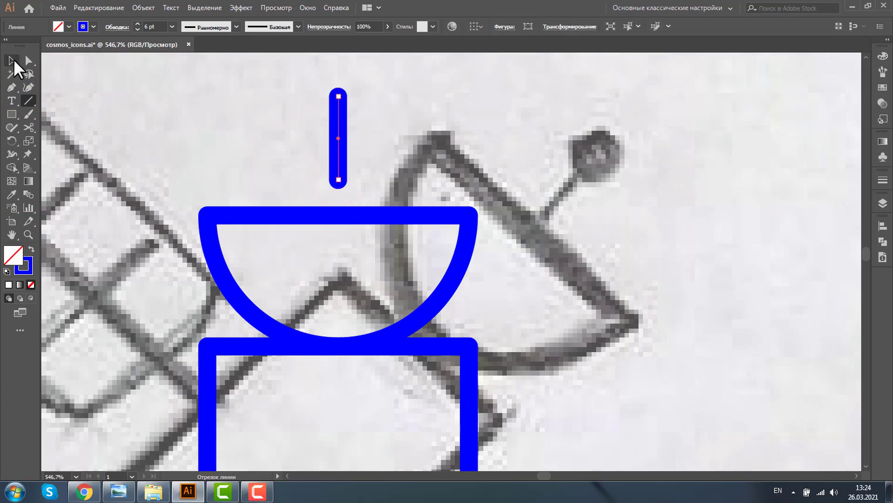
{"action": "left_click", "coordinate": [11, 60]}
{"action": "left_click_drag", "start_coordinate": [339, 180], "coordinate": [339, 215]}
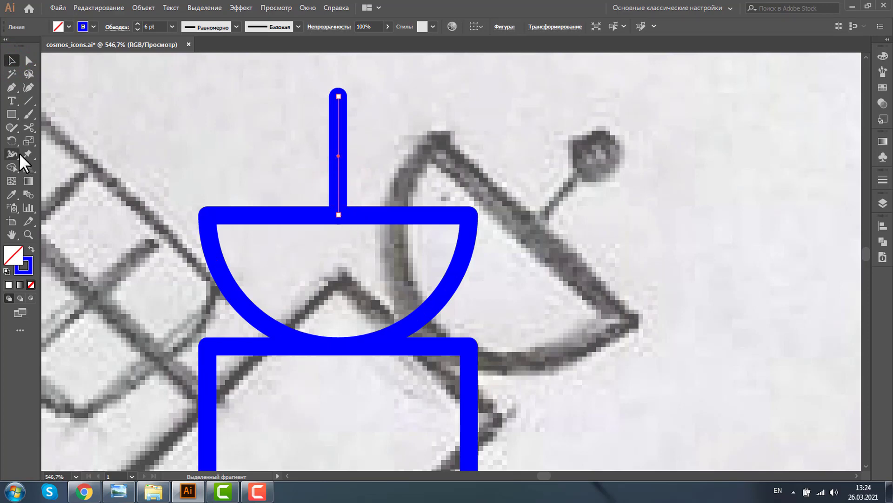
Step: Cap the antenna with a small circle about 14.15 px across
{"action": "key", "text": "l"}
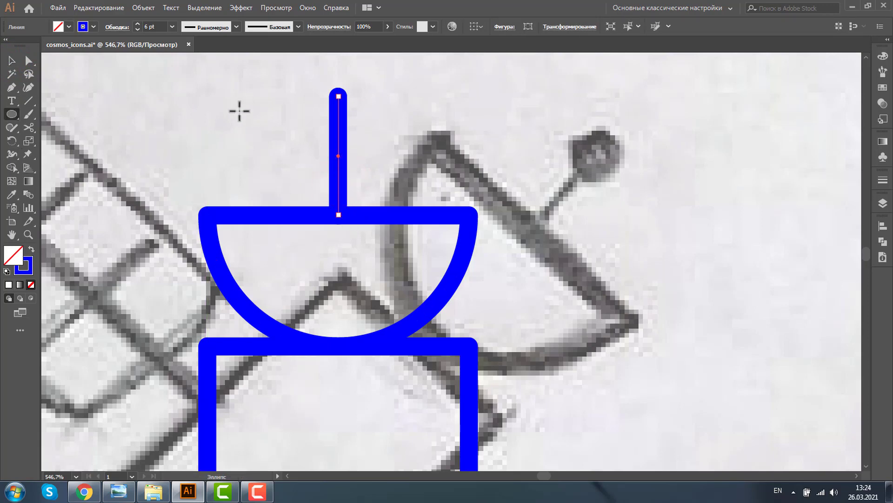
{"action": "mouse_move", "coordinate": [246, 121]}
{"action": "left_mouse_down"}
{"action": "mouse_move", "coordinate": [266, 138]}
{"action": "mouse_move", "coordinate": [360, 75]}
{"action": "left_mouse_up"}
{"action": "left_click", "coordinate": [9, 60]}
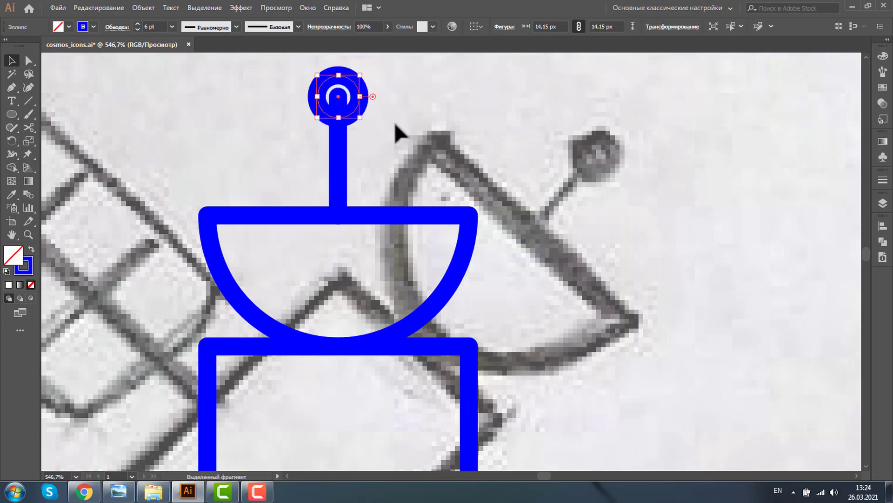
{"action": "left_click", "coordinate": [27, 234]}
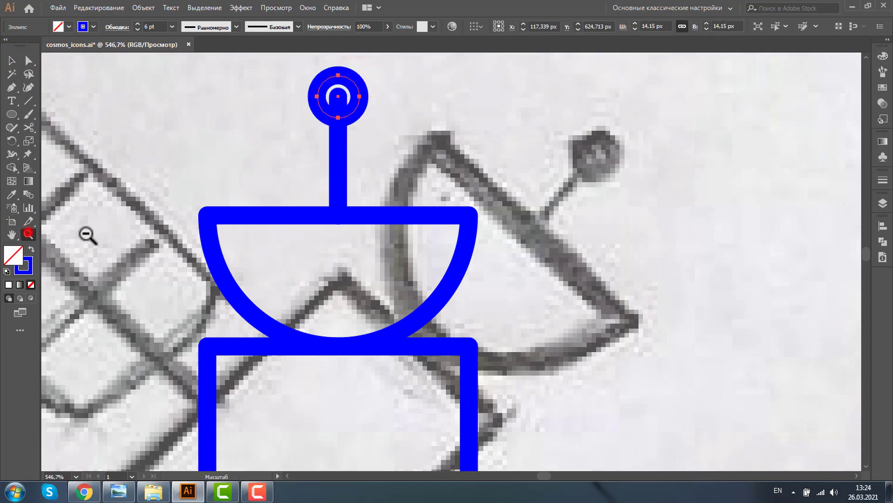
{"action": "left_click", "coordinate": [356, 243], "text": "alt"}
{"action": "left_click", "coordinate": [422, 256], "text": "alt"}
{"action": "left_click", "coordinate": [464, 279], "text": "alt"}
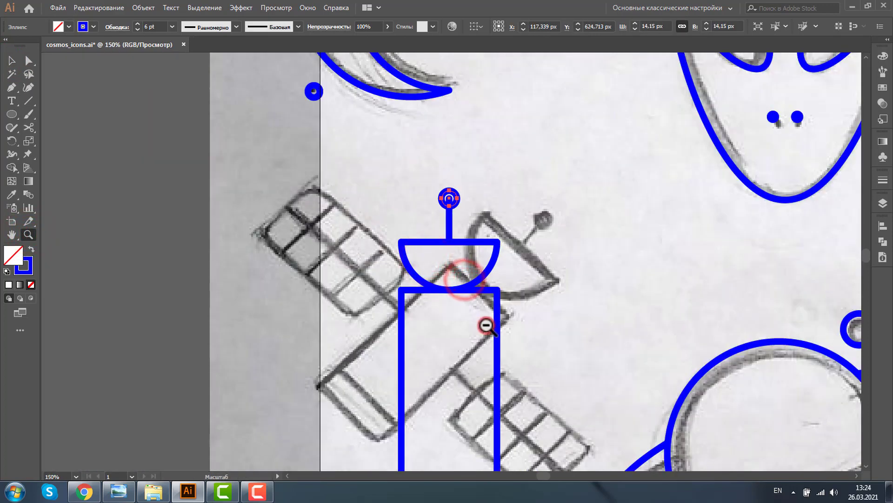
{"action": "left_click", "coordinate": [486, 324], "text": "alt"}
{"action": "left_click", "coordinate": [11, 60]}
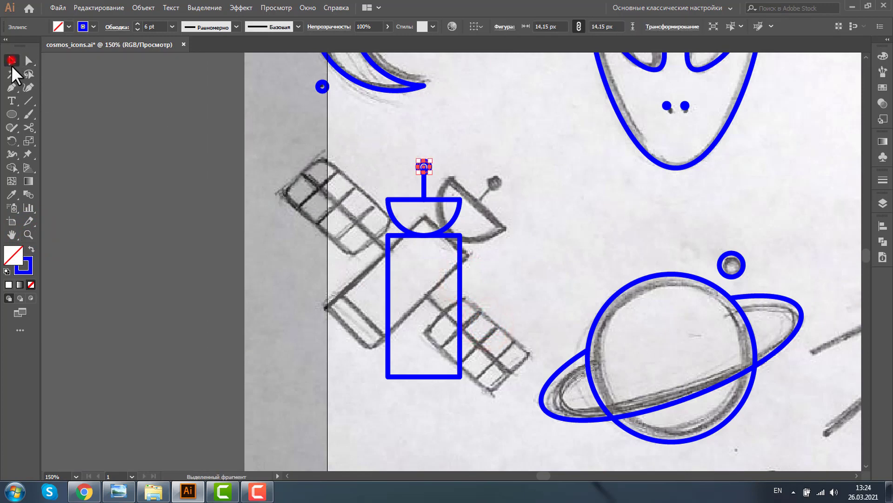
Step: Duplicate the body rectangle, turn the copy horizontal and place it left of the body as a panel
{"action": "left_click", "coordinate": [460, 279]}
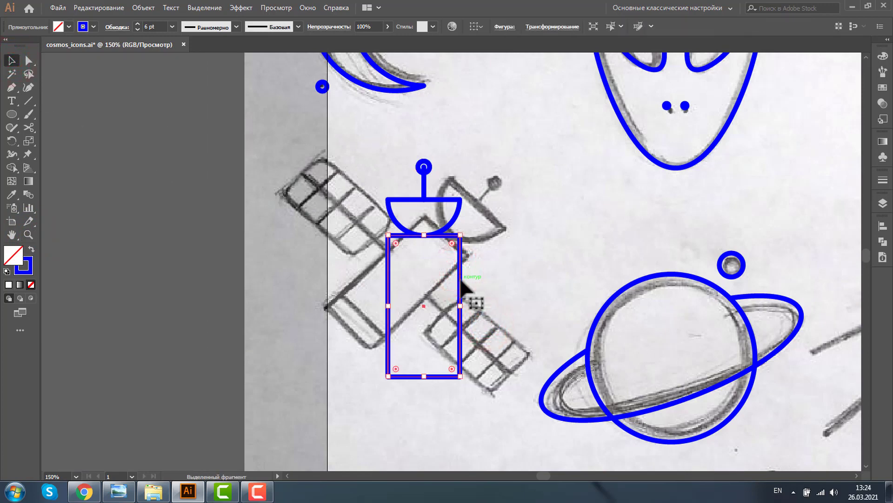
{"action": "left_click_drag", "start_coordinate": [461, 281], "coordinate": [255, 263]}
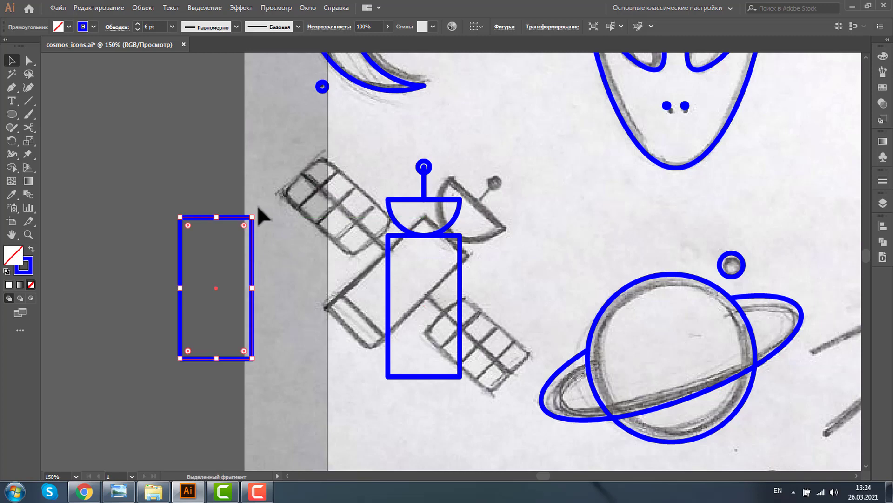
{"action": "left_click_drag", "start_coordinate": [257, 212], "coordinate": [295, 329]}
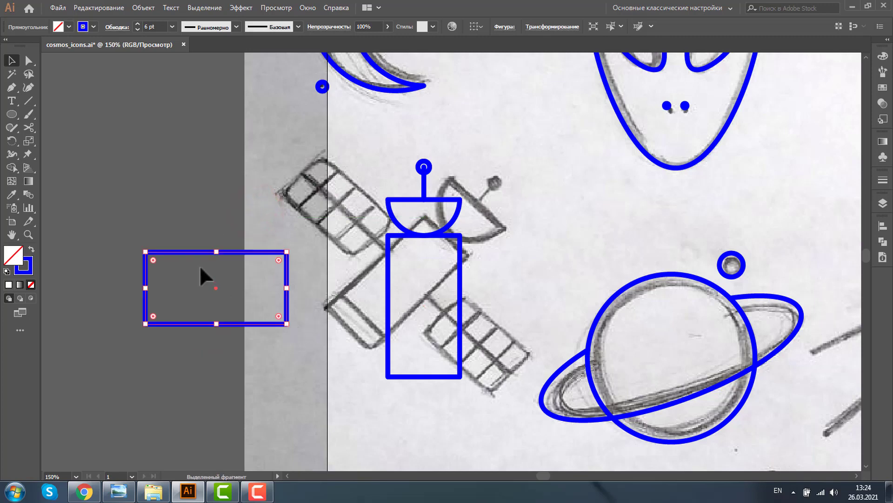
{"action": "mouse_move", "coordinate": [192, 254]}
{"action": "left_mouse_down"}
{"action": "mouse_move", "coordinate": [289, 234]}
{"action": "mouse_move", "coordinate": [270, 235]}
{"action": "left_mouse_up"}
{"action": "left_click", "coordinate": [538, 246]}
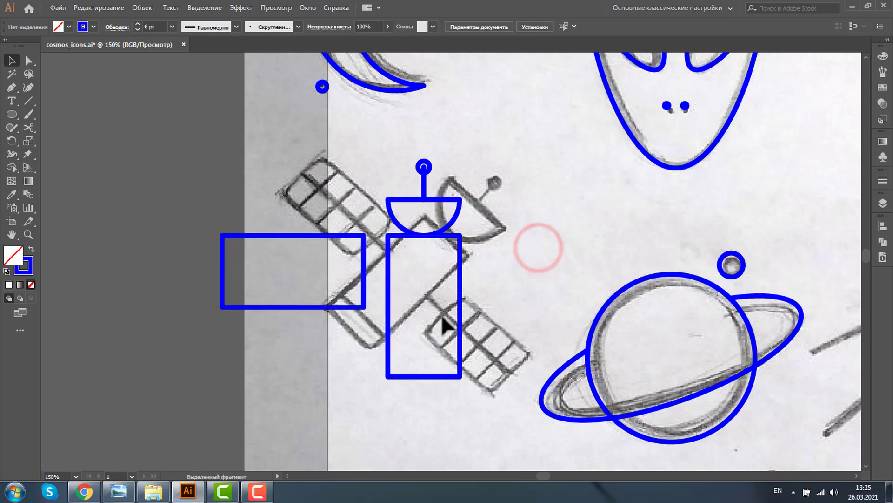
Step: Draw a 185 px horizontal line through the panel's middle to the body
{"action": "left_click", "coordinate": [28, 100]}
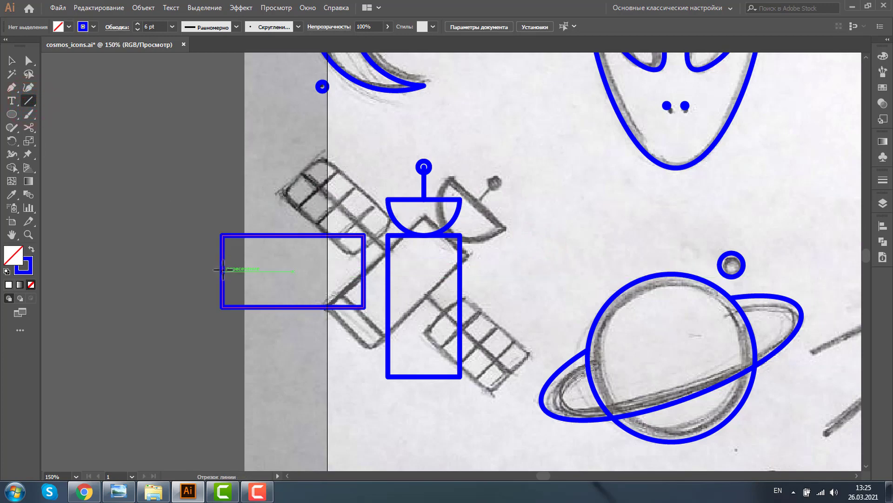
{"action": "left_click_drag", "start_coordinate": [235, 271], "coordinate": [389, 272]}
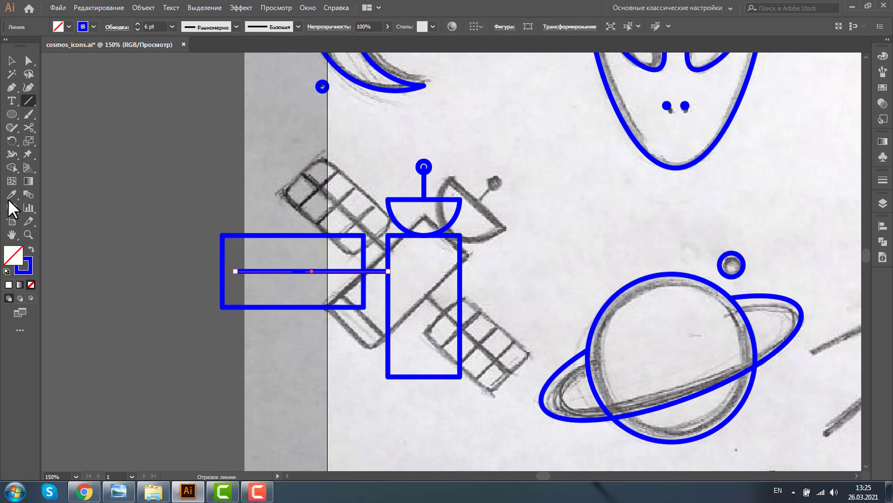
{"action": "left_click", "coordinate": [26, 235]}
{"action": "left_click_drag", "start_coordinate": [195, 226], "coordinate": [463, 349]}
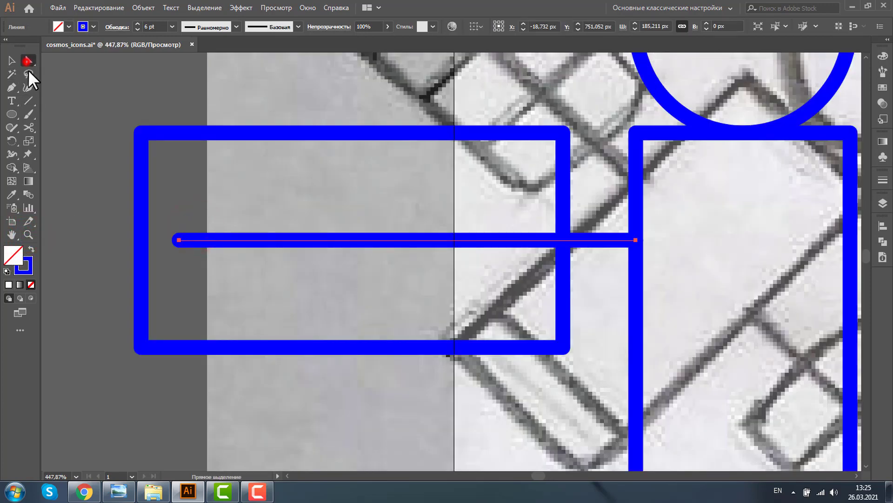
Step: Extend the horizontal line to the panel edge and add vertical divider lines across the panel
{"action": "left_click_drag", "start_coordinate": [179, 240], "coordinate": [141, 240]}
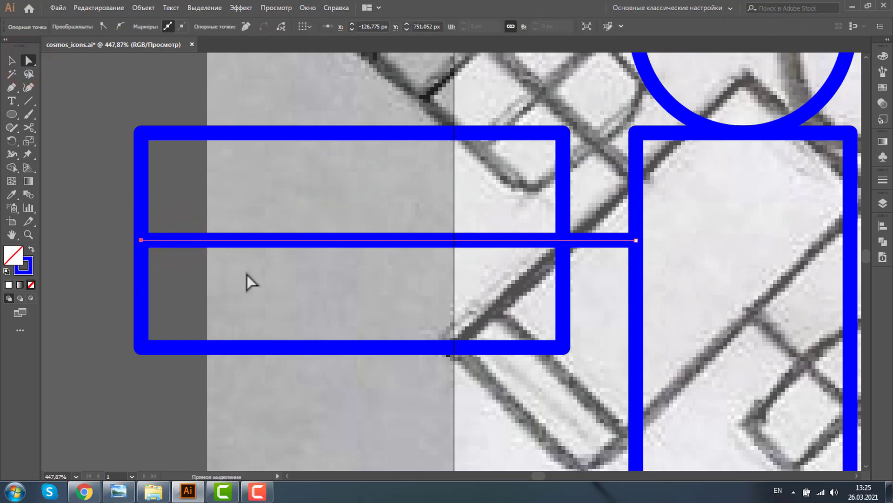
{"action": "left_click", "coordinate": [29, 99]}
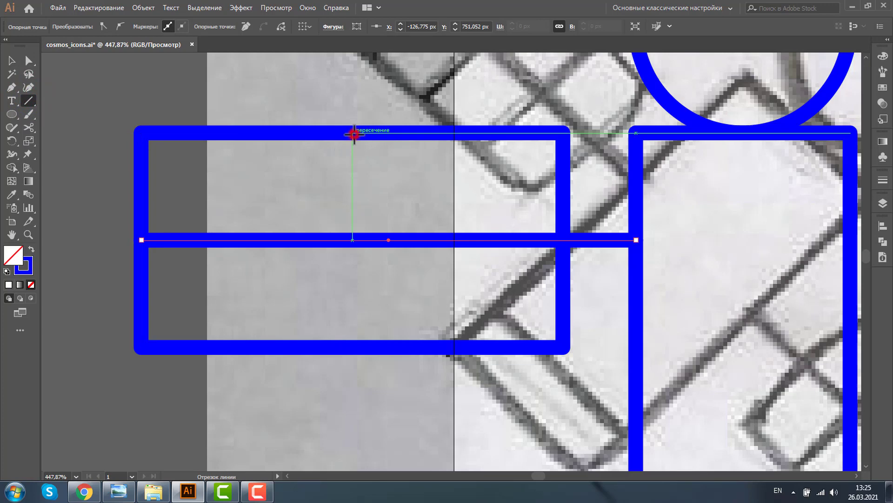
{"action": "left_click_drag", "start_coordinate": [354, 134], "coordinate": [352, 347]}
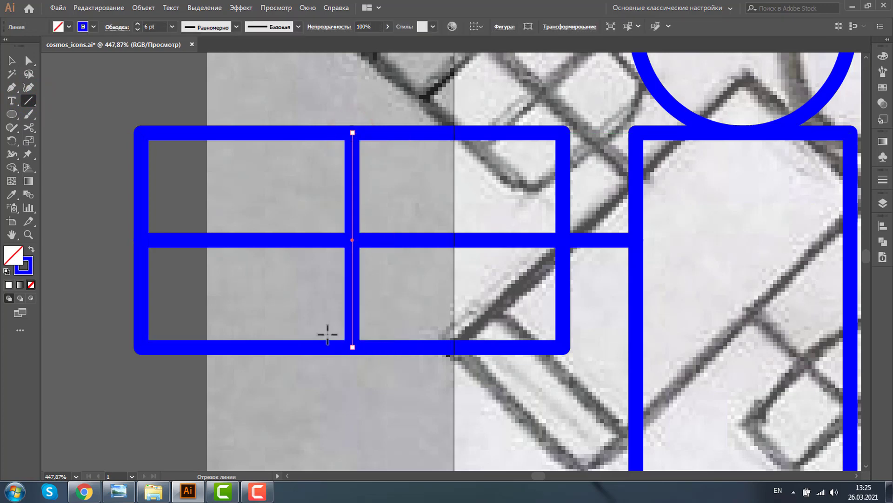
{"action": "left_click", "coordinate": [12, 60]}
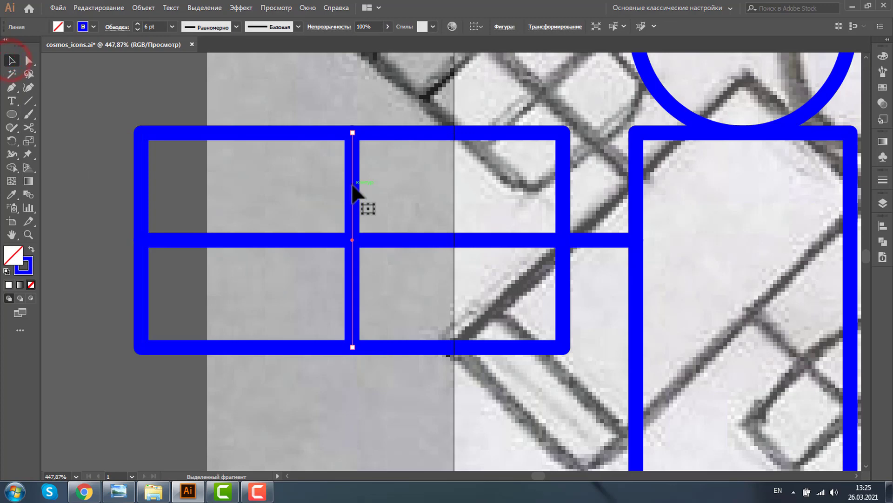
{"action": "mouse_move", "coordinate": [353, 185]}
{"action": "left_mouse_down"}
{"action": "mouse_move", "coordinate": [241, 184]}
{"action": "mouse_move", "coordinate": [242, 193]}
{"action": "left_mouse_up"}
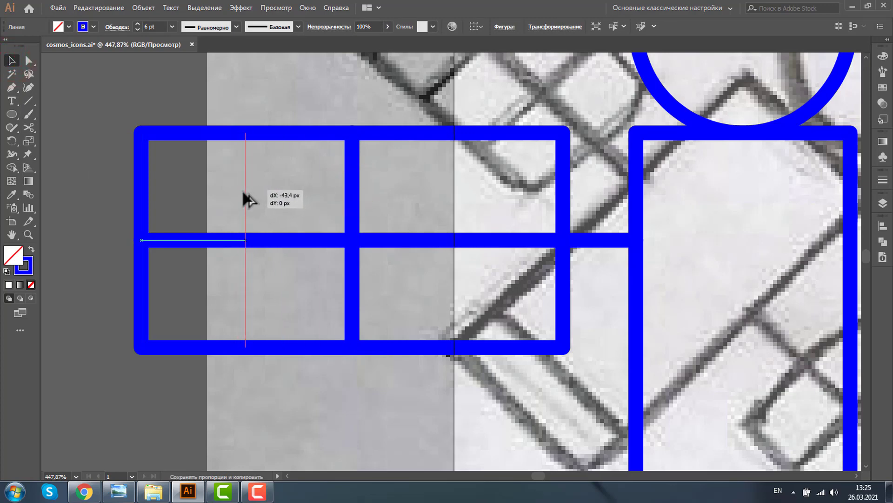
{"action": "left_click_drag", "start_coordinate": [242, 192], "coordinate": [457, 202]}
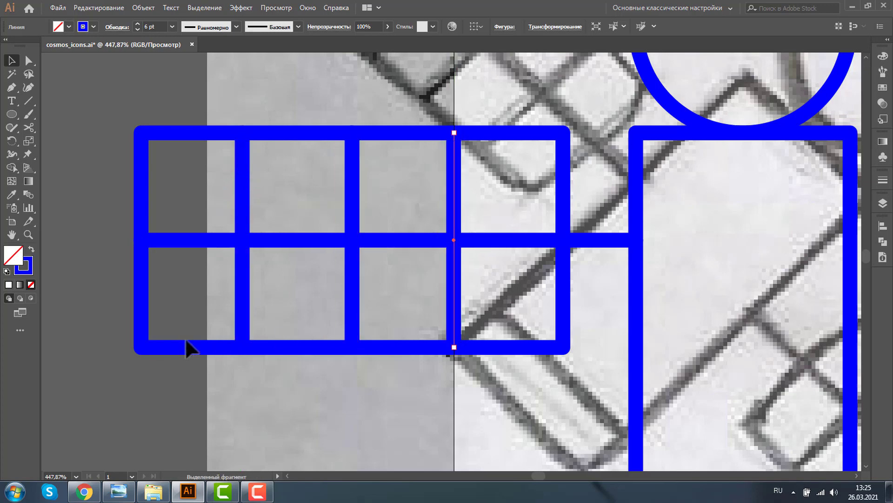
Step: Group the outer dividers and distribute all three evenly with the Align panel
{"action": "left_click", "coordinate": [243, 185], "text": "shift"}
{"action": "key", "text": "a"}
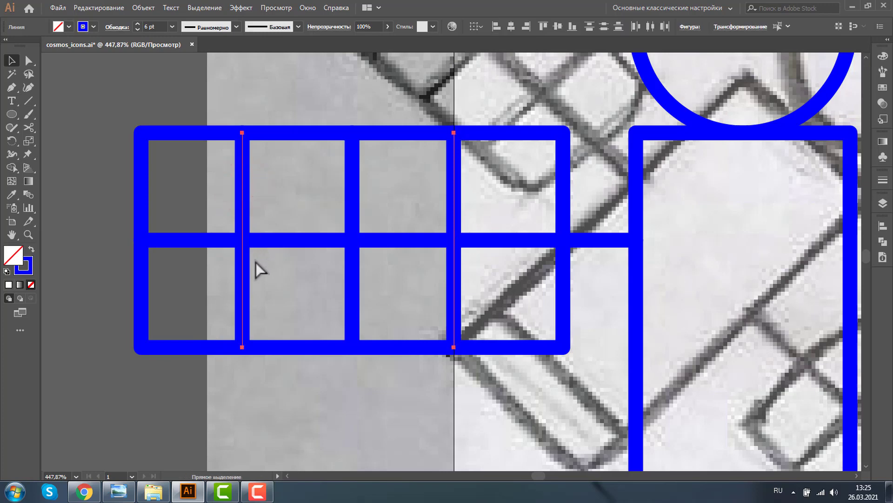
{"action": "key", "text": "ctrl+g"}
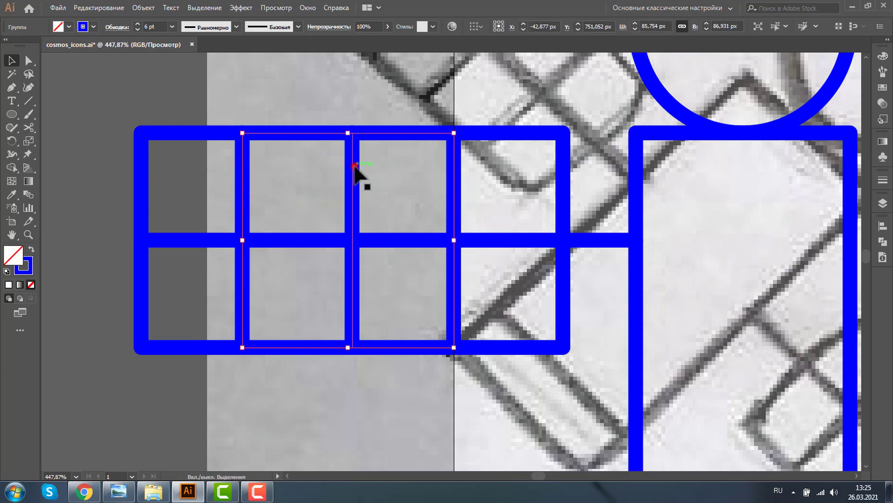
{"action": "left_click", "coordinate": [352, 164], "text": "shift"}
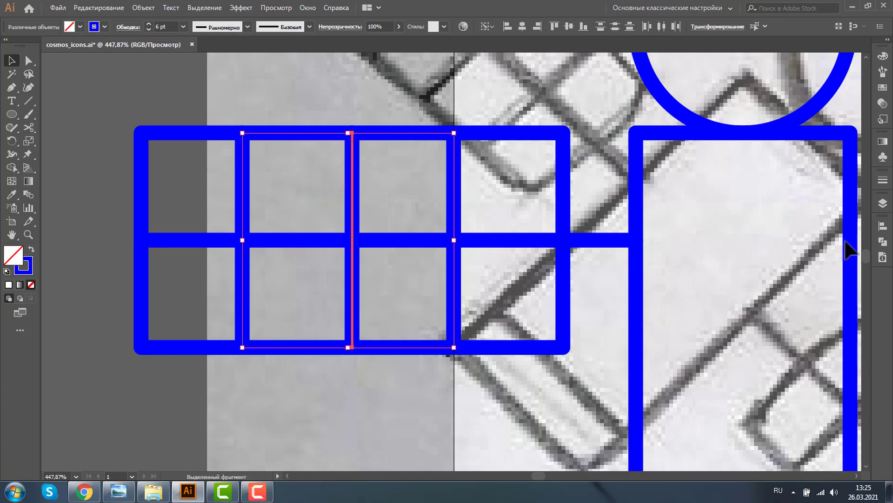
{"action": "left_click", "coordinate": [880, 226]}
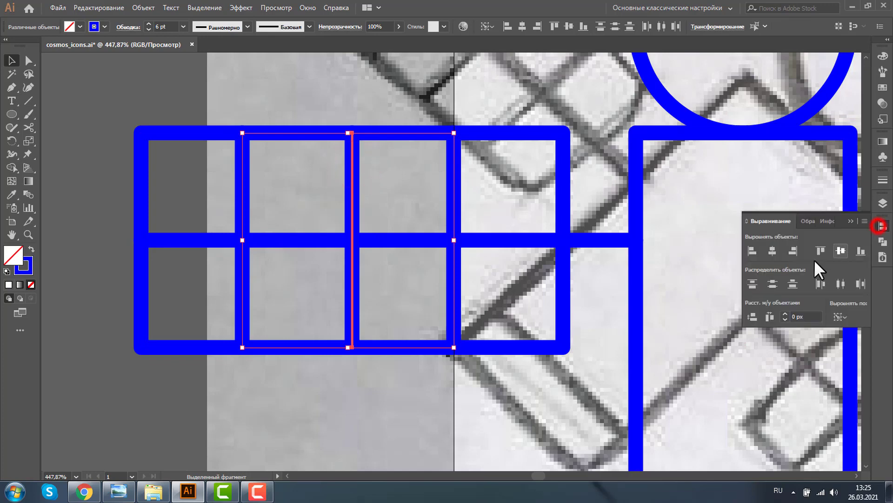
{"action": "left_click", "coordinate": [772, 249]}
{"action": "left_click", "coordinate": [272, 404]}
{"action": "left_click", "coordinate": [28, 234]}
Step: Group all the pieces of the left solar panel grid
{"action": "left_click", "coordinate": [515, 244], "text": "alt"}
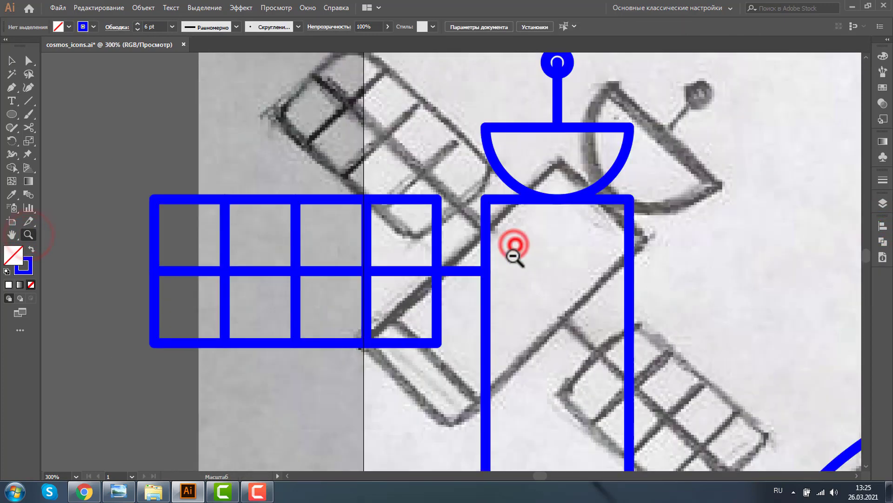
{"action": "left_click", "coordinate": [364, 244], "text": "alt"}
{"action": "left_click", "coordinate": [431, 271], "text": "alt"}
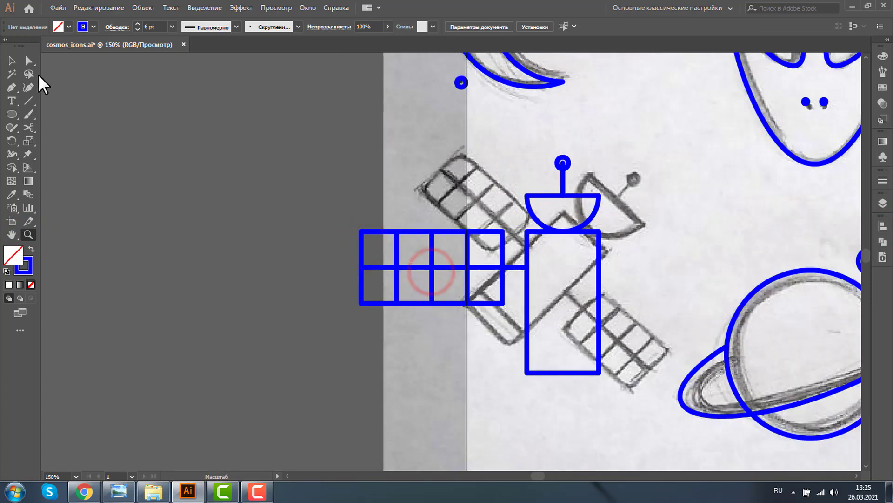
{"action": "left_click", "coordinate": [11, 60]}
{"action": "left_click_drag", "start_coordinate": [299, 193], "coordinate": [490, 324]}
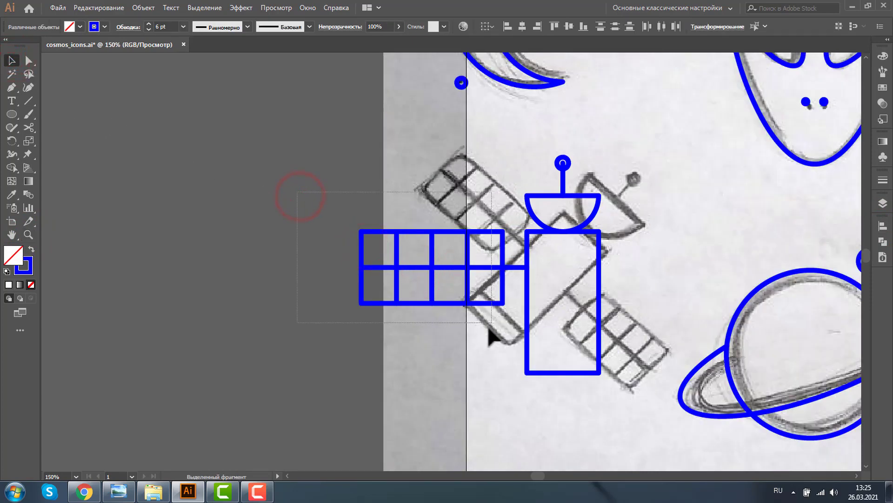
{"action": "key", "text": "ctrl+g"}
Step: Reflect a vertical copy of the panel and place it right of the satellite body
{"action": "right_click", "coordinate": [433, 247]}
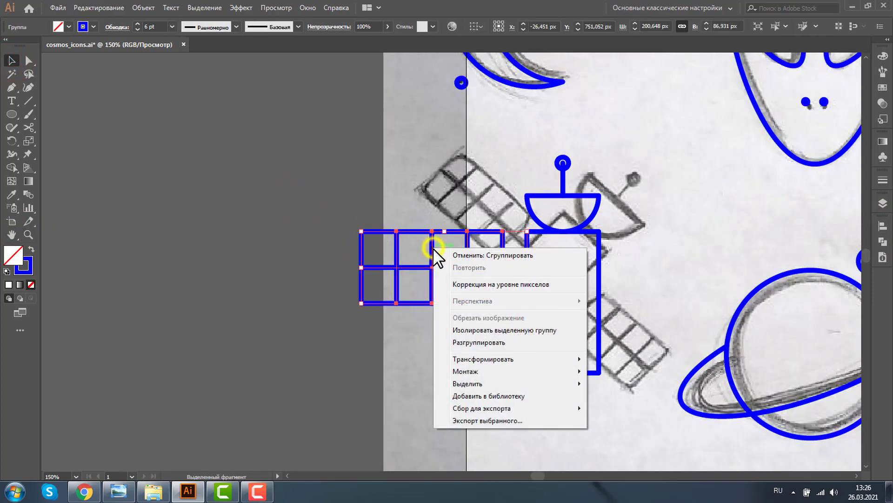
{"action": "mouse_move", "coordinate": [483, 359]}
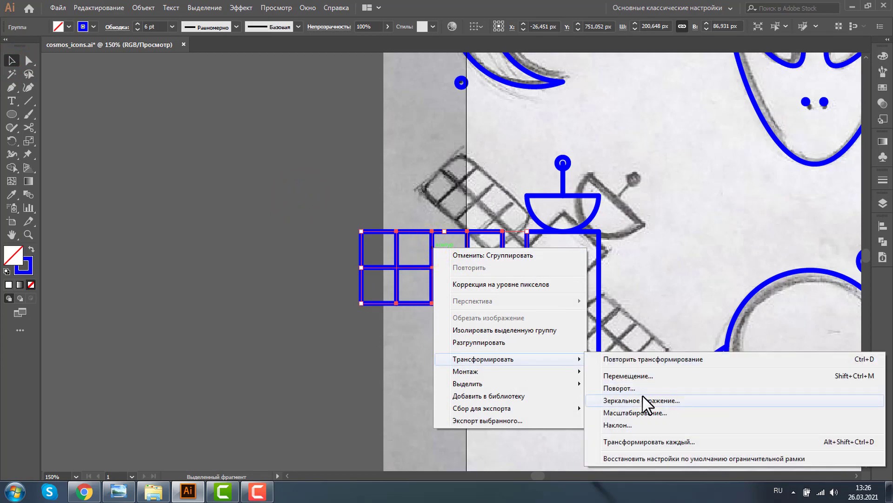
{"action": "left_click", "coordinate": [640, 401]}
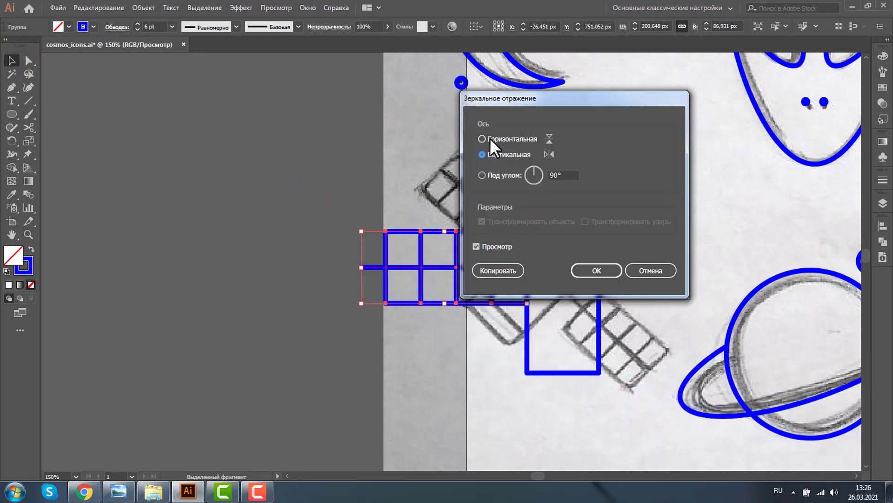
{"action": "left_click", "coordinate": [486, 271]}
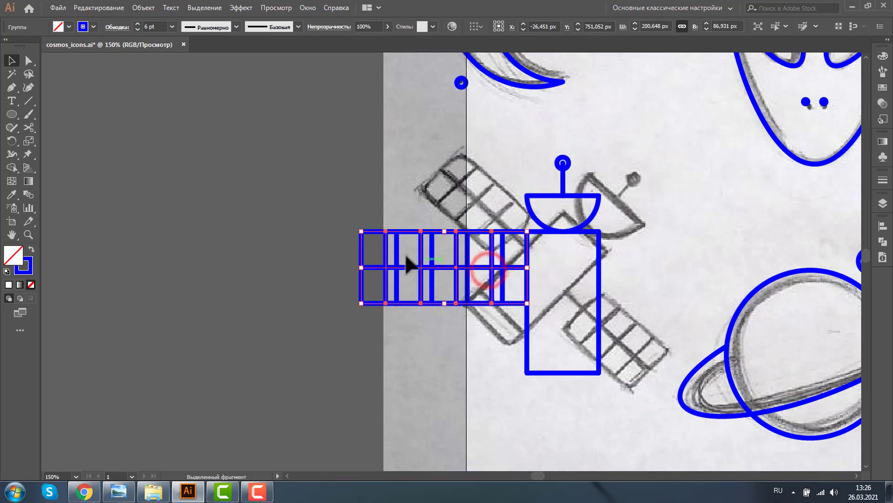
{"action": "mouse_move", "coordinate": [388, 250]}
{"action": "left_mouse_down"}
{"action": "mouse_move", "coordinate": [633, 265]}
{"action": "mouse_move", "coordinate": [624, 247]}
{"action": "left_mouse_up"}
{"action": "left_click", "coordinate": [636, 200]}
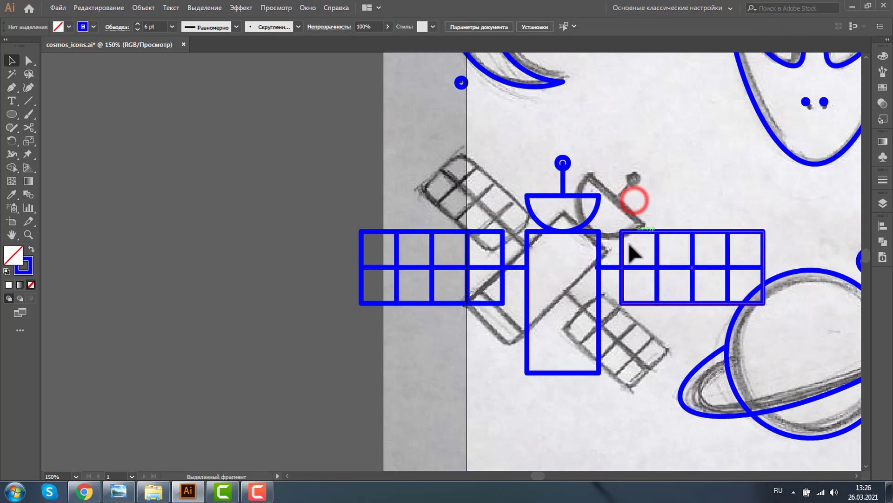
{"action": "left_click", "coordinate": [29, 234]}
Step: Nudge the right solar panel flush against its connector line
{"action": "left_click_drag", "start_coordinate": [561, 249], "coordinate": [679, 298]}
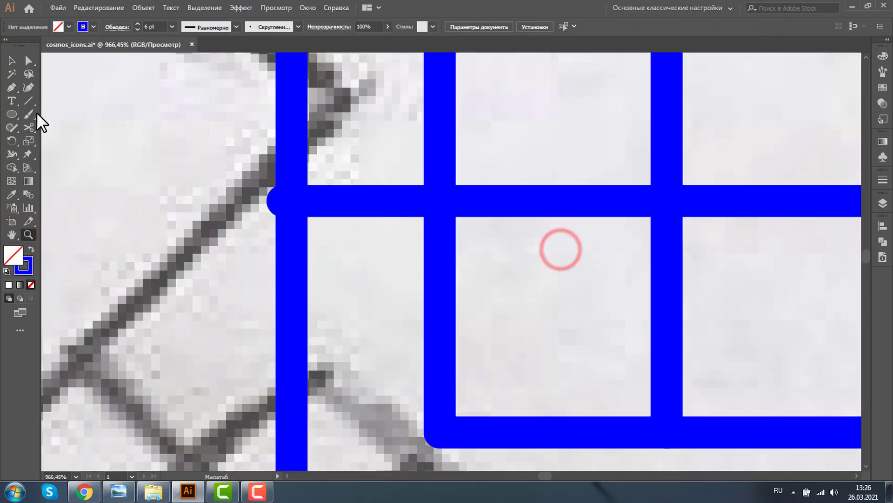
{"action": "left_click", "coordinate": [12, 60]}
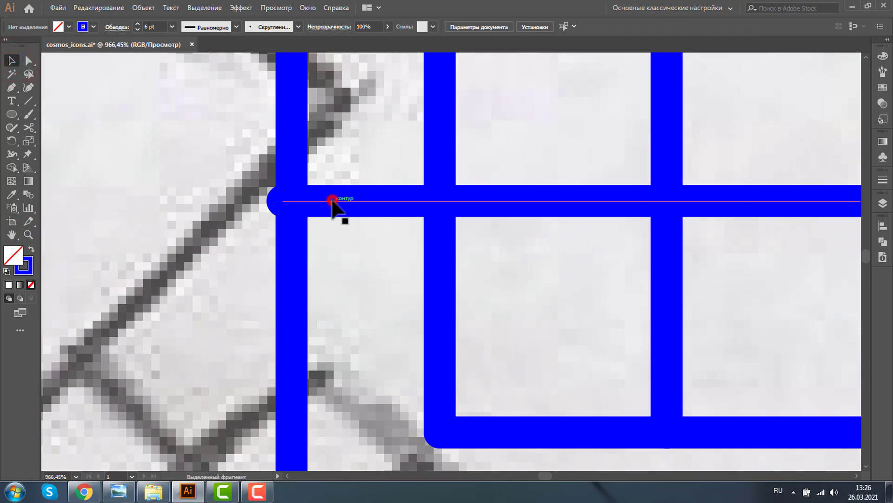
{"action": "left_click_drag", "start_coordinate": [331, 200], "coordinate": [345, 206]}
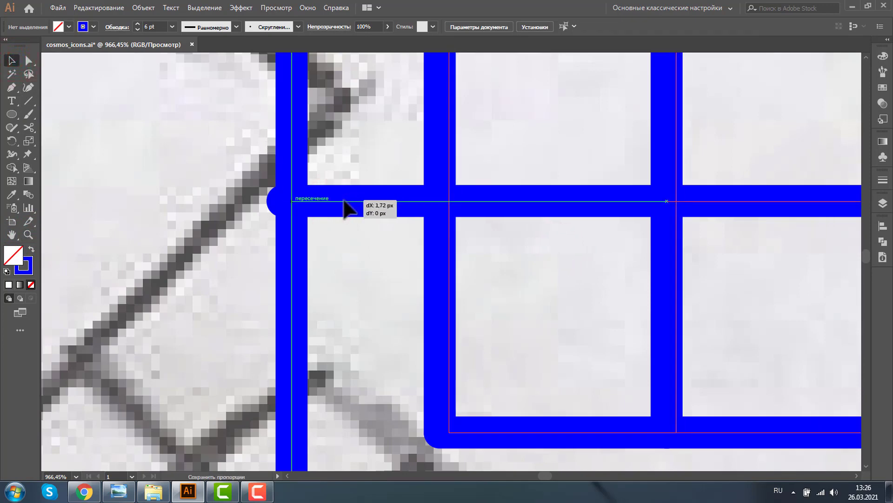
{"action": "left_click_drag", "start_coordinate": [658, 148], "coordinate": [658, 148]}
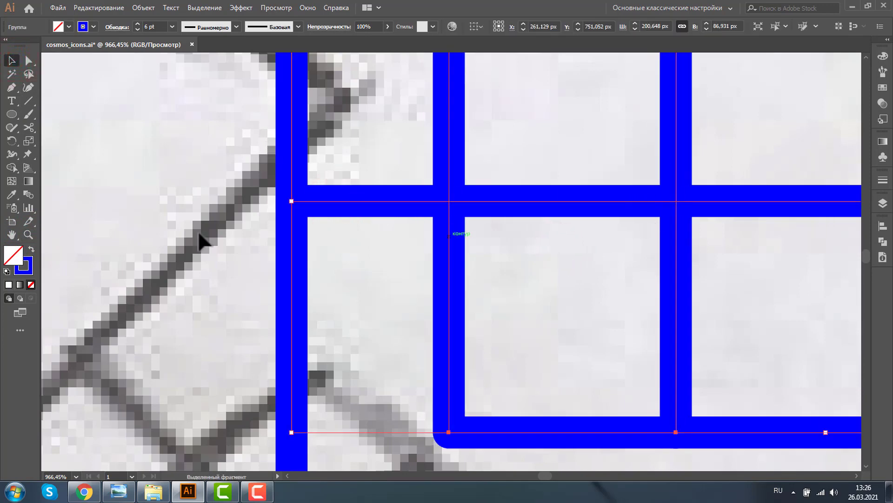
{"action": "left_click", "coordinate": [29, 234]}
{"action": "left_click", "coordinate": [430, 250], "text": "alt"}
{"action": "left_click", "coordinate": [488, 273], "text": "alt"}
{"action": "left_click", "coordinate": [512, 309], "text": "alt"}
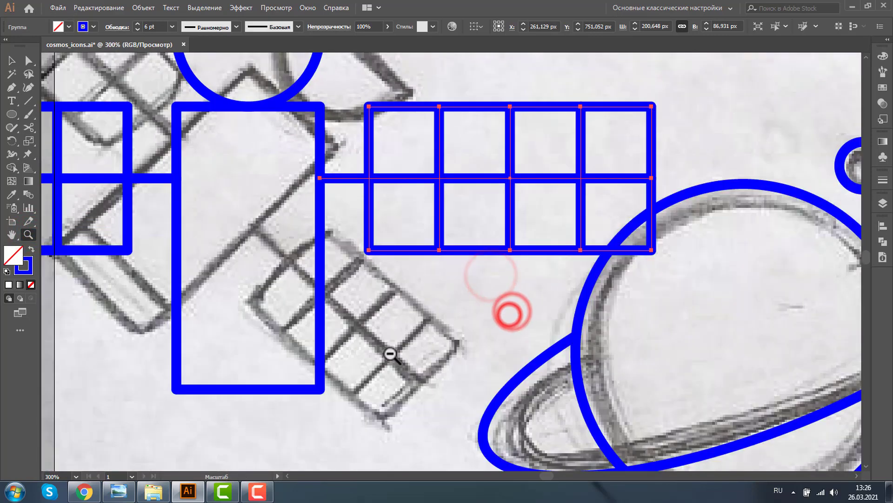
{"action": "left_click", "coordinate": [391, 355], "text": "alt"}
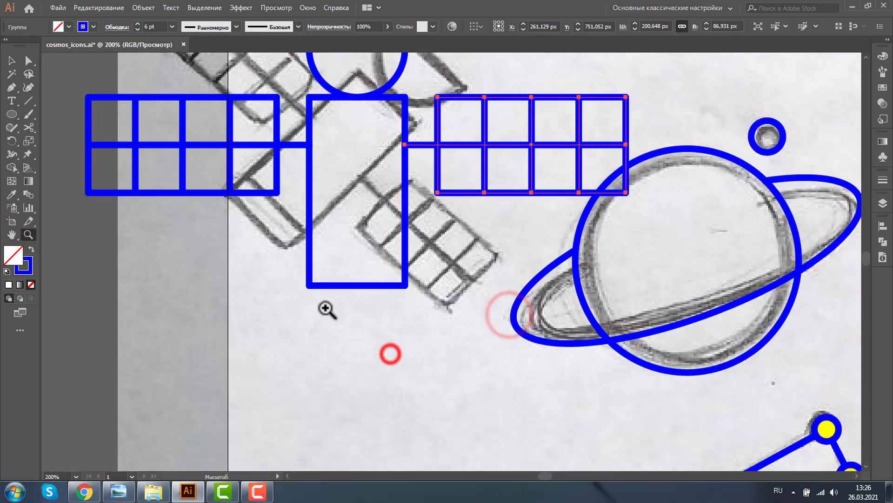
Step: Draw a horizontal line across the lower part of the satellite body
{"action": "left_click", "coordinate": [29, 101]}
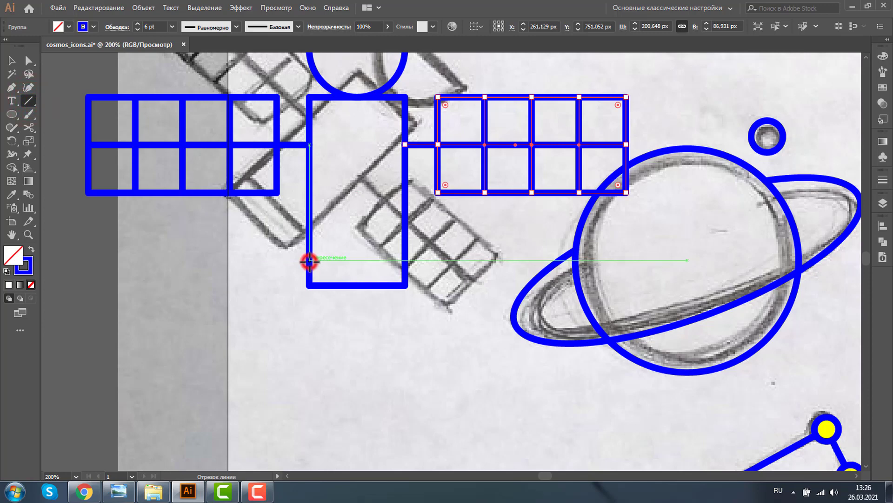
{"action": "left_click_drag", "start_coordinate": [309, 261], "coordinate": [405, 259]}
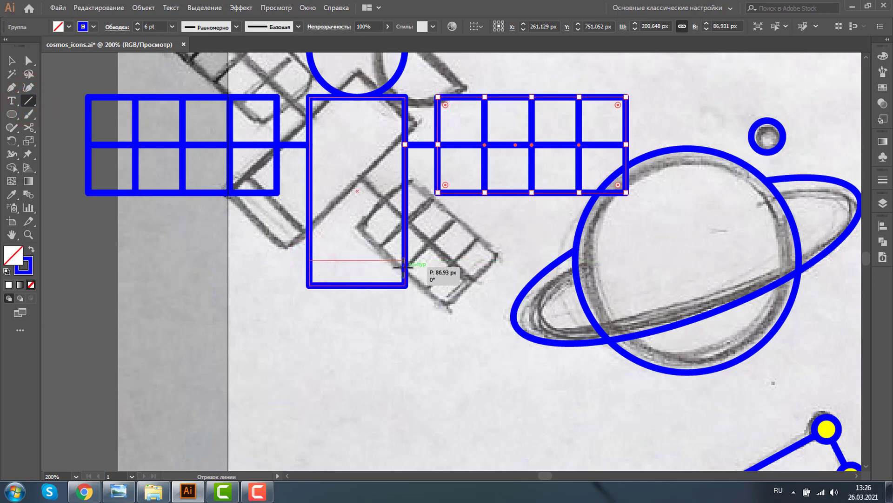
{"action": "left_click", "coordinate": [28, 234]}
{"action": "left_click", "coordinate": [398, 225], "text": "alt"}
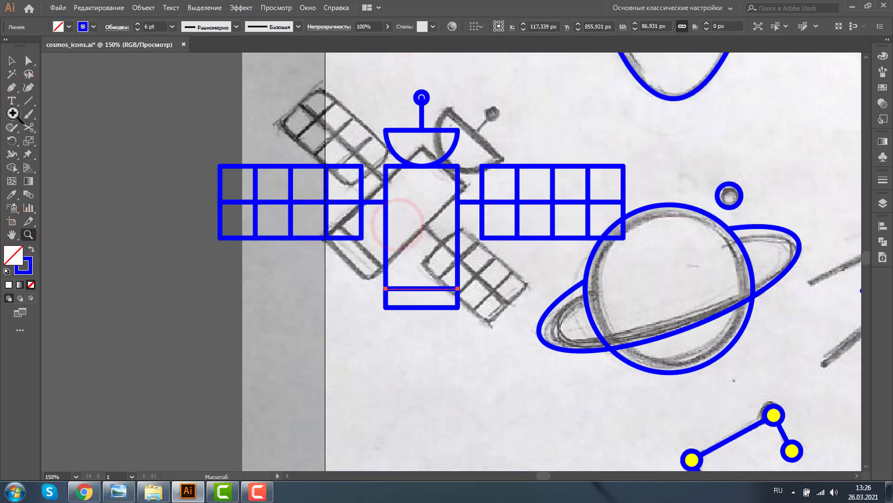
{"action": "left_click", "coordinate": [12, 61]}
{"action": "left_click_drag", "start_coordinate": [320, 91], "coordinate": [506, 330]}
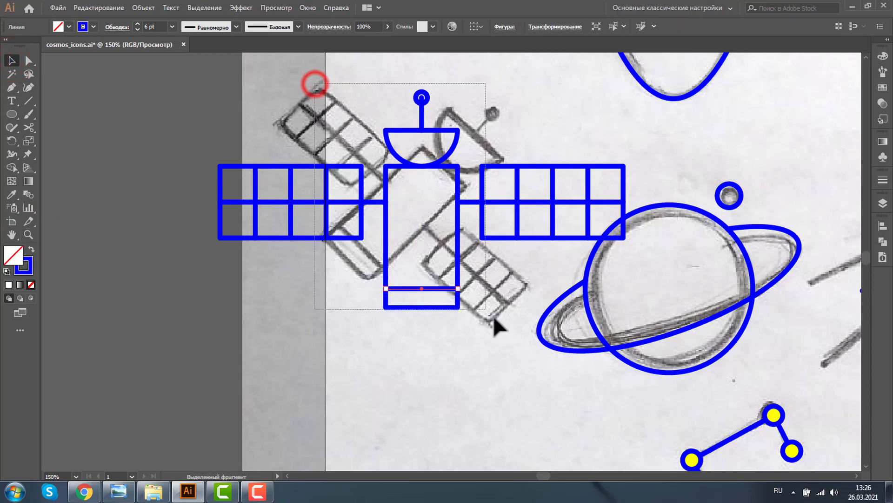
{"action": "key", "text": "ctrl+g"}
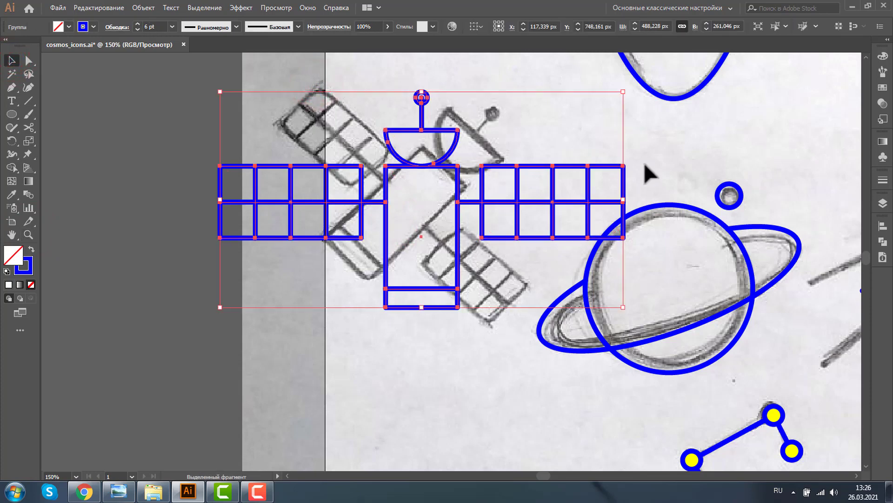
{"action": "right_click", "coordinate": [531, 163]}
{"action": "mouse_move", "coordinate": [582, 276]}
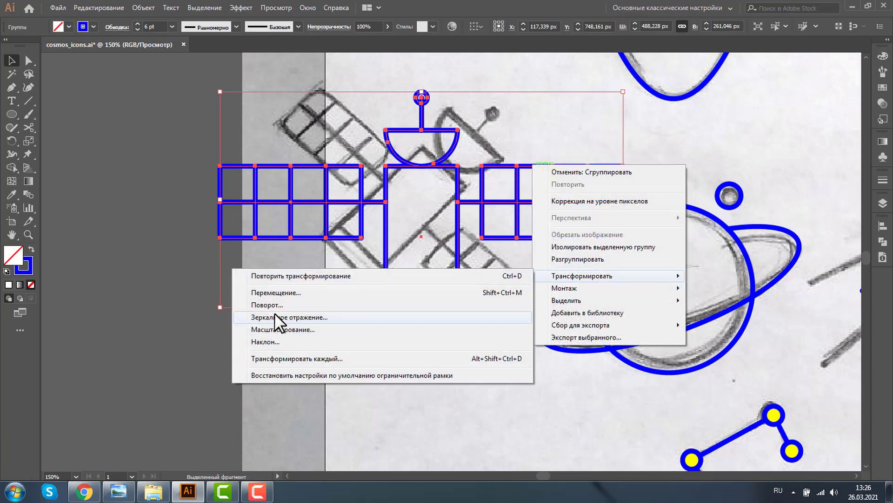
{"action": "left_click", "coordinate": [272, 305]}
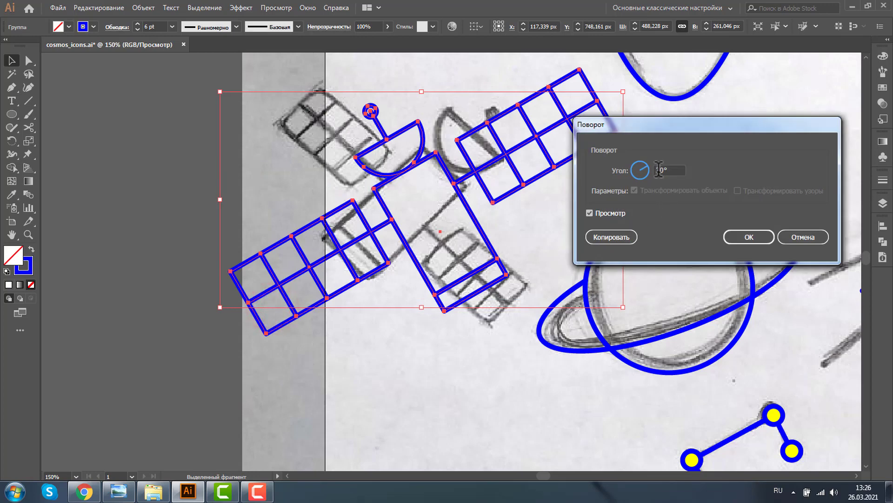
{"action": "type", "text": "-"}
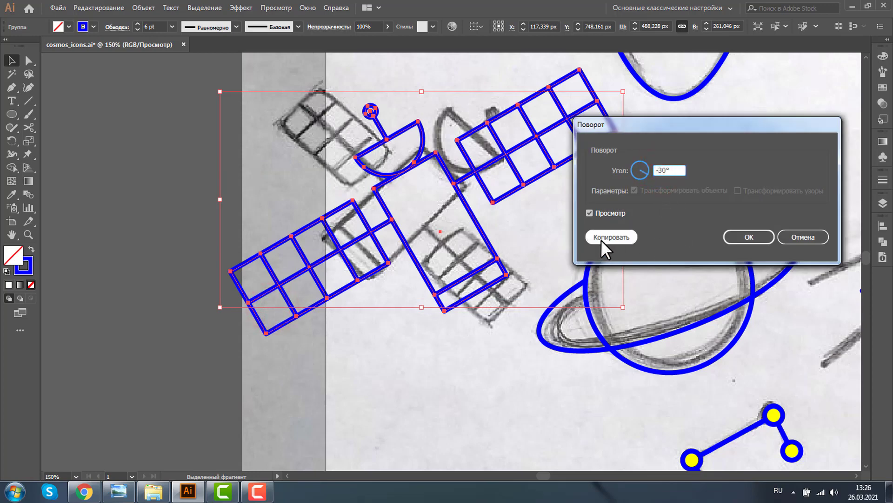
{"action": "left_click", "coordinate": [728, 233]}
{"action": "key", "text": "ctrl+z"}
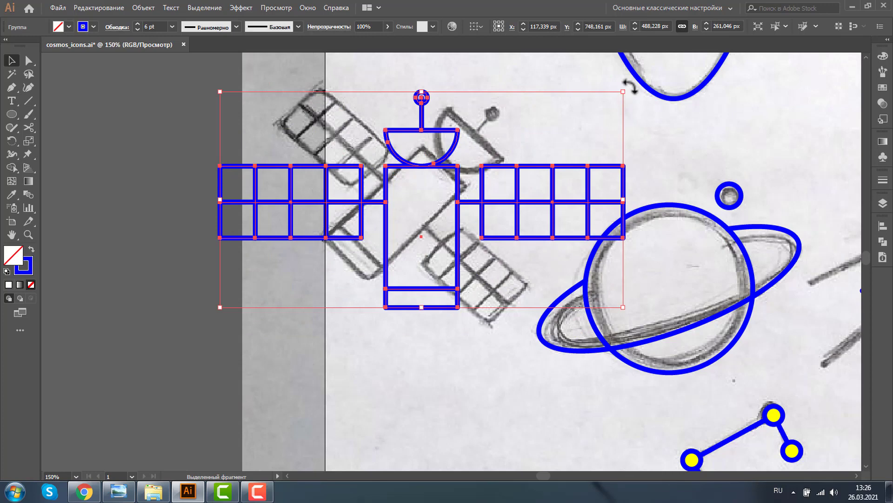
{"action": "left_click_drag", "start_coordinate": [629, 86], "coordinate": [618, 215]}
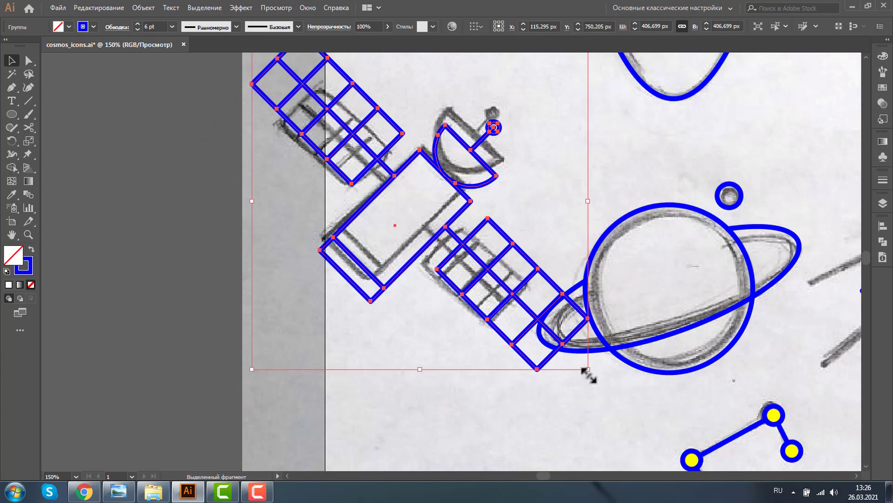
{"action": "left_click_drag", "start_coordinate": [586, 371], "coordinate": [538, 319]}
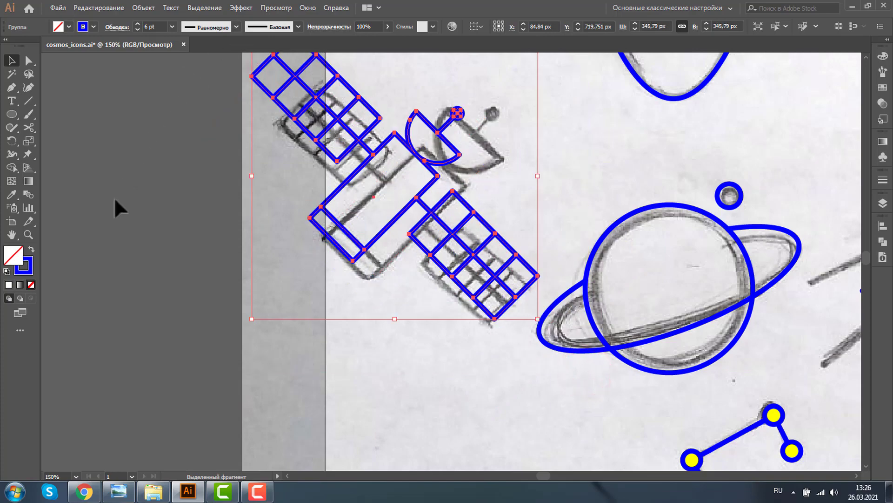
{"action": "left_click", "coordinate": [30, 235]}
{"action": "left_click", "coordinate": [443, 212], "text": "alt"}
{"action": "left_click", "coordinate": [668, 212], "text": "alt"}
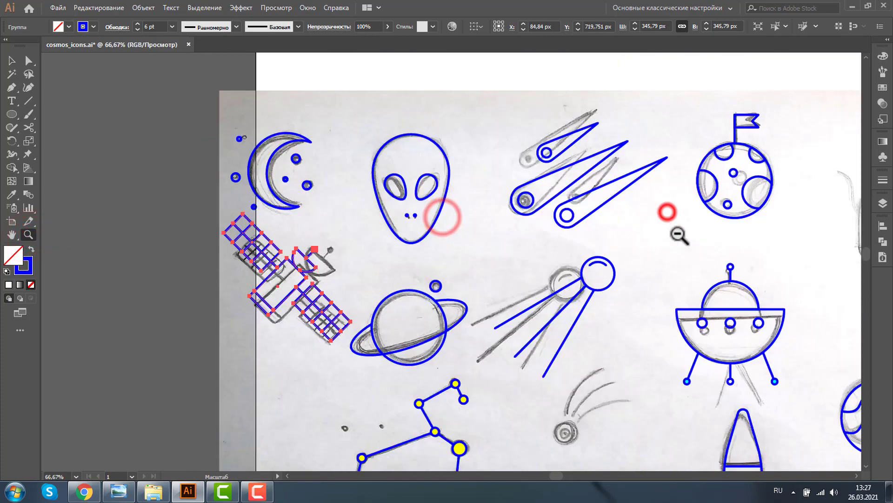
{"action": "left_click", "coordinate": [678, 239], "text": "alt"}
Step: Draw a circle over the helmet visor and scale a copy outward as the outer ring
{"action": "left_click_drag", "start_coordinate": [560, 182], "coordinate": [660, 334]}
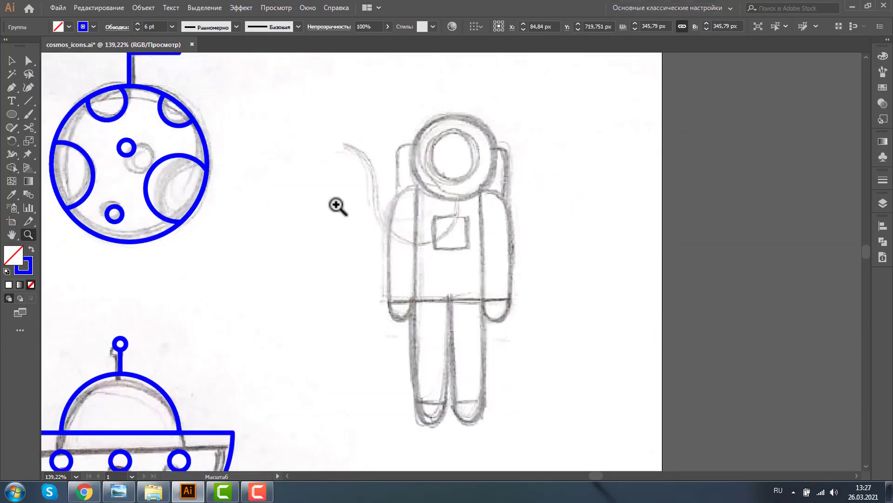
{"action": "key", "text": "l"}
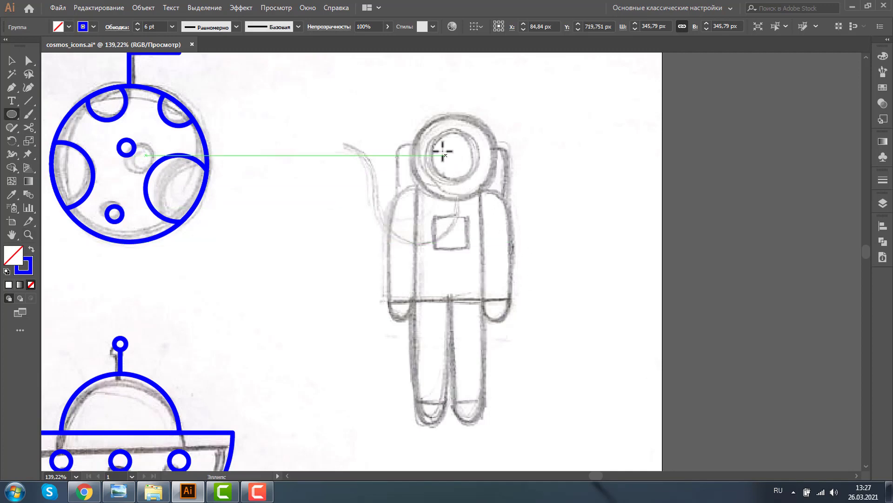
{"action": "left_click_drag", "start_coordinate": [440, 142], "coordinate": [479, 181]}
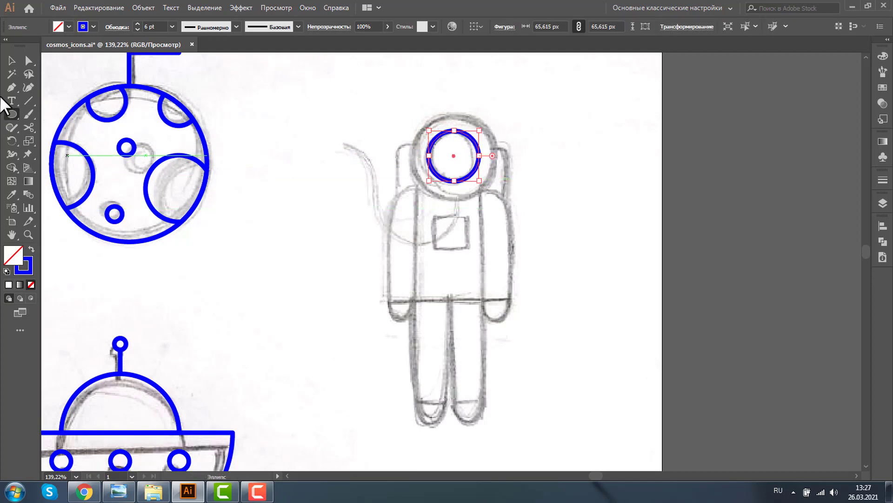
{"action": "left_click", "coordinate": [12, 61]}
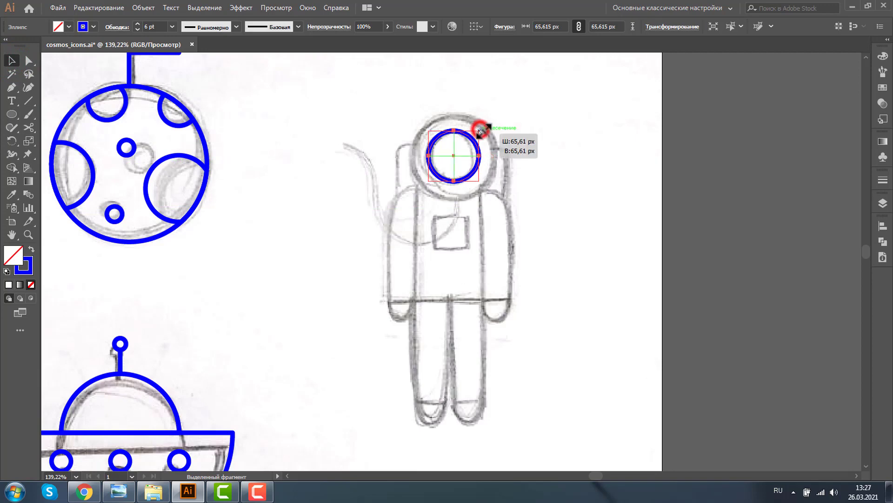
{"action": "left_click_drag", "start_coordinate": [482, 129], "coordinate": [501, 110]}
{"action": "left_click", "coordinate": [540, 149]}
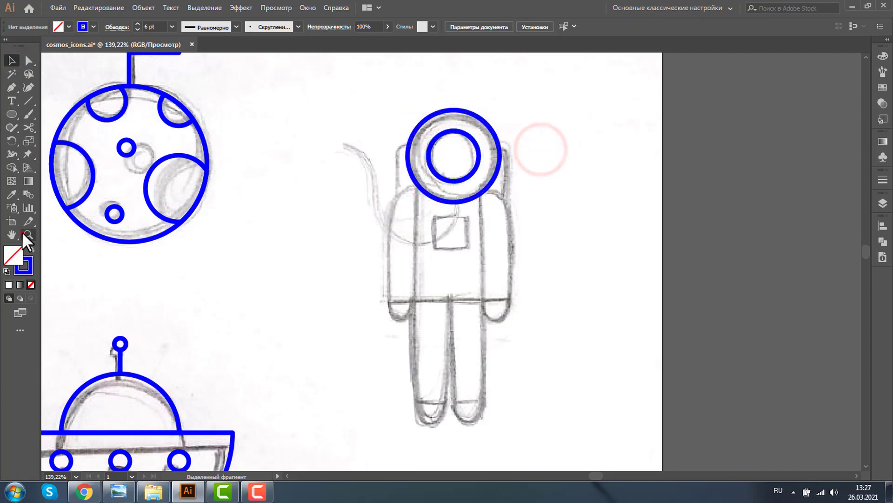
Step: Shrink the outer helmet ring to about 106.2 px to fit the sketch
{"action": "left_click", "coordinate": [28, 234]}
{"action": "left_click_drag", "start_coordinate": [388, 100], "coordinate": [541, 228]}
{"action": "left_click", "coordinate": [11, 60]}
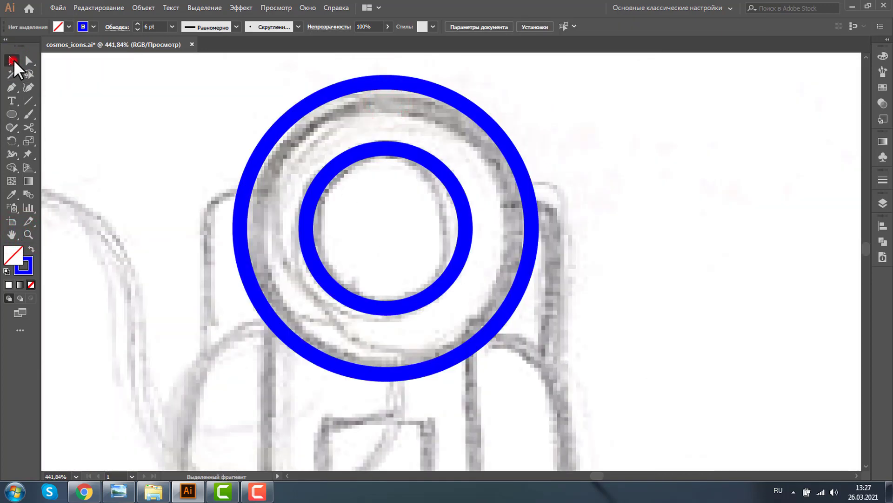
{"action": "left_click", "coordinate": [448, 97]}
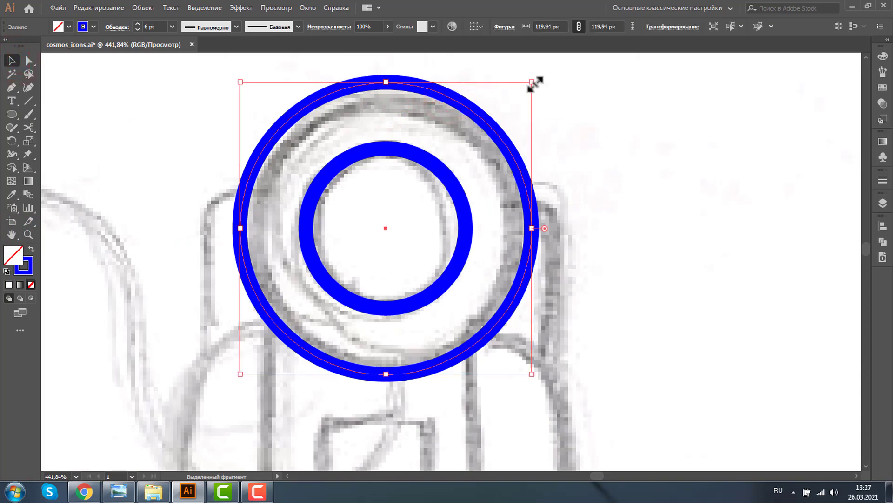
{"action": "left_click_drag", "start_coordinate": [532, 82], "coordinate": [514, 108]}
{"action": "left_click", "coordinate": [28, 234]}
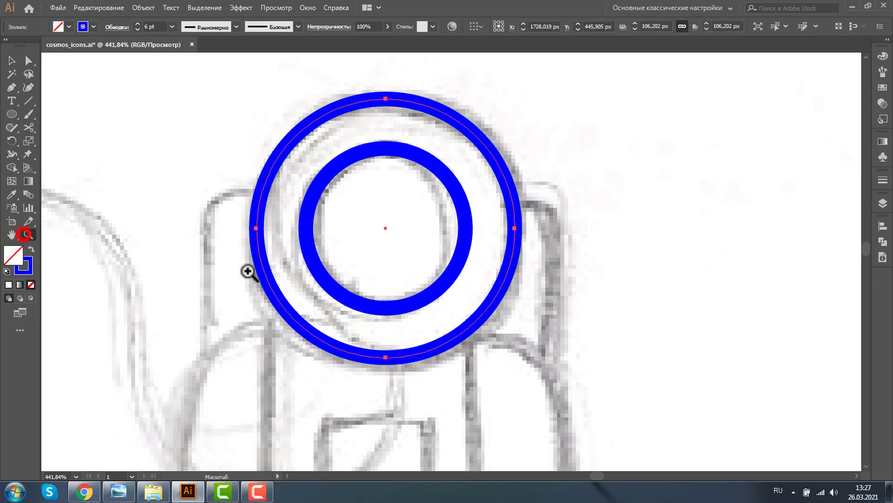
{"action": "left_click", "coordinate": [419, 283], "text": "alt"}
{"action": "left_click", "coordinate": [484, 330], "text": "alt"}
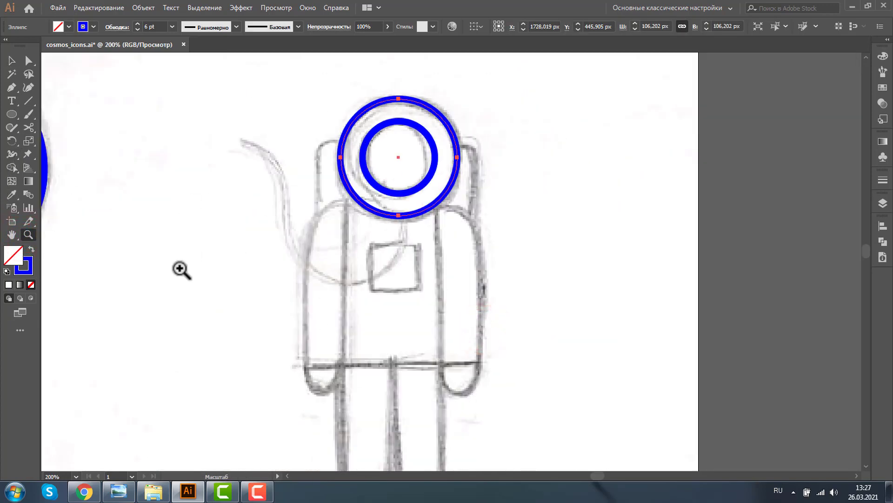
Step: Draw the torso rectangle, stretching it down and up to meet the helmet
{"action": "key", "text": "m"}
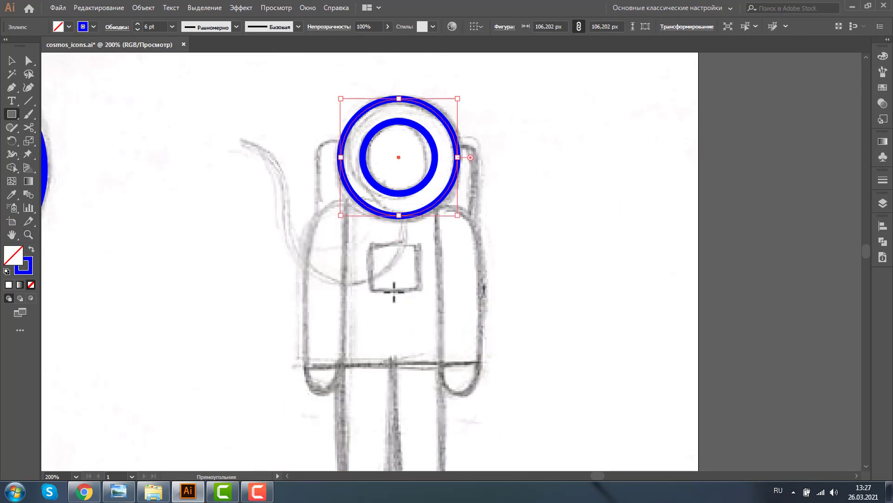
{"action": "left_click_drag", "start_coordinate": [398, 286], "coordinate": [483, 330]}
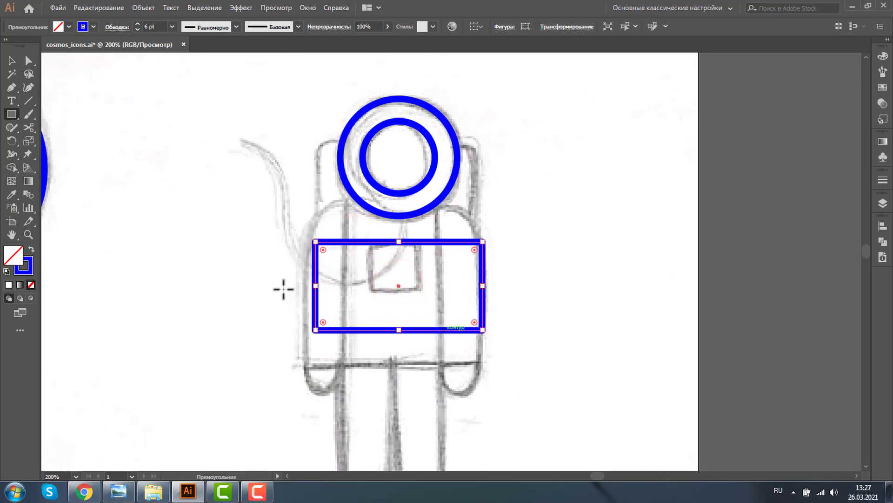
{"action": "left_click", "coordinate": [11, 61]}
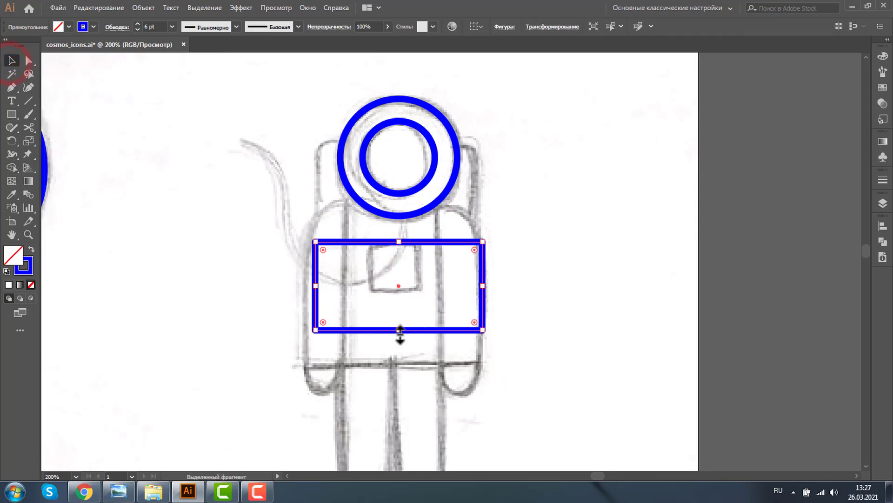
{"action": "left_click_drag", "start_coordinate": [399, 331], "coordinate": [401, 363]}
{"action": "left_click_drag", "start_coordinate": [403, 225], "coordinate": [399, 193]}
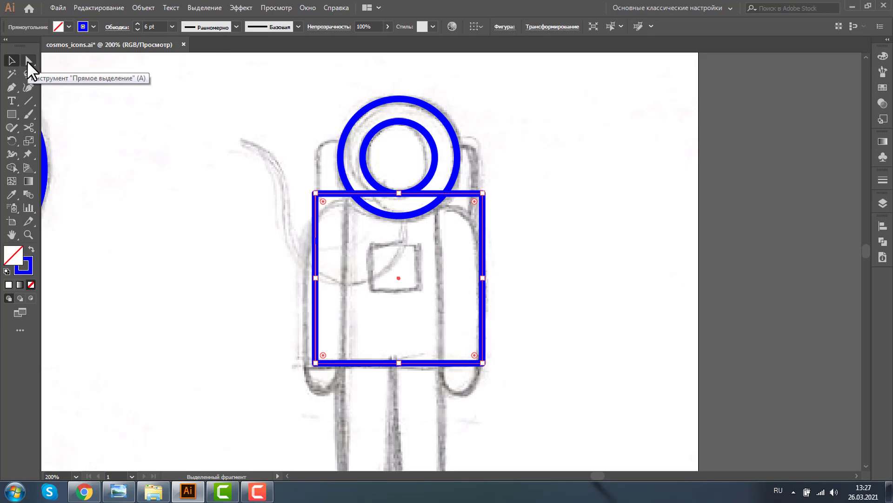
Step: Round the torso's top corners to about 44 px to form shoulders
{"action": "left_click", "coordinate": [28, 60]}
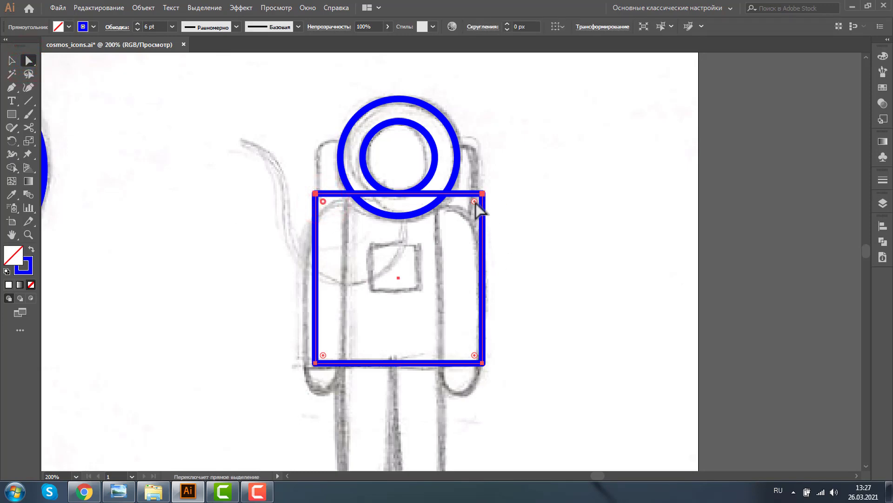
{"action": "left_click_drag", "start_coordinate": [476, 203], "coordinate": [449, 267]}
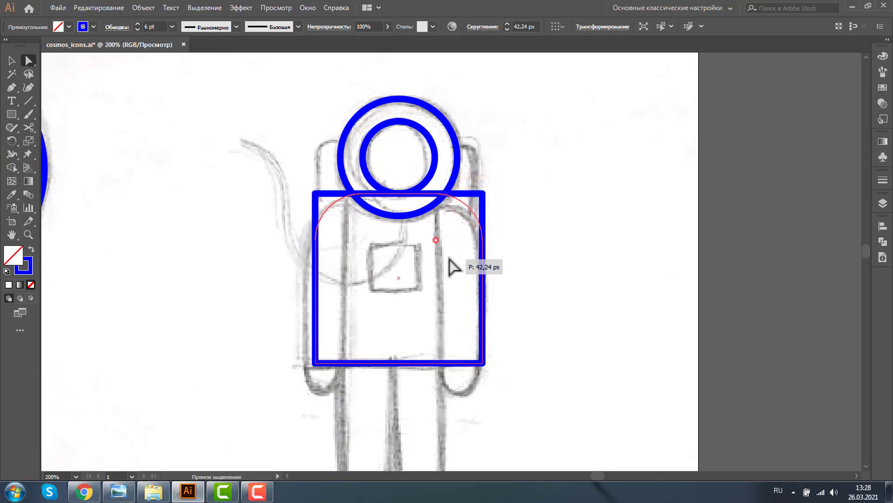
{"action": "left_click_drag", "start_coordinate": [449, 267], "coordinate": [451, 263]}
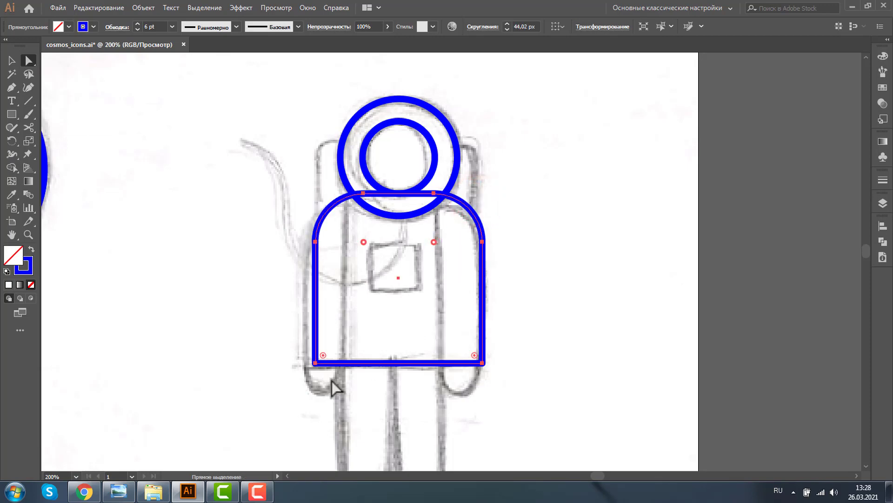
{"action": "left_click", "coordinate": [28, 235]}
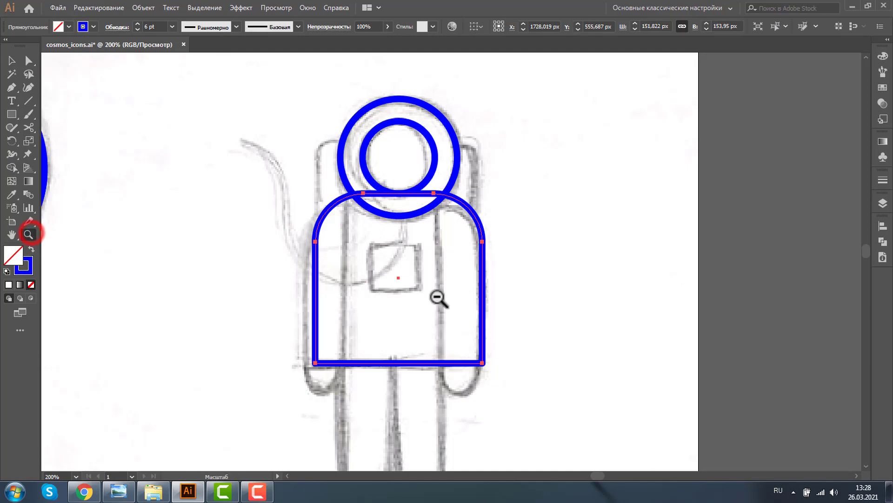
{"action": "left_click", "coordinate": [438, 297], "text": "alt"}
{"action": "left_click", "coordinate": [463, 303], "text": "alt"}
Step: Copy and shrink the UFO half-circle below the torso, then draw a roughly 29 × 35 px rectangle
{"action": "left_click", "coordinate": [11, 62]}
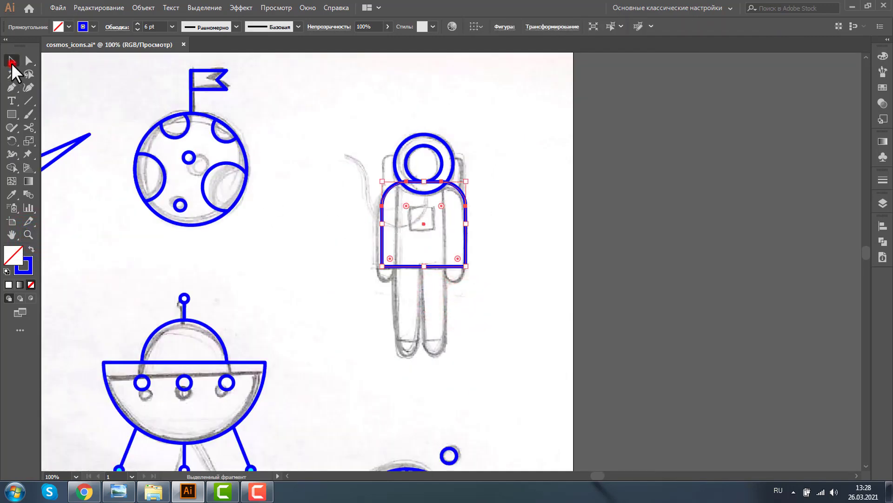
{"action": "mouse_move", "coordinate": [201, 325]}
{"action": "left_mouse_down"}
{"action": "mouse_move", "coordinate": [332, 259]}
{"action": "mouse_move", "coordinate": [283, 294]}
{"action": "mouse_move", "coordinate": [378, 283]}
{"action": "mouse_move", "coordinate": [372, 153]}
{"action": "mouse_move", "coordinate": [190, 266]}
{"action": "left_mouse_up"}
{"action": "left_click", "coordinate": [28, 235]}
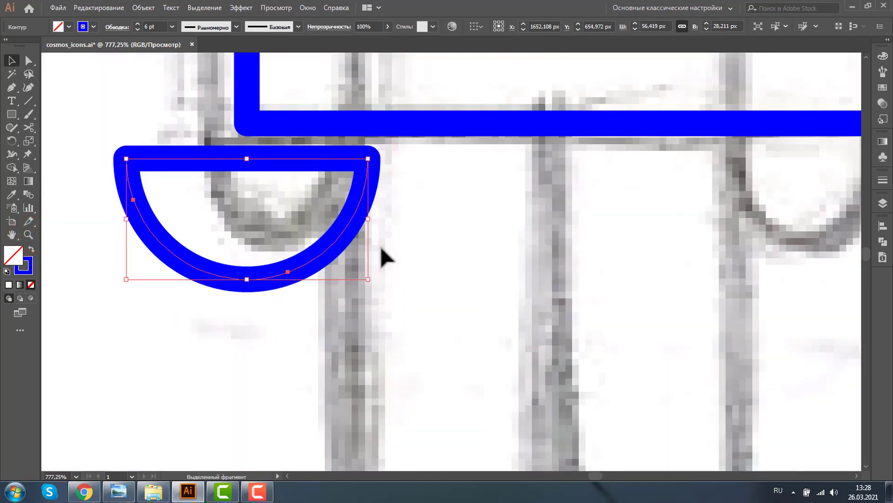
{"action": "left_click_drag", "start_coordinate": [370, 282], "coordinate": [320, 256]}
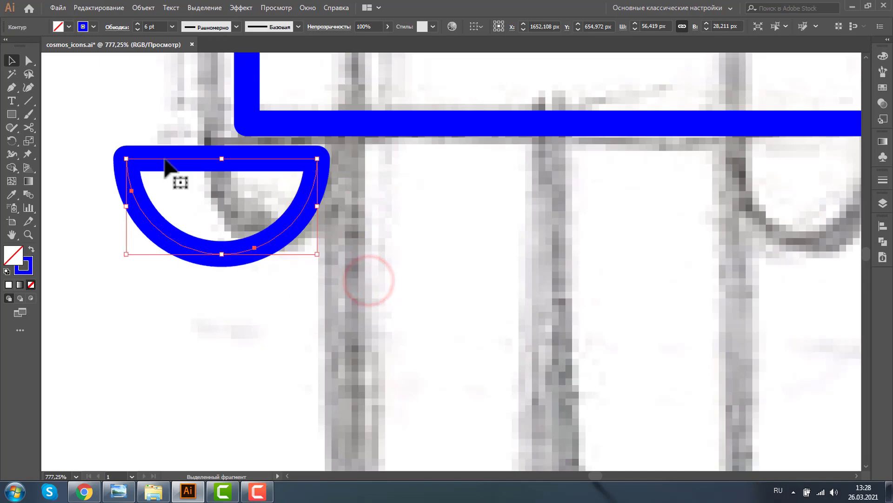
{"action": "mouse_move", "coordinate": [154, 157]}
{"action": "left_mouse_down"}
{"action": "mouse_move", "coordinate": [279, 153]}
{"action": "mouse_move", "coordinate": [276, 132]}
{"action": "left_mouse_up"}
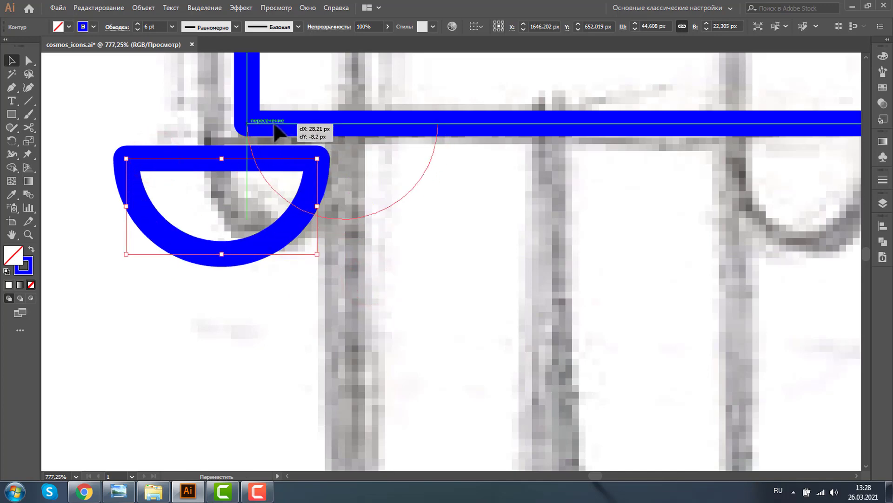
{"action": "left_click_drag", "start_coordinate": [269, 145], "coordinate": [204, 276]}
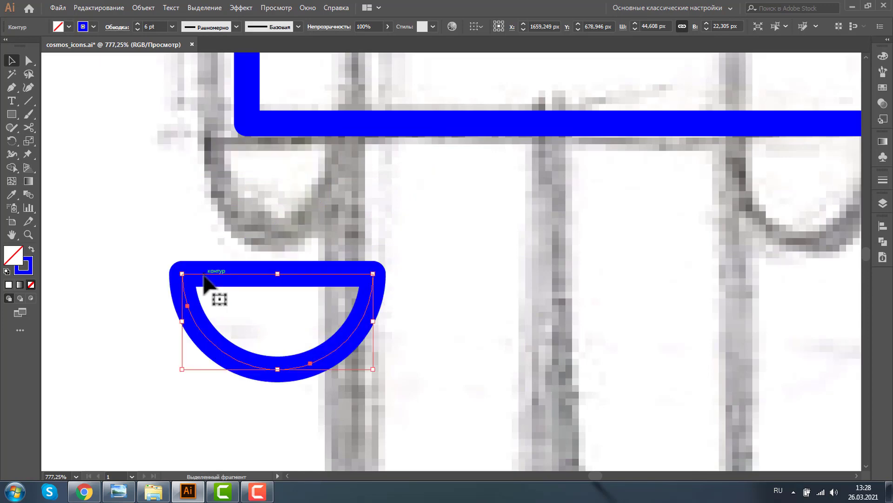
{"action": "left_click", "coordinate": [13, 113]}
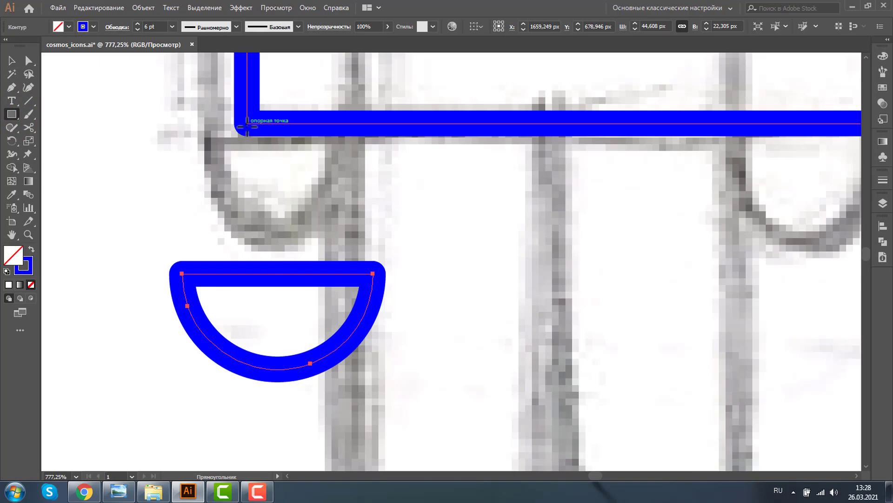
{"action": "mouse_move", "coordinate": [247, 125]}
{"action": "left_mouse_down"}
{"action": "mouse_move", "coordinate": [381, 257]}
{"action": "mouse_move", "coordinate": [371, 275]}
{"action": "left_mouse_up"}
Step: Round the small rectangle's bottom corners into a U-shaped hand
{"action": "left_click", "coordinate": [29, 59]}
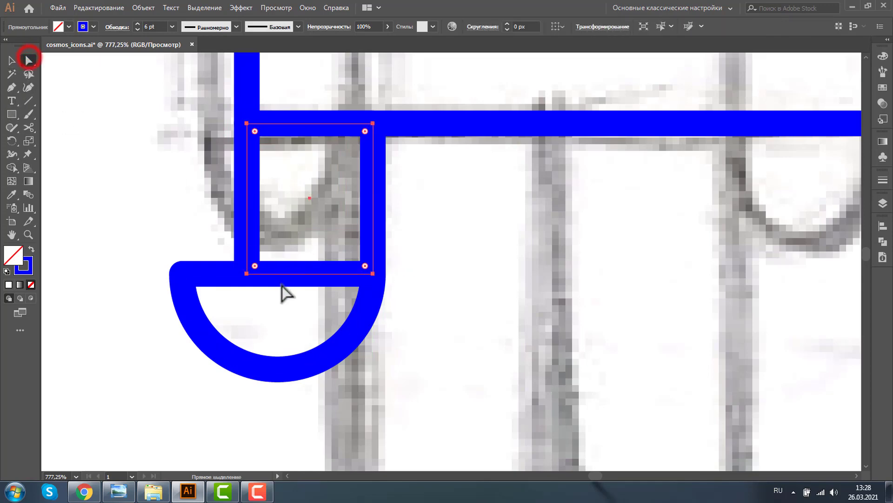
{"action": "left_click", "coordinate": [255, 267]}
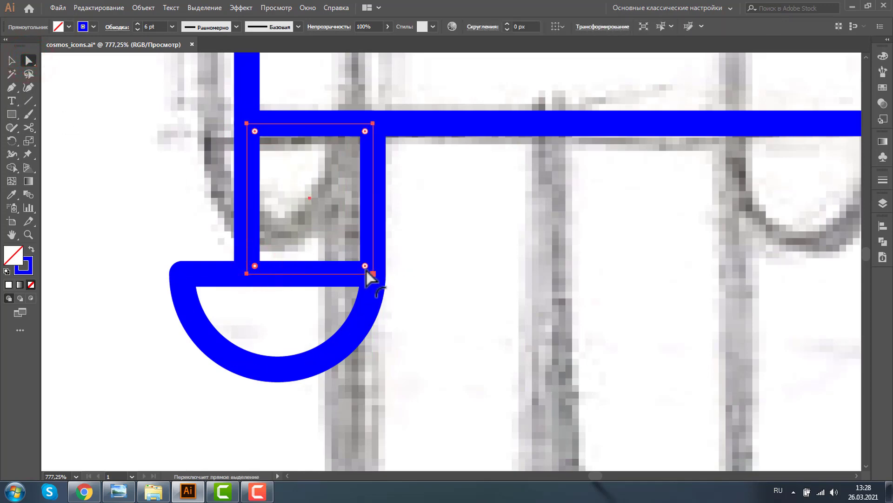
{"action": "left_click_drag", "start_coordinate": [367, 270], "coordinate": [270, 163]}
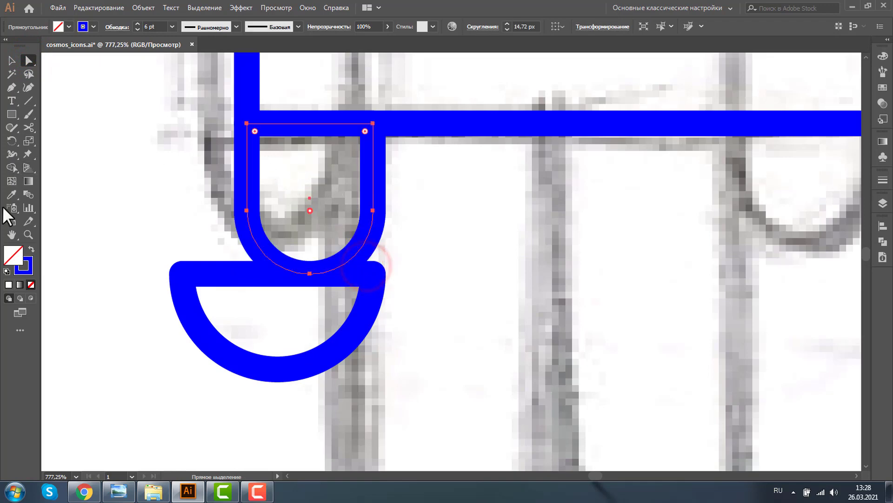
{"action": "left_click", "coordinate": [27, 234]}
{"action": "left_click", "coordinate": [389, 239], "text": "alt"}
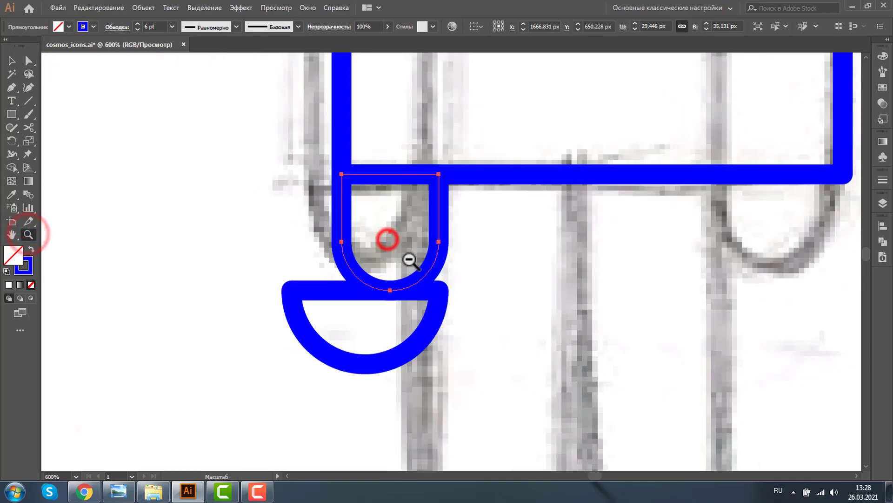
{"action": "left_click", "coordinate": [409, 258], "text": "alt"}
{"action": "left_click", "coordinate": [436, 296], "text": "alt"}
{"action": "left_click", "coordinate": [566, 302], "text": "alt"}
Step: Delete the leftover half-circle
{"action": "left_click", "coordinate": [11, 60]}
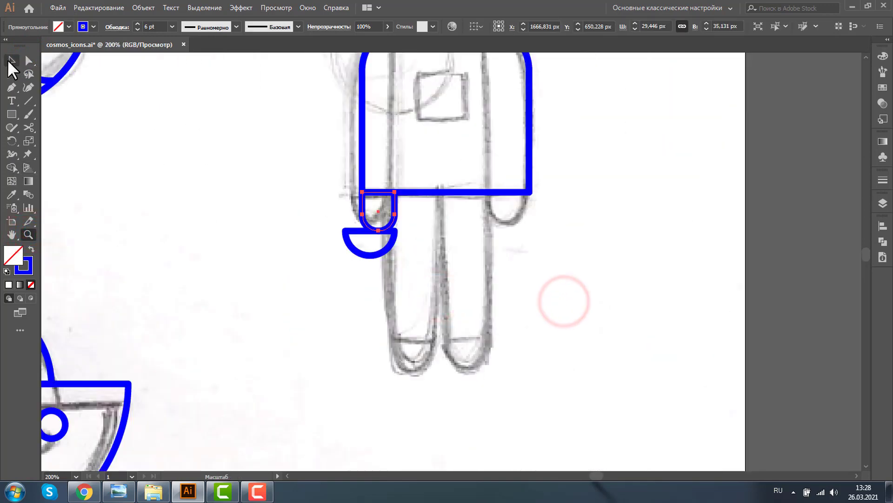
{"action": "left_click", "coordinate": [187, 267]}
{"action": "left_click", "coordinate": [371, 256]}
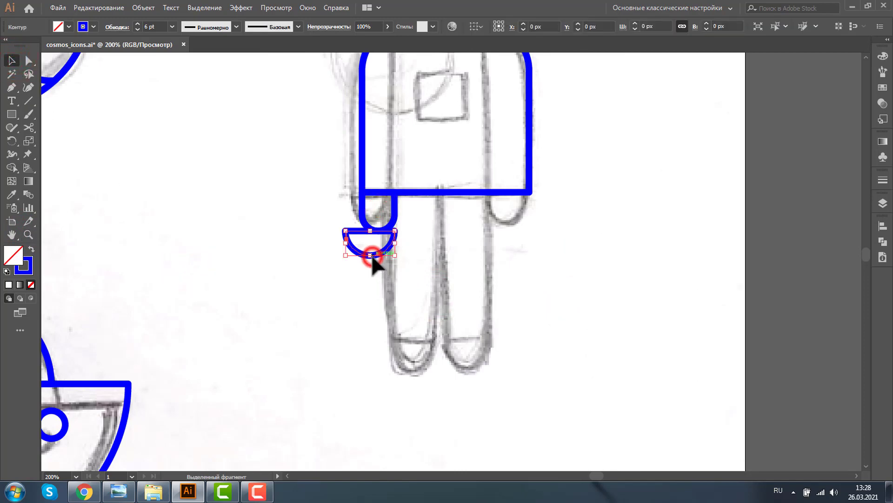
{"action": "key", "text": "Delete"}
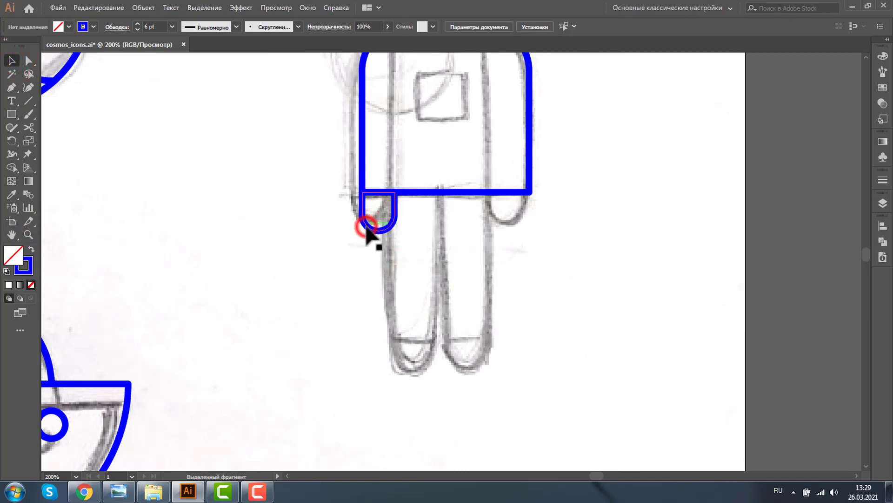
Step: Copy the U shape to the foot and stretch its top anchors up to the torso
{"action": "left_click_drag", "start_coordinate": [367, 228], "coordinate": [403, 368]}
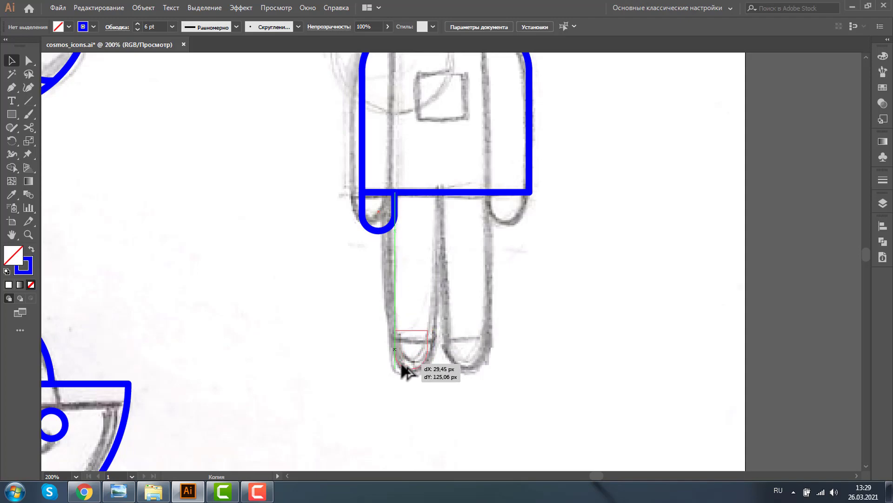
{"action": "left_click_drag", "start_coordinate": [403, 367], "coordinate": [404, 369]}
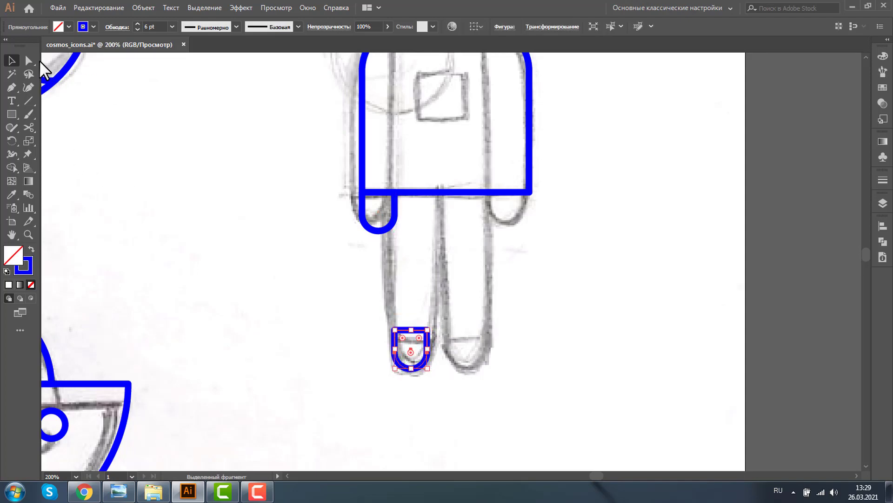
{"action": "left_click", "coordinate": [28, 60]}
{"action": "left_click", "coordinate": [394, 330]}
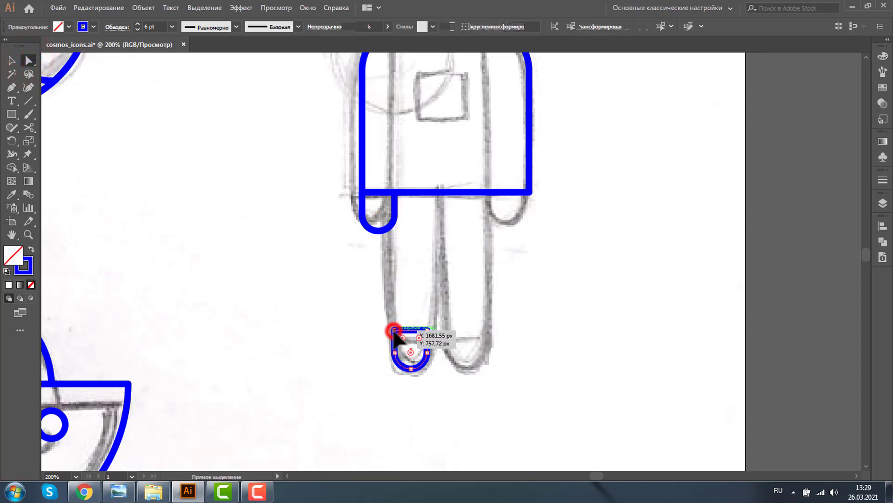
{"action": "left_click", "coordinate": [427, 329], "text": "shift"}
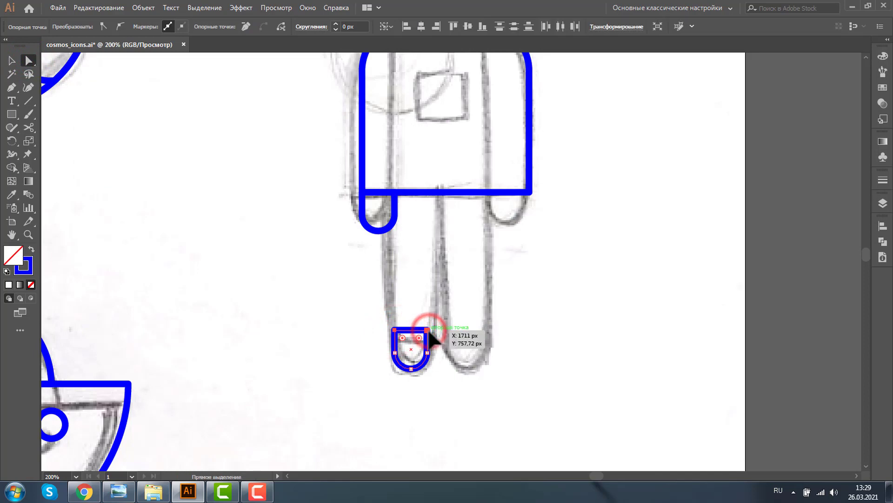
{"action": "left_click_drag", "start_coordinate": [429, 329], "coordinate": [437, 196]}
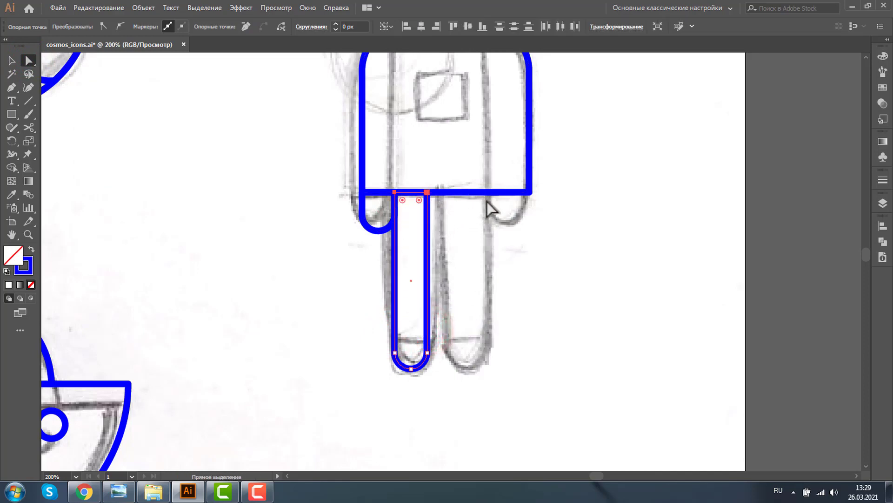
{"action": "left_click", "coordinate": [12, 60]}
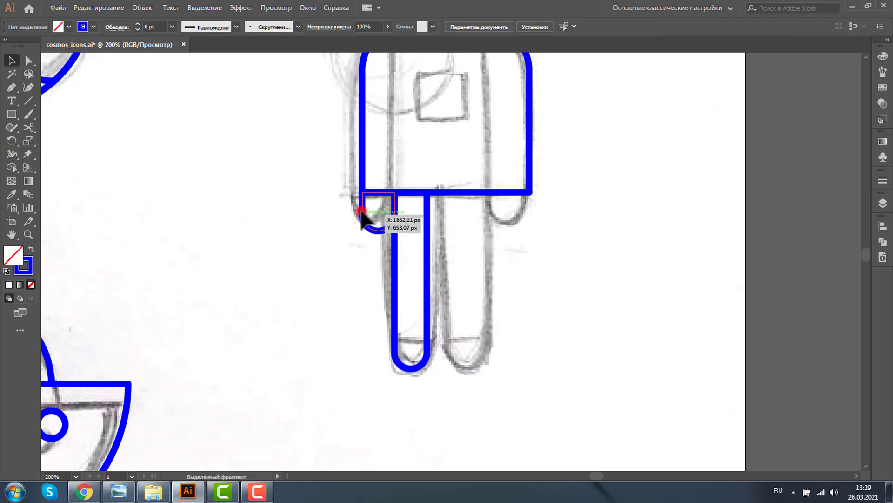
{"action": "left_click", "coordinate": [365, 207]}
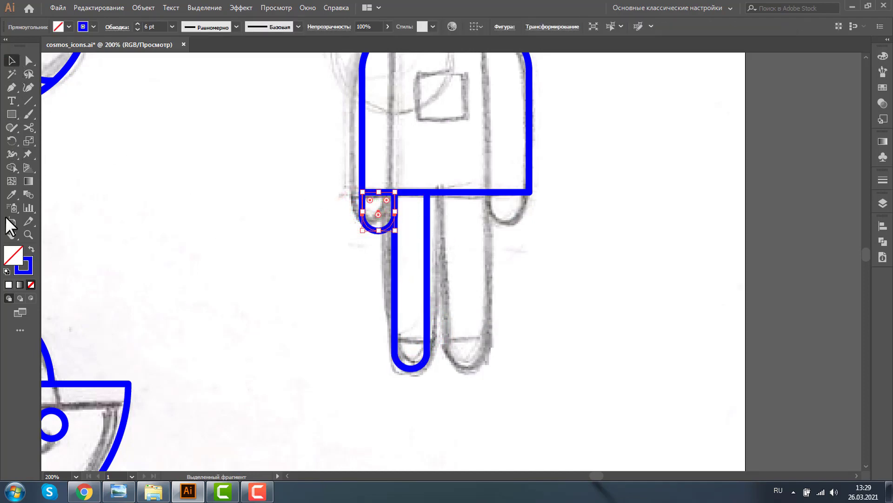
{"action": "left_click", "coordinate": [28, 234]}
Step: Shorten the left hand U shape from the bottom
{"action": "left_click_drag", "start_coordinate": [343, 170], "coordinate": [591, 260]}
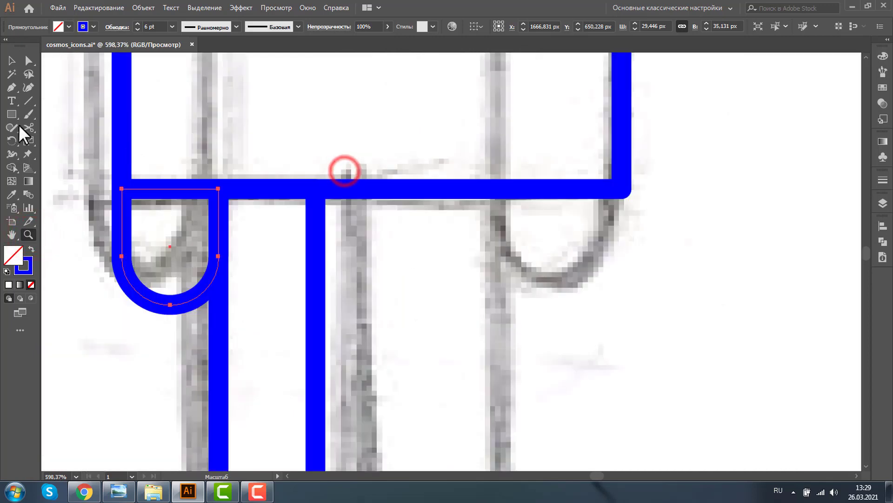
{"action": "key", "text": "v"}
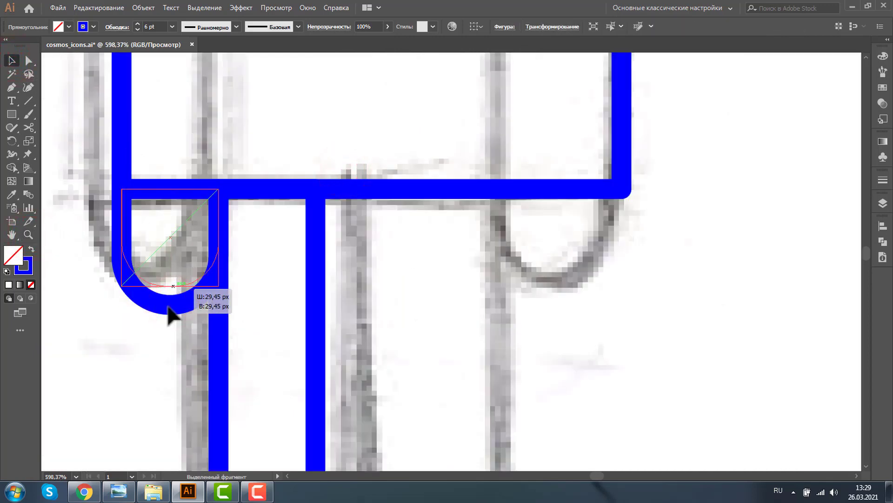
{"action": "left_click_drag", "start_coordinate": [176, 297], "coordinate": [172, 285]}
{"action": "left_click_drag", "start_coordinate": [164, 239], "coordinate": [165, 239]}
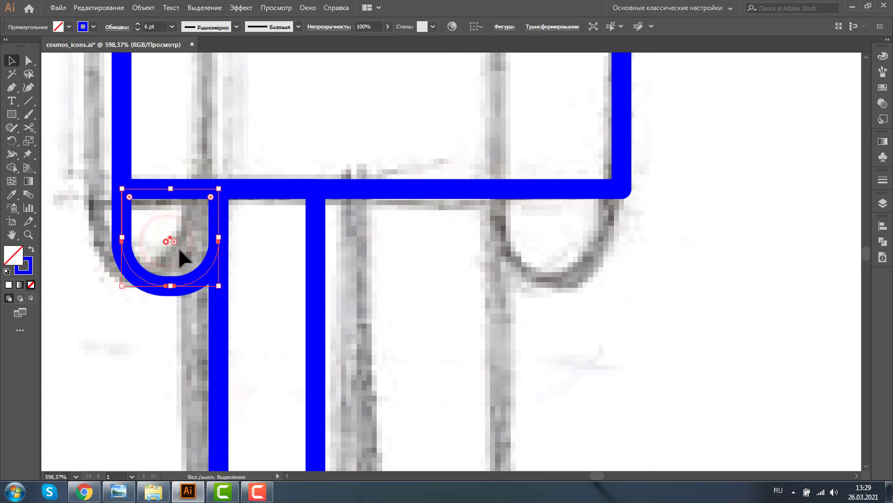
{"action": "left_click_drag", "start_coordinate": [172, 241], "coordinate": [175, 231]}
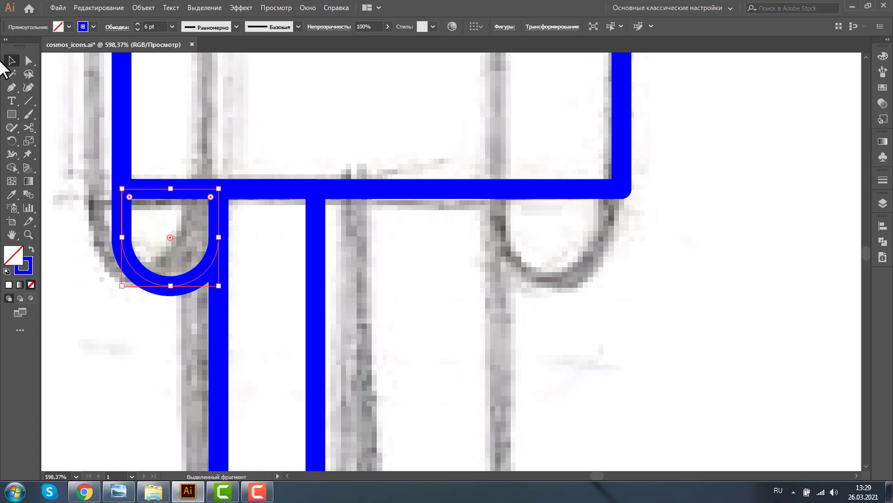
{"action": "left_click", "coordinate": [113, 300]}
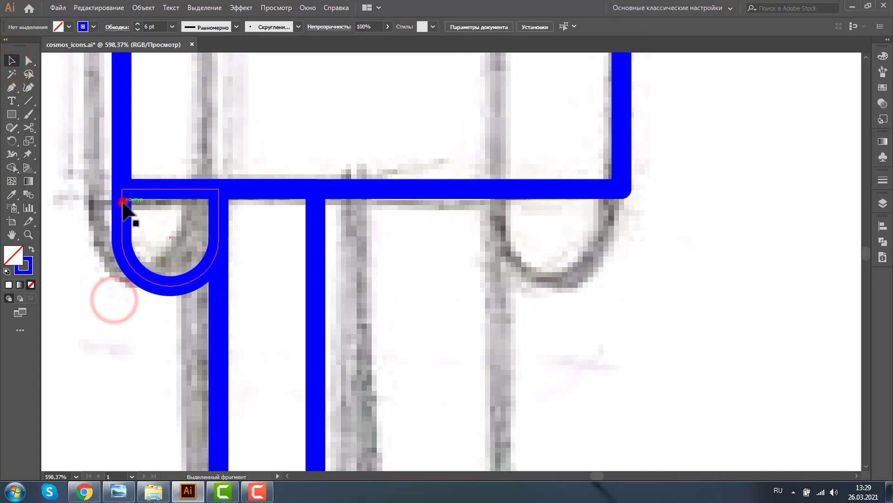
Step: Copy the hand under the torso's right side and widen the left leg to about 46 px
{"action": "left_click_drag", "start_coordinate": [124, 202], "coordinate": [572, 235]}
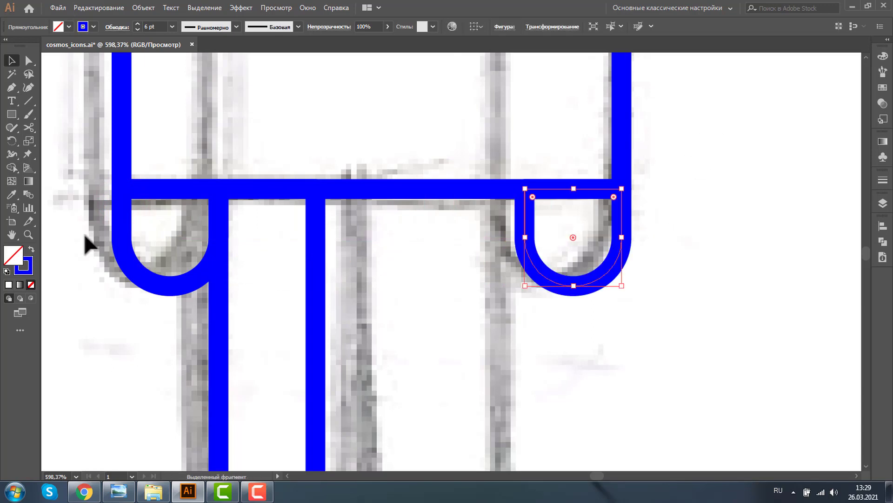
{"action": "left_click", "coordinate": [318, 245]}
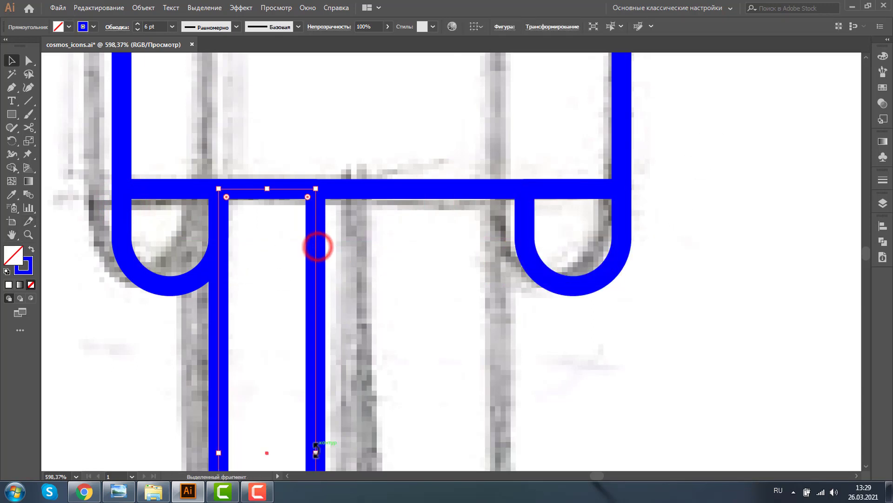
{"action": "left_click_drag", "start_coordinate": [317, 456], "coordinate": [372, 446]}
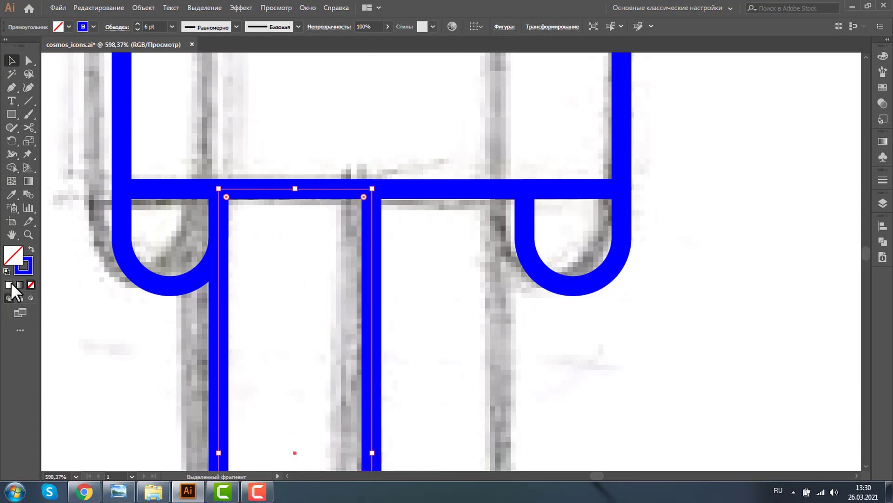
Step: Round the left leg's bottom into a full semicircle and duplicate the leg to the right
{"action": "left_click", "coordinate": [29, 234]}
{"action": "left_click", "coordinate": [323, 343], "text": "alt"}
{"action": "left_click", "coordinate": [381, 365], "text": "alt"}
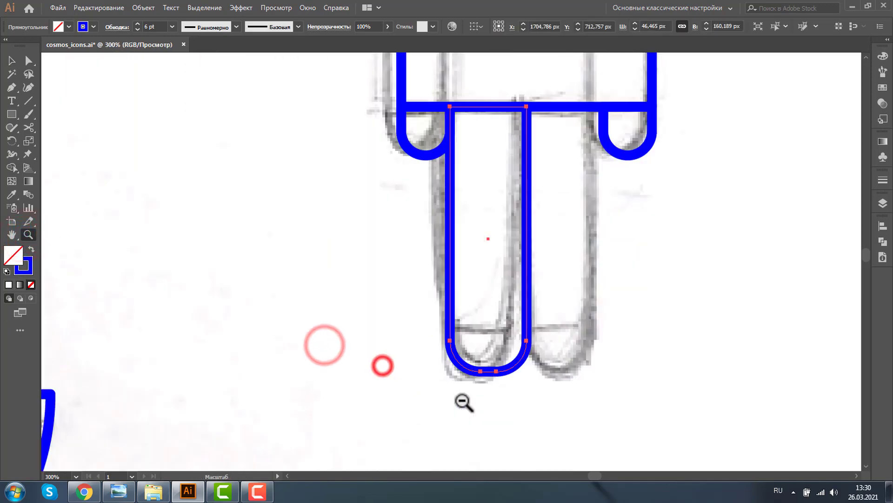
{"action": "left_click_drag", "start_coordinate": [421, 289], "coordinate": [576, 401]}
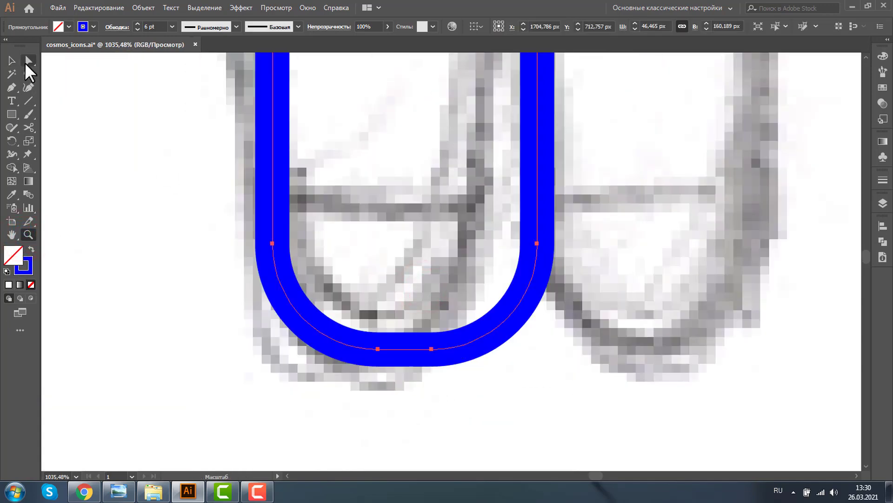
{"action": "left_click", "coordinate": [28, 61]}
{"action": "left_click", "coordinate": [377, 244]}
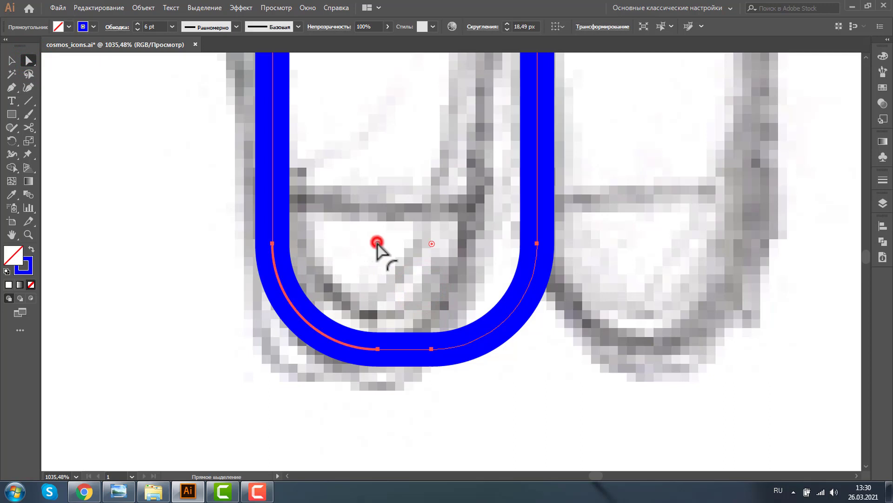
{"action": "left_click", "coordinate": [432, 243], "text": "shift"}
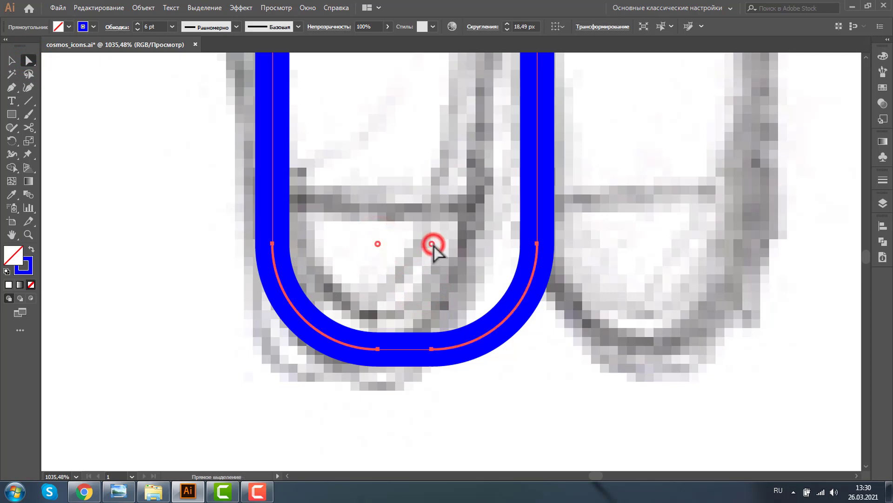
{"action": "left_click_drag", "start_coordinate": [432, 243], "coordinate": [383, 136]}
{"action": "left_click", "coordinate": [28, 234]}
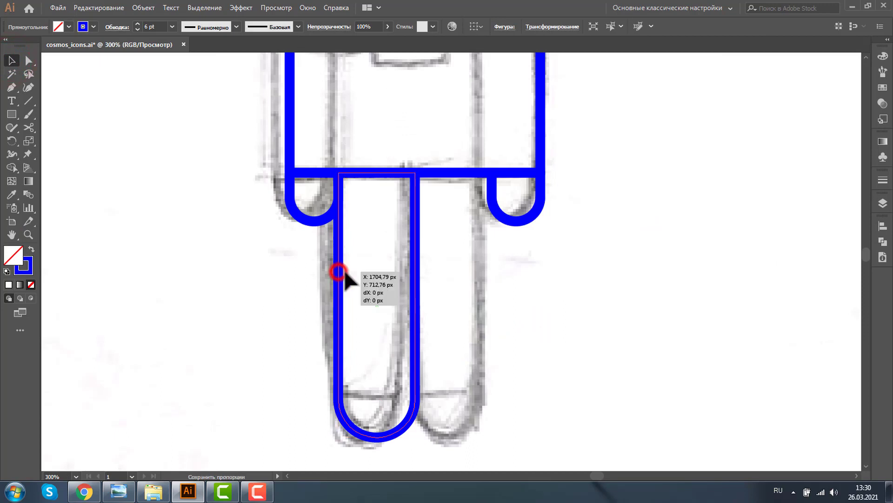
{"action": "left_click_drag", "start_coordinate": [338, 280], "coordinate": [416, 273]}
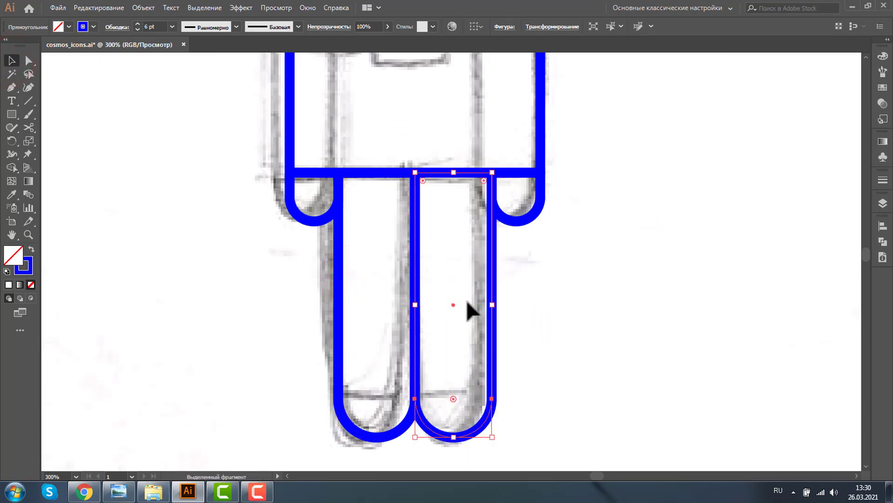
Step: Draw a line across both legs above the feet and a 141 px vertical torso line
{"action": "left_click", "coordinate": [30, 101]}
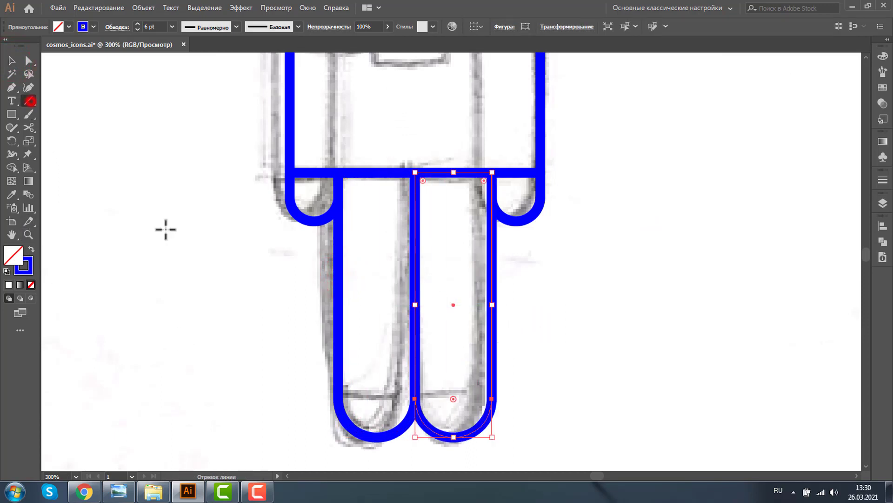
{"action": "mouse_move", "coordinate": [338, 172]}
{"action": "left_mouse_down"}
{"action": "mouse_move", "coordinate": [339, 385]}
{"action": "mouse_move", "coordinate": [492, 384]}
{"action": "left_mouse_up"}
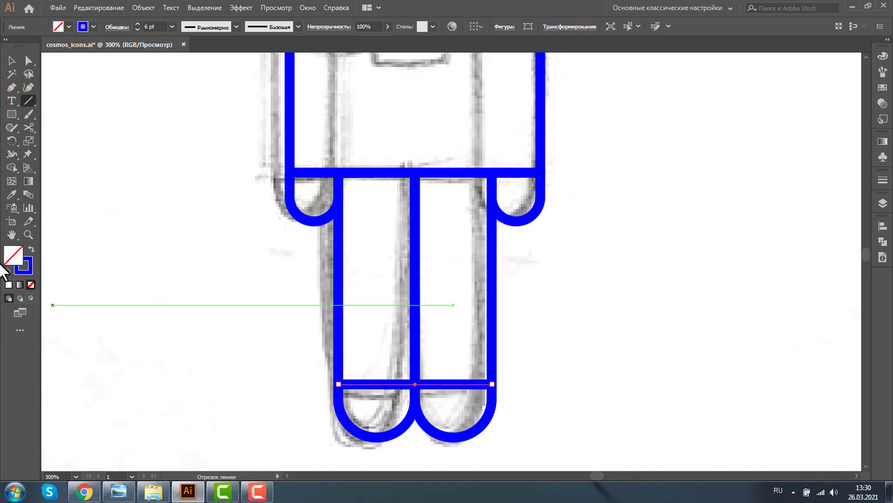
{"action": "left_click", "coordinate": [29, 234]}
{"action": "scroll", "coordinate": [319, 170], "scroll_direction": "up", "scroll_amount": 5}
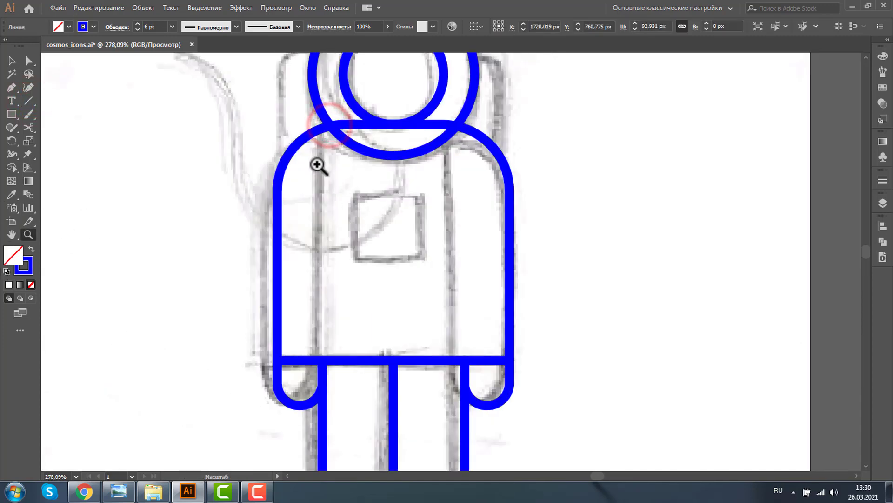
{"action": "left_click", "coordinate": [29, 100]}
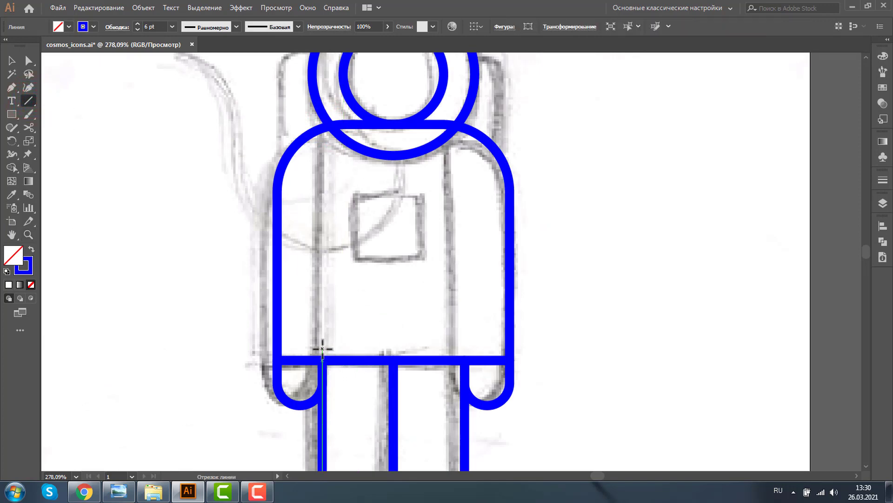
{"action": "left_click_drag", "start_coordinate": [322, 348], "coordinate": [336, 135]}
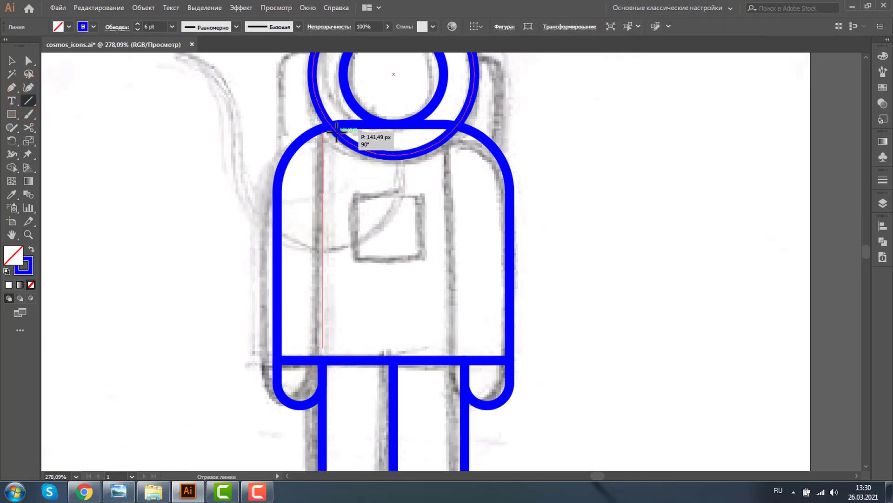
{"action": "left_click_drag", "start_coordinate": [348, 160], "coordinate": [348, 159]}
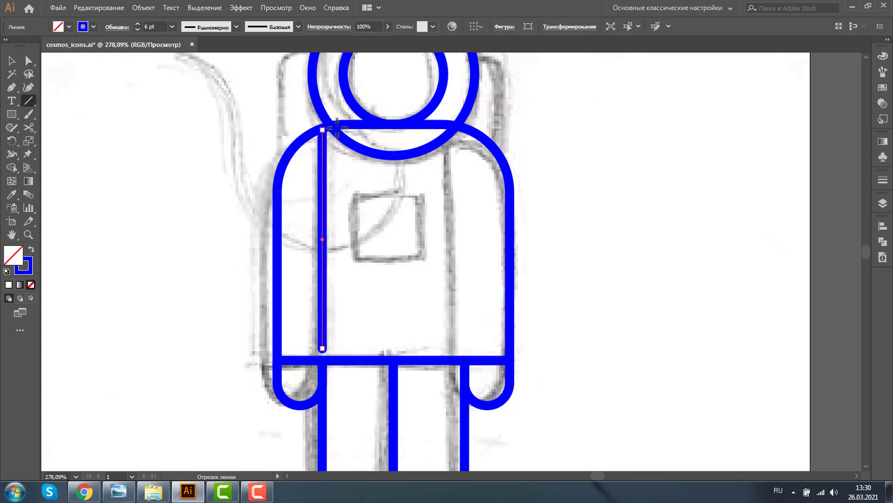
Step: Drag the left torso line's bottom anchor down into the waist bar
{"action": "left_click", "coordinate": [28, 234]}
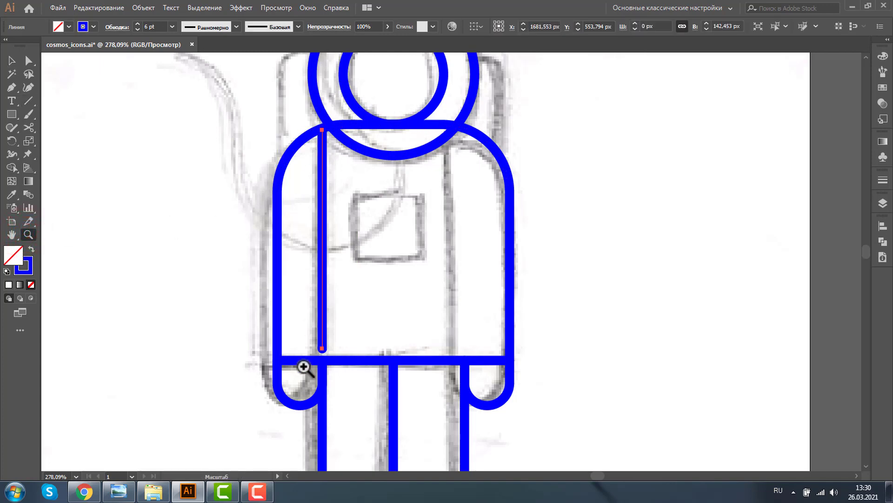
{"action": "left_click_drag", "start_coordinate": [368, 378], "coordinate": [305, 332]}
{"action": "left_click", "coordinate": [26, 60]}
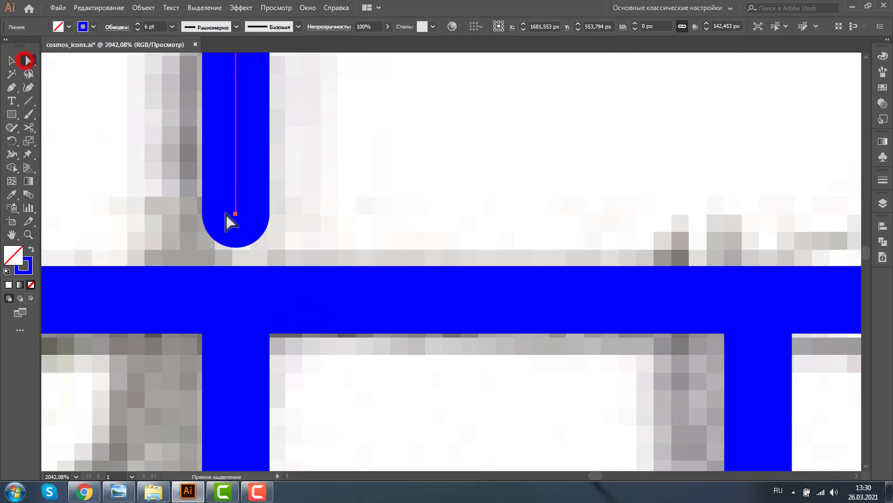
{"action": "left_click_drag", "start_coordinate": [236, 214], "coordinate": [235, 310]}
Step: Drag the line's top anchor up to the shoulder curve at the collar
{"action": "left_click", "coordinate": [28, 234]}
{"action": "scroll", "coordinate": [515, 205], "scroll_direction": "down", "scroll_amount": 5}
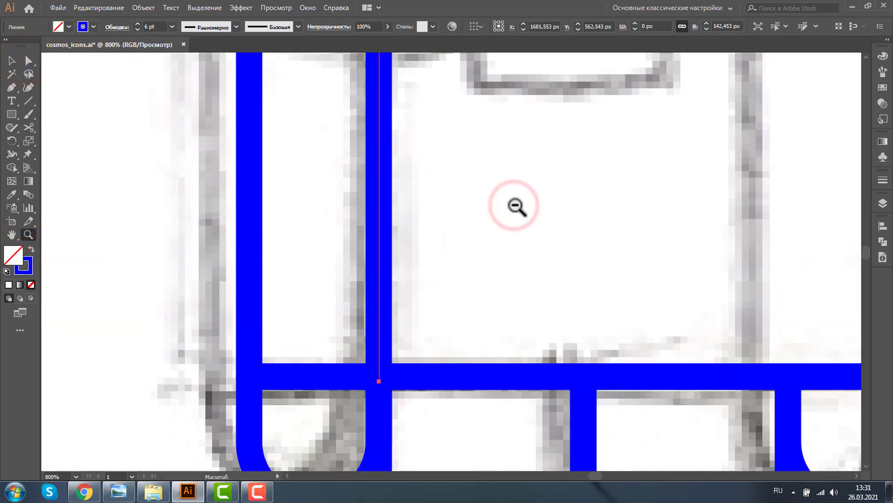
{"action": "scroll", "coordinate": [515, 206], "scroll_direction": "down", "scroll_amount": 1}
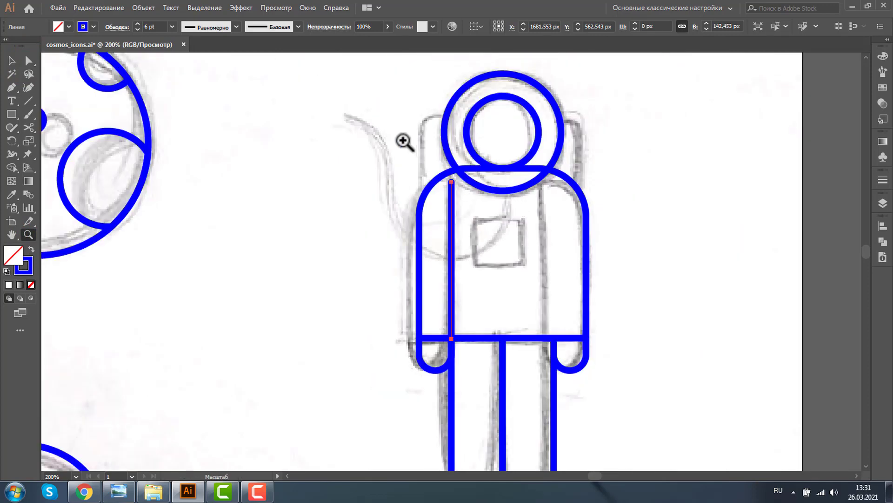
{"action": "left_click_drag", "start_coordinate": [403, 140], "coordinate": [605, 256]}
{"action": "left_click", "coordinate": [28, 61]}
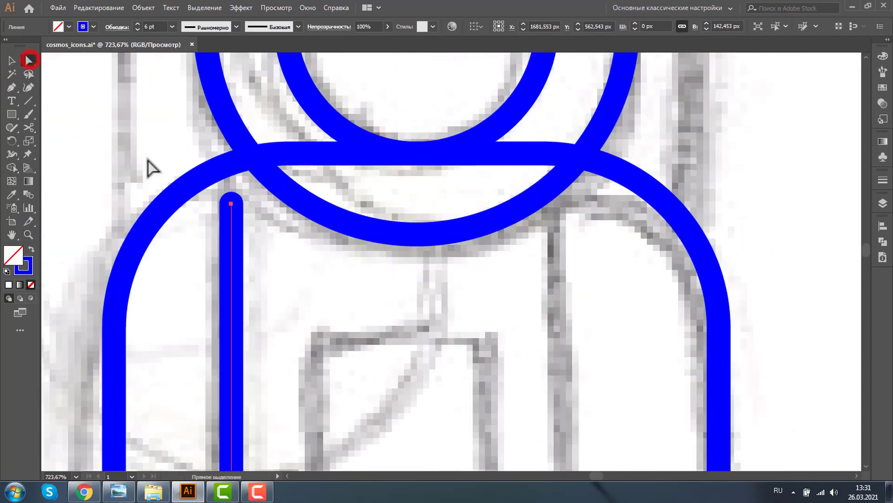
{"action": "left_click", "coordinate": [232, 204]}
{"action": "left_click_drag", "start_coordinate": [231, 204], "coordinate": [231, 163]}
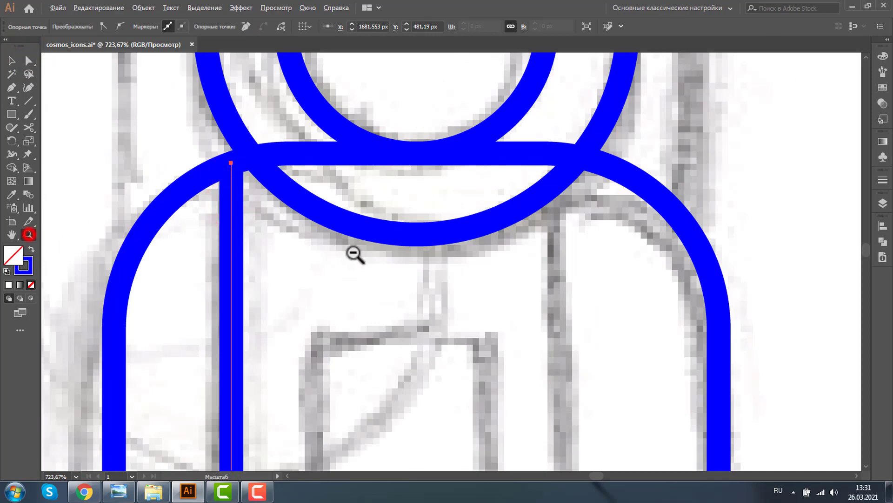
{"action": "left_click", "coordinate": [366, 254], "text": "alt"}
{"action": "left_click", "coordinate": [515, 261], "text": "alt"}
Step: Duplicate the left torso line onto the right side, aligned with the right leg
{"action": "left_click", "coordinate": [12, 61]}
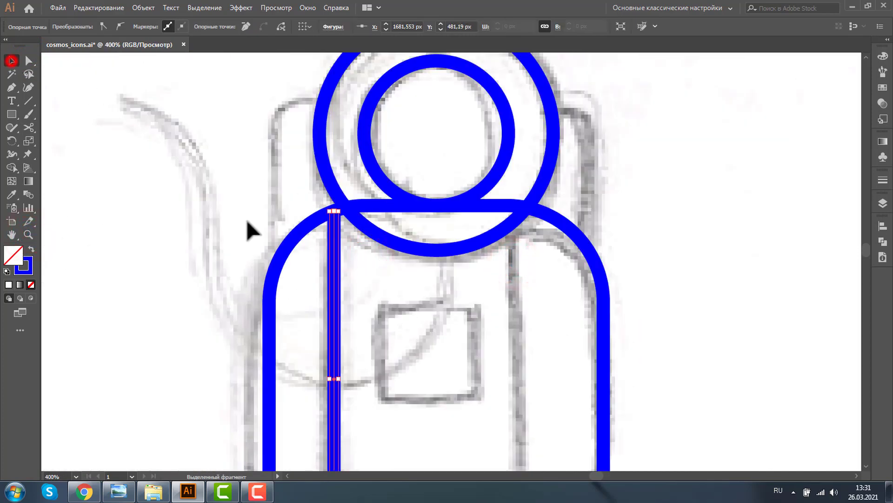
{"action": "left_click_drag", "start_coordinate": [335, 263], "coordinate": [529, 273]}
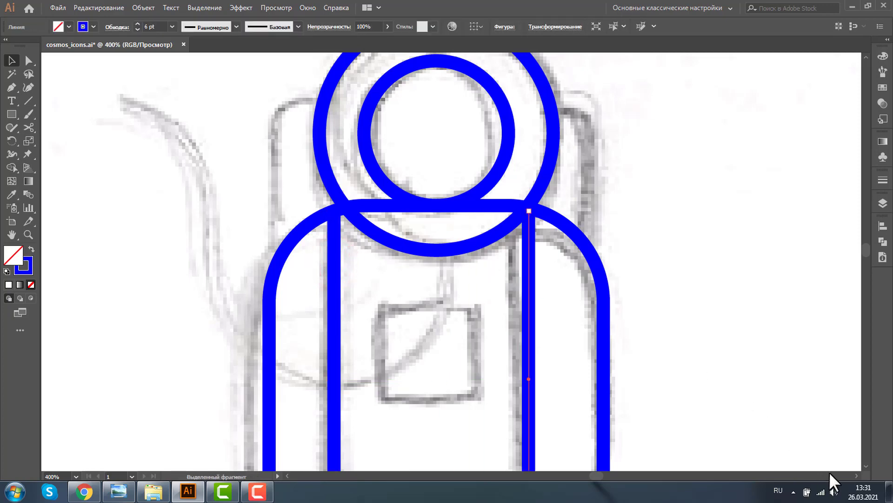
{"action": "left_click", "coordinate": [868, 463]}
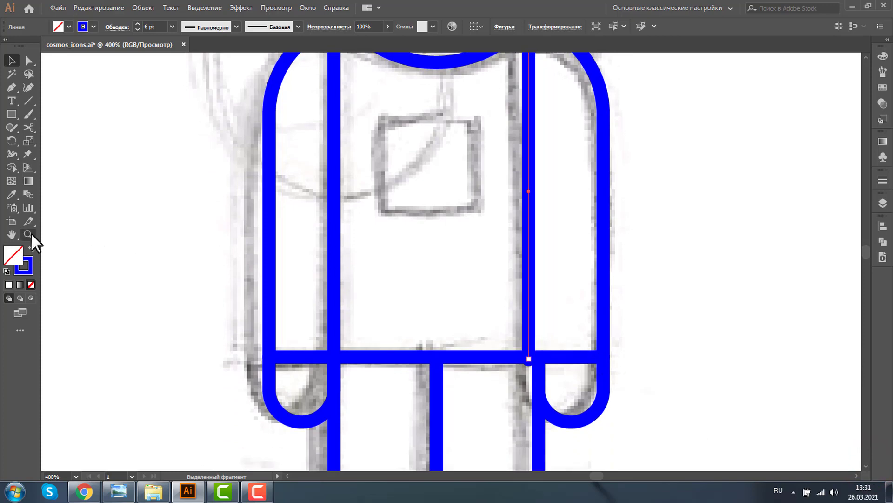
{"action": "left_click", "coordinate": [28, 234]}
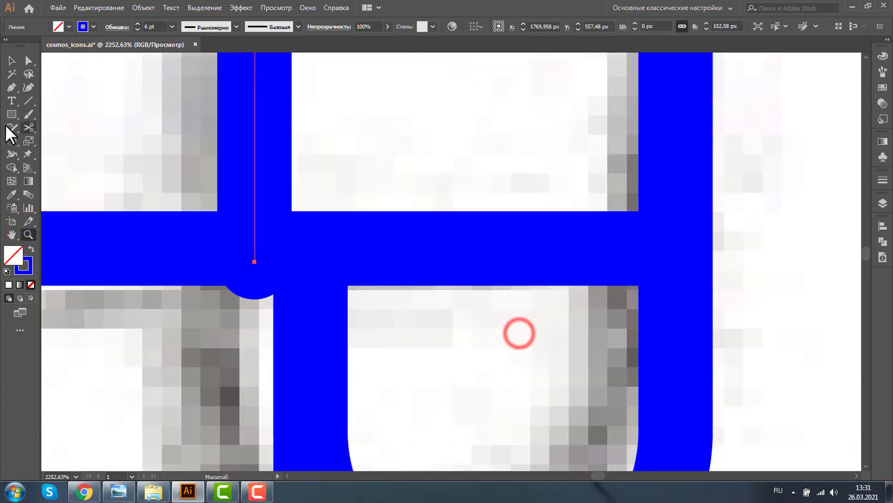
{"action": "left_click_drag", "start_coordinate": [521, 333], "coordinate": [595, 391]}
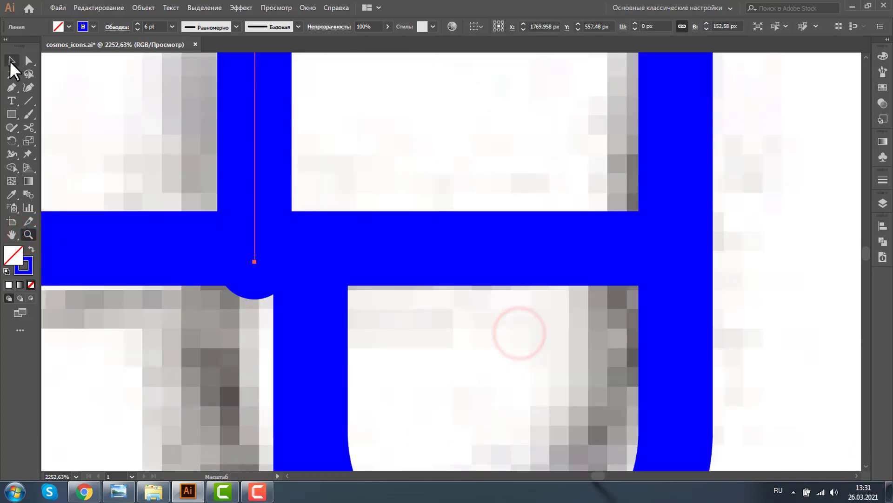
{"action": "left_click", "coordinate": [12, 60]}
{"action": "left_click_drag", "start_coordinate": [254, 155], "coordinate": [311, 238]}
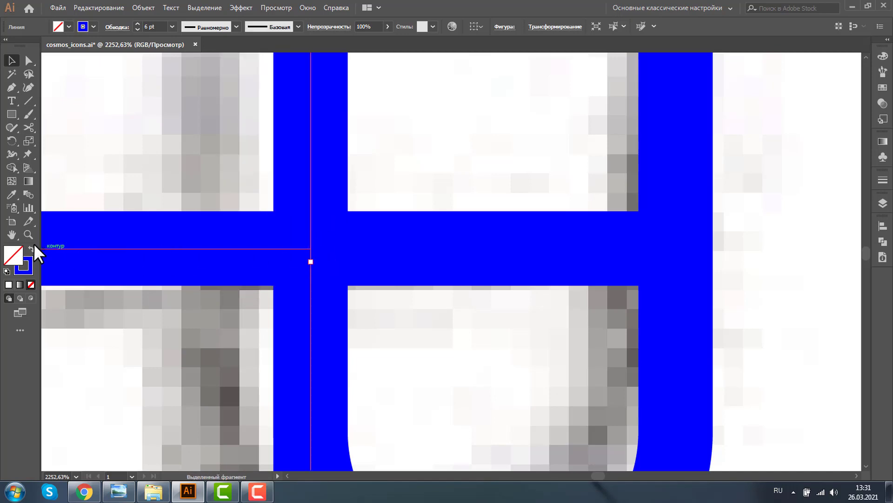
{"action": "key", "text": "ctrl+minus"}
{"action": "key", "text": "ctrl+minus"}
{"action": "key", "text": "ctrl+minus"}
{"action": "key", "text": "ctrl+minus"}
{"action": "key", "text": "ctrl+minus"}
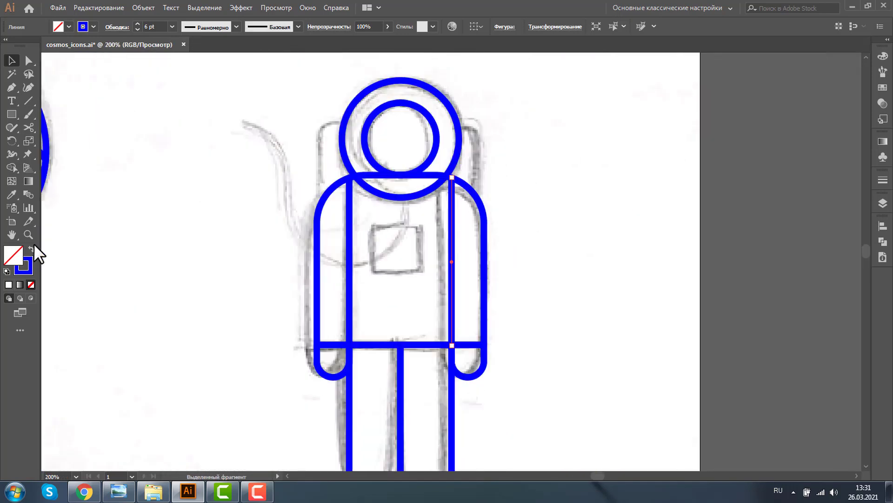
Step: Fill both helmet circles white
{"action": "left_click", "coordinate": [393, 81]}
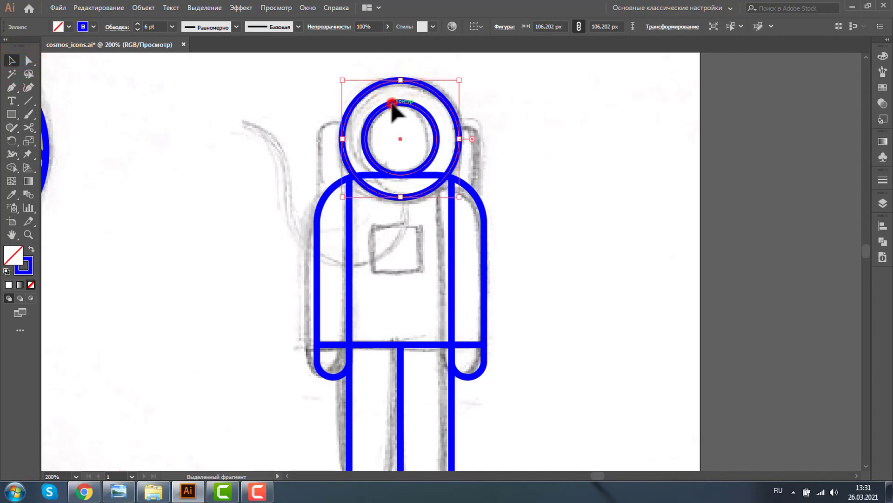
{"action": "left_click", "coordinate": [392, 103], "text": "shift"}
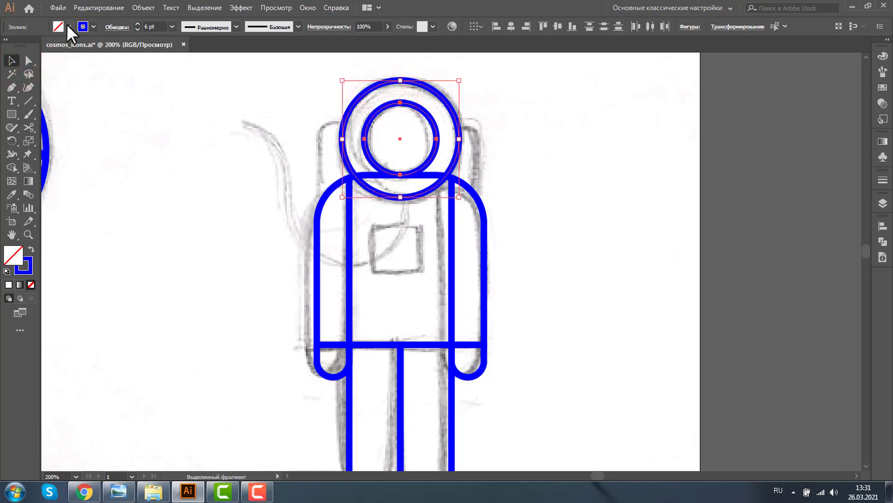
{"action": "left_click", "coordinate": [68, 26]}
{"action": "left_click", "coordinate": [15, 46]}
{"action": "left_click", "coordinate": [133, 135]}
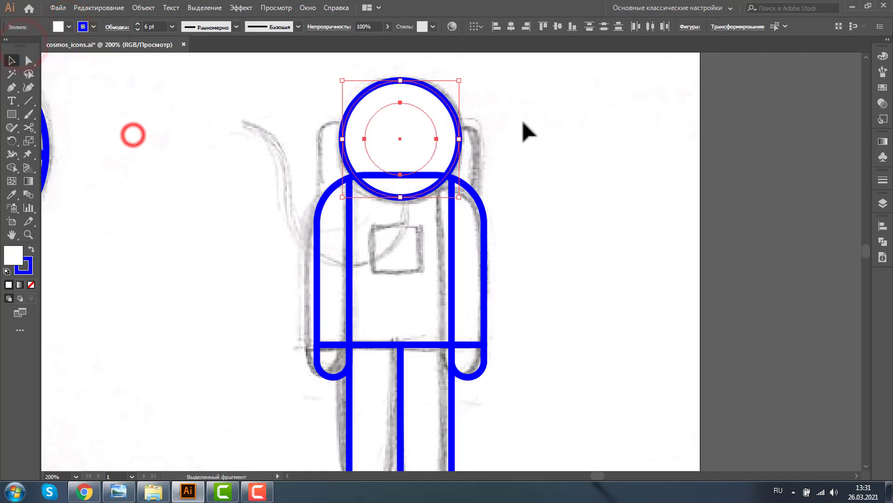
{"action": "left_click", "coordinate": [522, 121]}
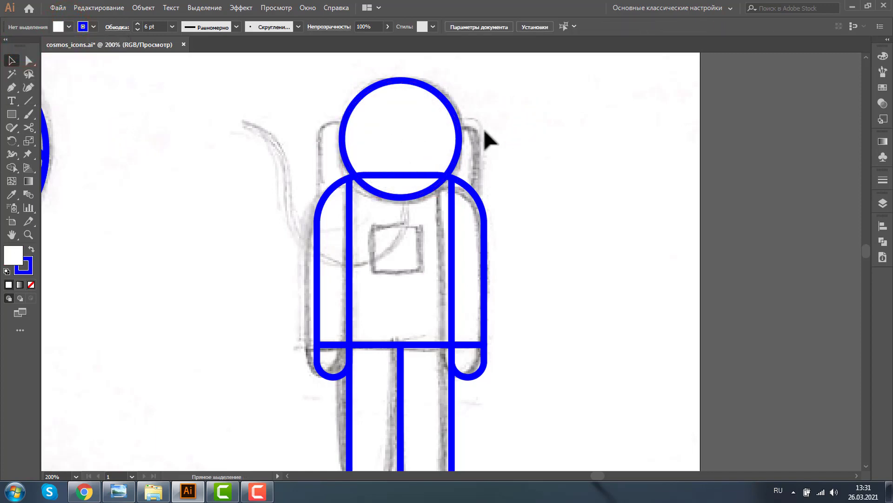
Step: Check the helmet circles in outline view, then reselect the outer helmet circle
{"action": "key", "text": "ctrl+y"}
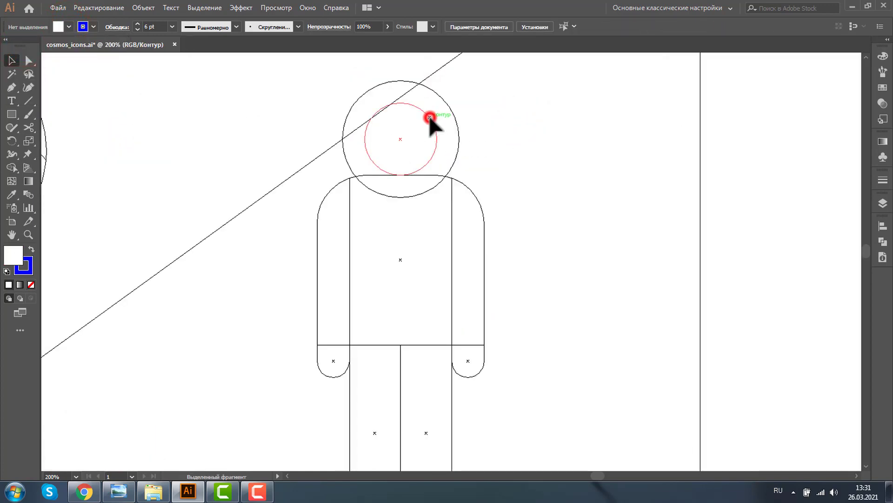
{"action": "left_click", "coordinate": [429, 116]}
{"action": "key", "text": "a"}
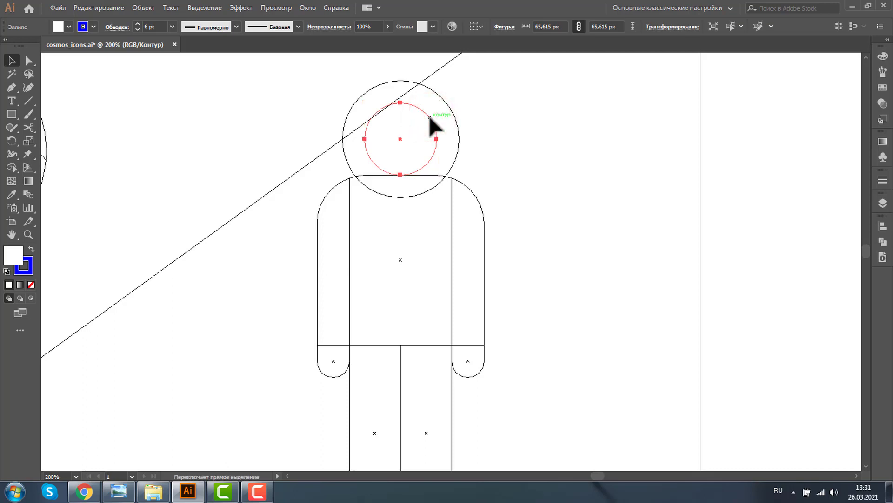
{"action": "key", "text": "v"}
{"action": "left_click", "coordinate": [517, 113]}
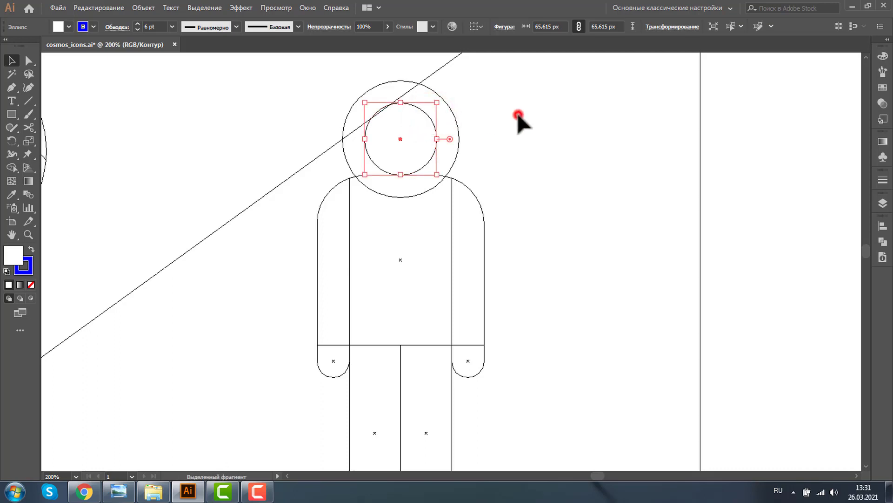
{"action": "key", "text": "ctrl+y"}
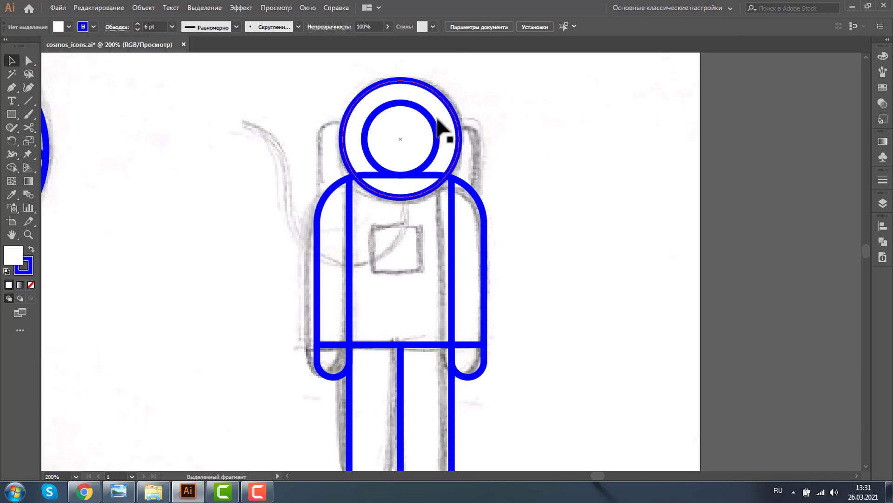
{"action": "left_click", "coordinate": [434, 90]}
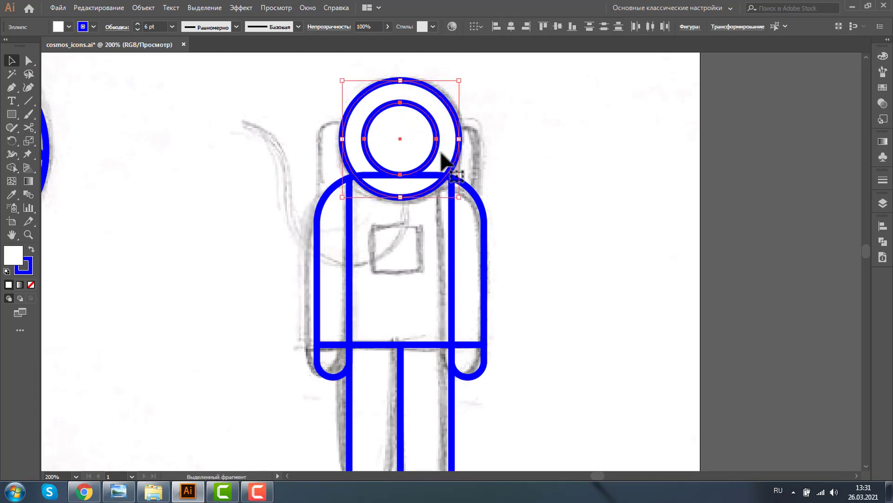
{"action": "key", "text": "ctrl"}
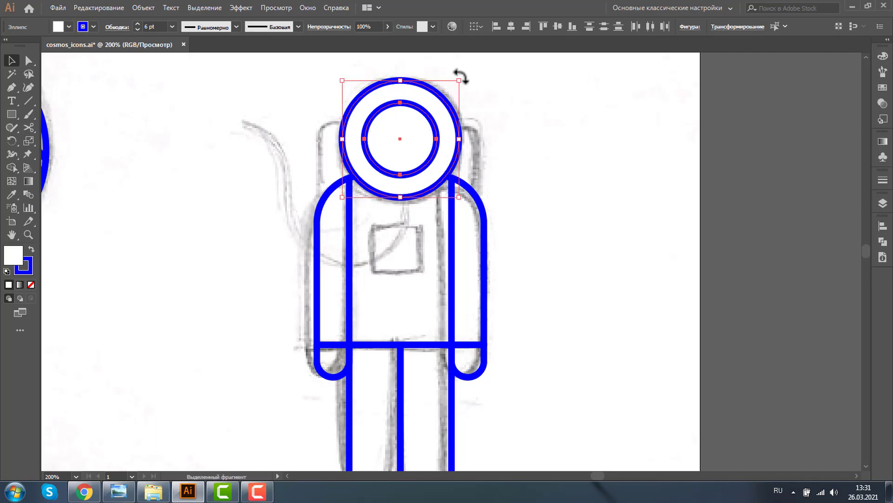
{"action": "left_click", "coordinate": [484, 114]}
{"action": "left_click", "coordinate": [446, 103]}
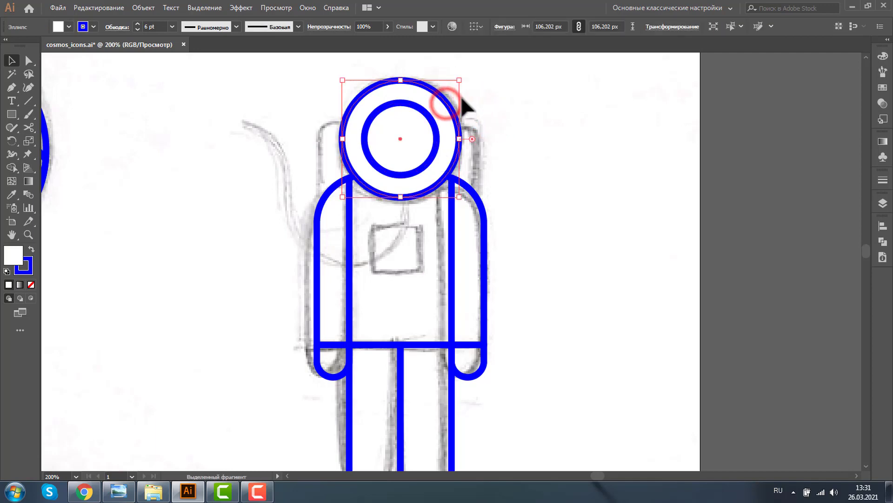
Step: Enlarge both helmet circles together to about 112.07 px to match the sketched helmet
{"action": "left_click", "coordinate": [416, 107], "text": "shift"}
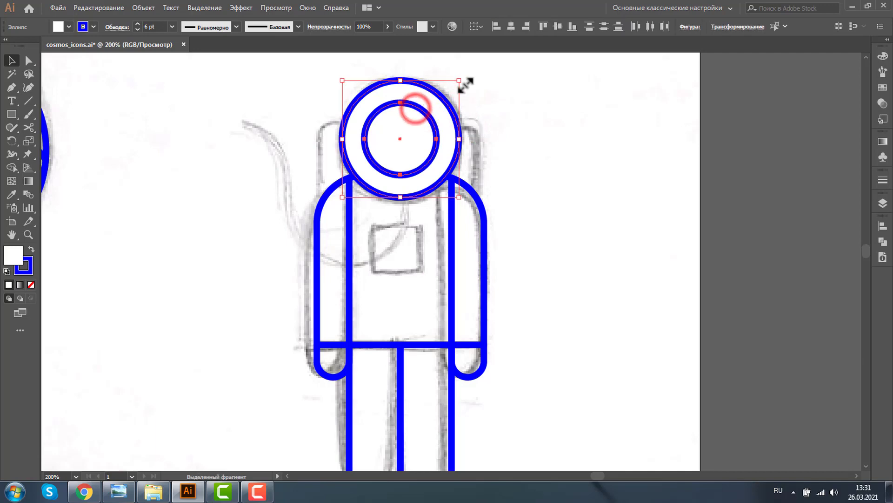
{"action": "left_click_drag", "start_coordinate": [460, 81], "coordinate": [468, 74]}
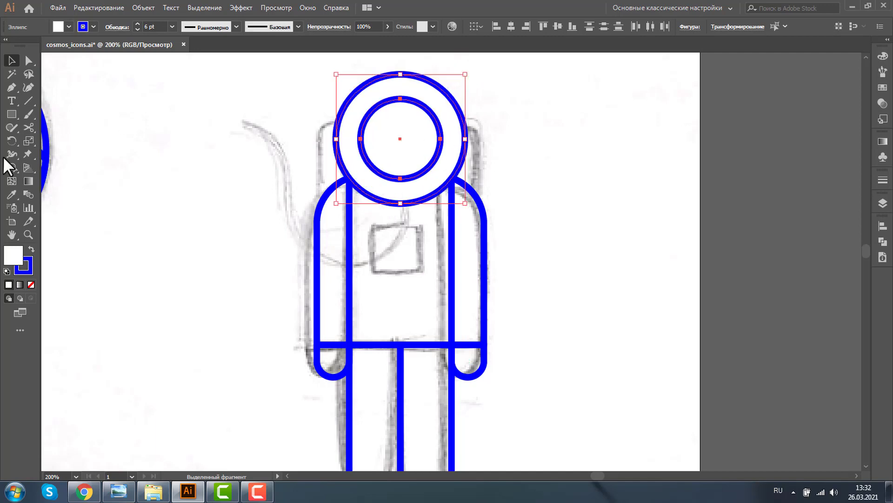
{"action": "left_click", "coordinate": [28, 234]}
{"action": "left_click_drag", "start_coordinate": [264, 95], "coordinate": [310, 125]}
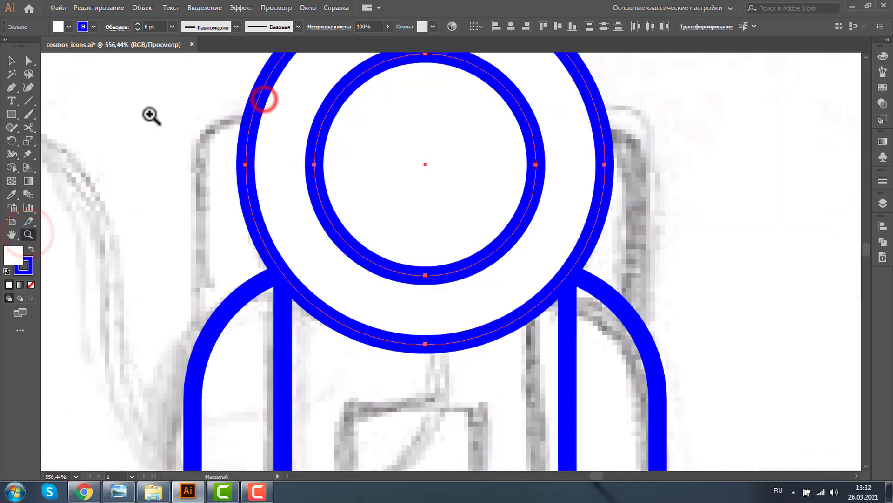
{"action": "left_click", "coordinate": [11, 62]}
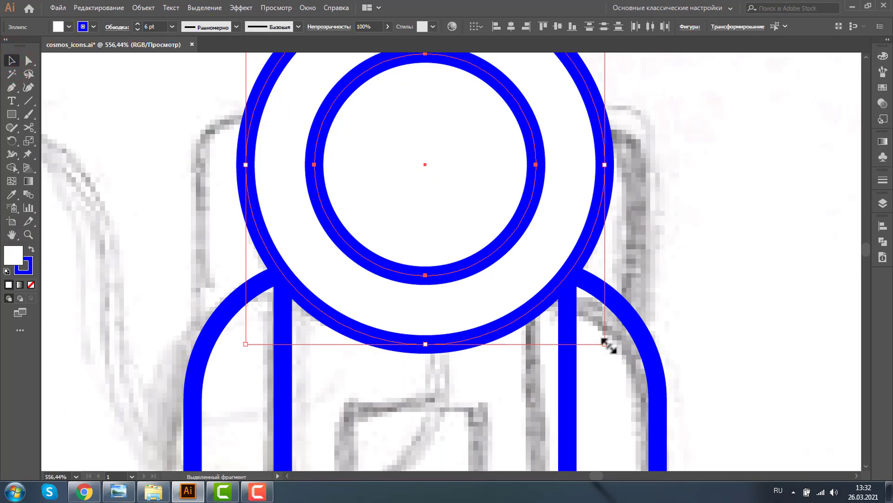
{"action": "left_click_drag", "start_coordinate": [605, 344], "coordinate": [610, 339]}
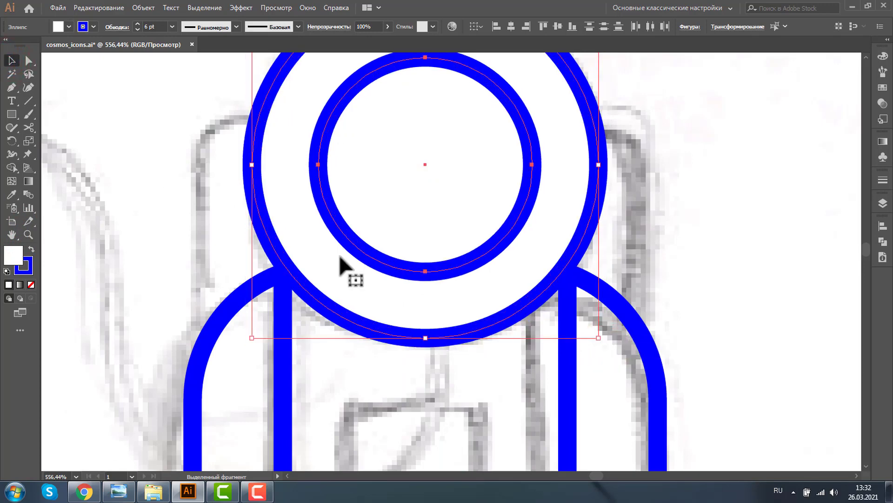
{"action": "left_click", "coordinate": [28, 234]}
{"action": "left_click", "coordinate": [295, 220], "text": "alt"}
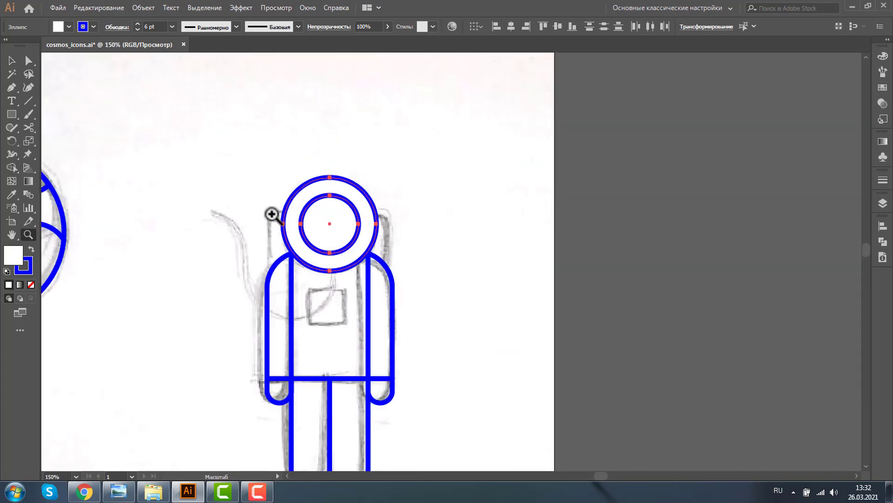
{"action": "left_click", "coordinate": [11, 59]}
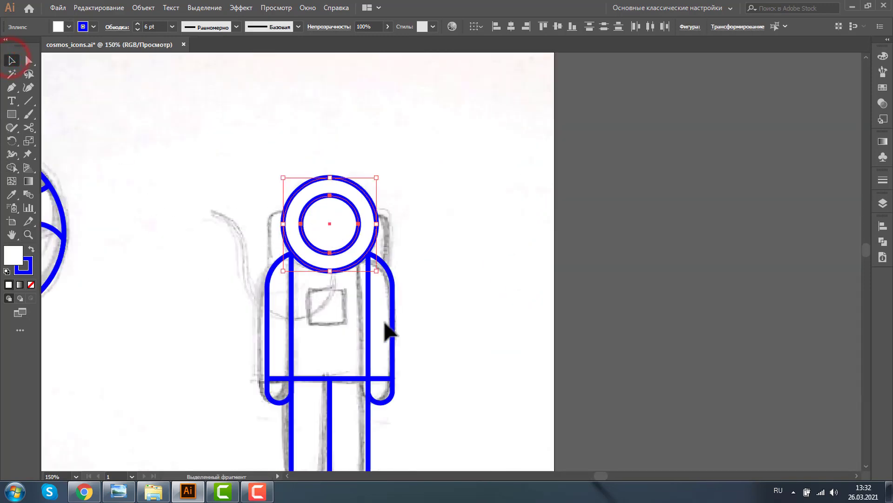
Step: Draw a rectangle over the shoulders and adjust its top and bottom edges
{"action": "left_click", "coordinate": [142, 217]}
{"action": "key", "text": "m"}
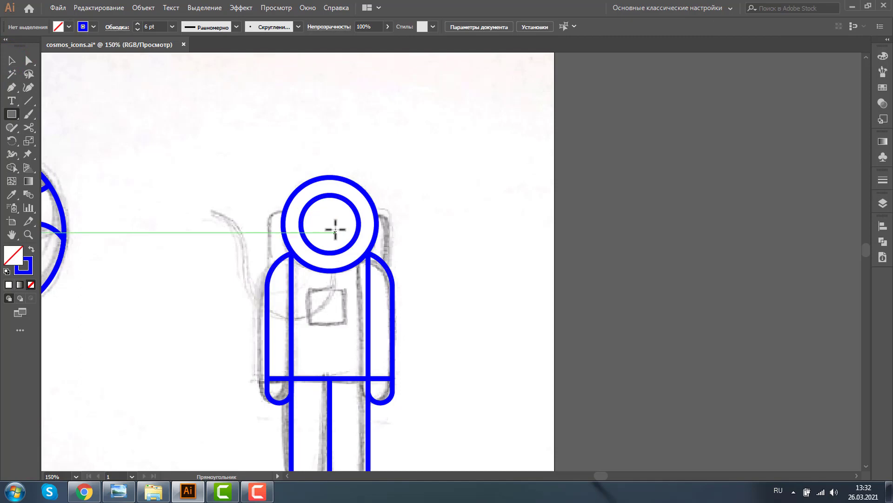
{"action": "left_click_drag", "start_coordinate": [330, 240], "coordinate": [381, 271]}
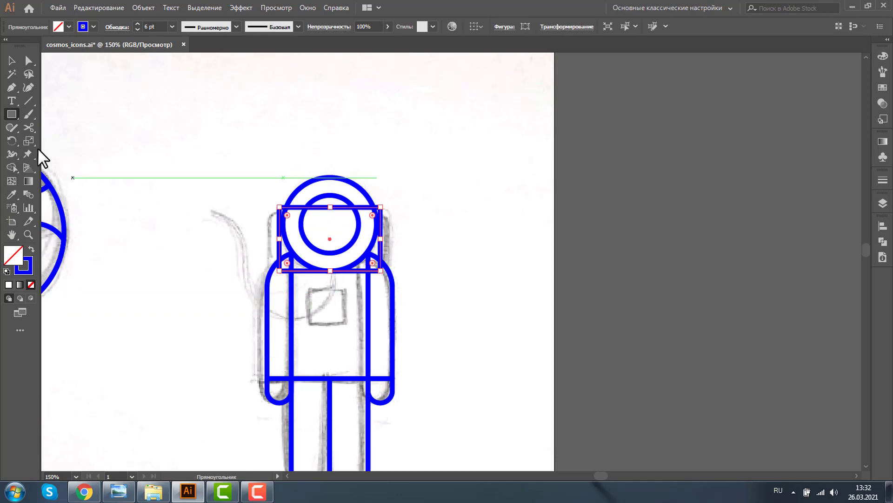
{"action": "left_click", "coordinate": [12, 62]}
{"action": "left_click_drag", "start_coordinate": [330, 206], "coordinate": [330, 223]}
{"action": "left_click_drag", "start_coordinate": [330, 270], "coordinate": [330, 300]}
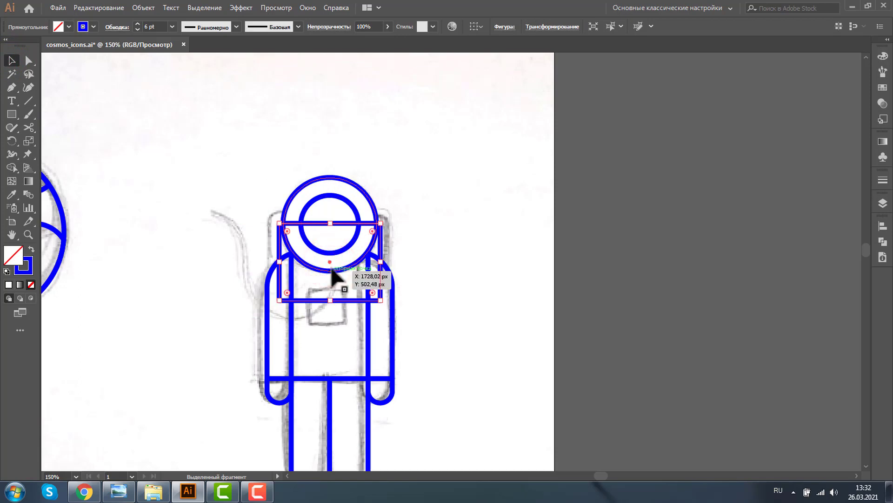
Step: Position the rectangle on the shoulders, widen it to the arms, and round its top corners
{"action": "left_click_drag", "start_coordinate": [330, 268], "coordinate": [330, 284]}
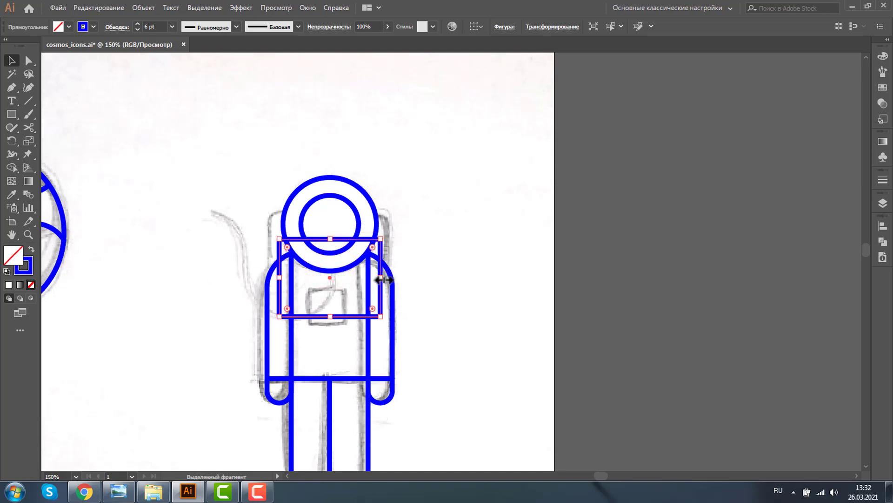
{"action": "left_click_drag", "start_coordinate": [380, 277], "coordinate": [386, 278]}
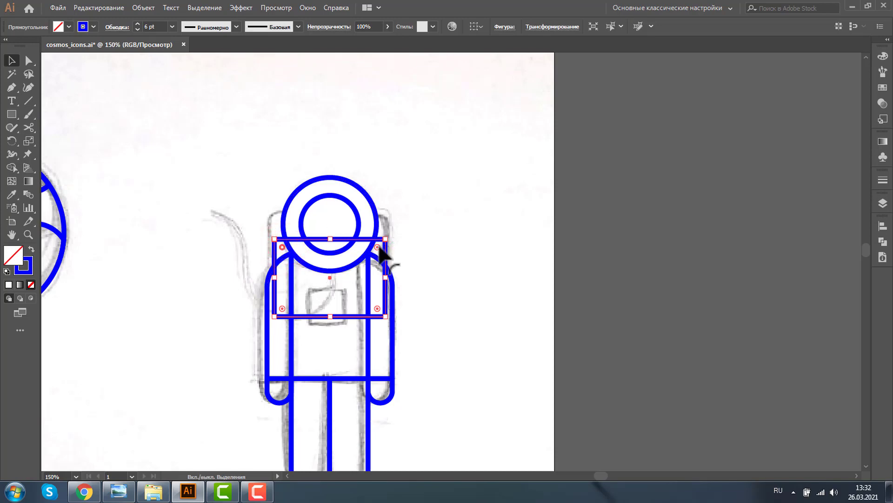
{"action": "left_click_drag", "start_coordinate": [378, 247], "coordinate": [382, 260]}
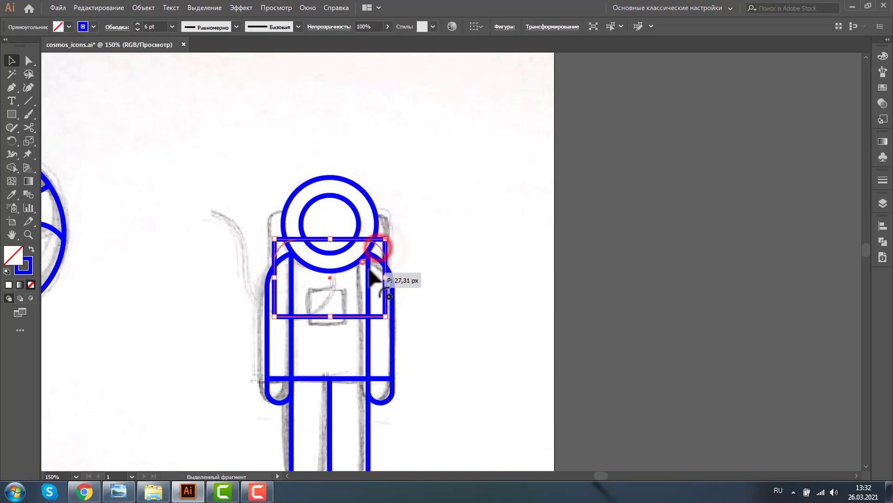
{"action": "left_click", "coordinate": [451, 259]}
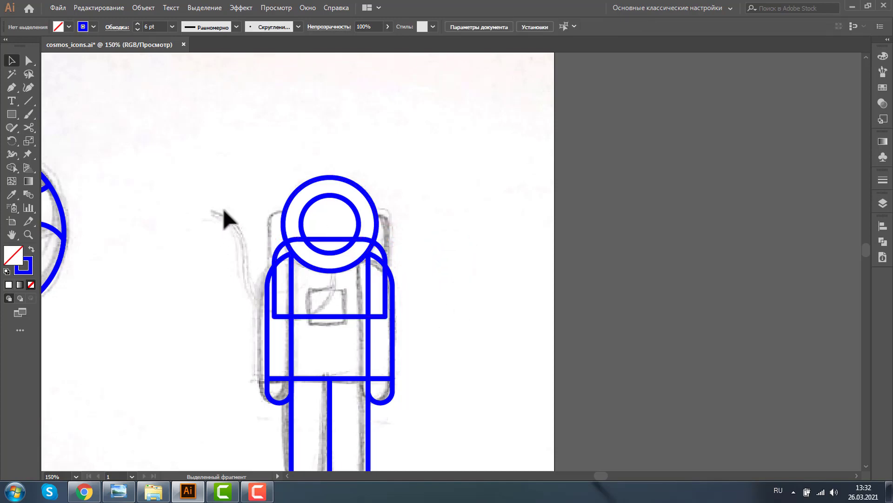
{"action": "mouse_move", "coordinate": [235, 176]}
{"action": "left_mouse_down"}
{"action": "mouse_move", "coordinate": [373, 339]}
{"action": "mouse_move", "coordinate": [431, 438]}
{"action": "mouse_move", "coordinate": [432, 456]}
{"action": "left_mouse_up"}
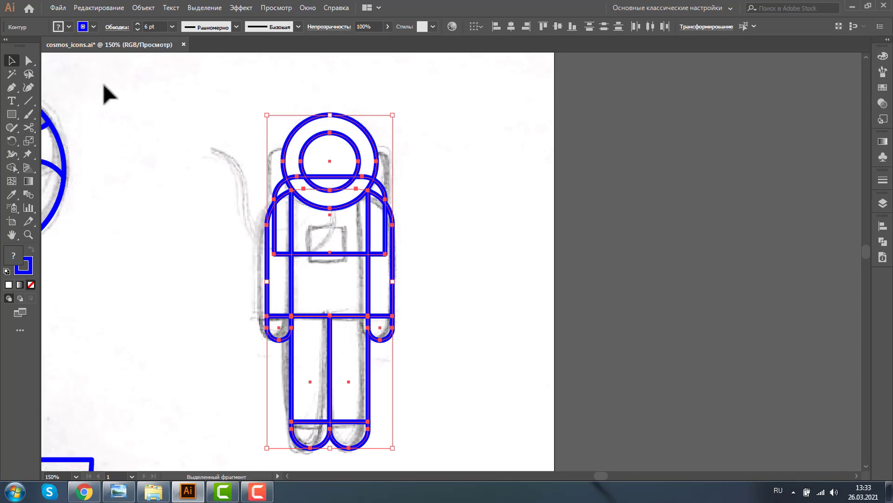
Step: Fill all astronaut shapes white and send the shoulder rectangle to the back
{"action": "left_click", "coordinate": [68, 27]}
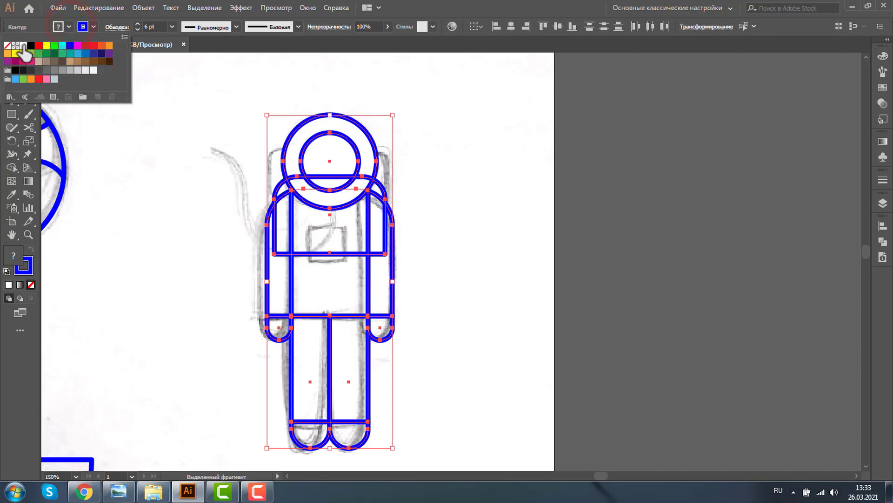
{"action": "left_click", "coordinate": [23, 46]}
{"action": "left_click", "coordinate": [492, 146]}
{"action": "left_click", "coordinate": [379, 184]}
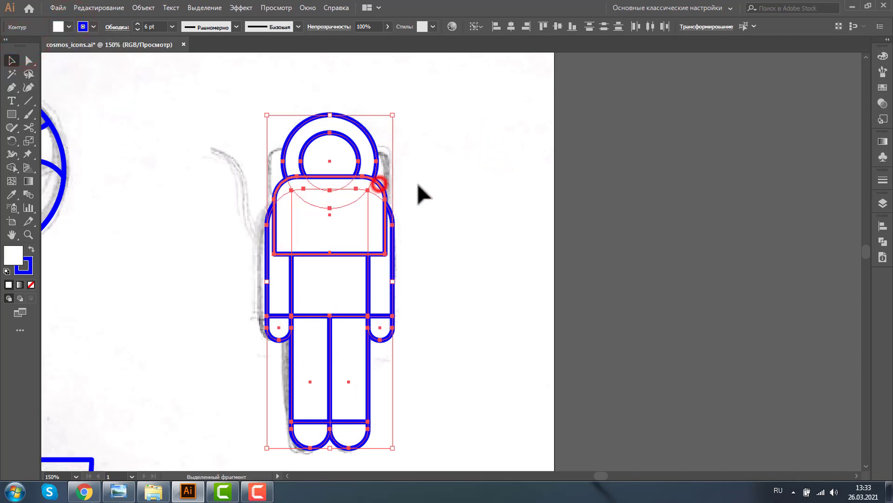
{"action": "left_click", "coordinate": [424, 185]}
{"action": "left_click", "coordinate": [381, 188]}
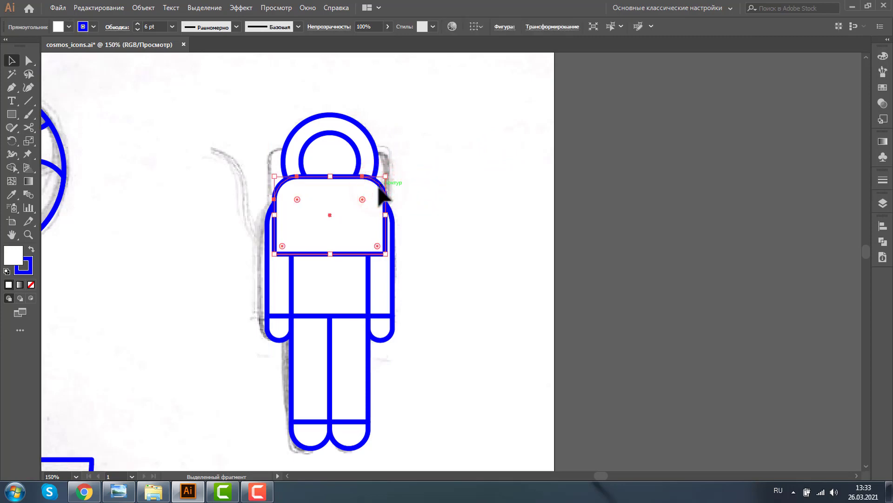
{"action": "key", "text": "ctrl+shift+bracketleft"}
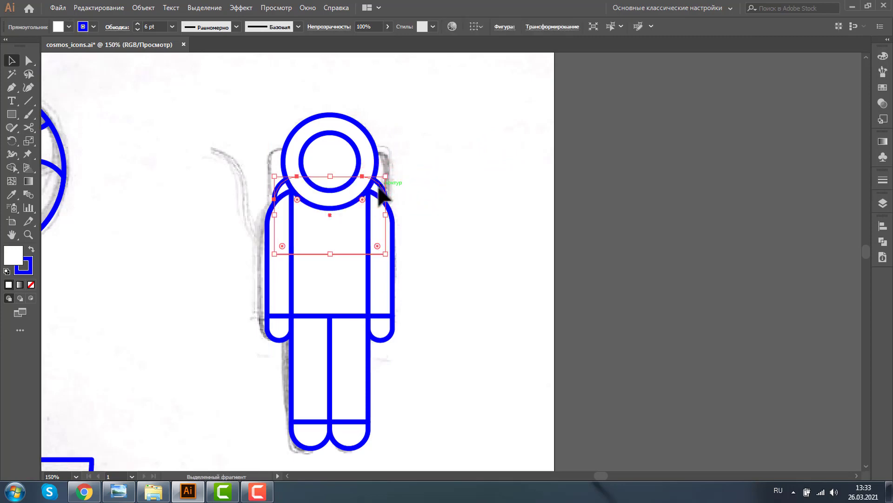
{"action": "left_click", "coordinate": [450, 179]}
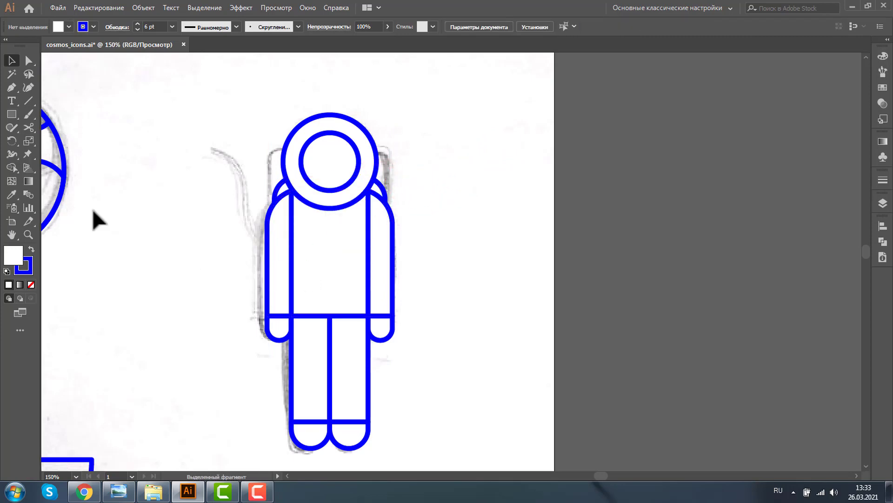
Step: Draw a 46.465 × 31.164 px chest-panel rectangle on the astronaut's torso
{"action": "key", "text": "m"}
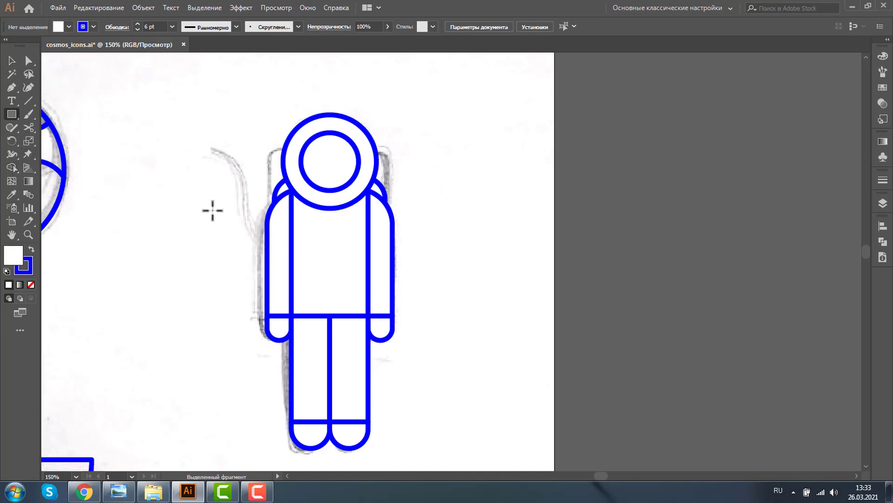
{"action": "left_click_drag", "start_coordinate": [330, 240], "coordinate": [357, 253]}
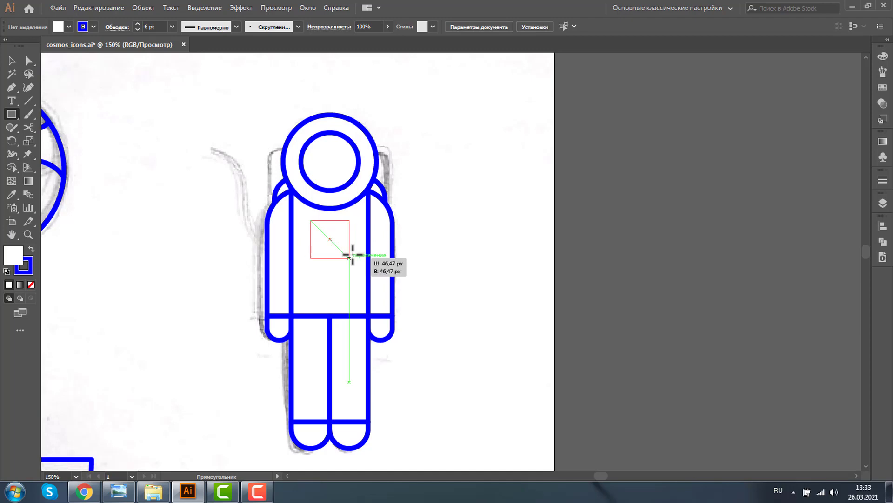
{"action": "left_click_drag", "start_coordinate": [357, 253], "coordinate": [352, 255]}
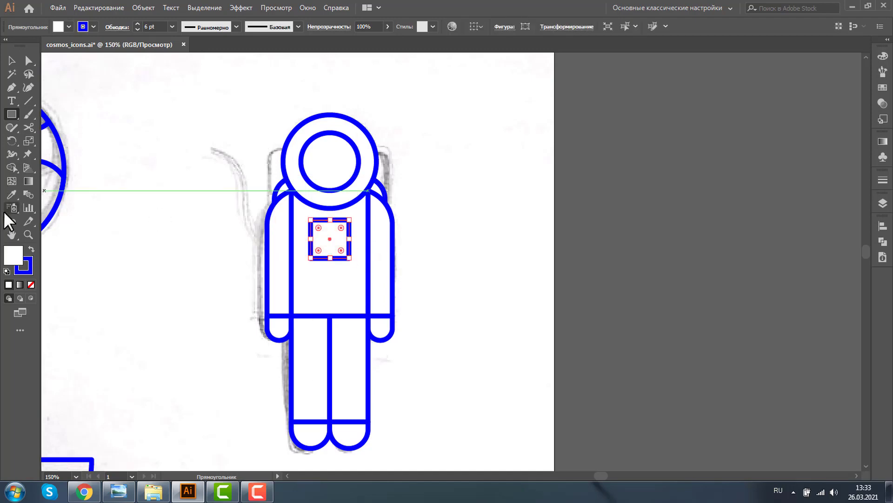
{"action": "left_click", "coordinate": [28, 234]}
{"action": "left_click_drag", "start_coordinate": [253, 207], "coordinate": [438, 299]}
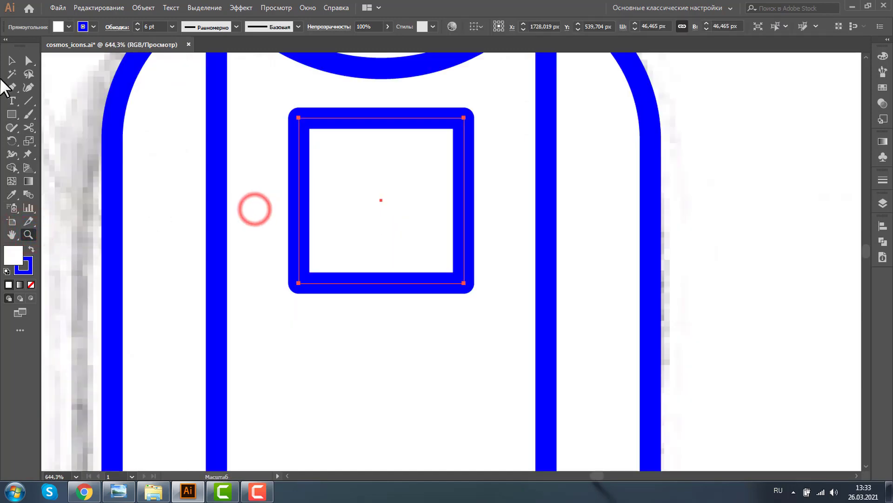
{"action": "key", "text": "v"}
{"action": "left_click_drag", "start_coordinate": [382, 283], "coordinate": [384, 240]}
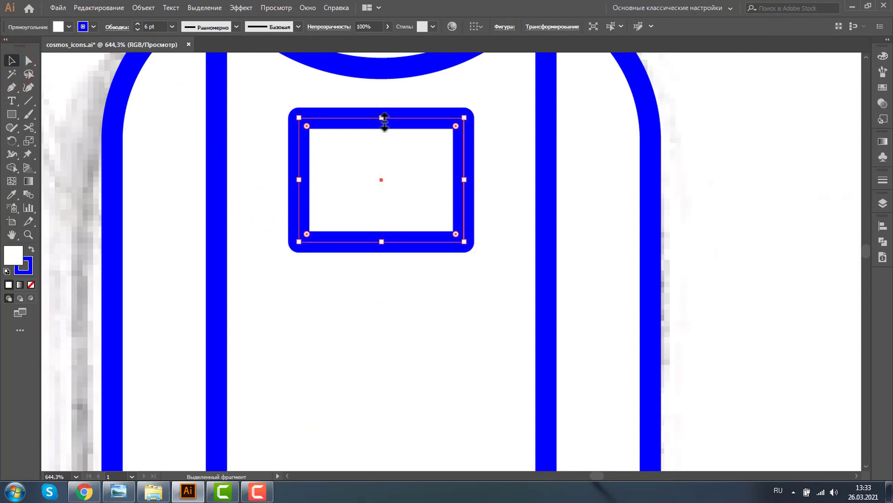
{"action": "left_click_drag", "start_coordinate": [381, 120], "coordinate": [384, 133]}
{"action": "left_click", "coordinate": [27, 234]}
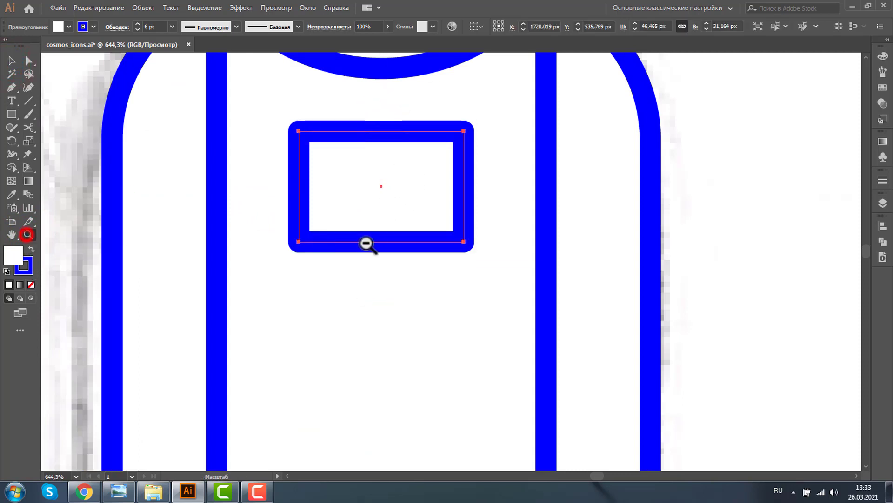
{"action": "left_click", "coordinate": [505, 274], "text": "alt"}
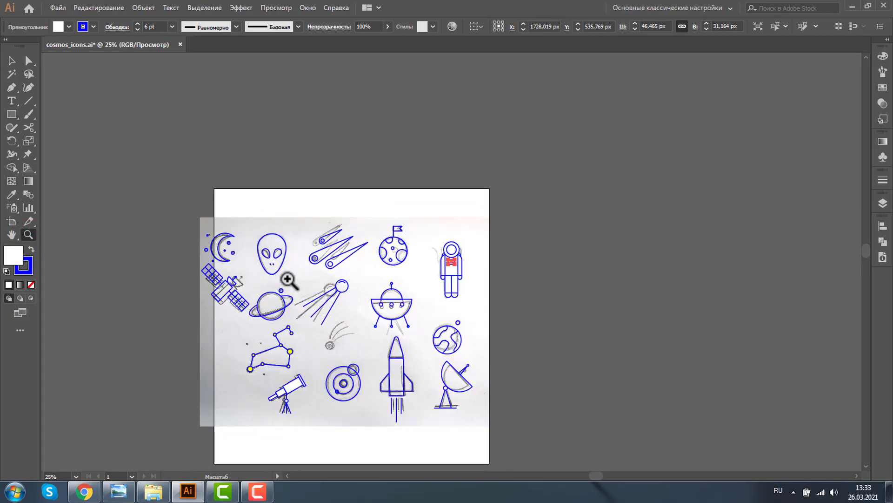
Step: Draw a blue 6 pt arc, about 121 × 122 px, over the comet's outermost tail stroke
{"action": "left_click_drag", "start_coordinate": [289, 280], "coordinate": [384, 368]}
{"action": "left_click_drag", "start_coordinate": [375, 228], "coordinate": [511, 349]}
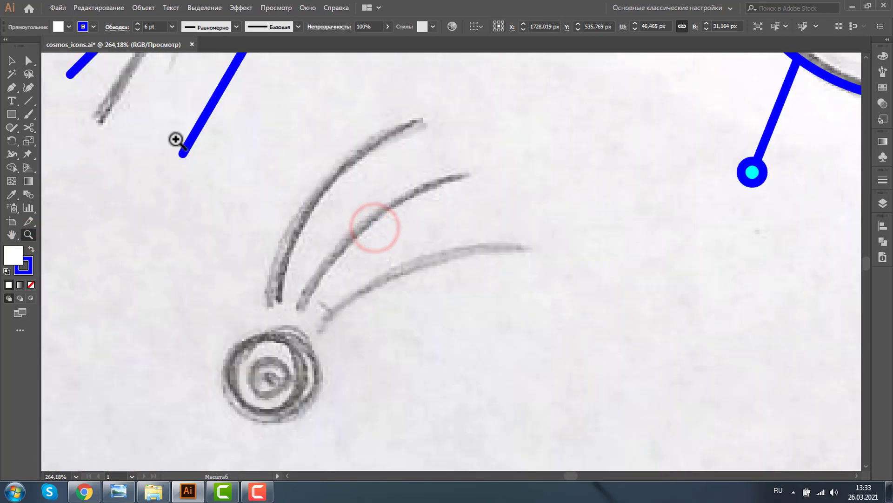
{"action": "left_click", "coordinate": [30, 99]}
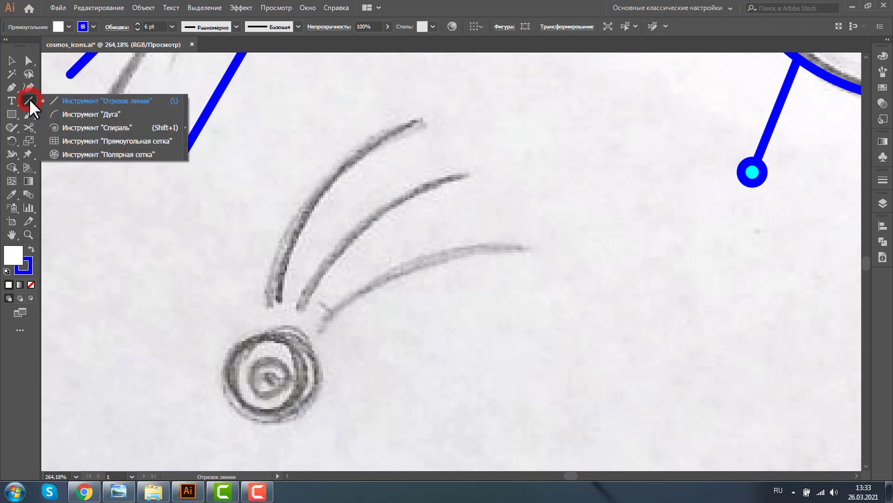
{"action": "left_click", "coordinate": [76, 115]}
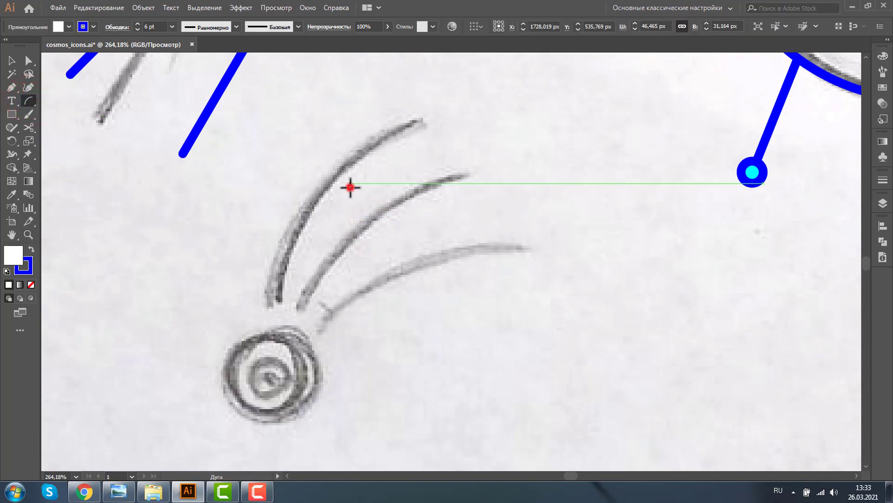
{"action": "mouse_move", "coordinate": [351, 184]}
{"action": "left_mouse_down"}
{"action": "mouse_move", "coordinate": [524, 343]}
{"action": "mouse_move", "coordinate": [527, 360]}
{"action": "left_mouse_up"}
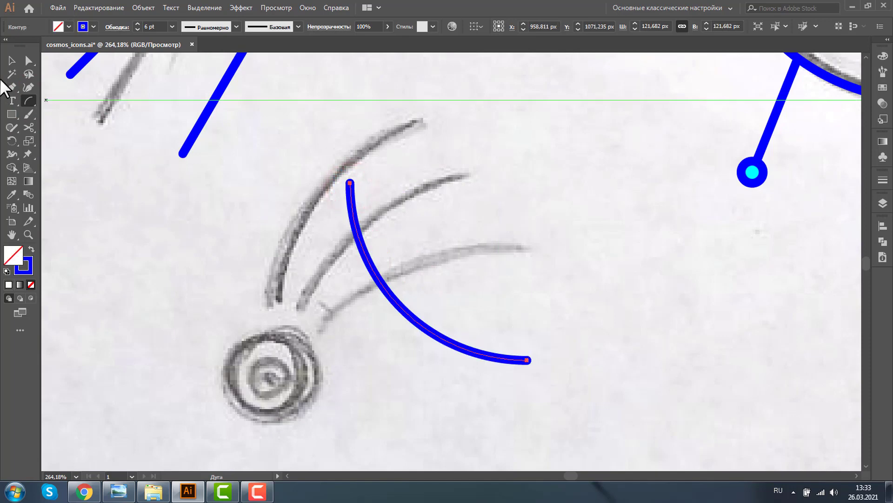
{"action": "left_click", "coordinate": [12, 60]}
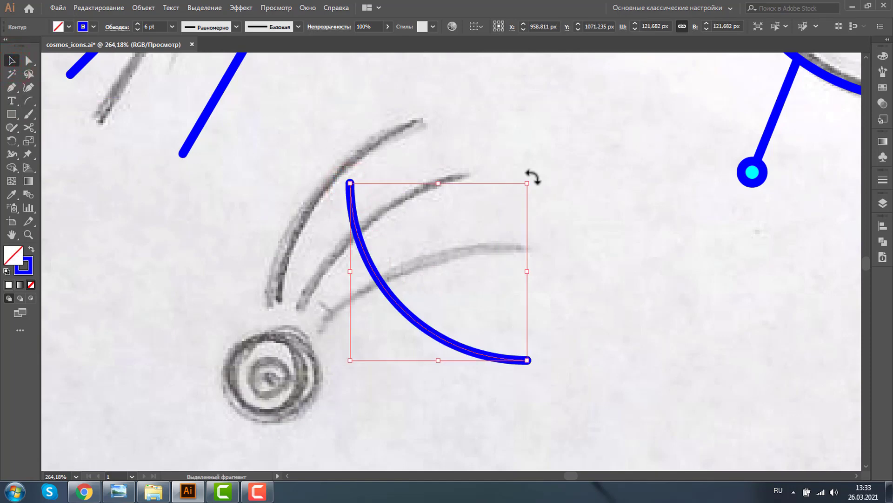
{"action": "left_click_drag", "start_coordinate": [532, 177], "coordinate": [638, 459]}
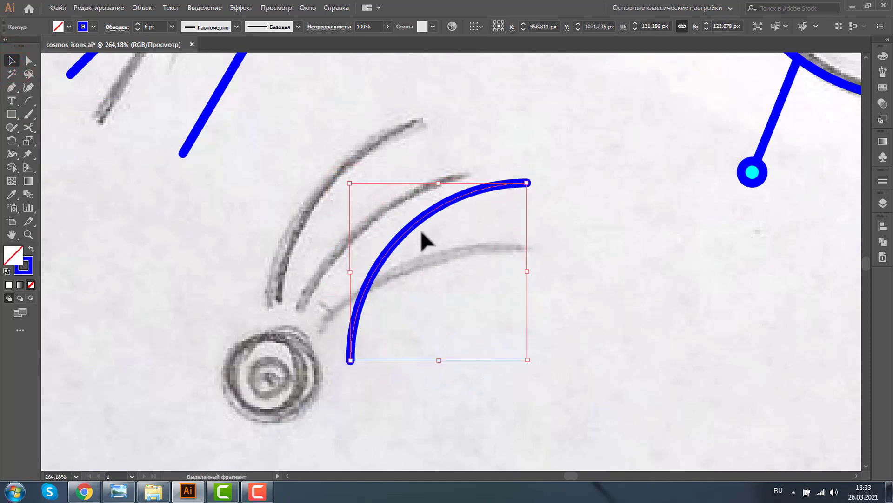
{"action": "left_click_drag", "start_coordinate": [400, 215], "coordinate": [341, 160]}
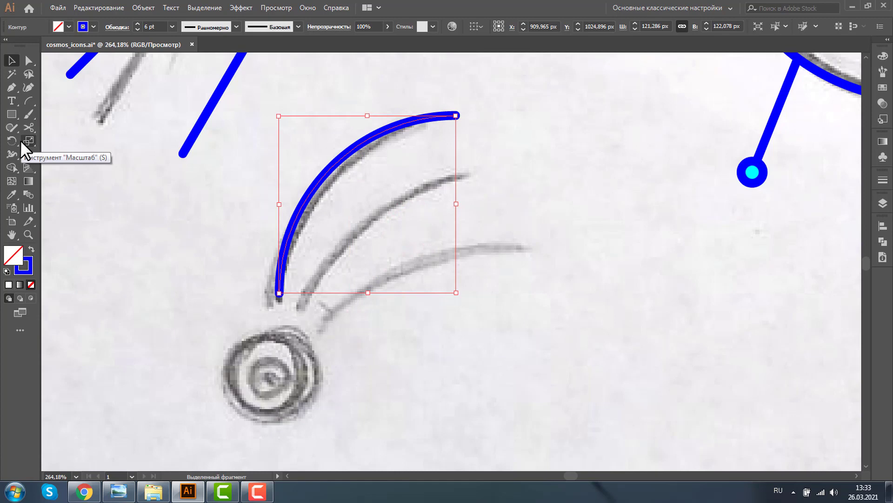
Step: Draw a blue circle over the comet's spiral head
{"action": "key", "text": "l"}
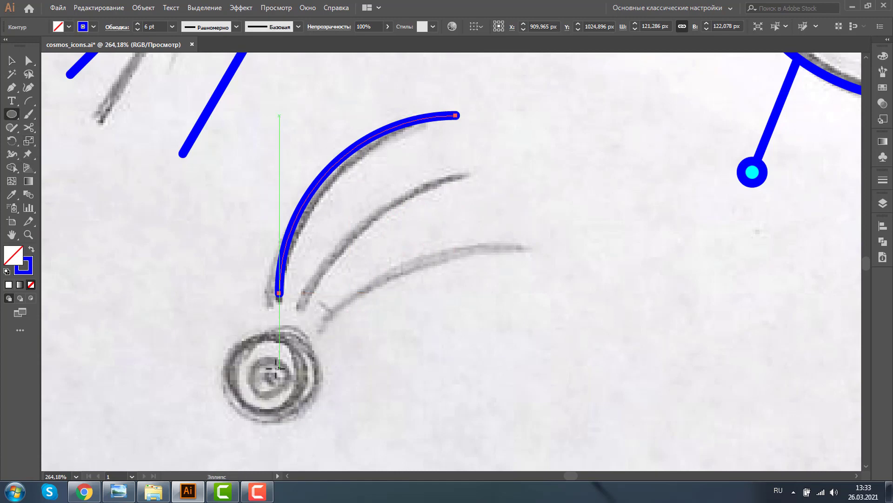
{"action": "left_click_drag", "start_coordinate": [278, 370], "coordinate": [298, 387]}
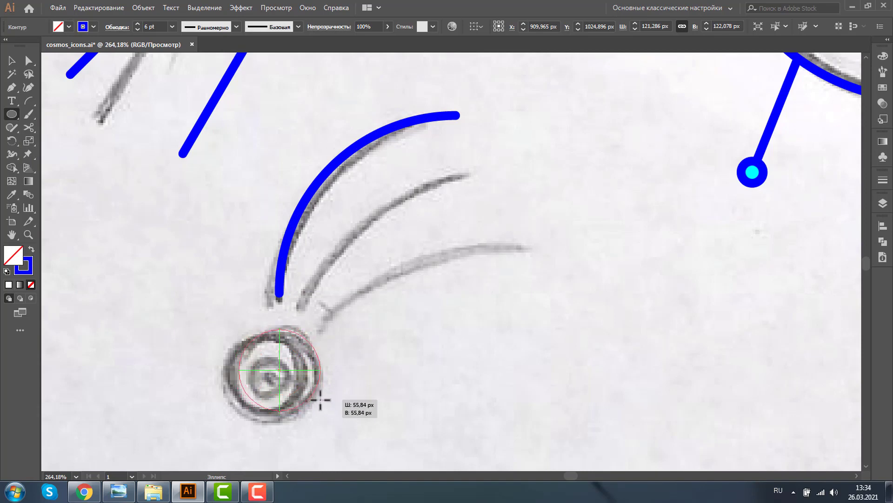
{"action": "left_click_drag", "start_coordinate": [298, 388], "coordinate": [320, 410]}
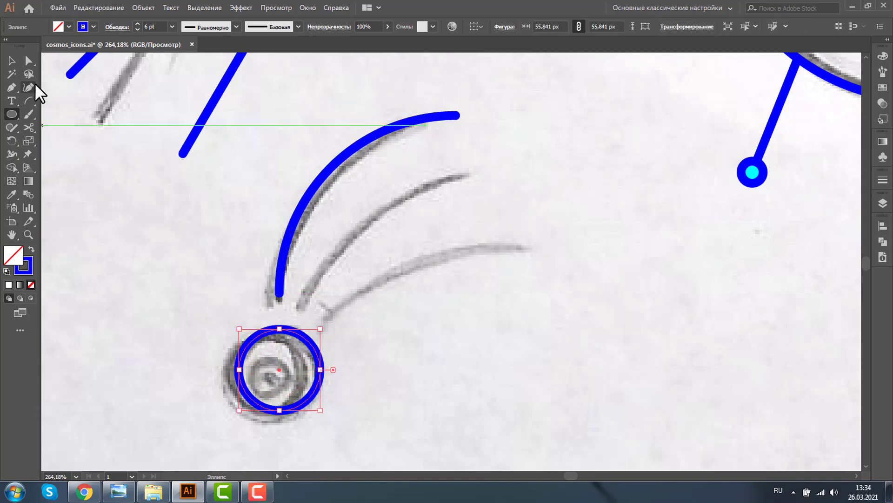
Step: Rotate copies of the top arc around the circle centre onto the two lower tail strokes
{"action": "left_click", "coordinate": [13, 61]}
{"action": "left_click", "coordinate": [315, 183]}
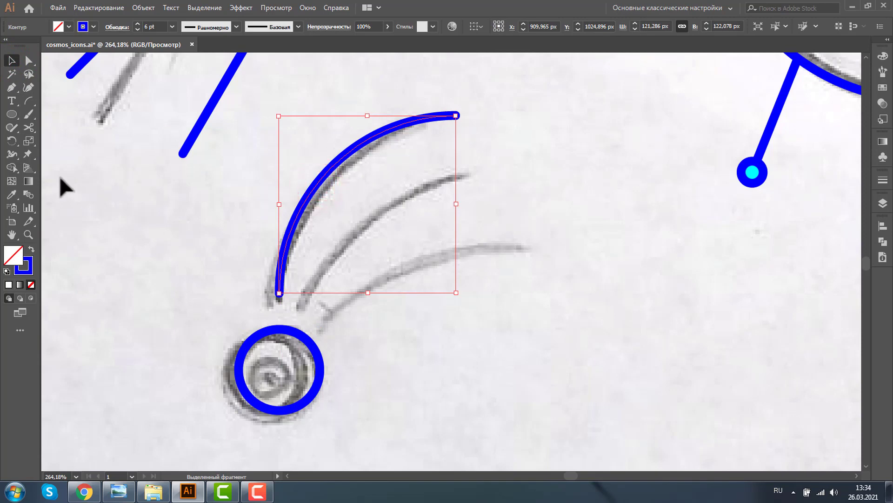
{"action": "left_click", "coordinate": [12, 140]}
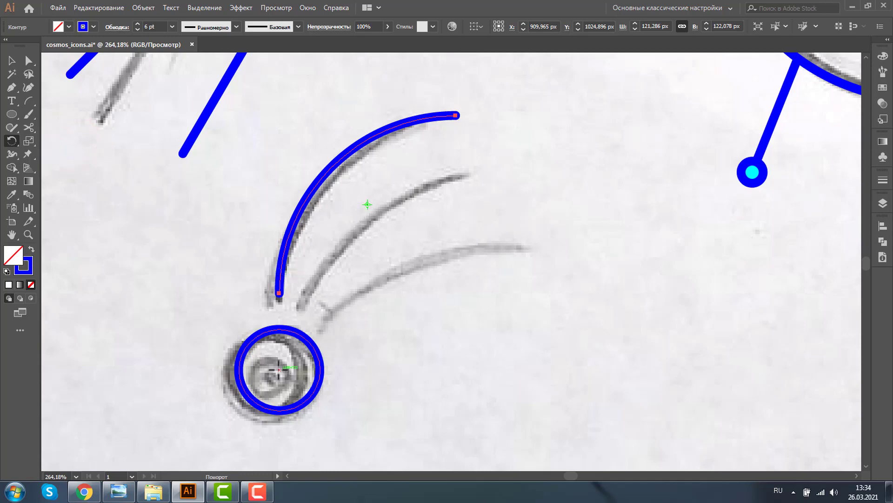
{"action": "left_click", "coordinate": [280, 369]}
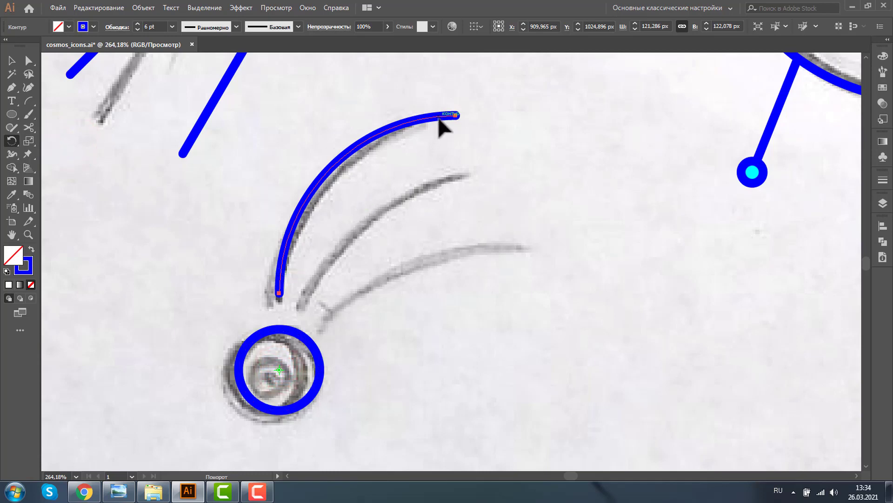
{"action": "mouse_move", "coordinate": [439, 116]}
{"action": "left_mouse_down"}
{"action": "mouse_move", "coordinate": [514, 192]}
{"action": "mouse_move", "coordinate": [528, 303]}
{"action": "left_mouse_up"}
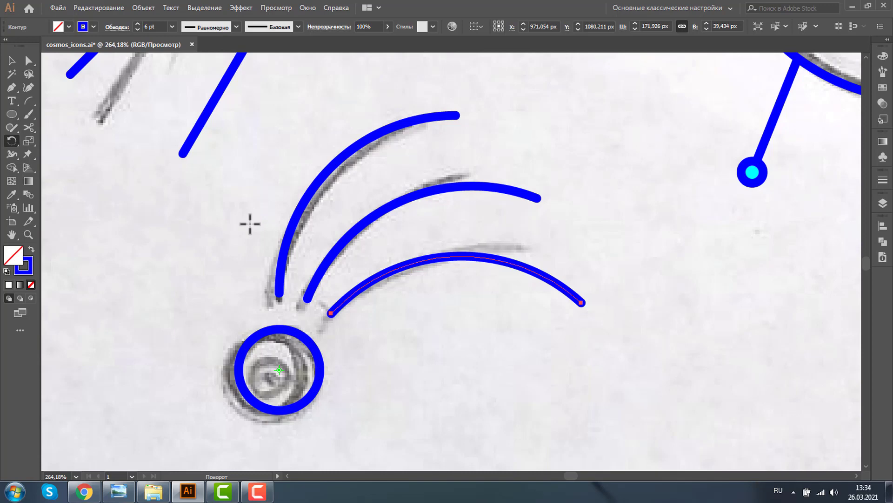
{"action": "left_click", "coordinate": [12, 60]}
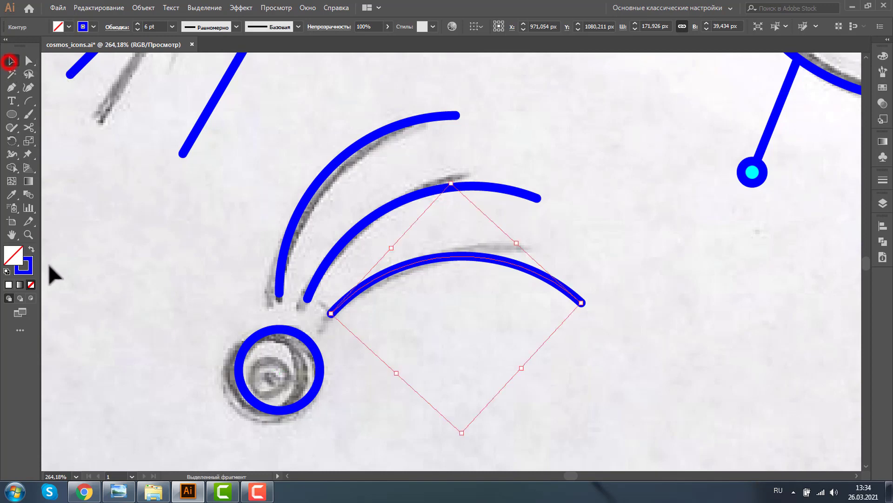
{"action": "key", "text": "a"}
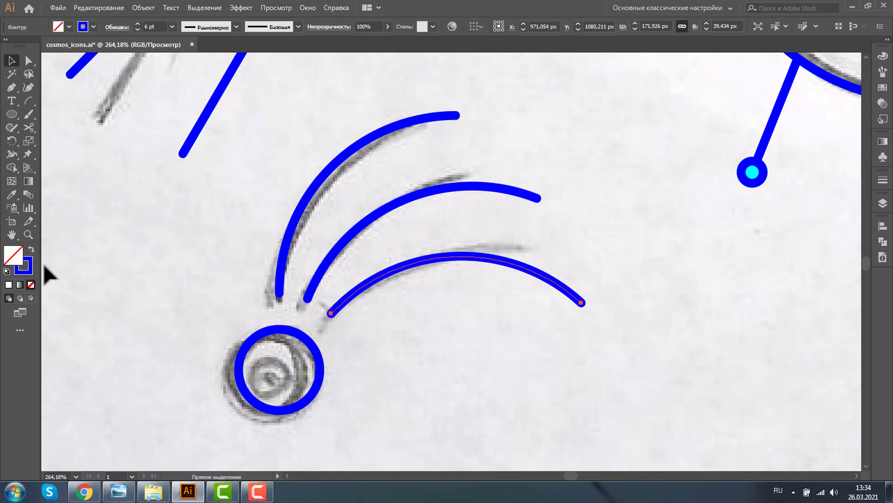
{"action": "key", "text": "ctrl+minus"}
{"action": "key", "text": "ctrl+minus"}
{"action": "key", "text": "ctrl+minus"}
{"action": "key", "text": "ctrl+minus"}
{"action": "key", "text": "ctrl+minus"}
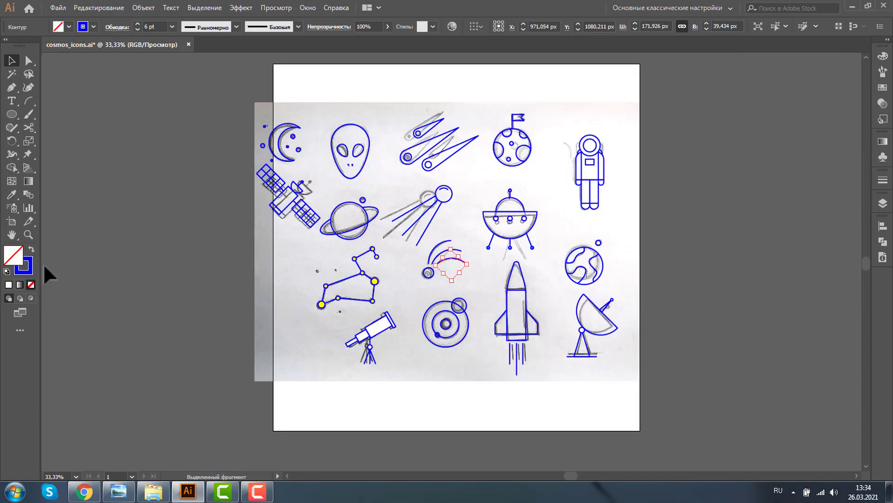